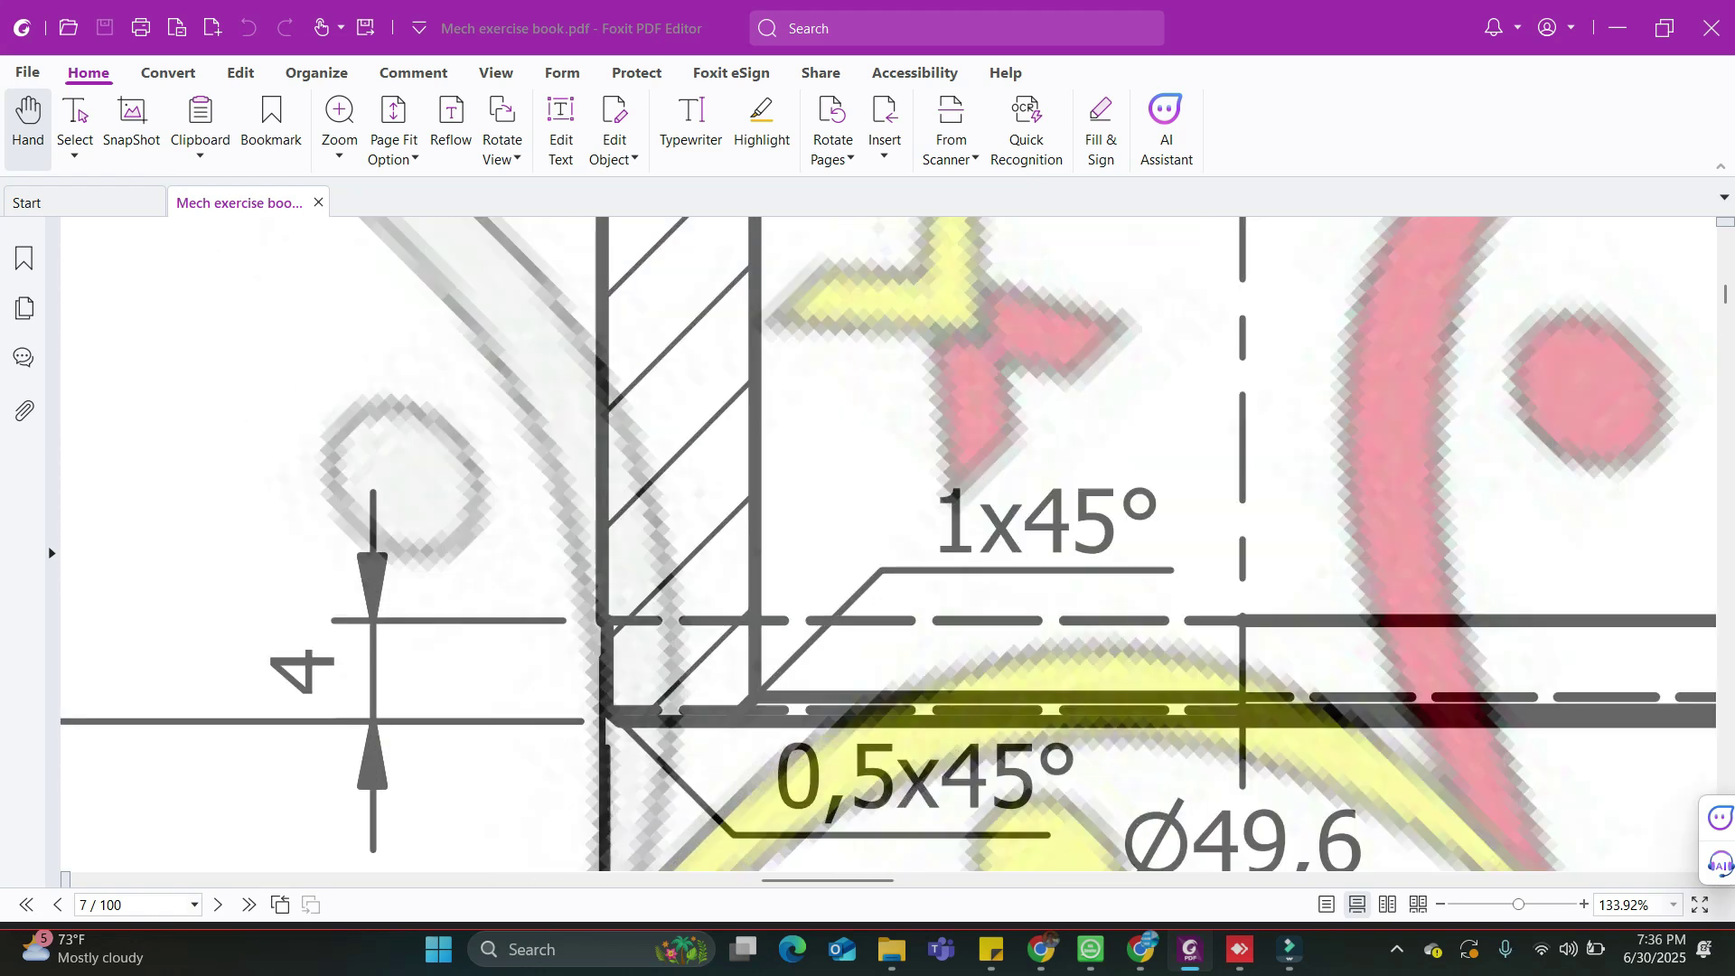
Switch from the exercise drawing to the remote SOLIDWORKS session and start a sketch on the Front Plane
{"action": "scroll", "coordinate": [721, 729], "scroll_direction": "up", "scroll_amount": 2, "text": "ctrl"}
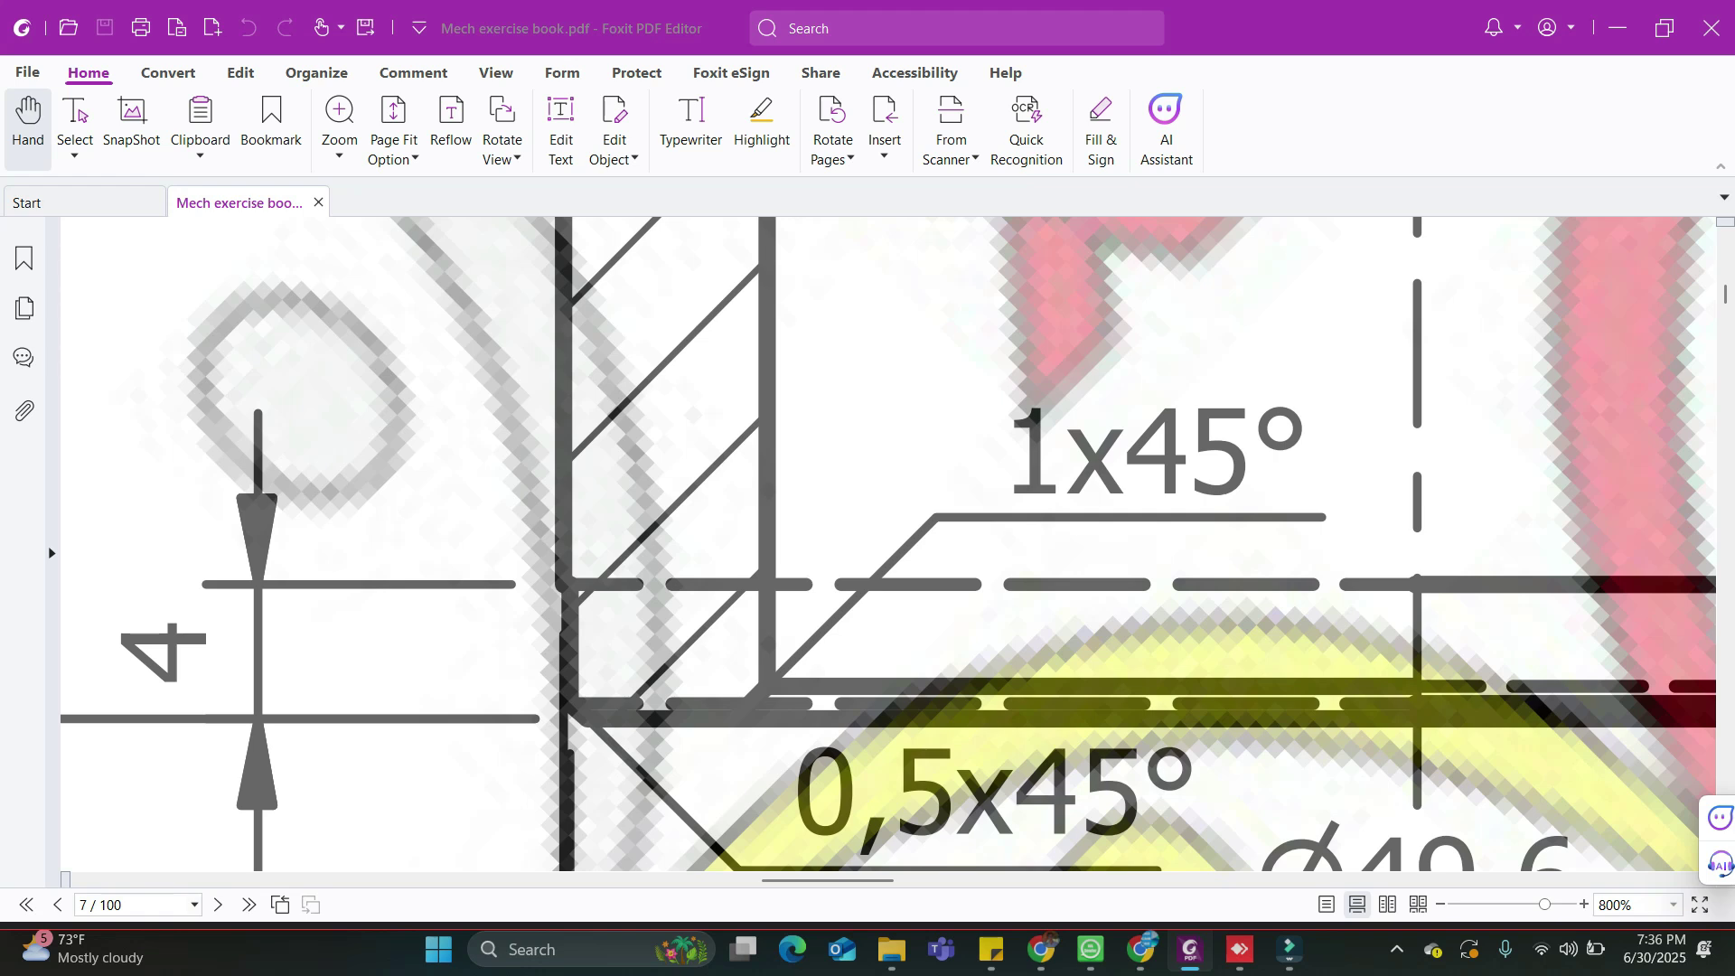
{"action": "scroll", "coordinate": [877, 795], "scroll_direction": "down", "scroll_amount": 2, "text": "ctrl"}
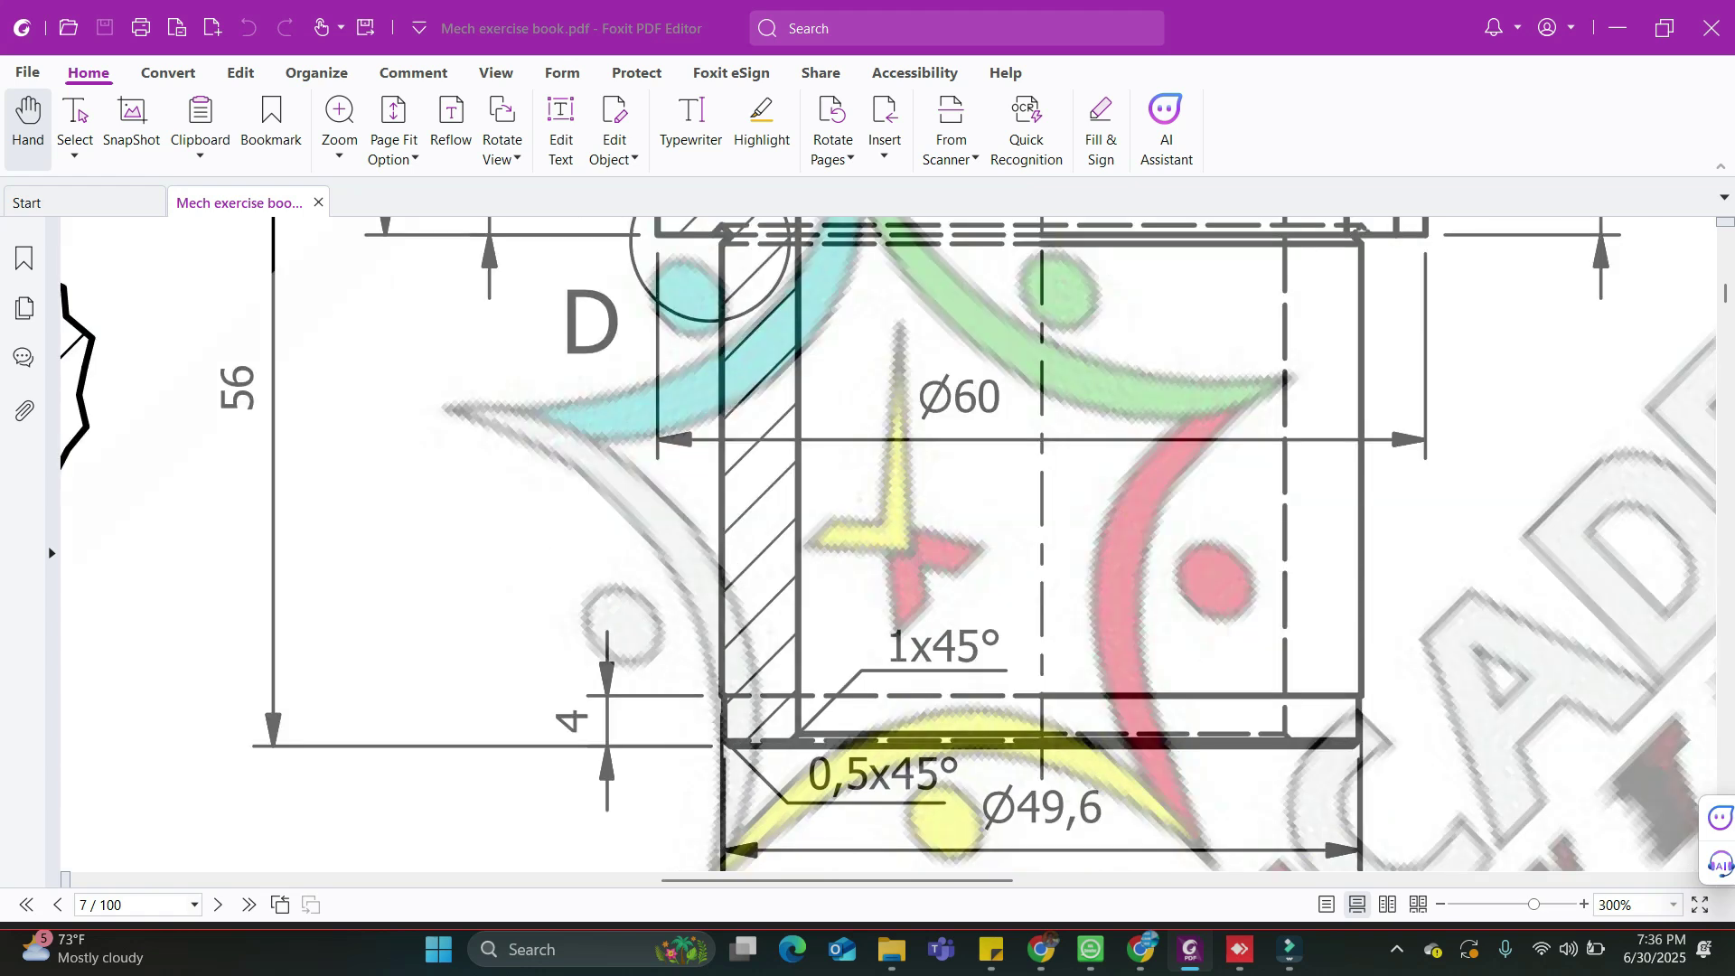
{"action": "scroll", "coordinate": [888, 545], "scroll_direction": "down", "scroll_amount": 1}
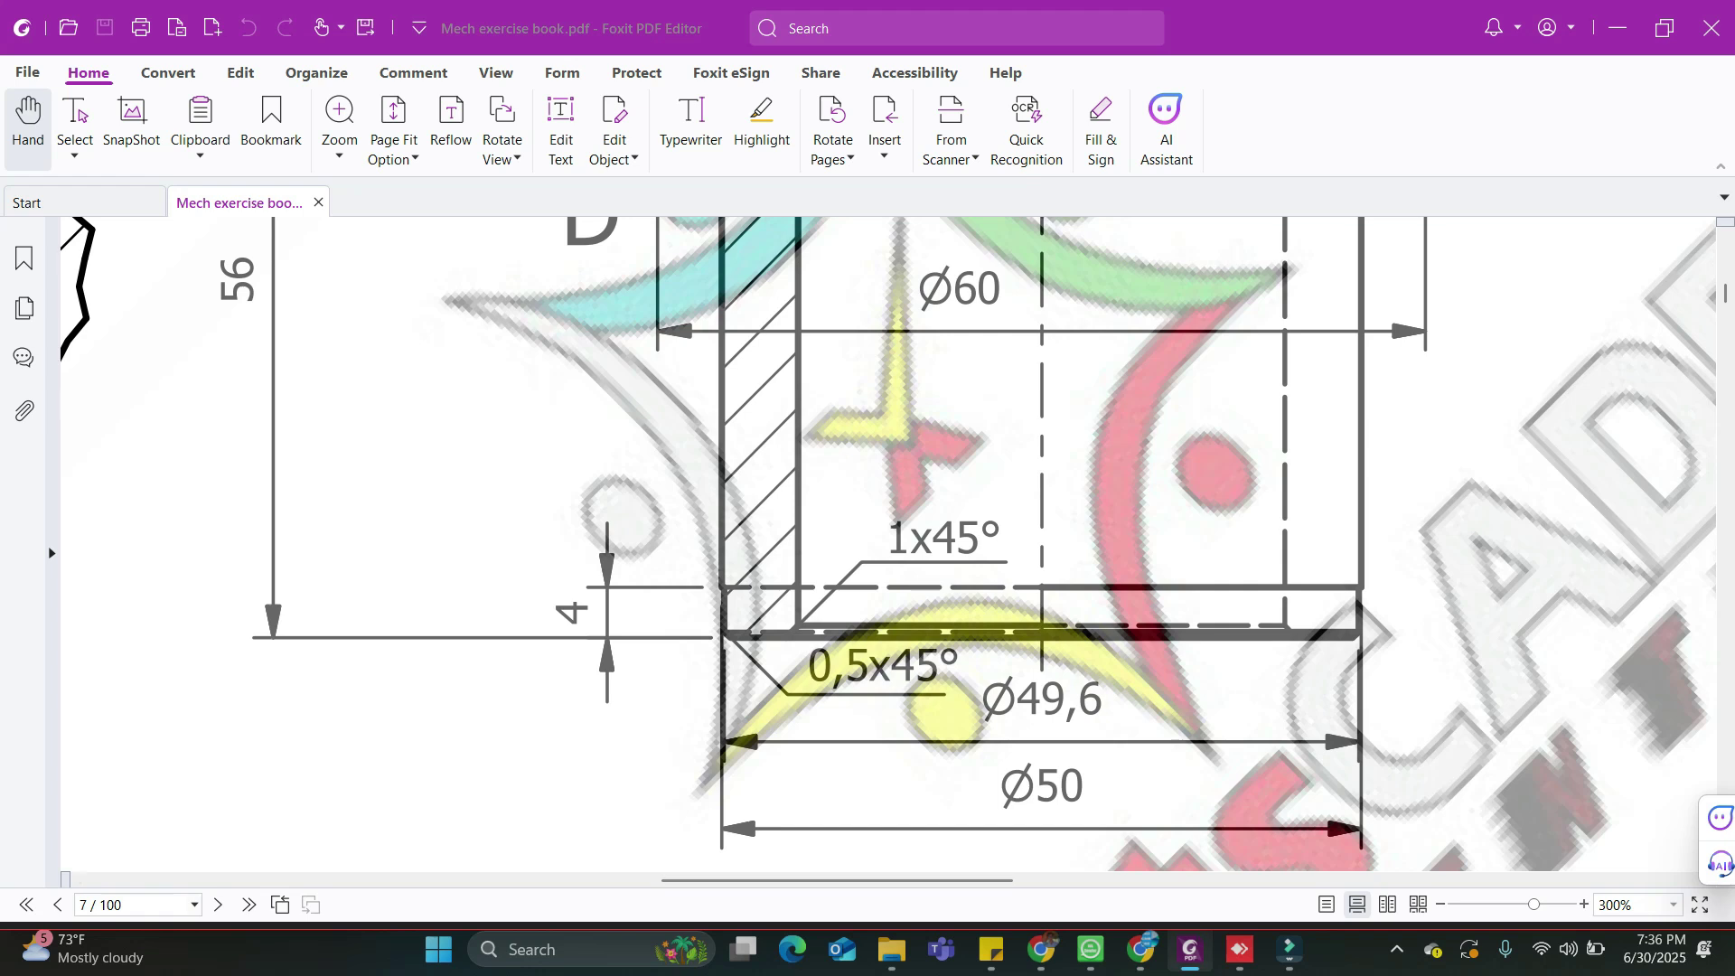
{"action": "left_click", "coordinate": [1240, 949]}
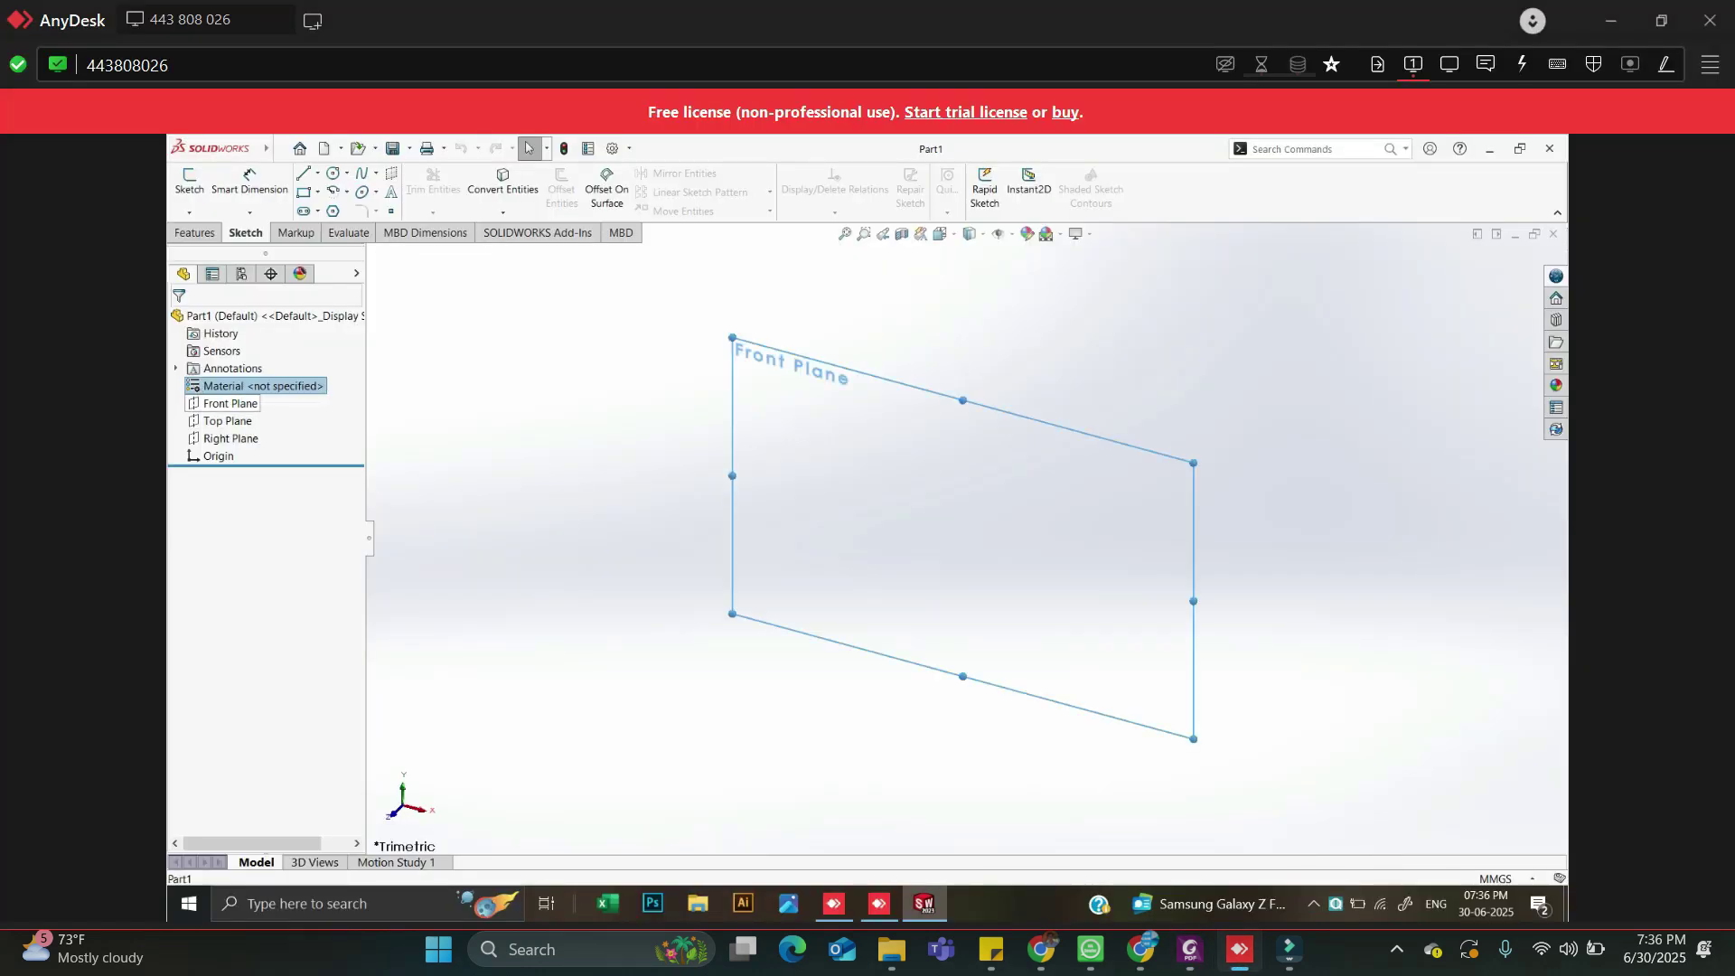
{"action": "left_click", "coordinate": [230, 403]}
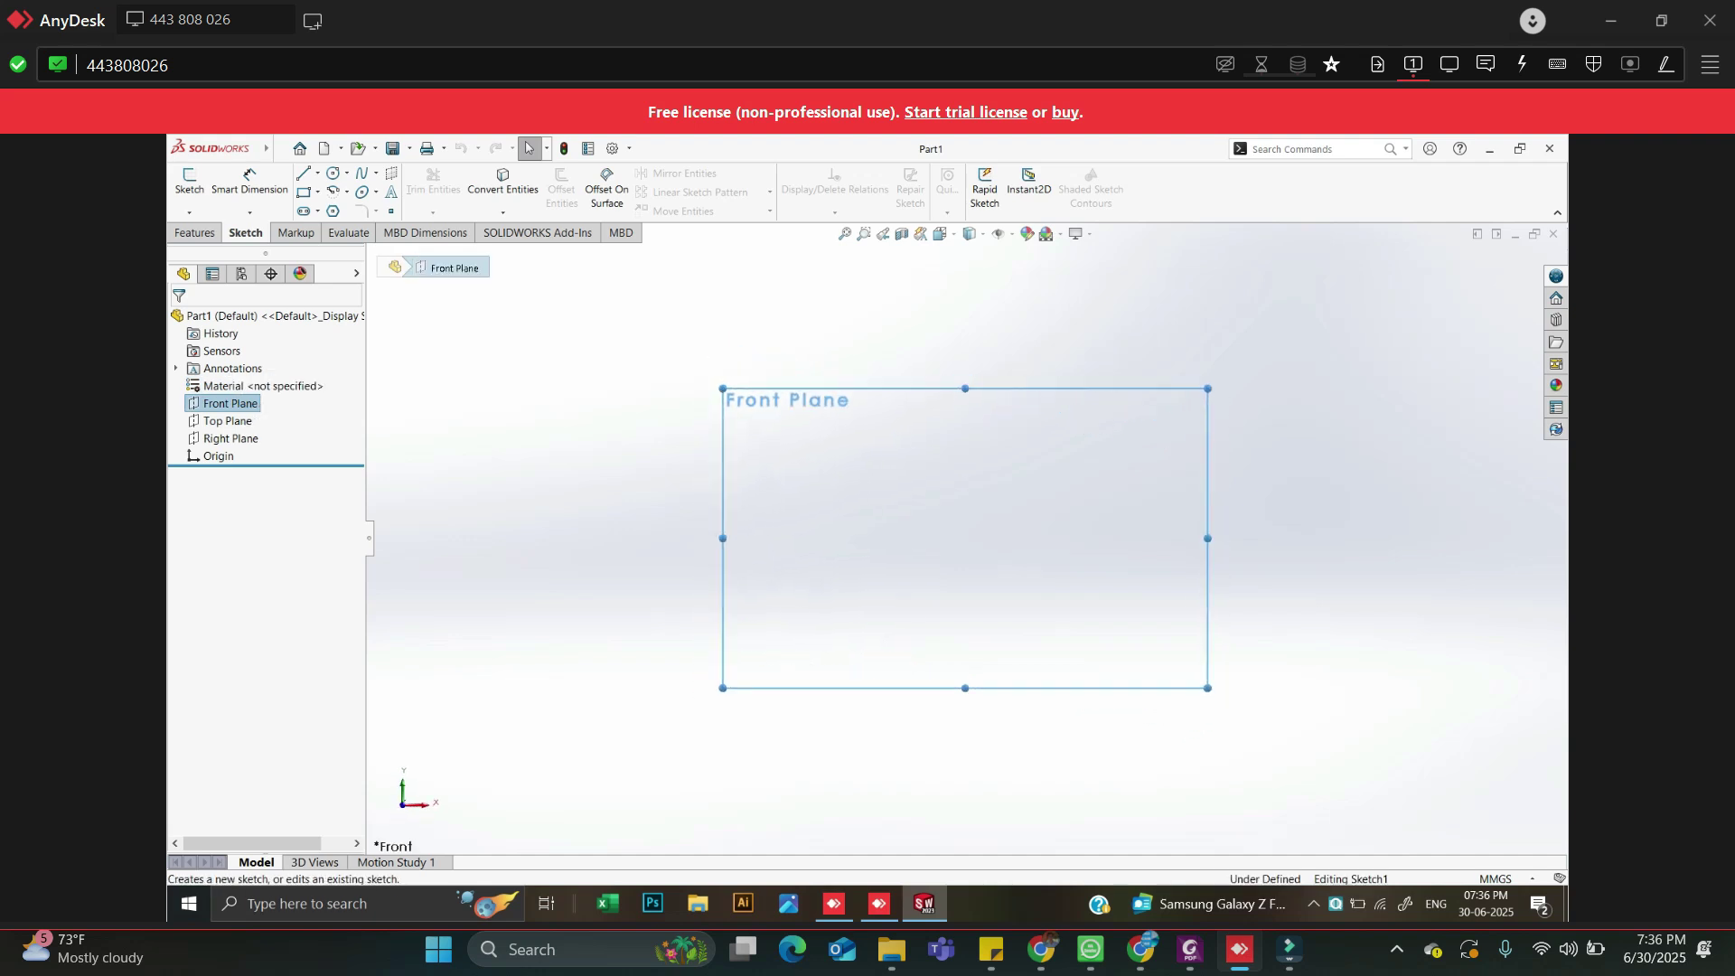
Draw an infinite-length vertical centerline through the origin
{"action": "left_click", "coordinate": [317, 173]}
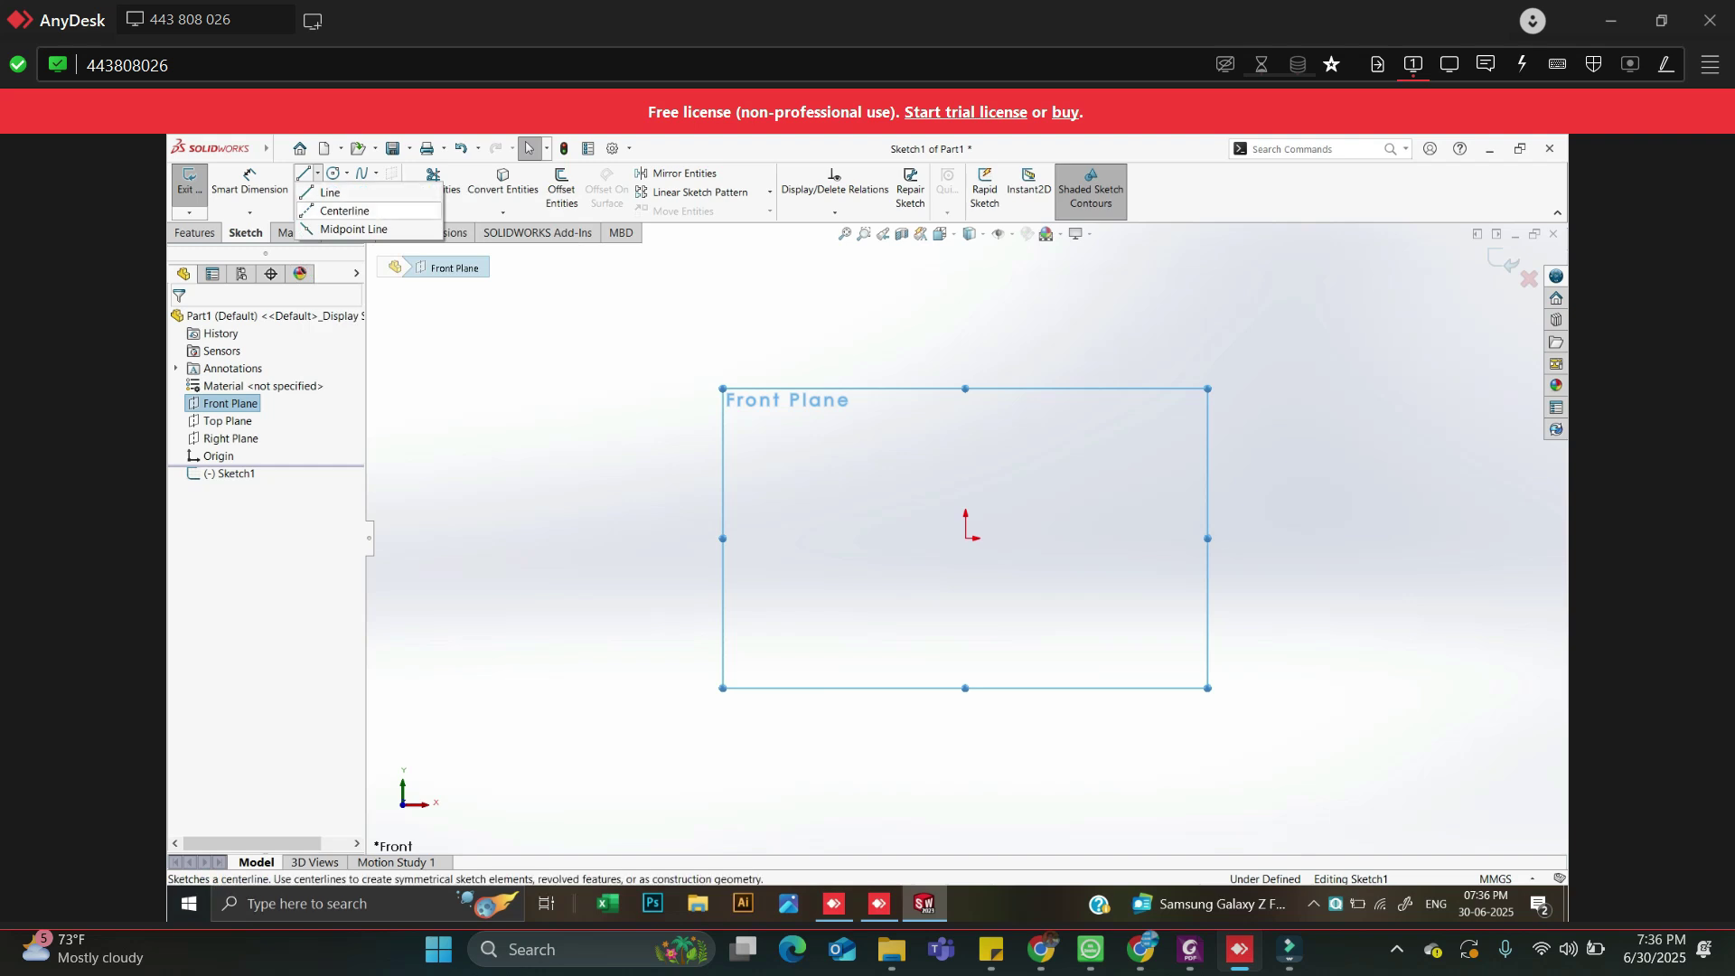
{"action": "left_click", "coordinate": [344, 210]}
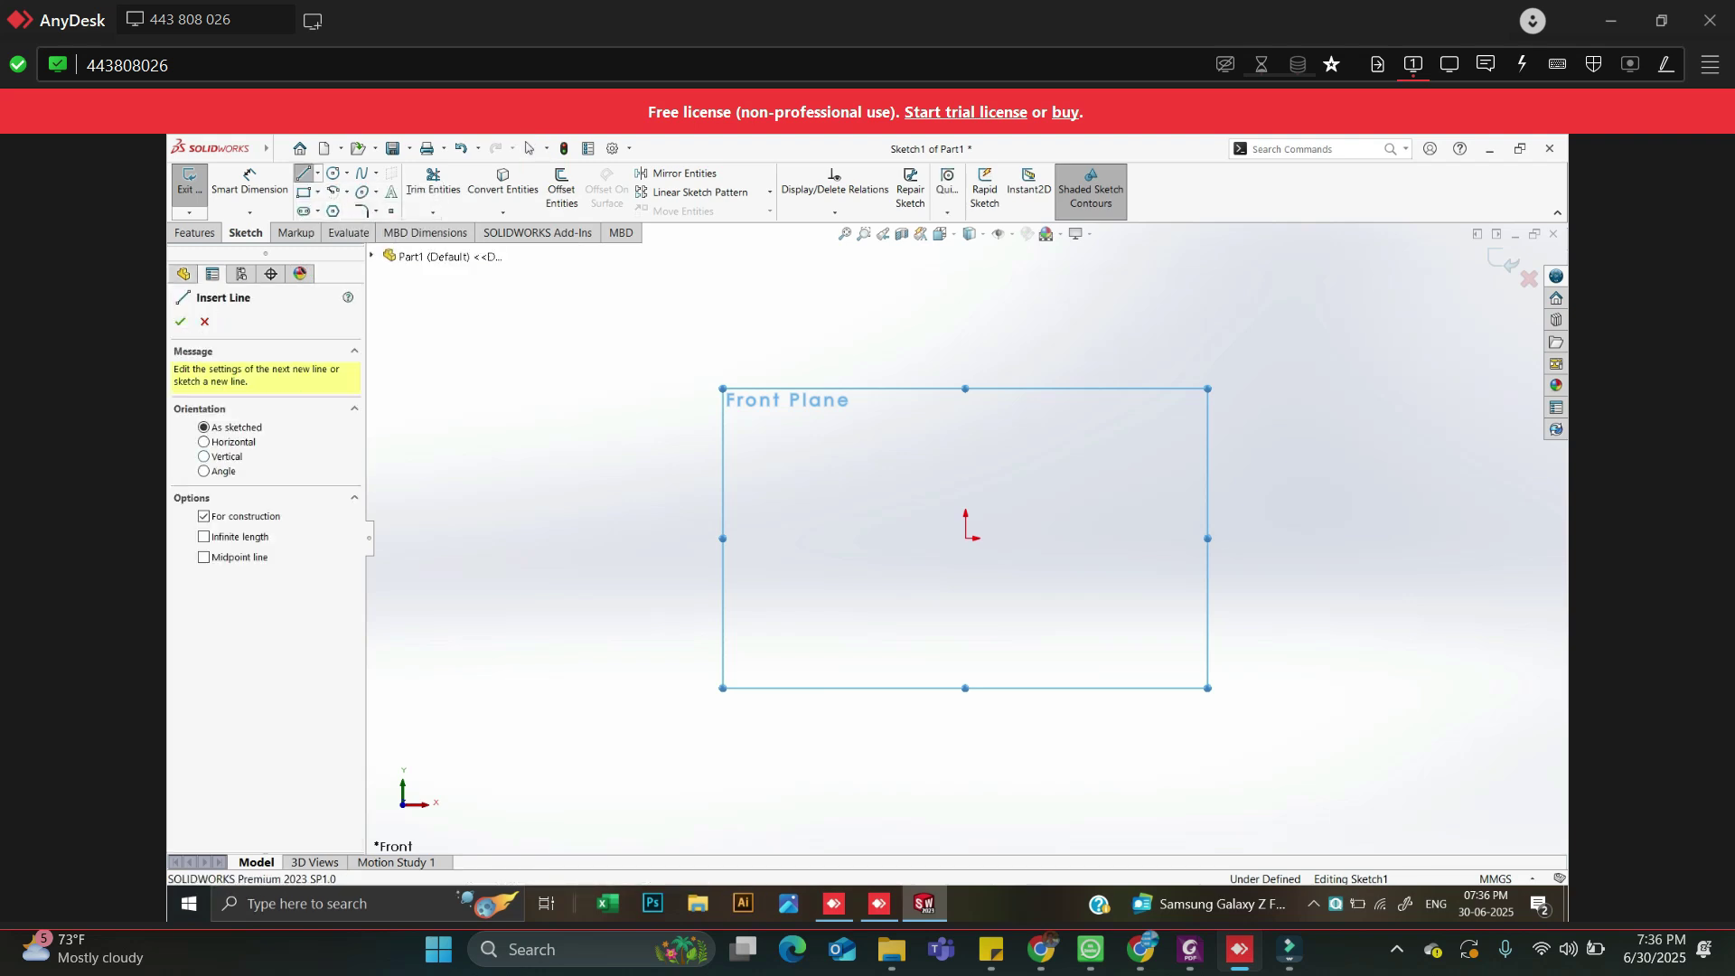
{"action": "left_click", "coordinate": [204, 537]}
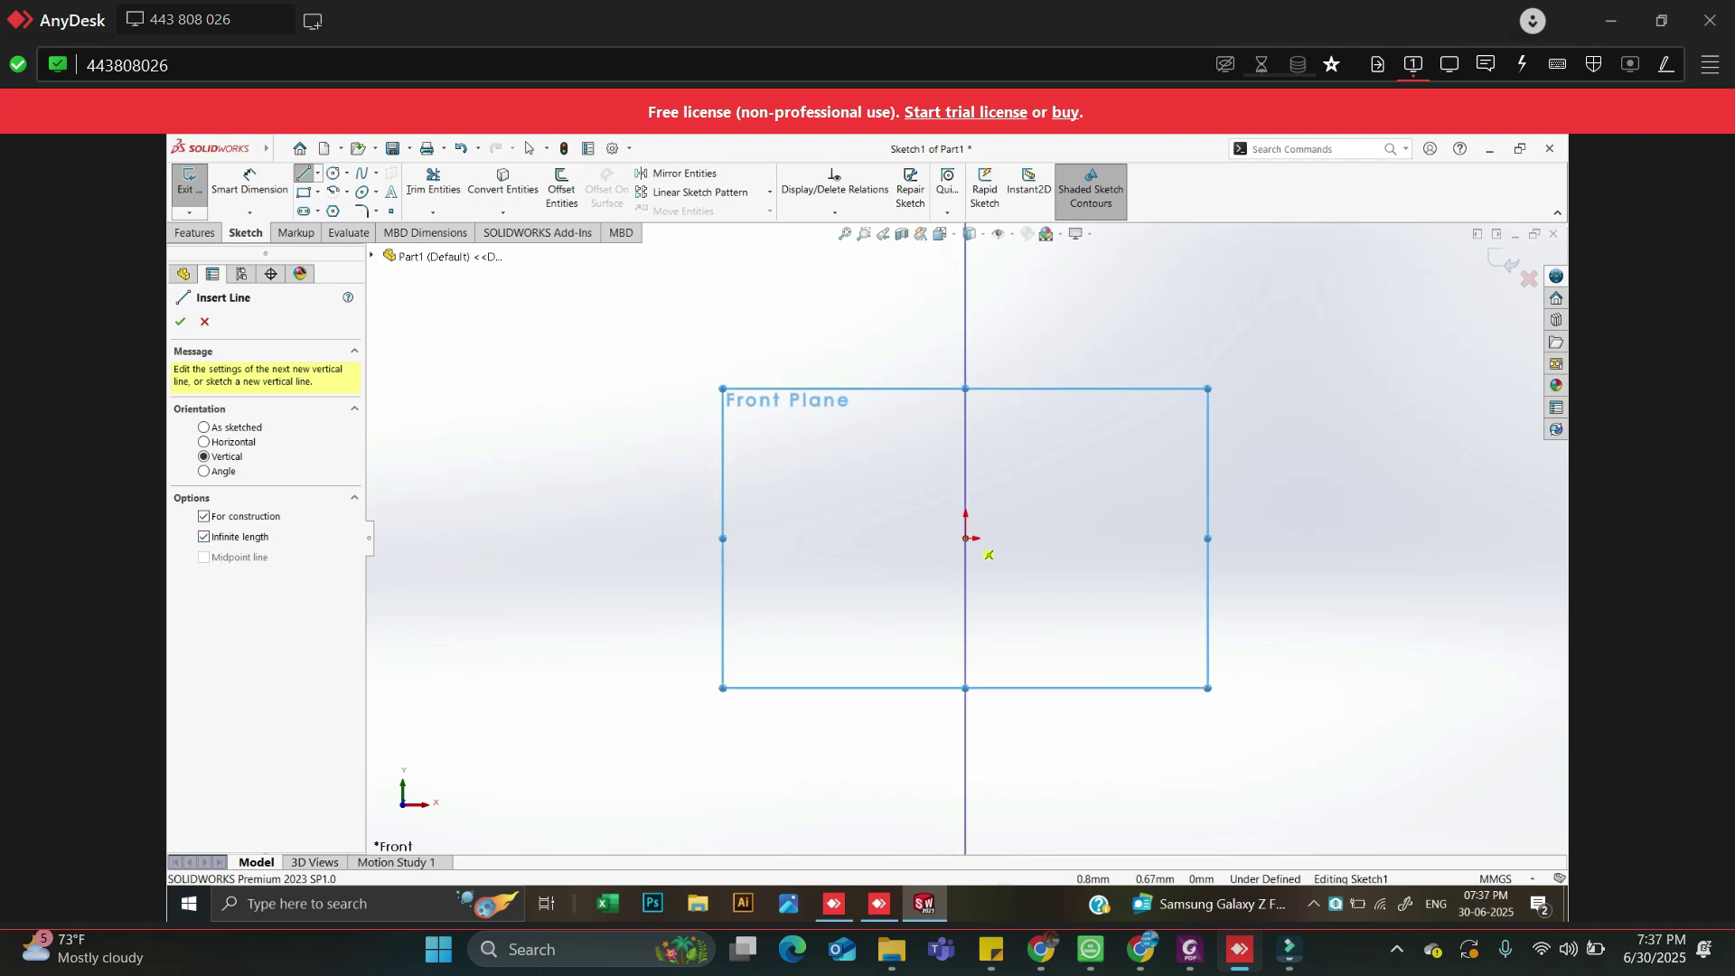
{"action": "left_click", "coordinate": [966, 539]}
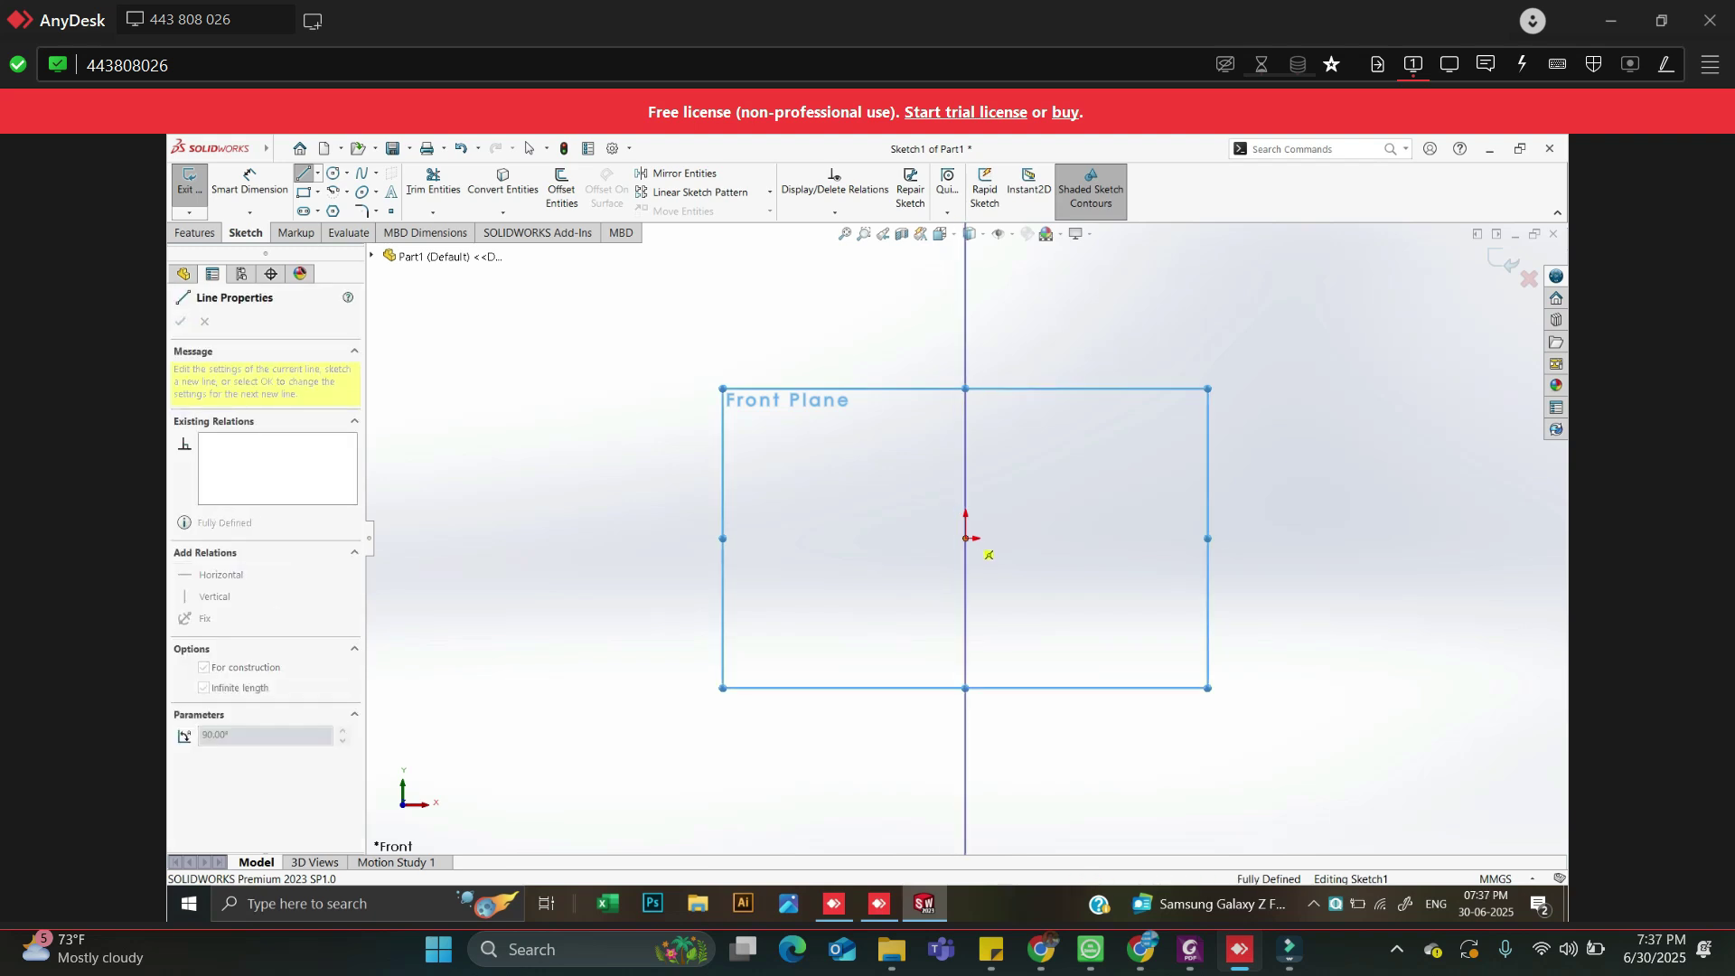
Following the PDF drawing, sketch a horizontal top edge about 15.8 mm long left of the centerline and a vertical edge about 11.8 mm down
{"action": "left_click", "coordinate": [318, 172]}
{"action": "left_click", "coordinate": [327, 193]}
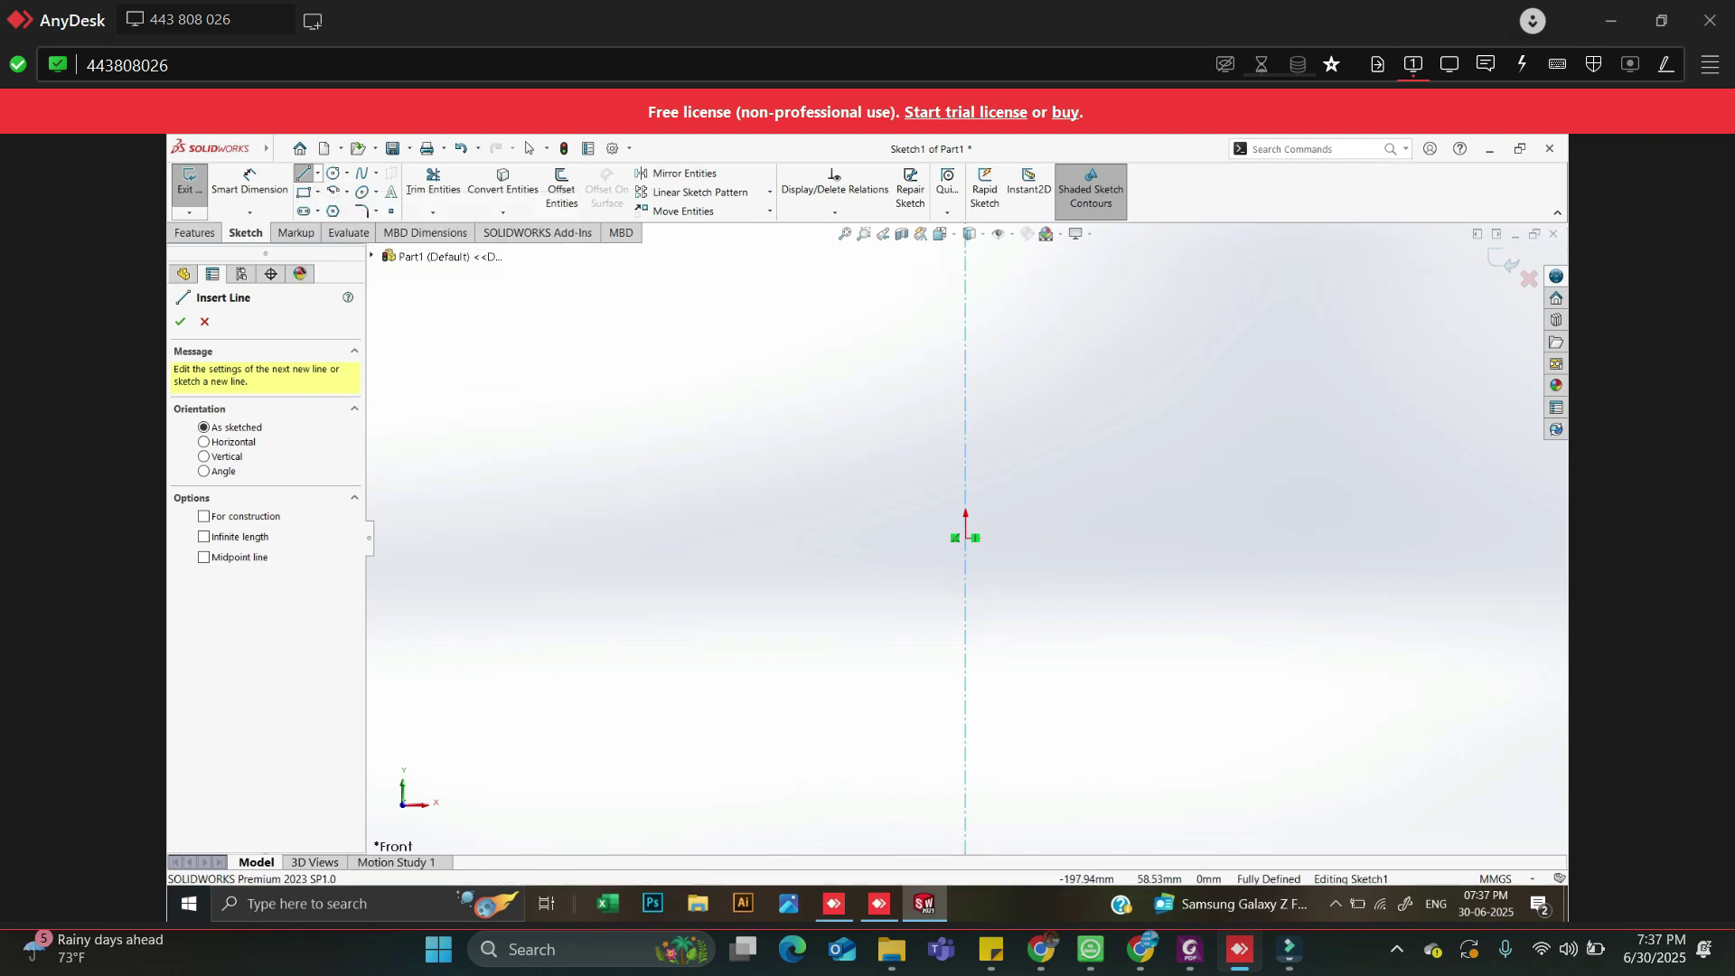
{"action": "left_click", "coordinate": [318, 173]}
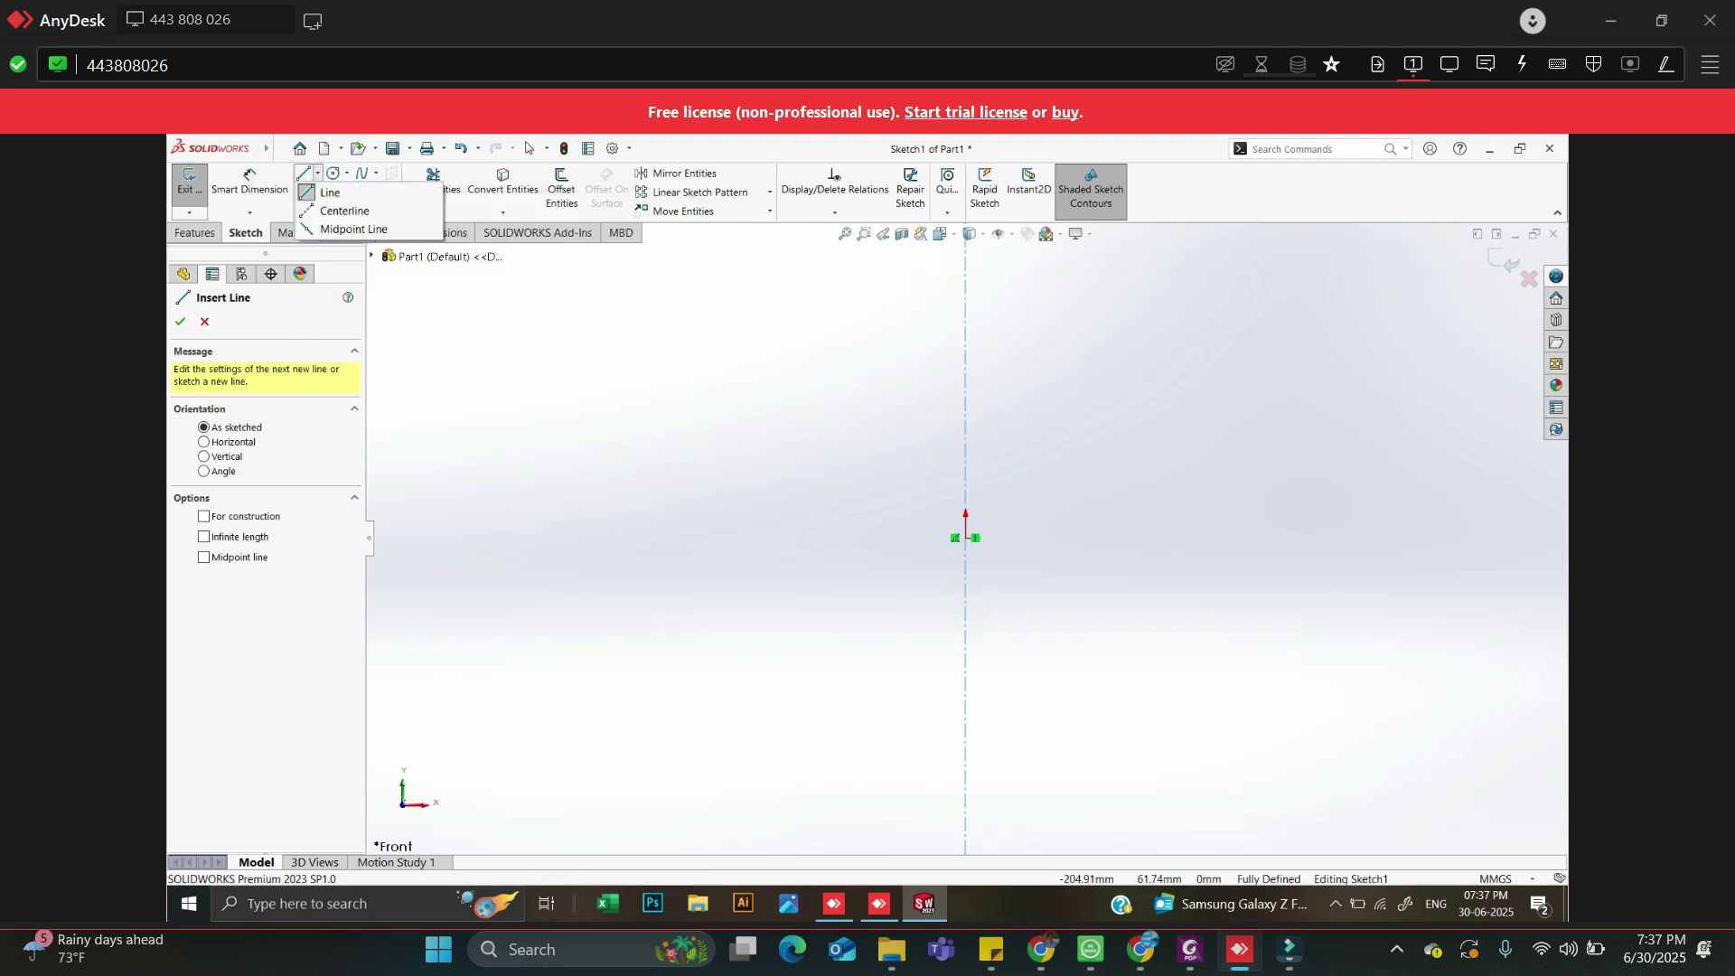
{"action": "left_click", "coordinate": [338, 192]}
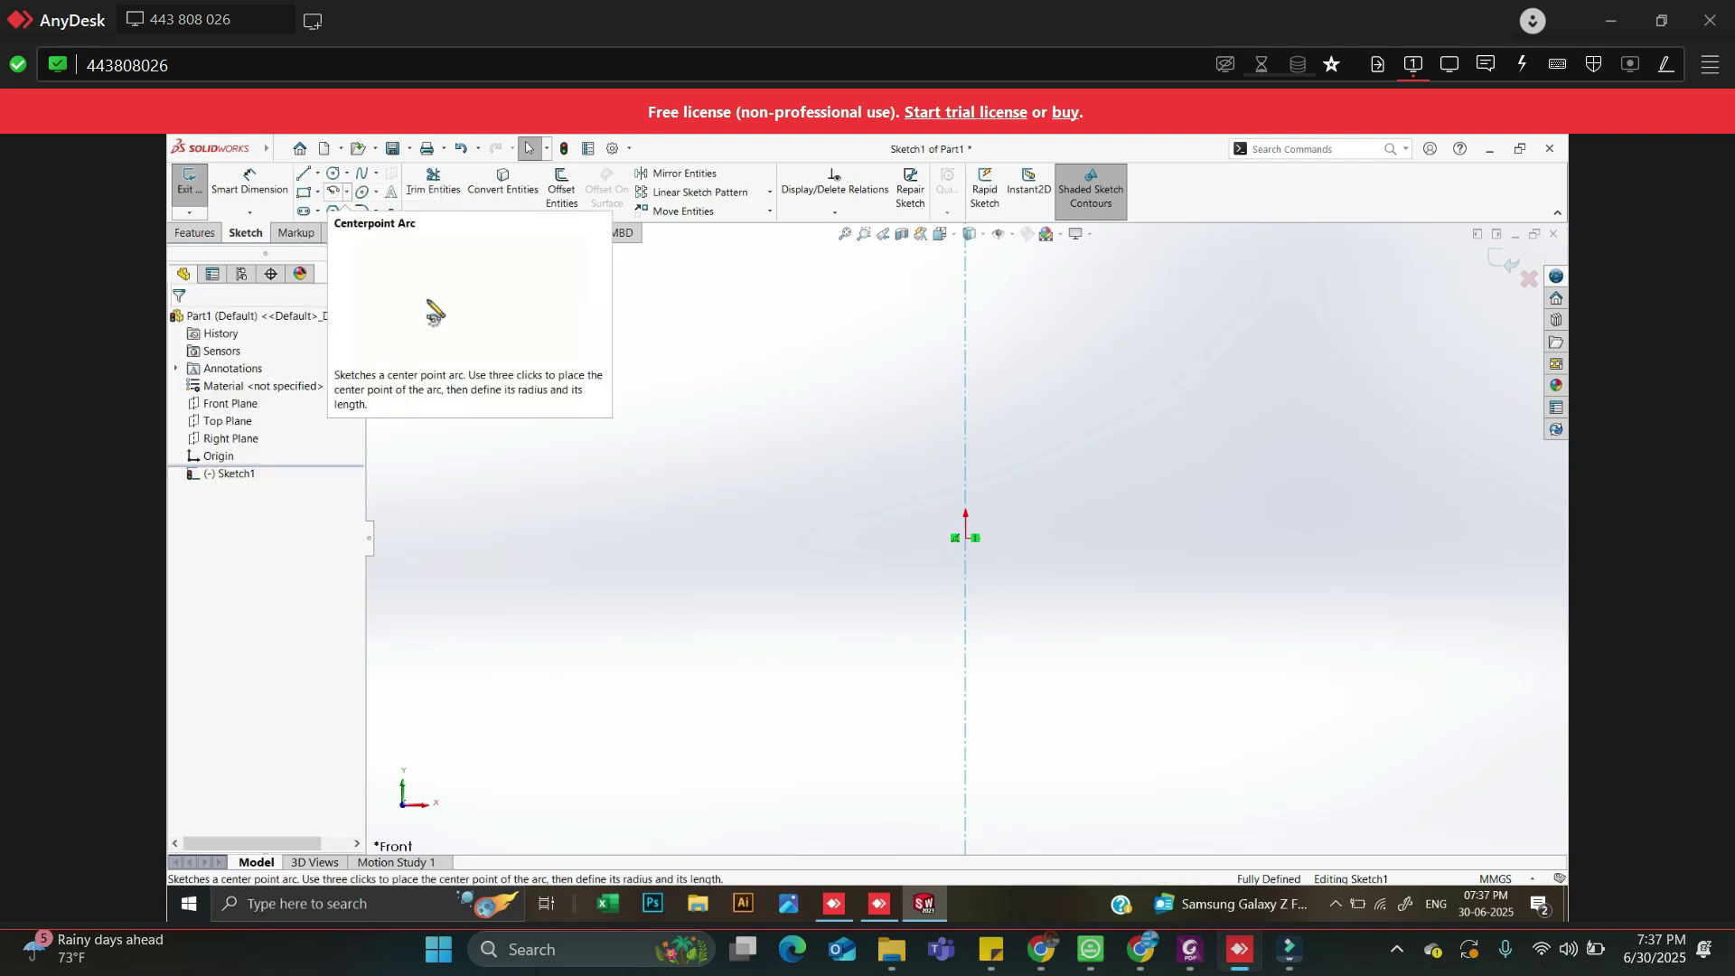
{"action": "key", "text": "l"}
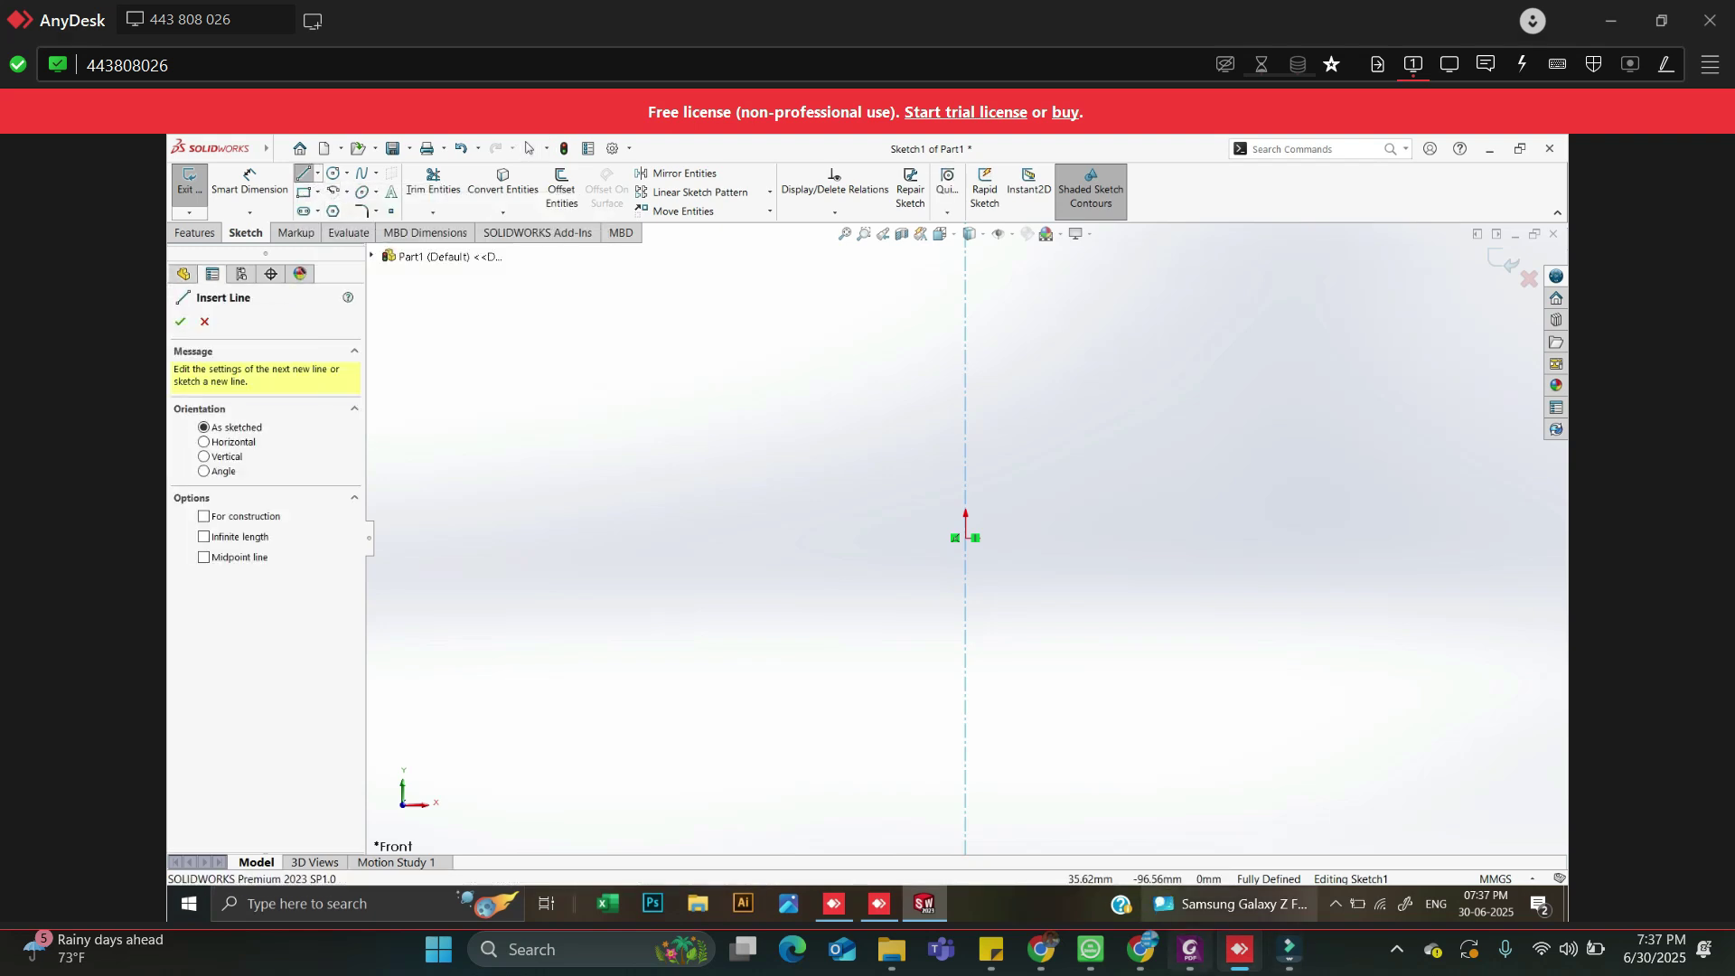
{"action": "key", "text": "alt+Tab"}
{"action": "scroll", "coordinate": [885, 543], "scroll_direction": "up", "scroll_amount": 5}
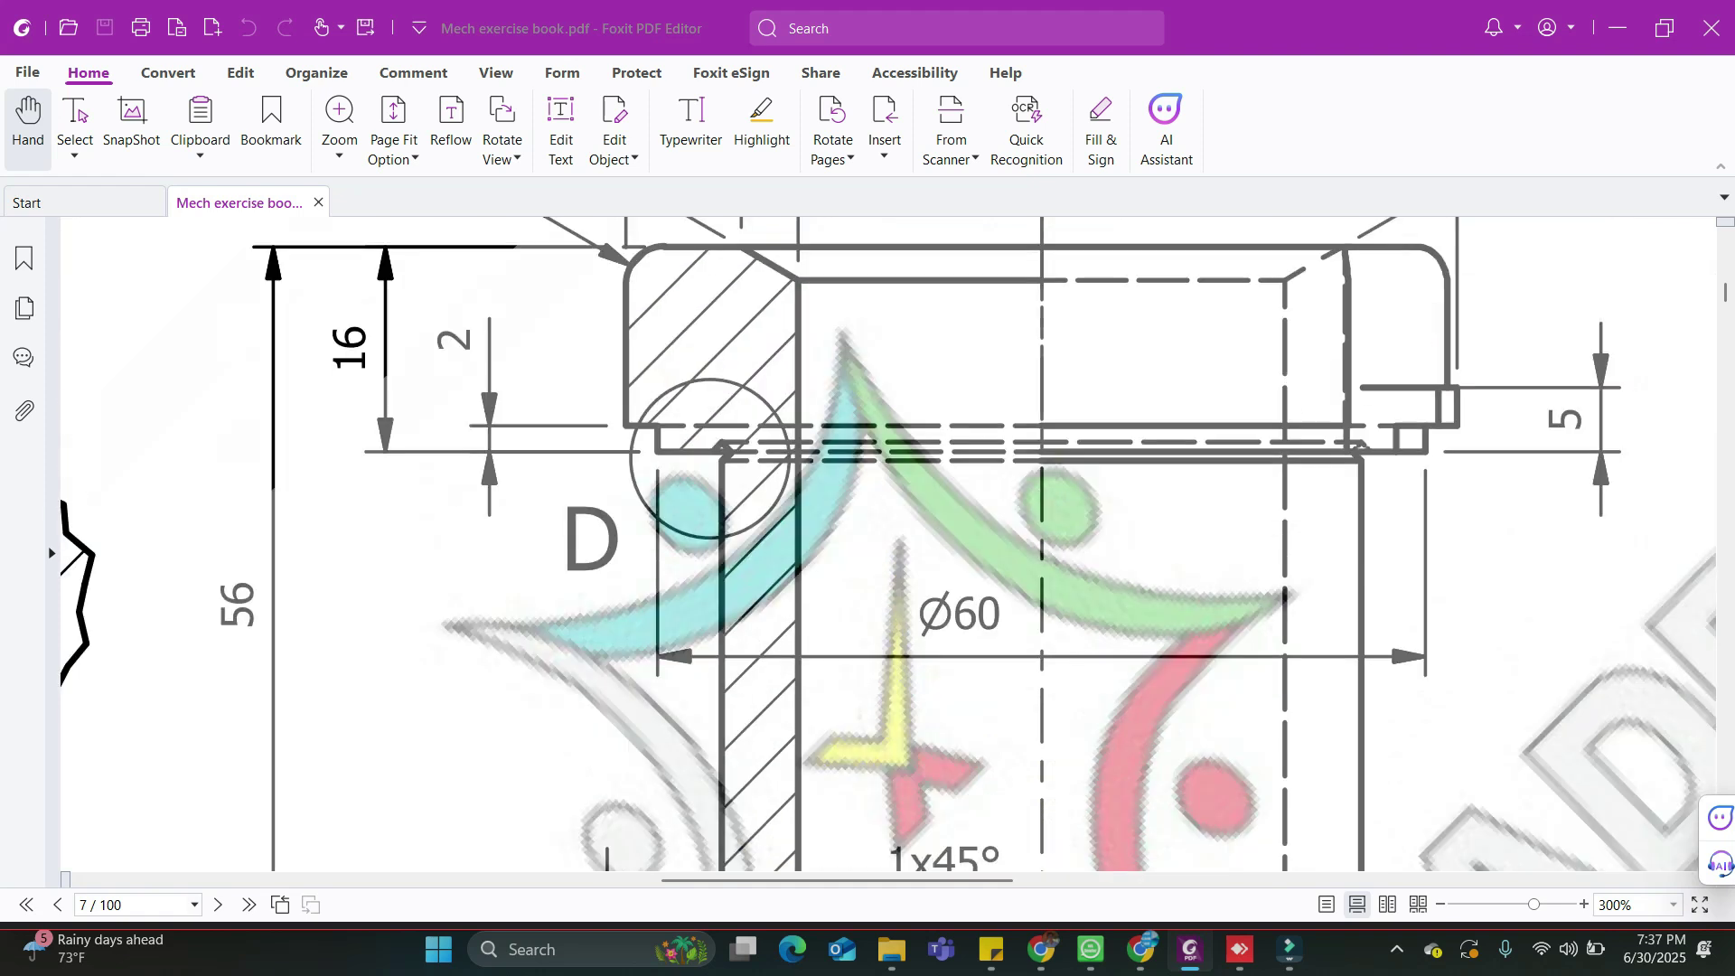
{"action": "scroll", "coordinate": [887, 545], "scroll_direction": "up", "scroll_amount": 1}
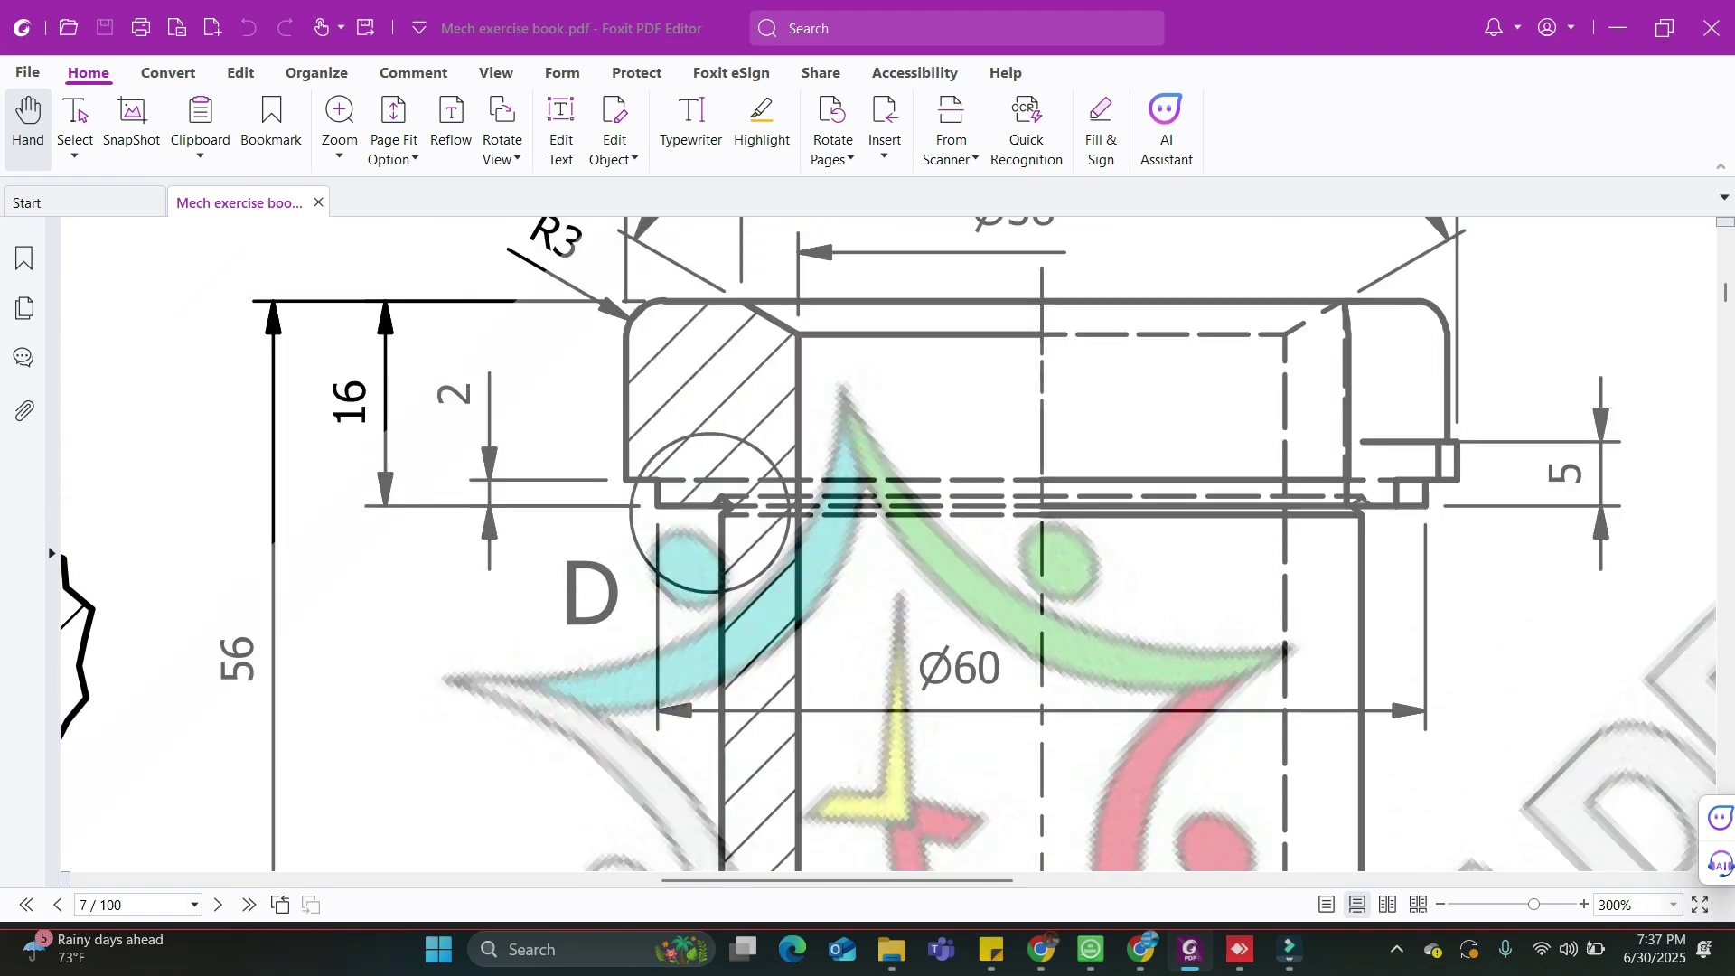
{"action": "left_click", "coordinate": [1665, 28]}
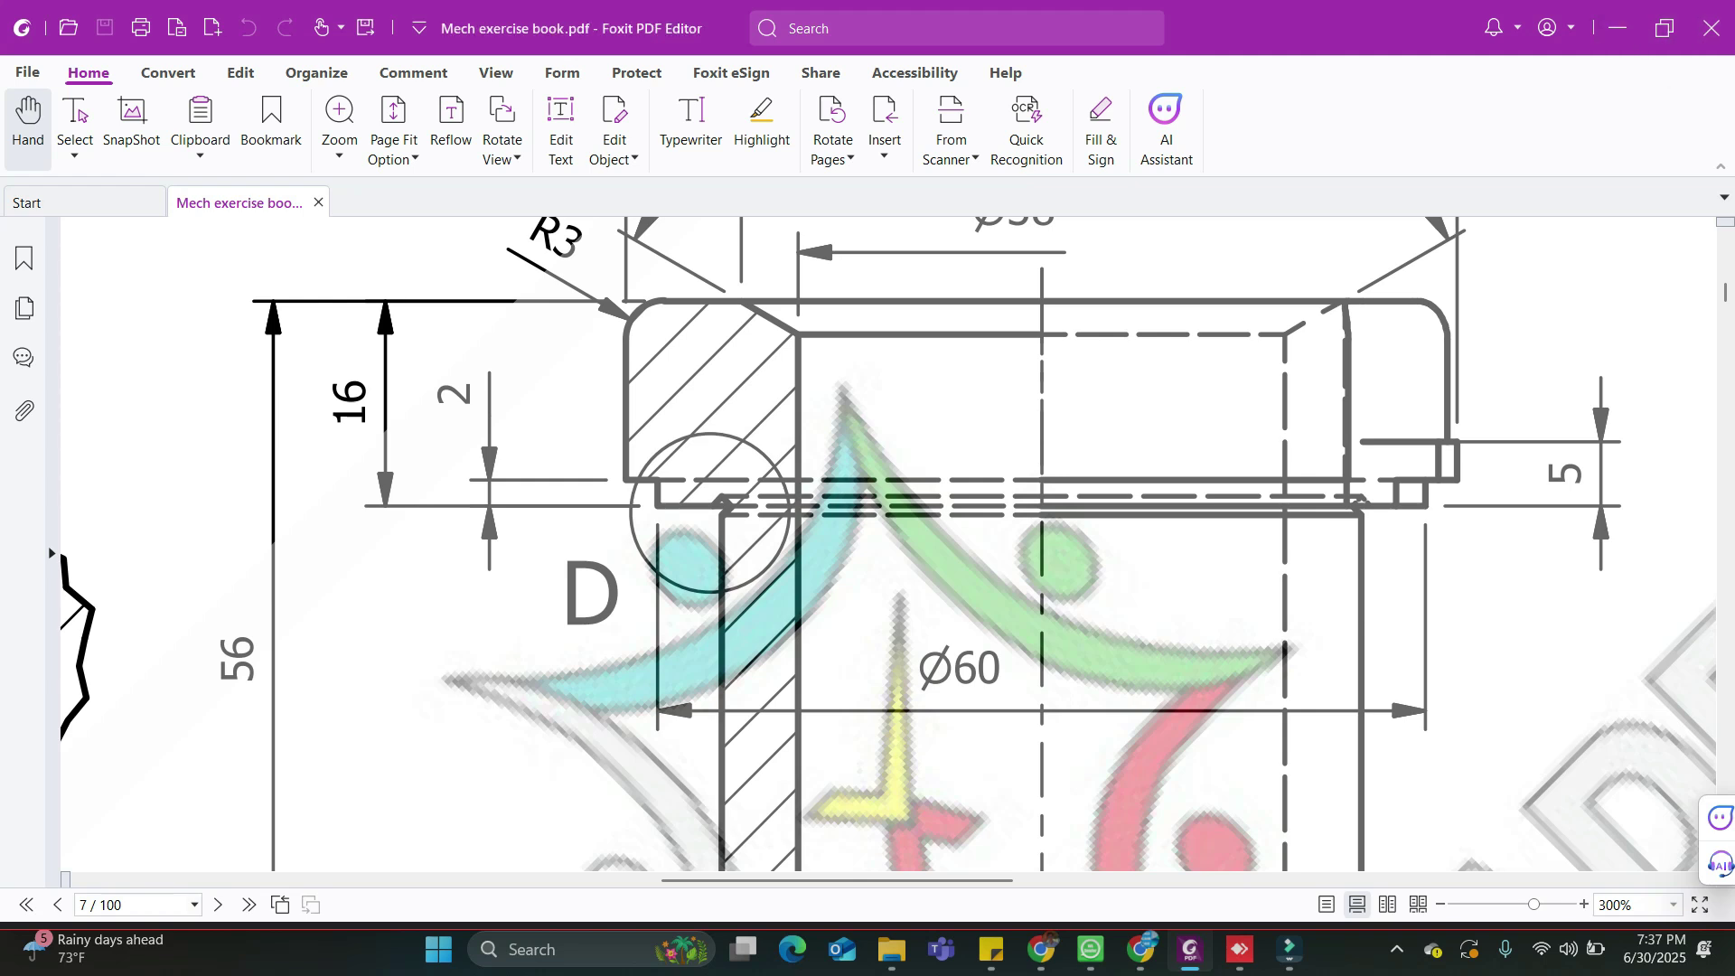
{"action": "left_click", "coordinate": [1231, 837]}
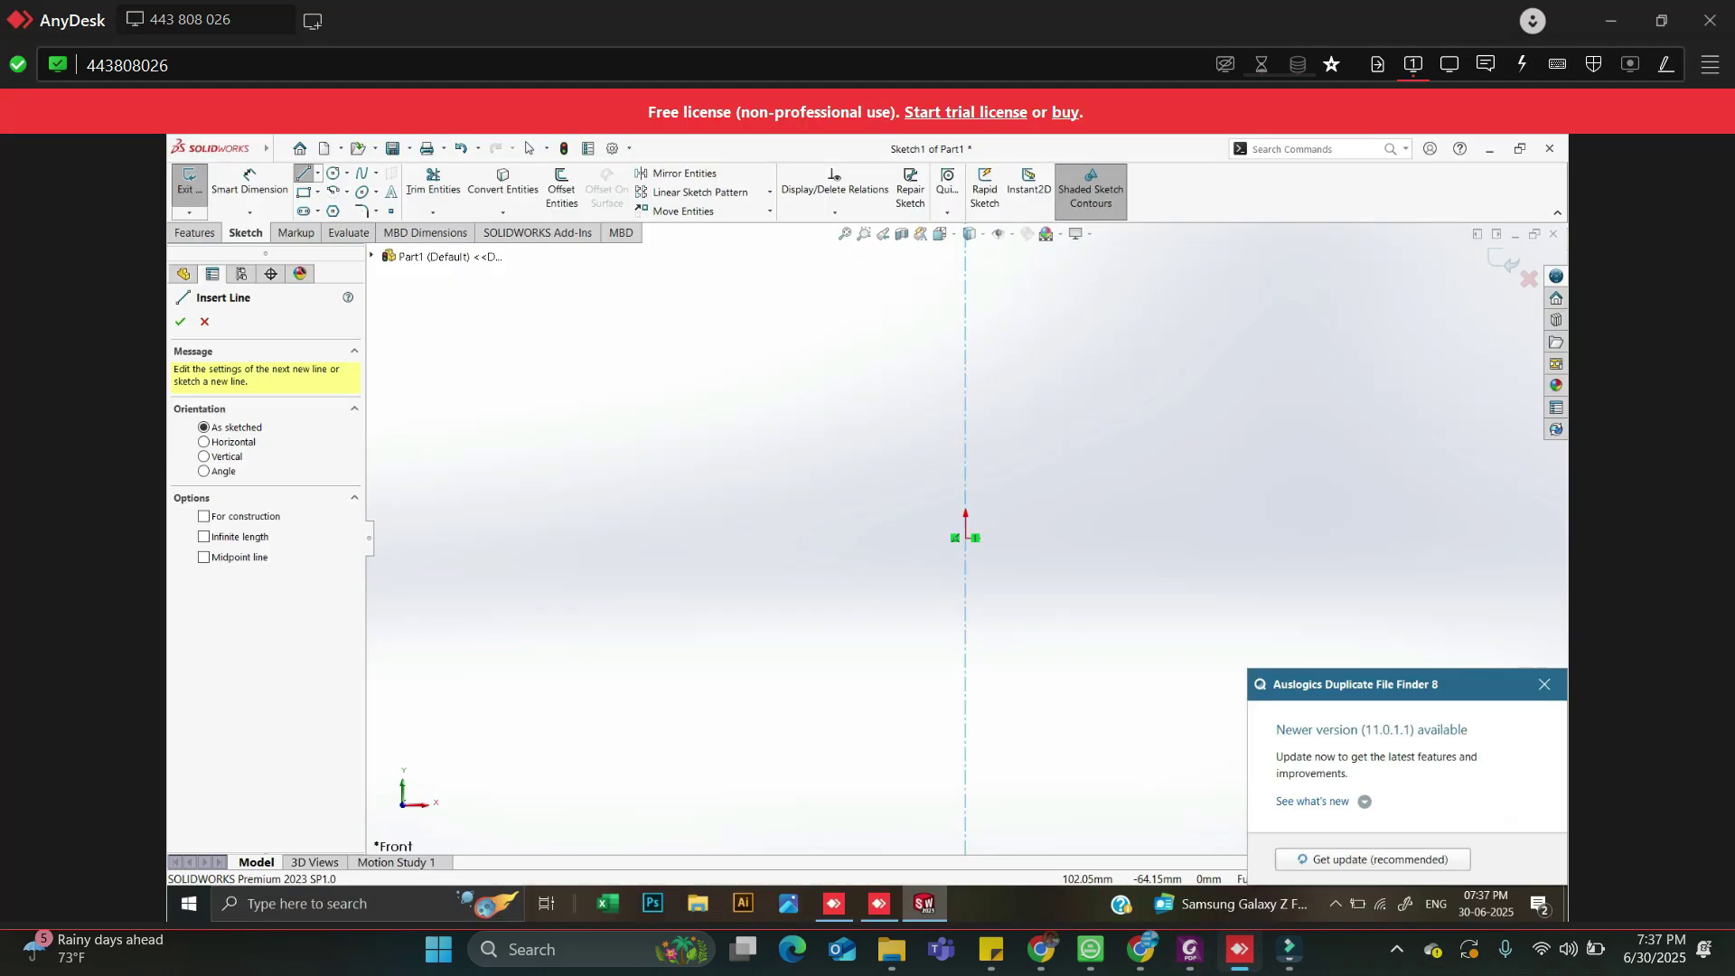
{"action": "left_click", "coordinate": [824, 316]}
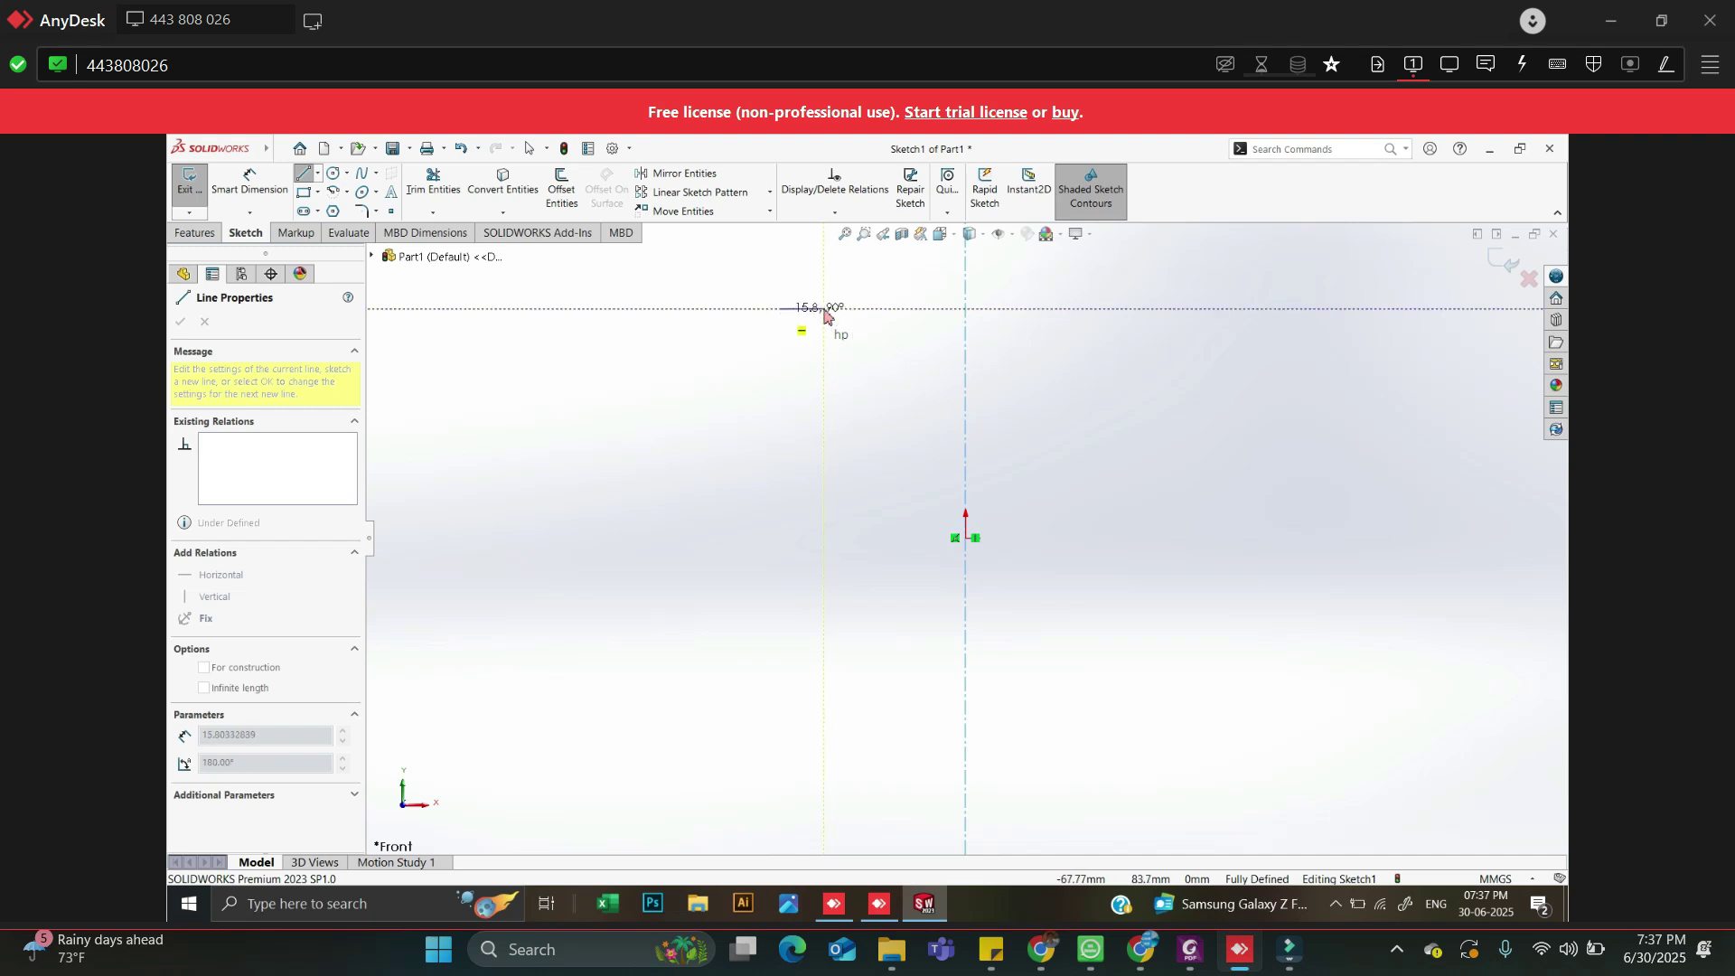
{"action": "left_click", "coordinate": [781, 308]}
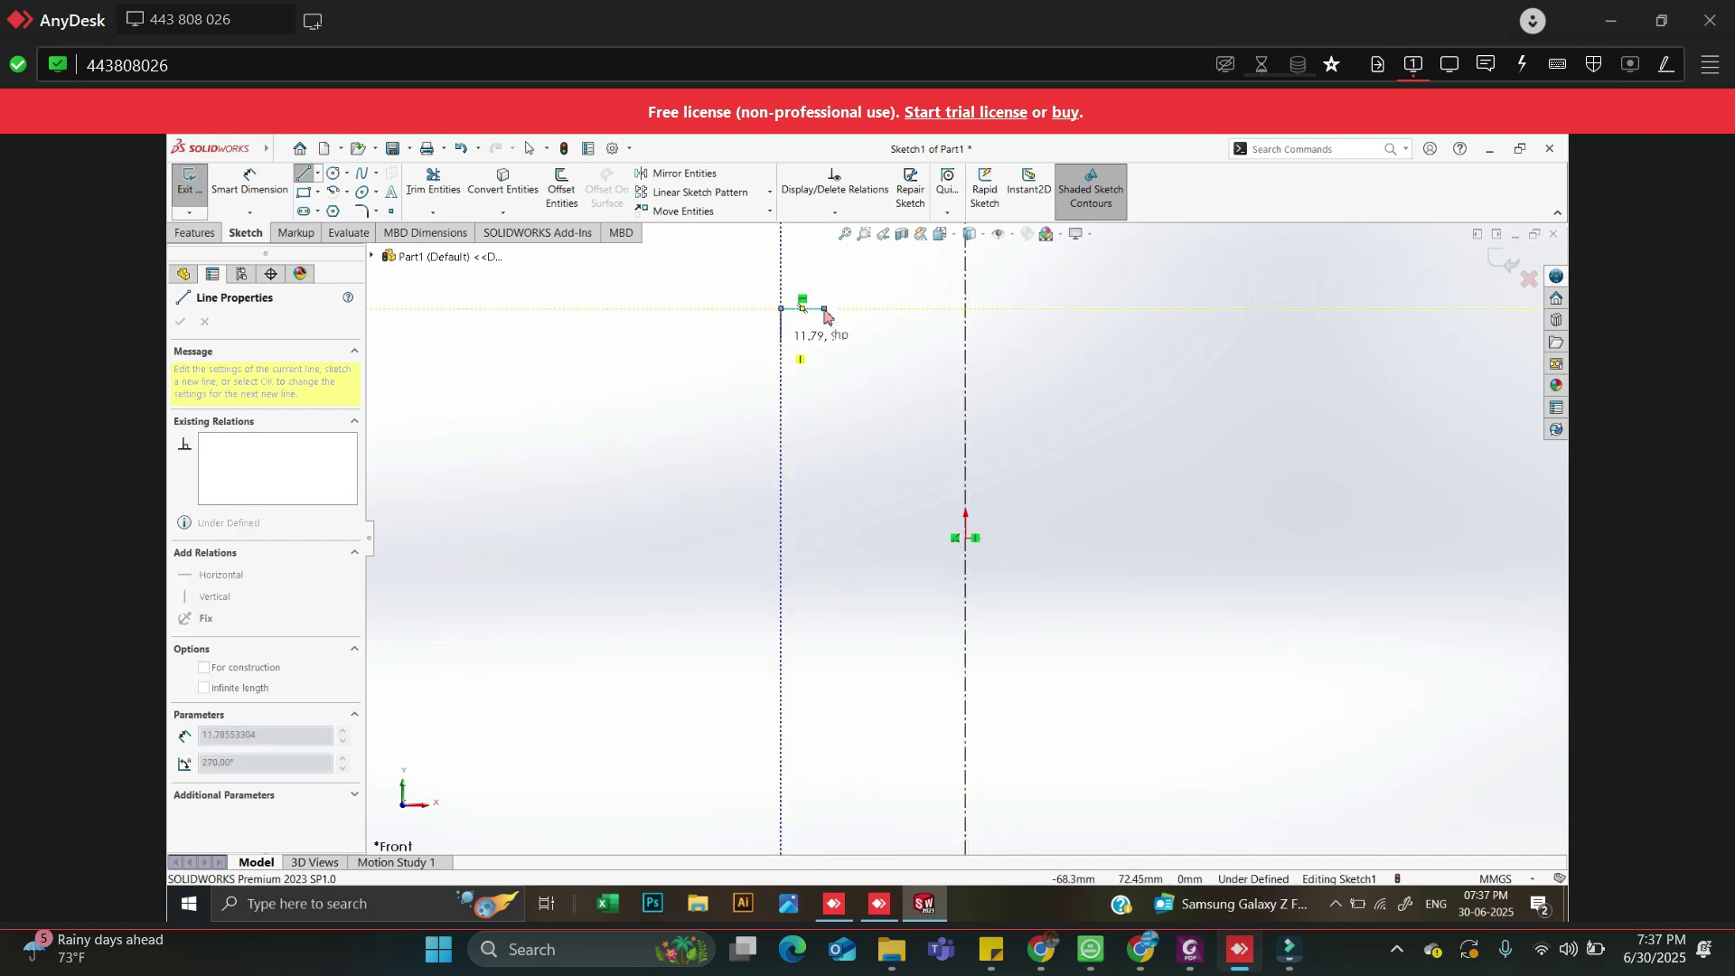
{"action": "left_click", "coordinate": [781, 342]}
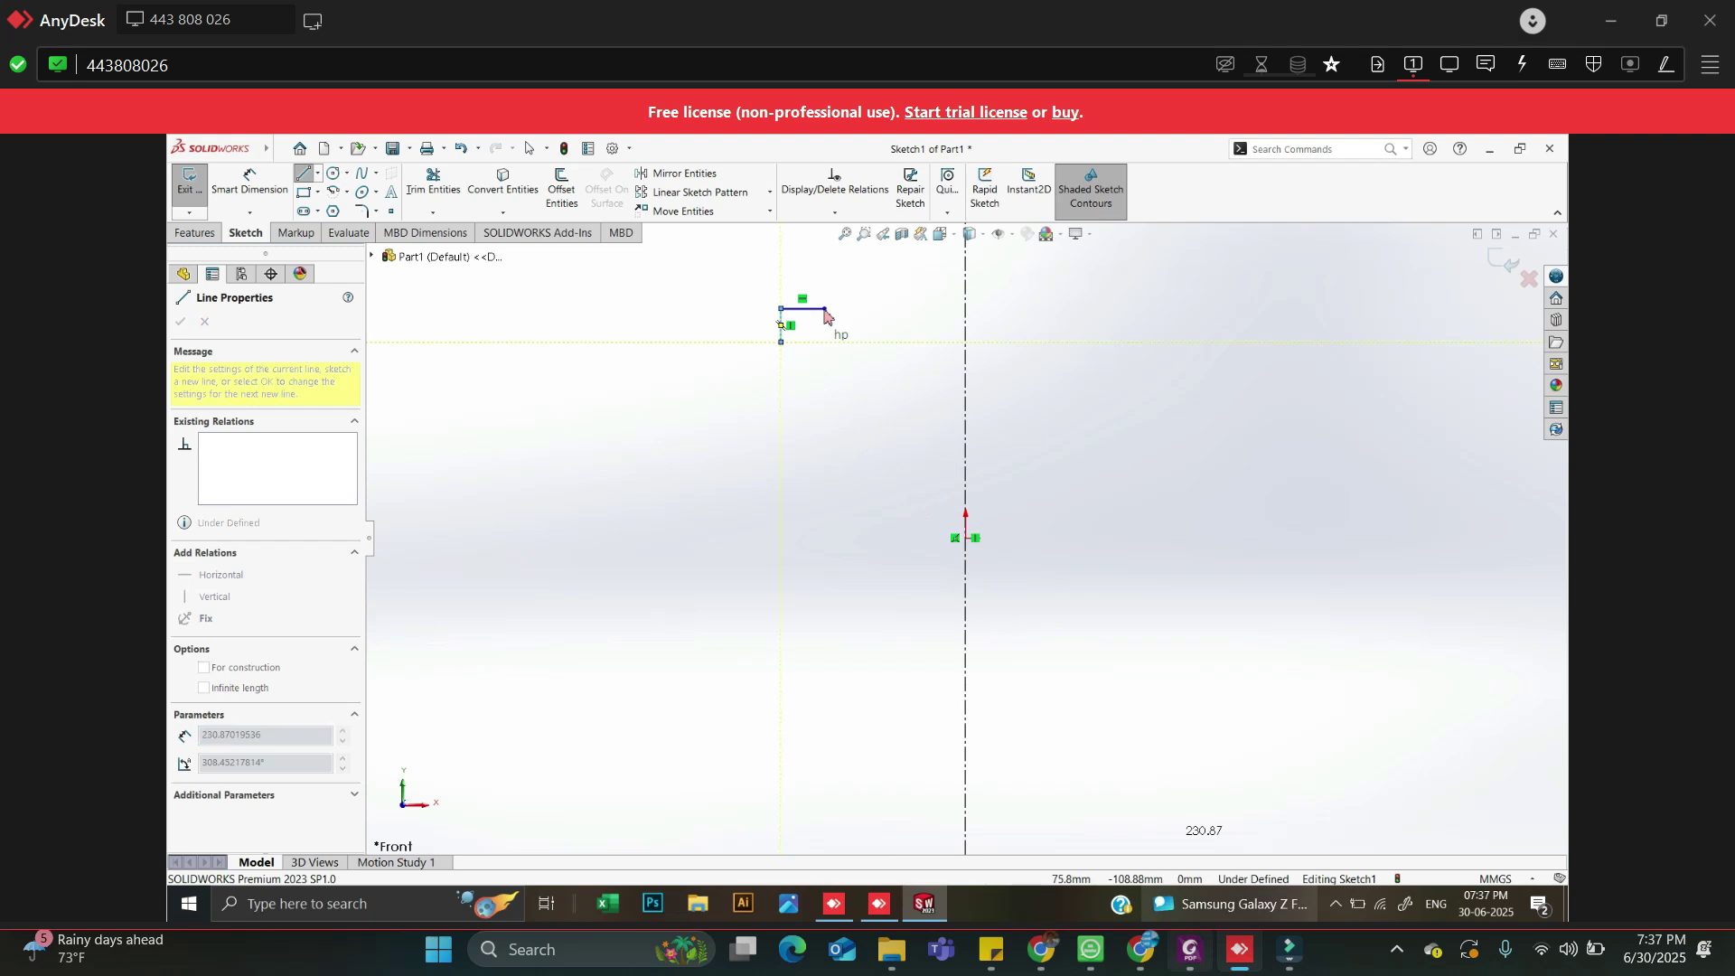
{"action": "left_click", "coordinate": [1190, 949]}
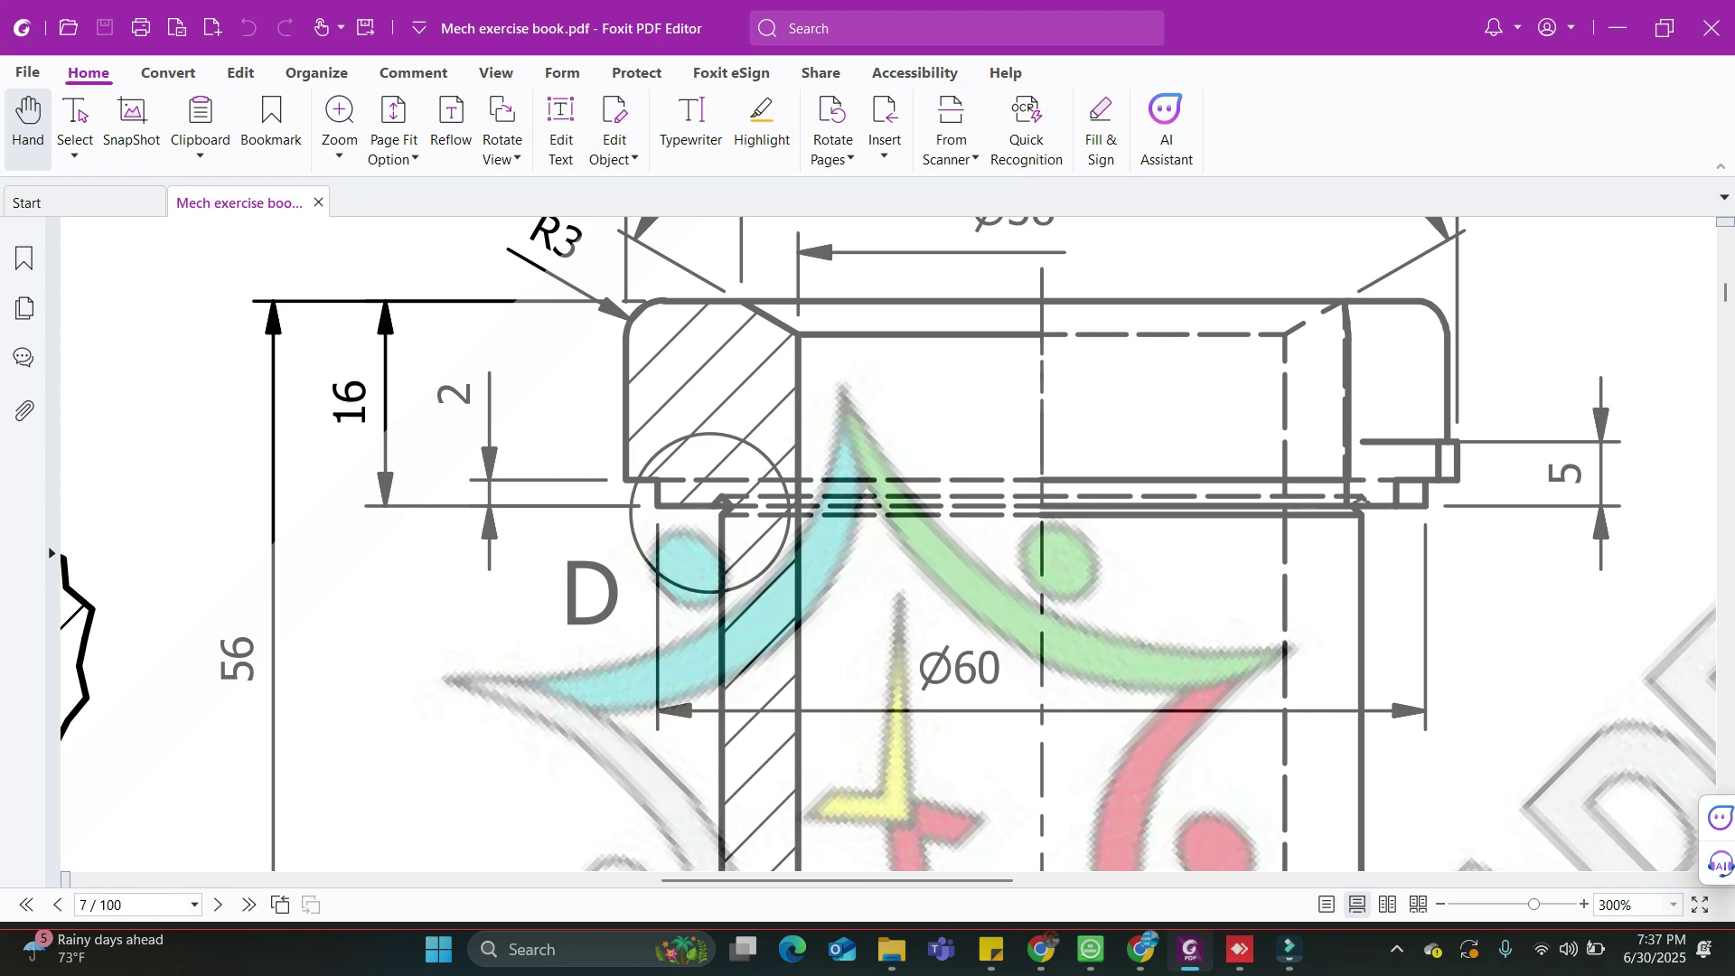
{"action": "left_click", "coordinate": [1240, 949]}
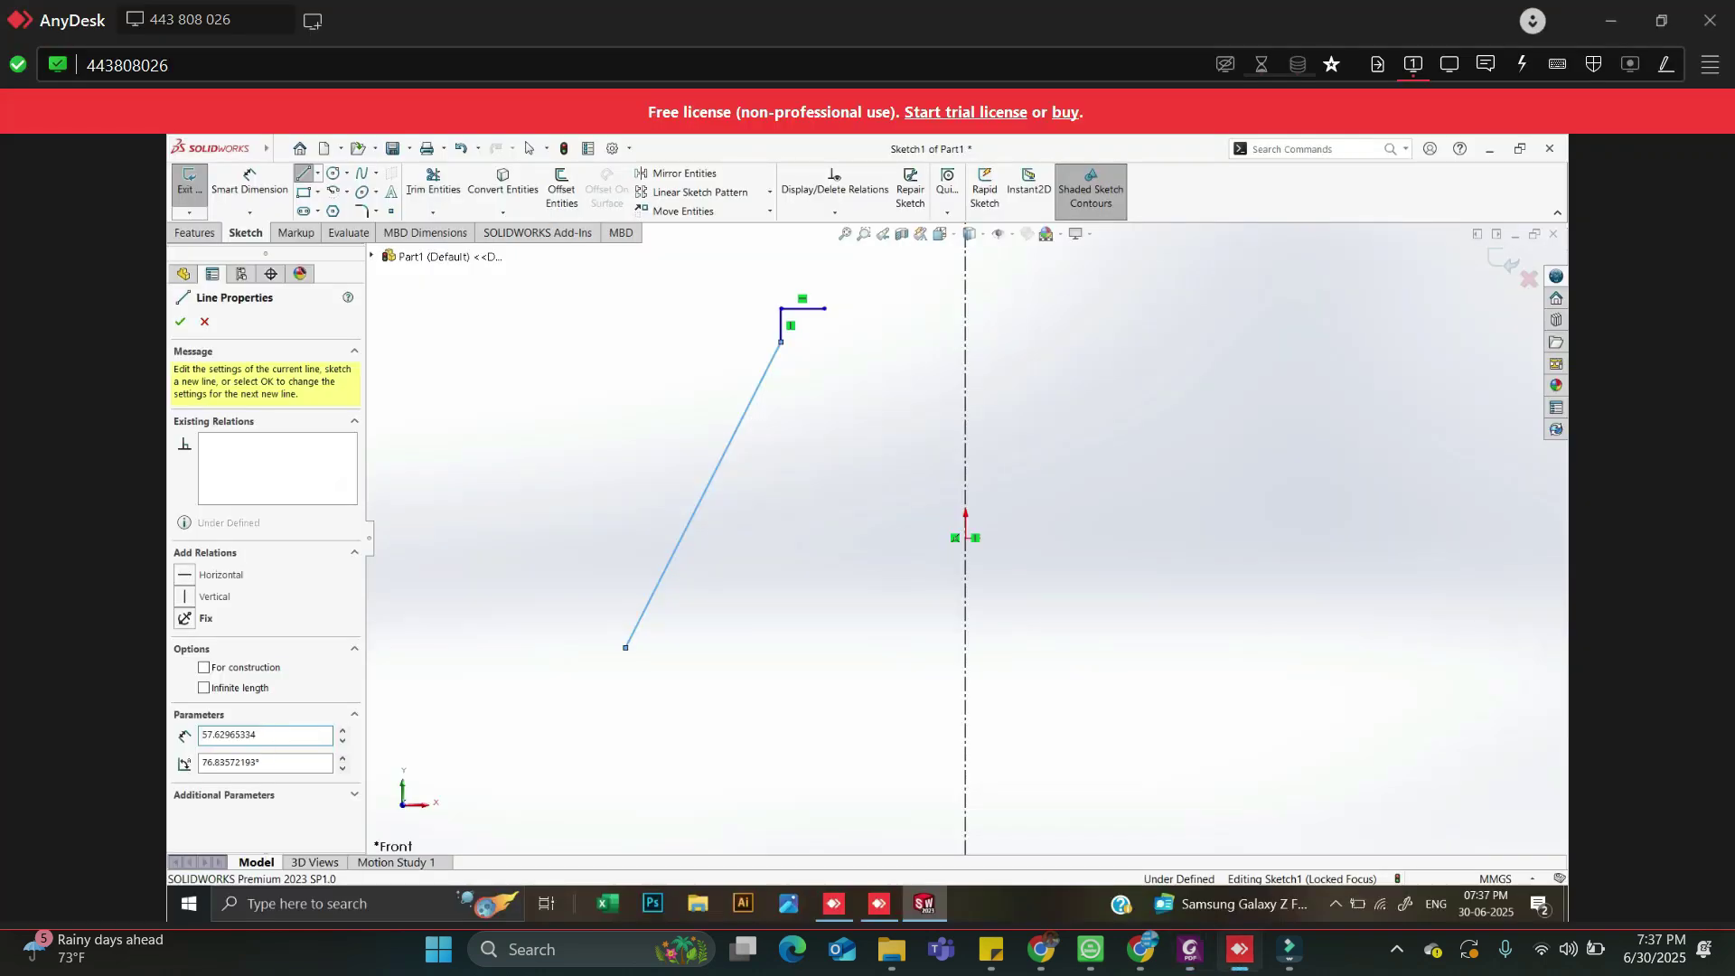
{"action": "left_click", "coordinate": [625, 647]}
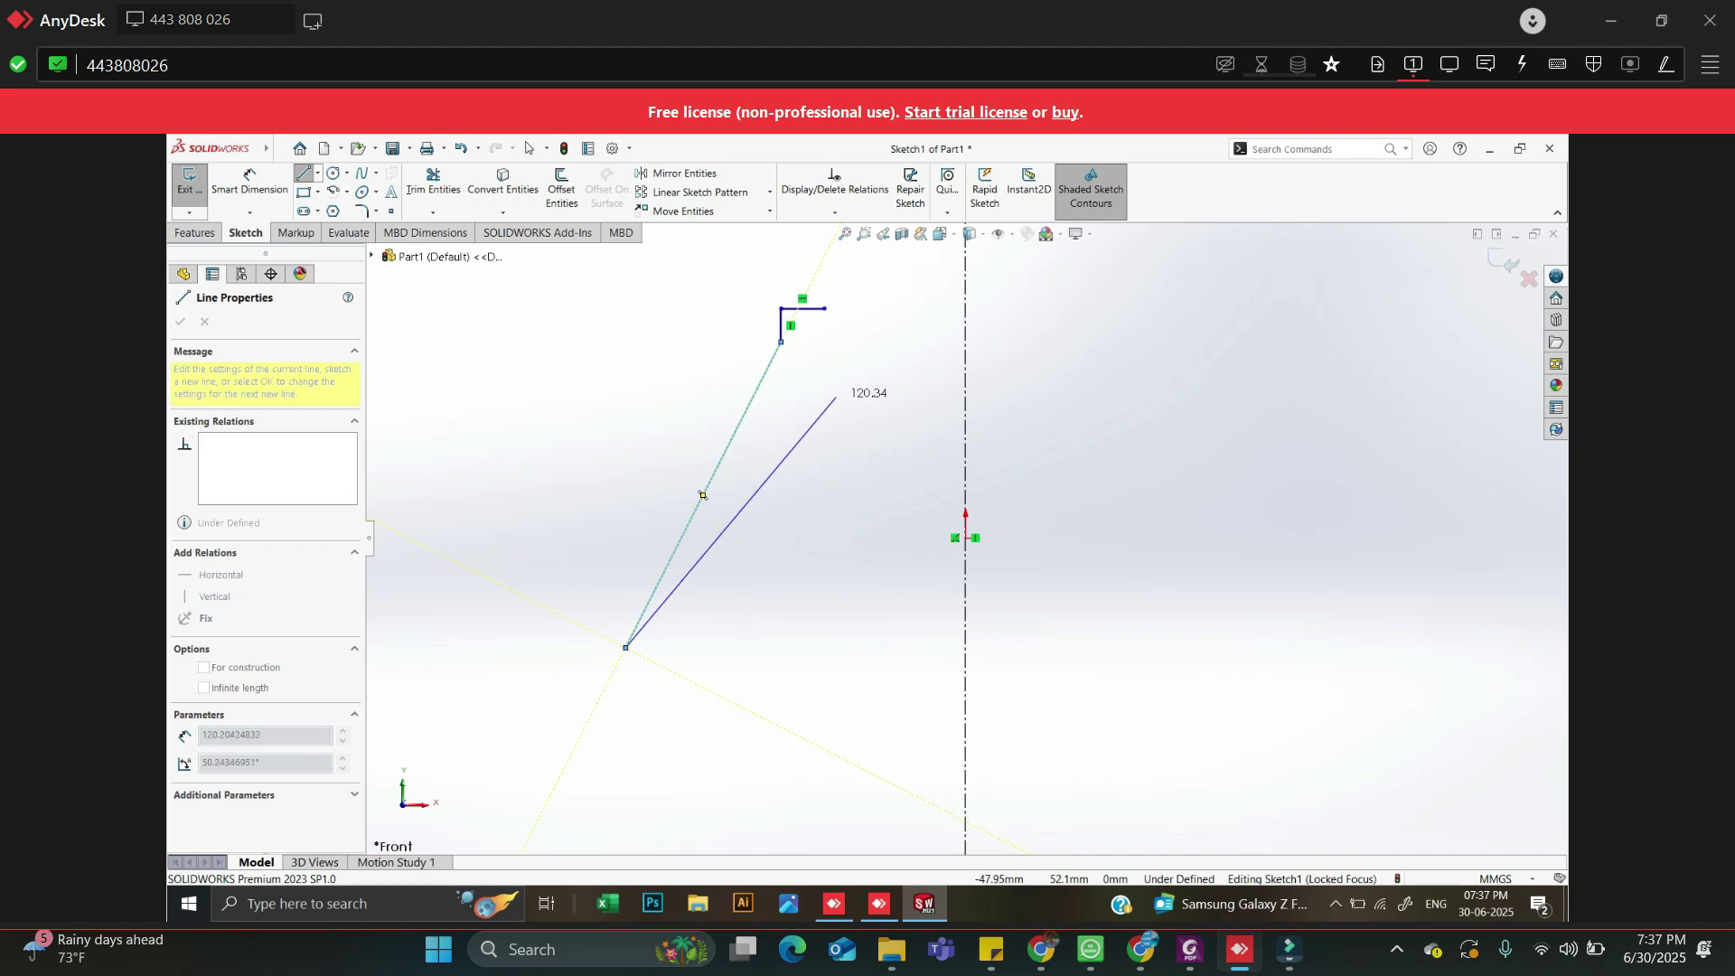
{"action": "key", "text": "Escape"}
{"action": "key", "text": "Escape"}
{"action": "key", "text": "ctrl+z"}
{"action": "left_click", "coordinate": [781, 342]}
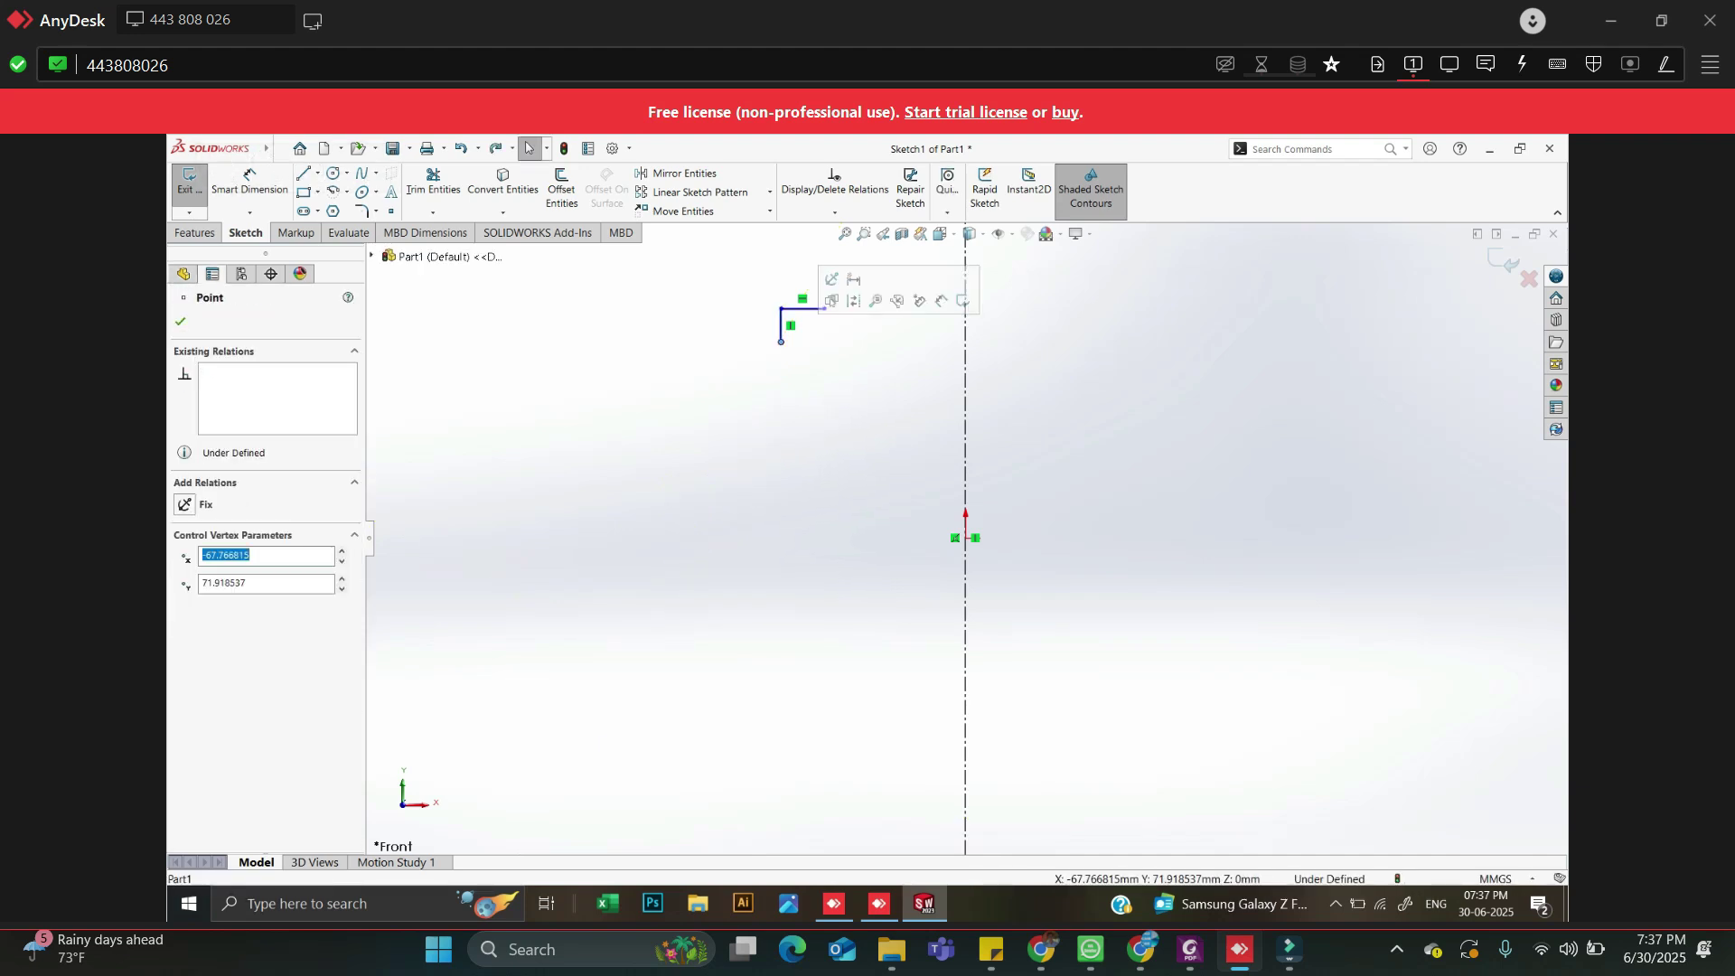
{"action": "type", "text": "1"}
{"action": "scroll", "coordinate": [764, 272], "scroll_direction": "down", "scroll_amount": 4}
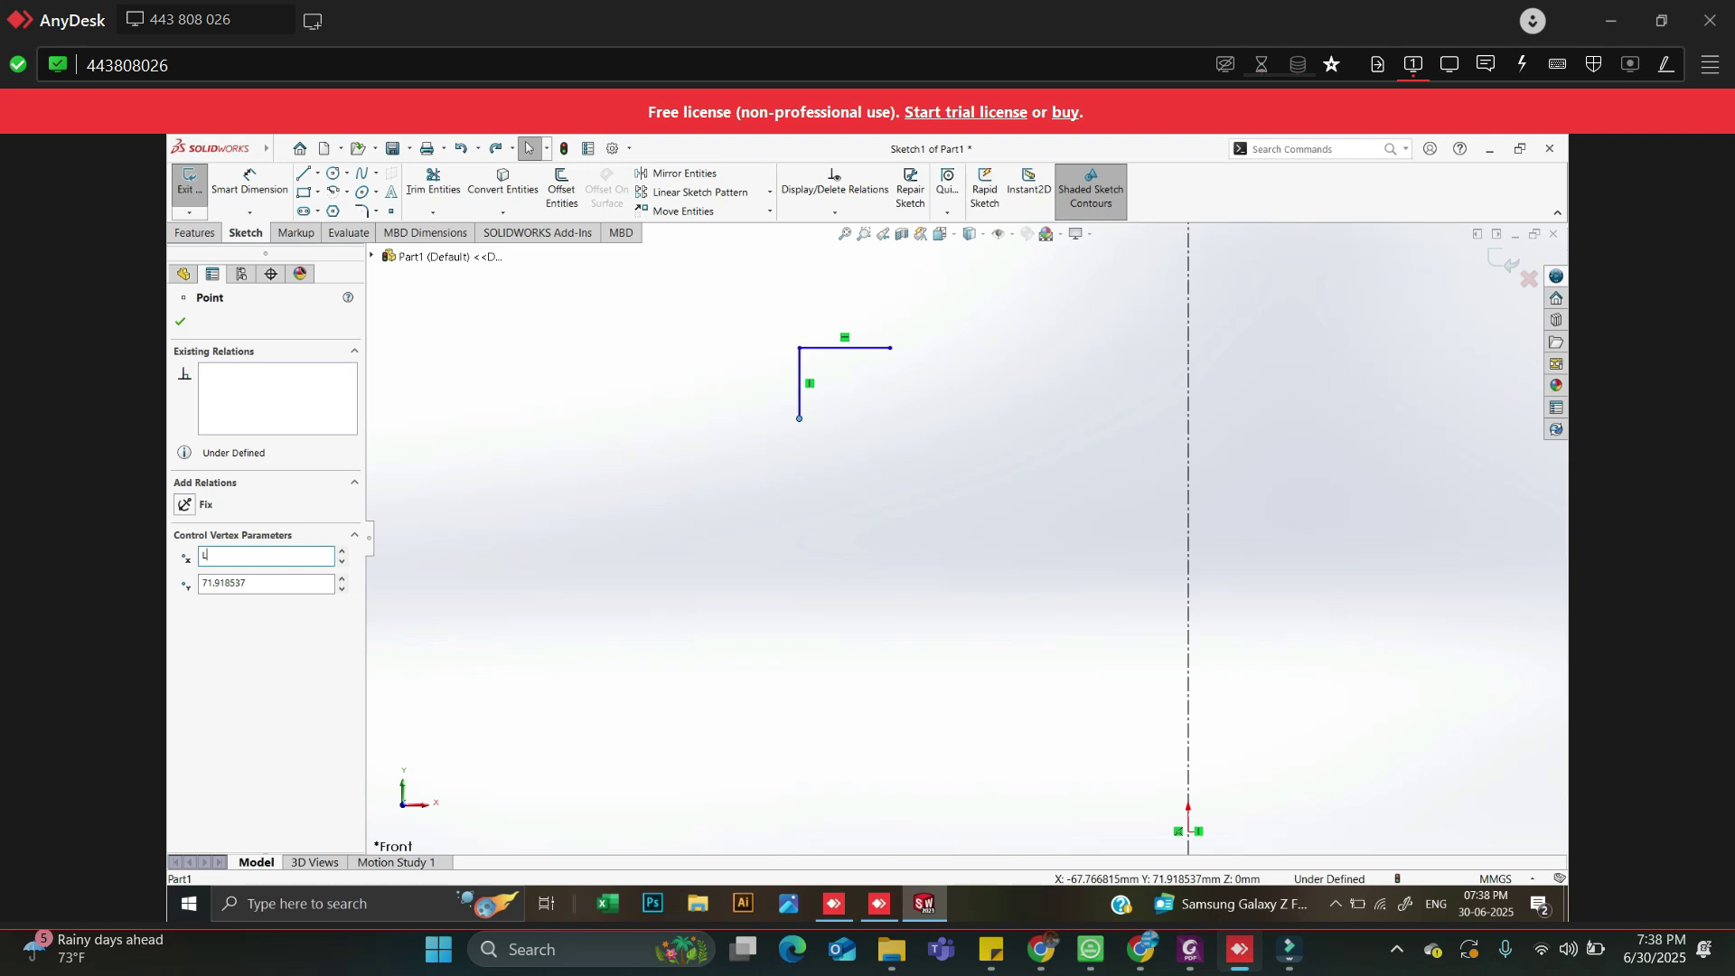
{"action": "key", "text": "Escape"}
{"action": "key", "text": "Escape"}
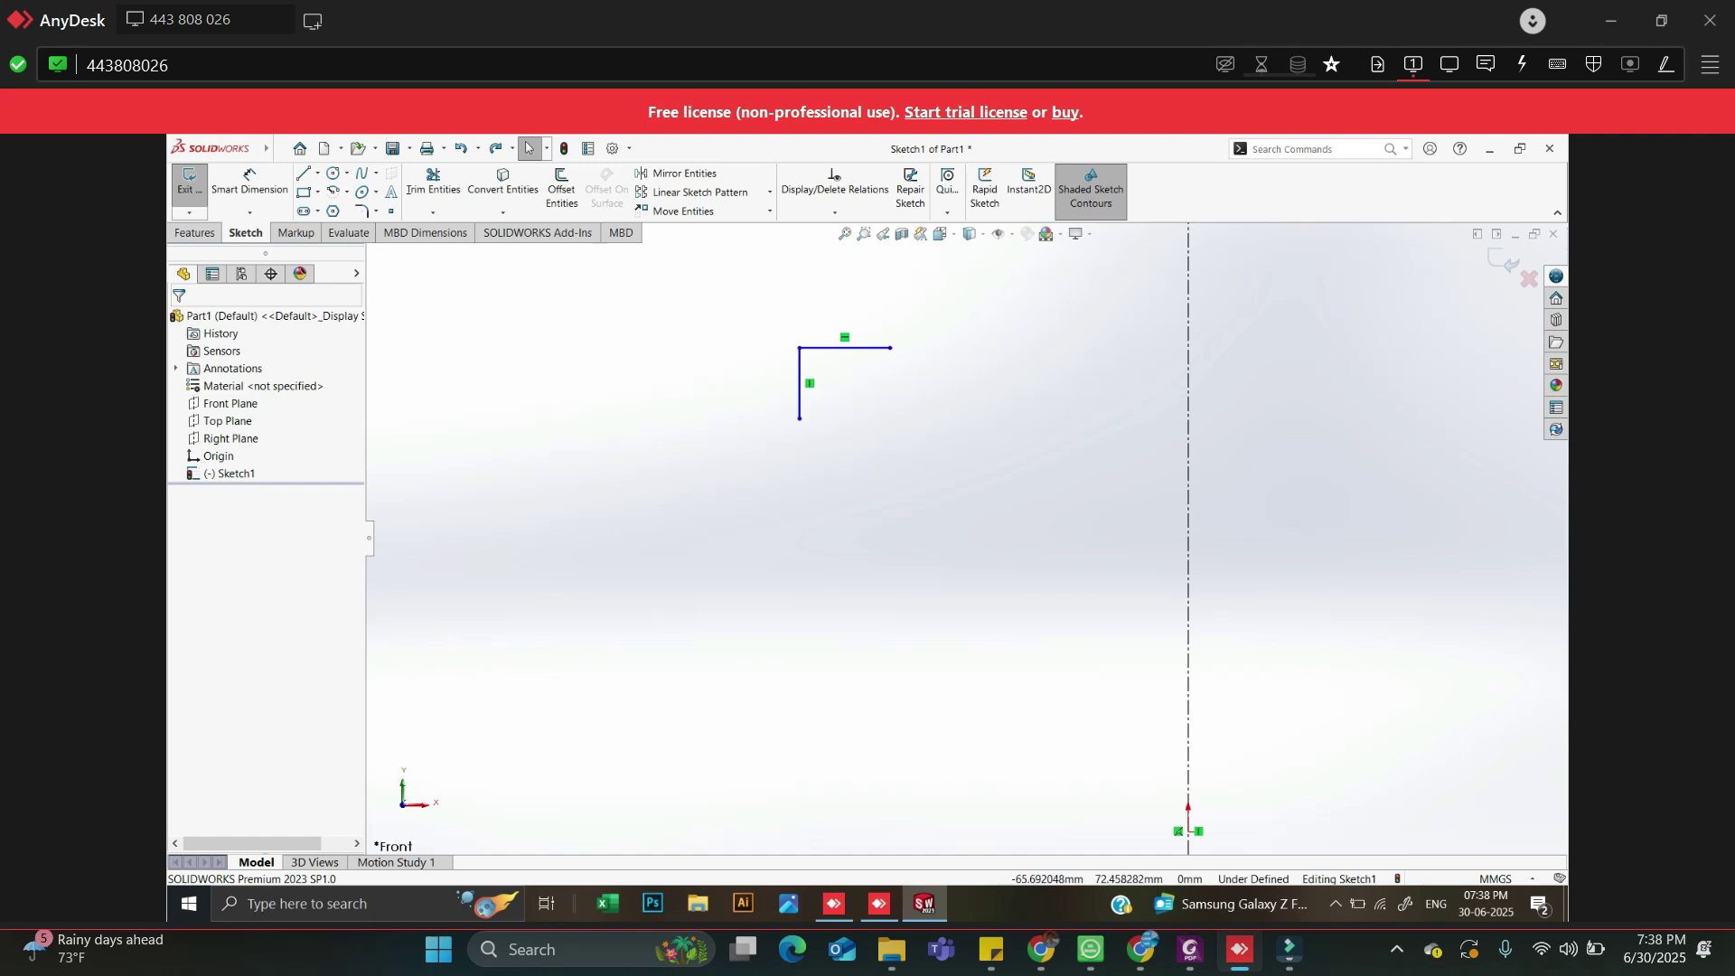
Continue the profile from the vertical edge's lower end with a short horizontal line toward the centerline and a short vertical line down, following the drawing
{"action": "key", "text": "l"}
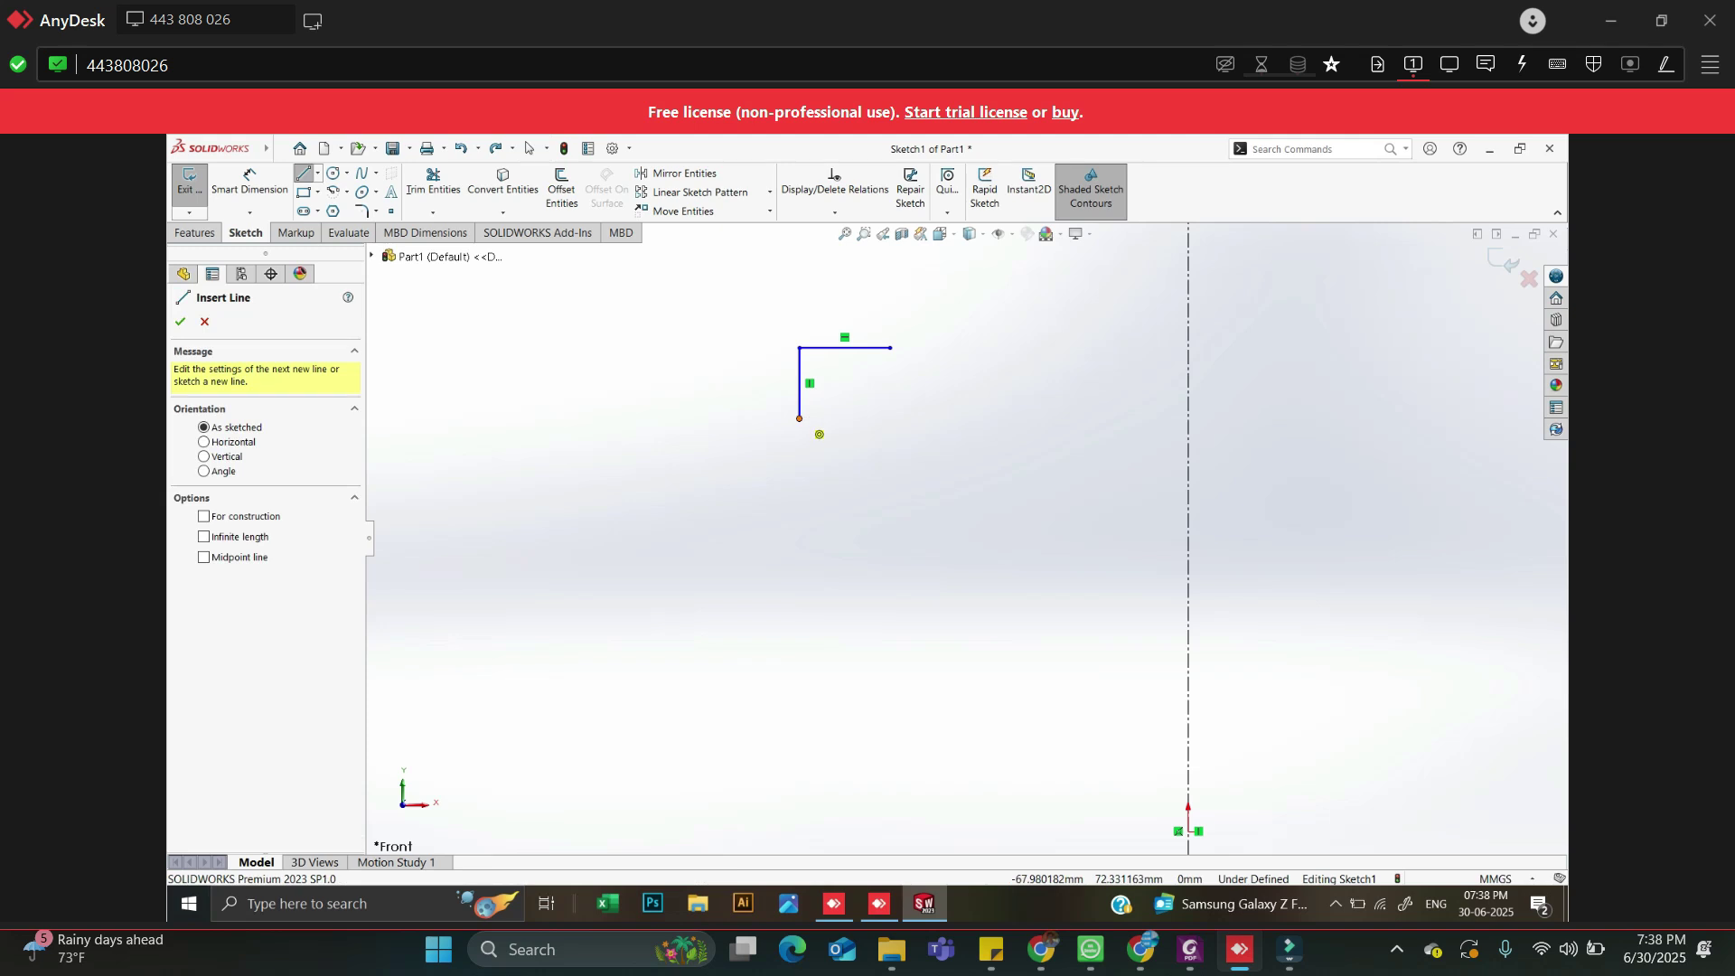
{"action": "left_click", "coordinate": [820, 434]}
{"action": "left_click", "coordinate": [840, 418]}
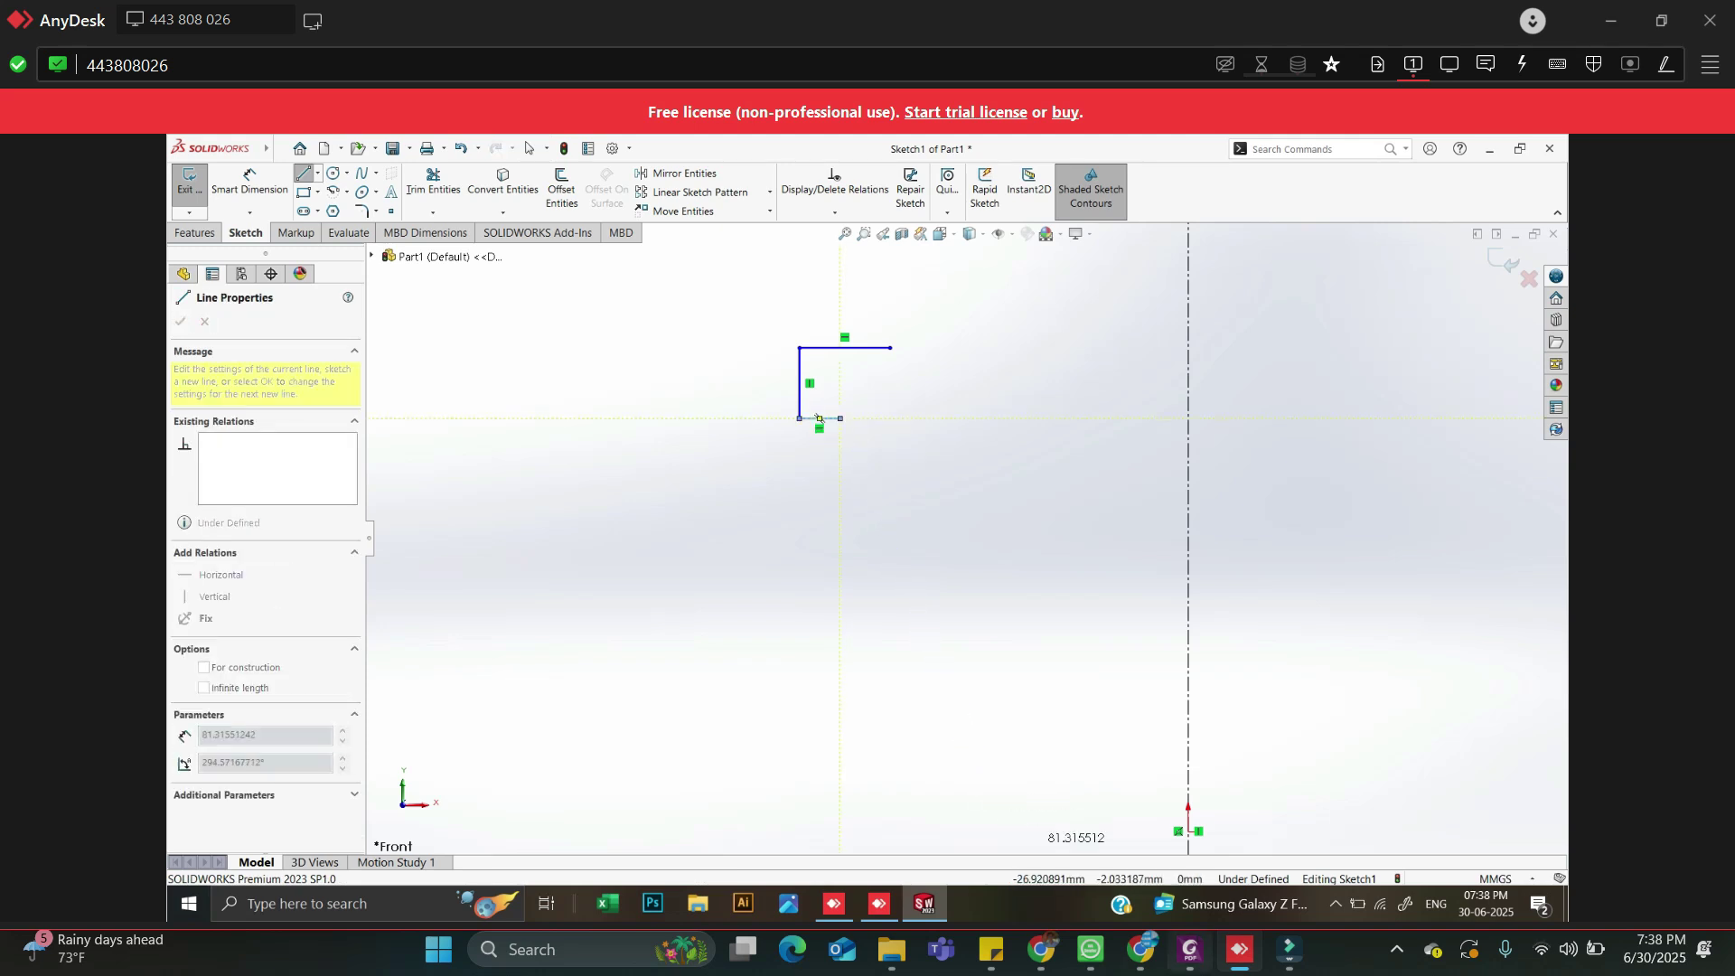
{"action": "left_click", "coordinate": [1190, 949]}
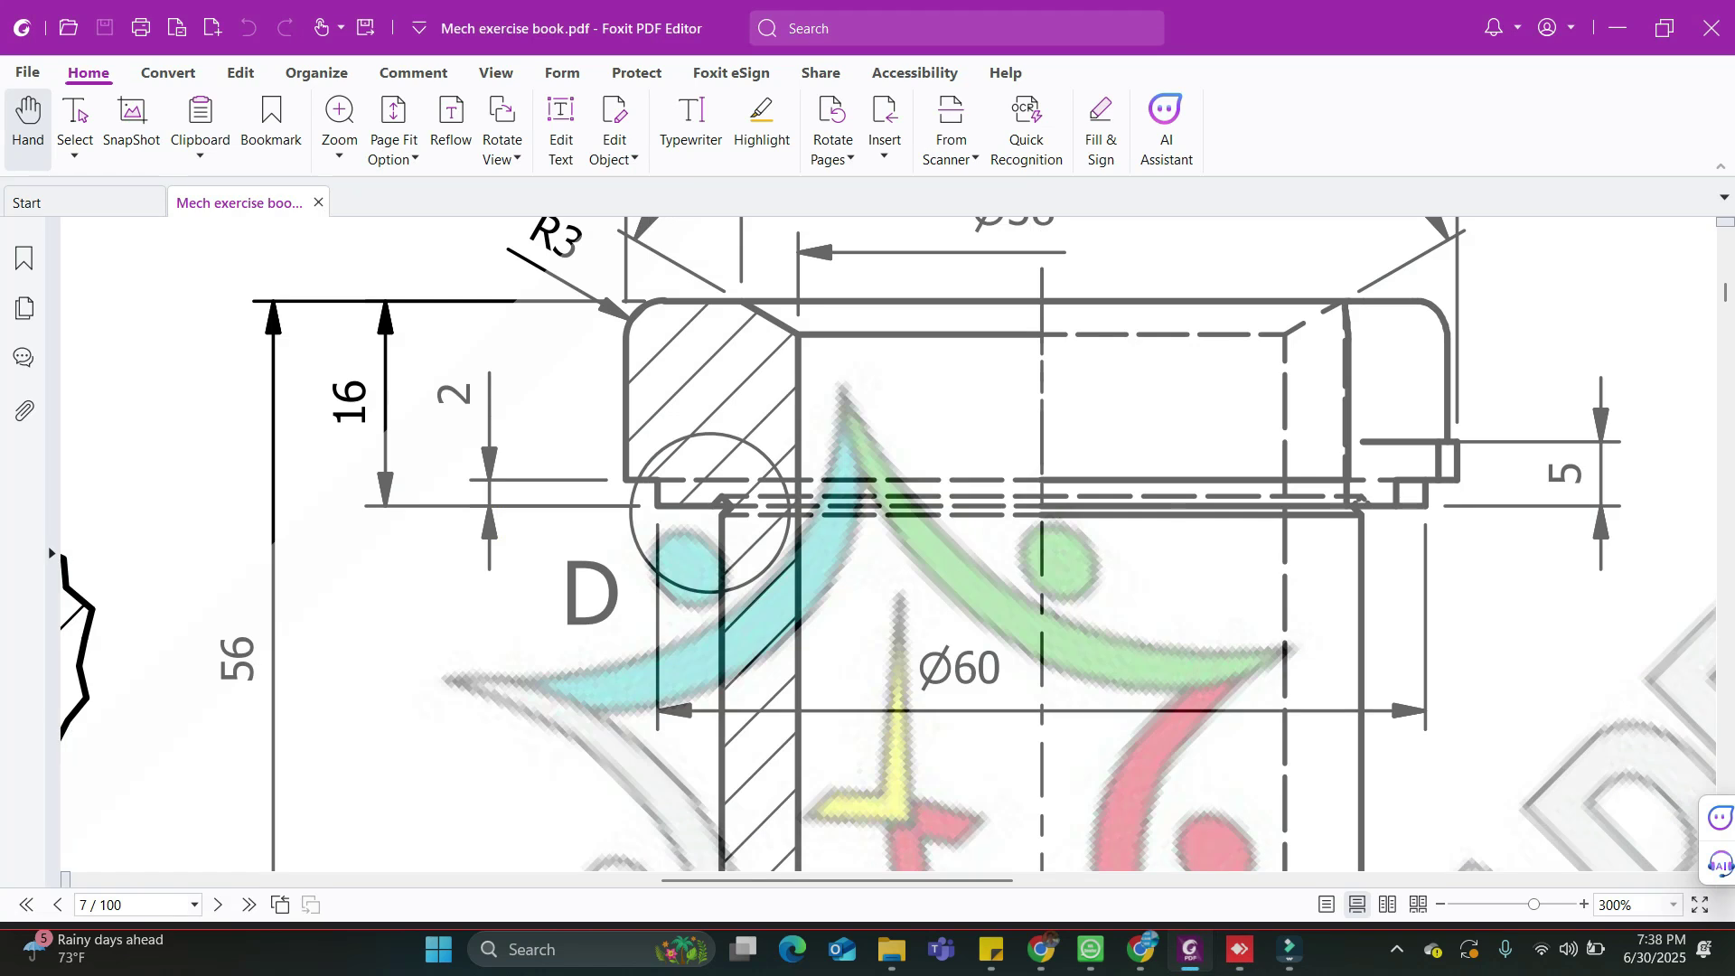
{"action": "key", "text": "alt+Tab"}
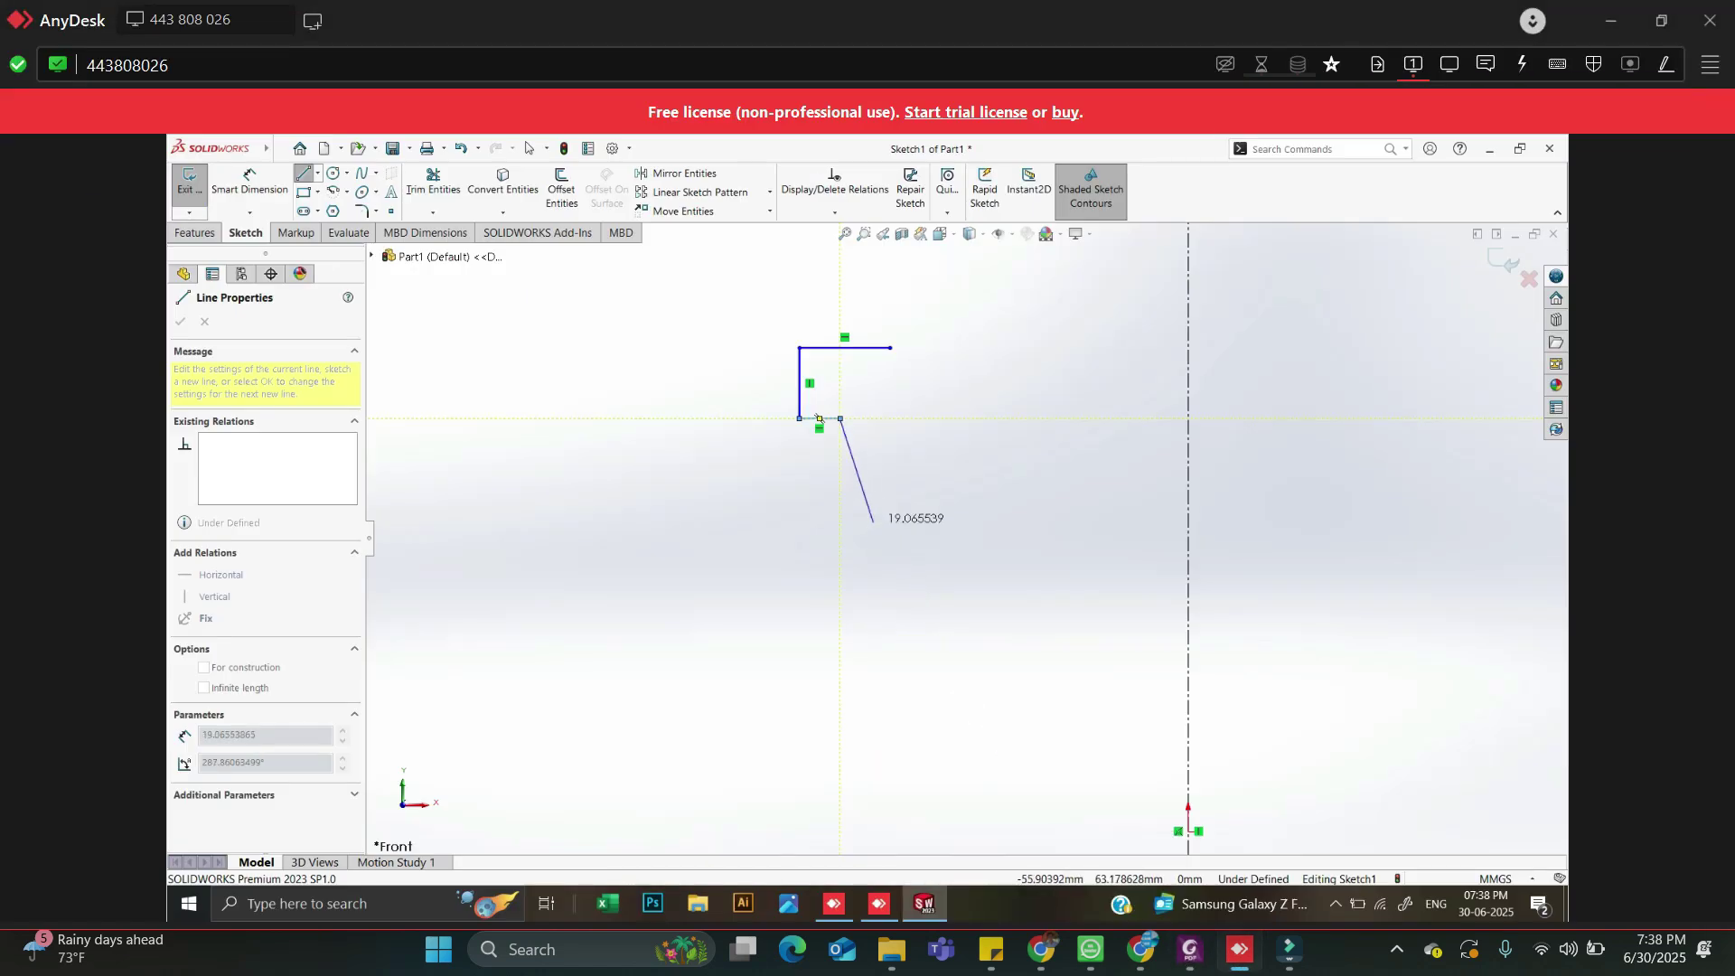
{"action": "left_click", "coordinate": [840, 439]}
{"action": "key", "text": "Escape"}
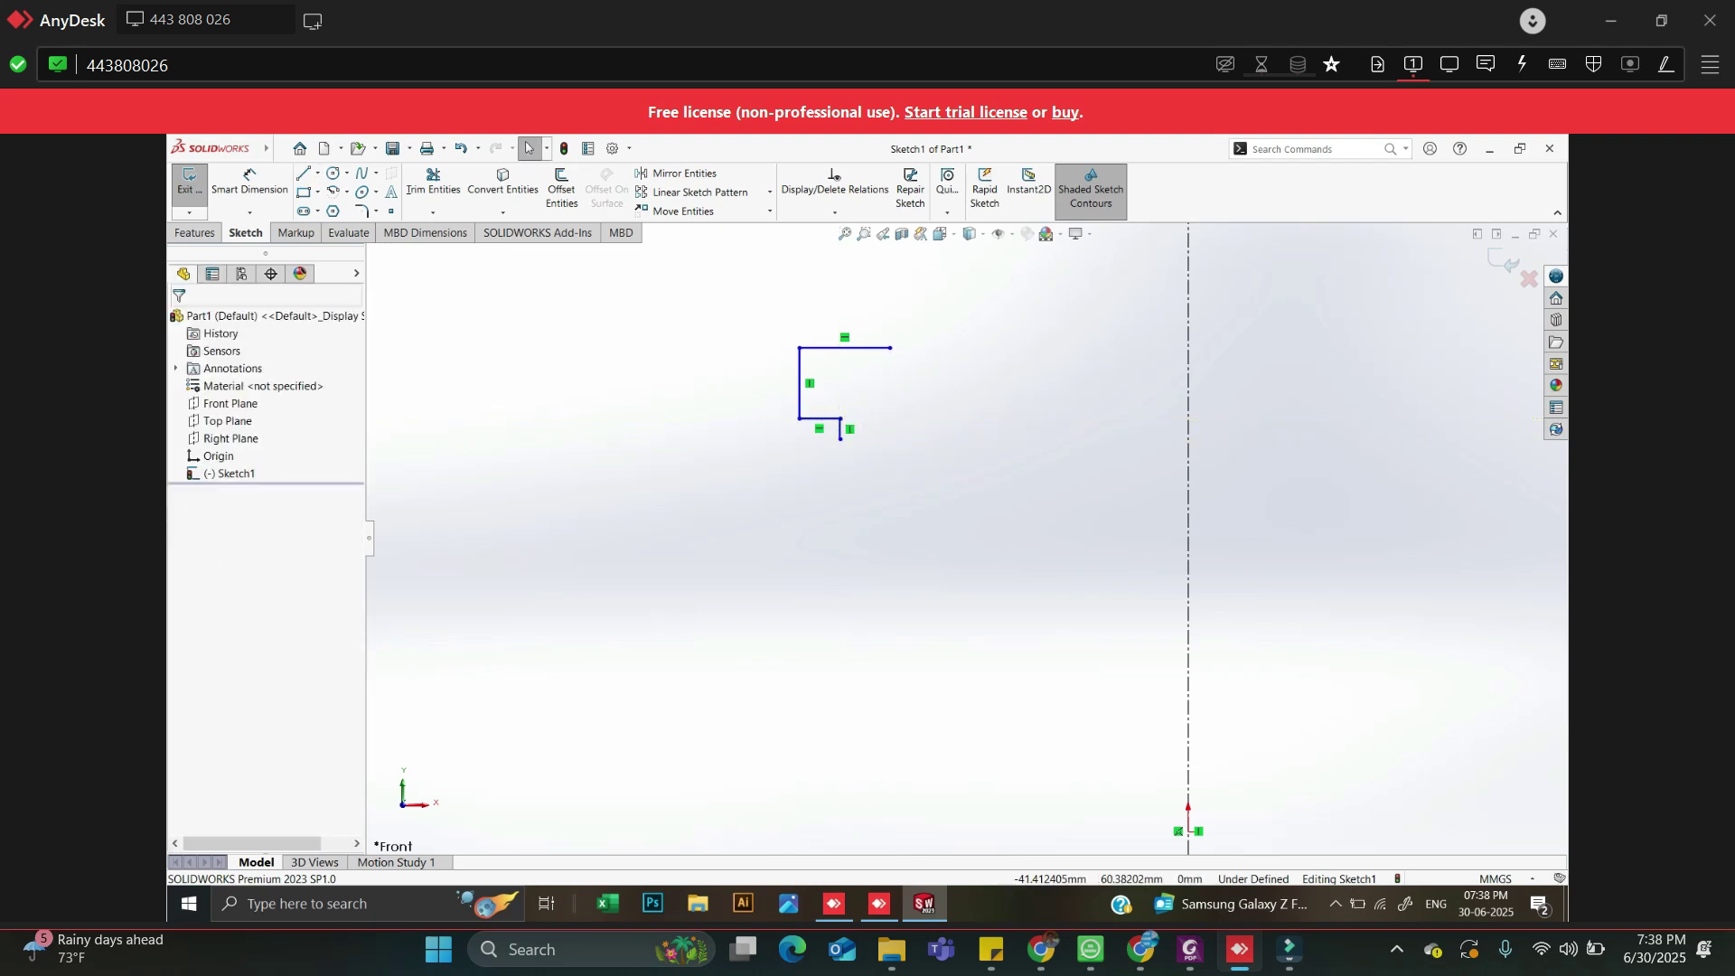
Following the flange dimensions in the PDF drawing, dimension the profile's outer vertical edge 32.5 mm from the centerline
{"action": "mouse_move", "coordinate": [1234, 904]}
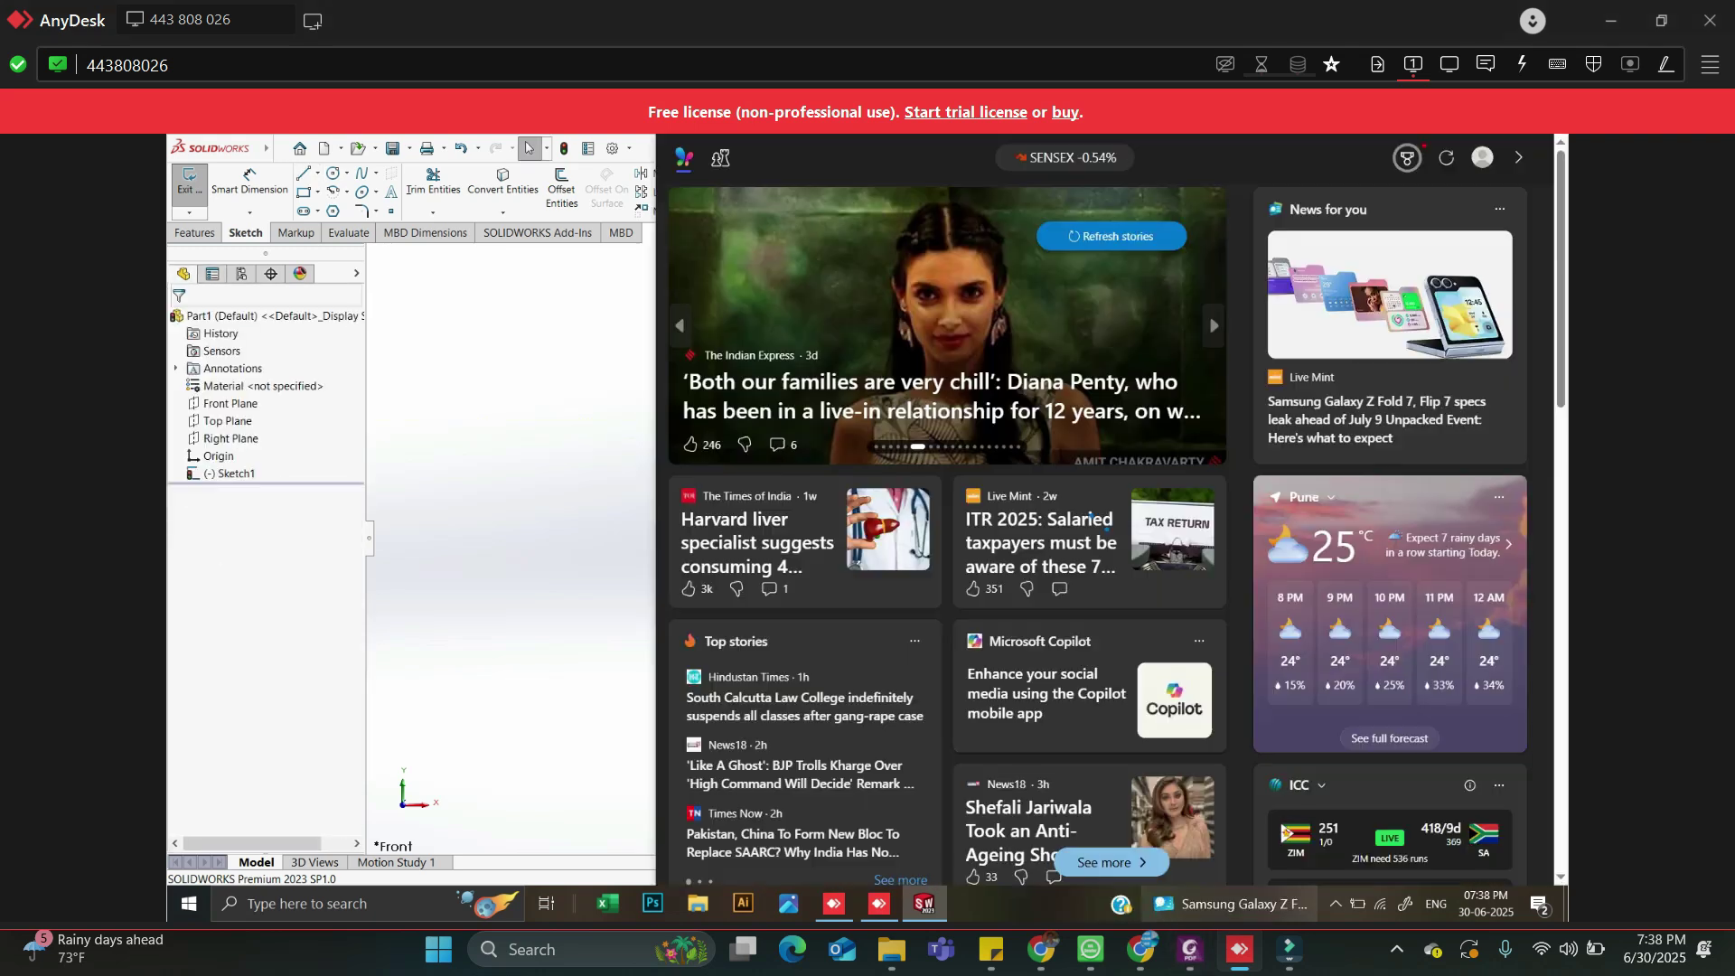
{"action": "key", "text": "alt+Tab"}
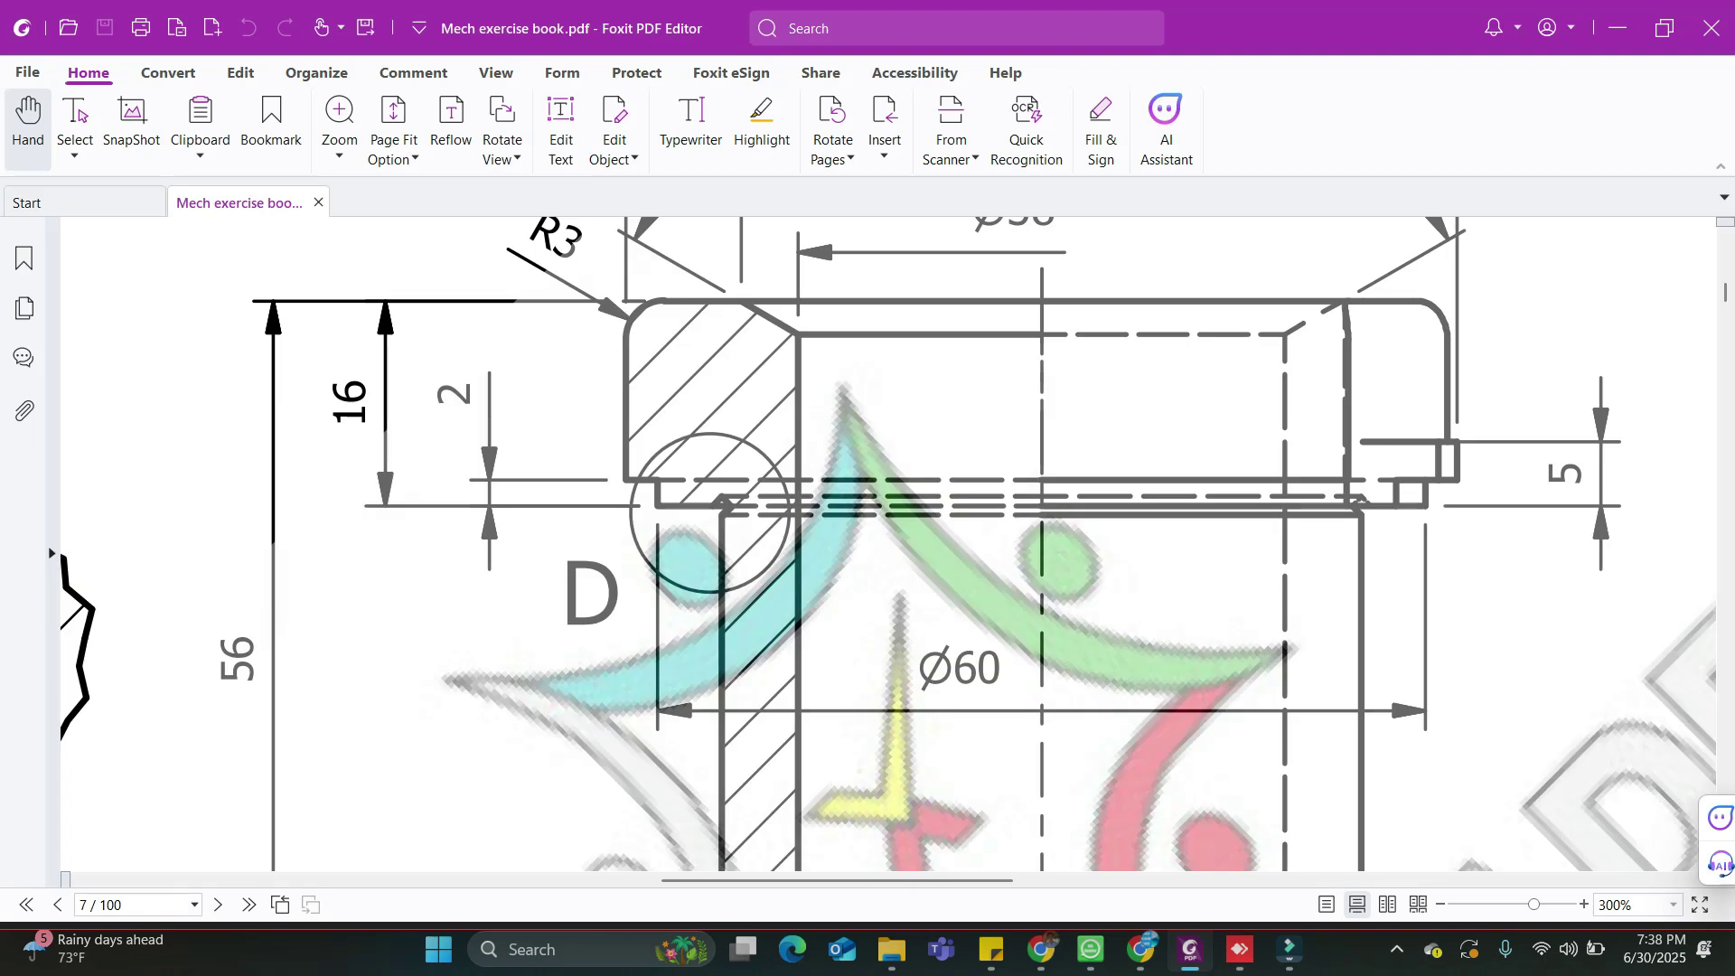
{"action": "scroll", "coordinate": [887, 545], "scroll_direction": "up", "scroll_amount": 2}
{"action": "scroll", "coordinate": [888, 545], "scroll_direction": "up", "scroll_amount": 8}
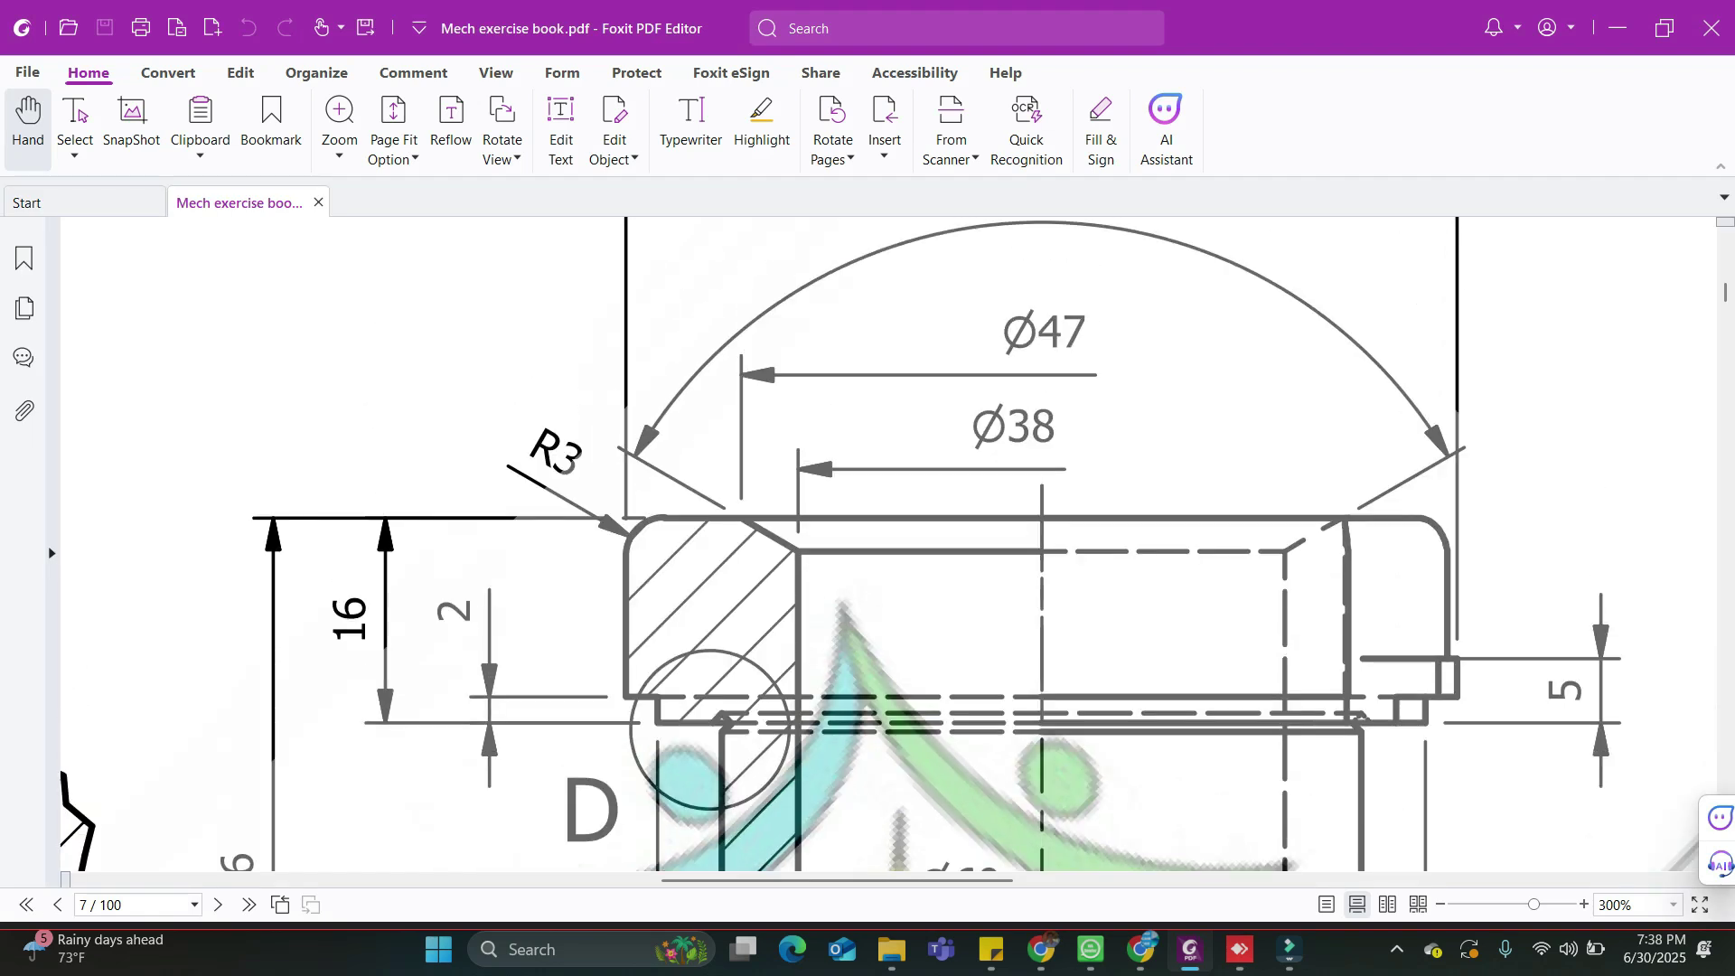
{"action": "scroll", "coordinate": [888, 545], "scroll_direction": "down", "scroll_amount": 5}
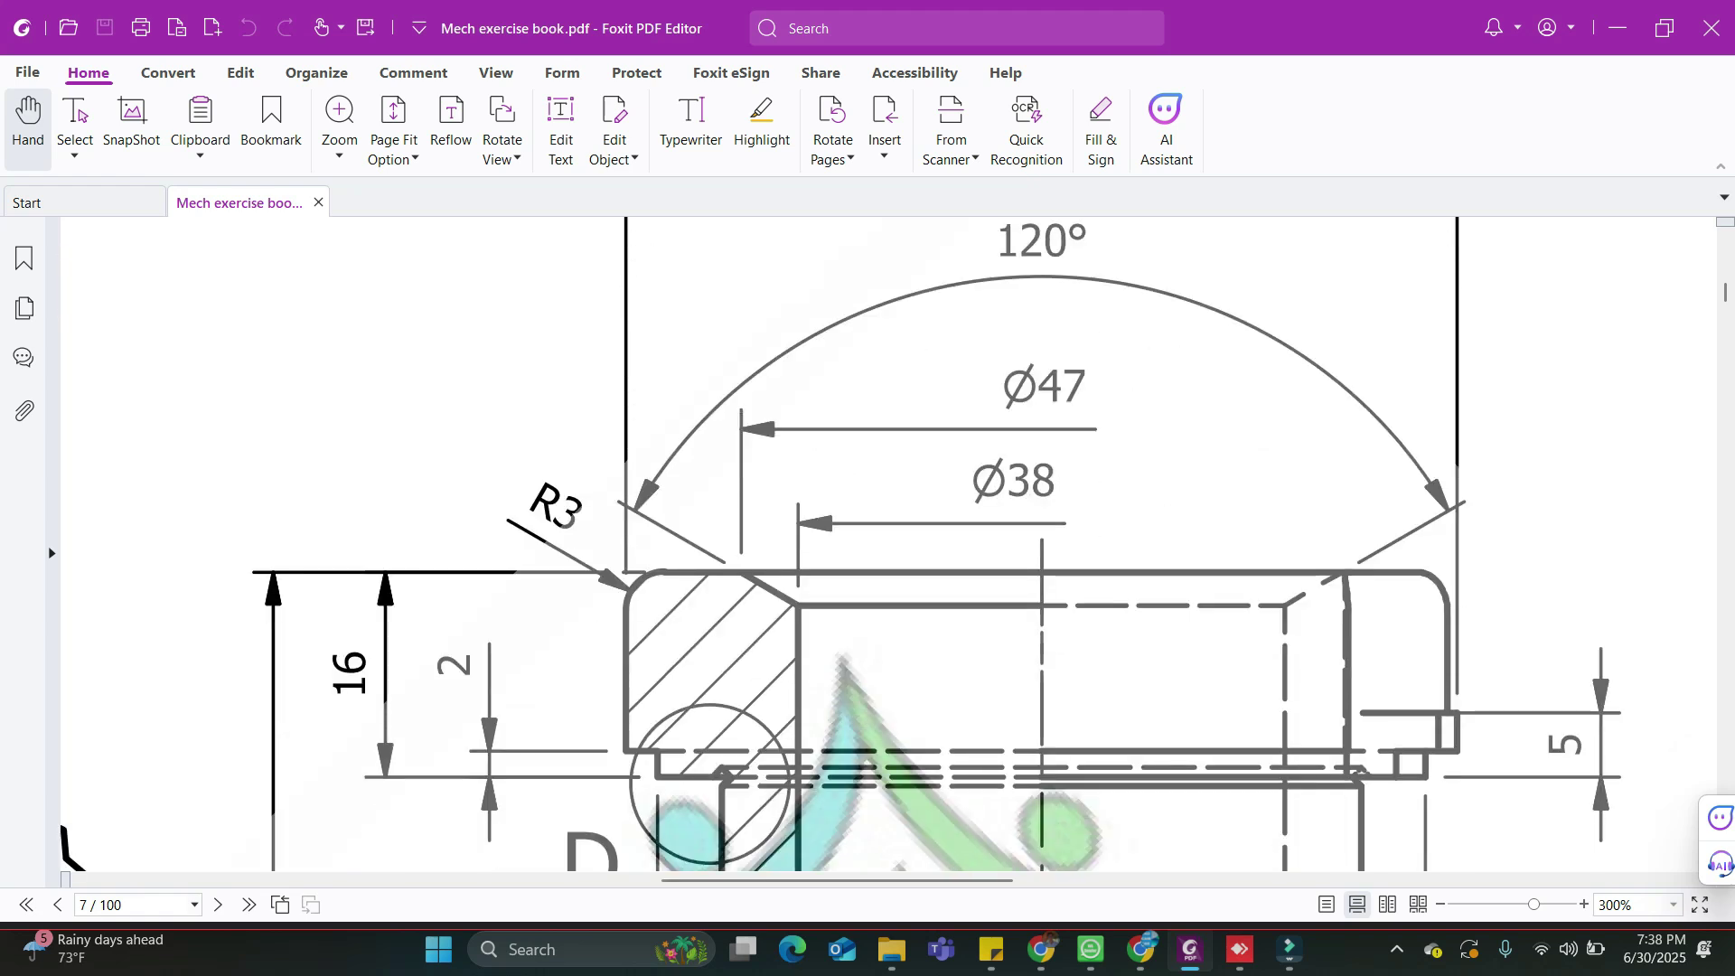
{"action": "key", "text": "alt+Tab"}
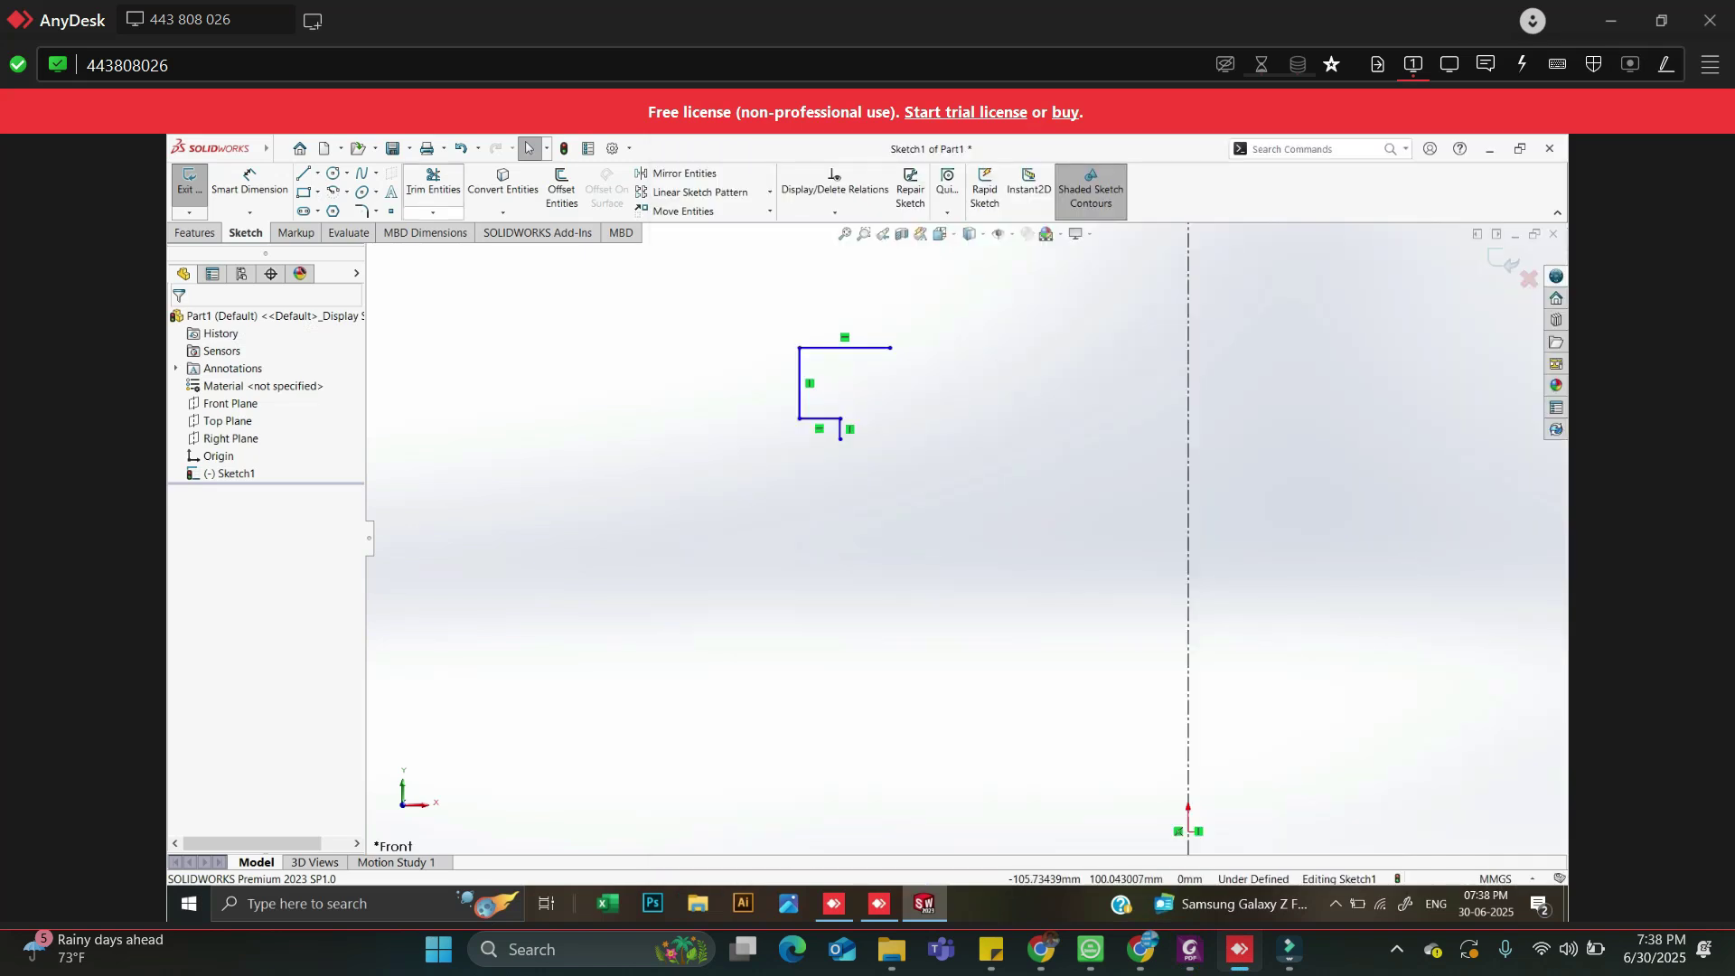
{"action": "left_click", "coordinate": [249, 183]}
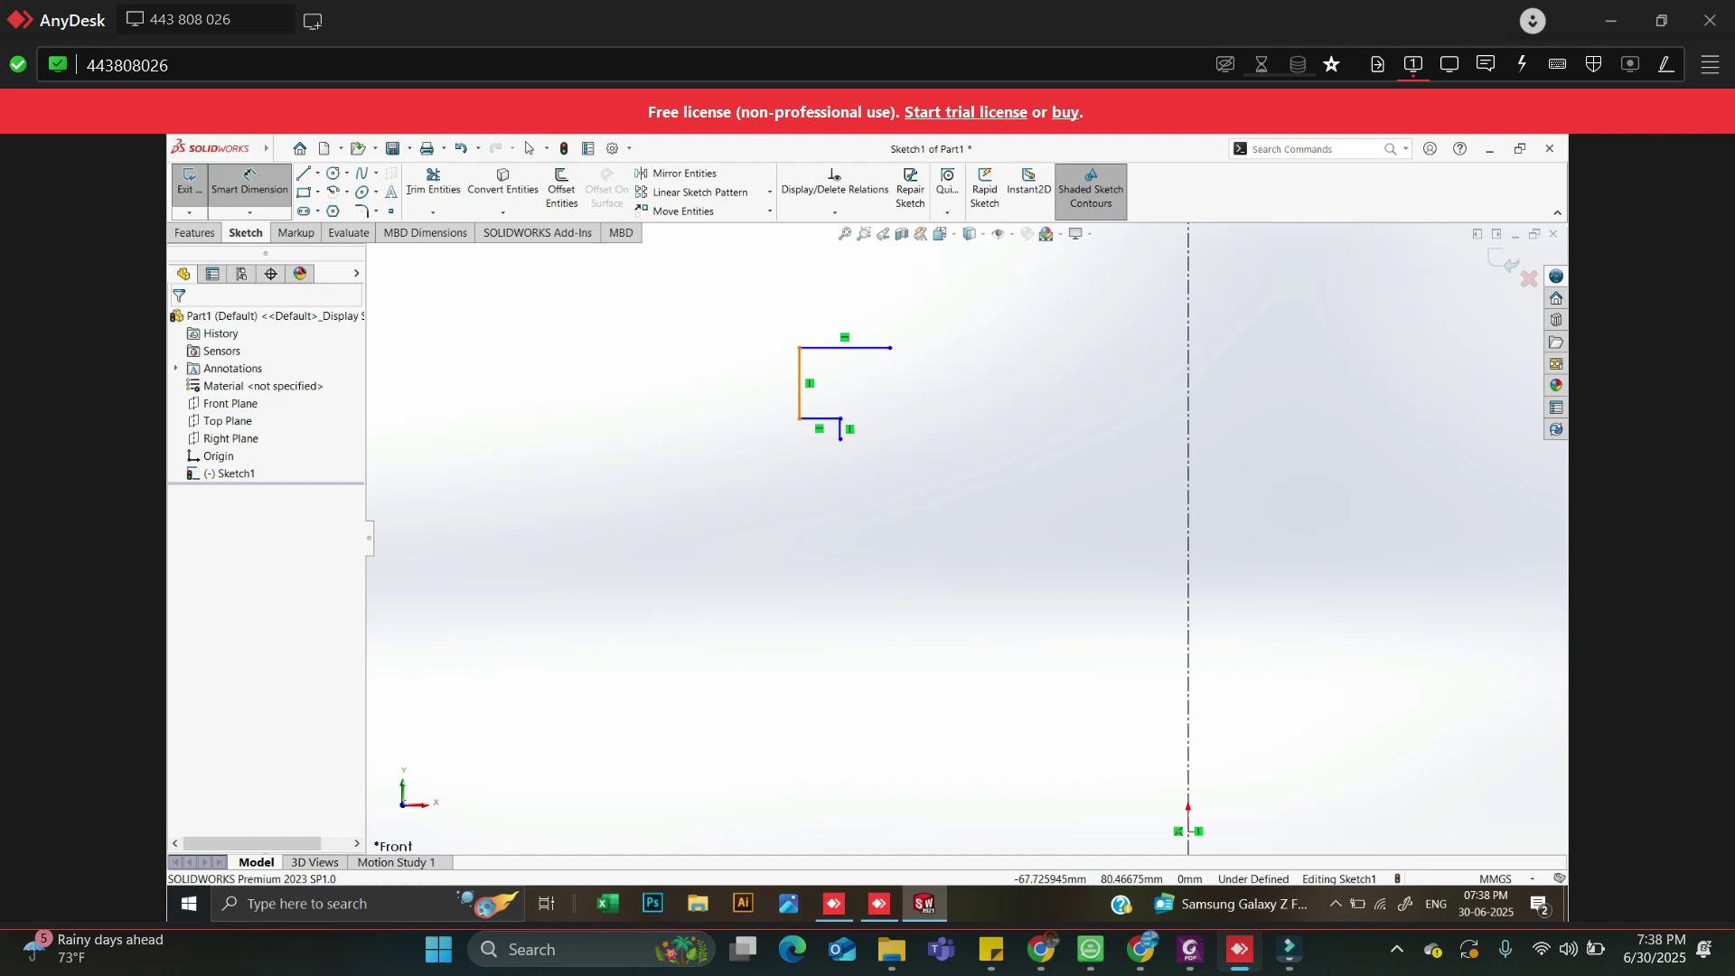
{"action": "left_click", "coordinate": [800, 384]}
{"action": "left_click", "coordinate": [1187, 331]}
{"action": "left_click", "coordinate": [1031, 287]}
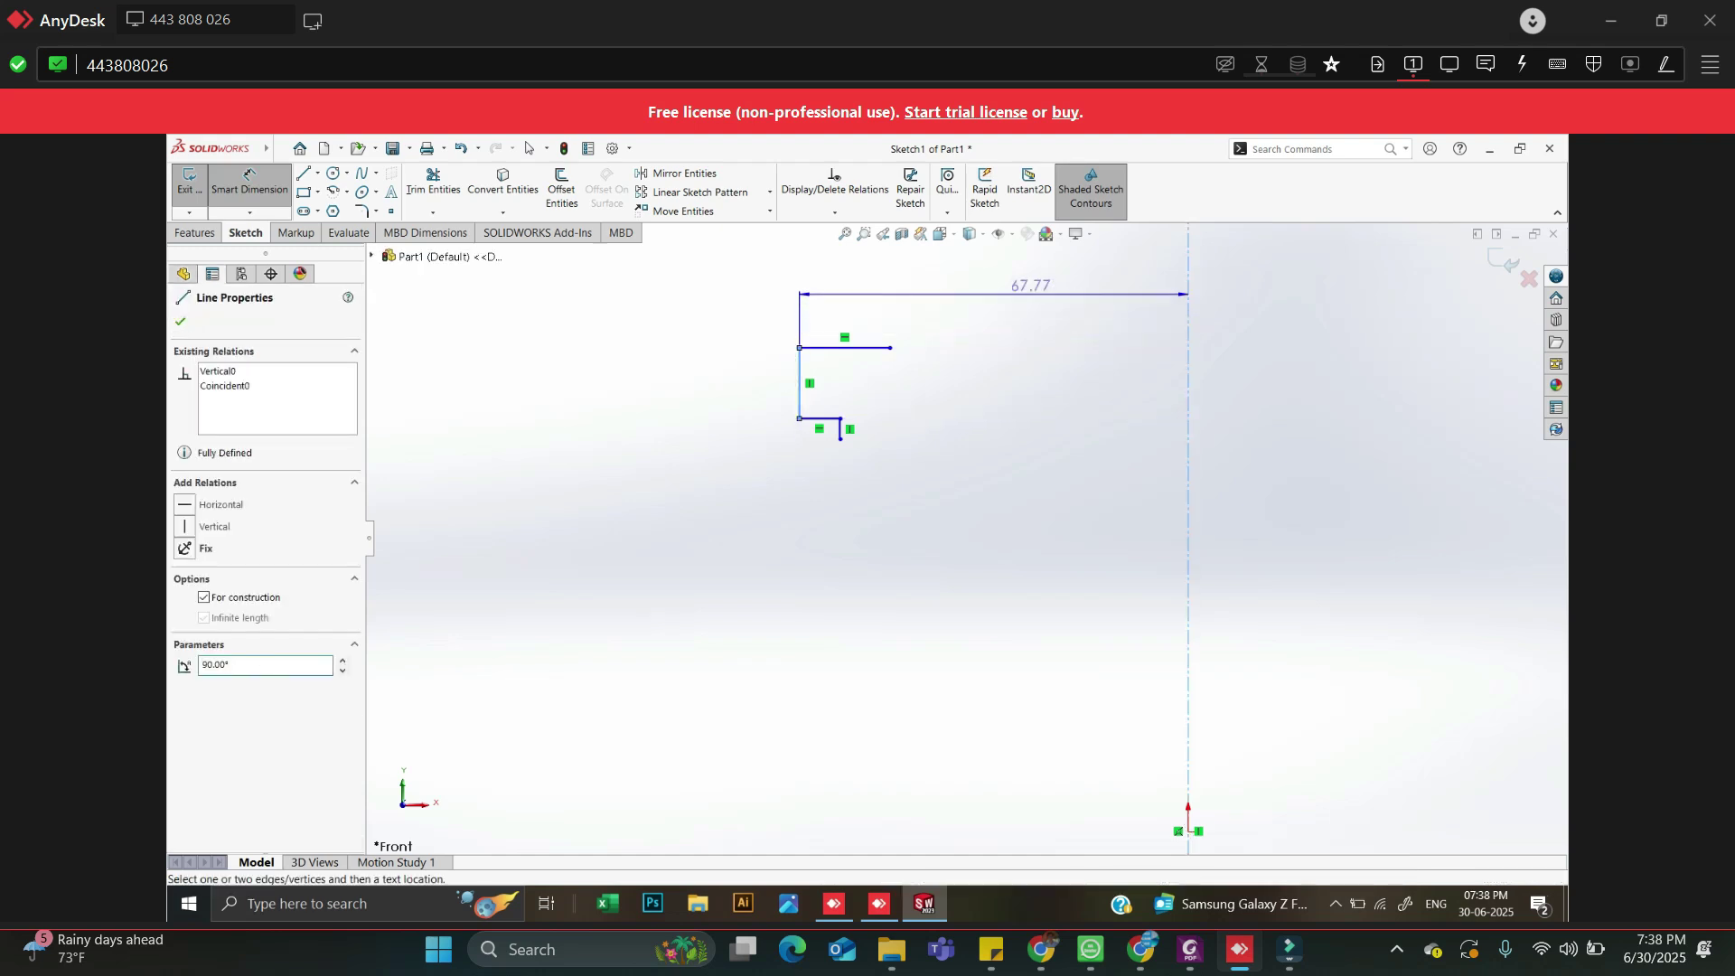
{"action": "key", "text": "Escape"}
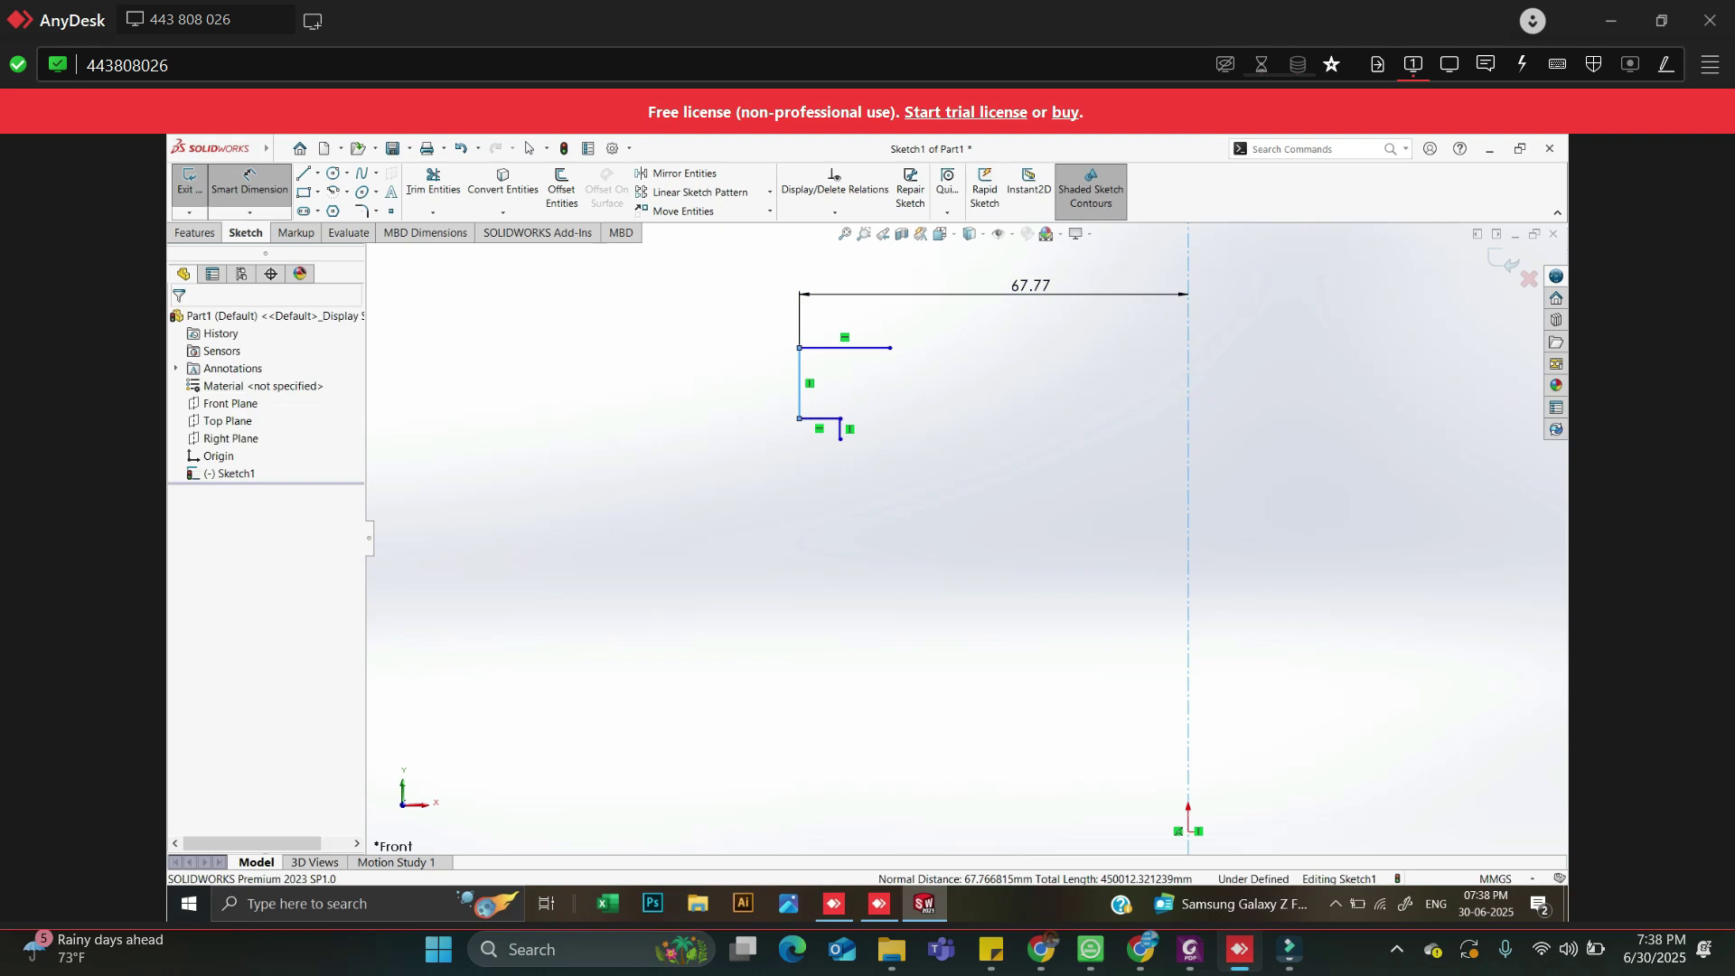
{"action": "double_click", "coordinate": [1031, 286]}
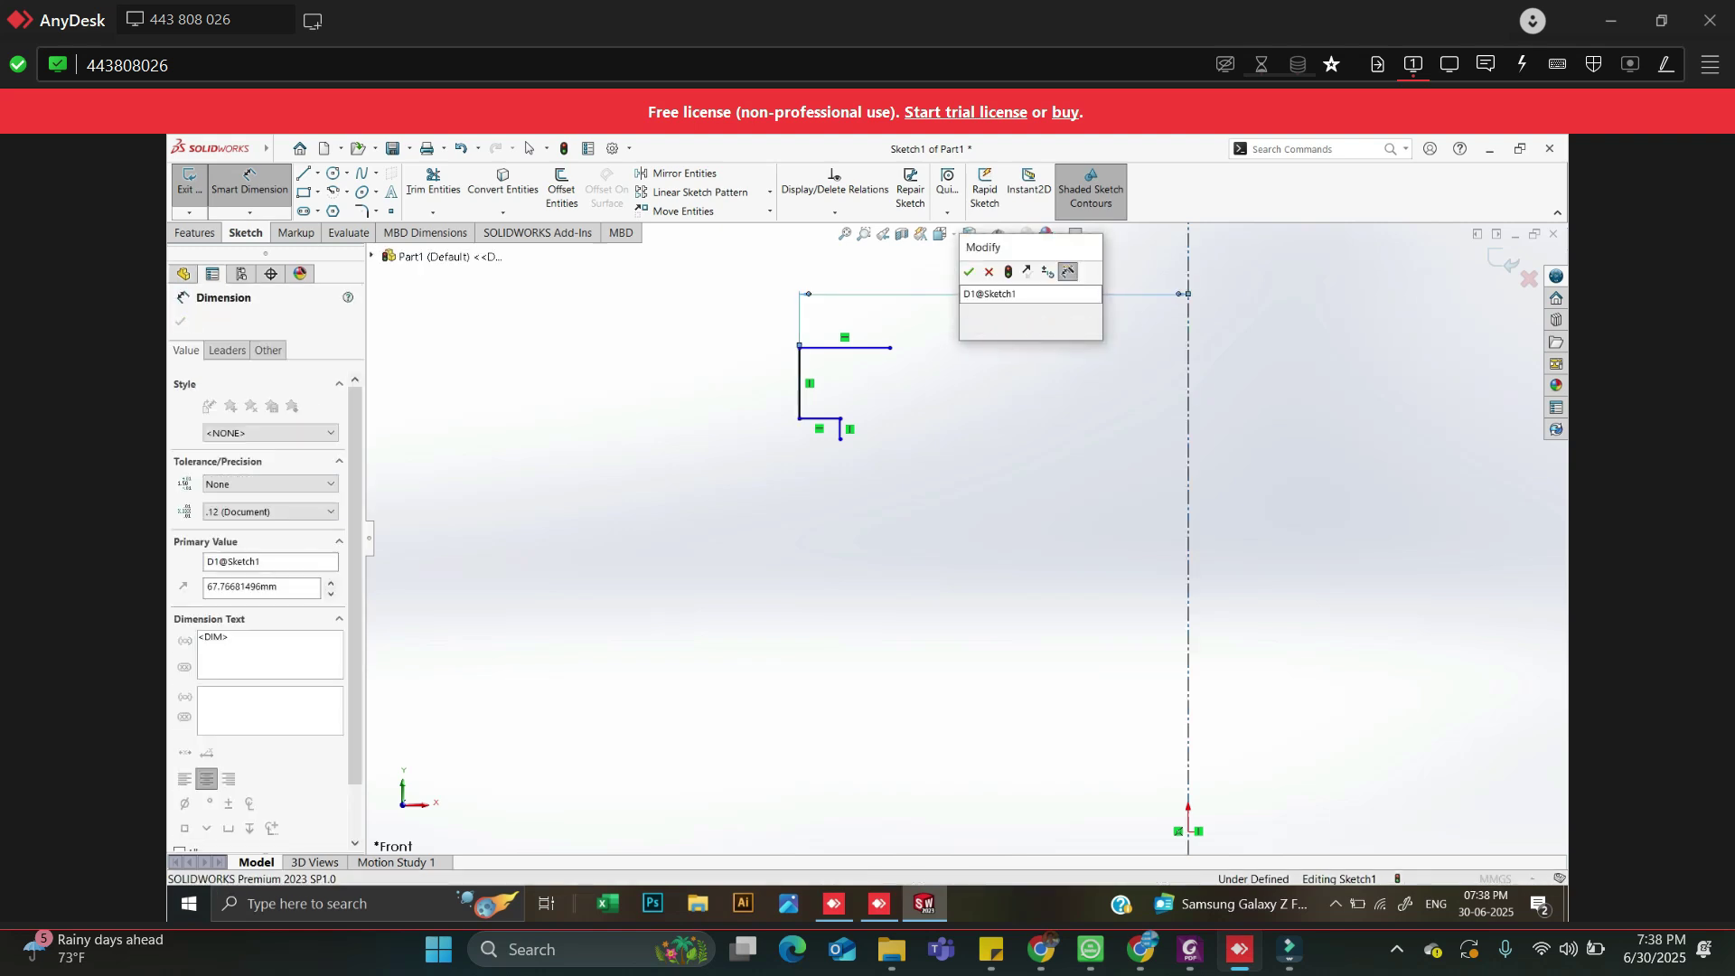
{"action": "type", "text": "32.5"}
{"action": "key", "text": "Return"}
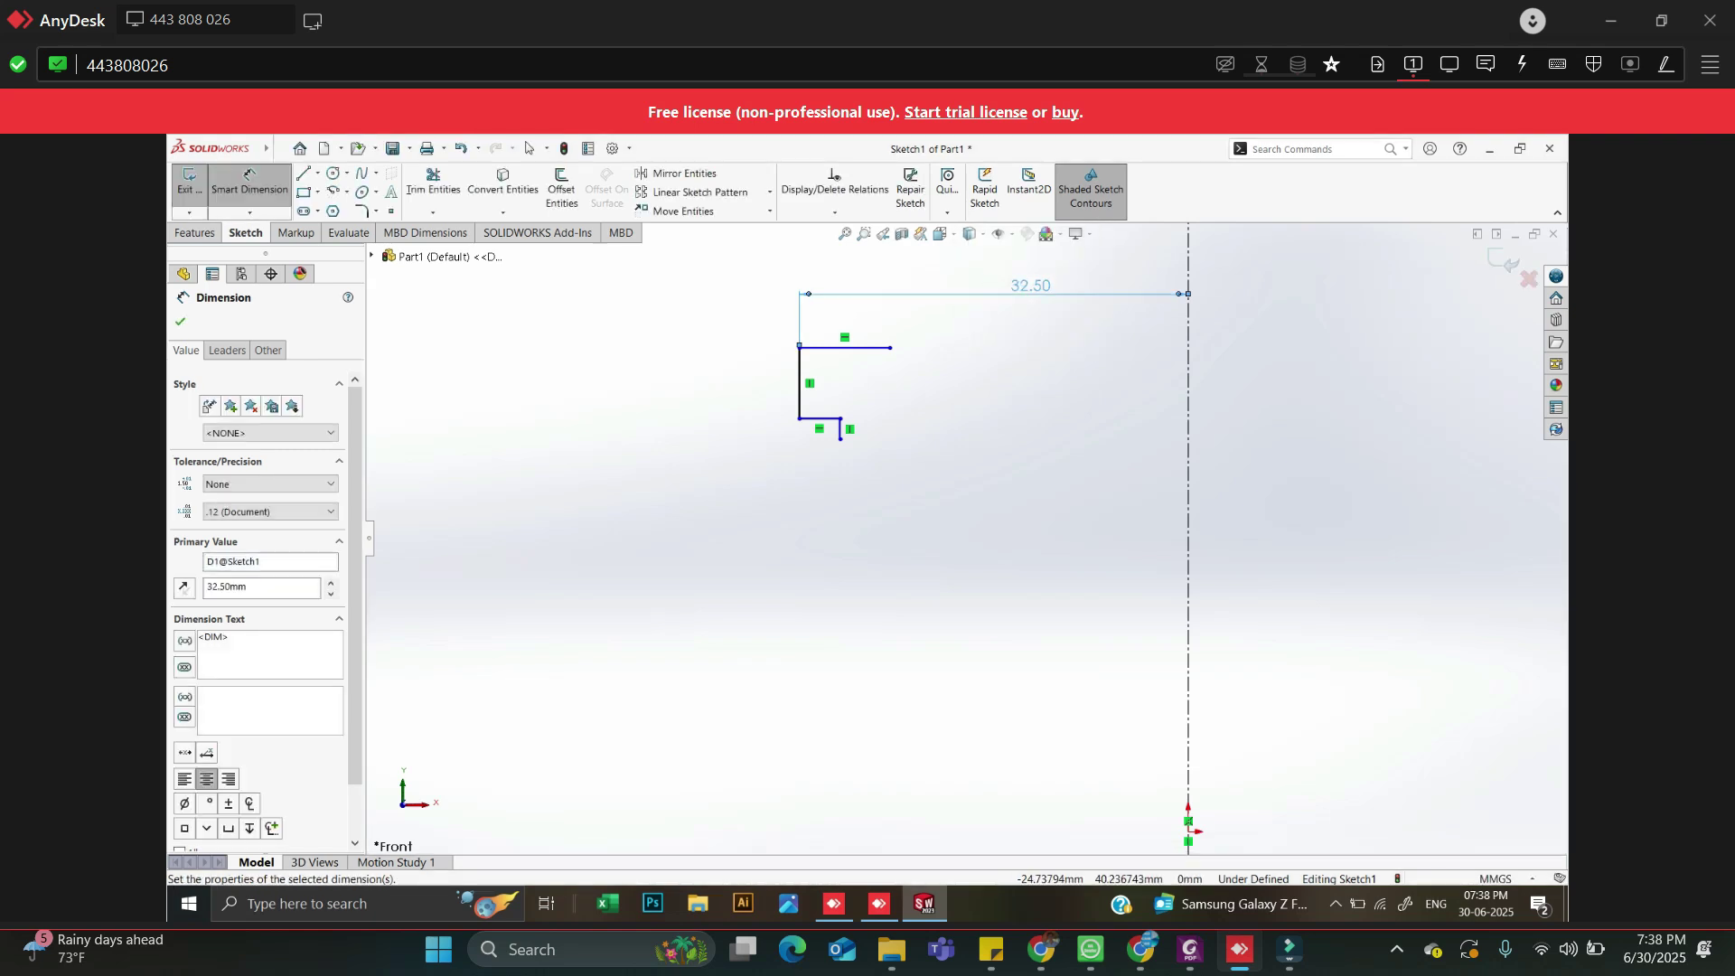
Dimension the inner endpoint of the top edge at 47/2 mm from the centerline
{"action": "left_click", "coordinate": [890, 347]}
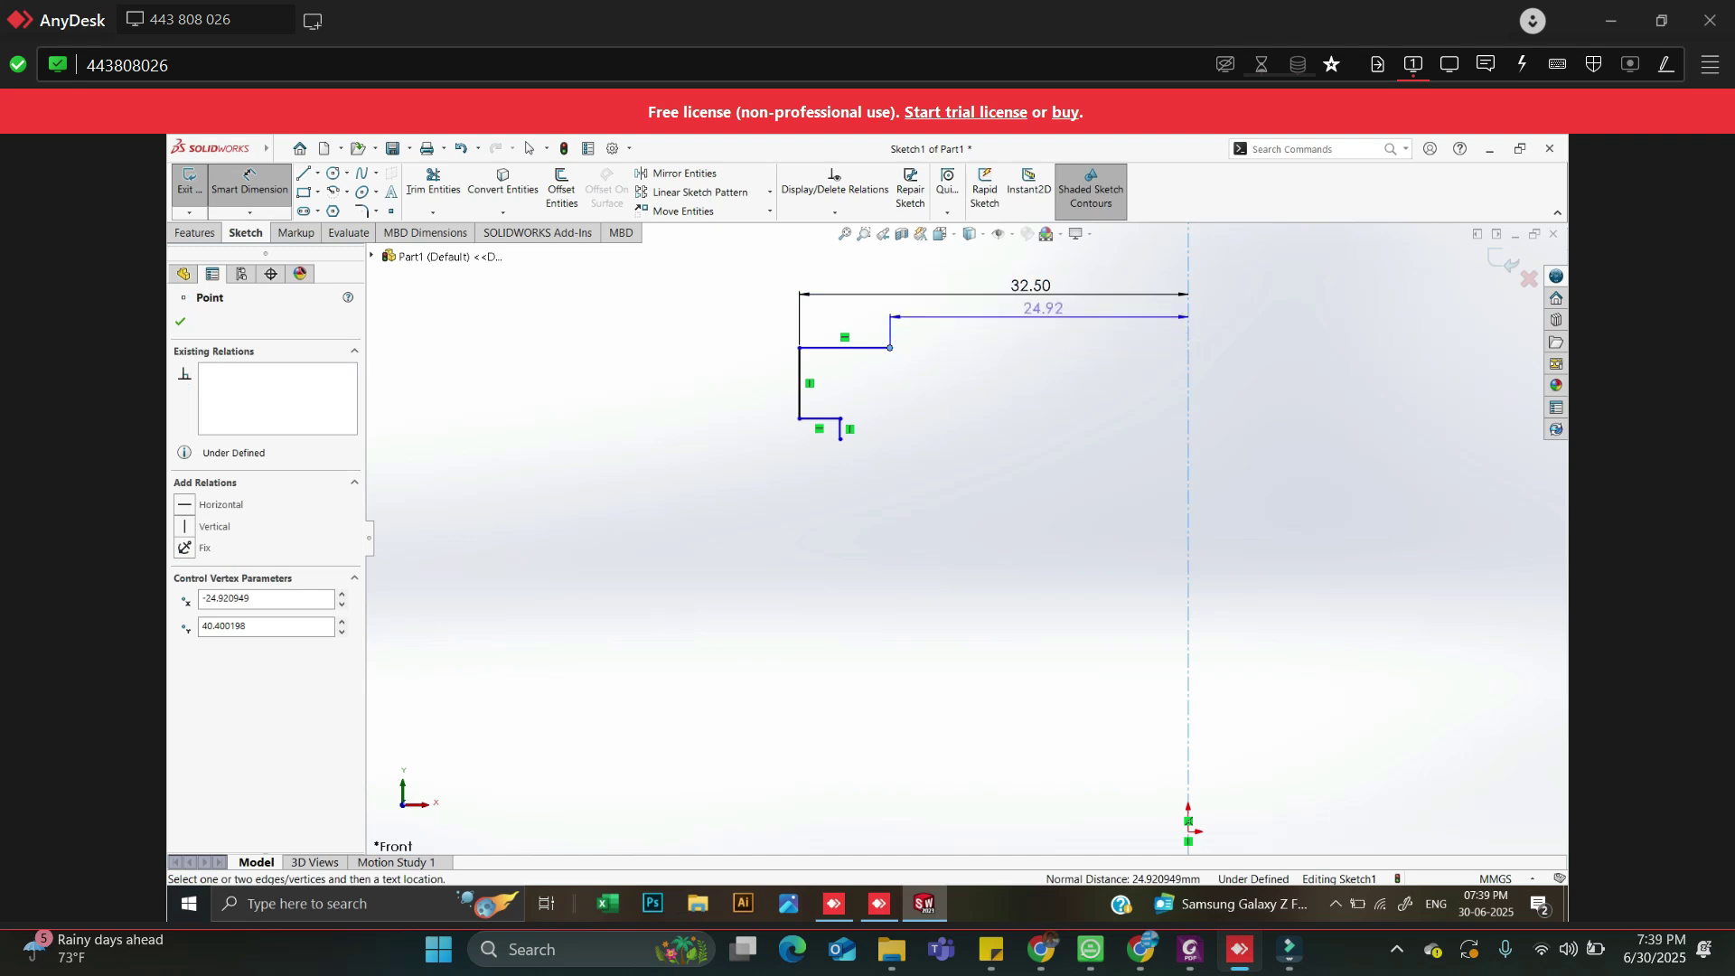
{"action": "left_click", "coordinate": [1041, 311]}
{"action": "type", "text": "47"}
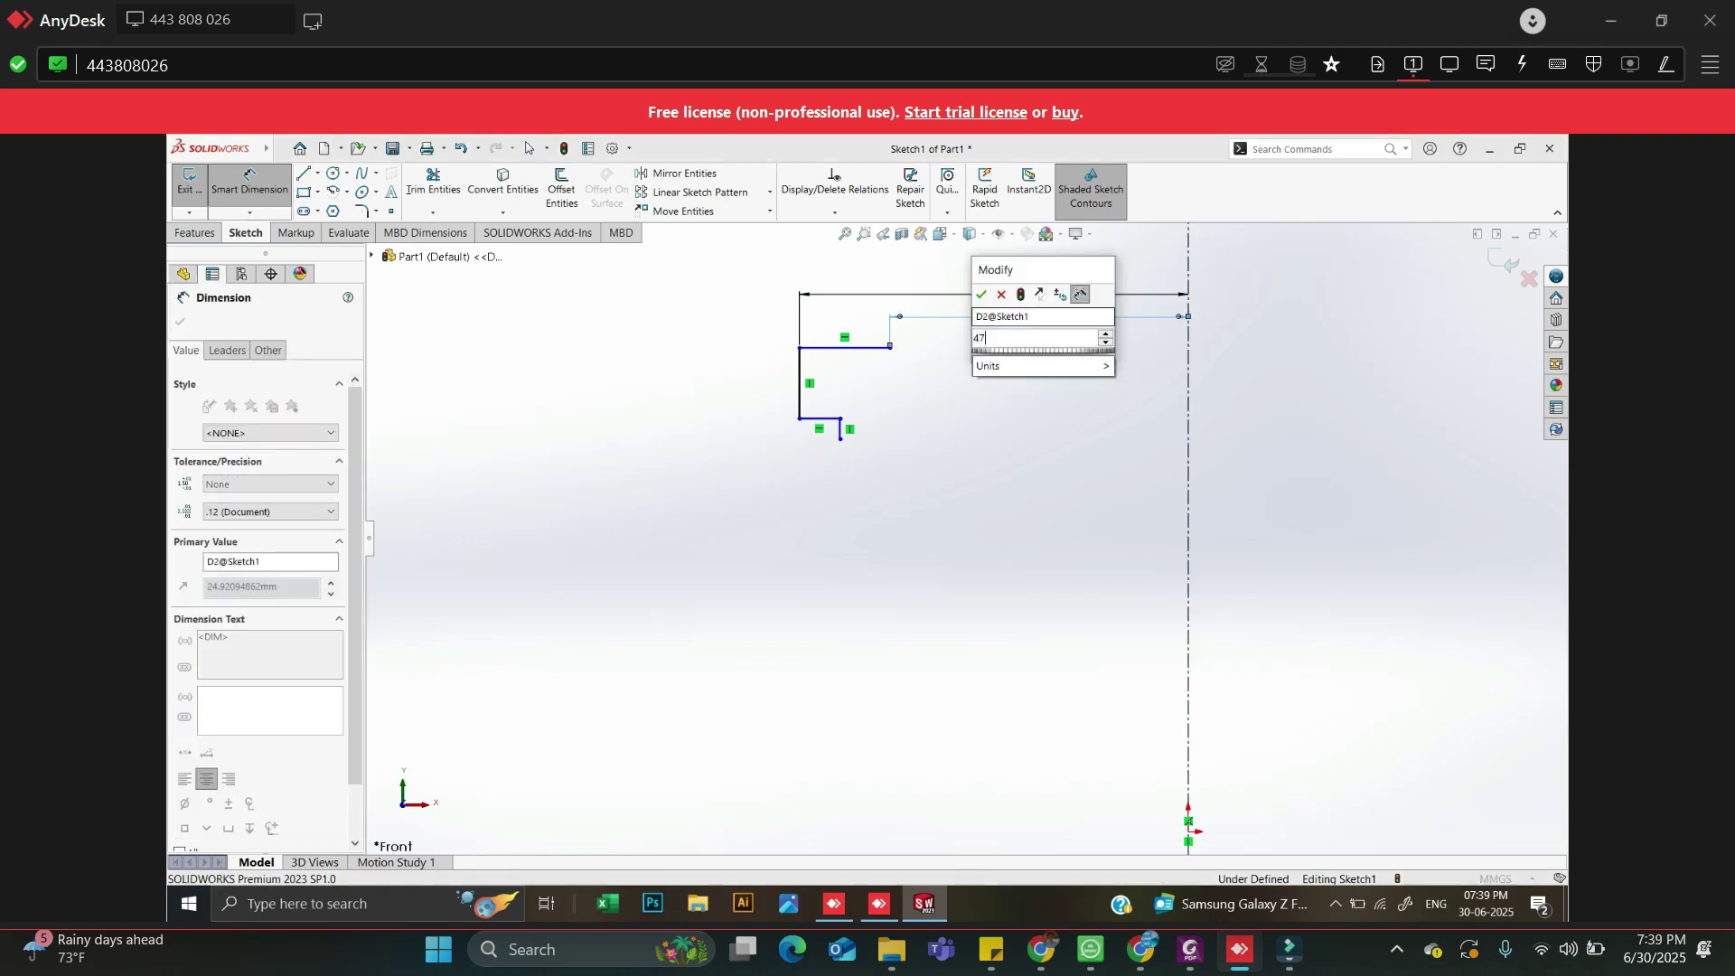
{"action": "type", "text": "/2"}
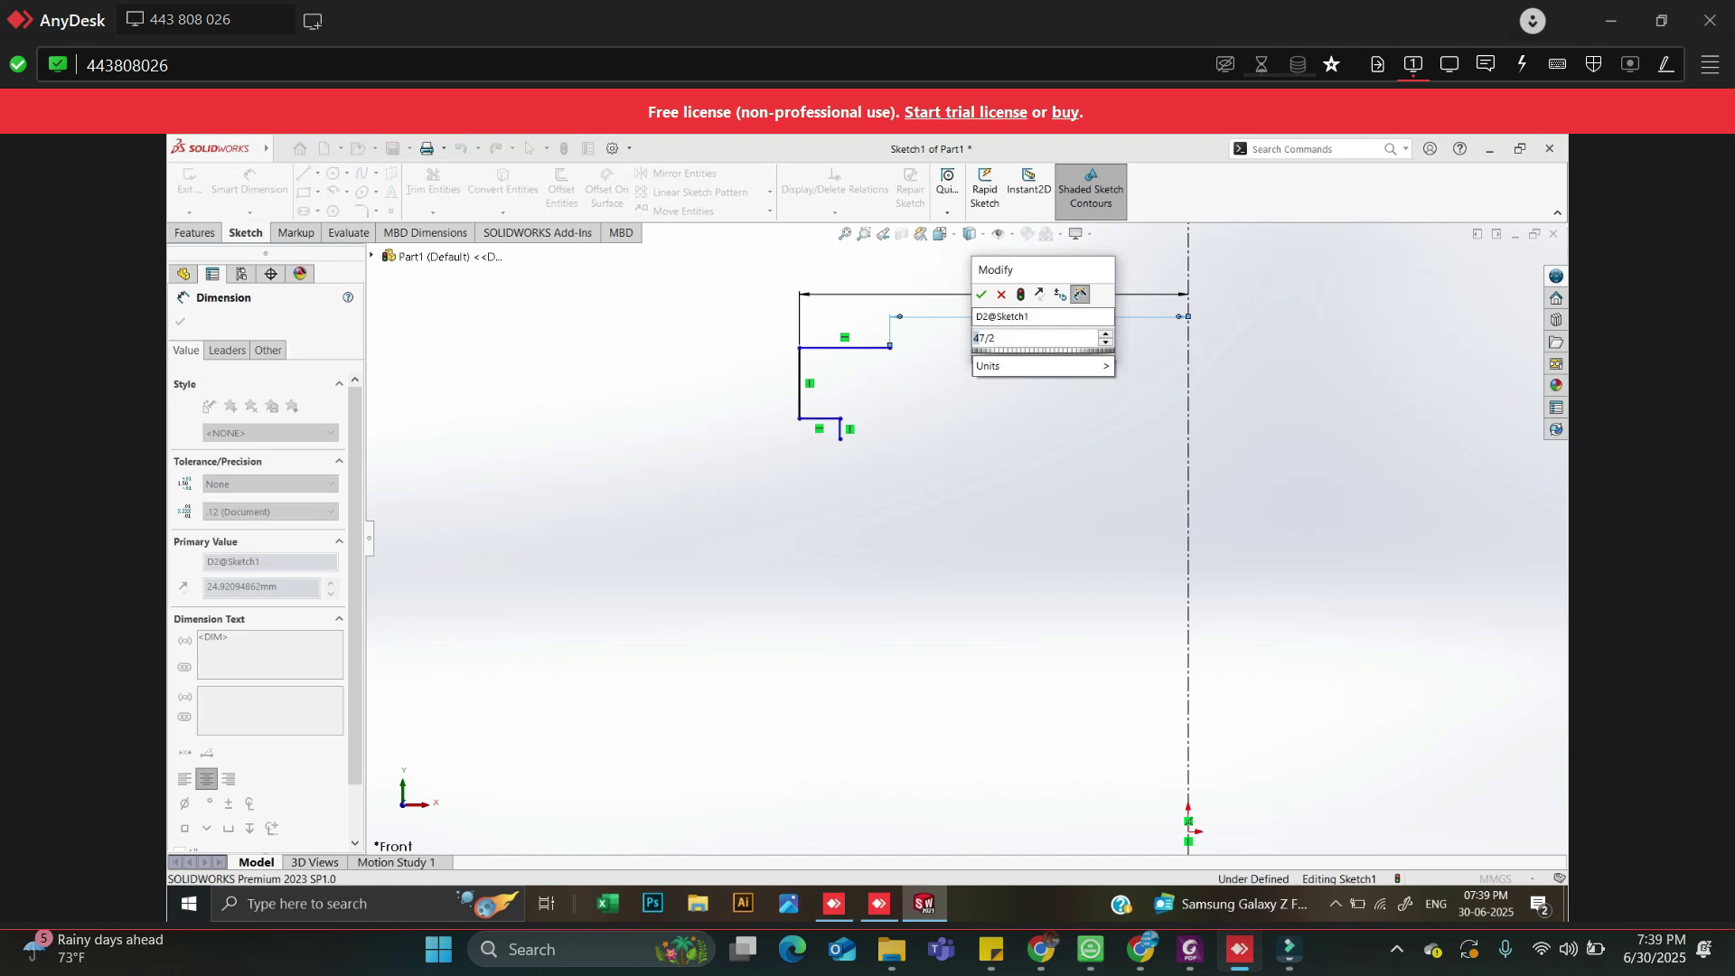
{"action": "key", "text": "Return"}
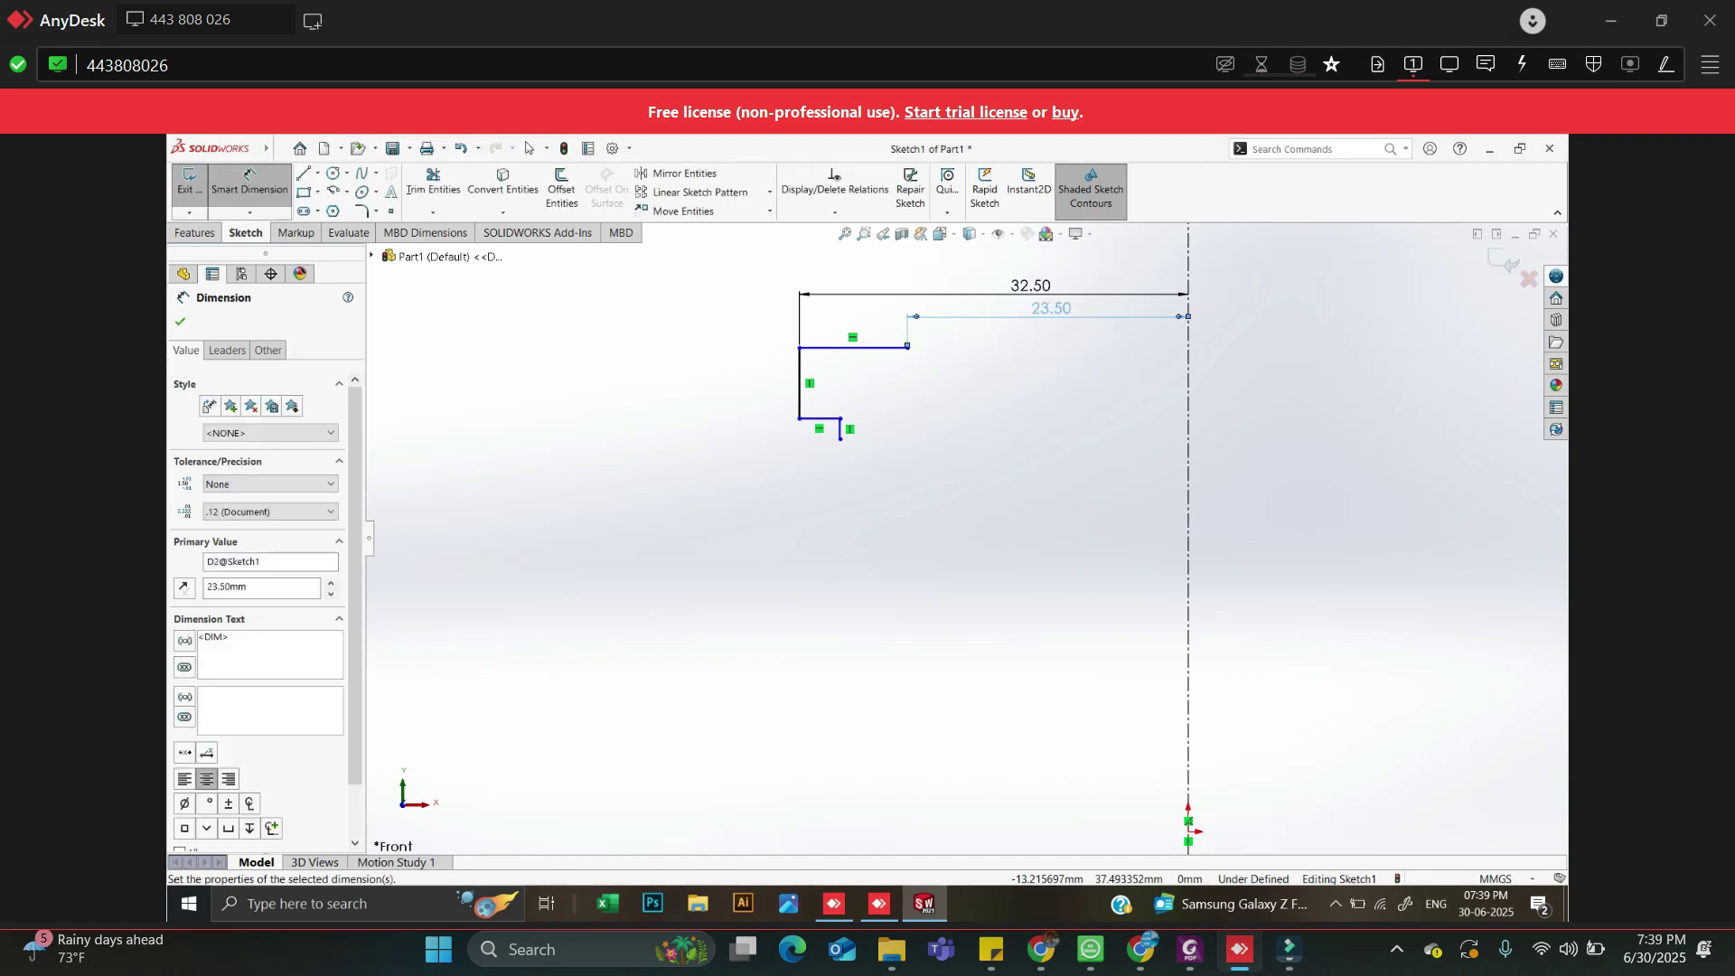
Check the PDF drawing and dimension the profile's height from the top edge to its lowest endpoint as 16 mm
{"action": "left_click", "coordinate": [1190, 949]}
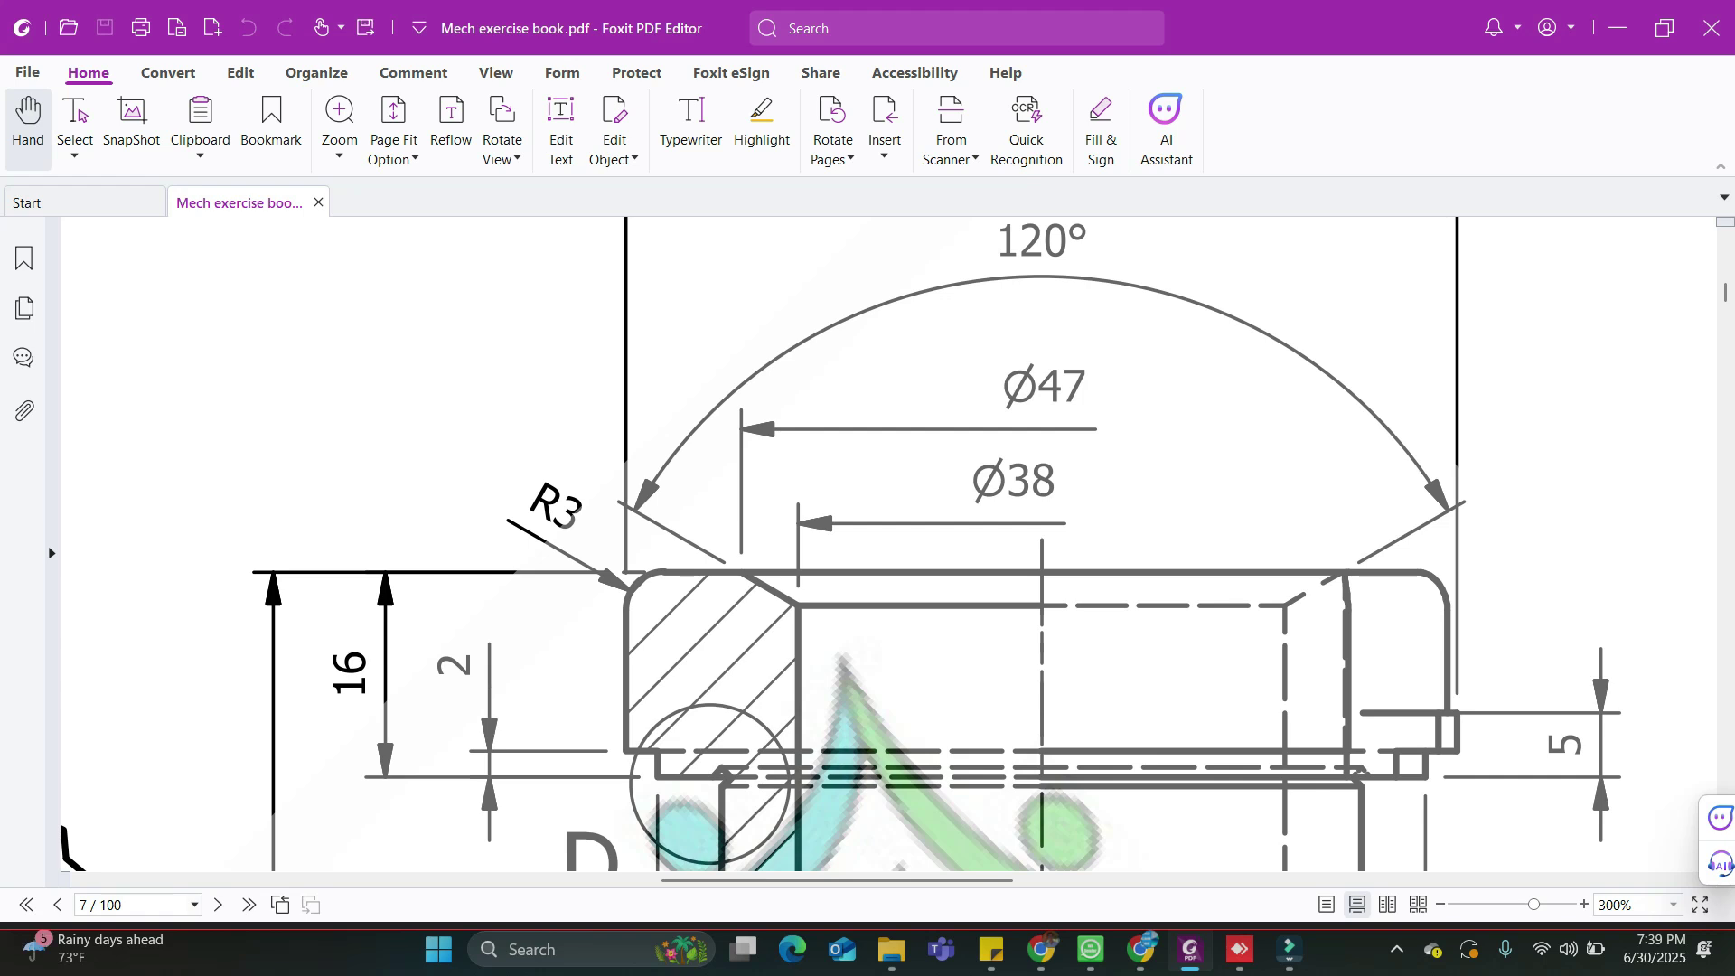
{"action": "key", "text": "alt+Tab"}
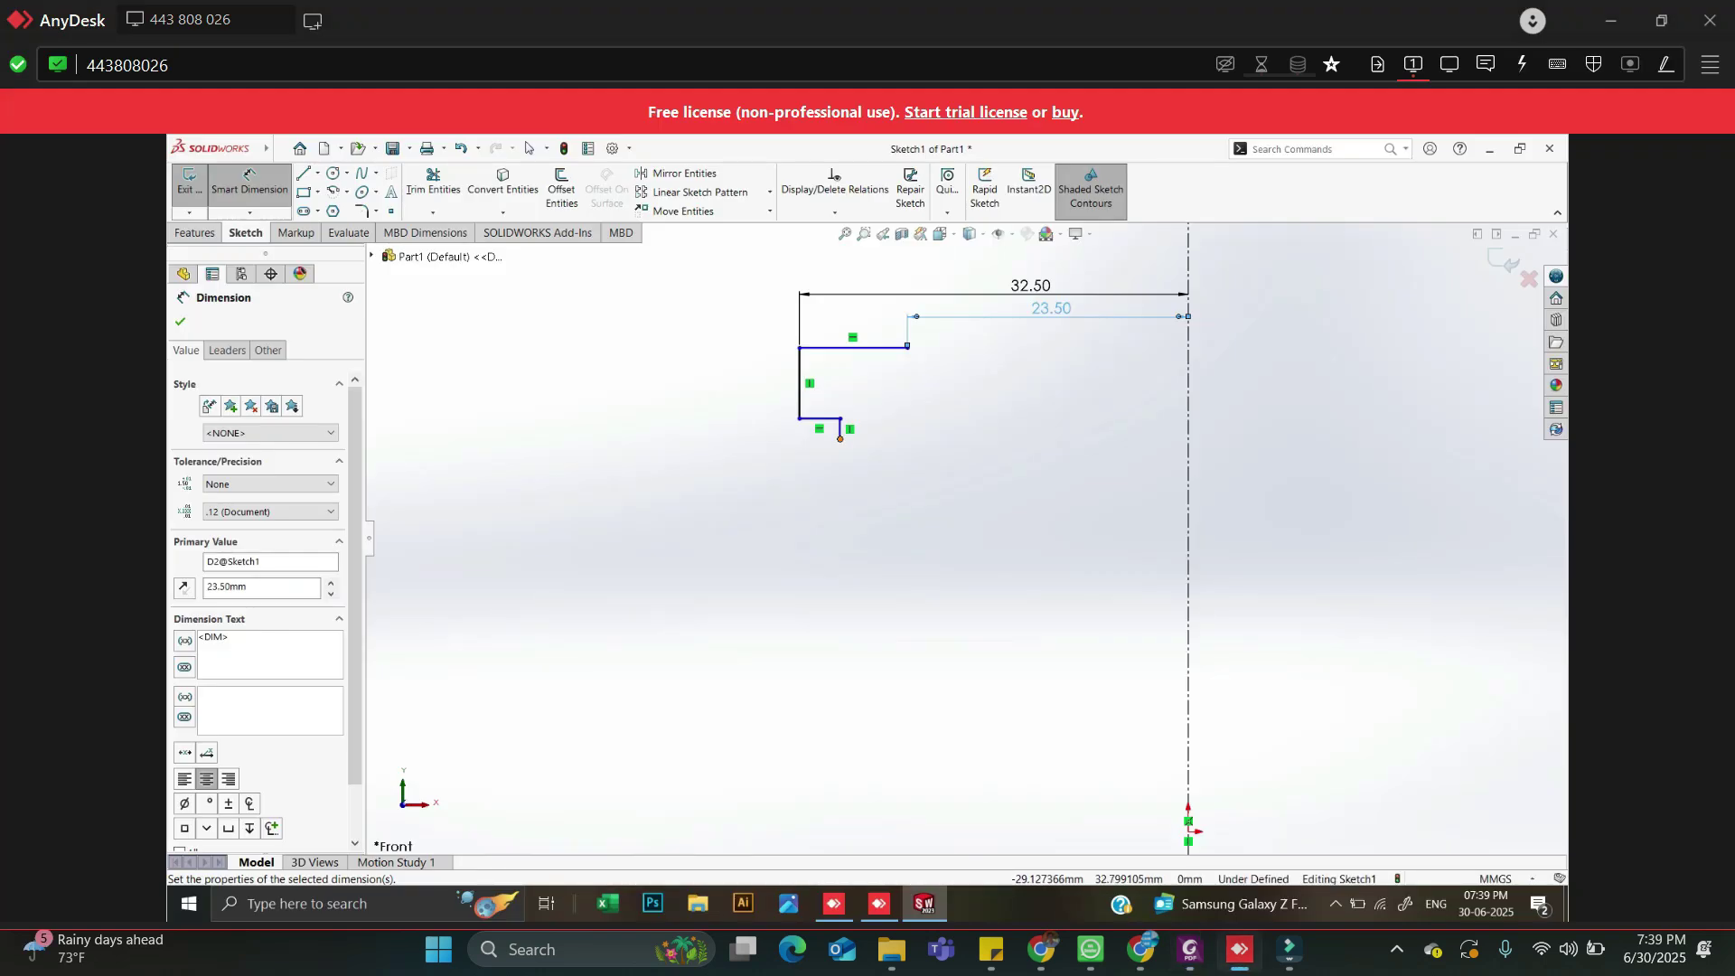
{"action": "left_click", "coordinate": [841, 440]}
{"action": "left_click", "coordinate": [828, 348]}
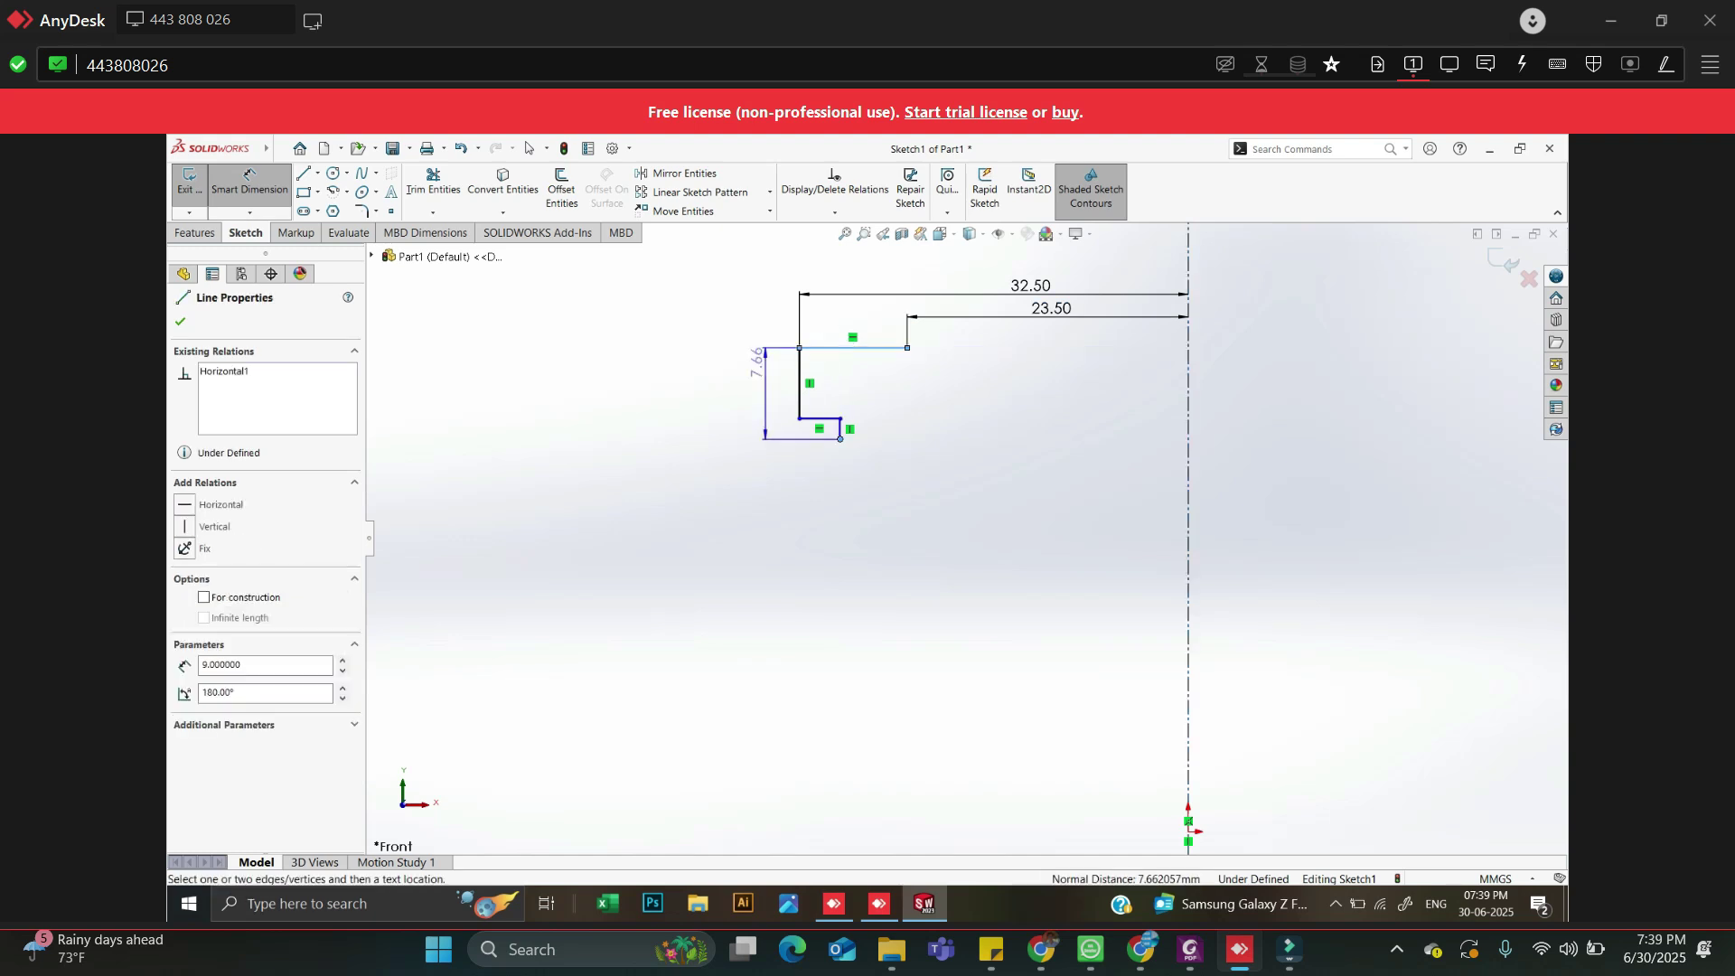
{"action": "left_click", "coordinate": [677, 398]}
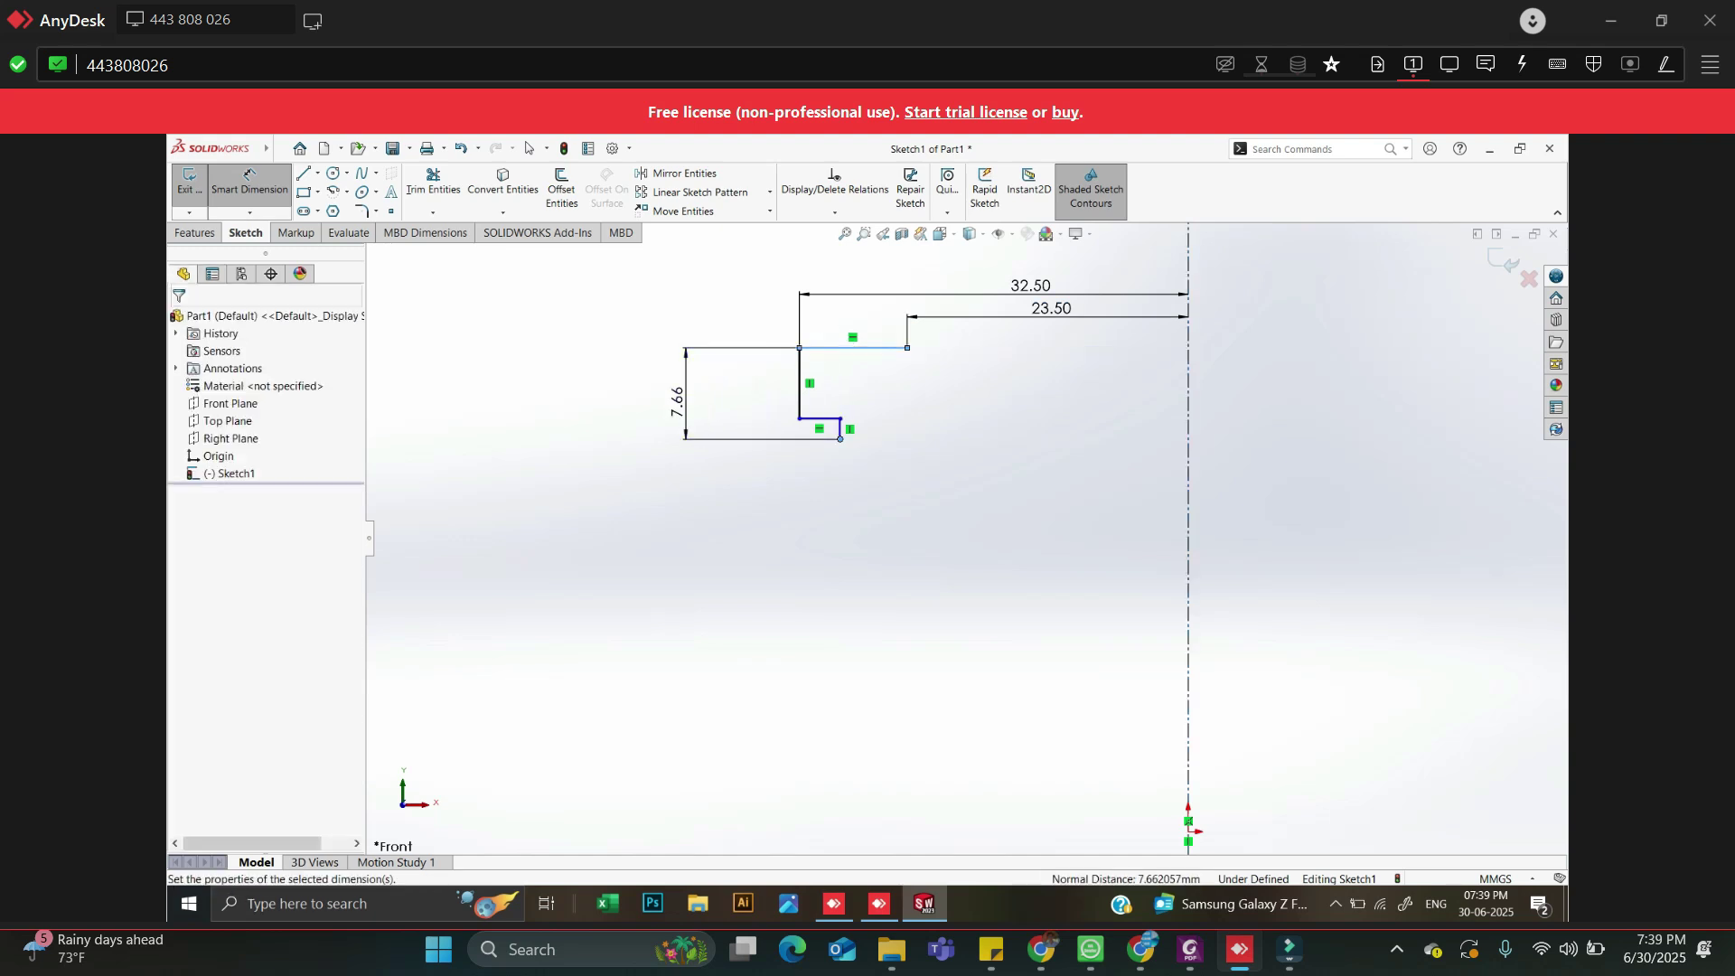
{"action": "type", "text": "16"}
{"action": "key", "text": "Return"}
Dimension the short lower vertical edge as 2 mm
{"action": "scroll", "coordinate": [824, 380], "scroll_direction": "down", "scroll_amount": 2}
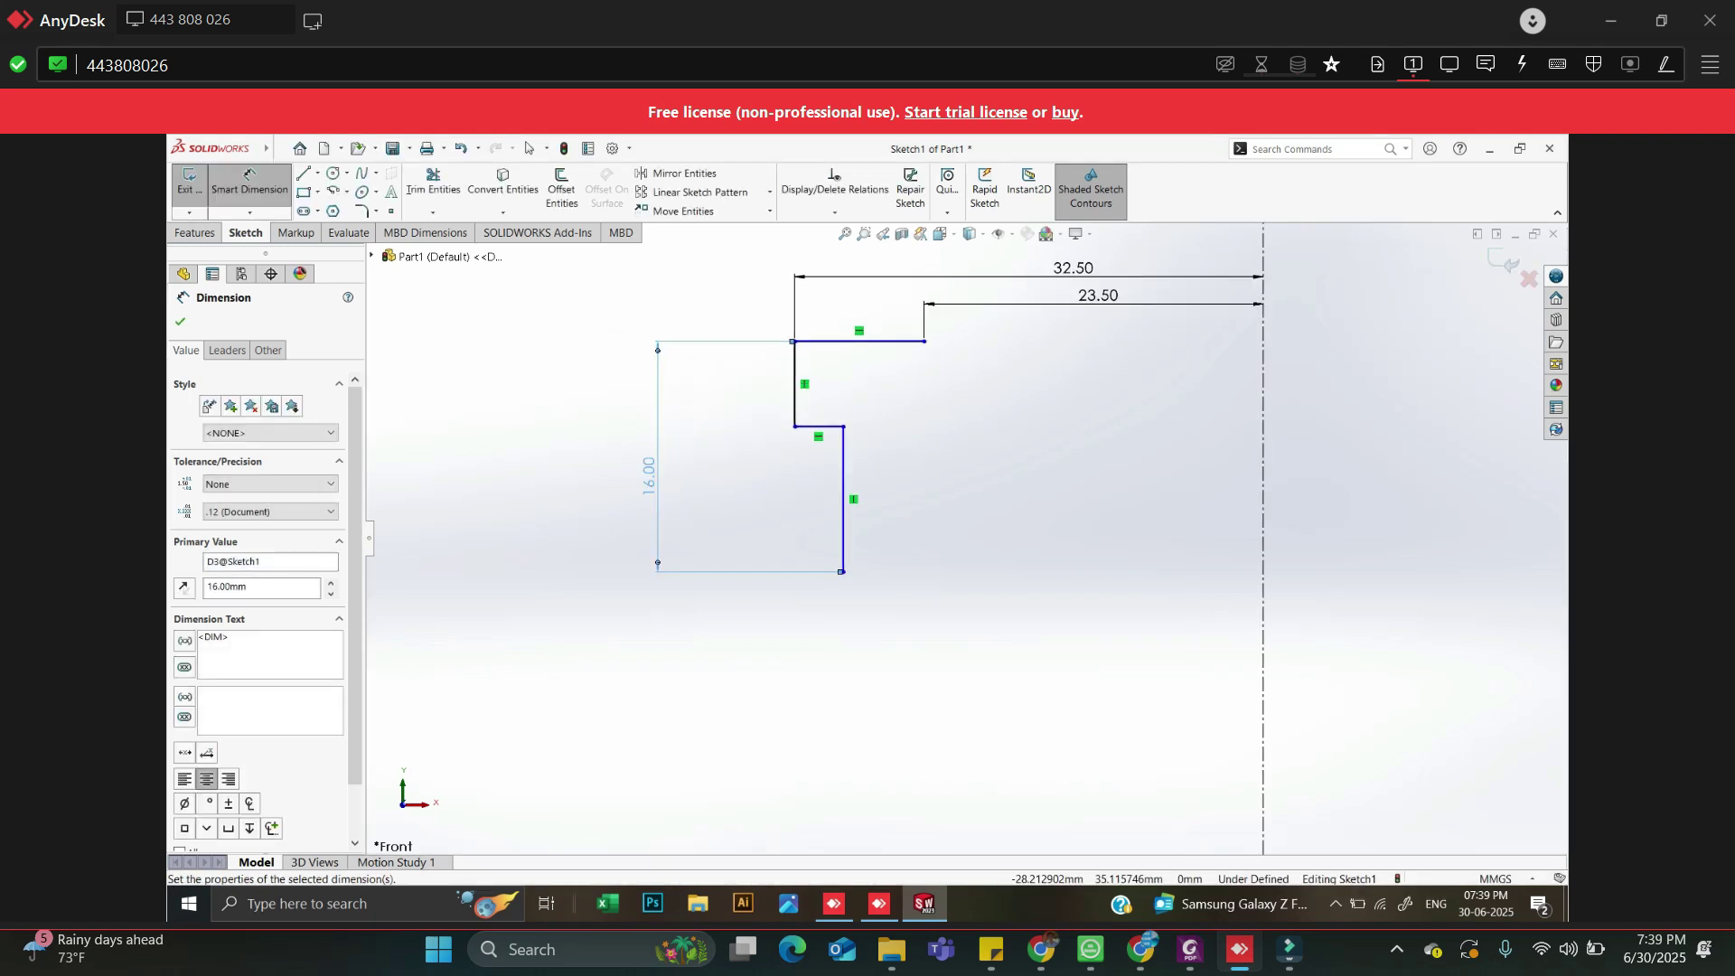
{"action": "left_click", "coordinate": [847, 524]}
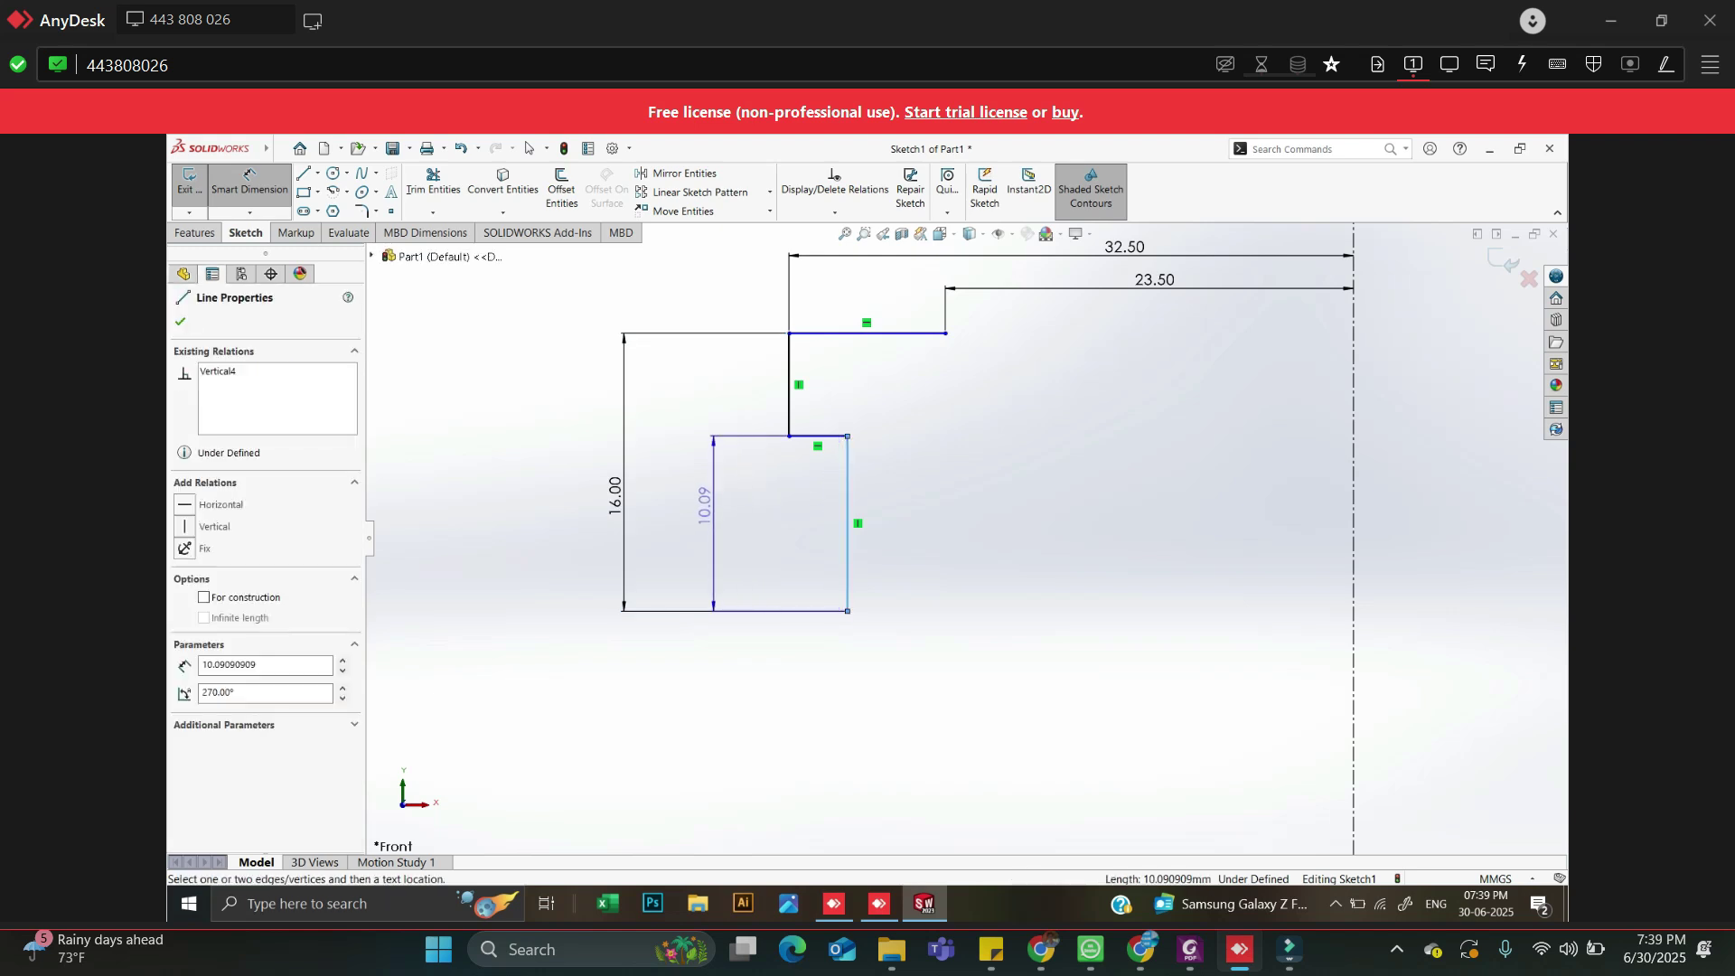
{"action": "left_click", "coordinate": [707, 525]}
{"action": "type", "text": "2"}
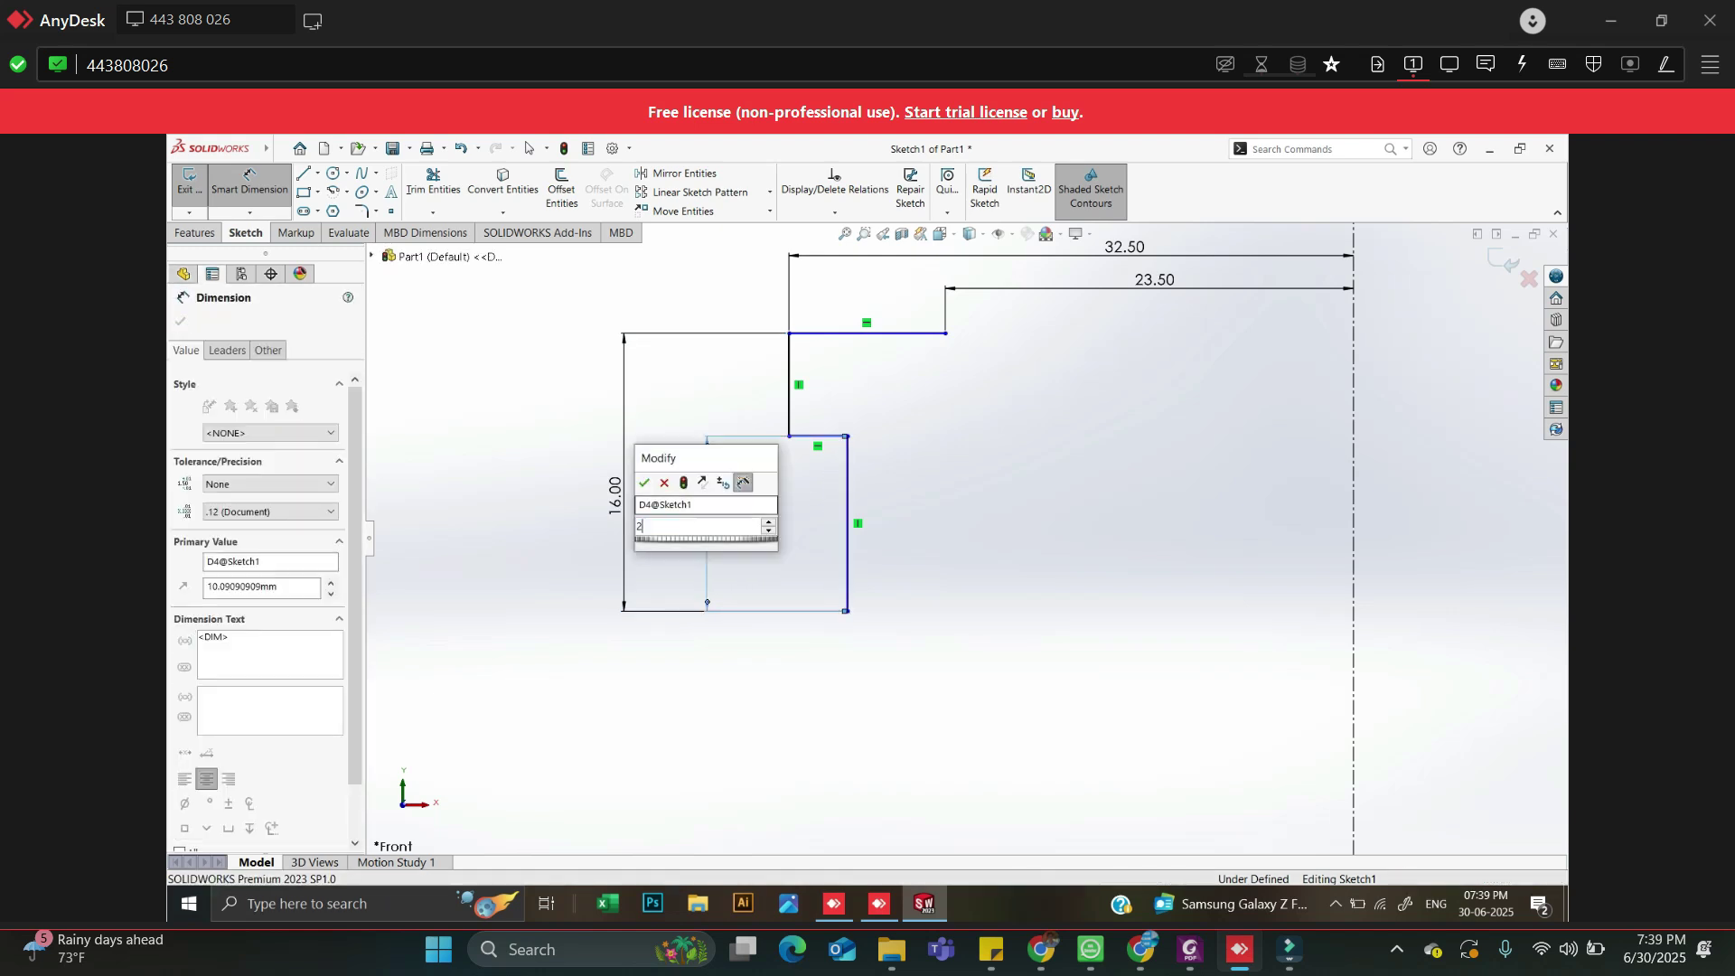
{"action": "key", "text": "Return"}
{"action": "key", "text": "f"}
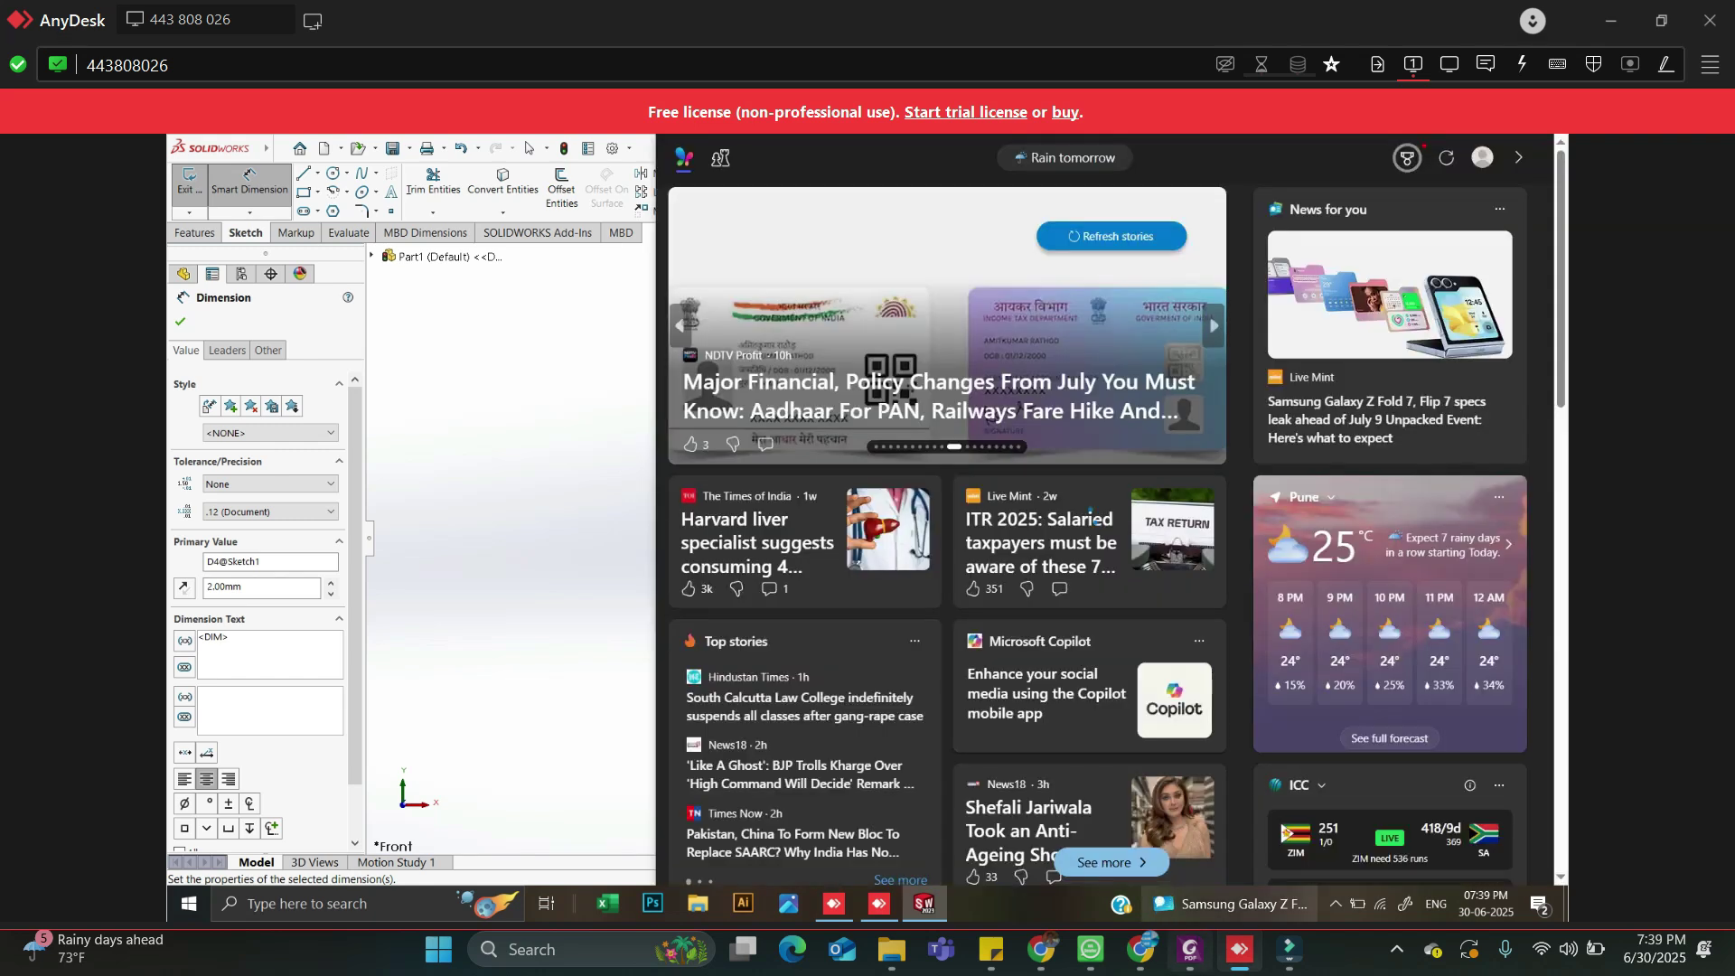
Following the Ø60 dimension in the PDF drawing, dimension the short lower vertical edge 30 mm from the centerline
{"action": "mouse_move", "coordinate": [1191, 949]}
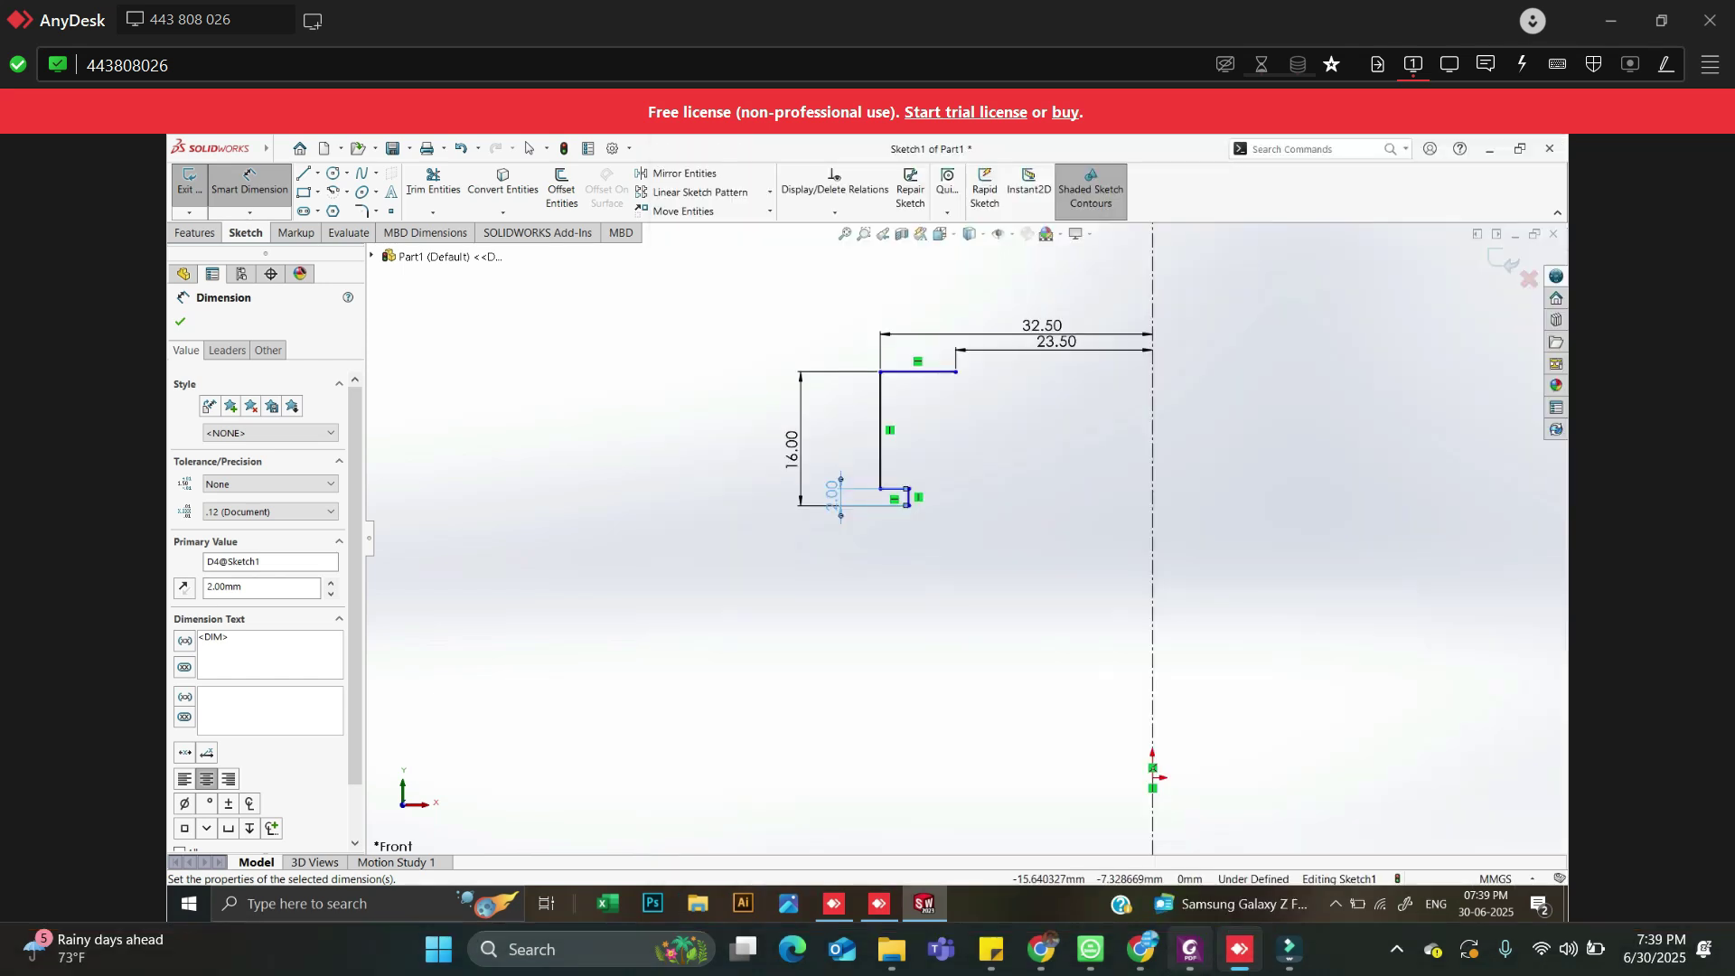
{"action": "left_click", "coordinate": [1191, 949]}
{"action": "scroll", "coordinate": [880, 542], "scroll_direction": "down", "scroll_amount": 2}
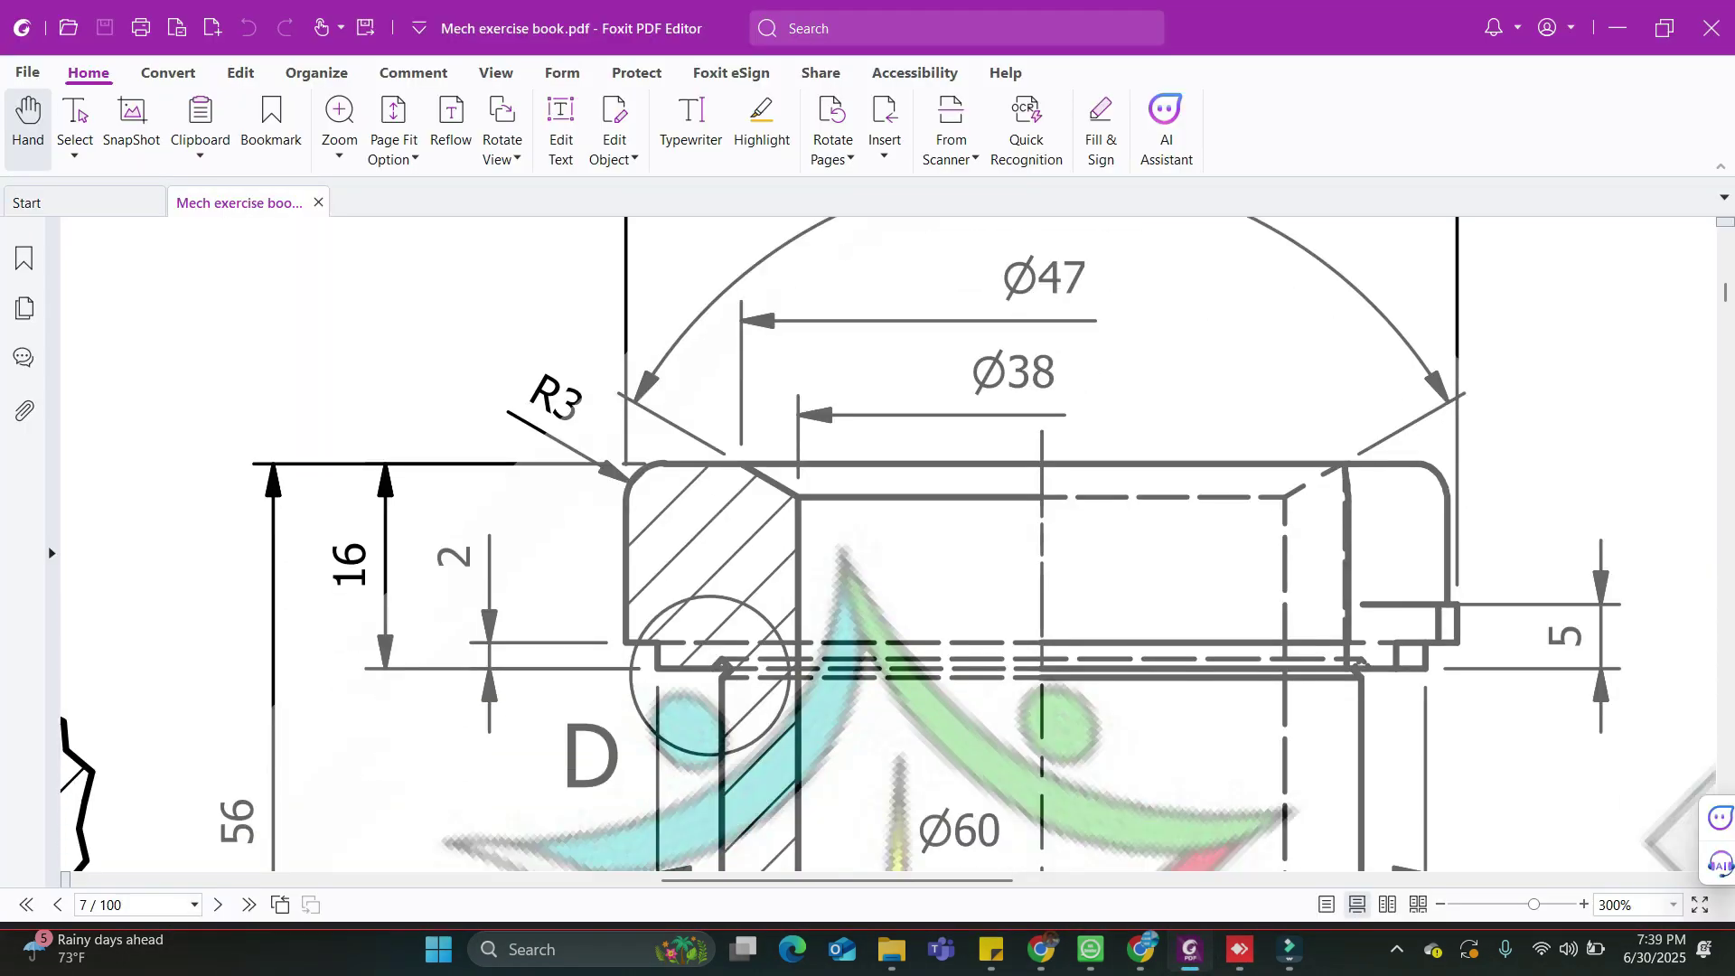
{"action": "scroll", "coordinate": [879, 543], "scroll_direction": "down", "scroll_amount": 2}
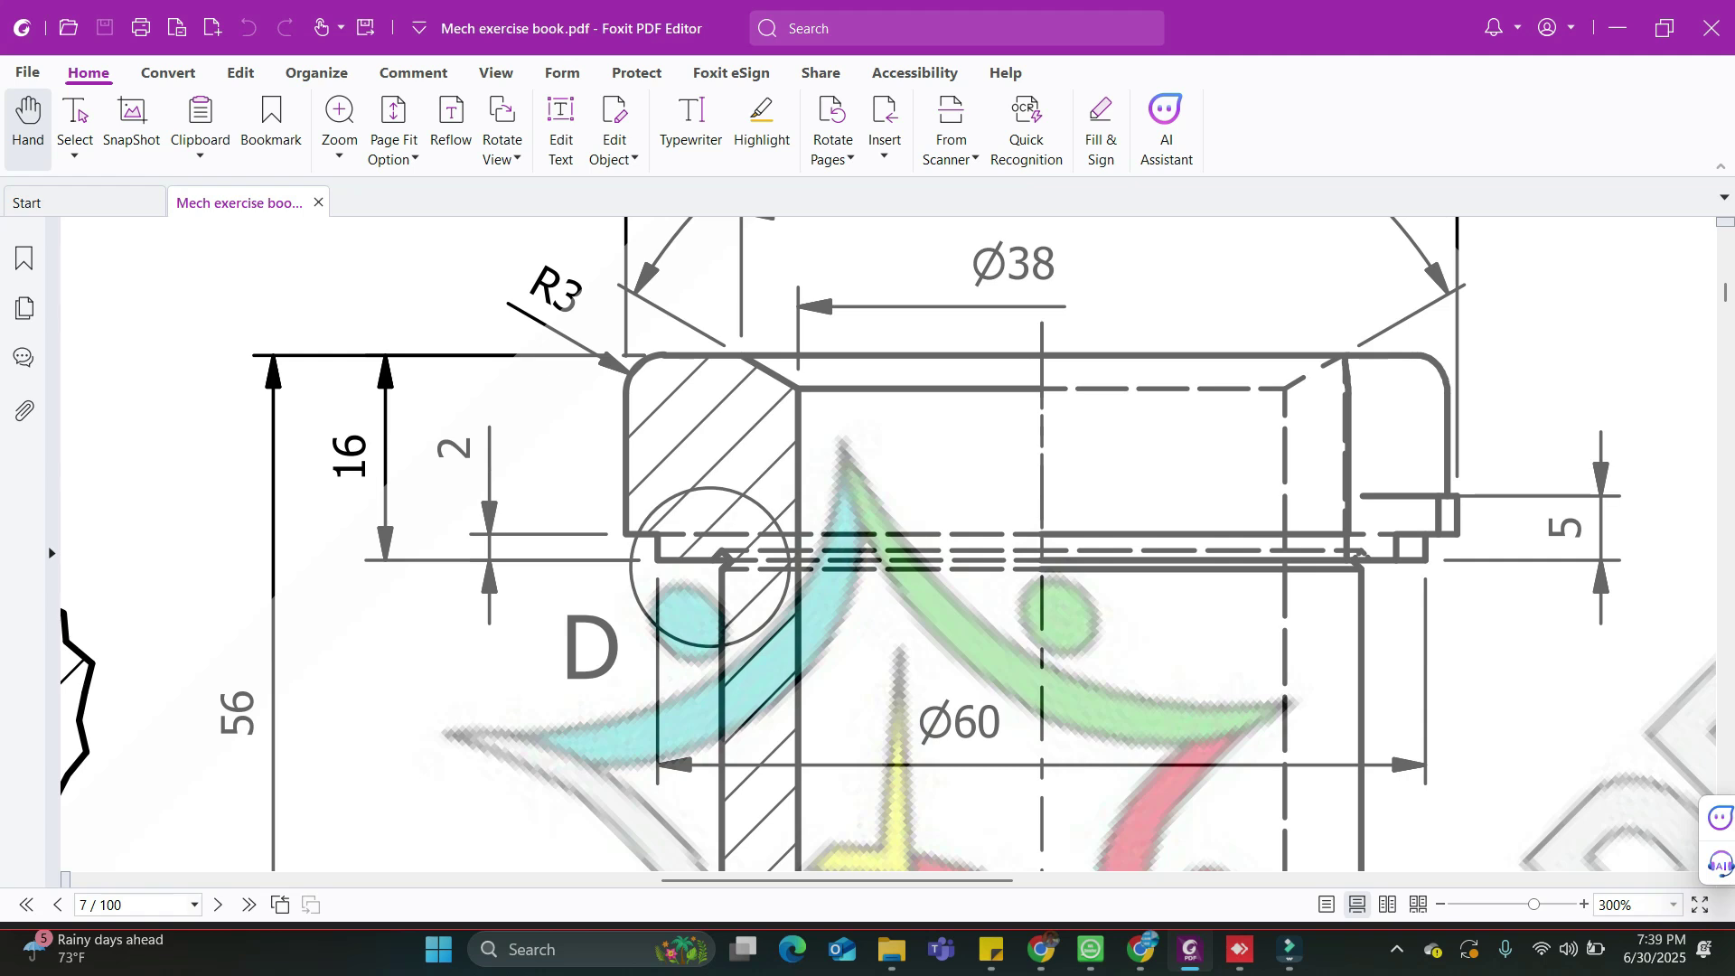
{"action": "key", "text": "alt+Tab"}
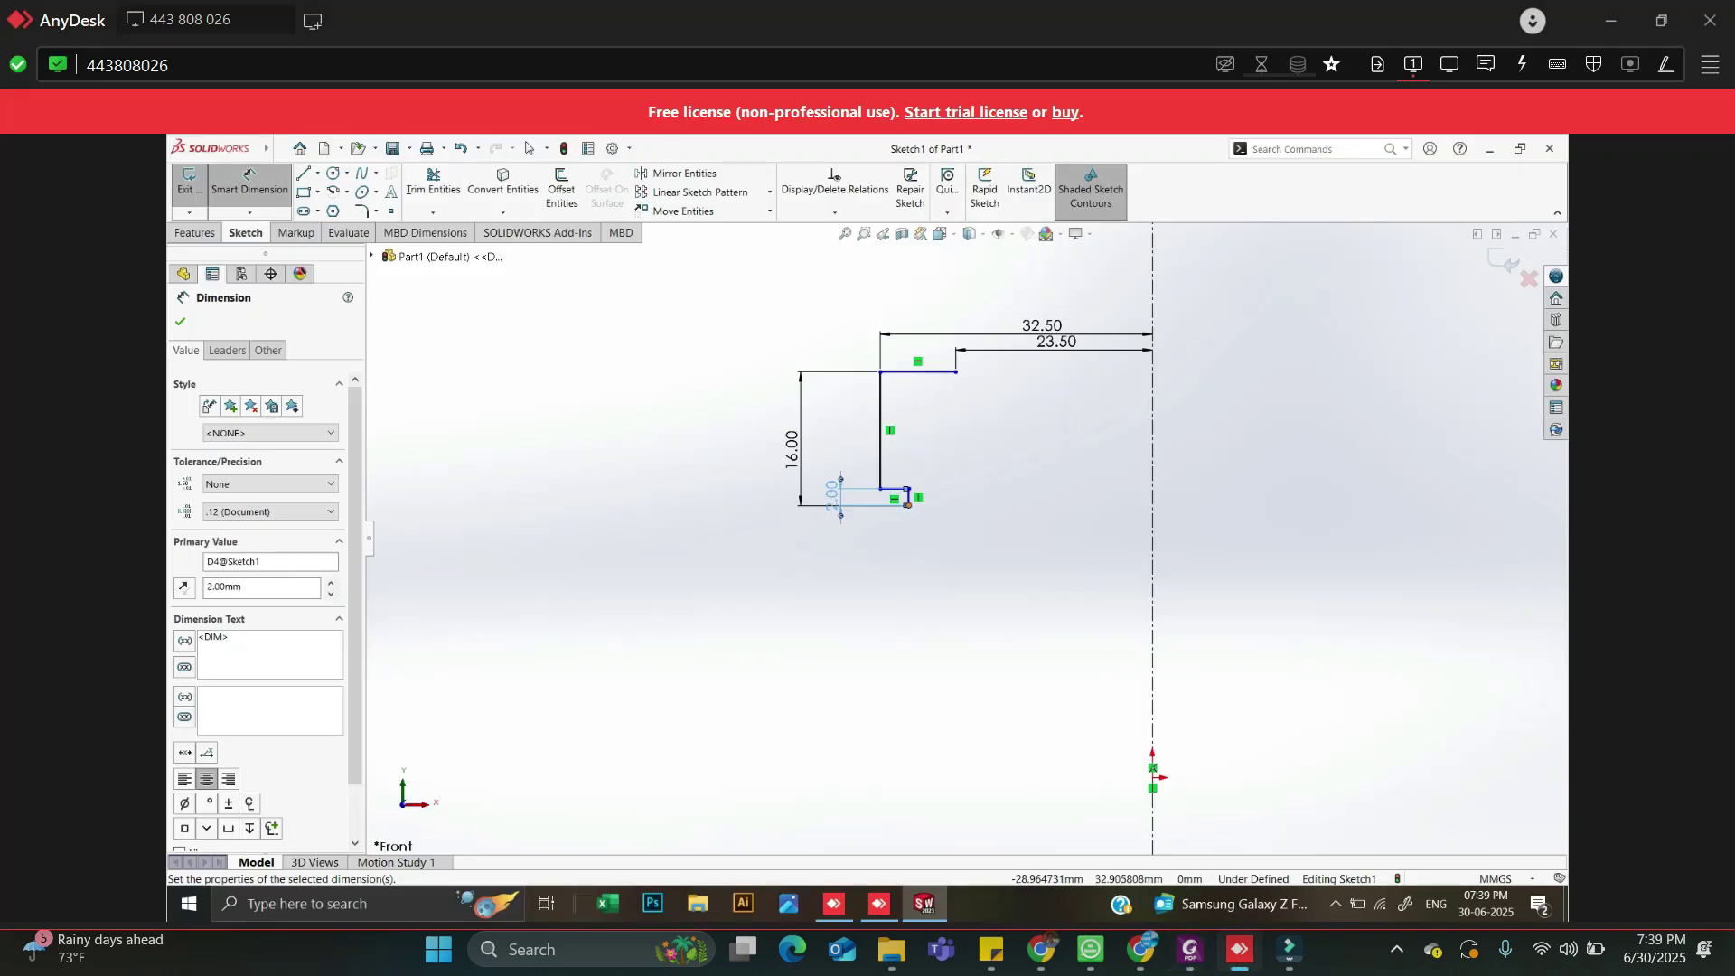
{"action": "left_click", "coordinate": [908, 504]}
{"action": "left_click", "coordinate": [1153, 488]}
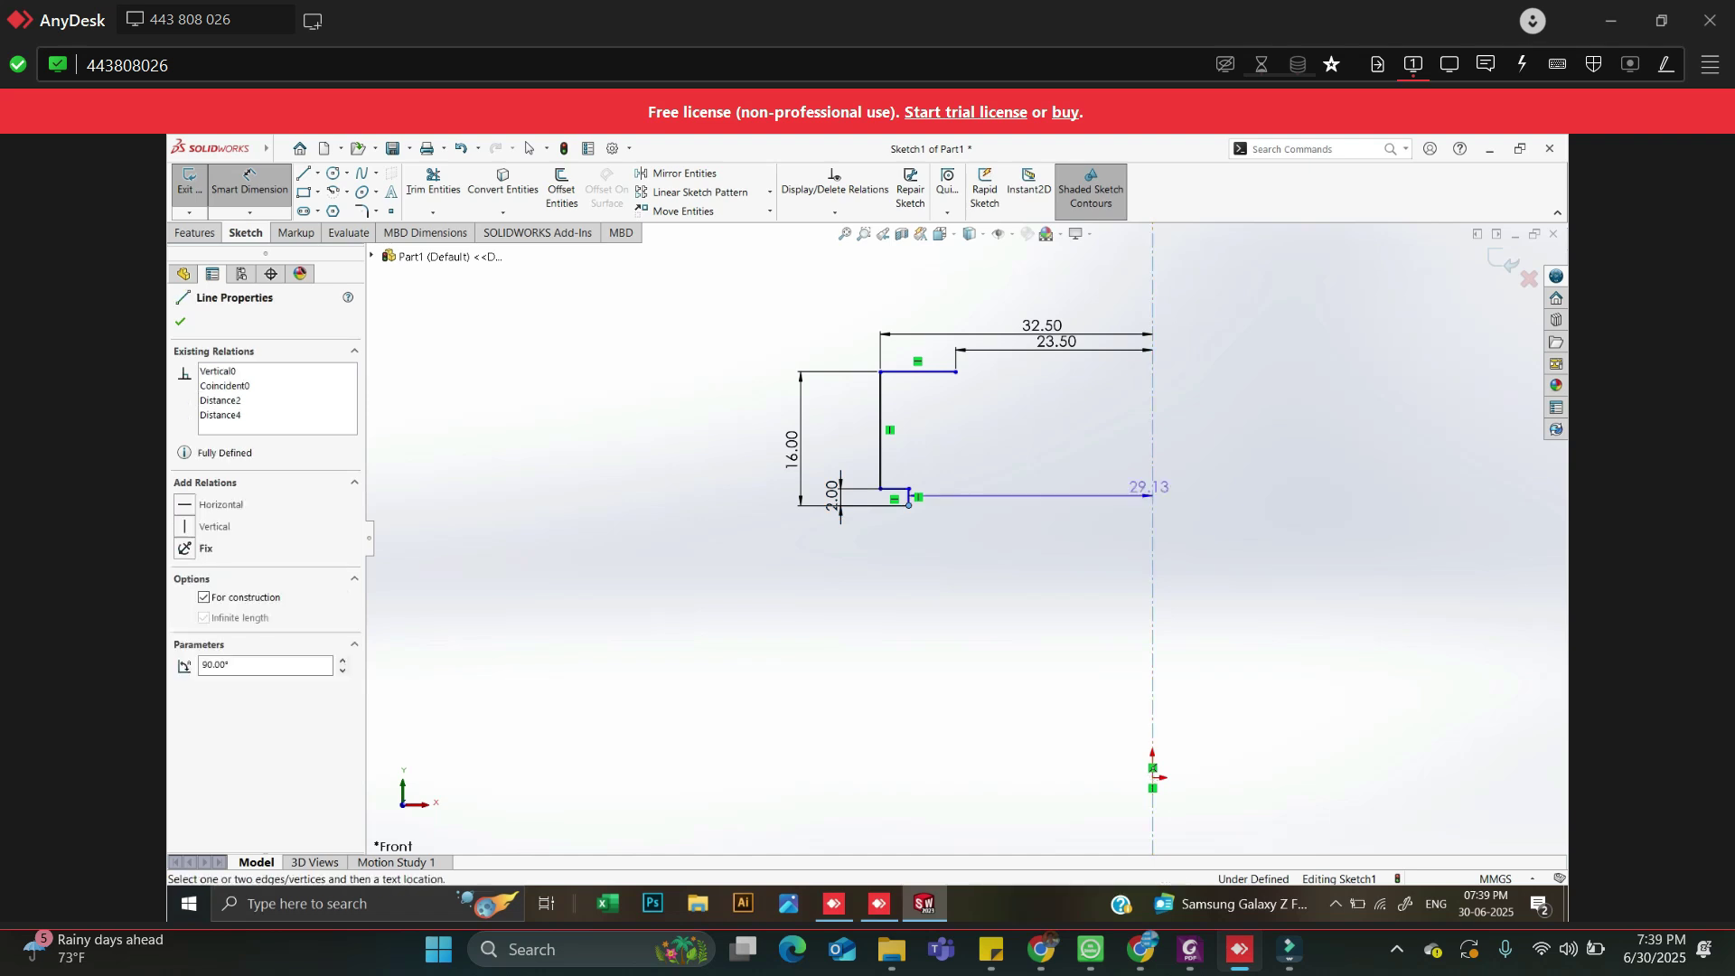
{"action": "left_click", "coordinate": [1038, 421]}
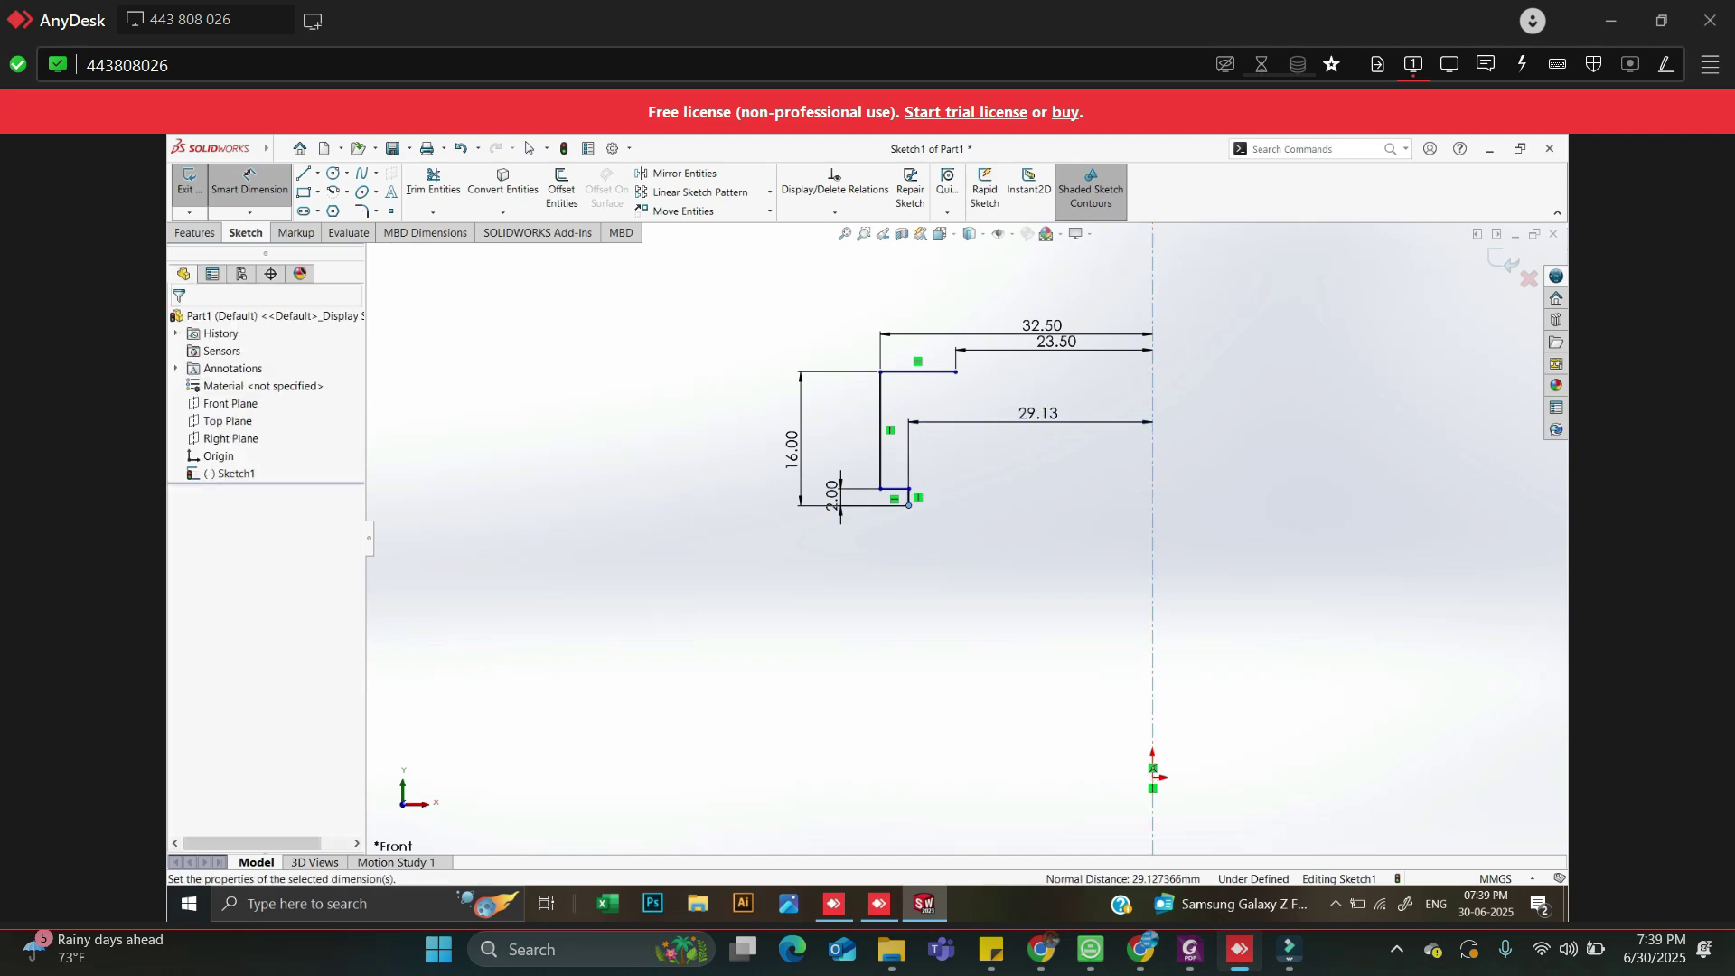
{"action": "key", "text": "Return"}
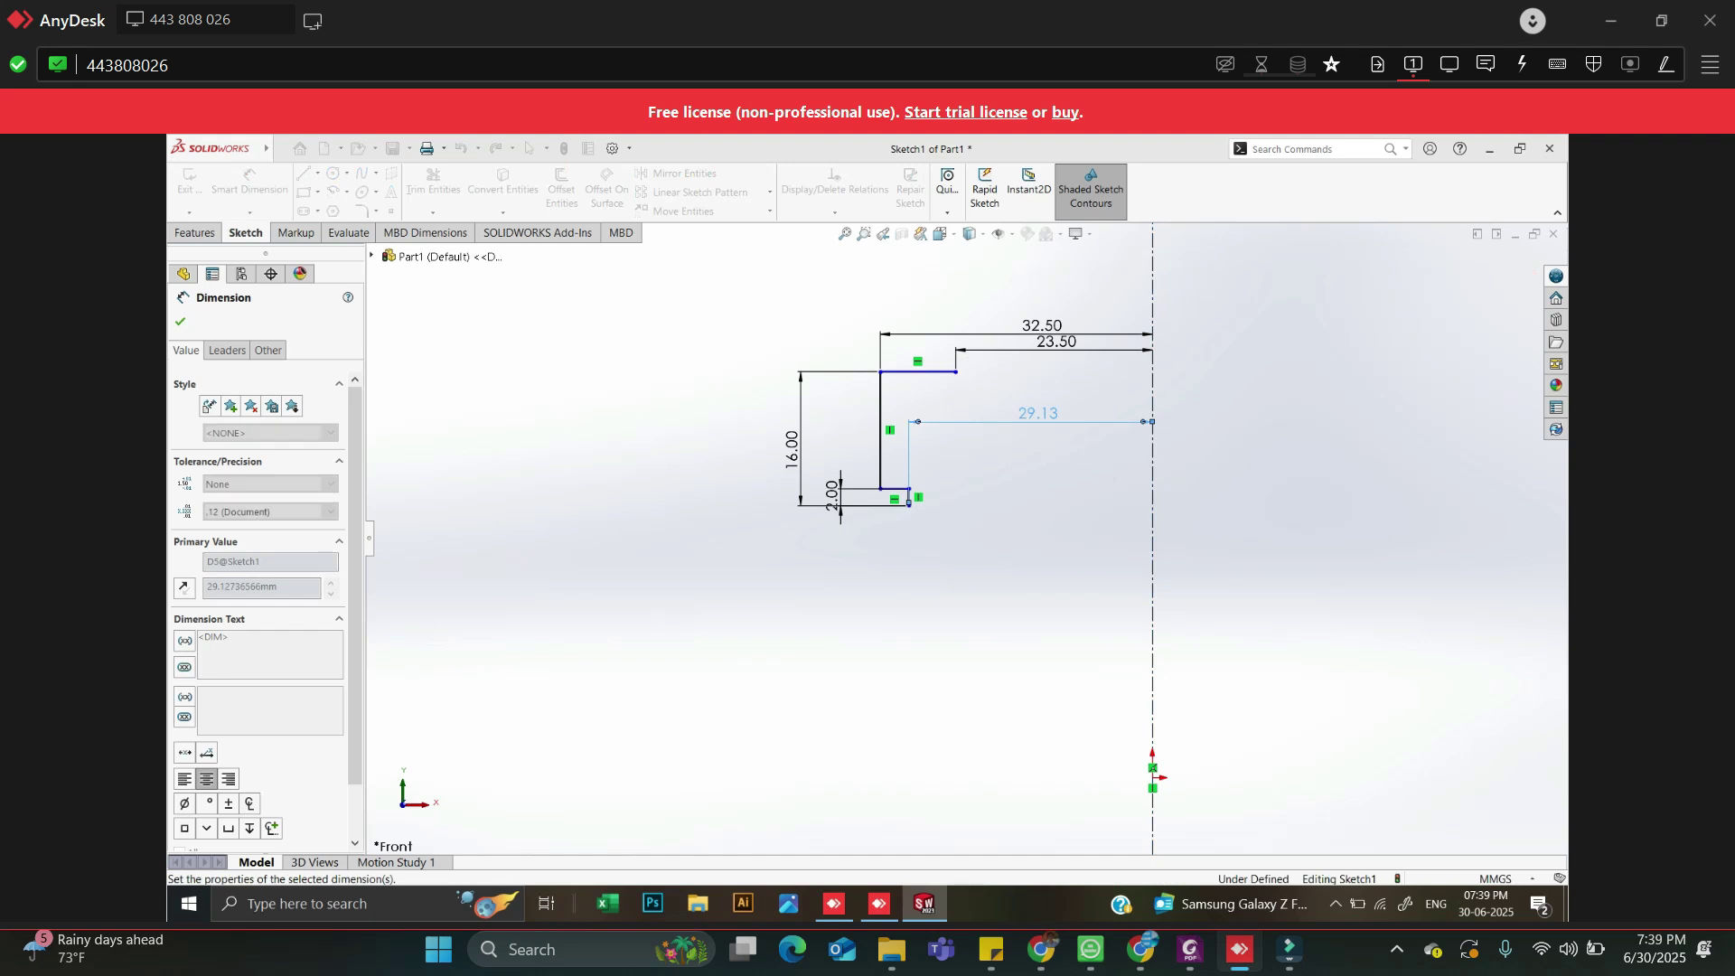
{"action": "key", "text": "alt+Tab"}
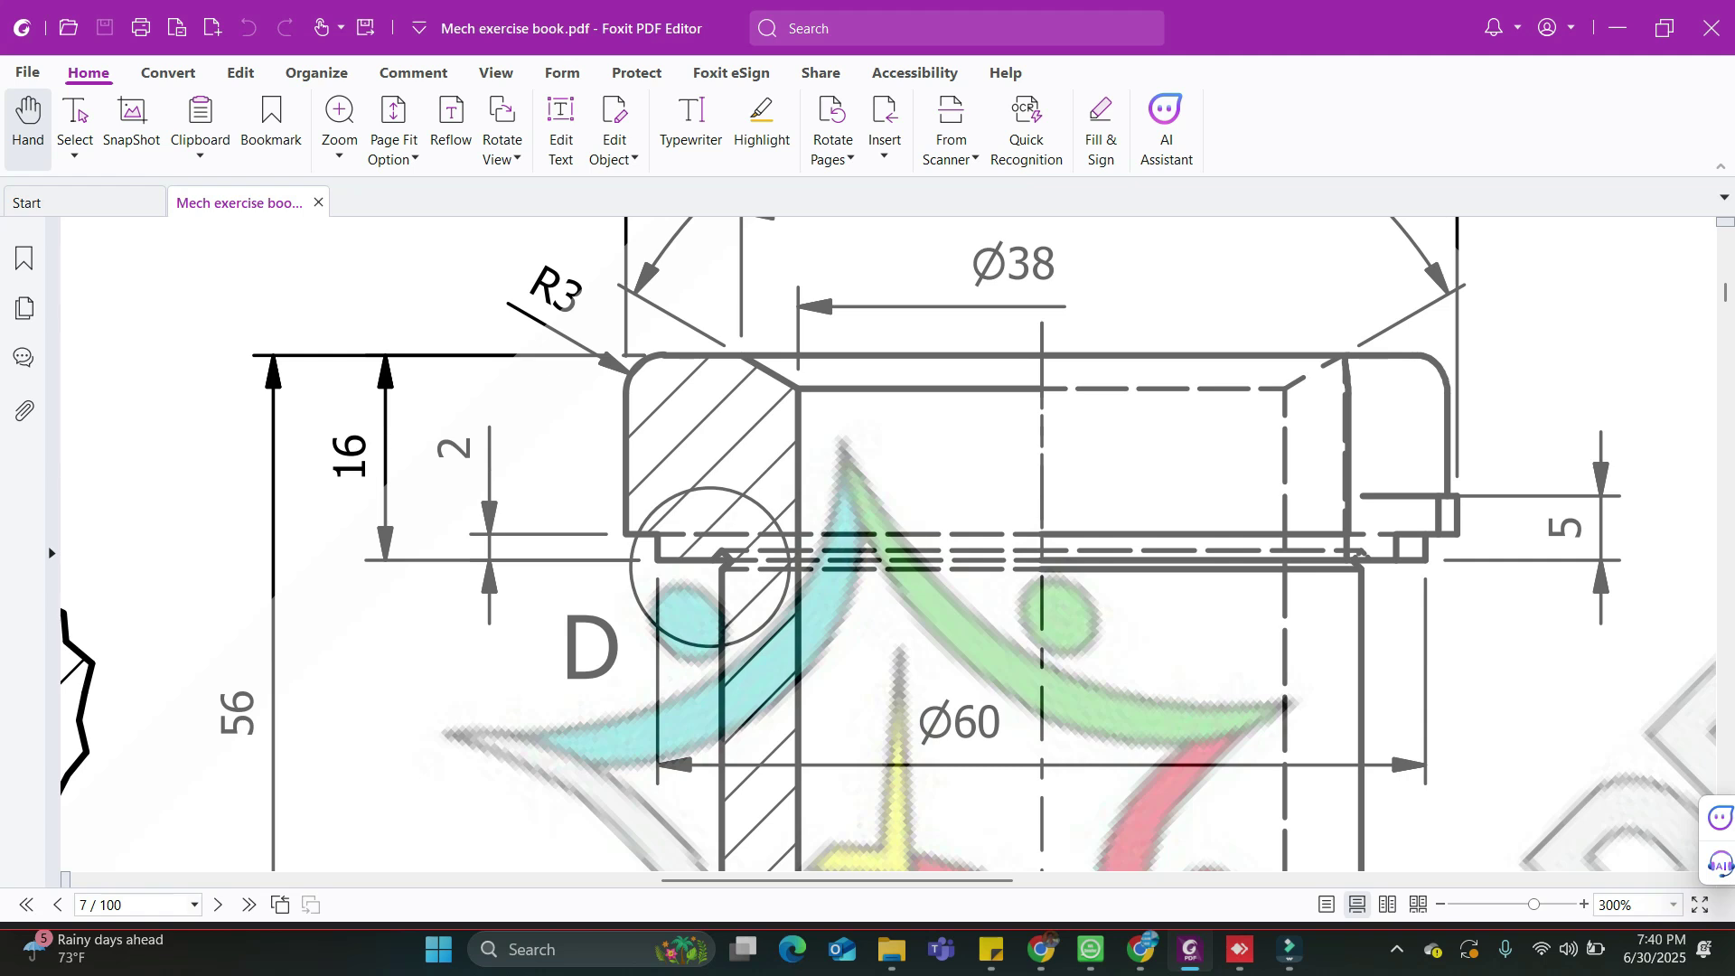
{"action": "key", "text": "alt+Tab"}
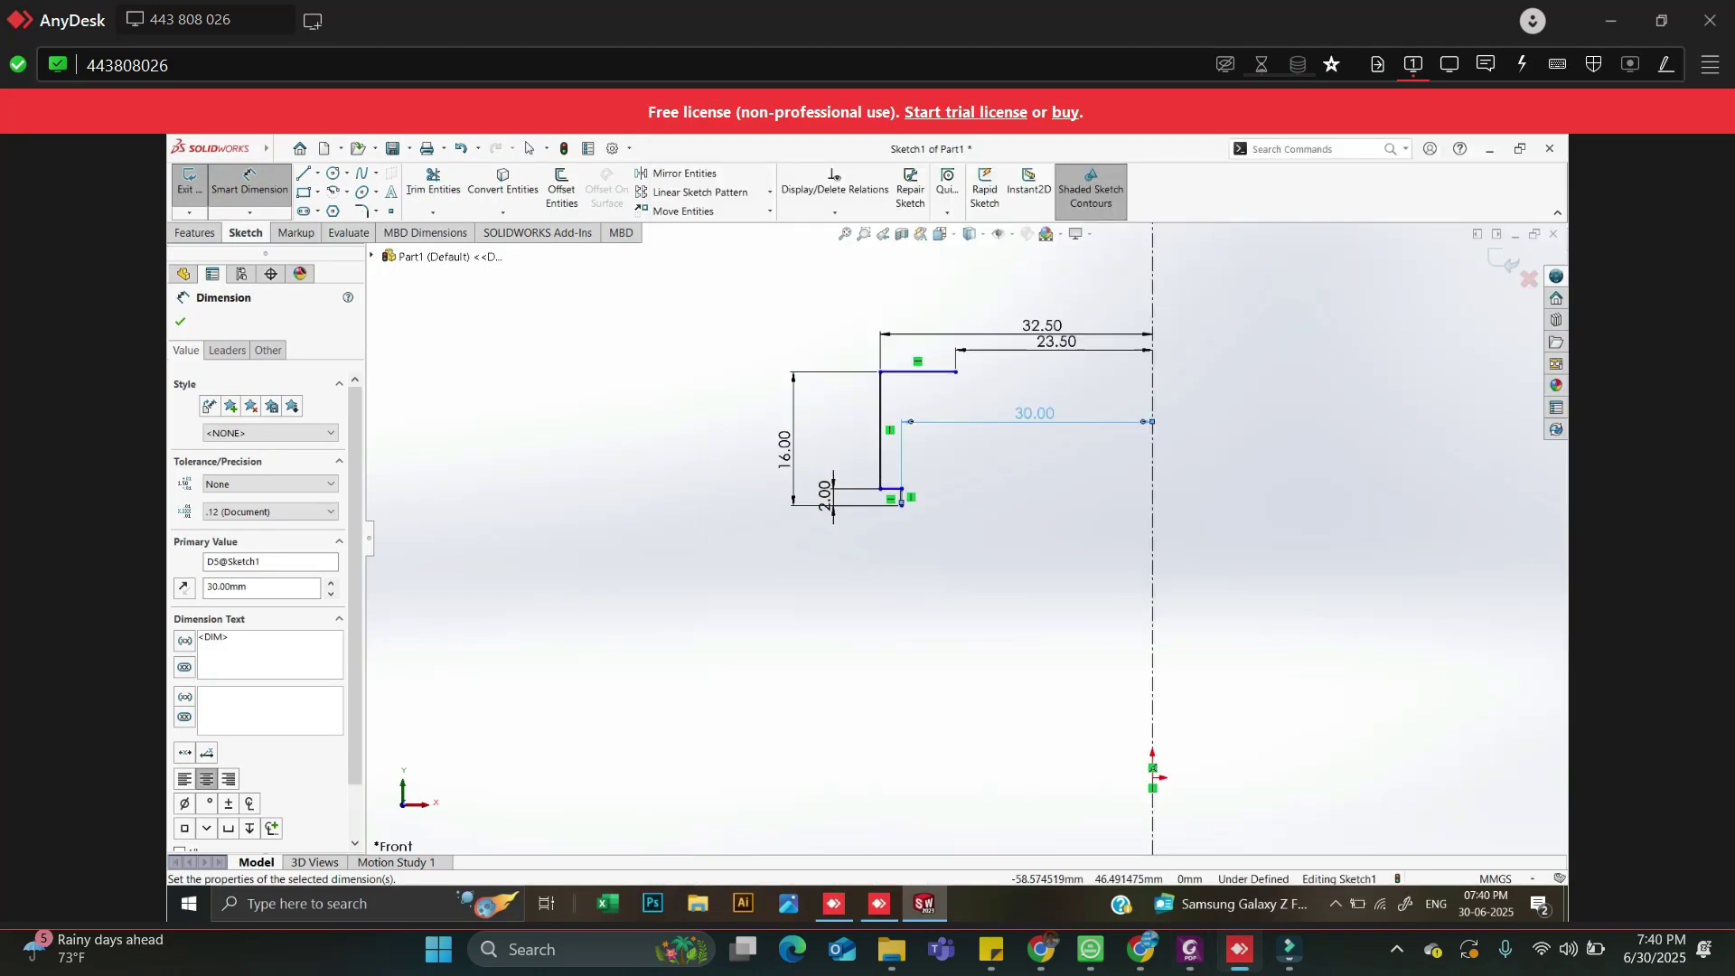
Sketch a horizontal line inward from the profile's lowest endpoint and a vertical line about 32.5 mm long down to the origin's level
{"action": "scroll", "coordinate": [904, 498], "scroll_direction": "down", "scroll_amount": 4}
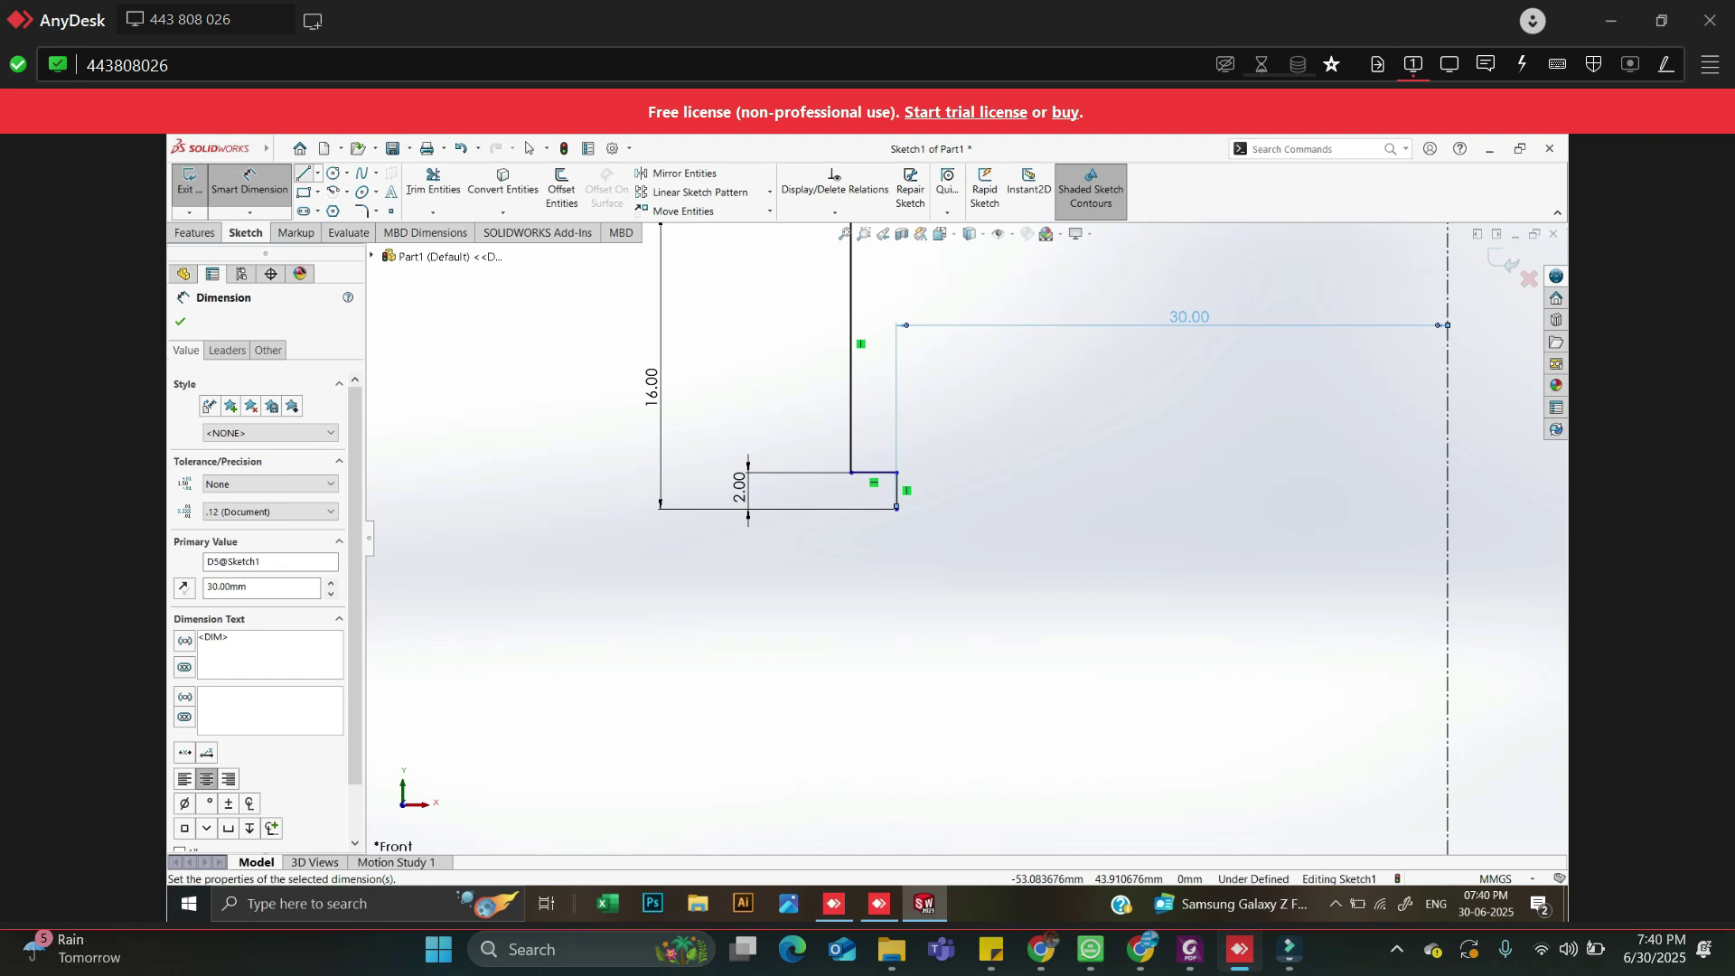
{"action": "left_click", "coordinate": [304, 172]}
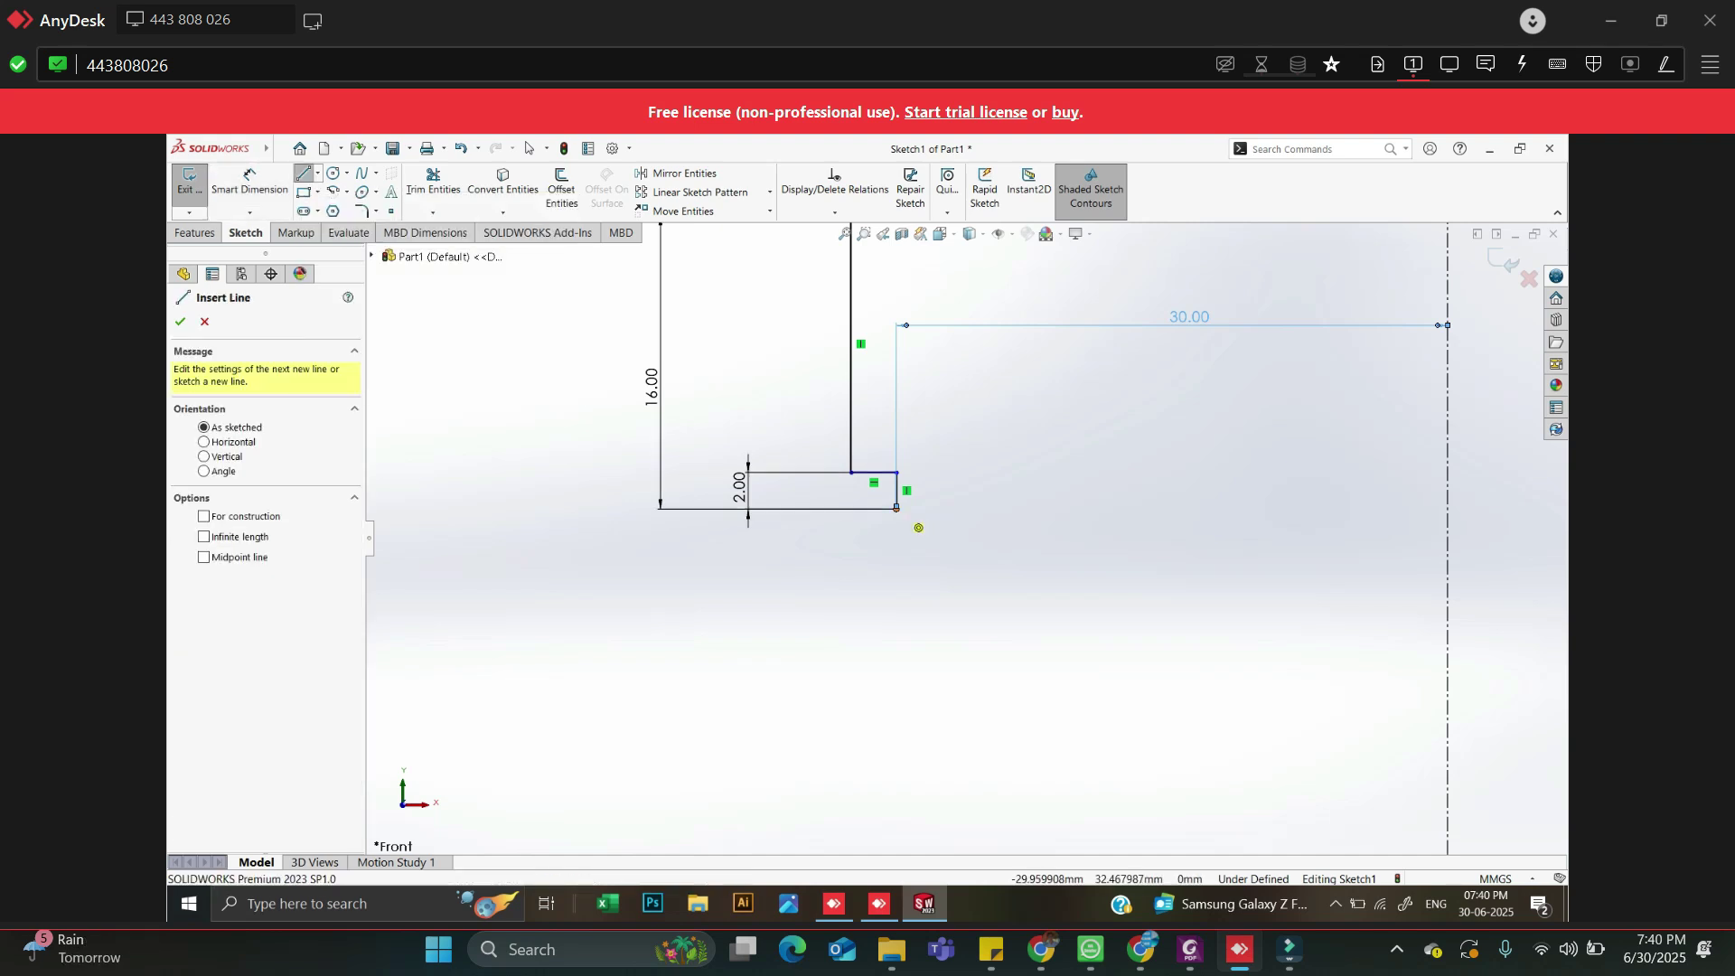
{"action": "left_click", "coordinate": [898, 509]}
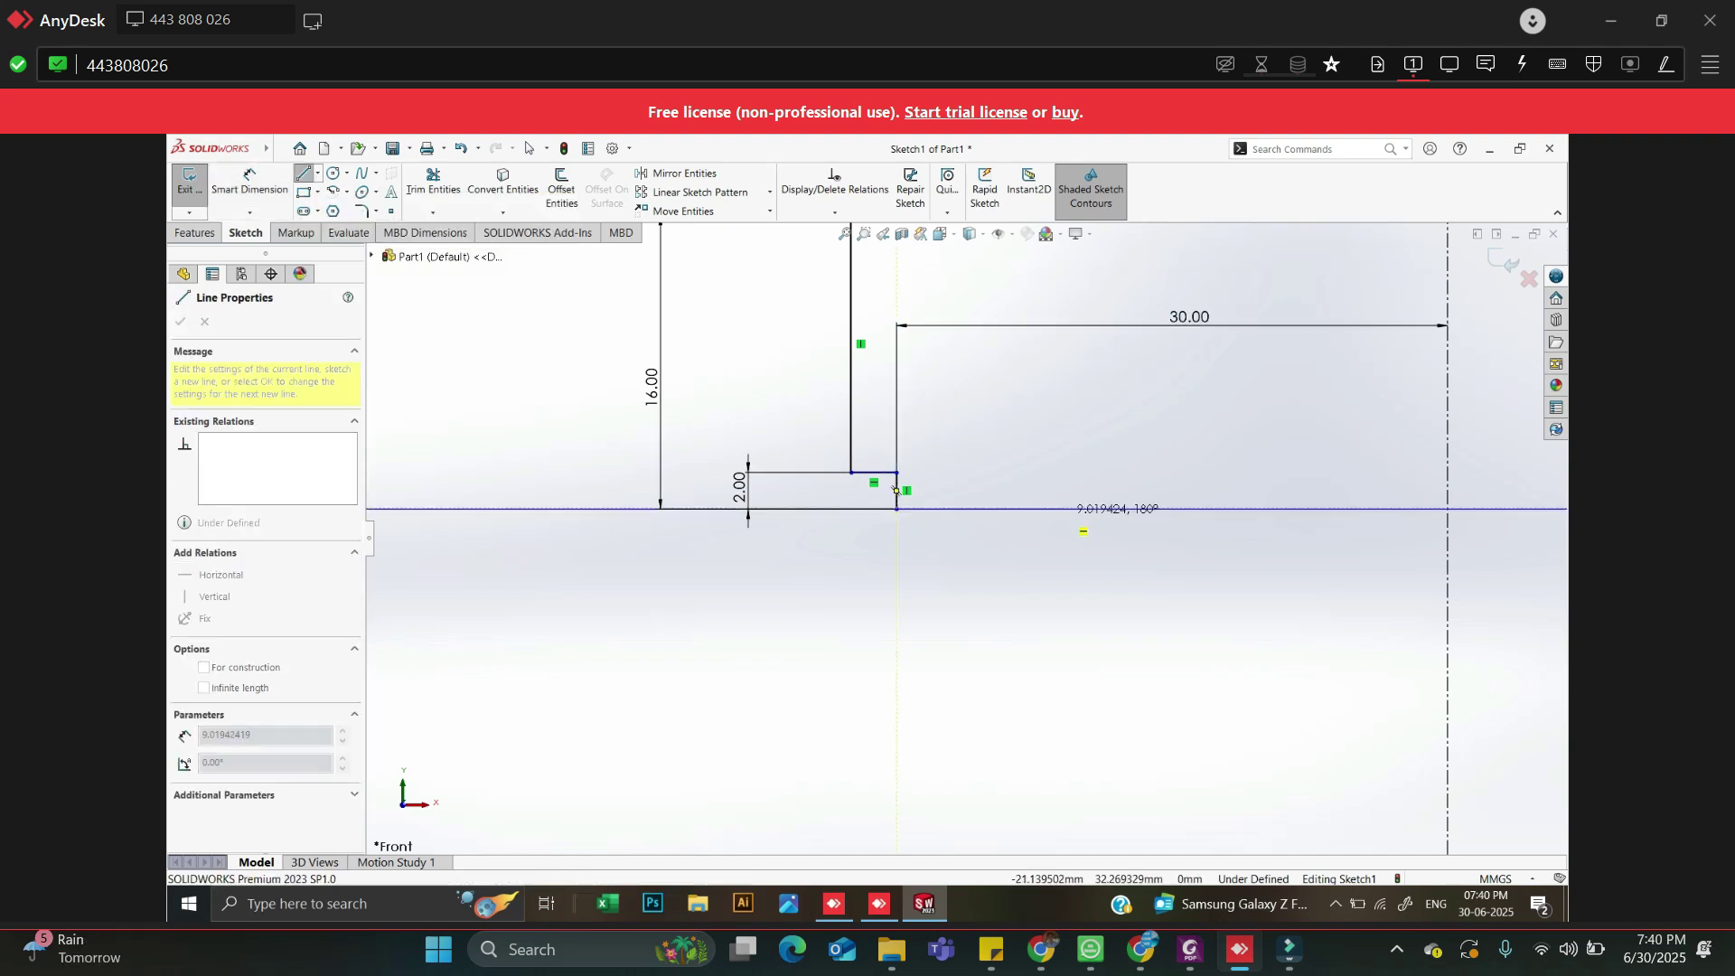
{"action": "scroll", "coordinate": [965, 533], "scroll_direction": "up", "scroll_amount": 6}
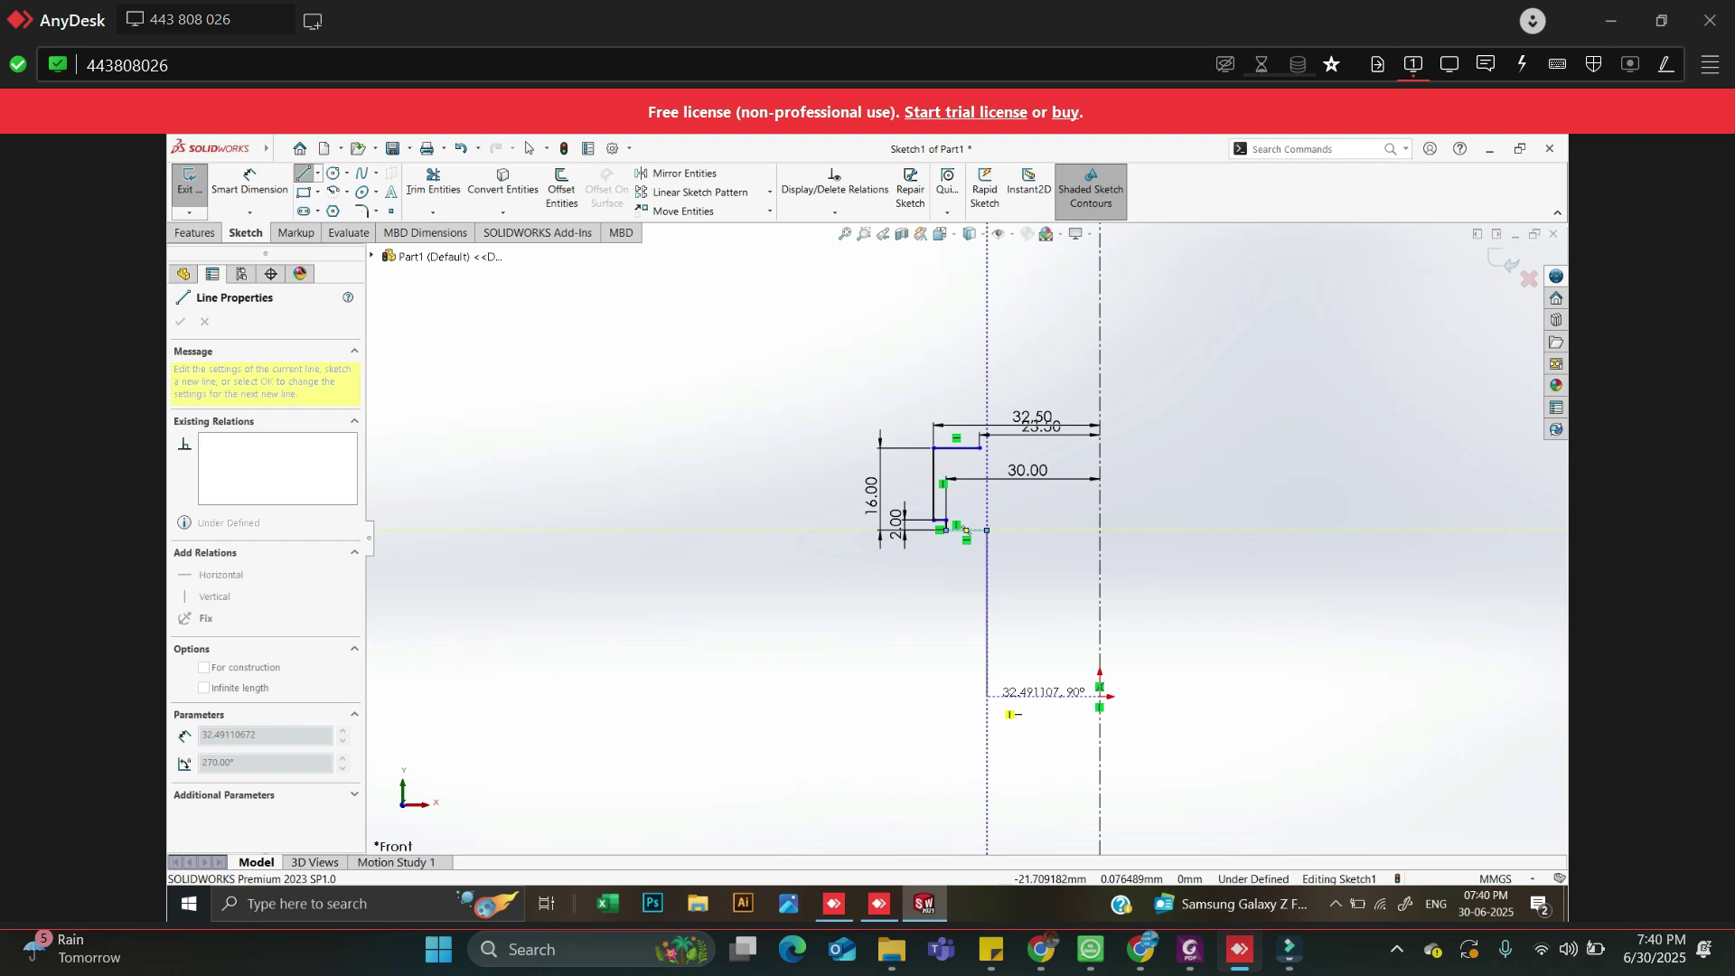
{"action": "left_click", "coordinate": [987, 696]}
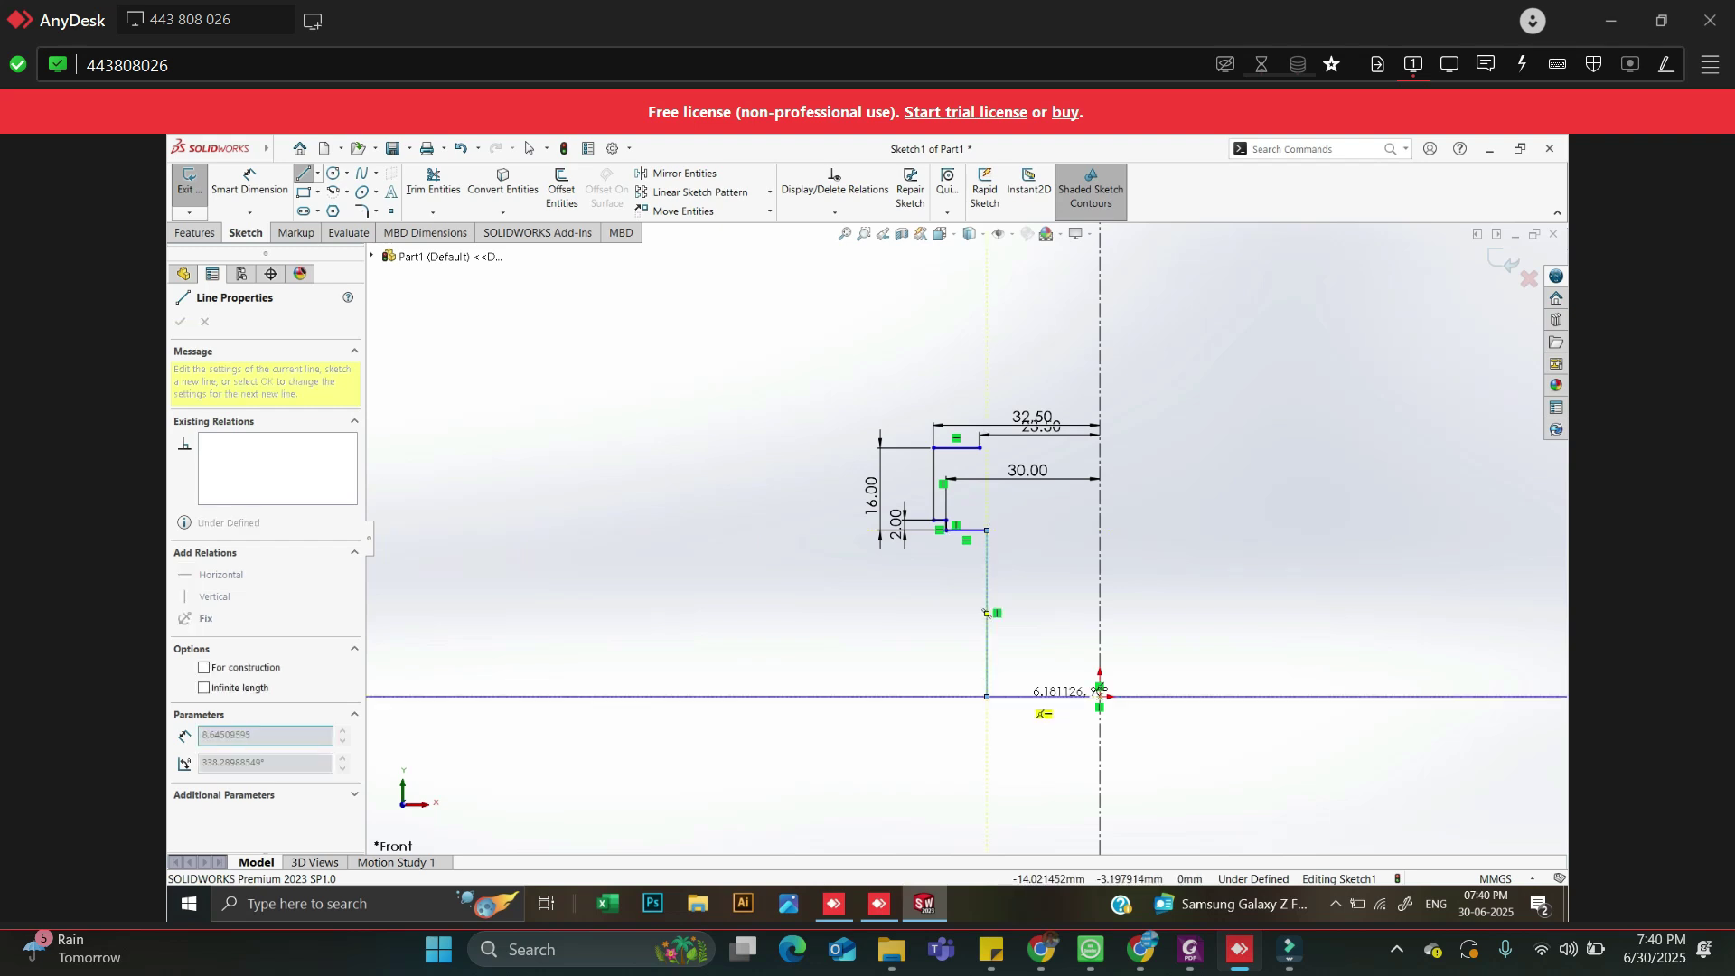
Check the bushing's lower end in the PDF drawing and sketch the horizontal bottom edge at origin level, ending short of the centerline
{"action": "left_click", "coordinate": [1100, 696]}
{"action": "left_click", "coordinate": [1190, 949]}
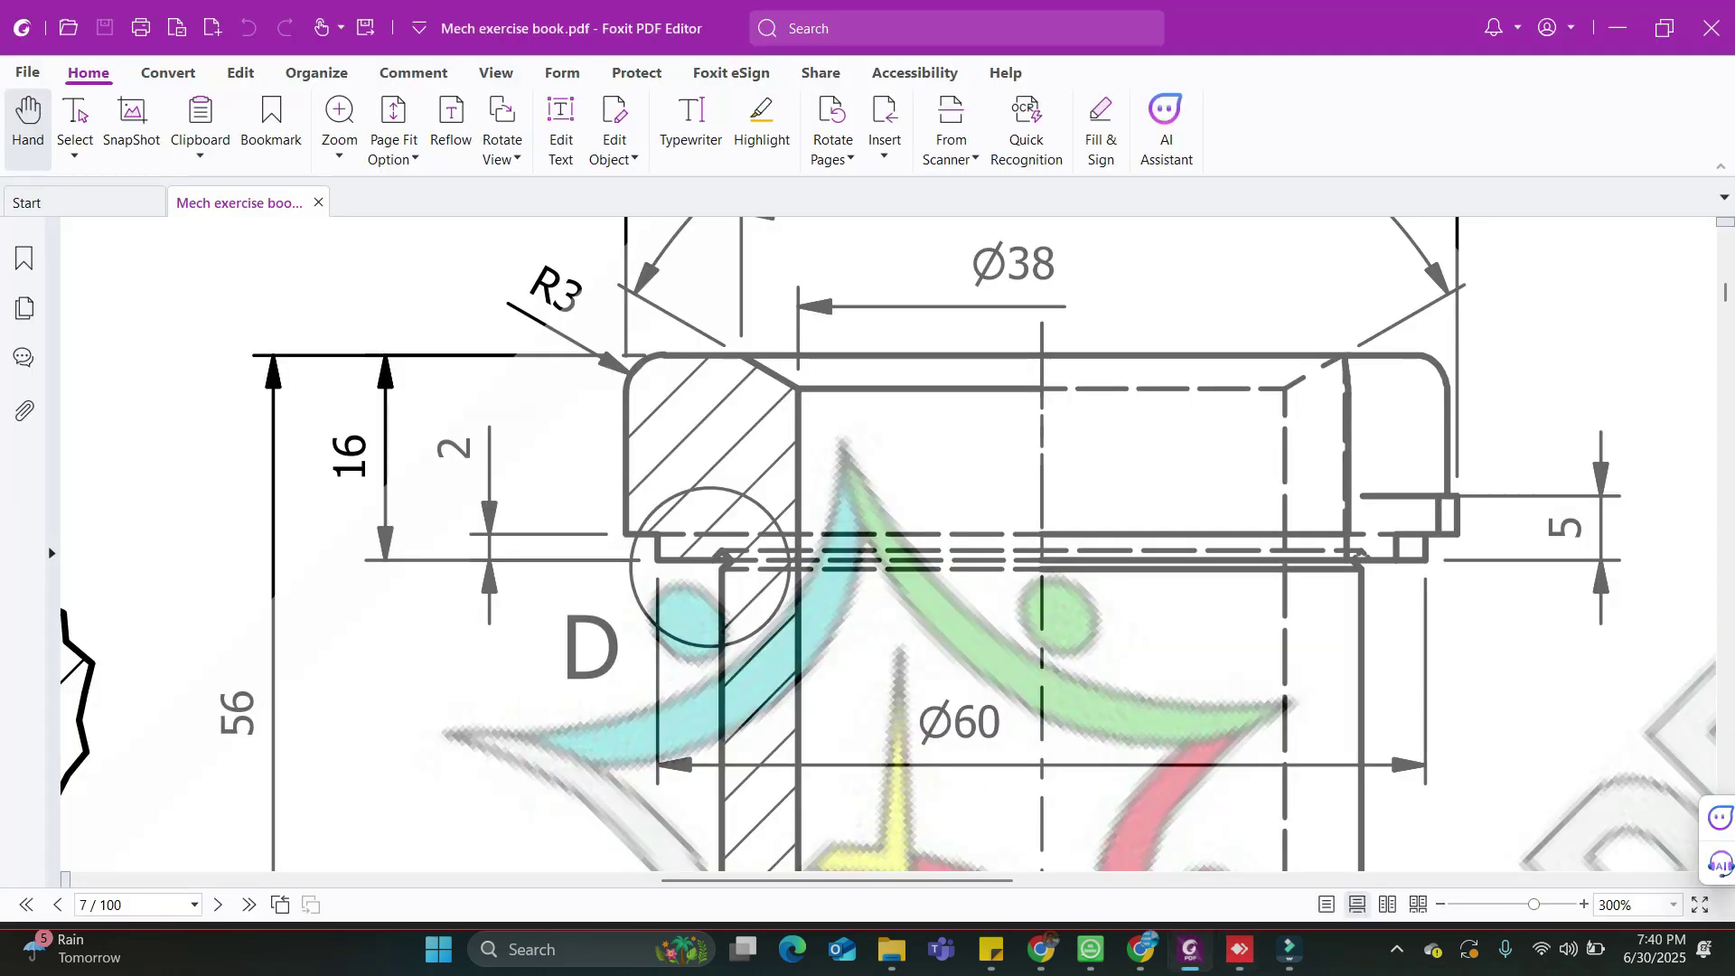
{"action": "scroll", "coordinate": [888, 545], "scroll_direction": "down", "scroll_amount": 5}
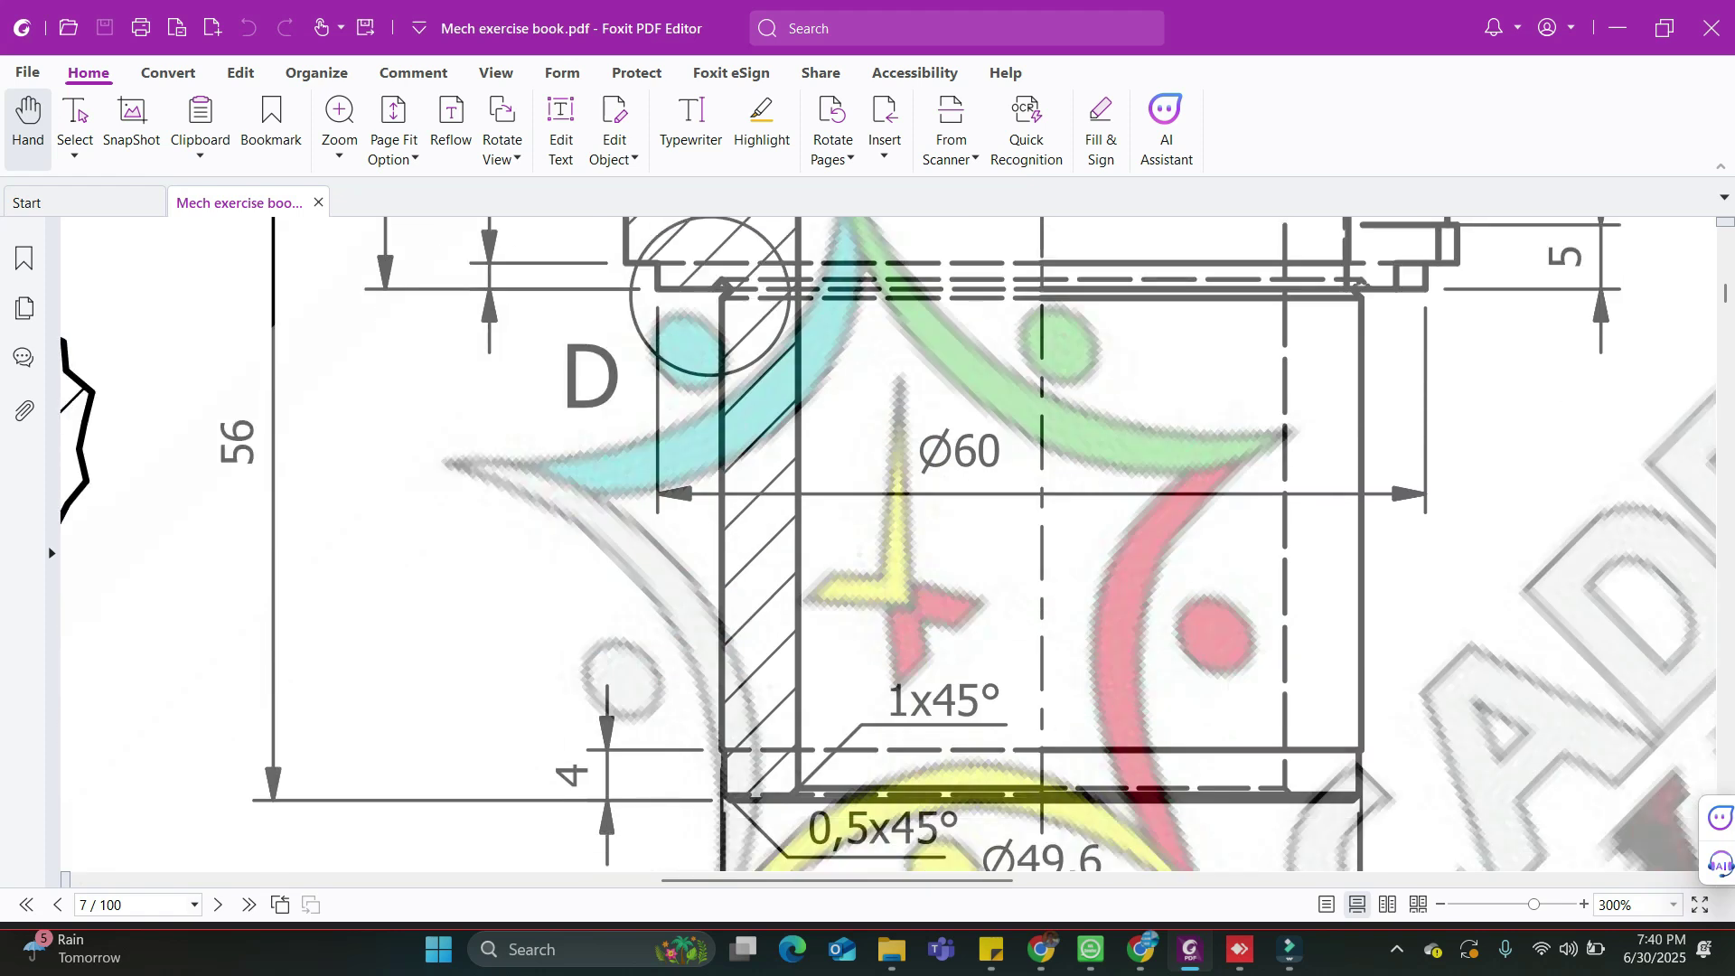
{"action": "left_click", "coordinate": [1240, 949]}
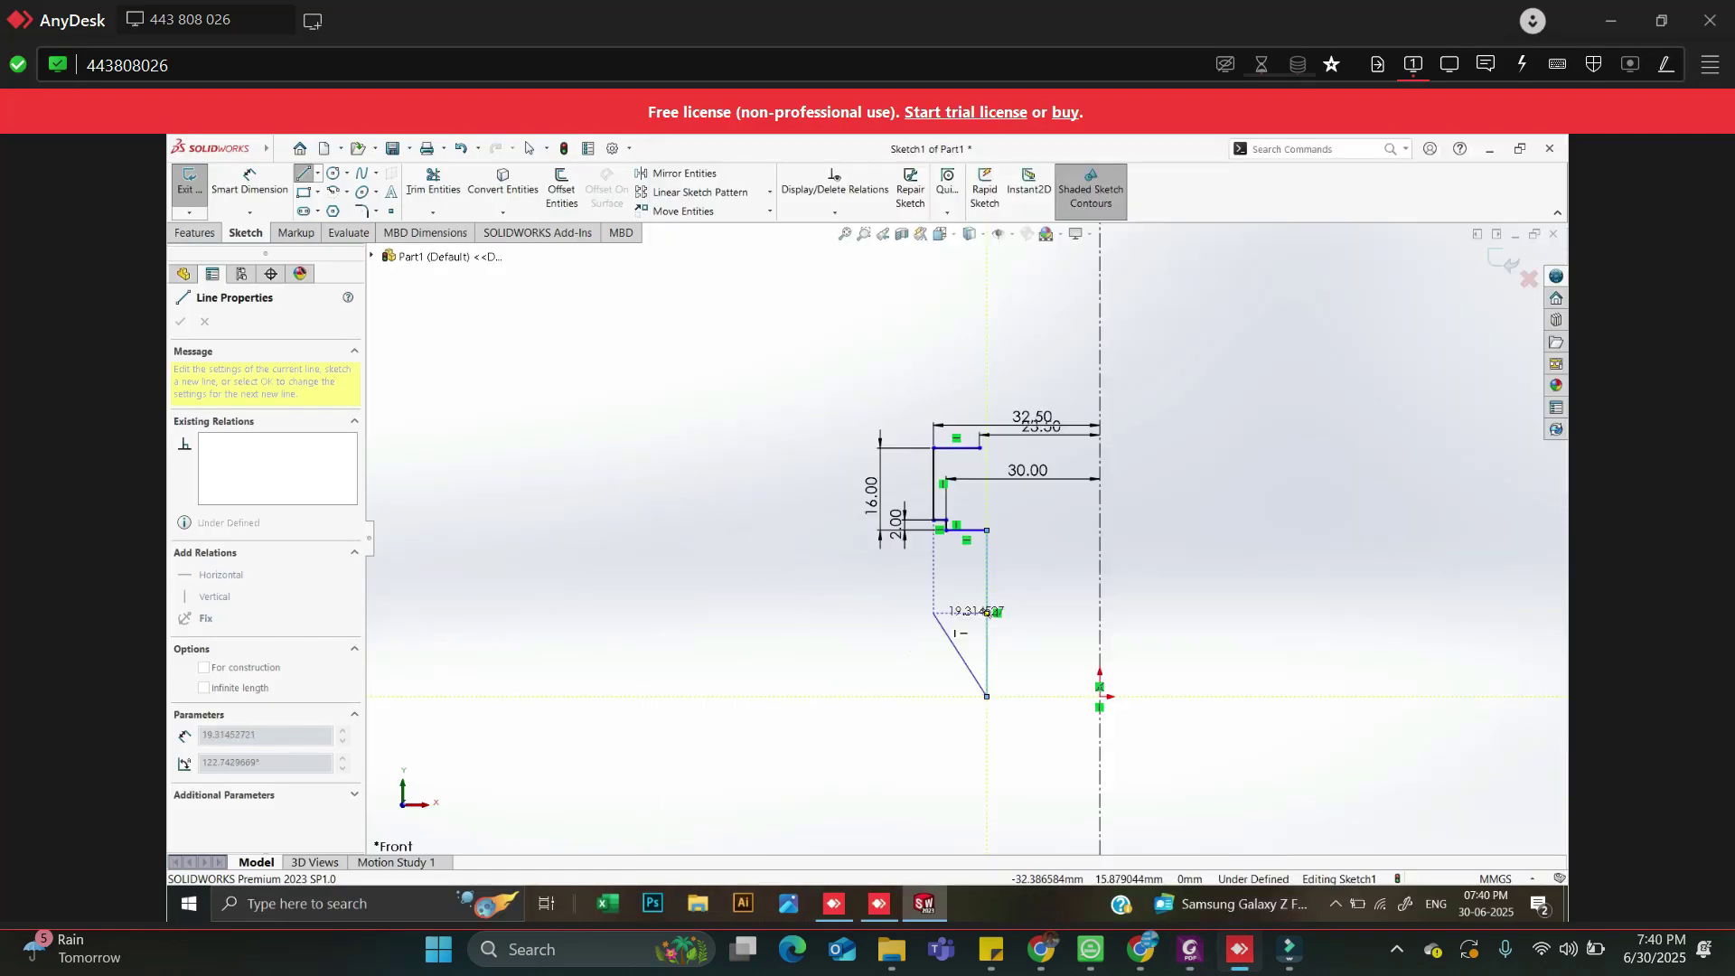
{"action": "scroll", "coordinate": [994, 669], "scroll_direction": "down", "scroll_amount": 8}
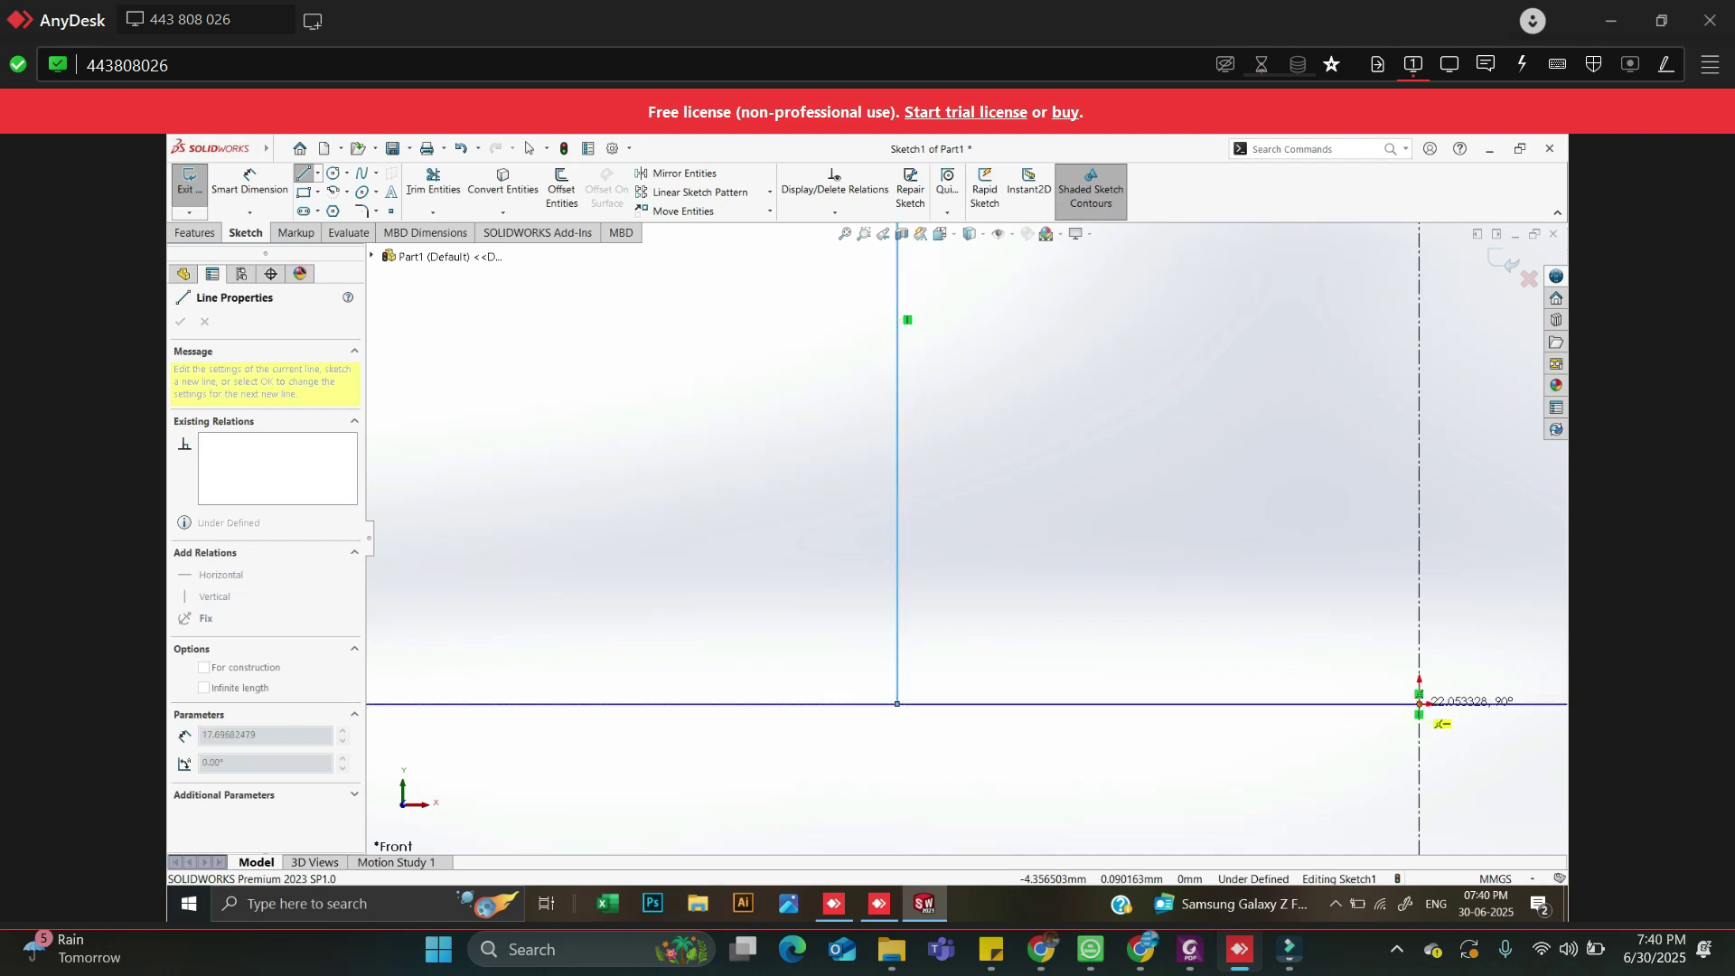
{"action": "left_click", "coordinate": [1131, 703]}
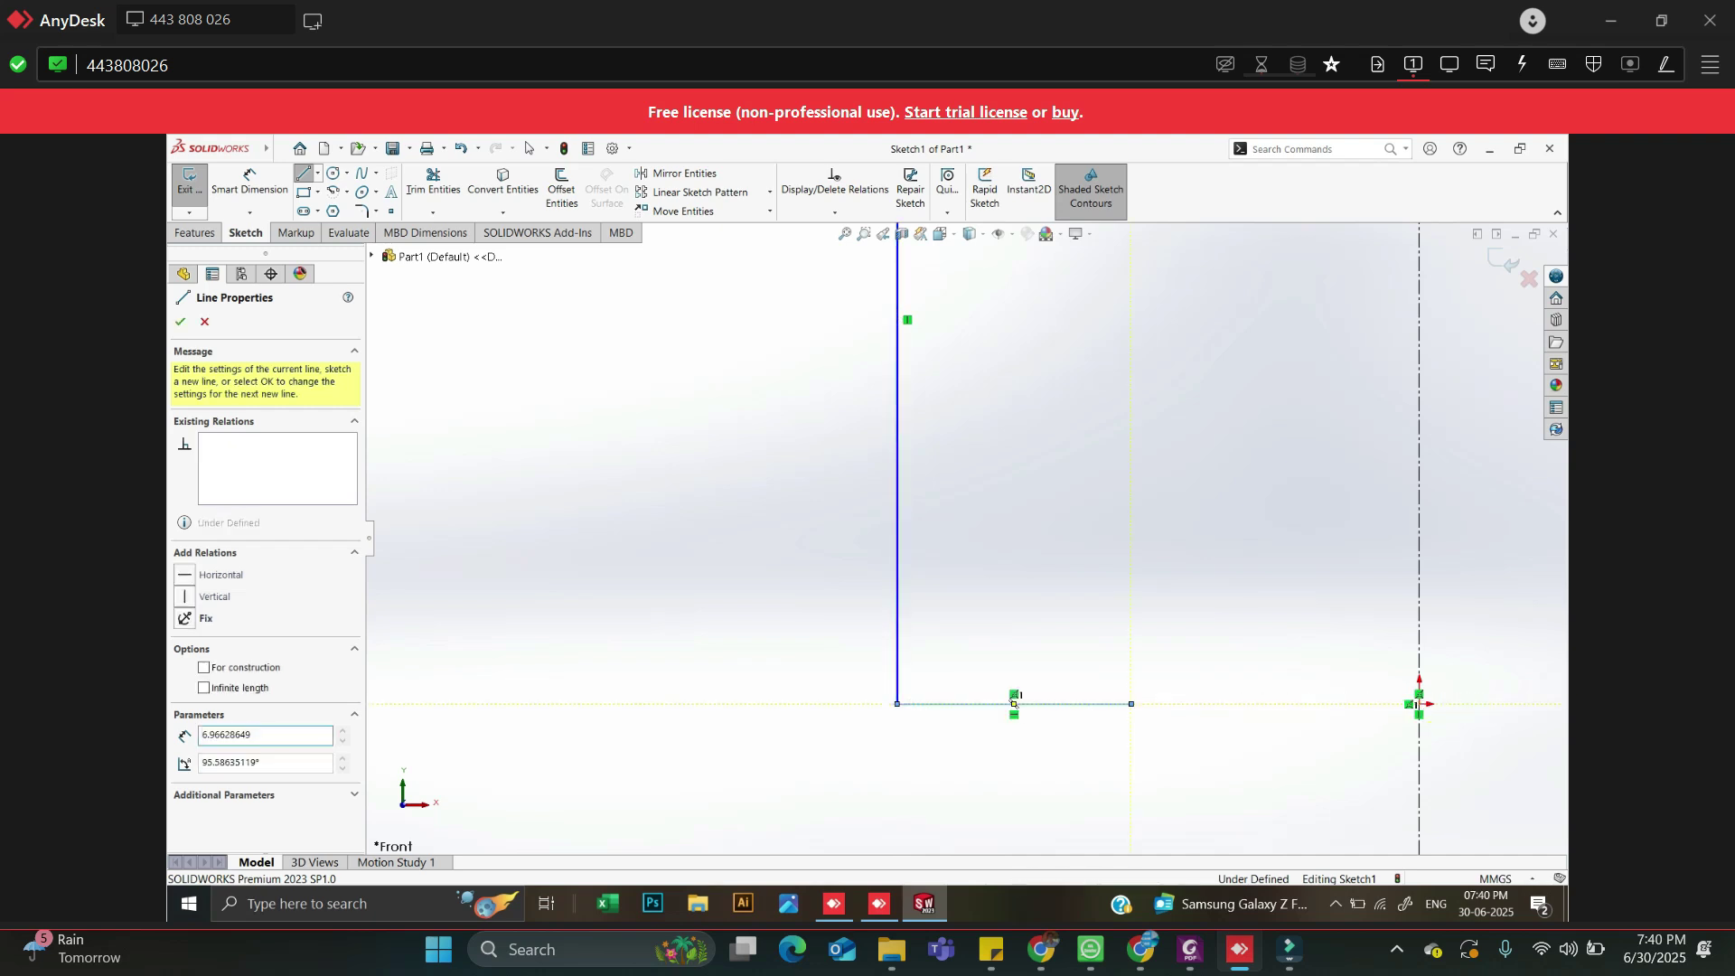
{"action": "key", "text": "Escape"}
{"action": "key", "text": "Escape"}
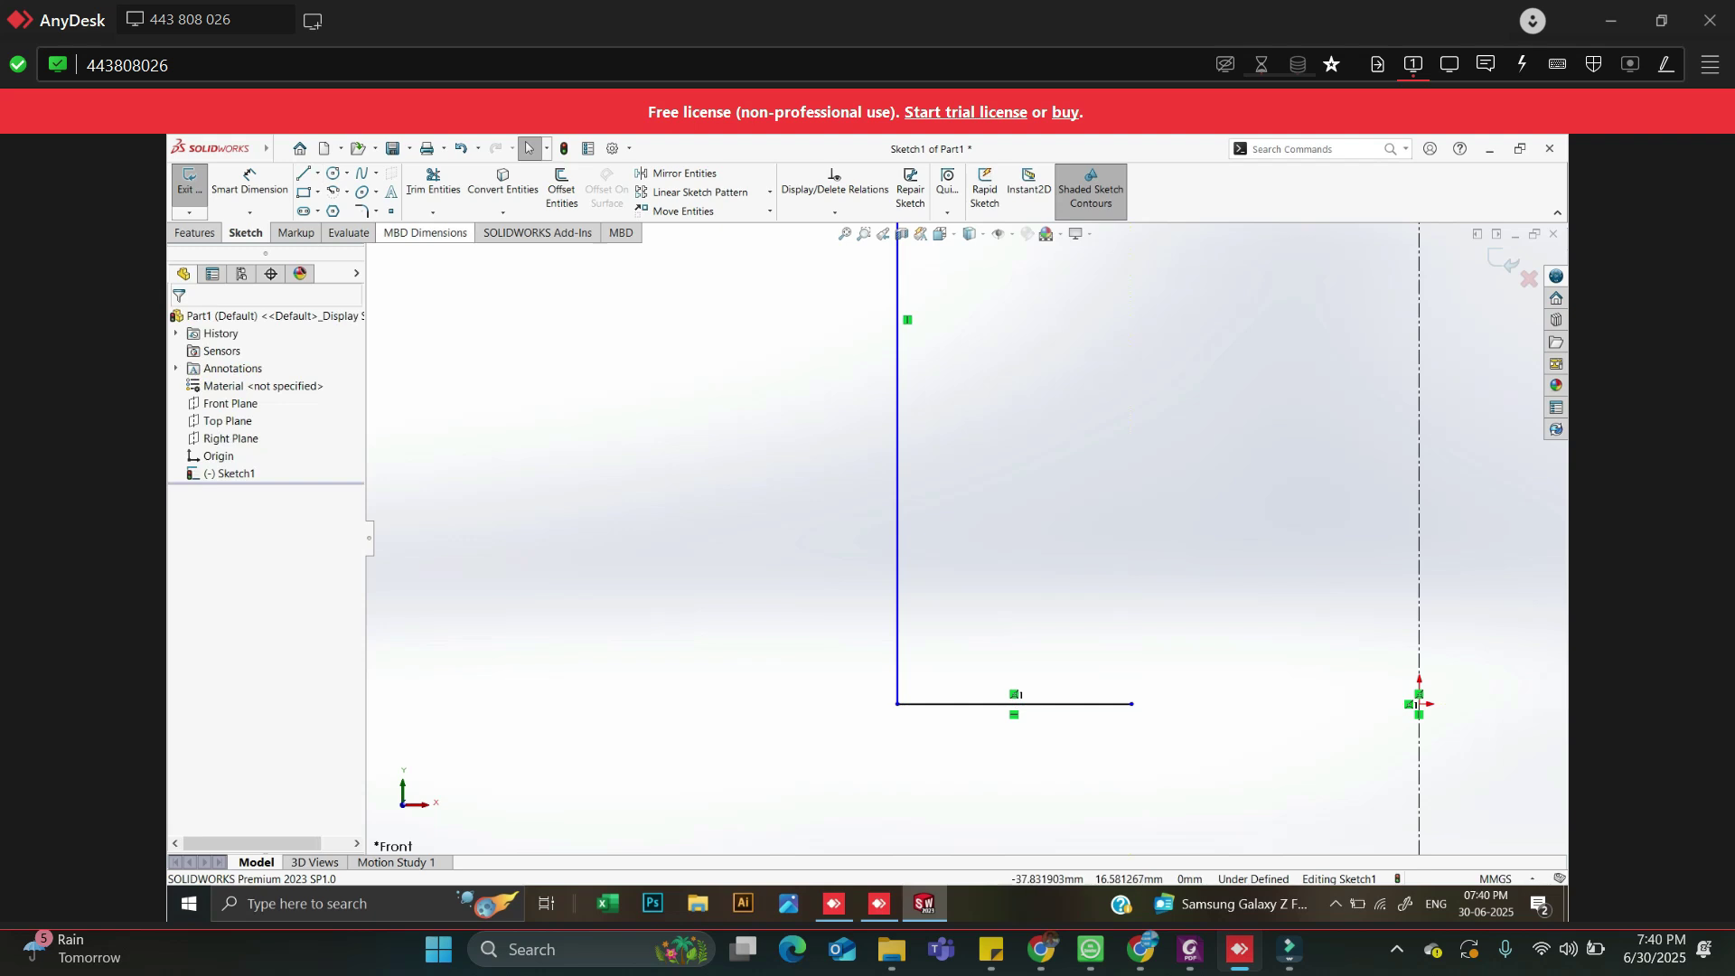
Sketch a small step inside the lower corner: a short horizontal line from the long vertical edge and a vertical about 3.6 mm down to the bottom edge
{"action": "left_click", "coordinate": [304, 172]}
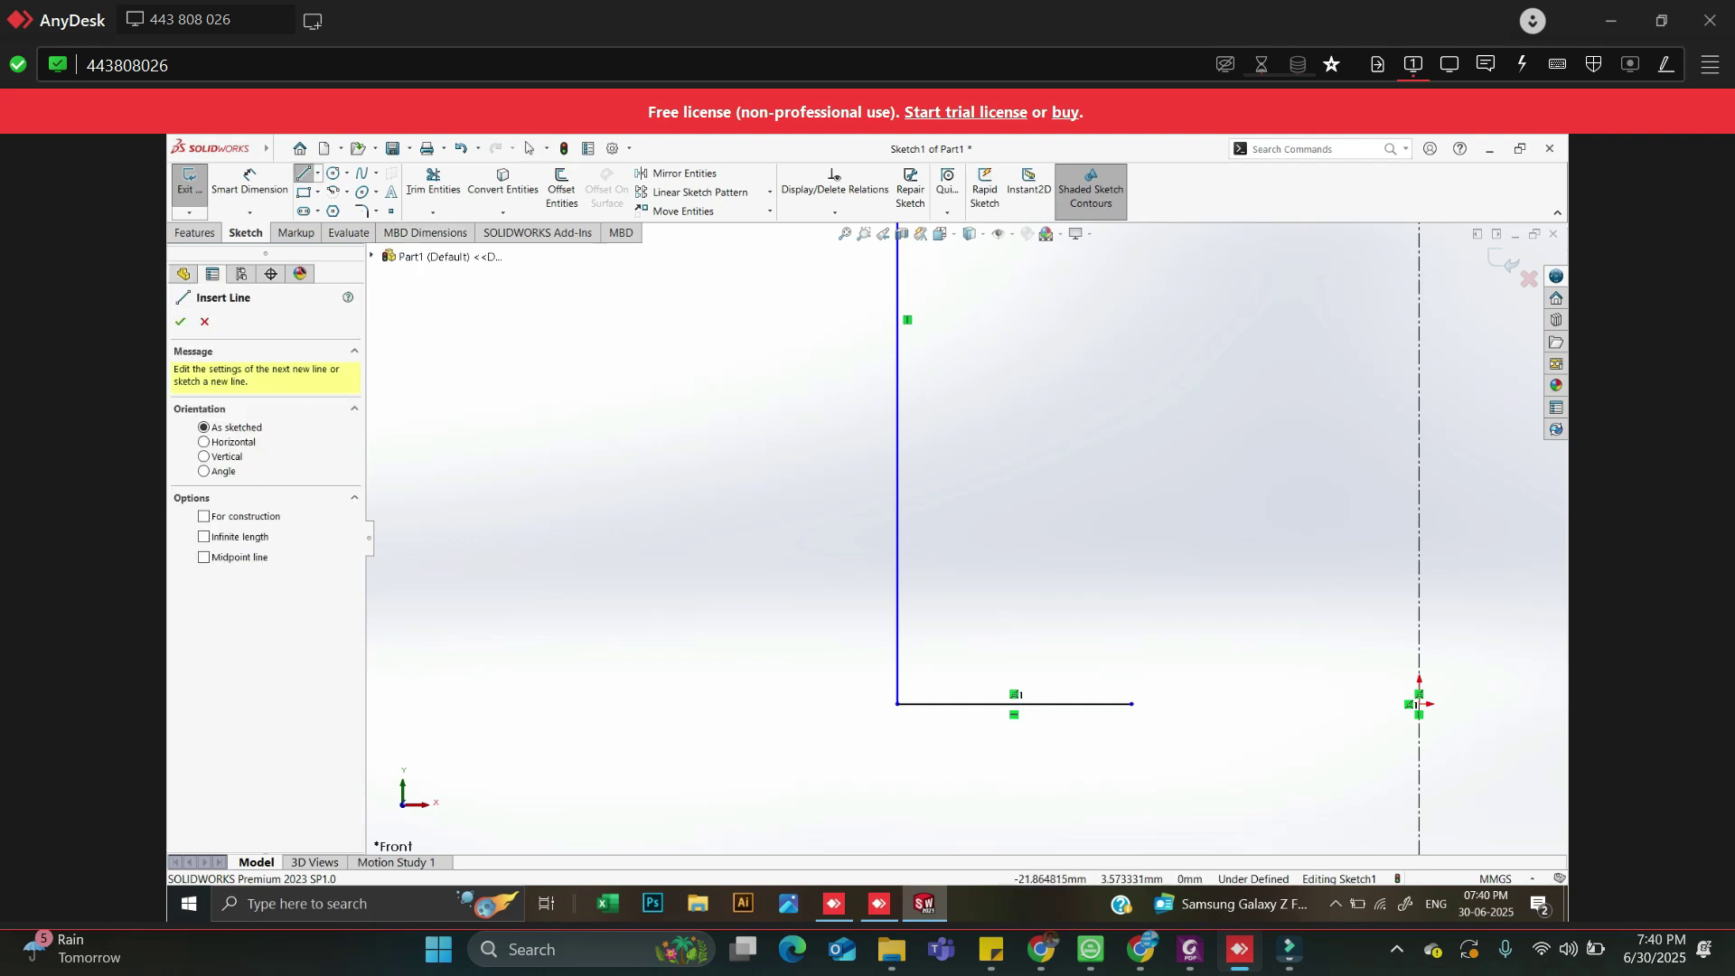
{"action": "left_click", "coordinate": [926, 620]}
{"action": "left_click", "coordinate": [1014, 702]}
{"action": "scroll", "coordinate": [945, 665], "scroll_direction": "down", "scroll_amount": 5}
{"action": "key", "text": "Escape"}
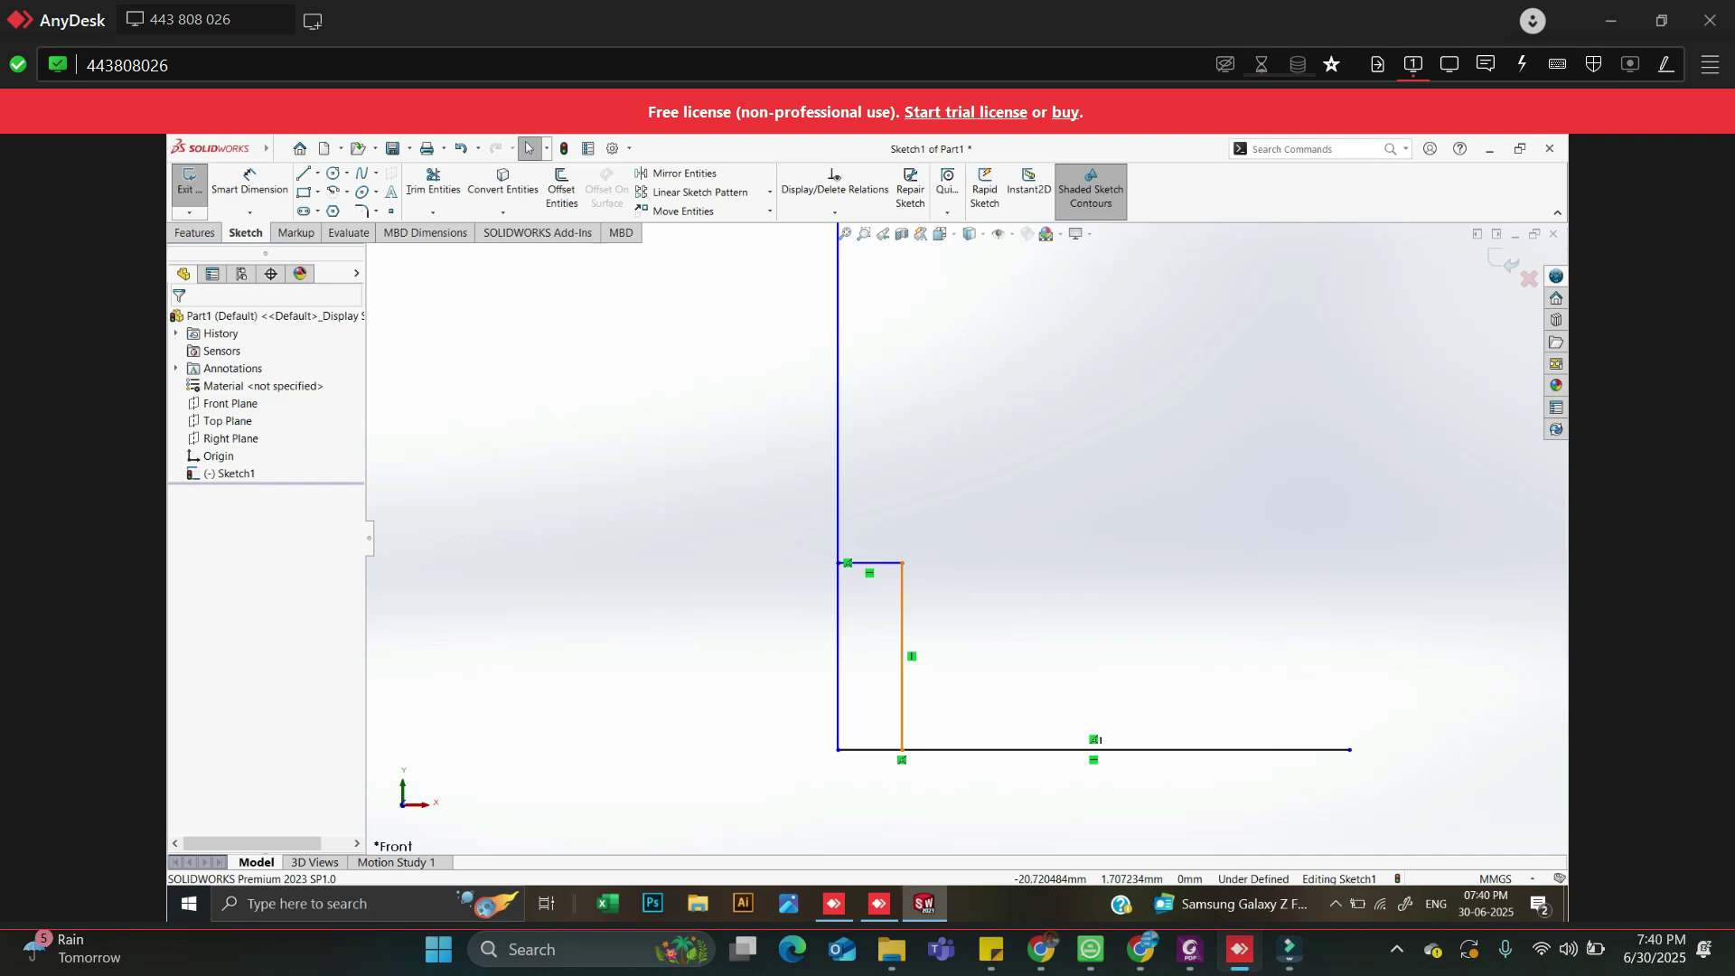
Trim away the outer corner segments below and outside the small step using Trim to closest
{"action": "left_click", "coordinate": [433, 183]}
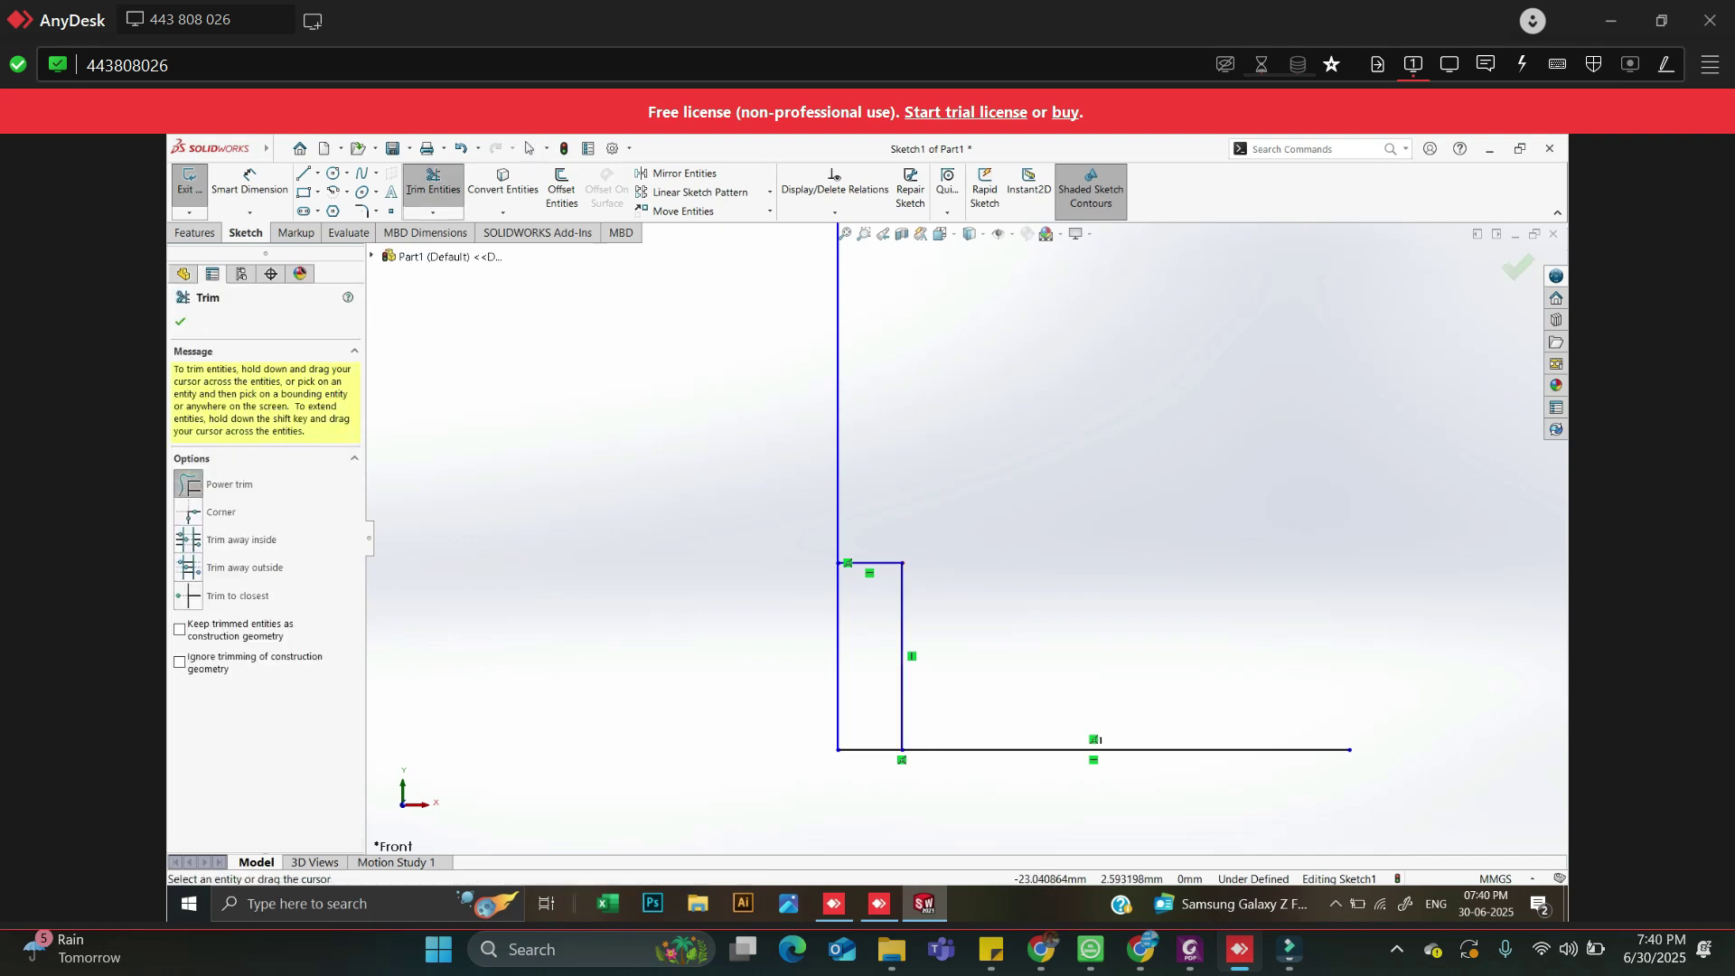
{"action": "left_click", "coordinate": [188, 596]}
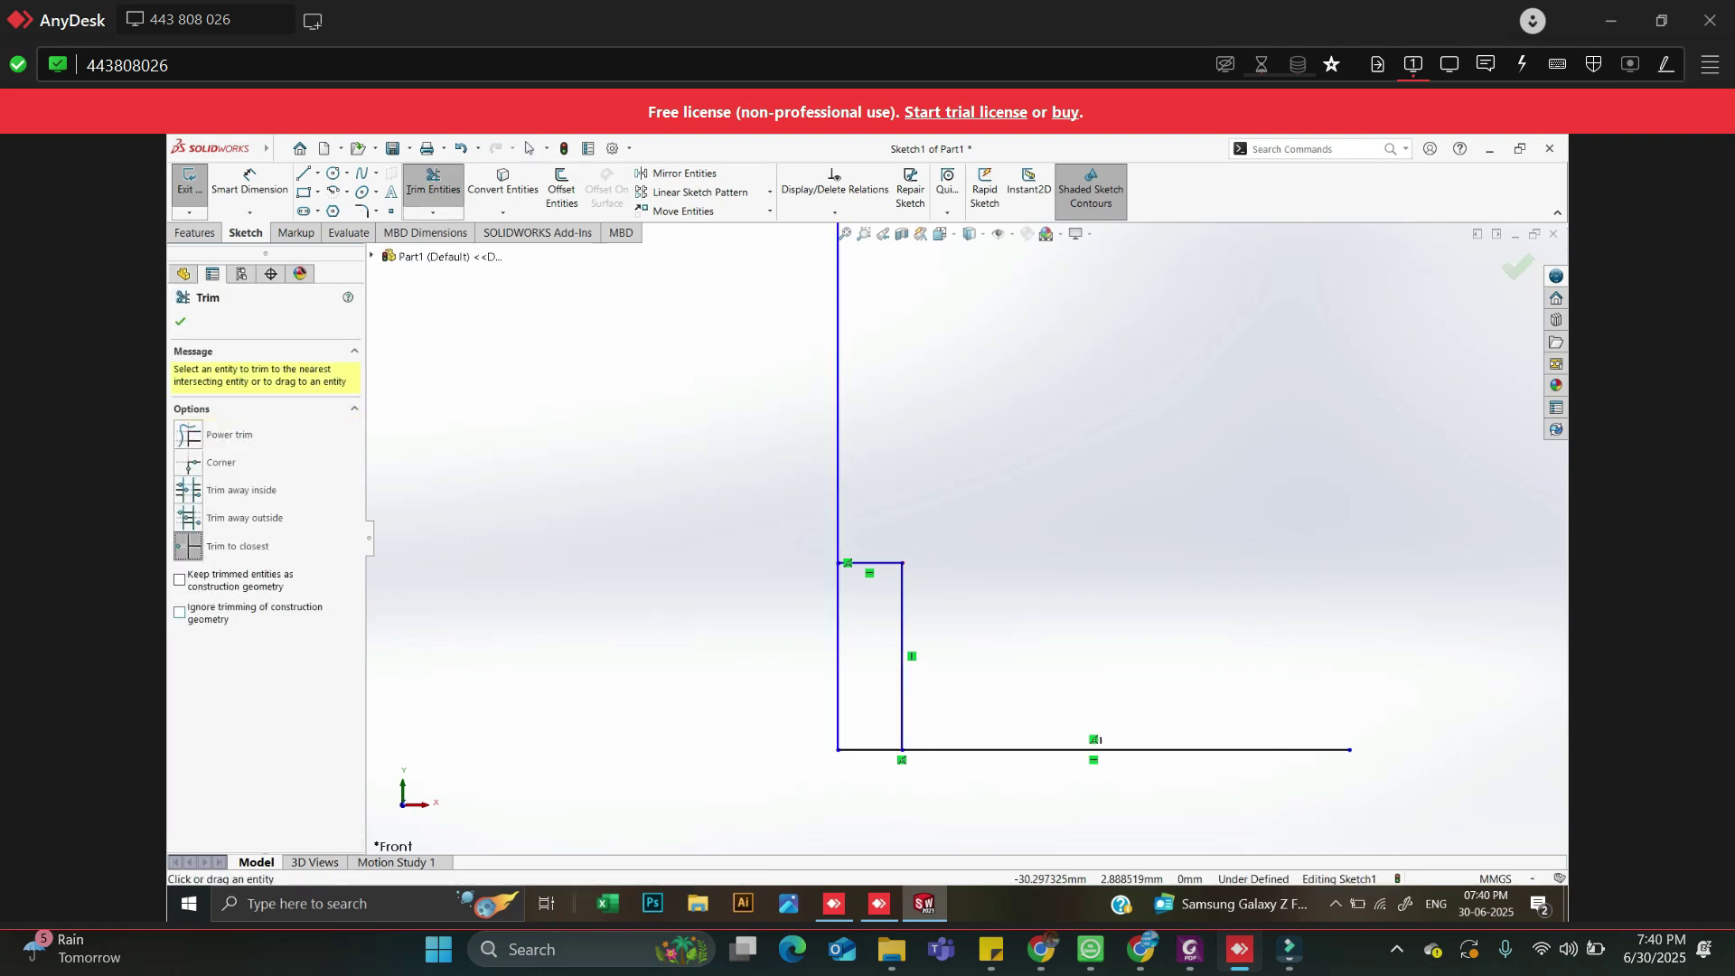
{"action": "left_click", "coordinate": [838, 657]}
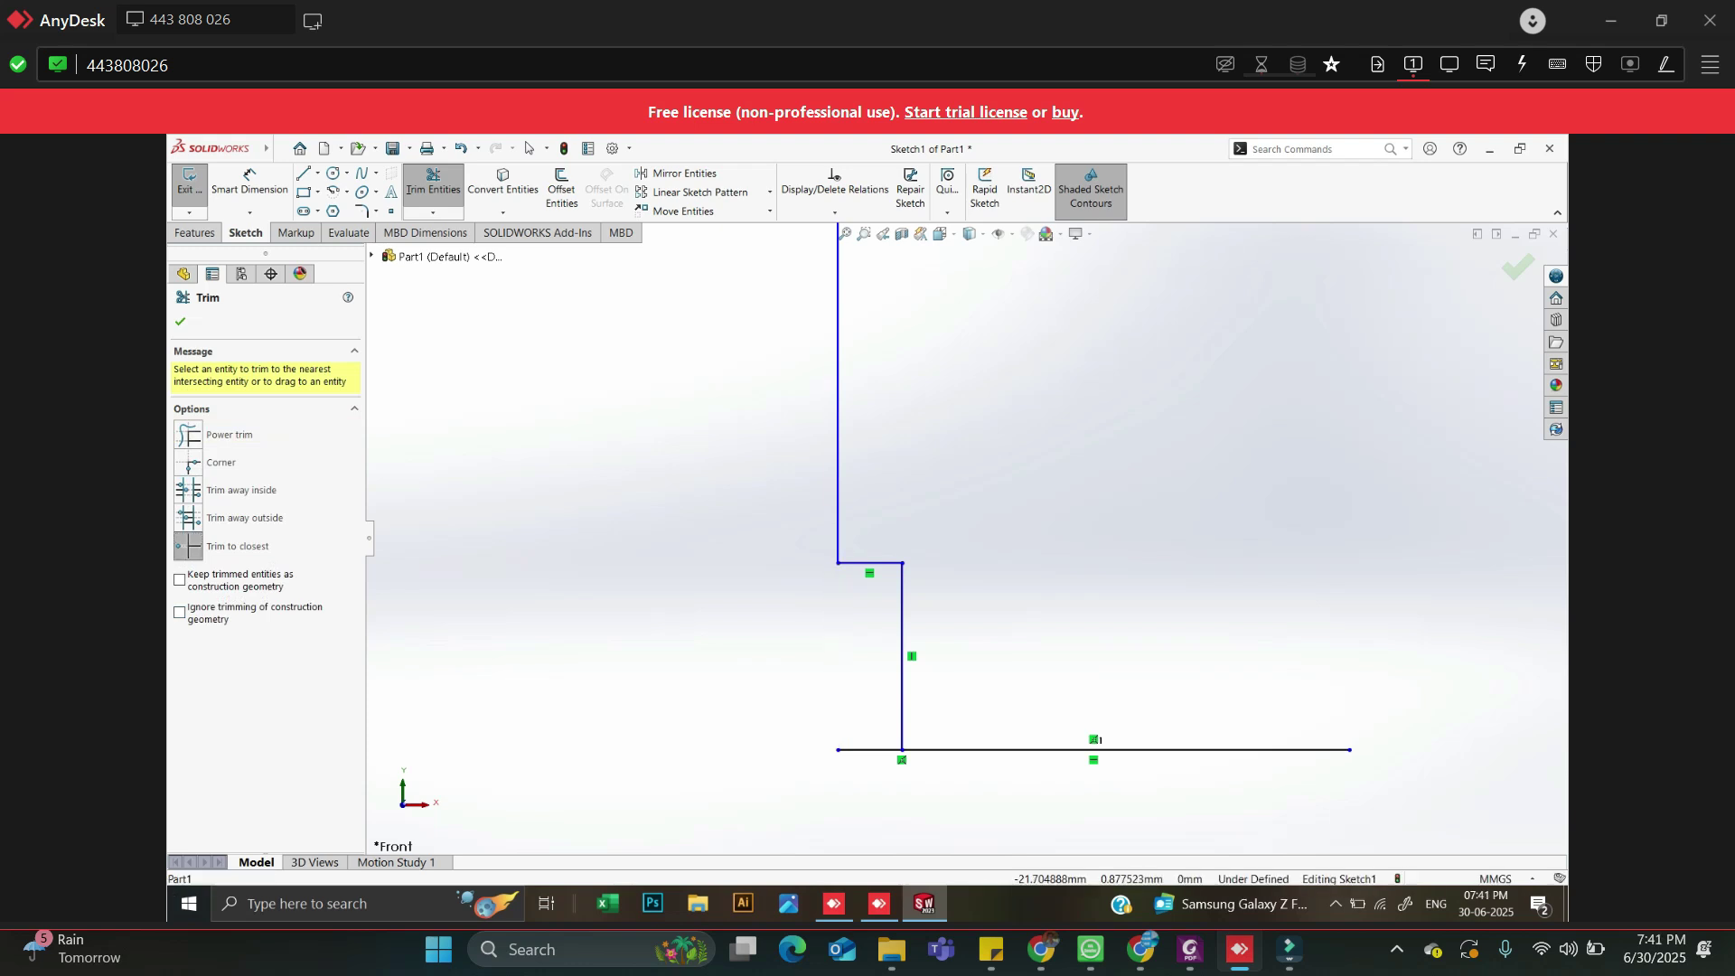
{"action": "left_click", "coordinate": [870, 749]}
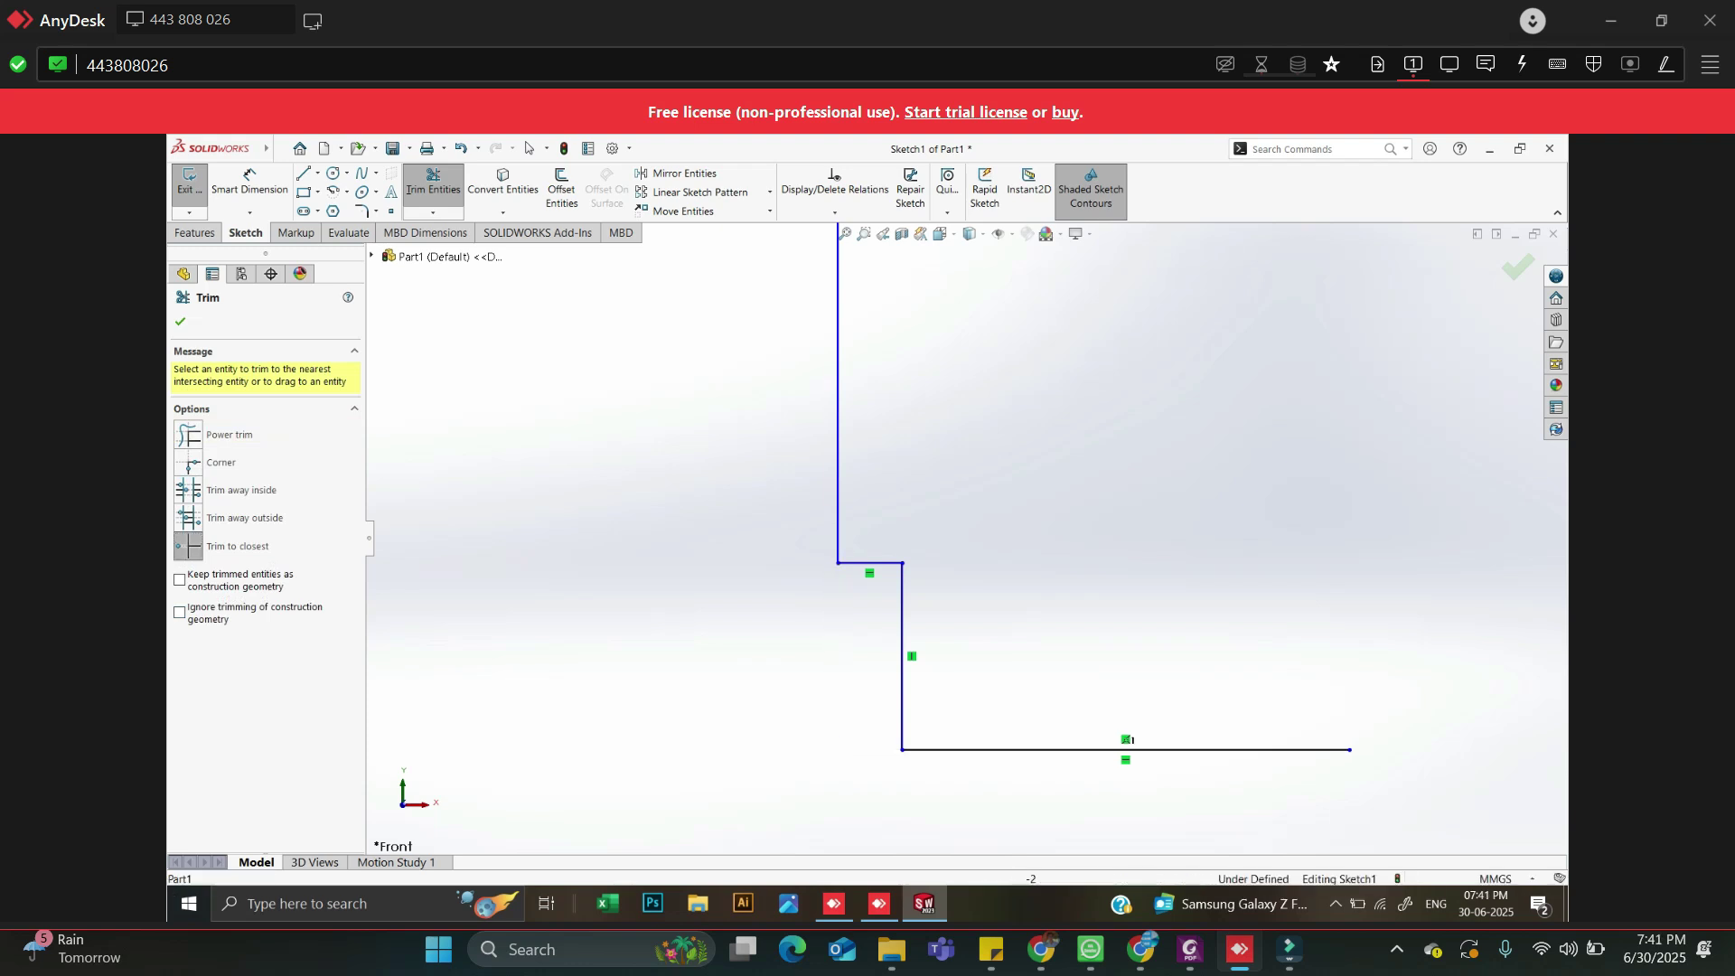
Dimension the small step's vertical edge as 4 mm and check the lower diameters in the PDF drawing
{"action": "left_click", "coordinate": [249, 185]}
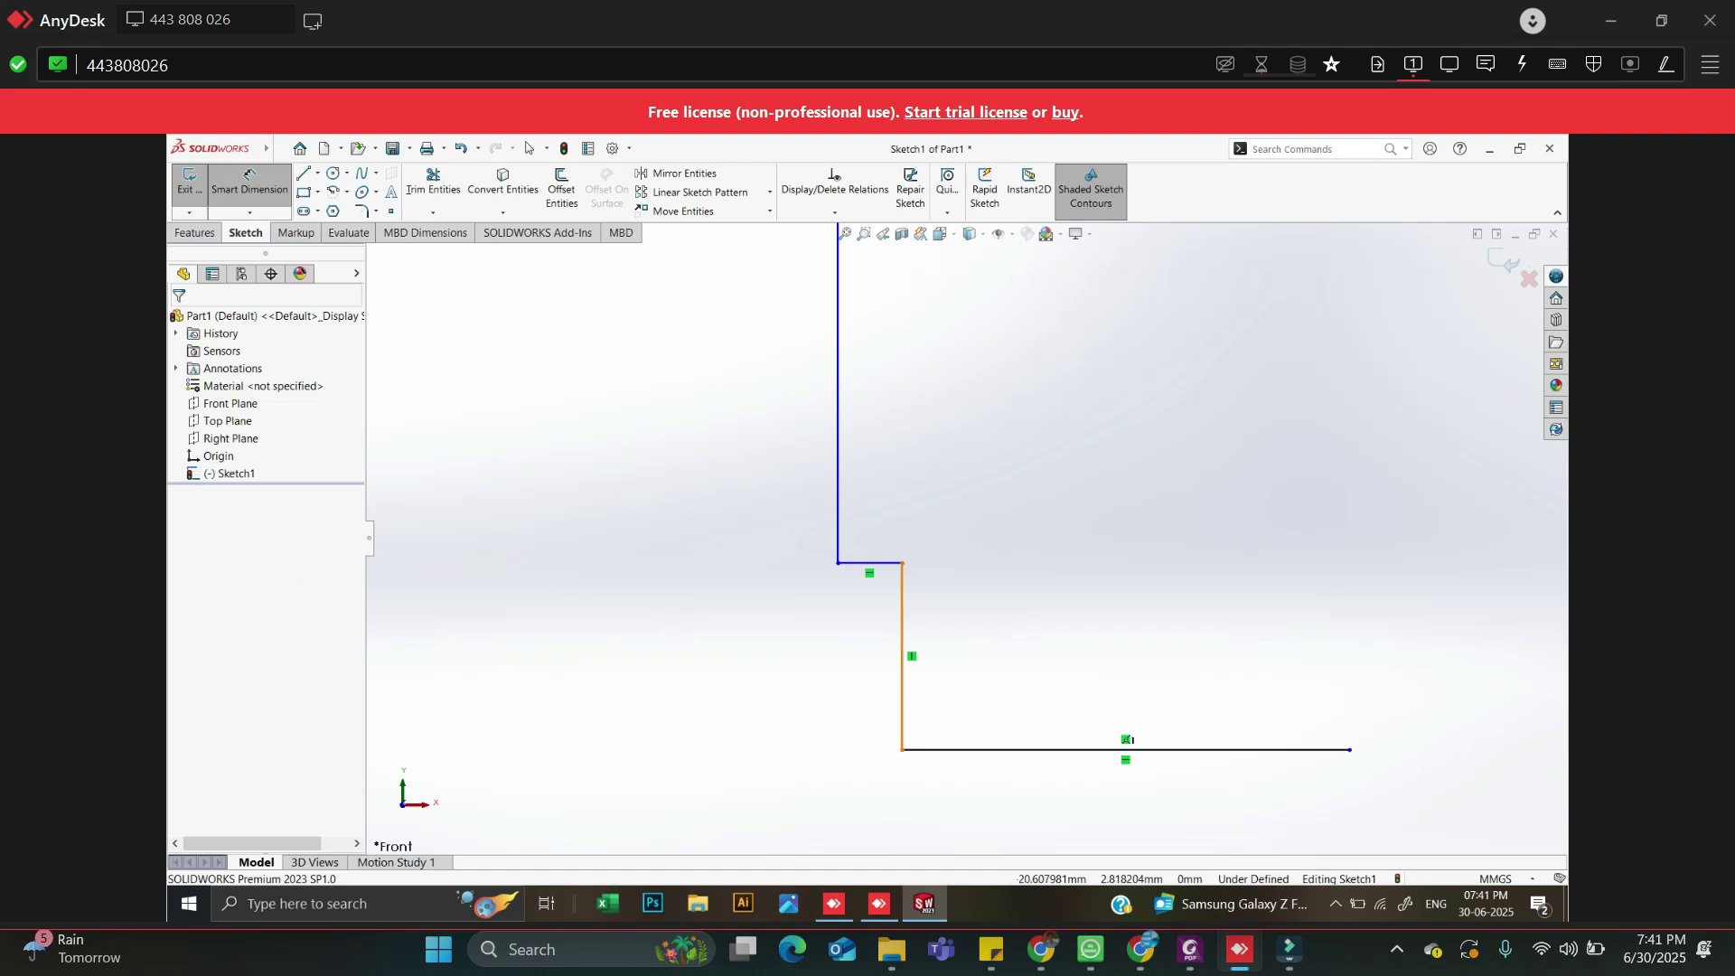
{"action": "left_click", "coordinate": [902, 656]}
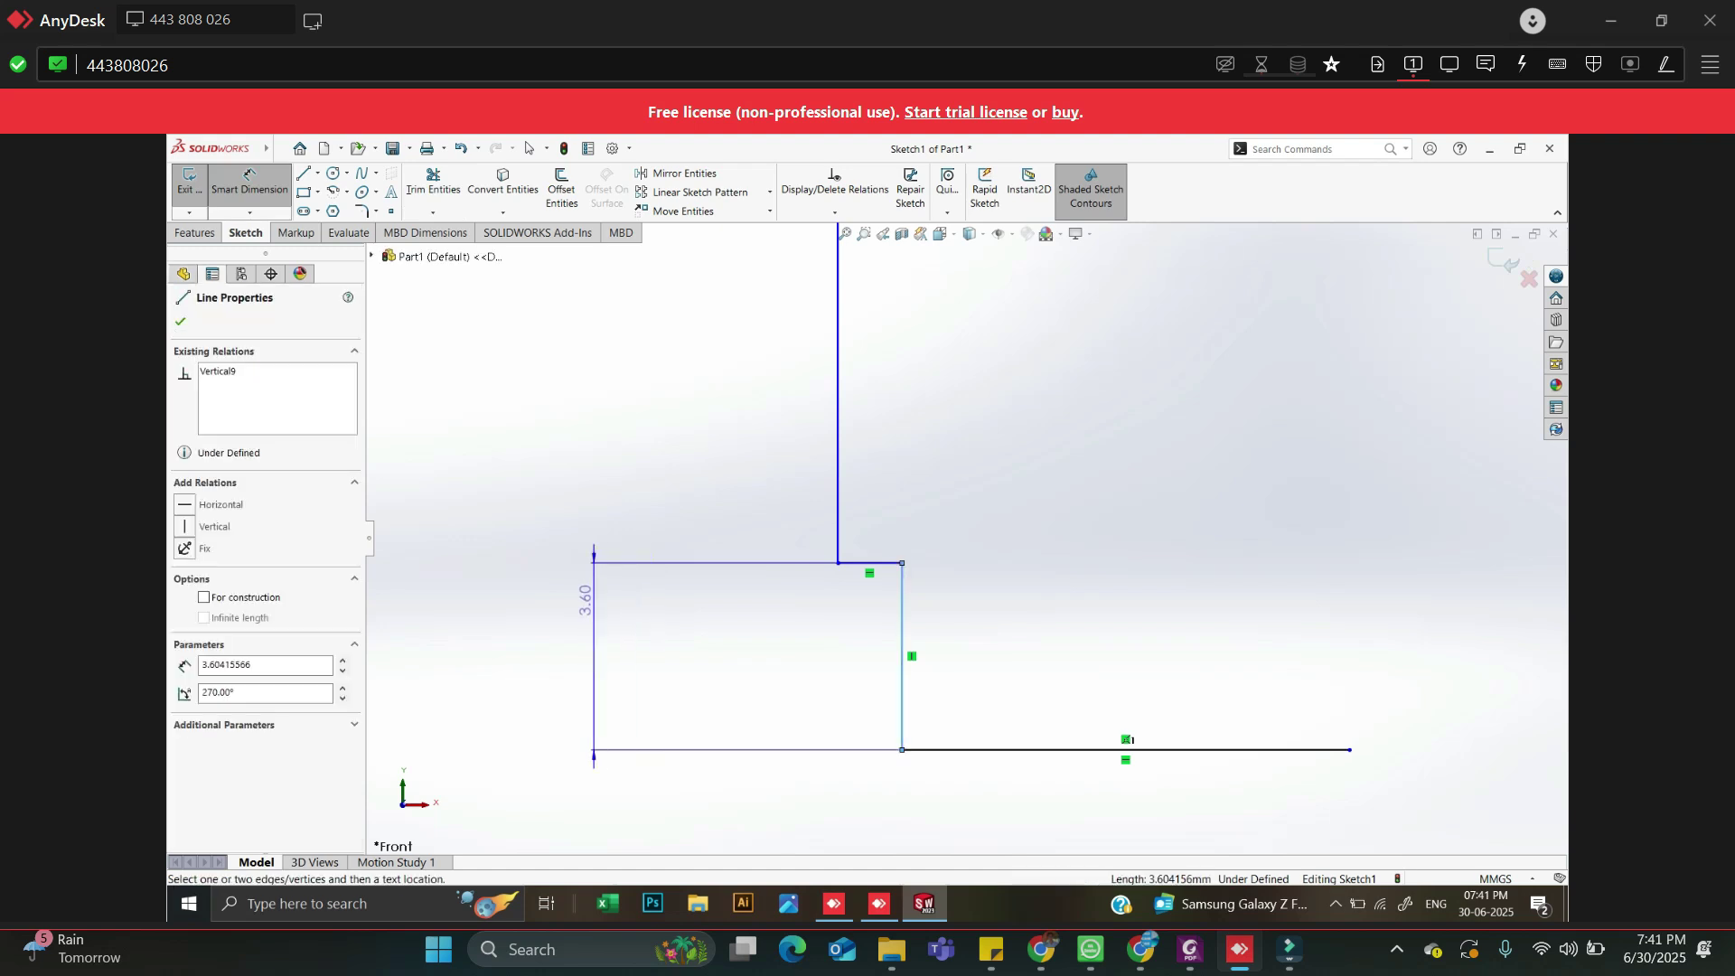
{"action": "left_click", "coordinate": [601, 655]}
{"action": "key", "text": "Return"}
{"action": "left_click", "coordinate": [1190, 949]}
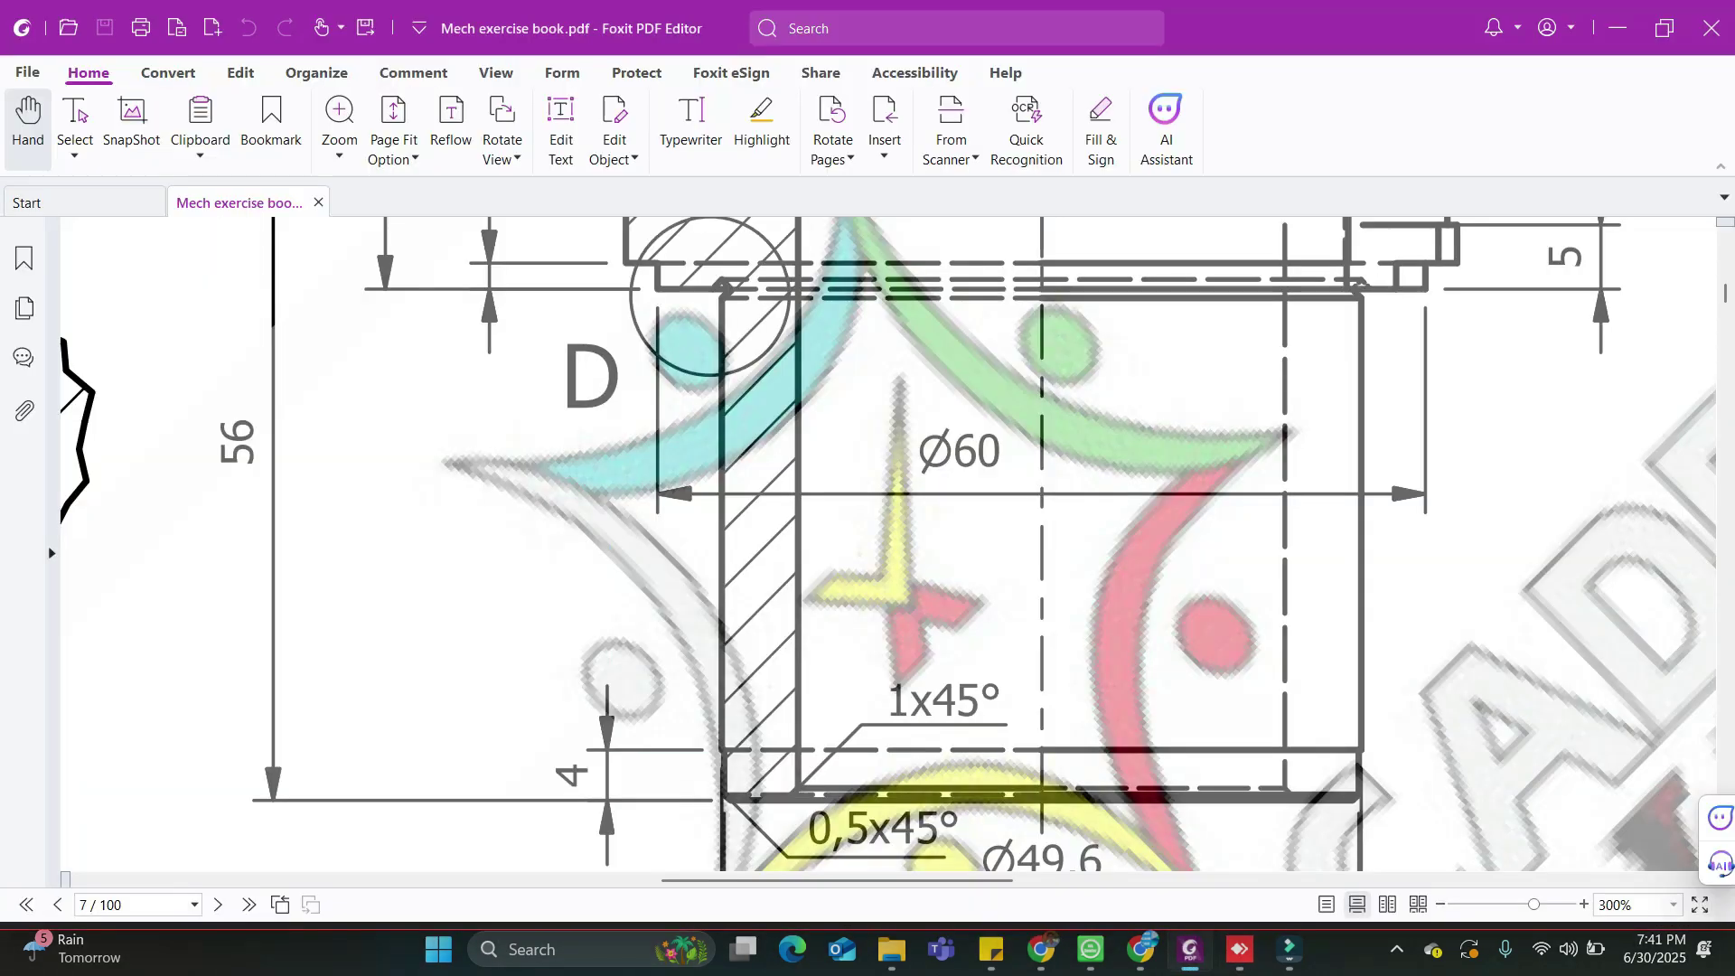
{"action": "scroll", "coordinate": [887, 545], "scroll_direction": "down", "scroll_amount": 3}
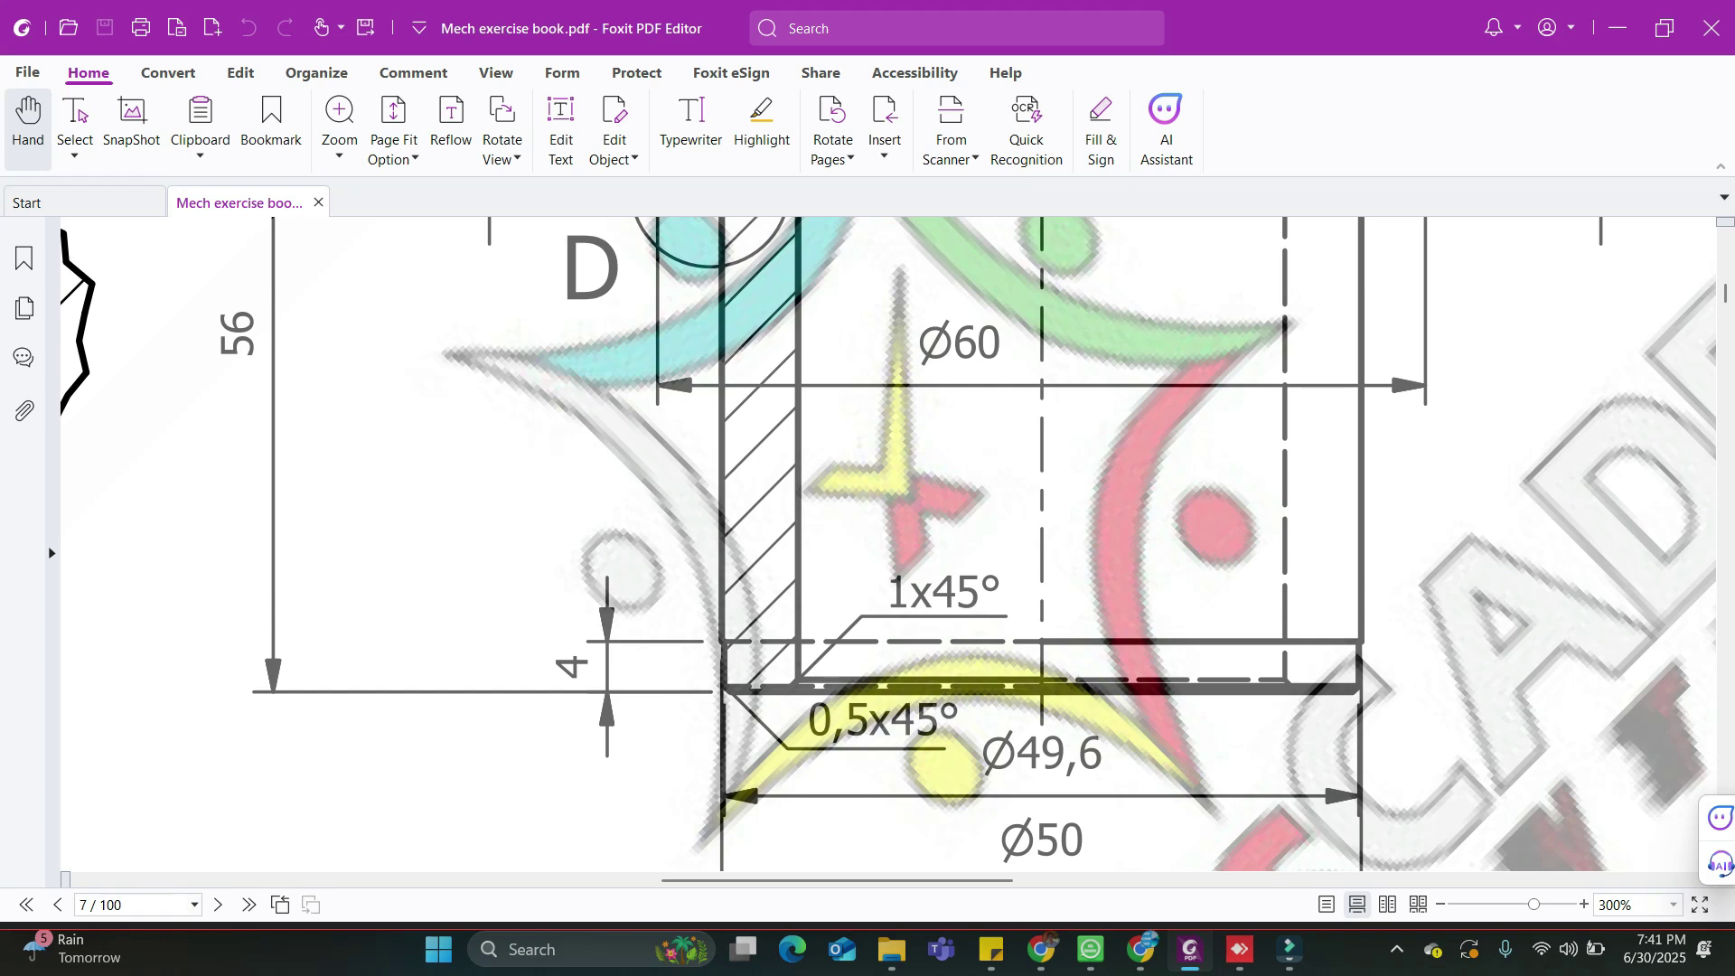
{"action": "key", "text": "alt+Tab"}
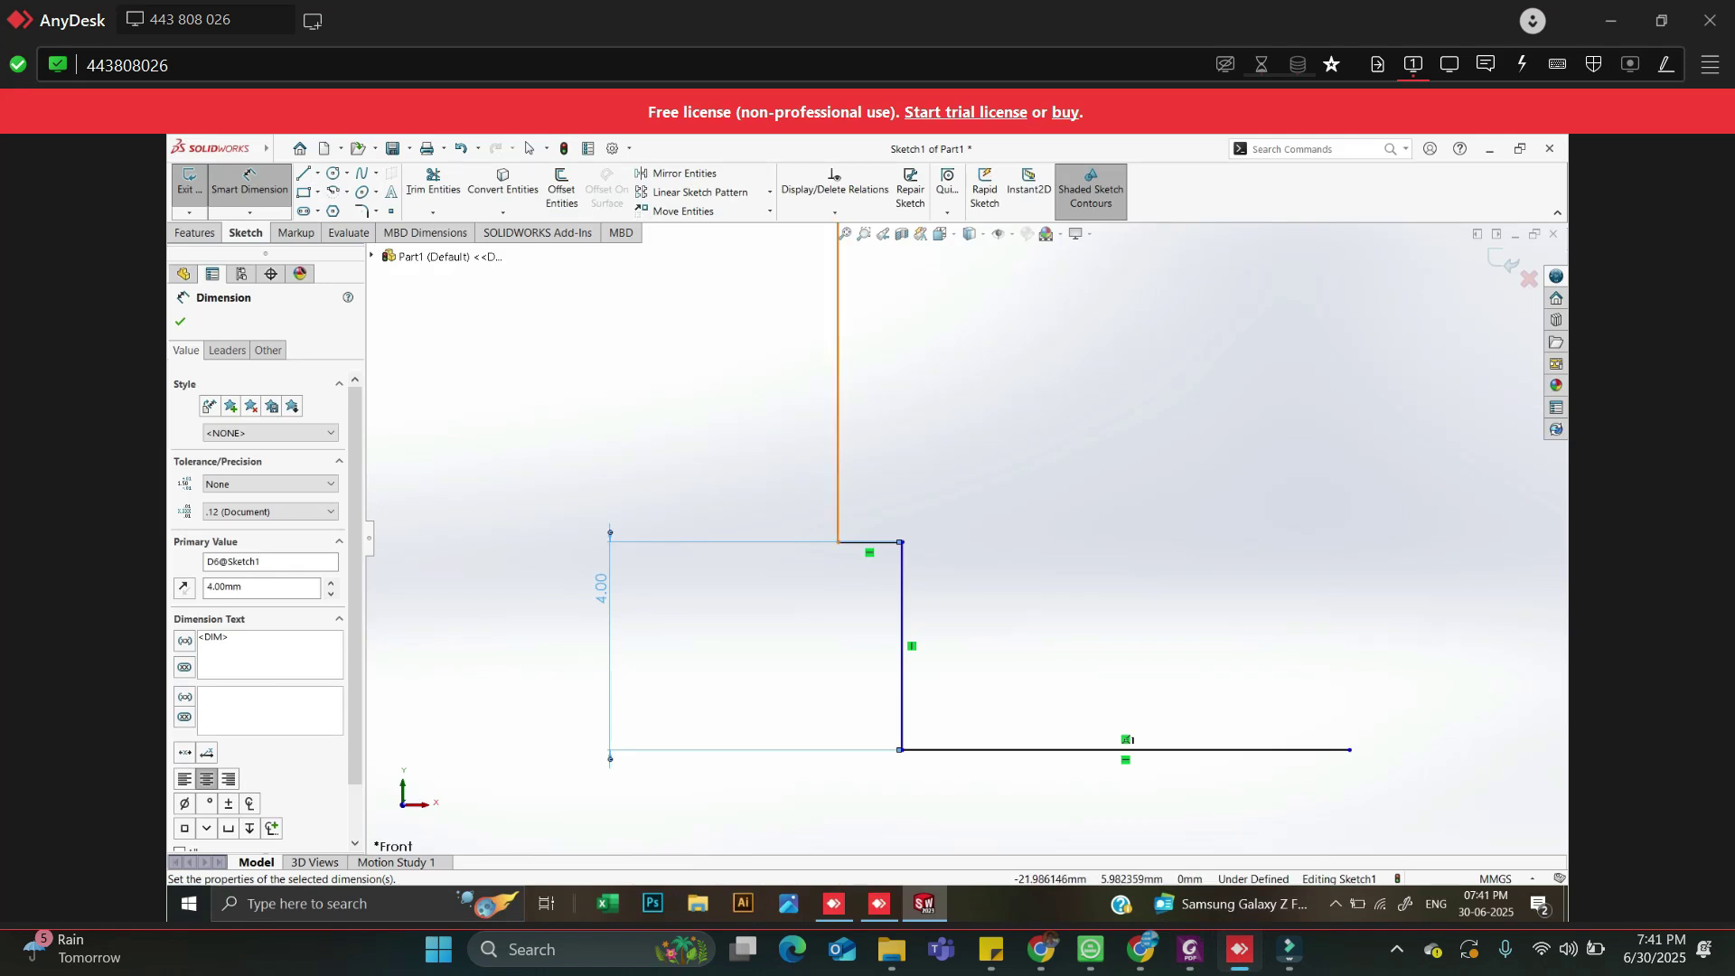
Dimension the long vertical edge 25 mm from the centerline
{"action": "left_click", "coordinate": [838, 439]}
{"action": "scroll", "coordinate": [841, 439], "scroll_direction": "up", "scroll_amount": 9}
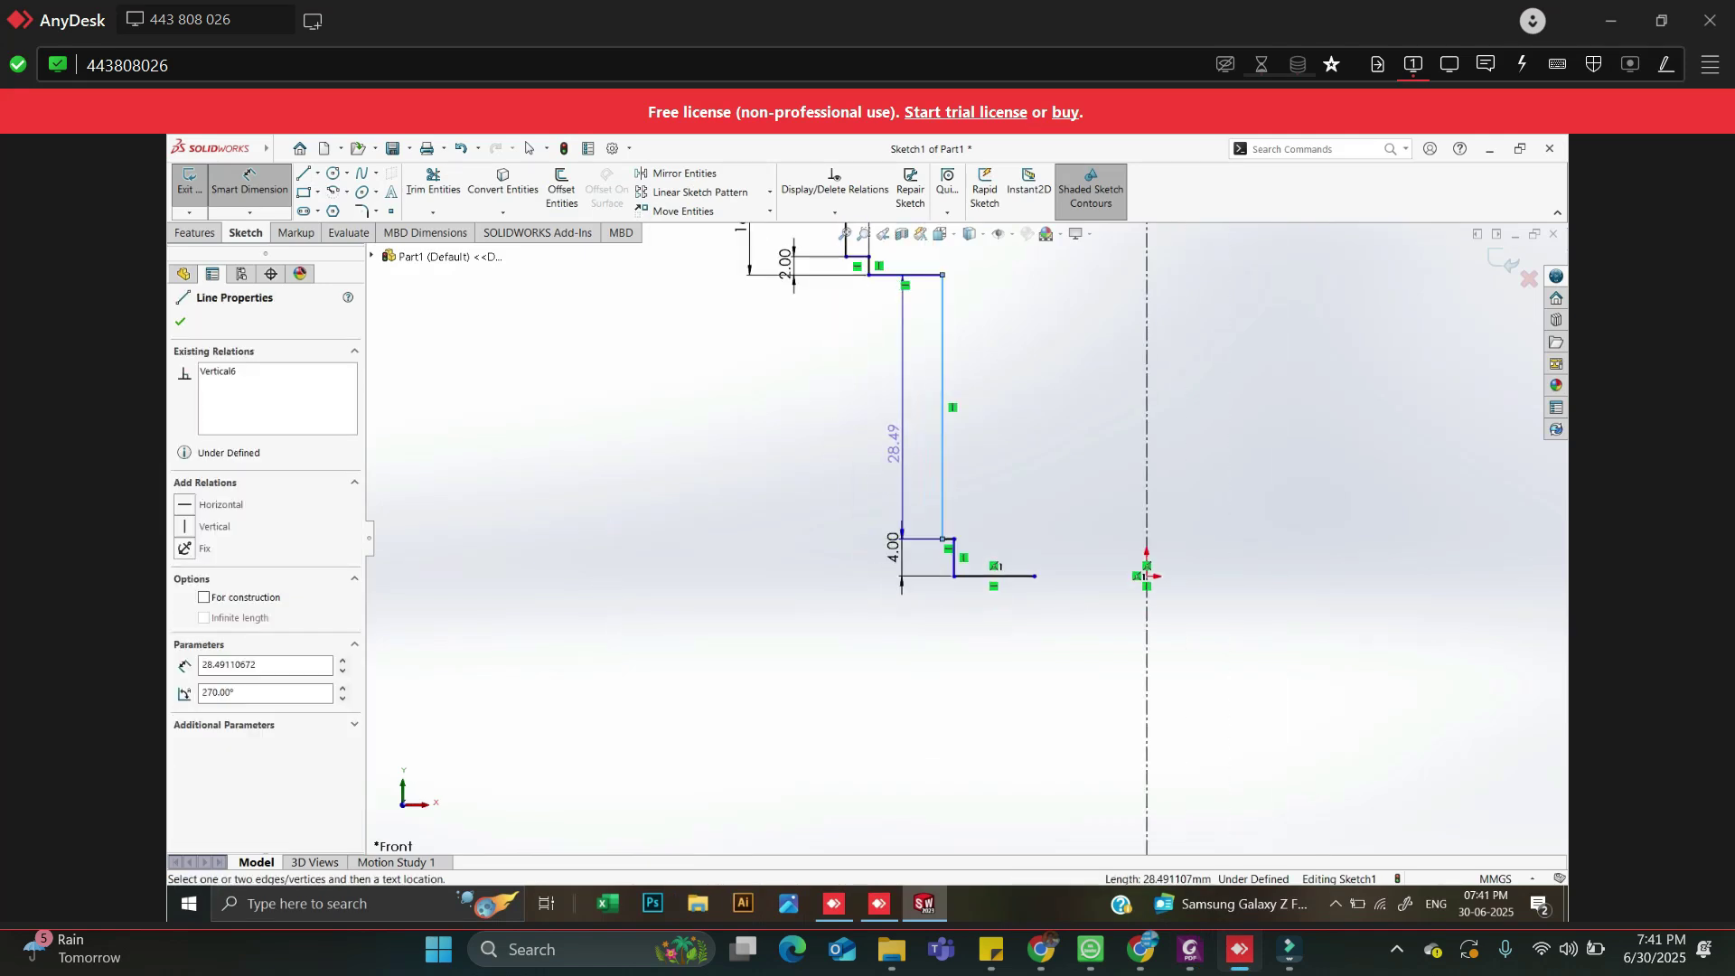
{"action": "left_click", "coordinate": [1146, 400]}
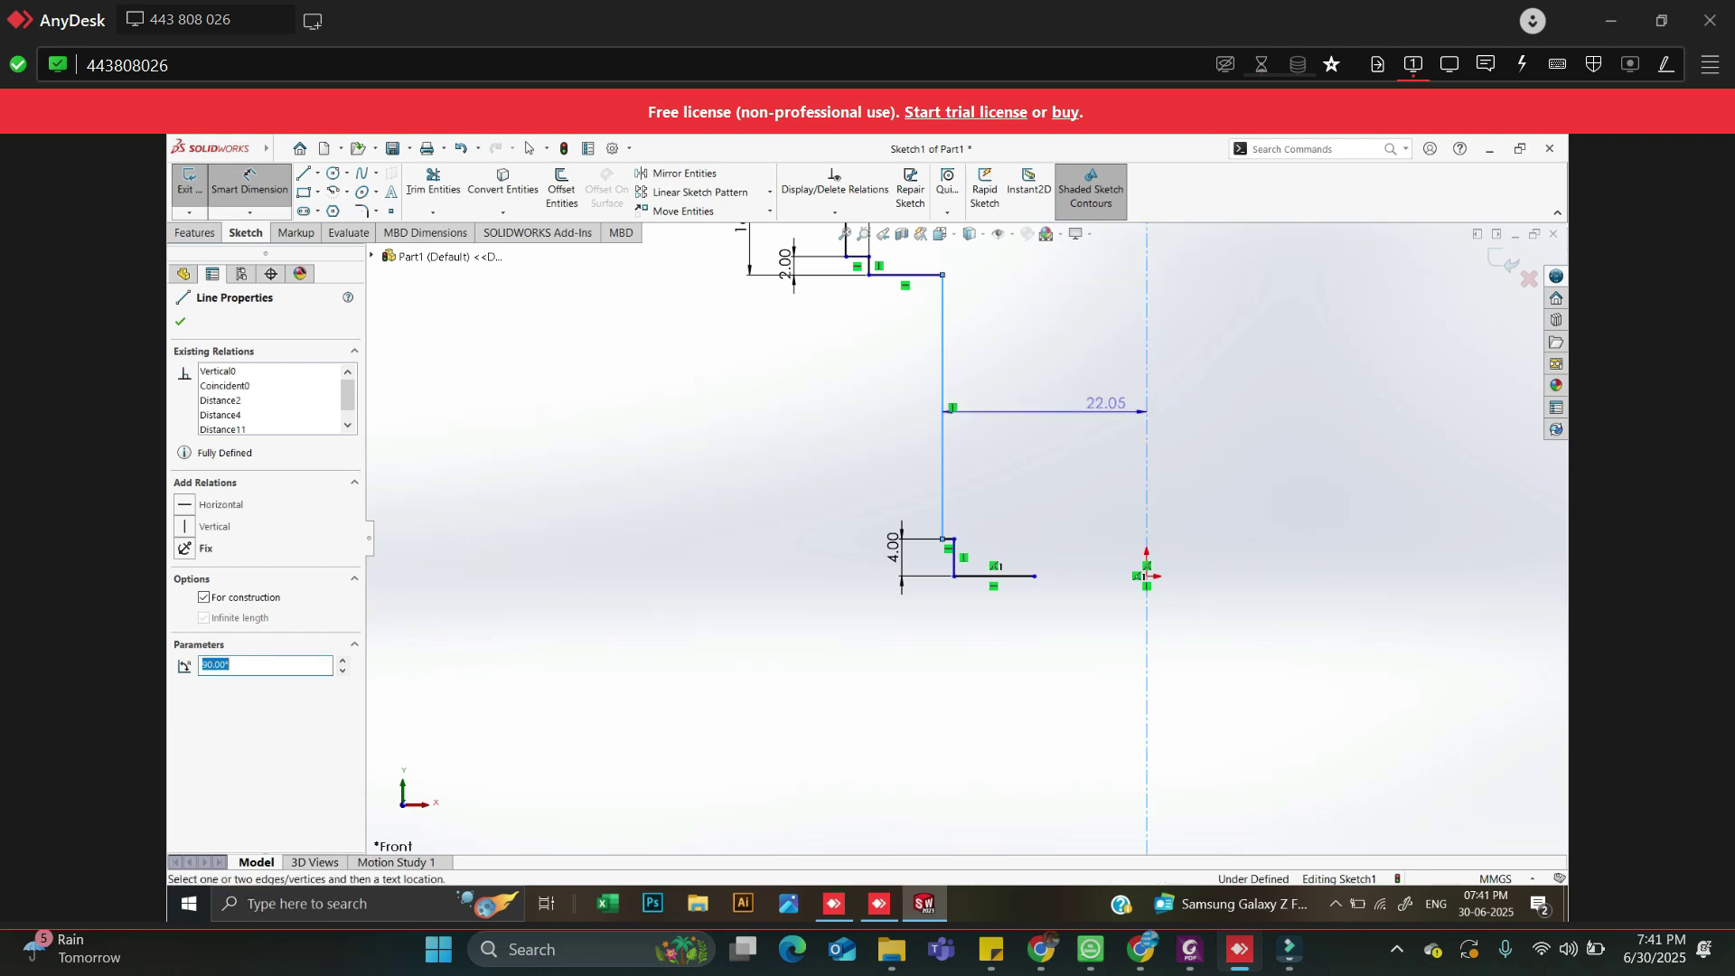
{"action": "left_click", "coordinate": [1080, 412]}
{"action": "double_click", "coordinate": [1080, 410]}
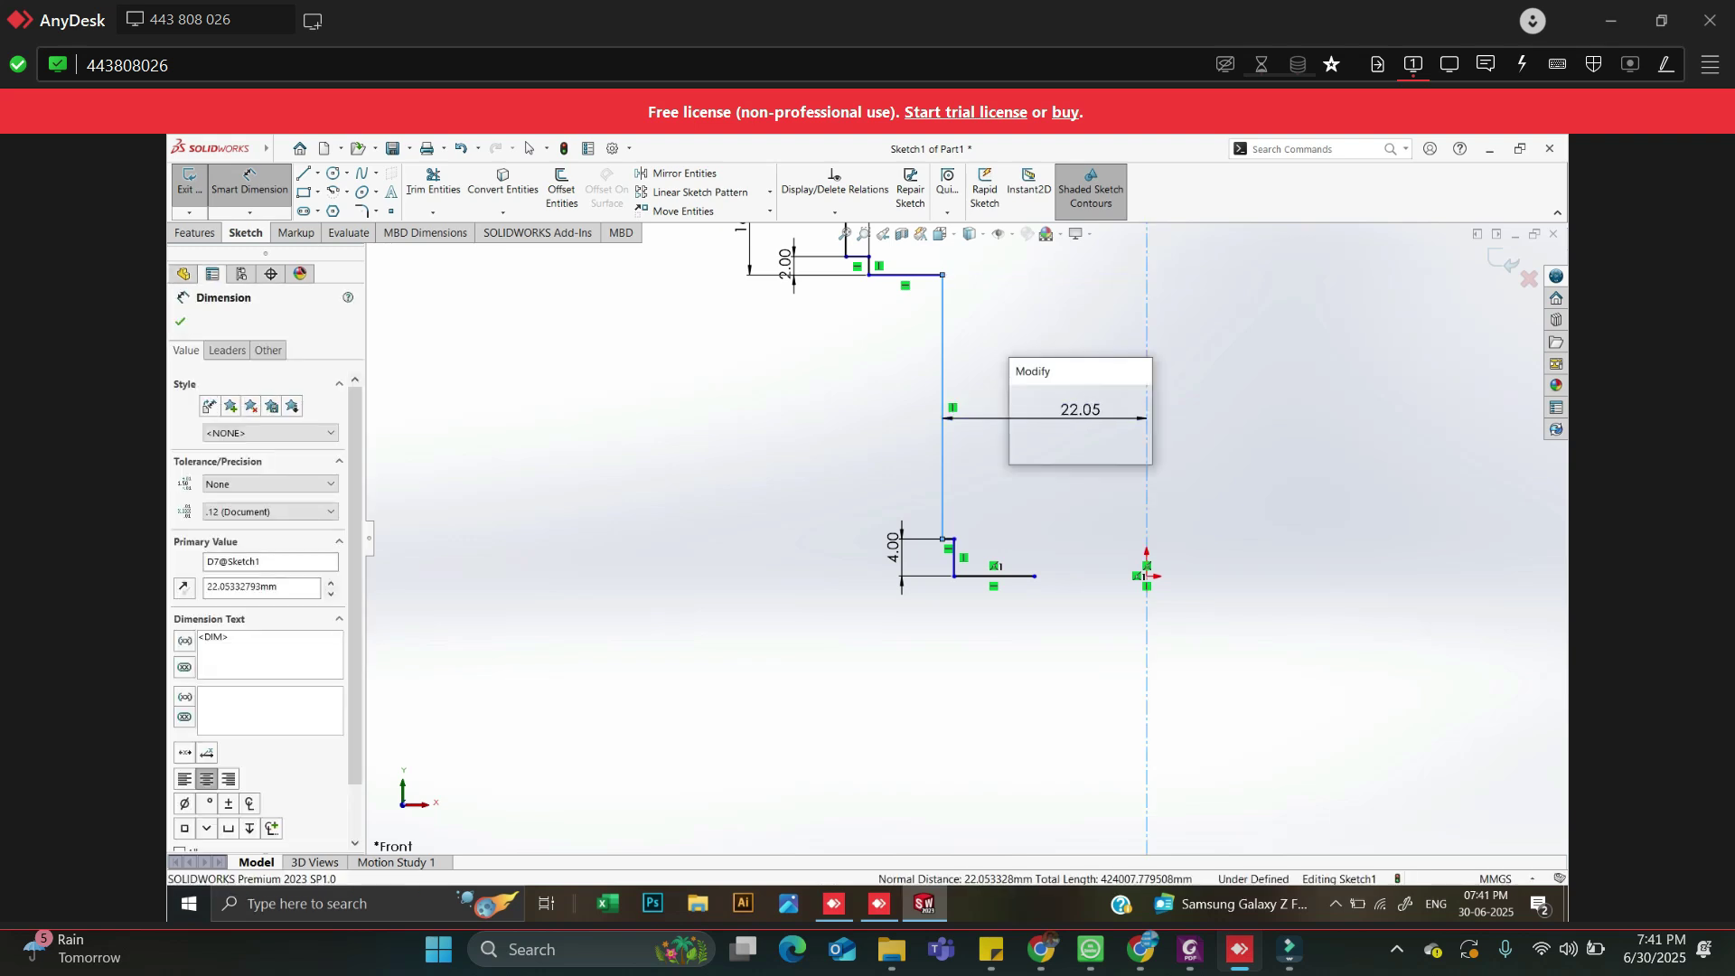
{"action": "type", "text": "25"}
{"action": "key", "text": "Return"}
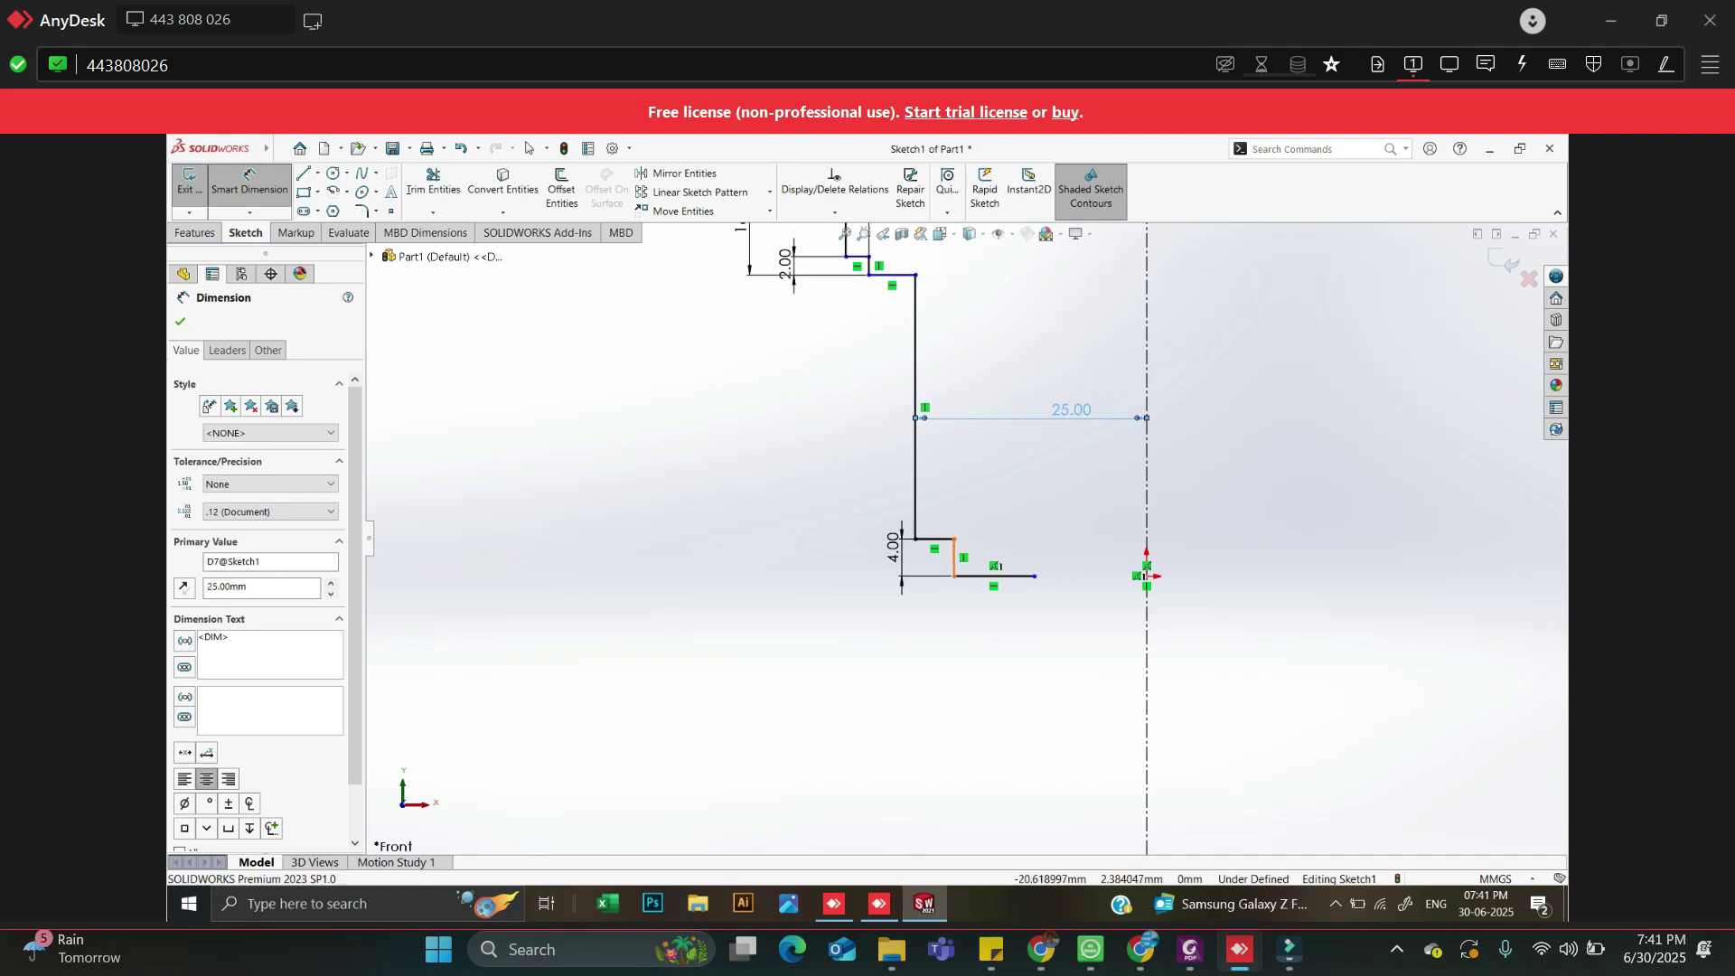
Dimension the small step's vertical edge at 49.6/2 mm from the centerline
{"action": "left_click", "coordinate": [955, 558]}
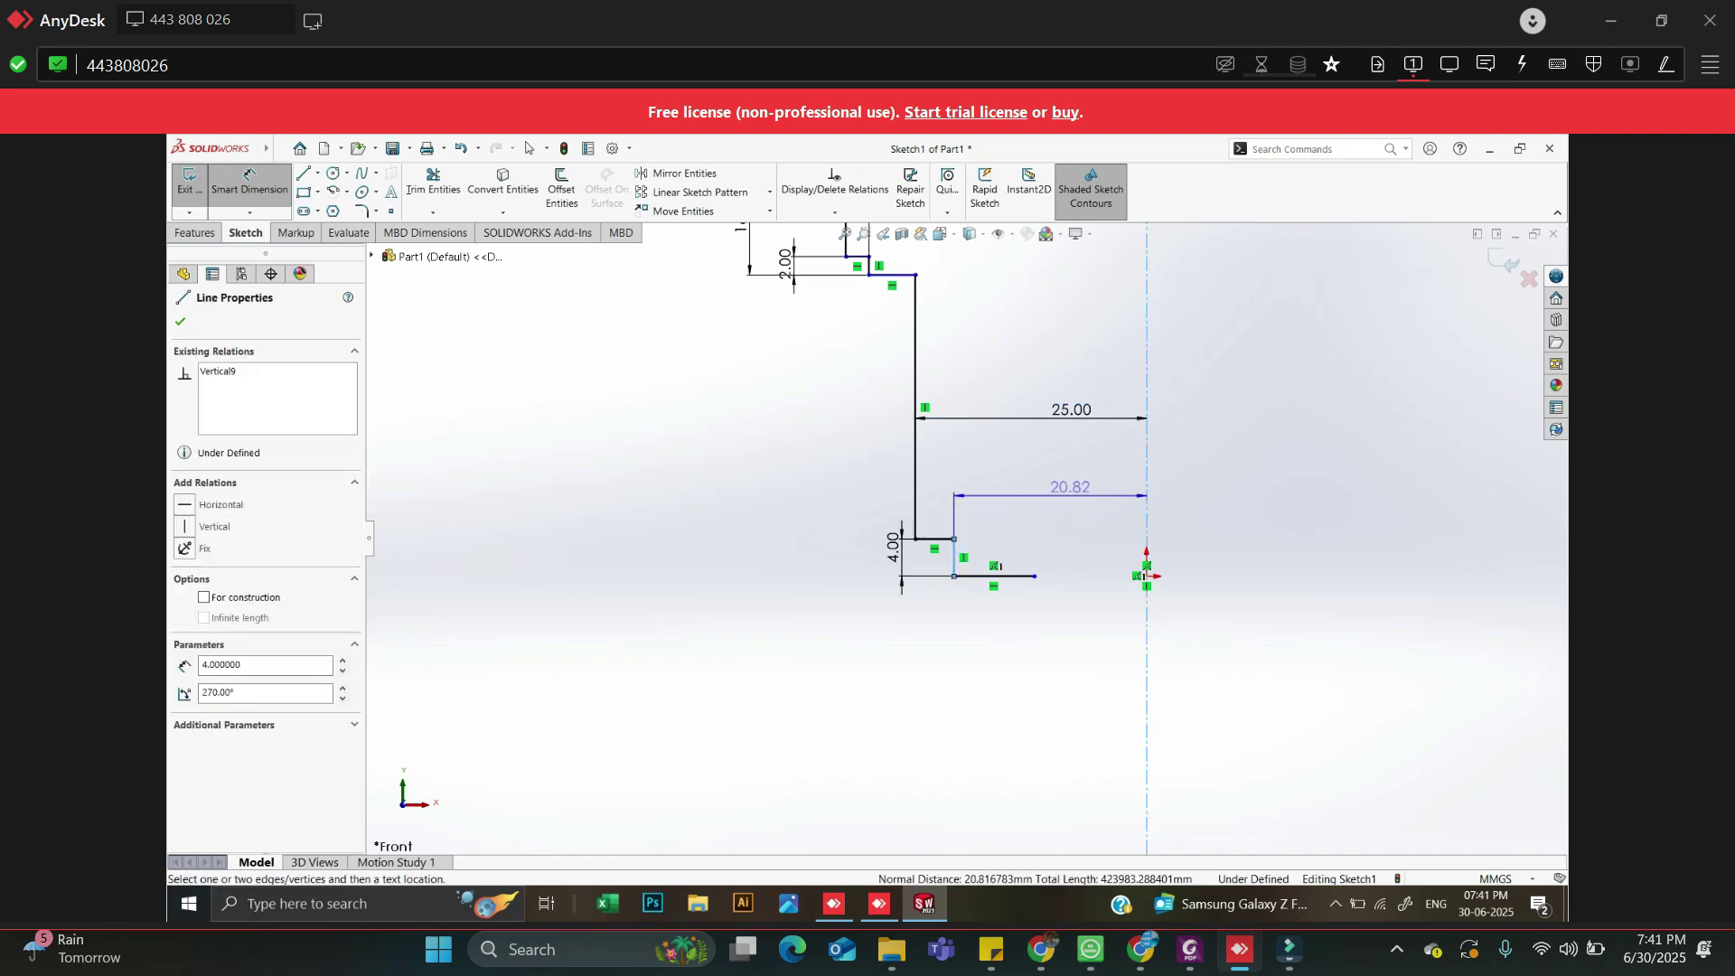
{"action": "left_click", "coordinate": [1070, 495]}
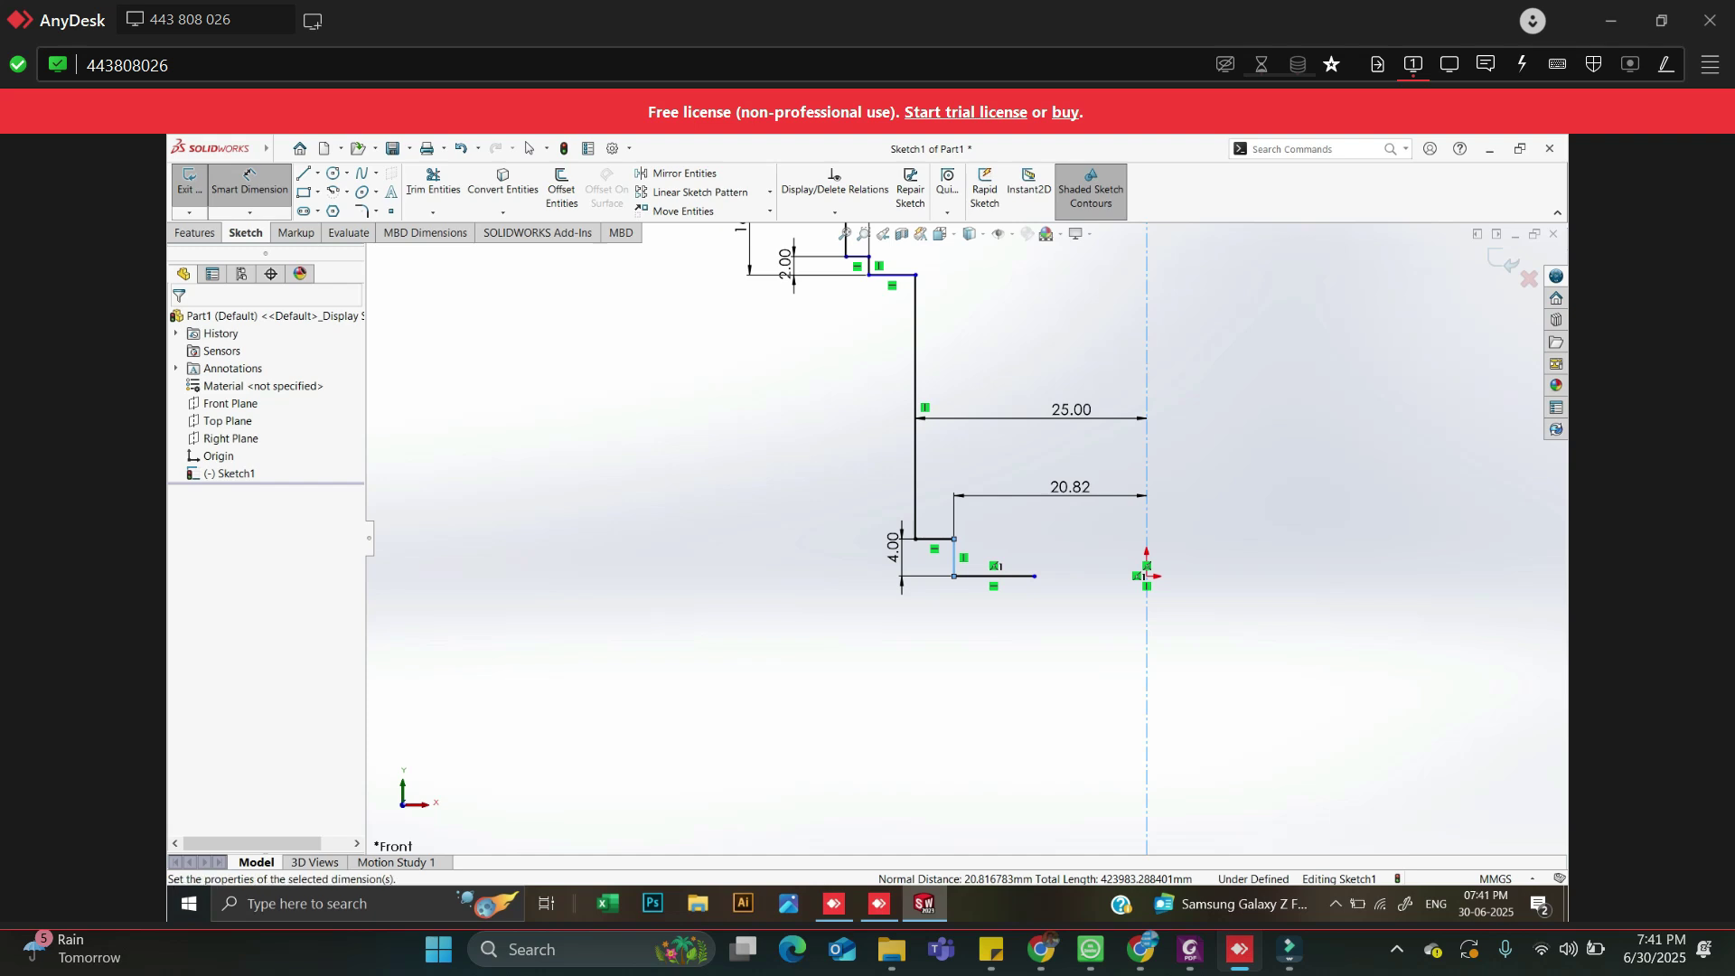
{"action": "type", "text": "49.6/2"}
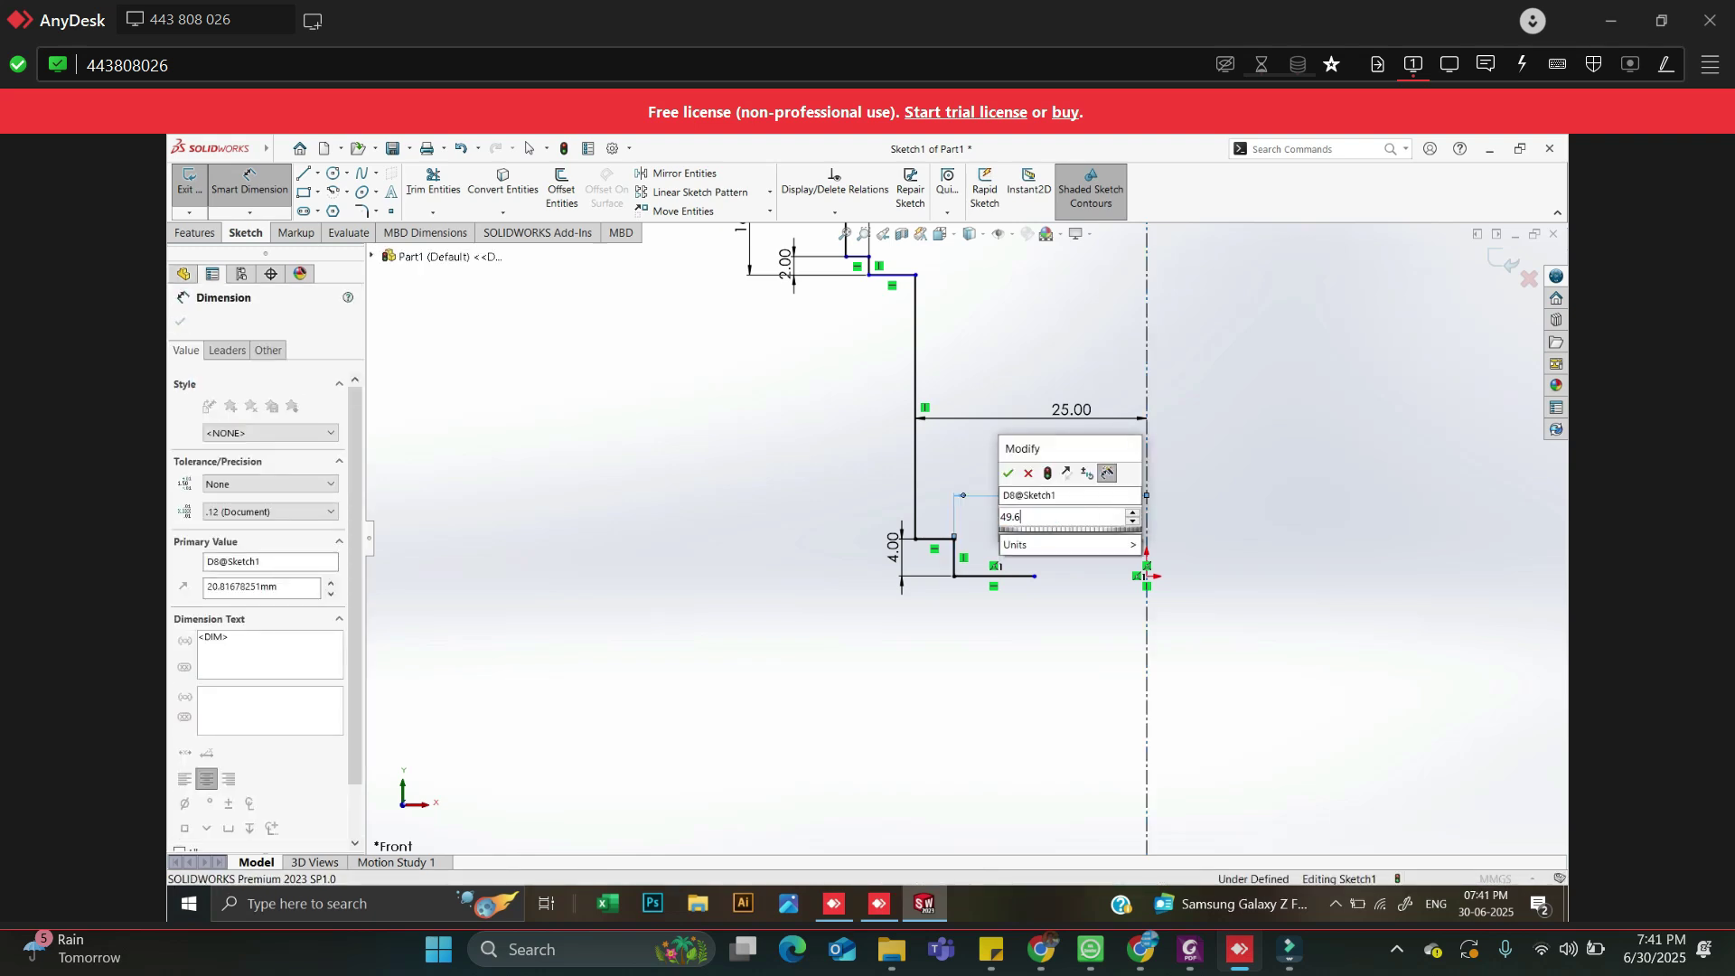
{"action": "key", "text": "Return"}
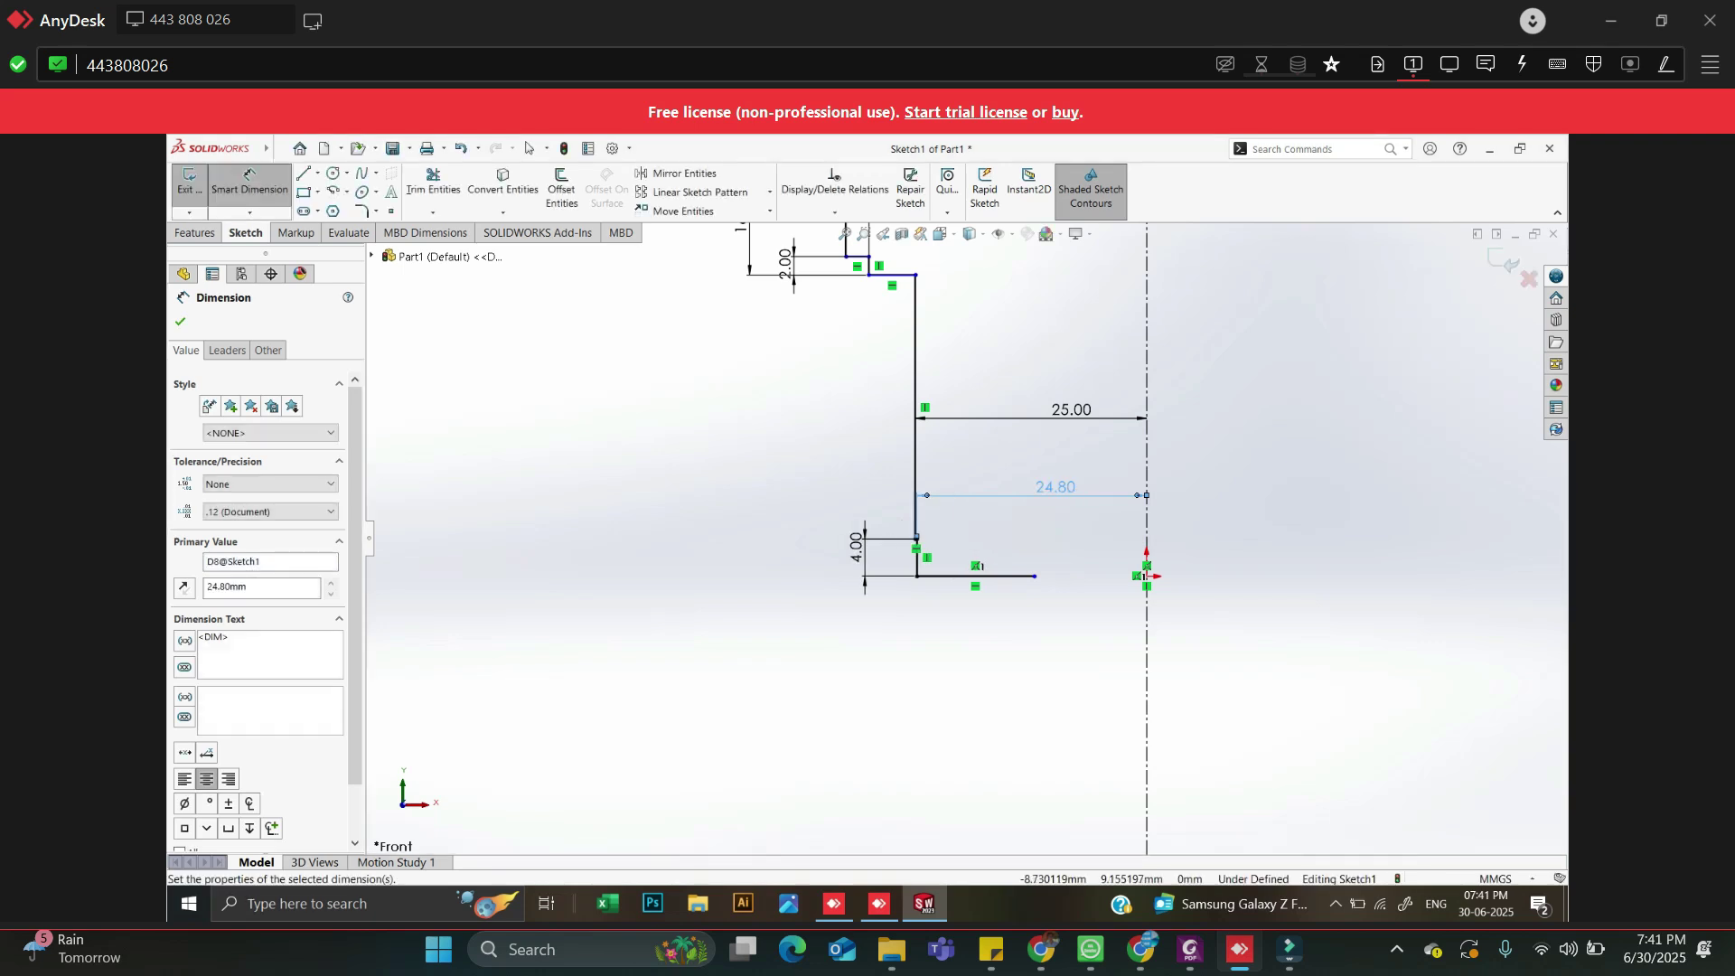
Add a horizontal construction centerline of infinite length through the origin
{"action": "scroll", "coordinate": [1017, 427], "scroll_direction": "down", "scroll_amount": 3}
{"action": "scroll", "coordinate": [994, 415], "scroll_direction": "up", "scroll_amount": 2}
{"action": "scroll", "coordinate": [956, 294], "scroll_direction": "down", "scroll_amount": 1}
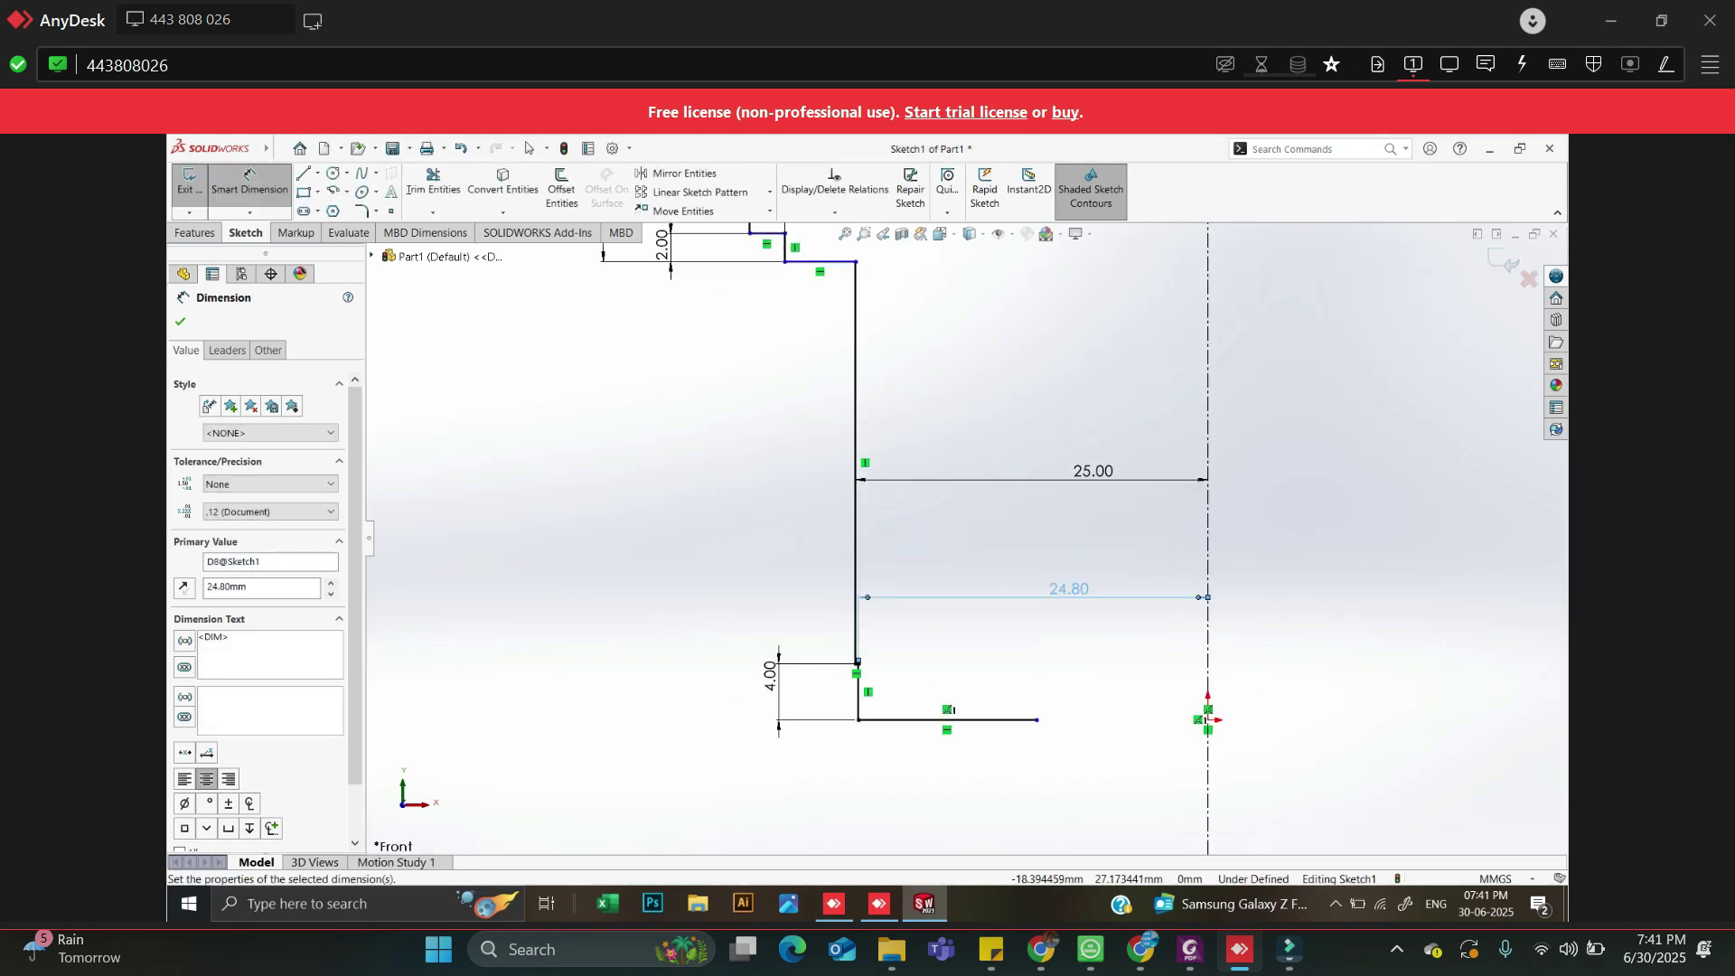
{"action": "scroll", "coordinate": [945, 297], "scroll_direction": "up", "scroll_amount": 1}
{"action": "scroll", "coordinate": [970, 533], "scroll_direction": "up", "scroll_amount": 1}
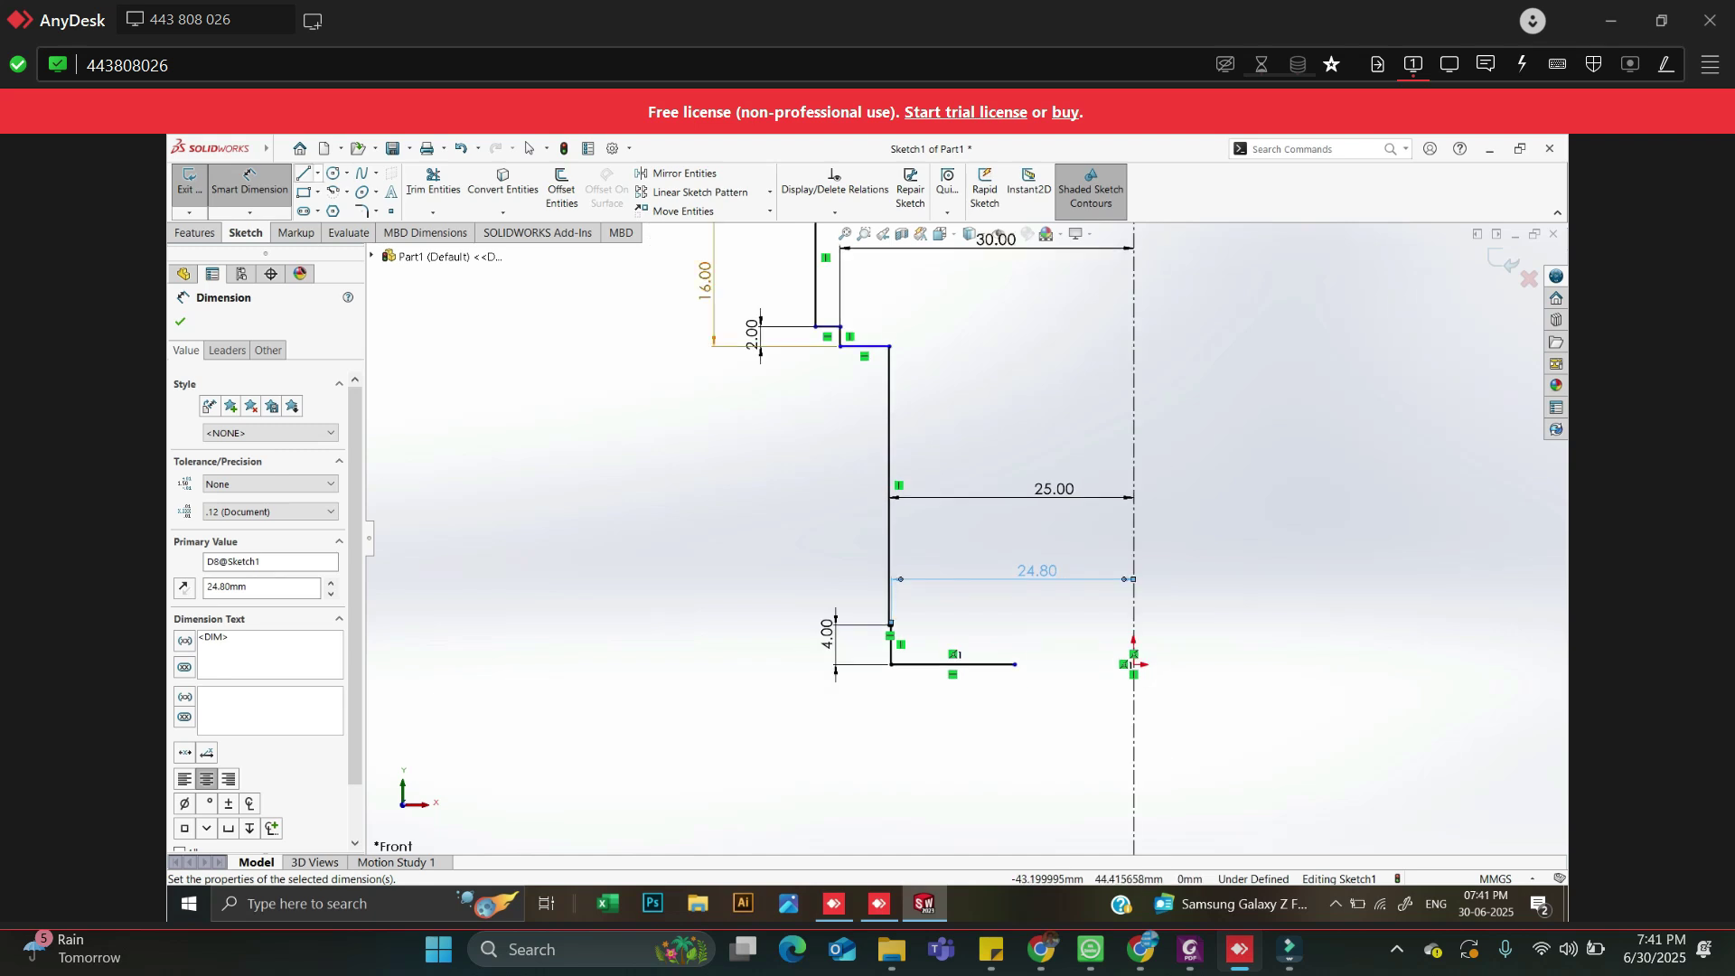
{"action": "left_click", "coordinate": [318, 174]}
{"action": "left_click", "coordinate": [352, 212]}
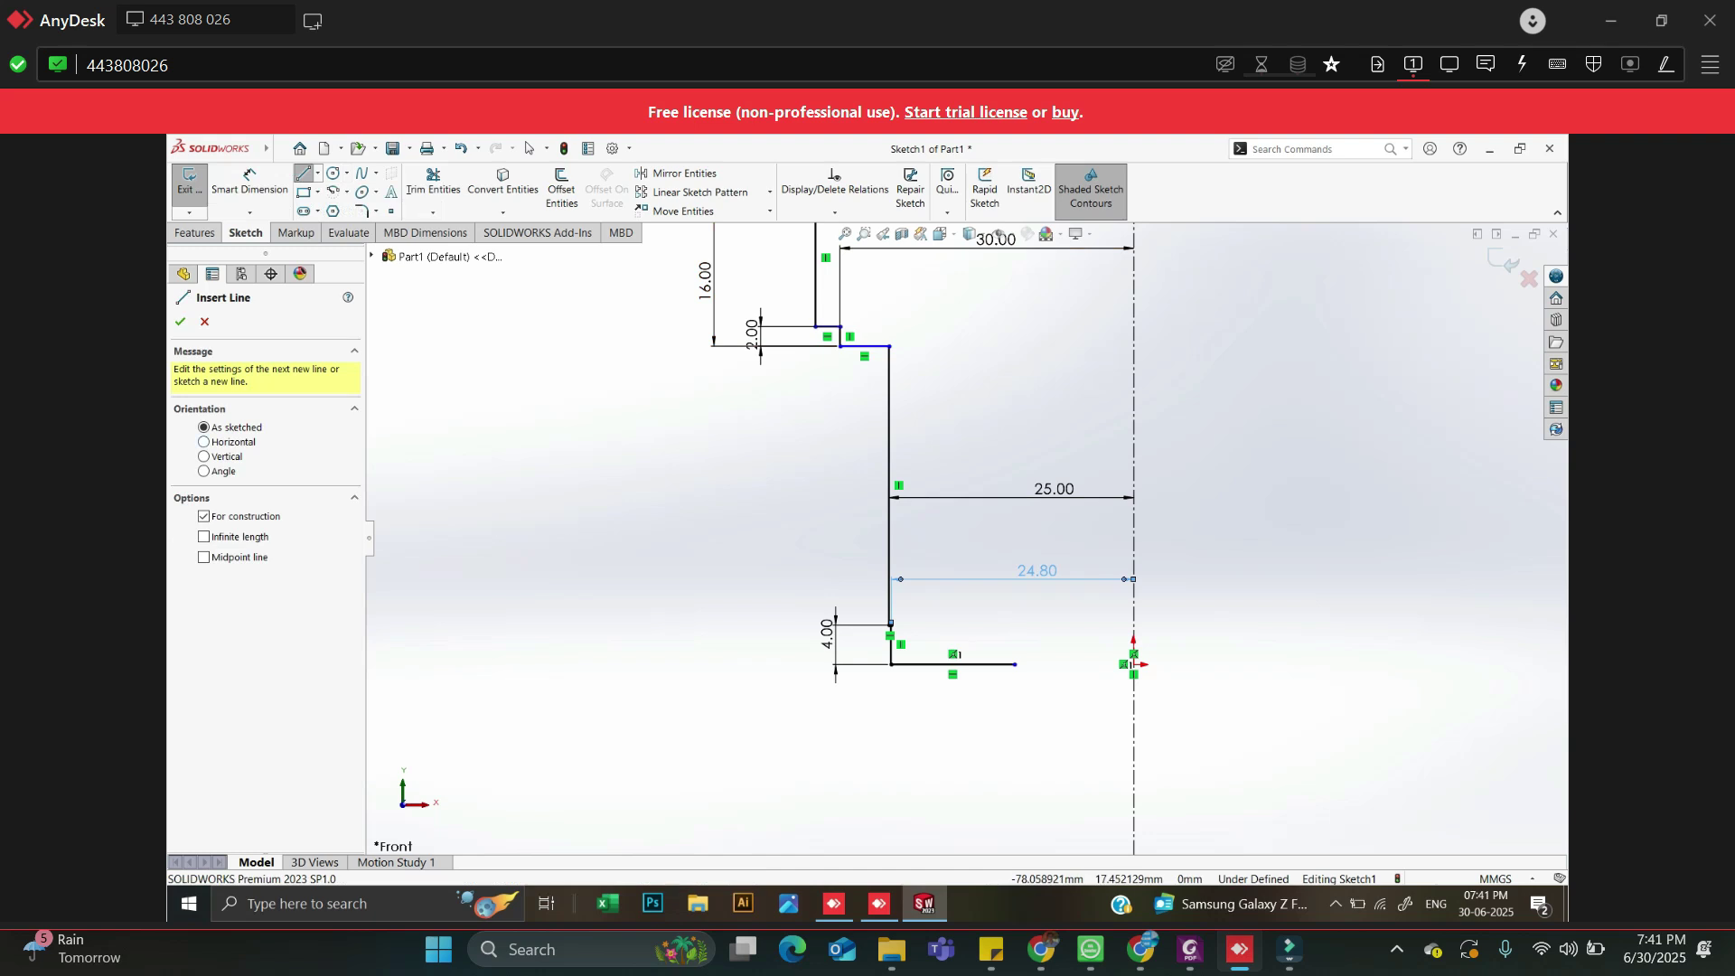
{"action": "left_click", "coordinate": [204, 442]}
{"action": "left_click", "coordinate": [205, 536]}
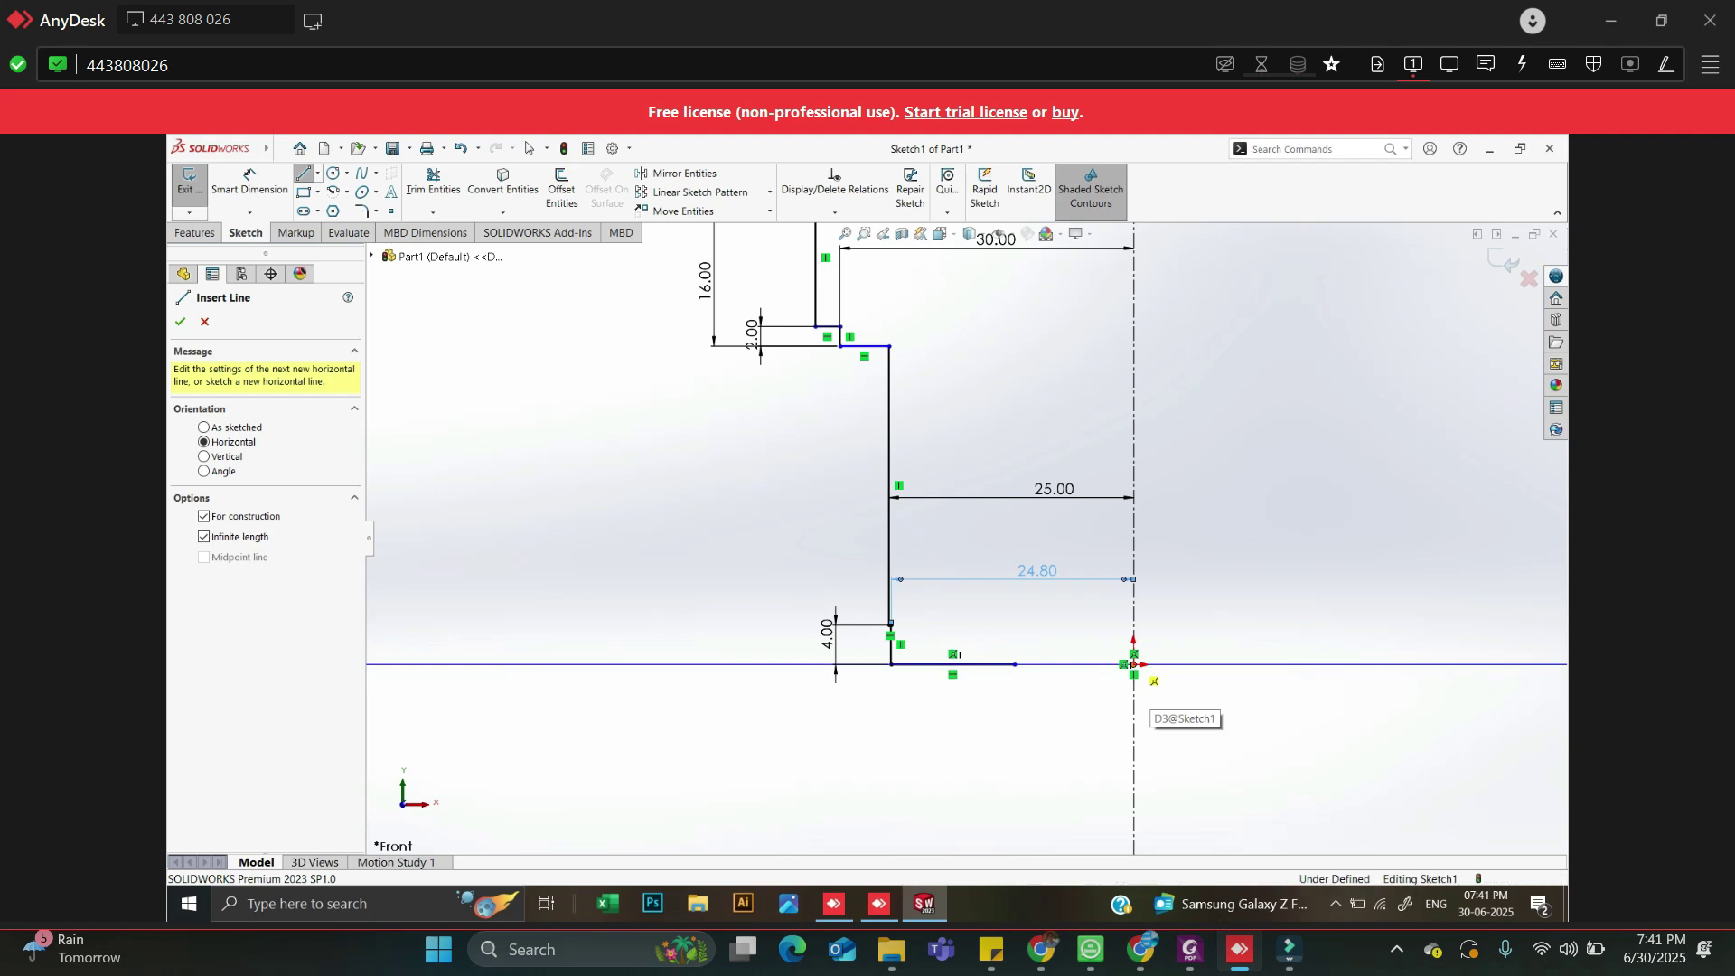
{"action": "left_click", "coordinate": [1131, 666]}
{"action": "scroll", "coordinate": [1121, 672], "scroll_direction": "up", "scroll_amount": 2}
{"action": "key", "text": "Escape"}
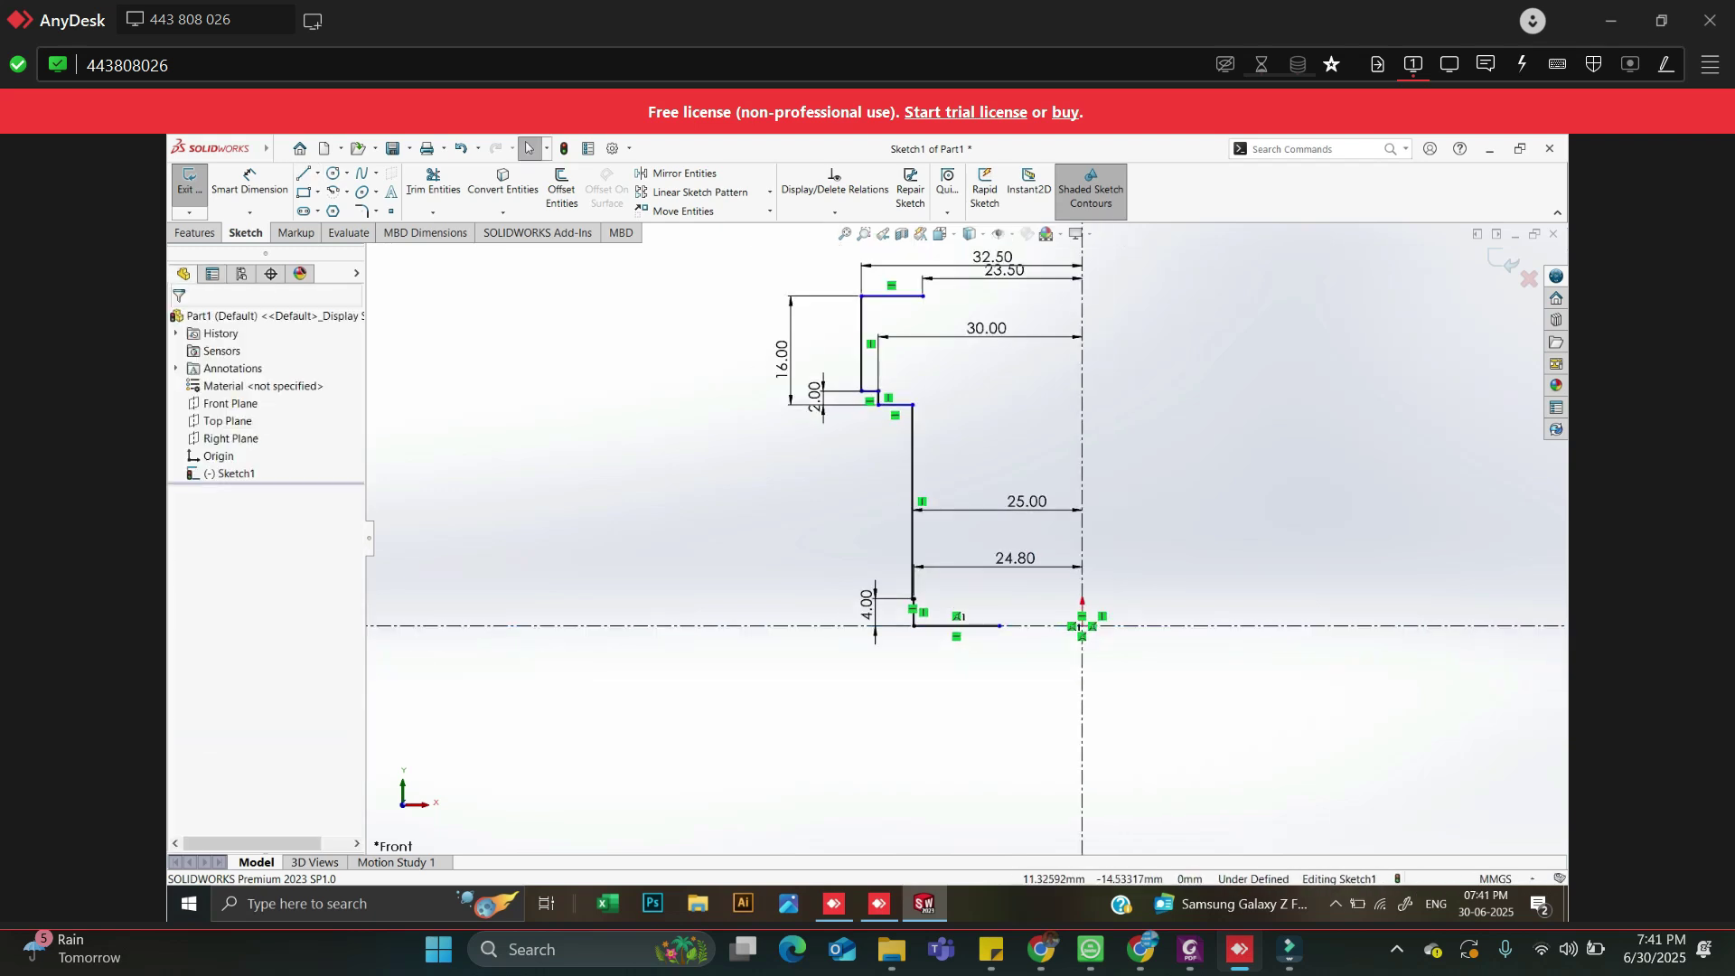
Check the overall height in the PDF drawing and dimension the profile's top edge 56 mm above the horizontal centerline
{"action": "key", "text": "alt+Tab"}
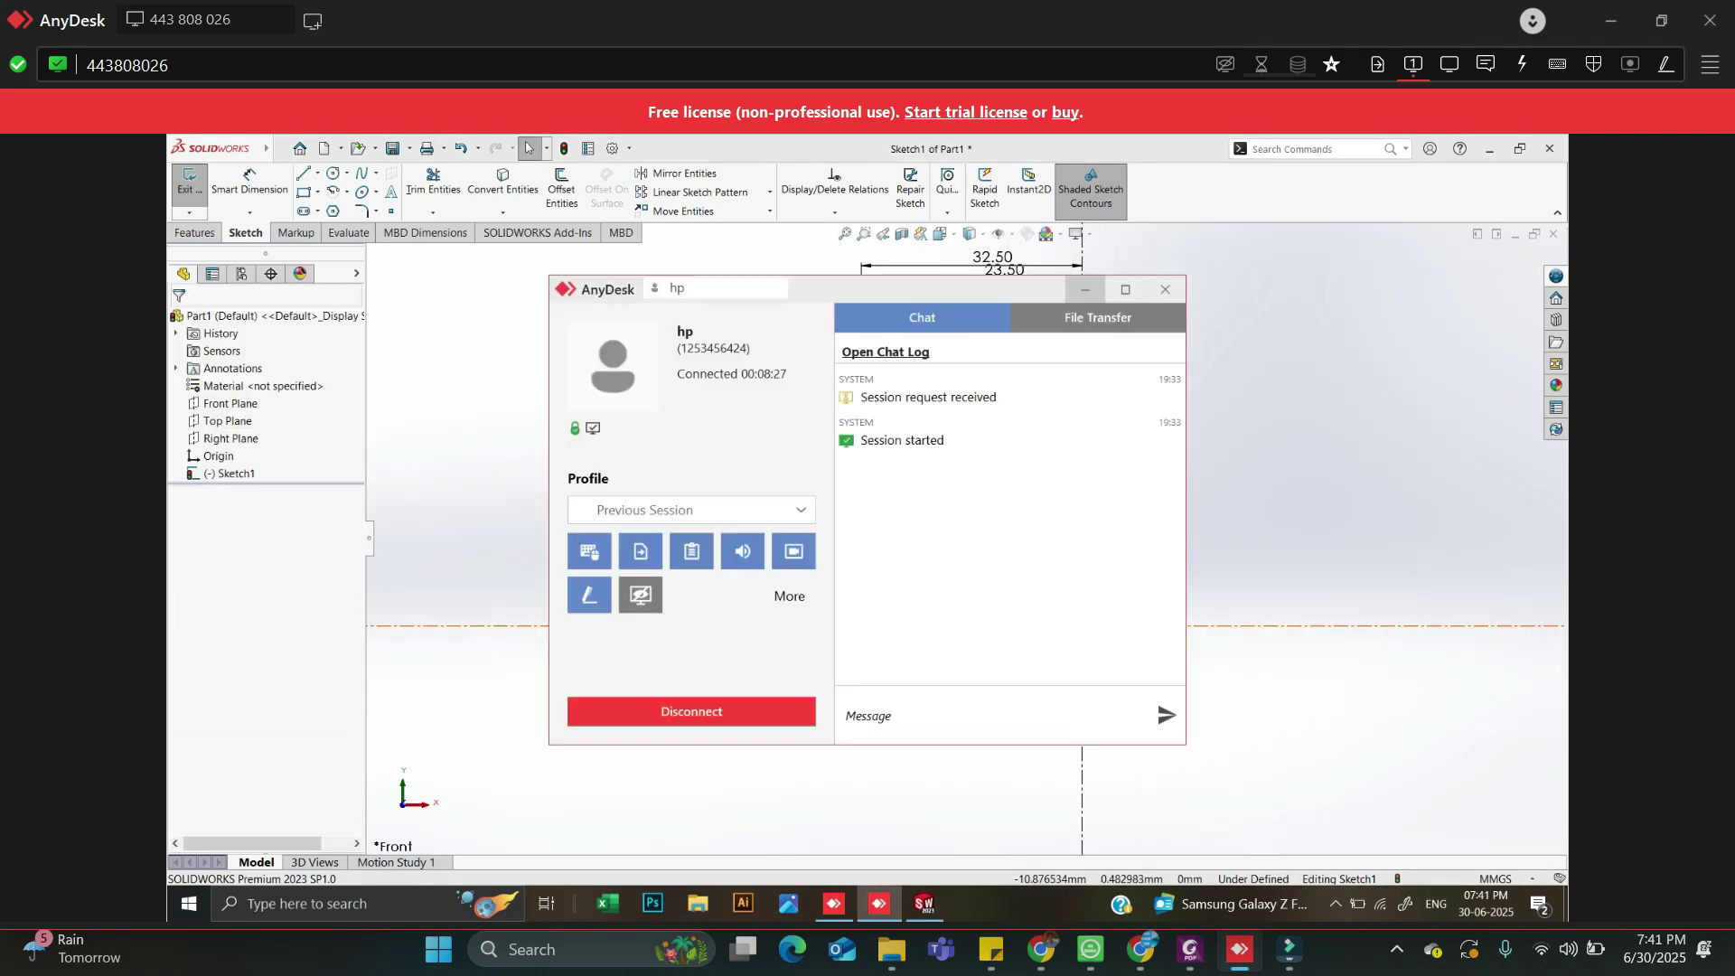
{"action": "key", "text": "alt+Tab"}
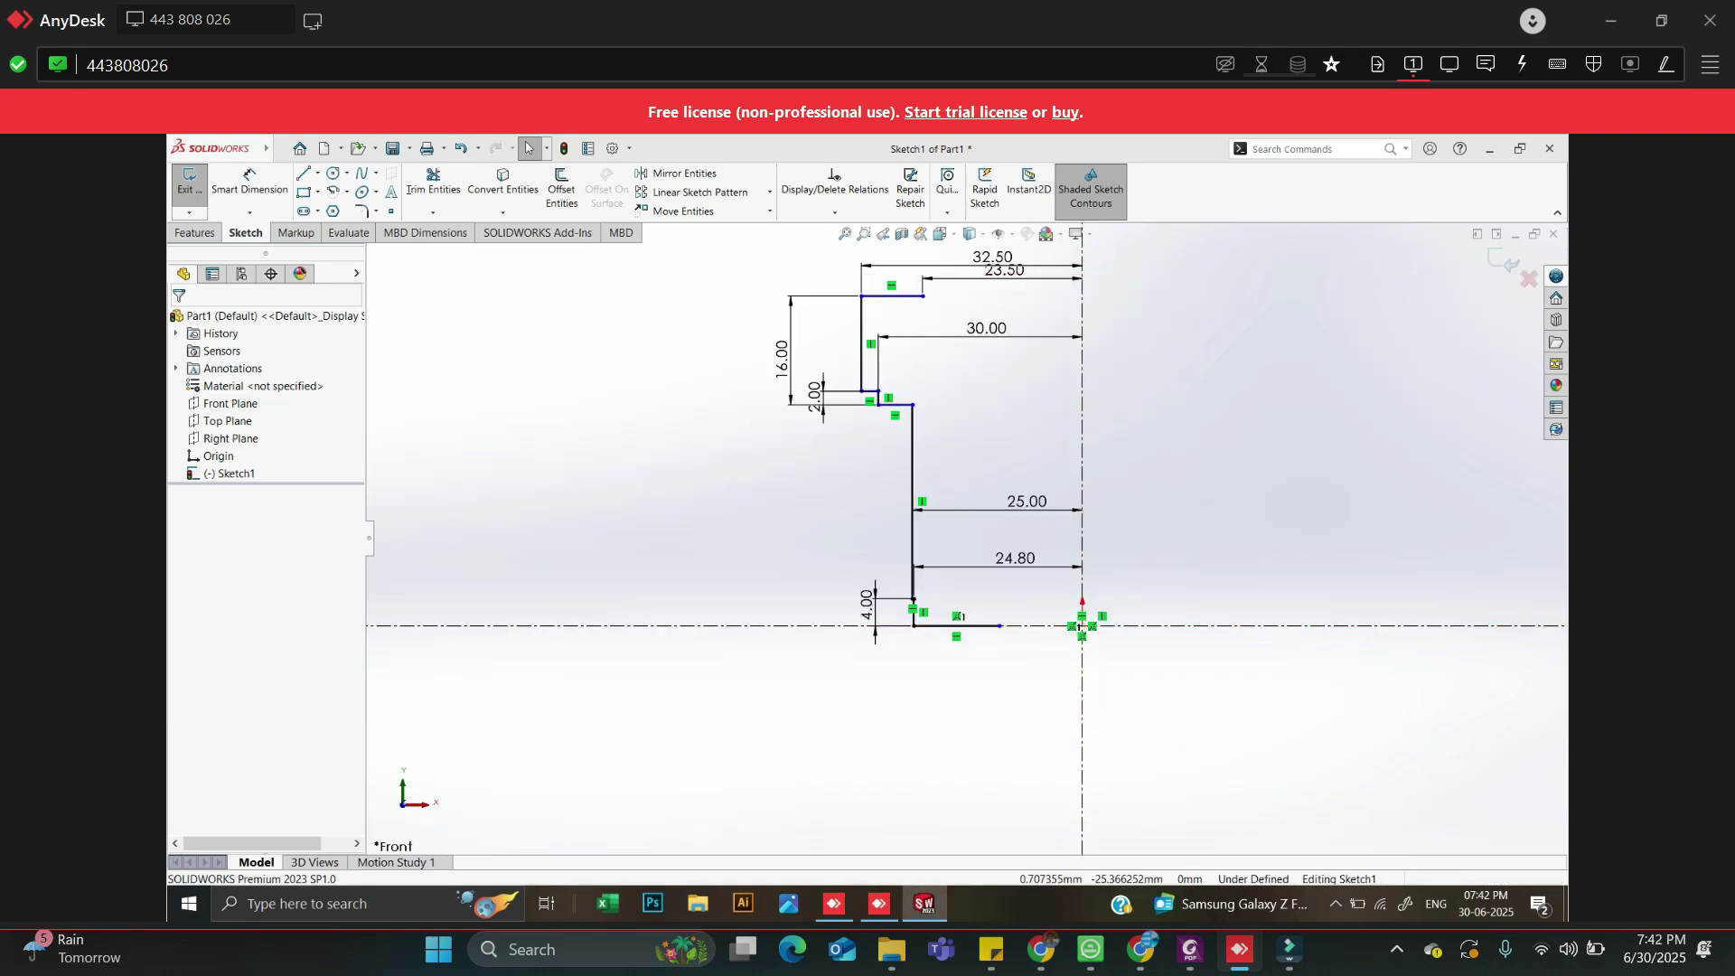
{"action": "key", "text": "alt+Tab"}
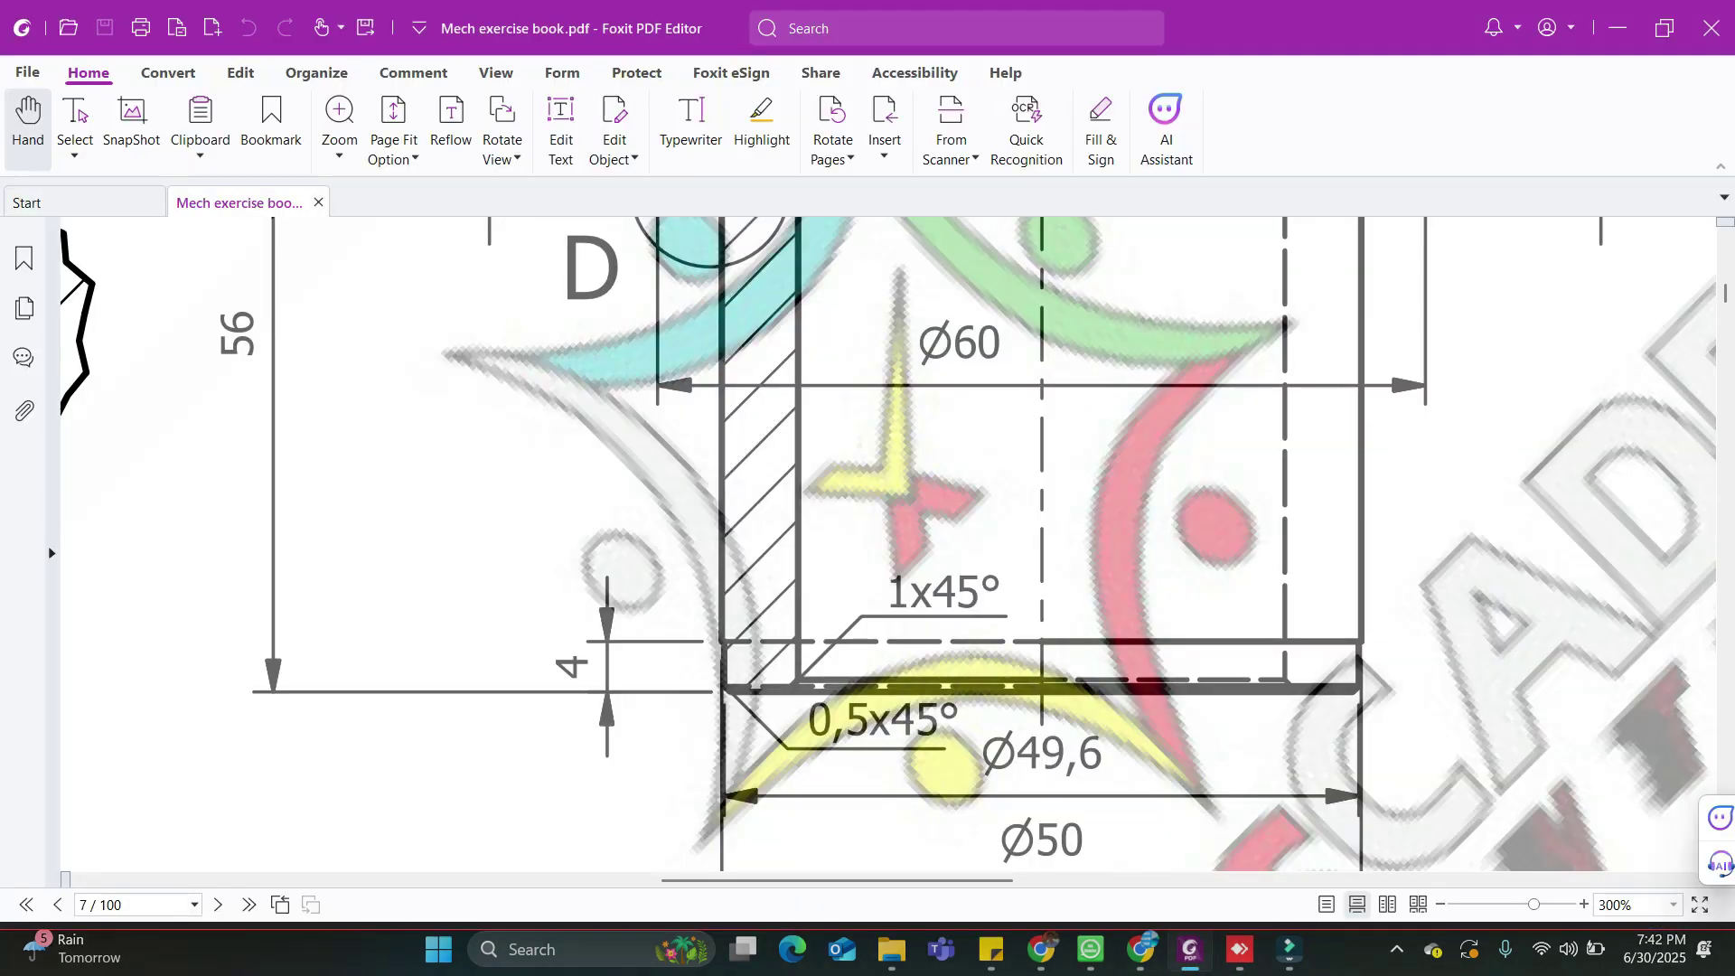
{"action": "scroll", "coordinate": [953, 596], "scroll_direction": "down", "scroll_amount": 5, "text": "ctrl"}
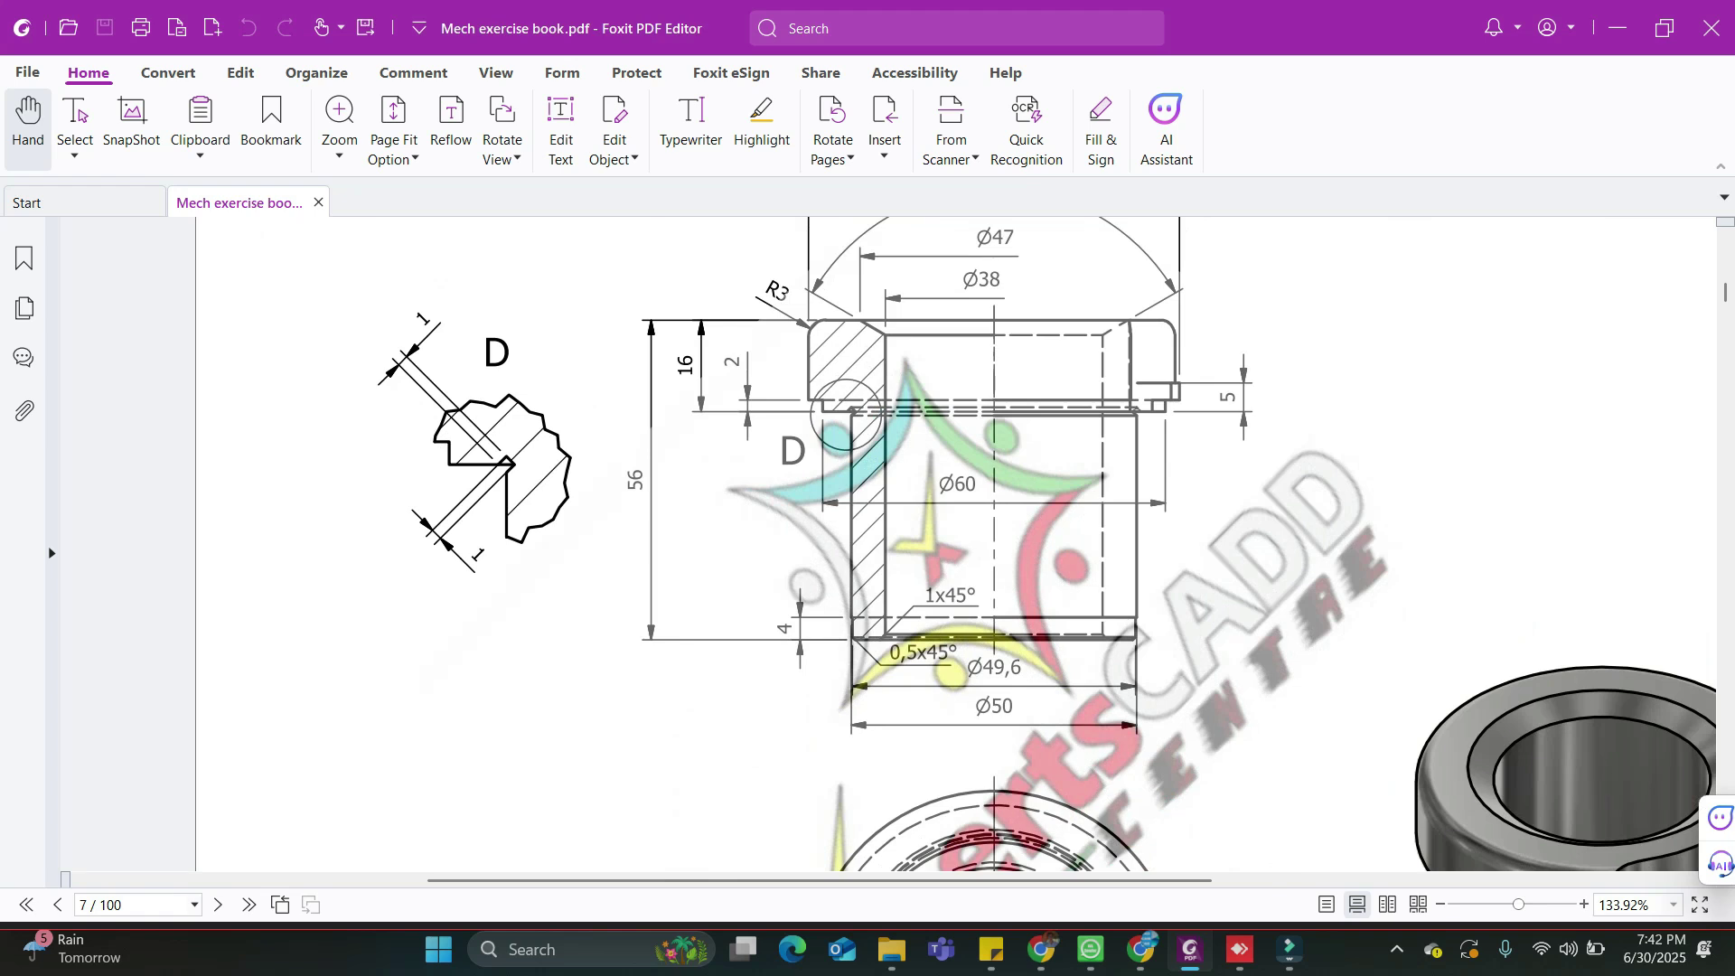
{"action": "key", "text": "alt+Tab"}
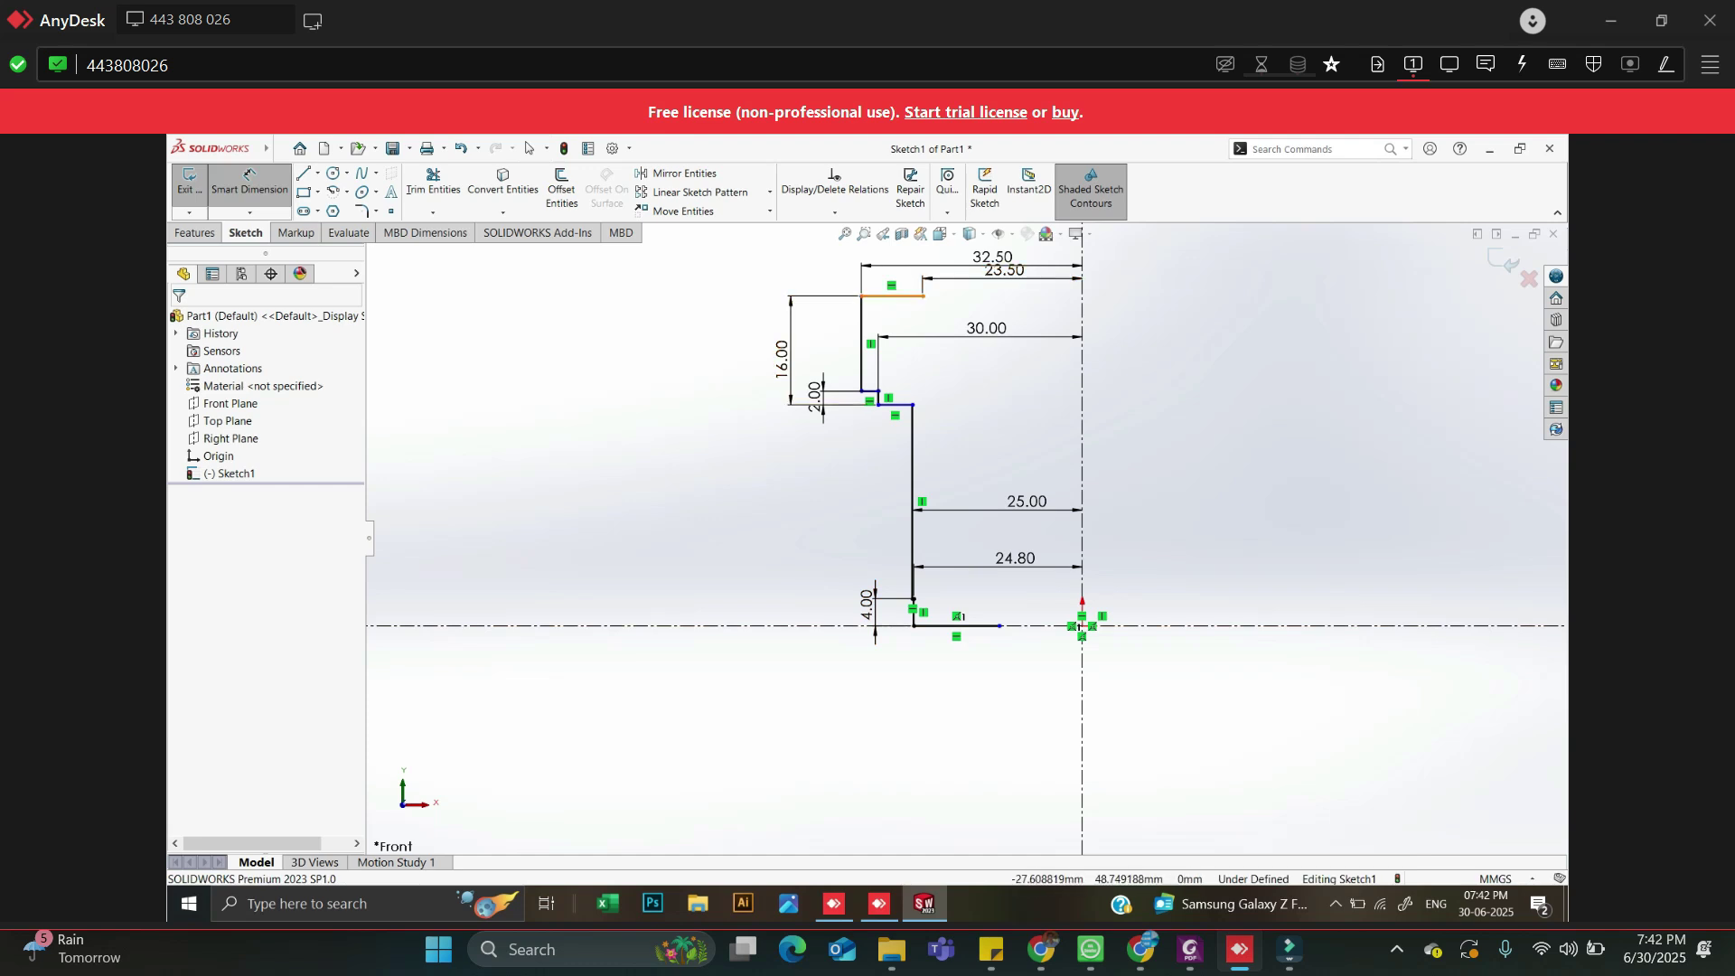
{"action": "left_click", "coordinate": [892, 295]}
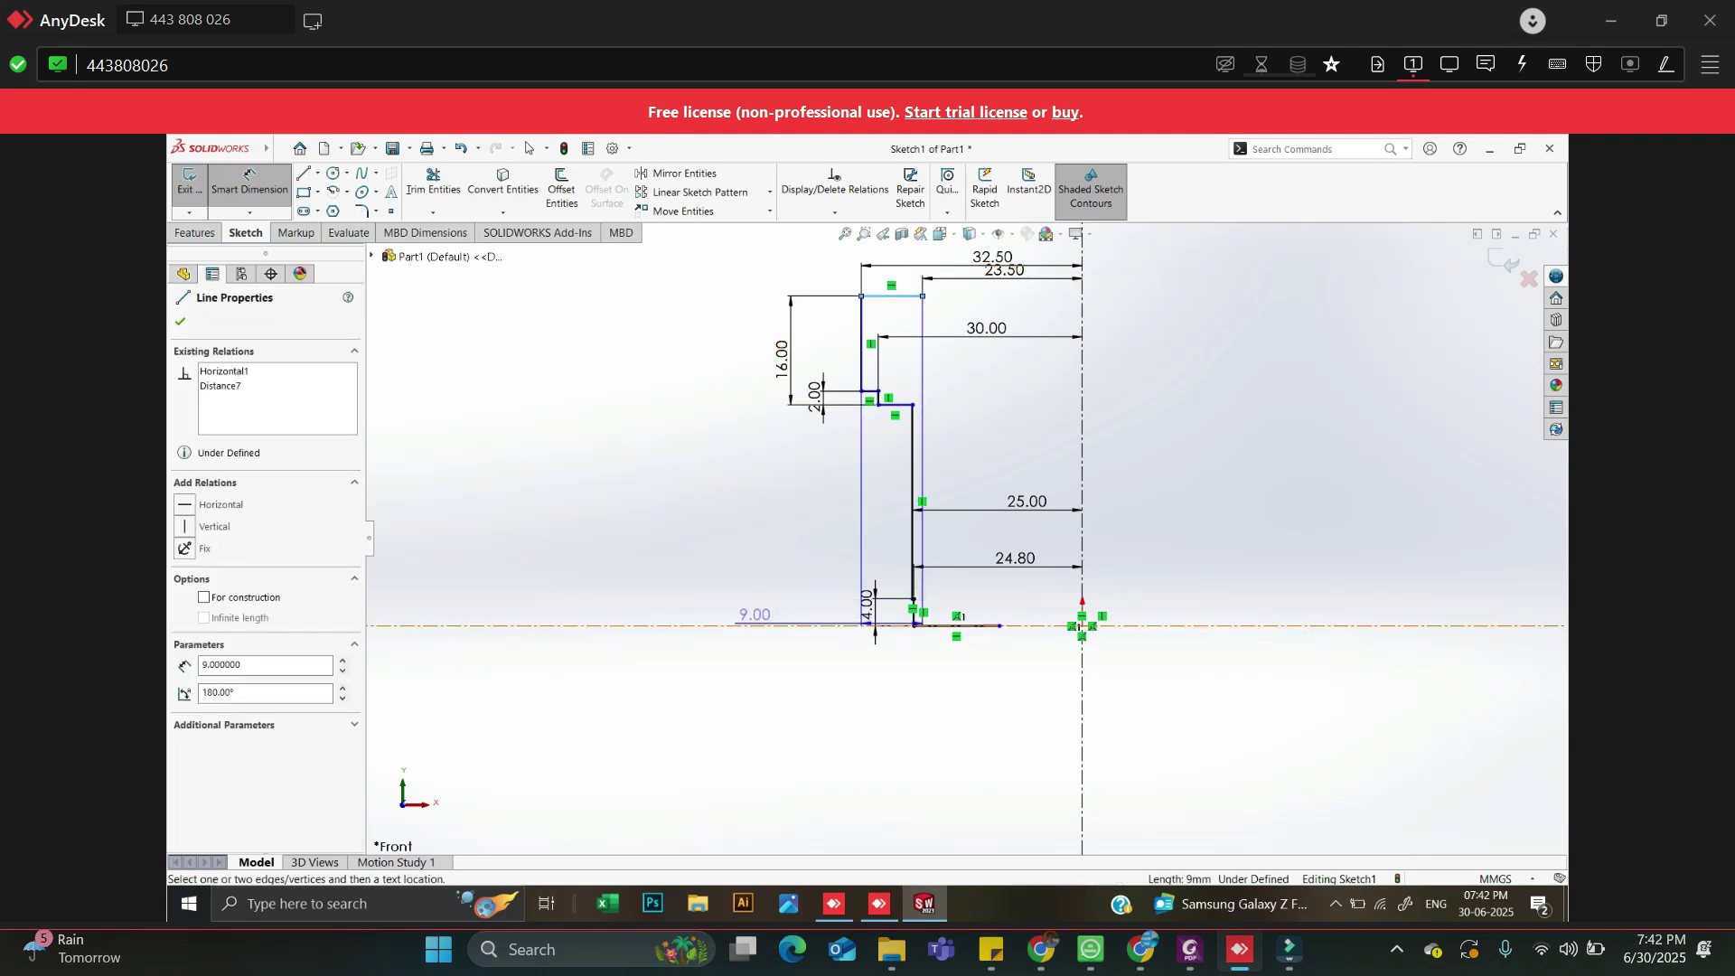
{"action": "left_click", "coordinate": [751, 626]}
{"action": "left_click", "coordinate": [698, 476]}
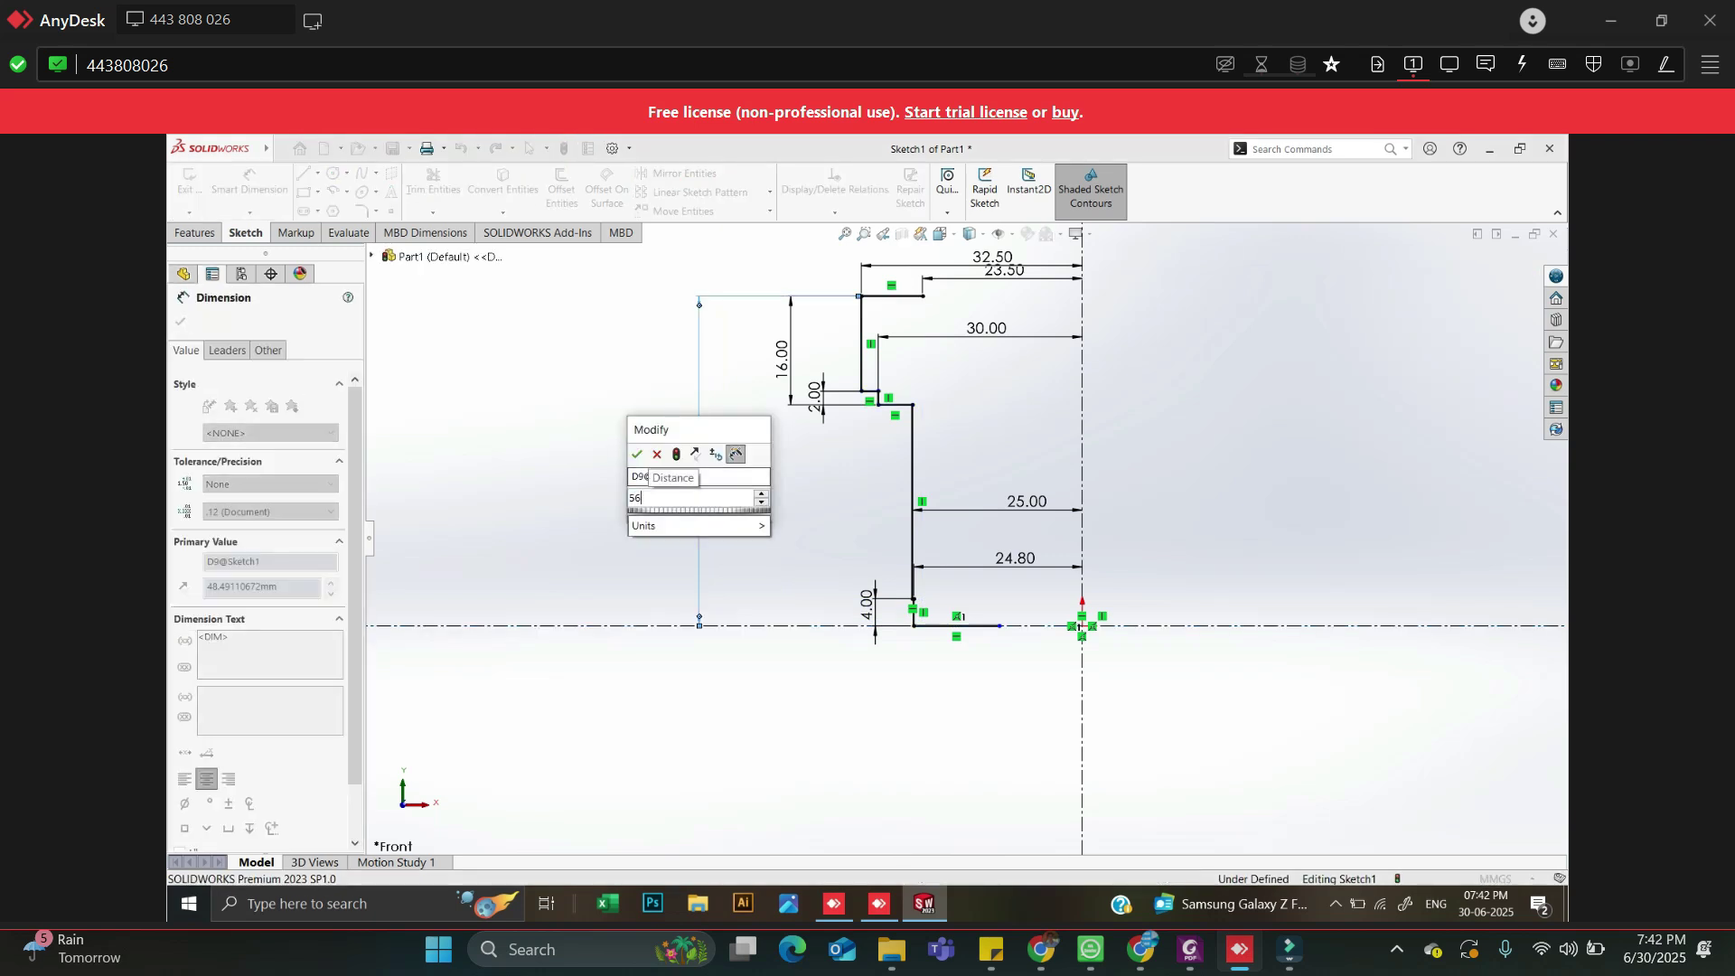
{"action": "key", "text": "Return"}
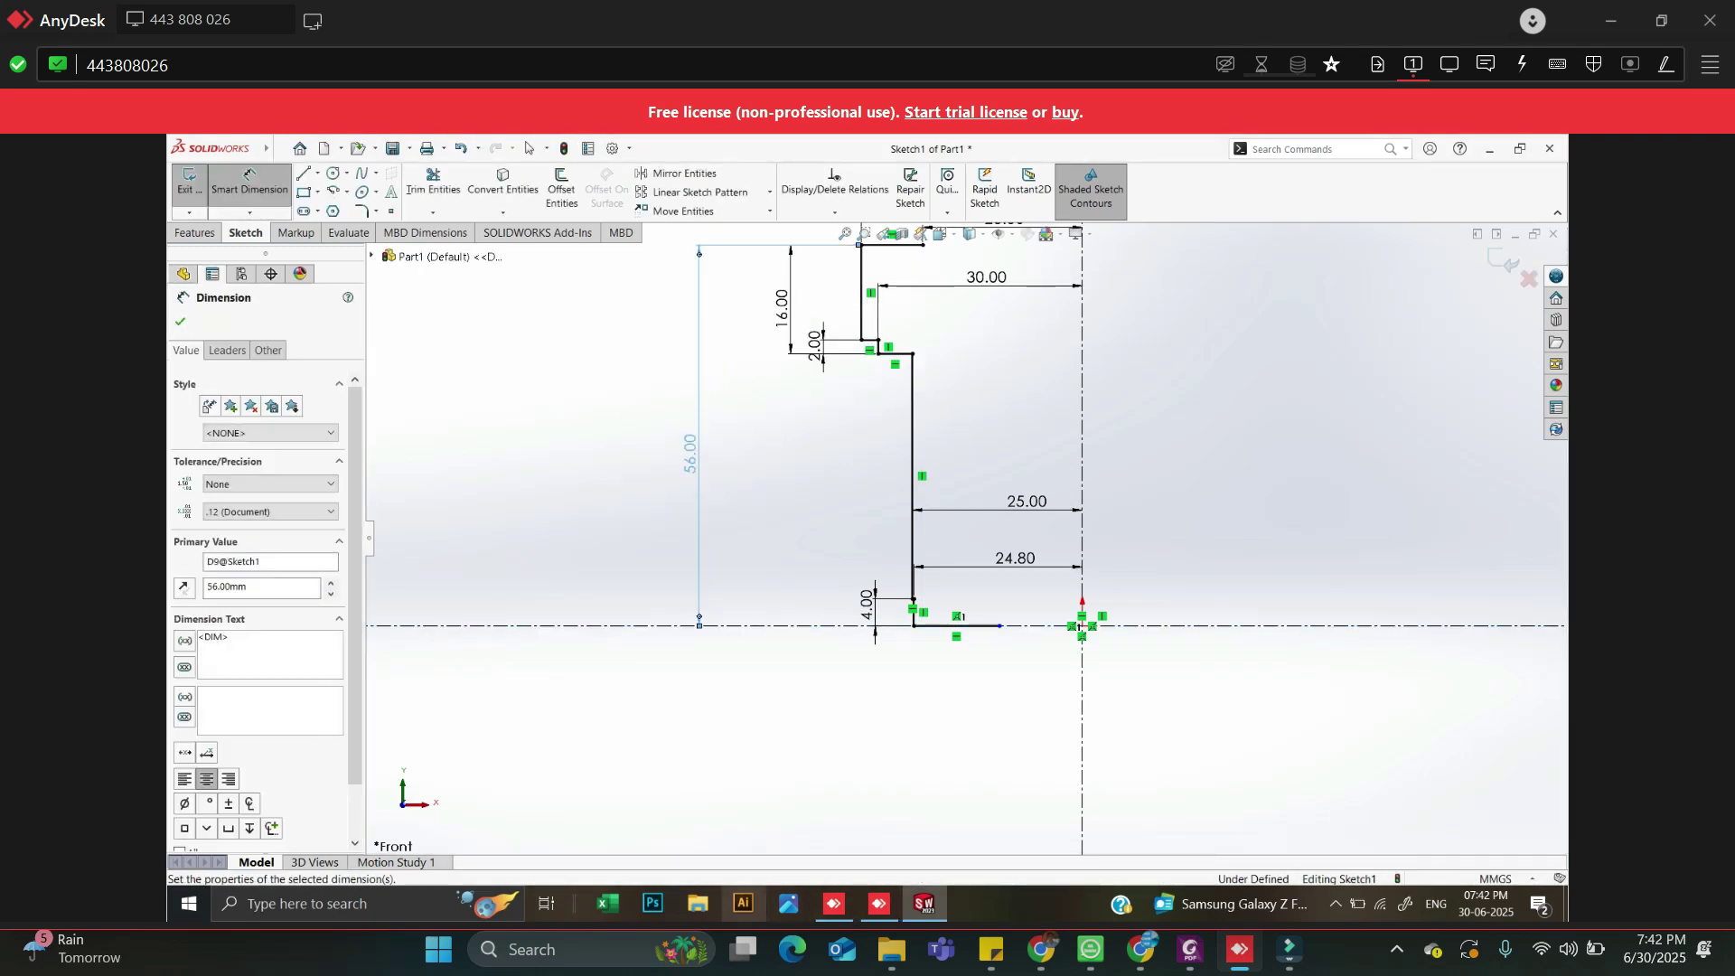
Check the bore in the PDF drawing, then close the profile with a vertical inner line about 53 mm long and a sloped line about 11.7 mm long
{"action": "left_click", "coordinate": [1190, 949]}
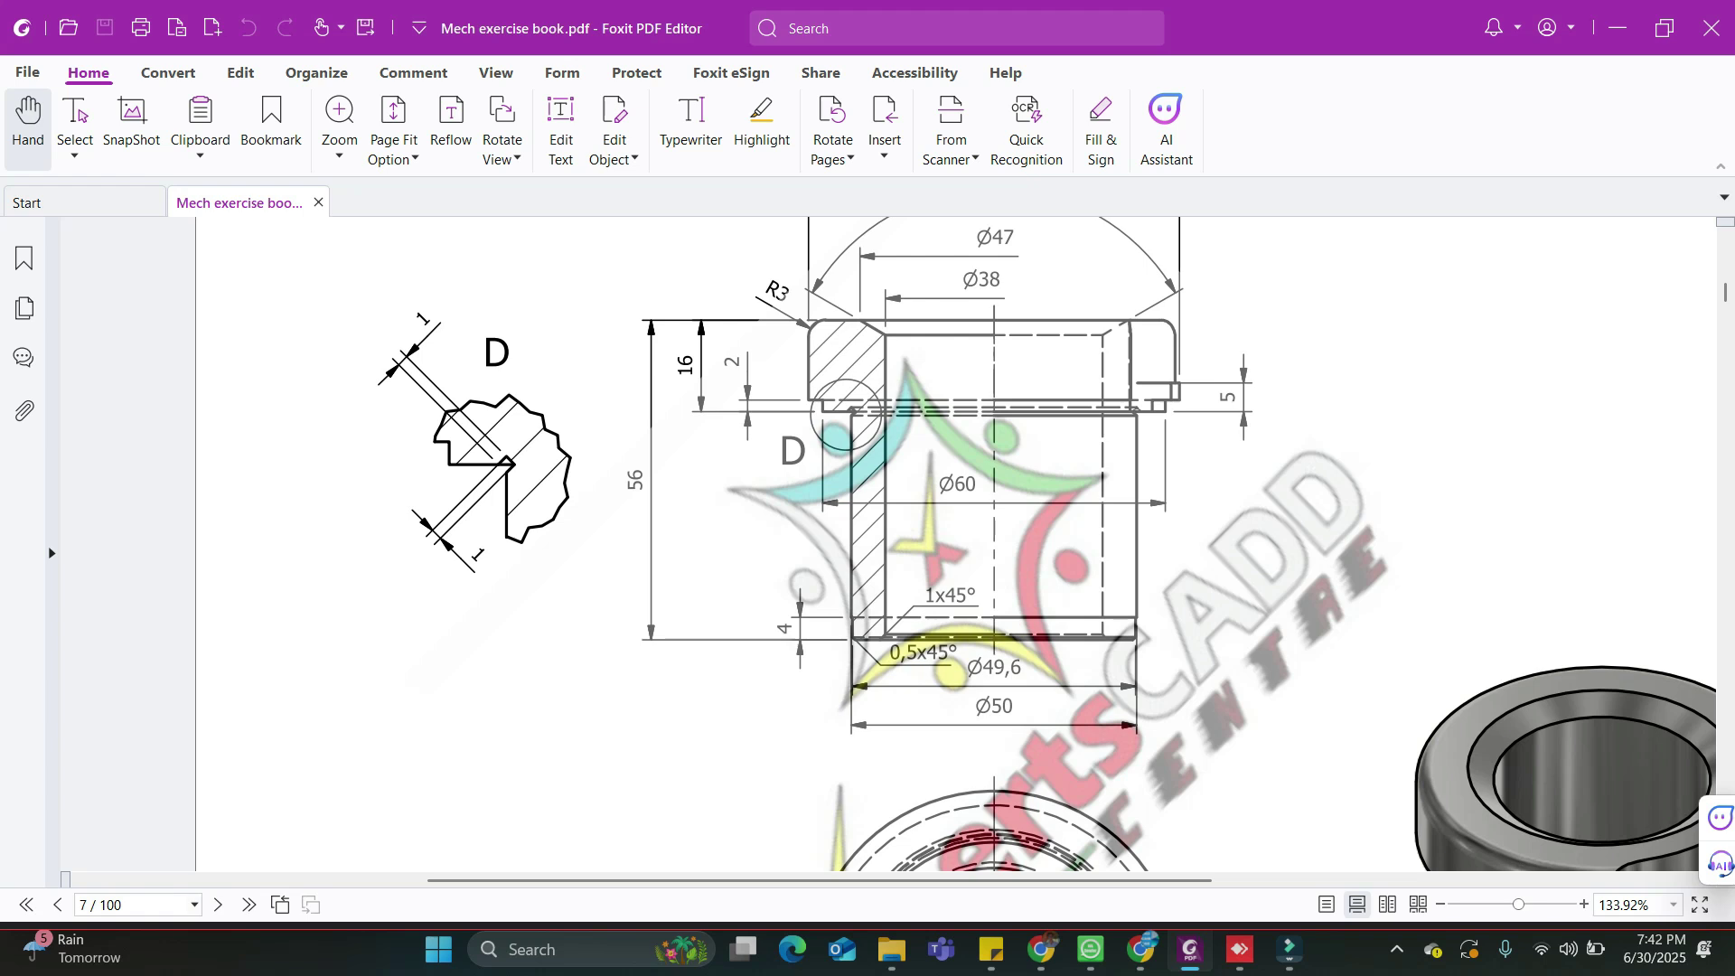
{"action": "left_click", "coordinate": [1240, 949]}
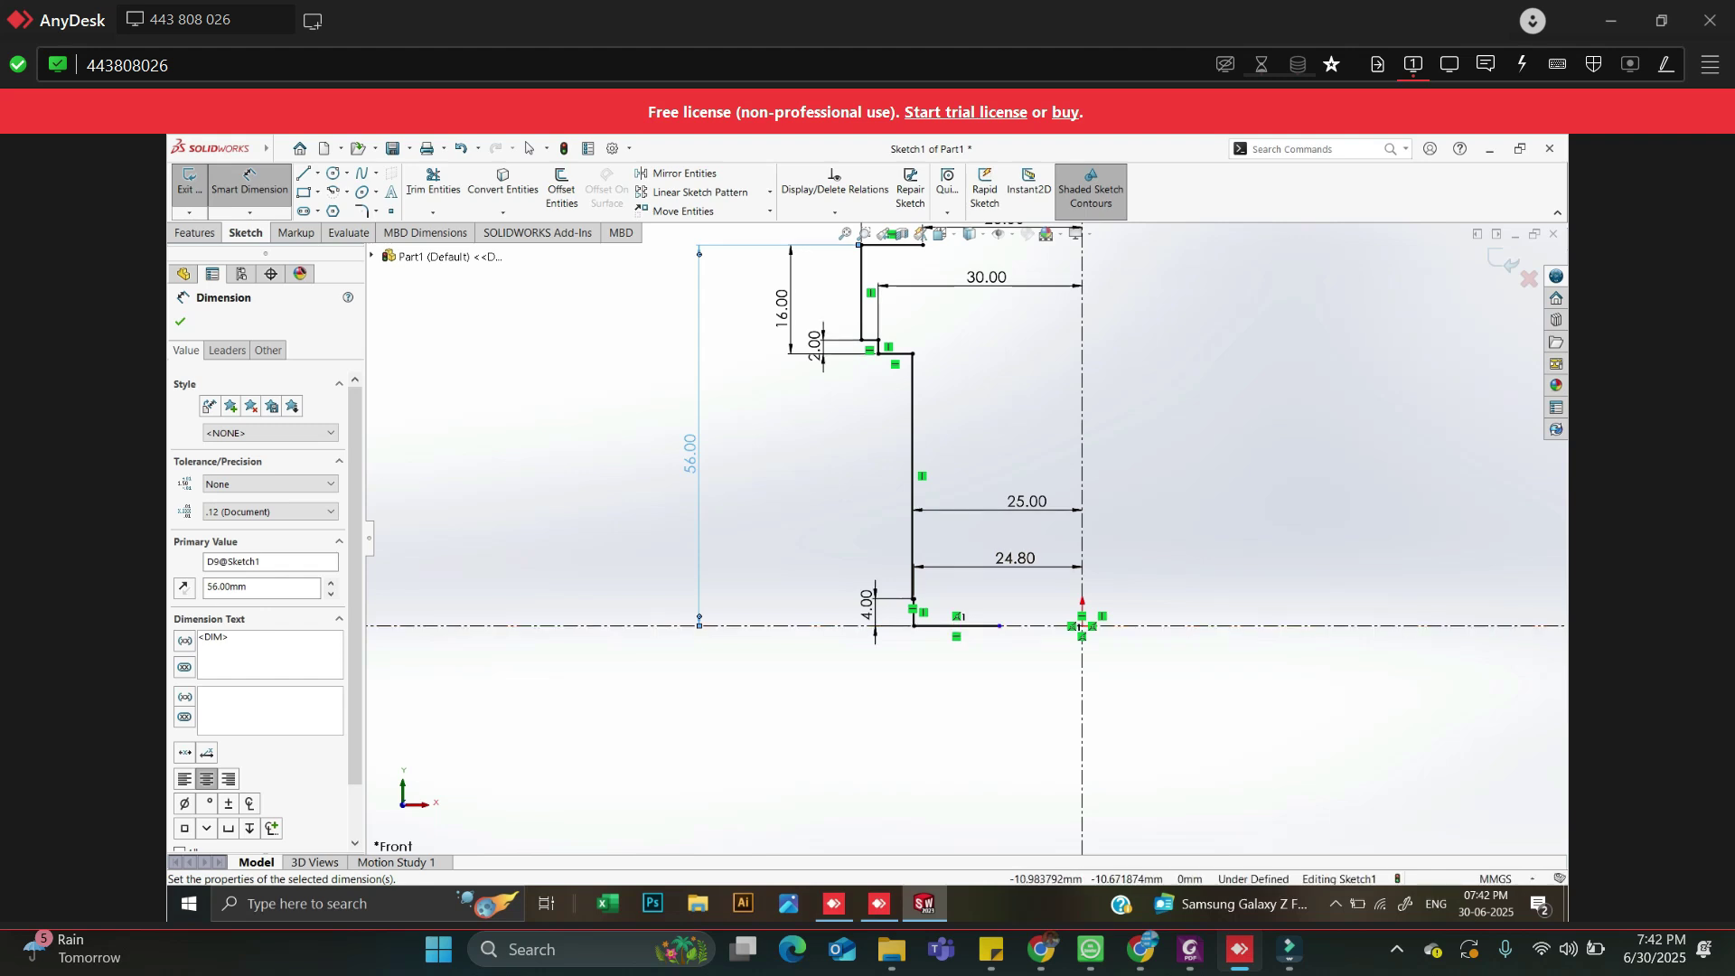
{"action": "left_click", "coordinate": [304, 173]}
{"action": "scroll", "coordinate": [970, 406], "scroll_direction": "up", "scroll_amount": 2}
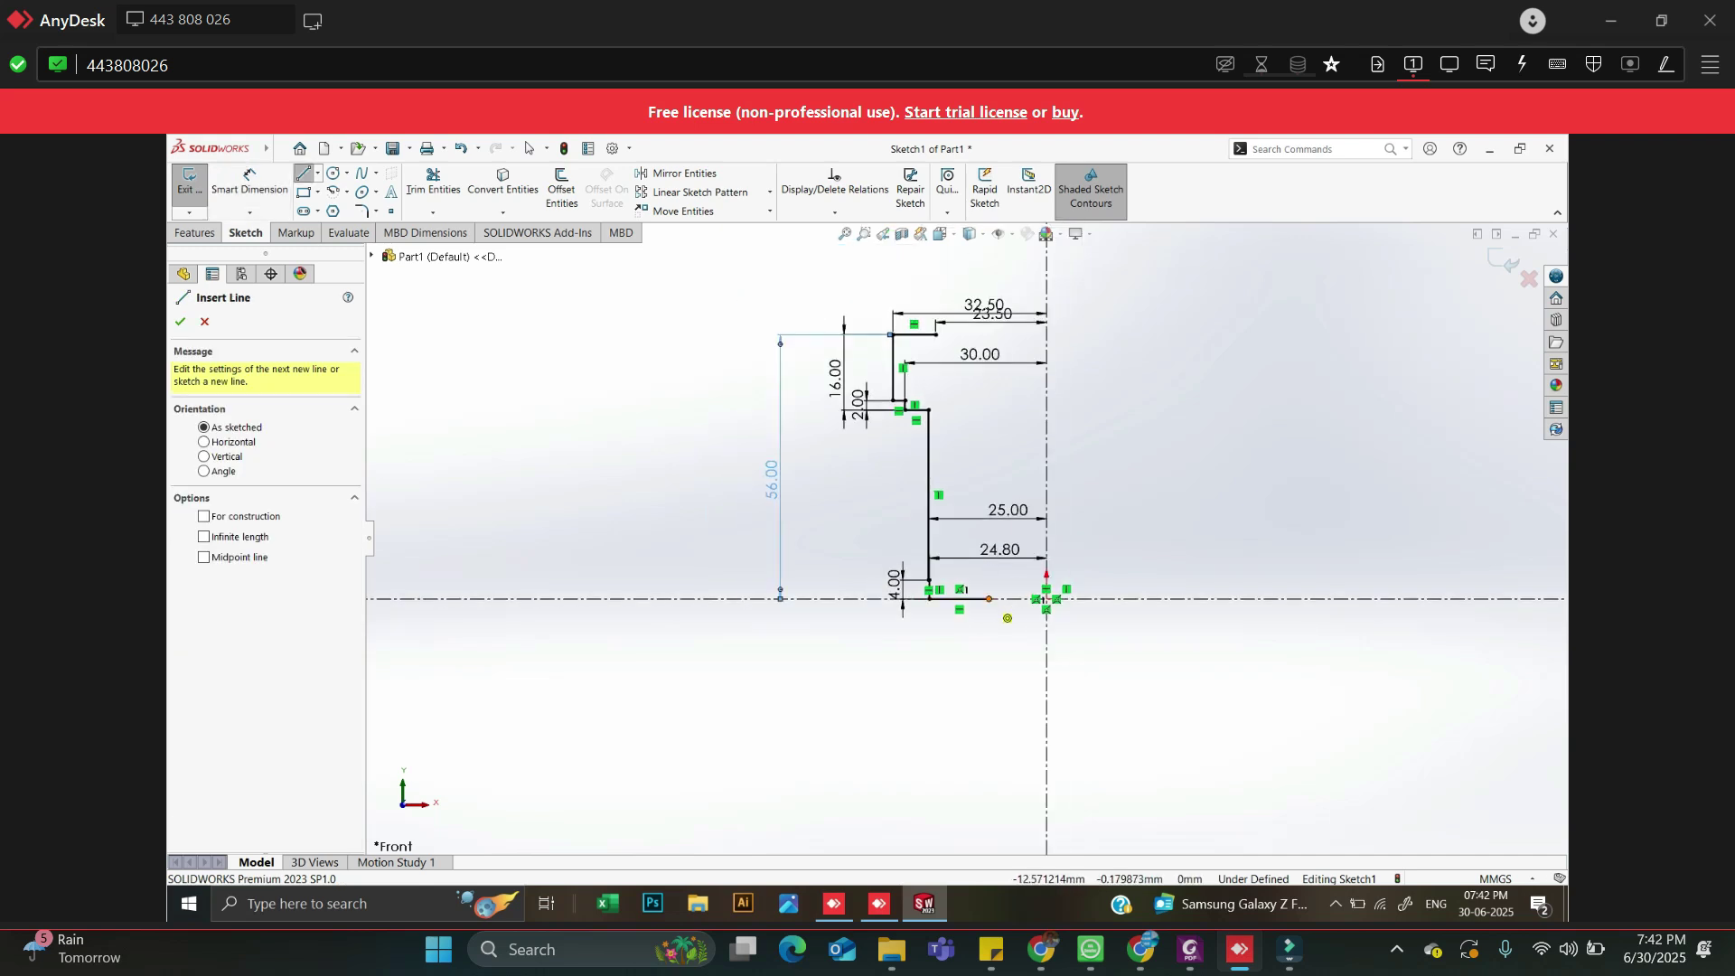
{"action": "left_click", "coordinate": [989, 598]}
{"action": "scroll", "coordinate": [972, 362], "scroll_direction": "down", "scroll_amount": 4}
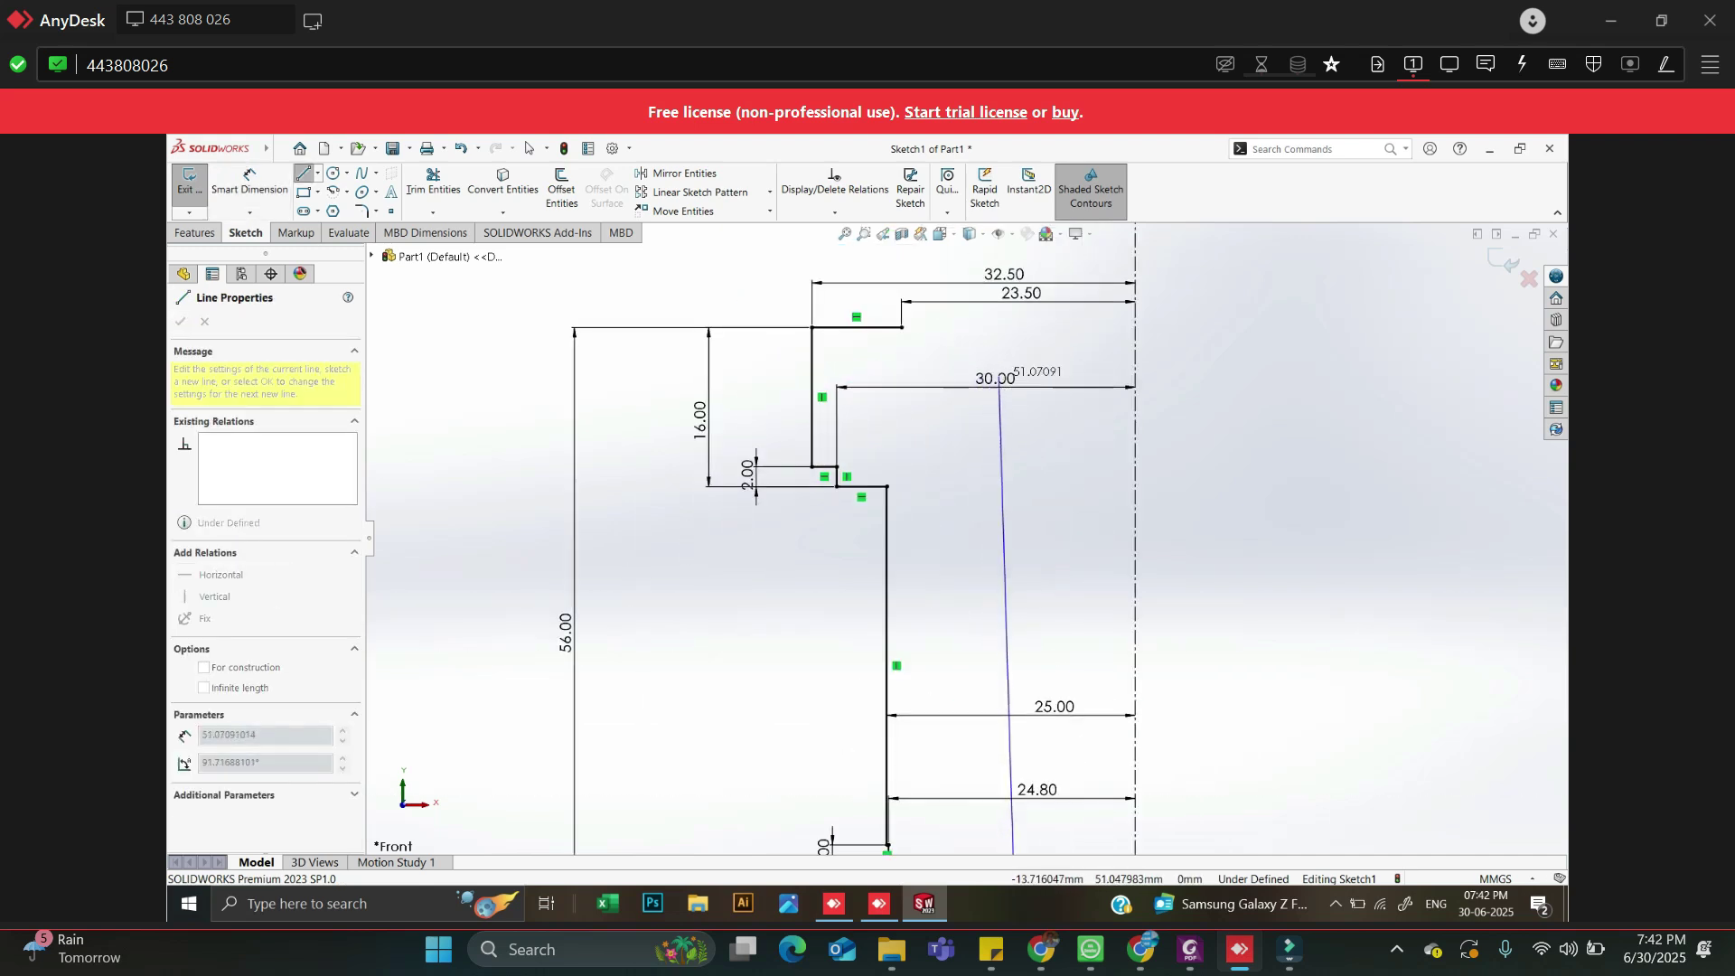
{"action": "left_click", "coordinate": [1014, 357]}
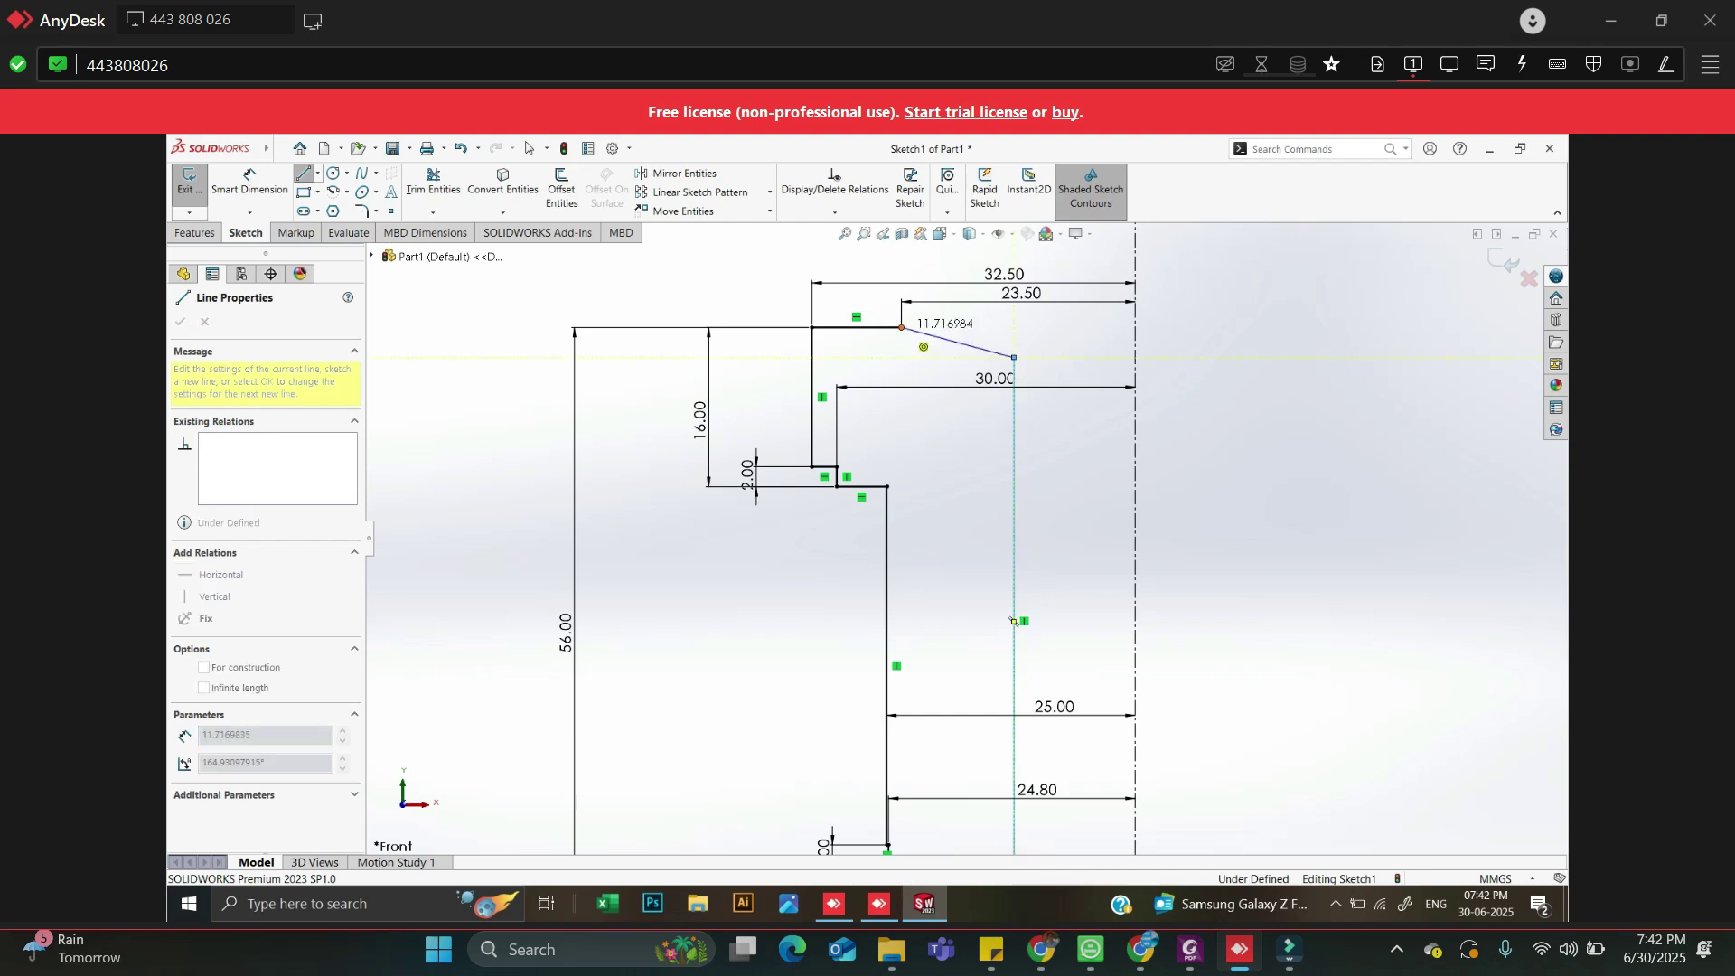
{"action": "left_click", "coordinate": [902, 327]}
{"action": "key", "text": "Escape"}
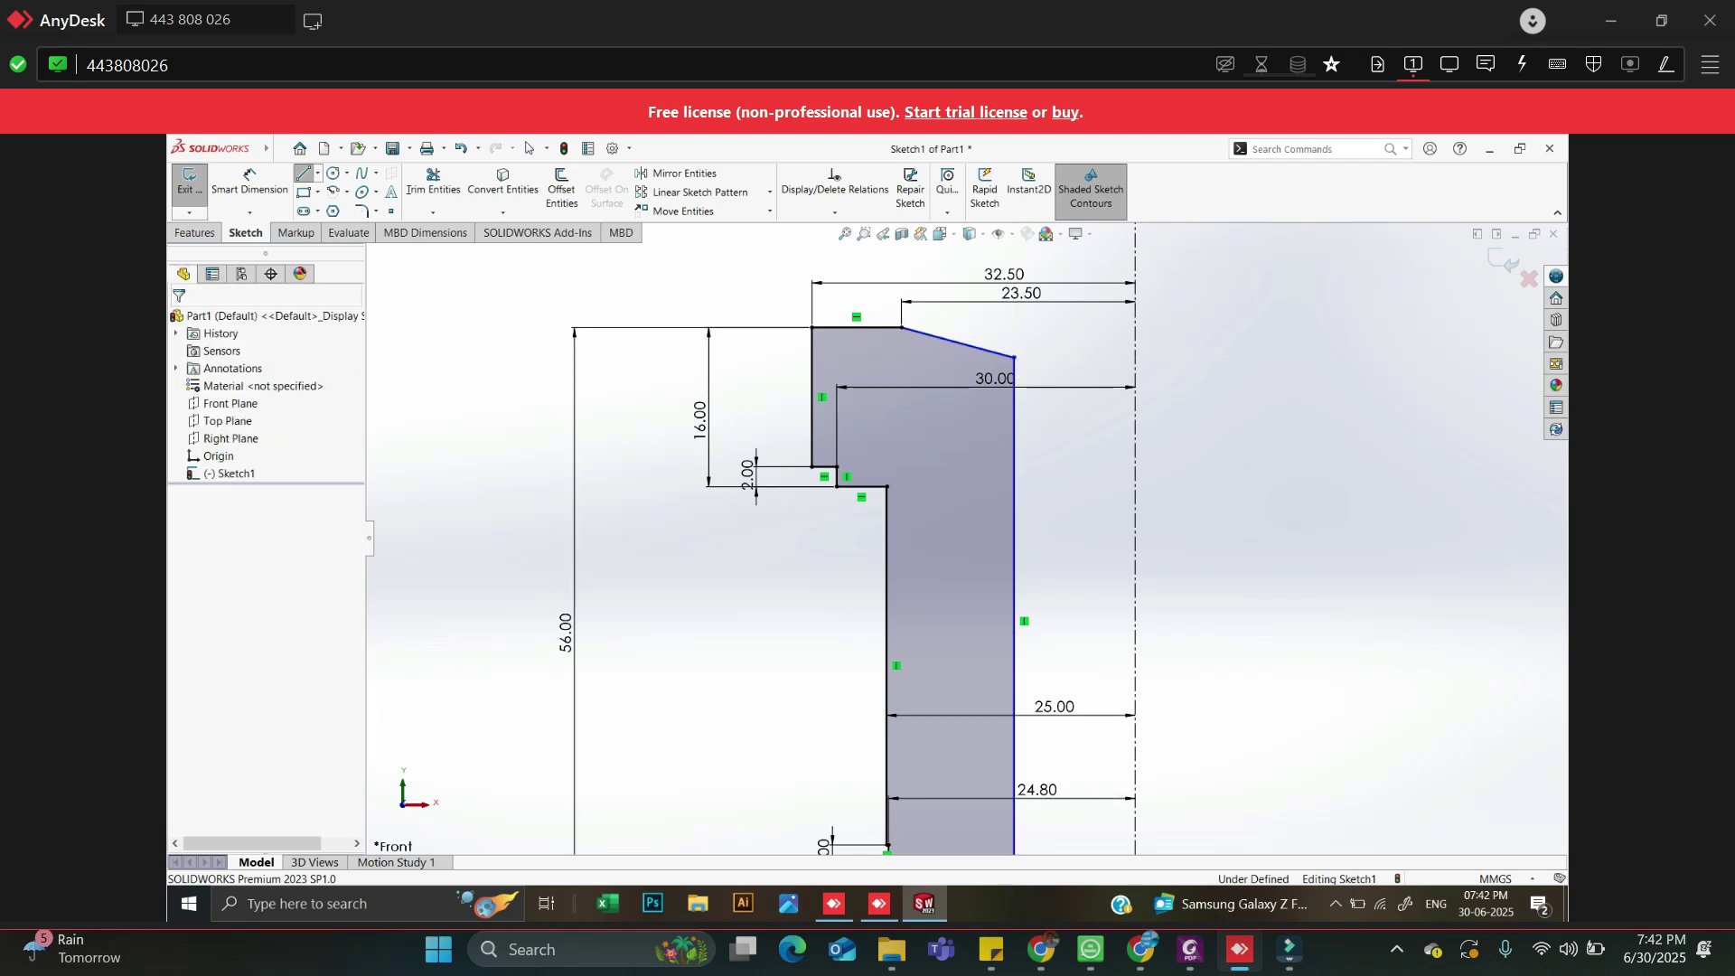
Dimension the inner vertical edge at 38/2 mm from the vertical centerline
{"action": "left_click", "coordinate": [250, 180]}
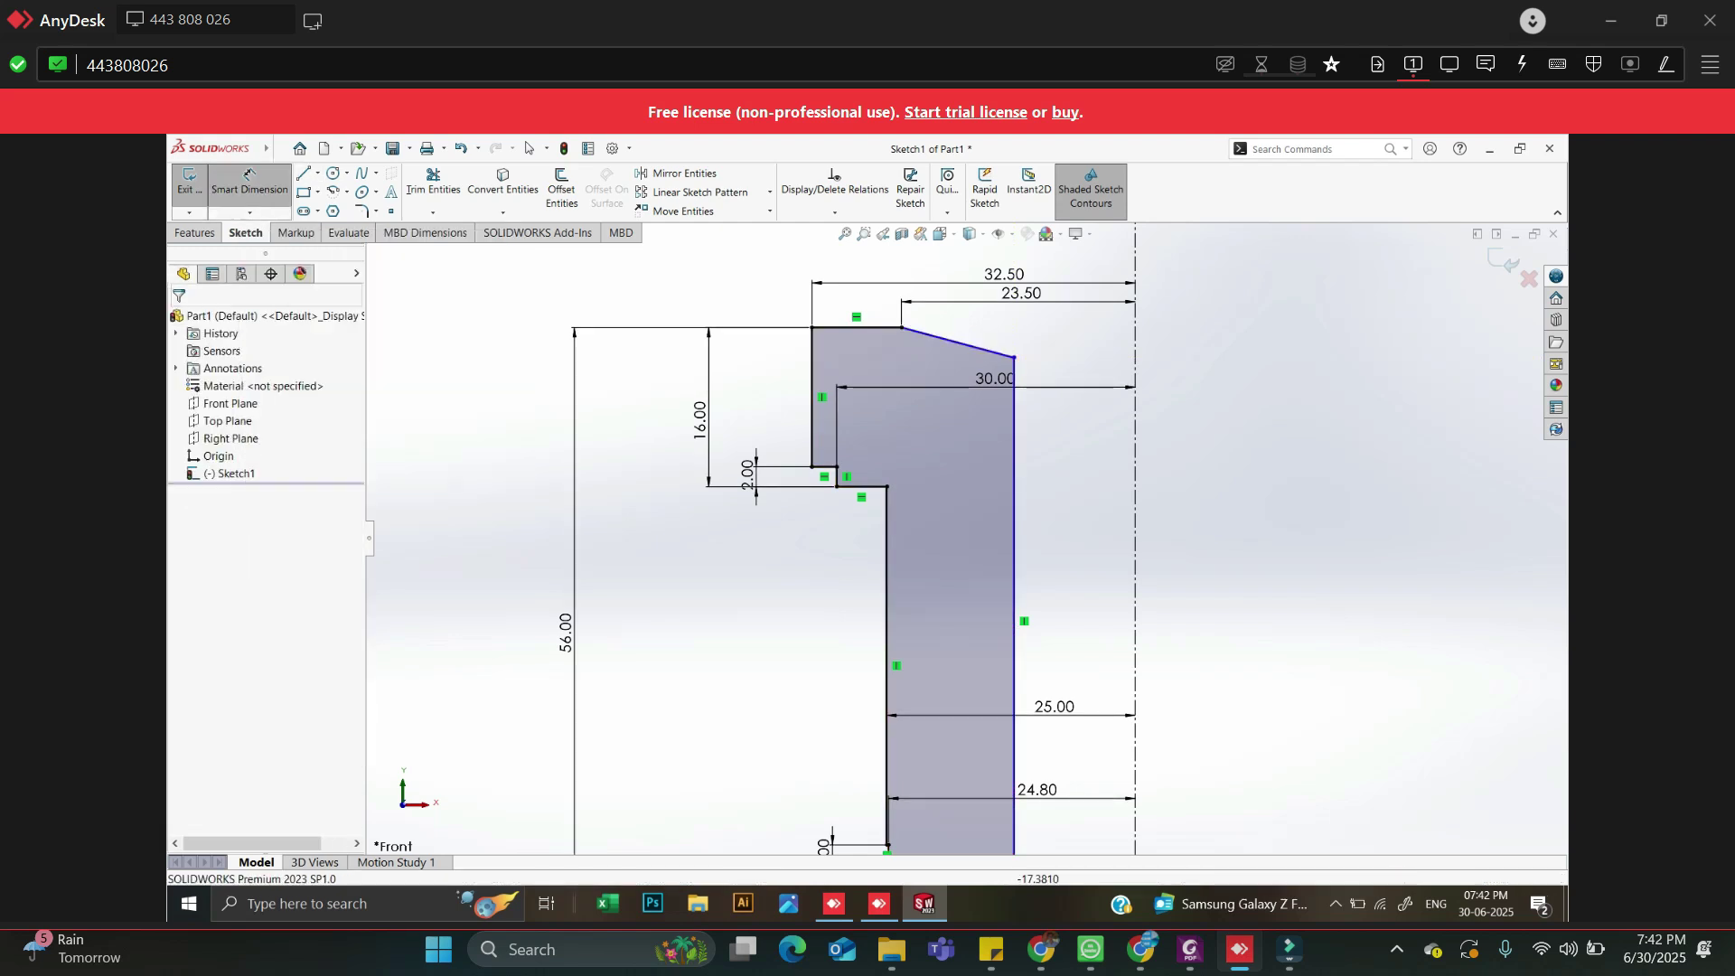
{"action": "left_click", "coordinate": [1014, 439]}
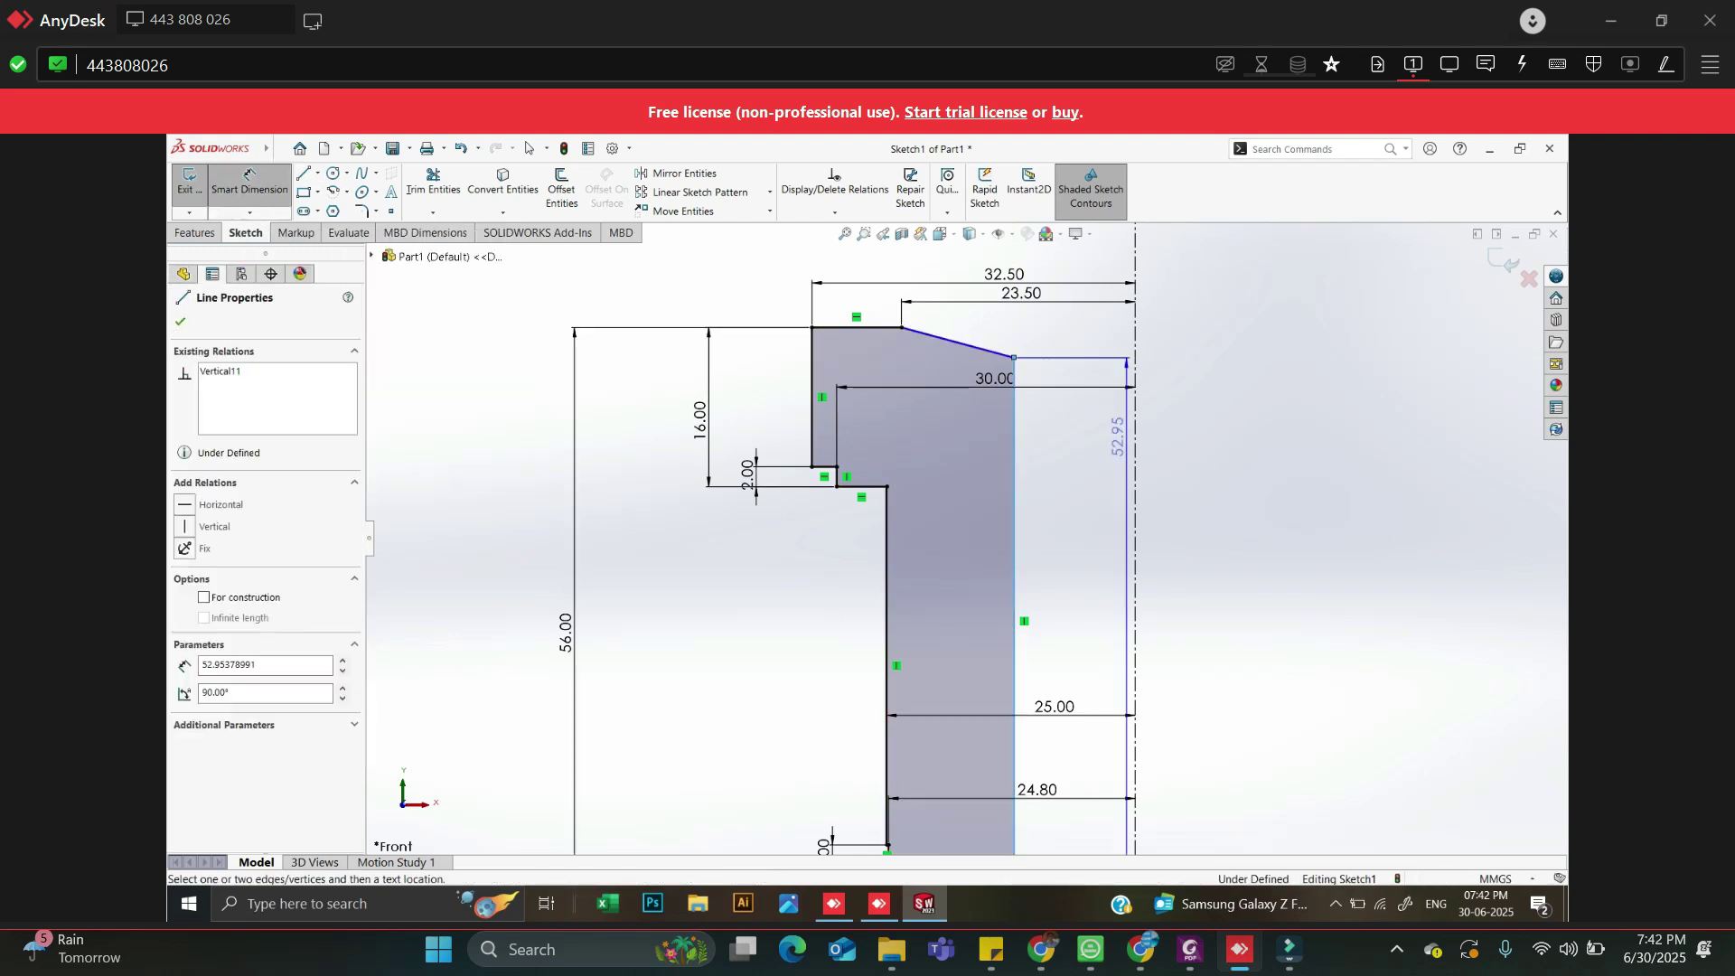
{"action": "left_click", "coordinate": [1135, 441]}
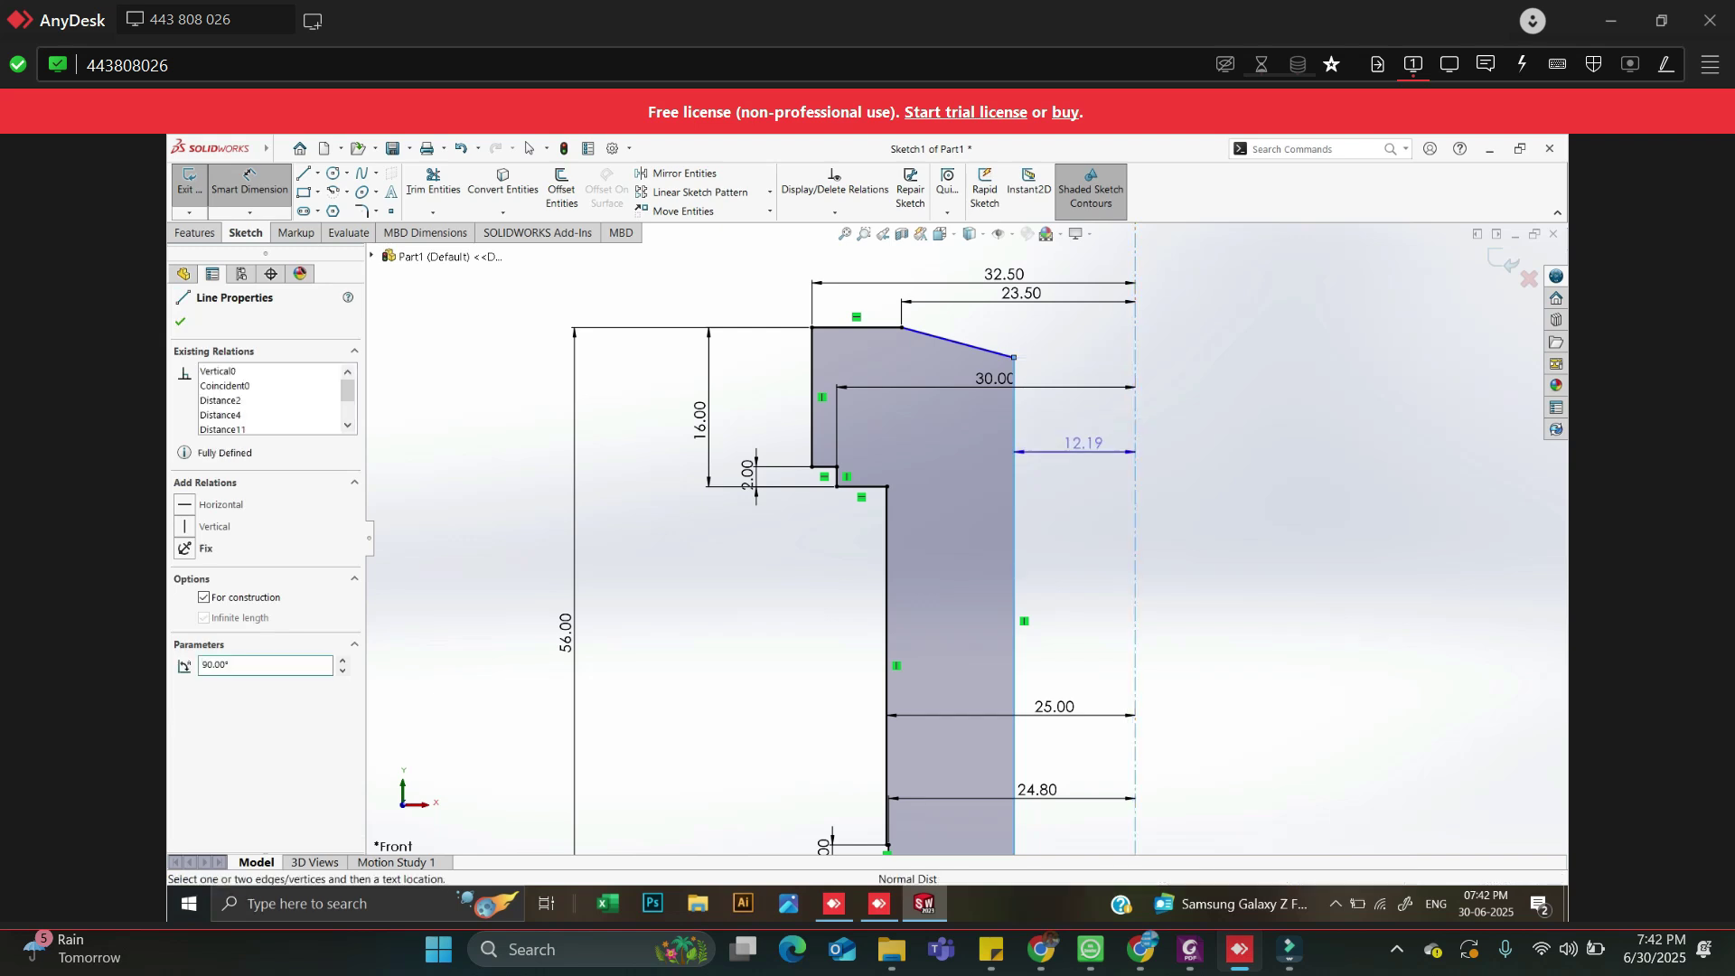
{"action": "left_click", "coordinate": [1083, 448]}
{"action": "type", "text": "38/2"}
{"action": "key", "text": "Return"}
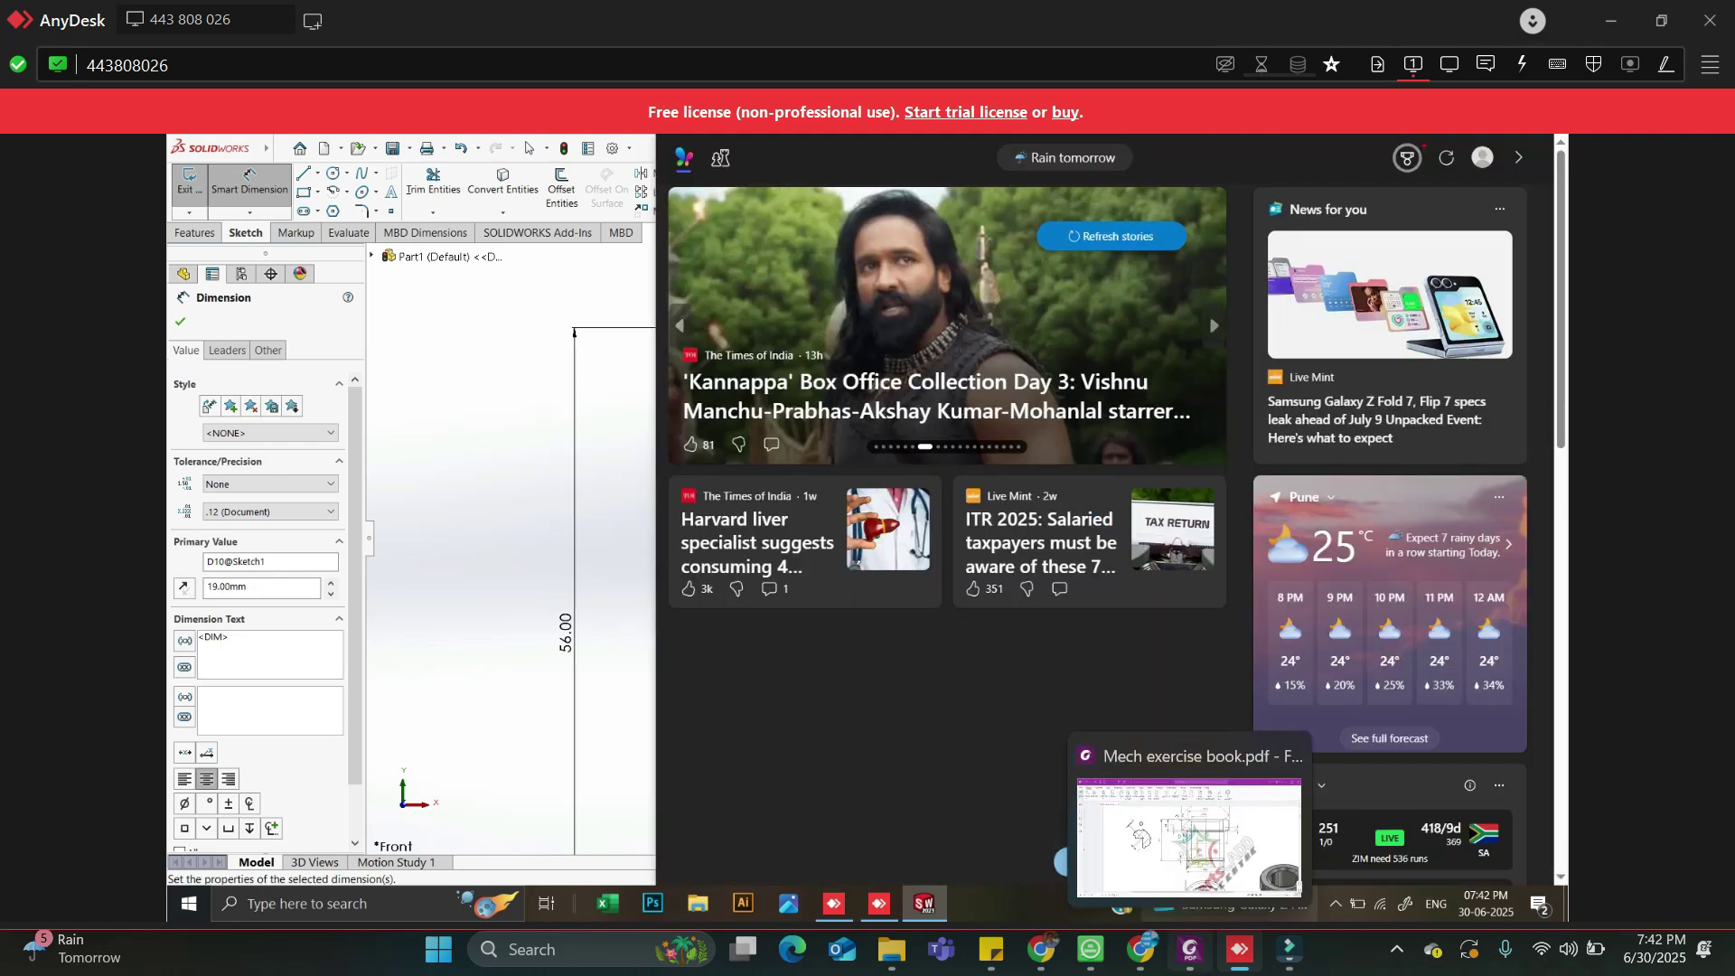
Check the countersink angle in the PDF drawing and dimension the sloped top edge at 60° to the vertical centerline
{"action": "left_click", "coordinate": [1190, 949]}
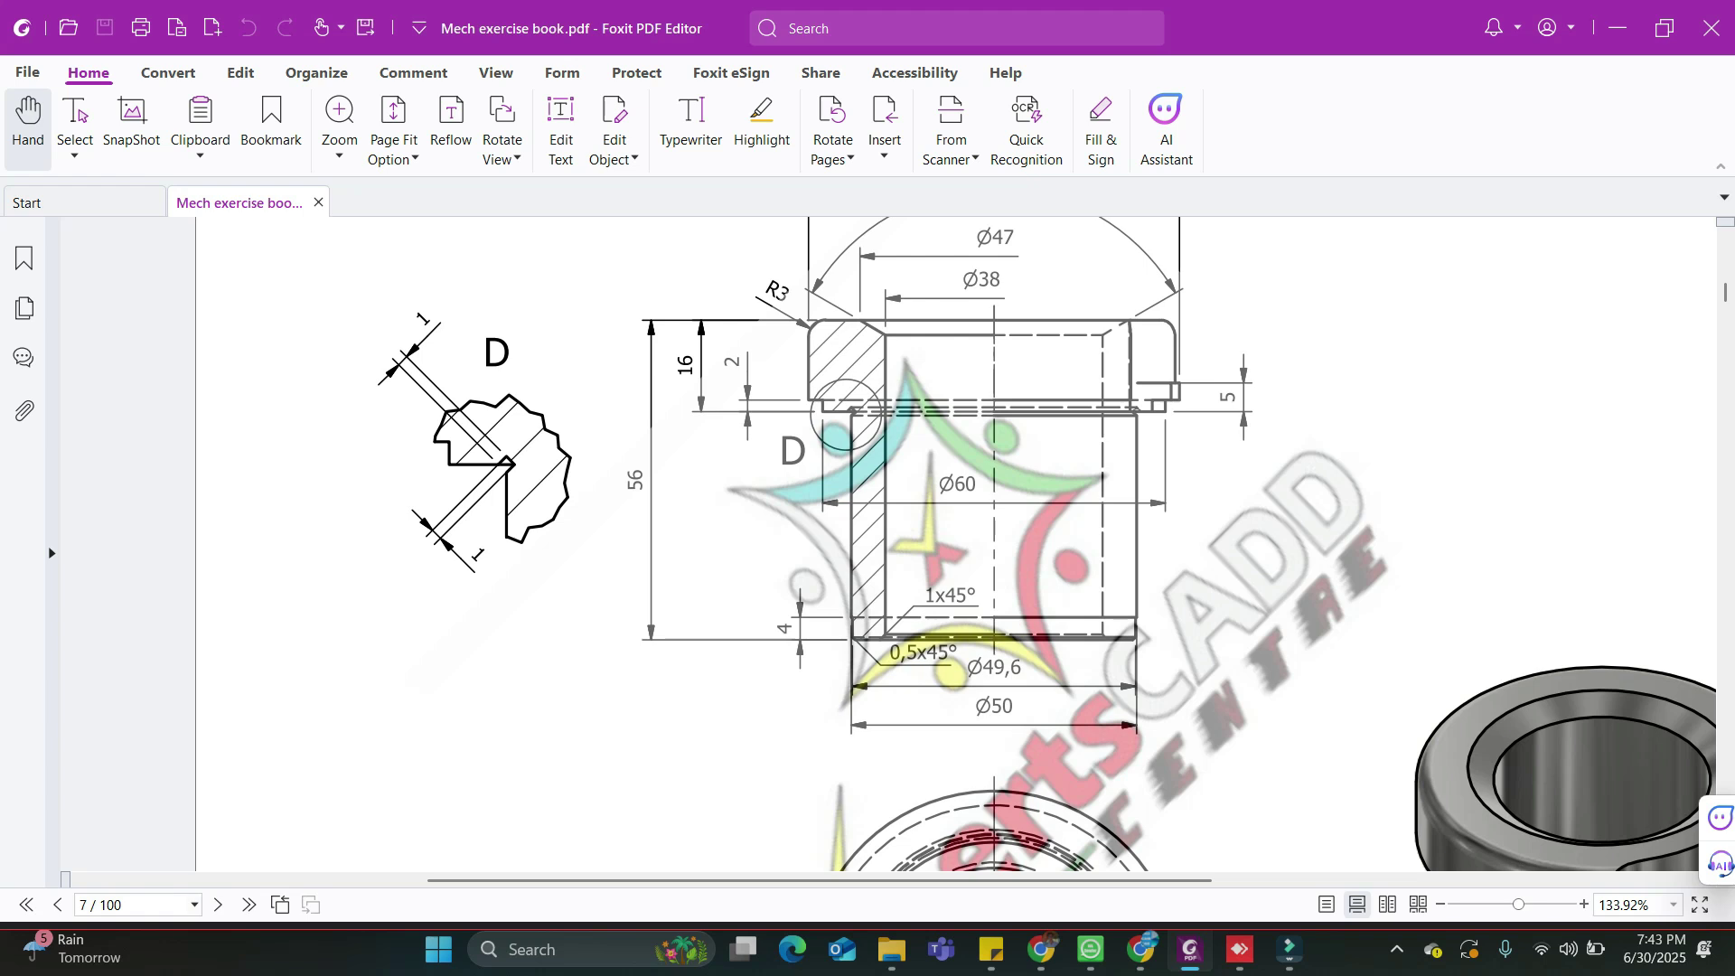
{"action": "scroll", "coordinate": [956, 545], "scroll_direction": "up", "scroll_amount": 3}
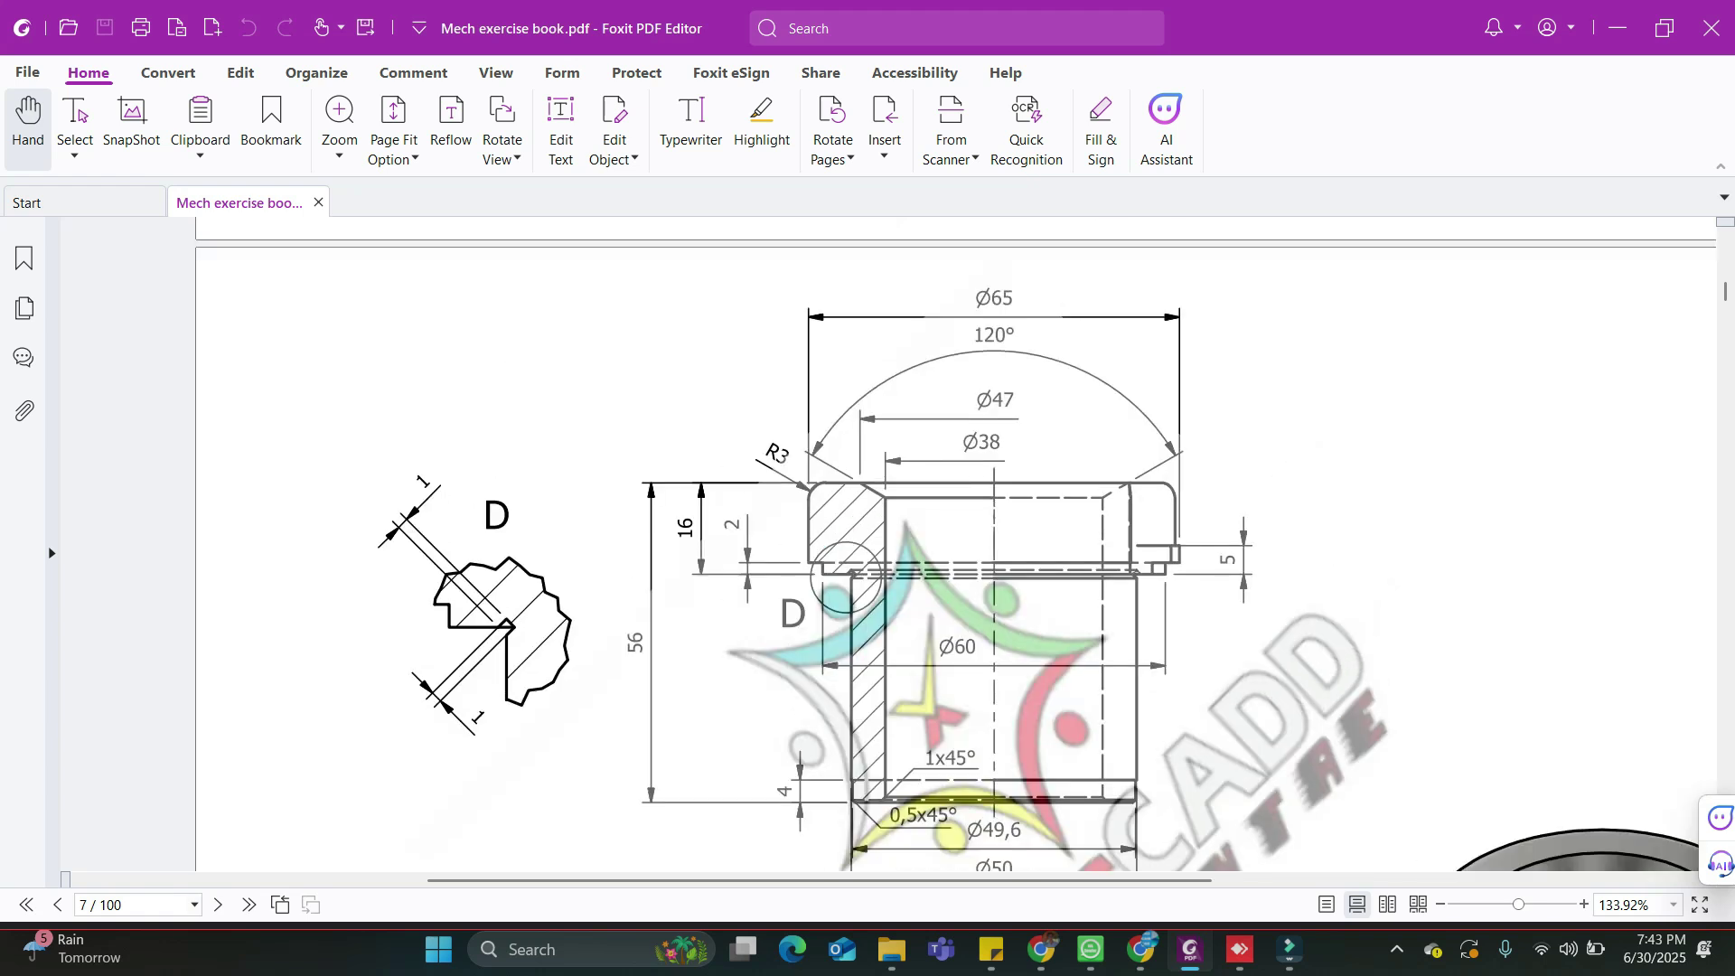
{"action": "key", "text": "alt+Tab"}
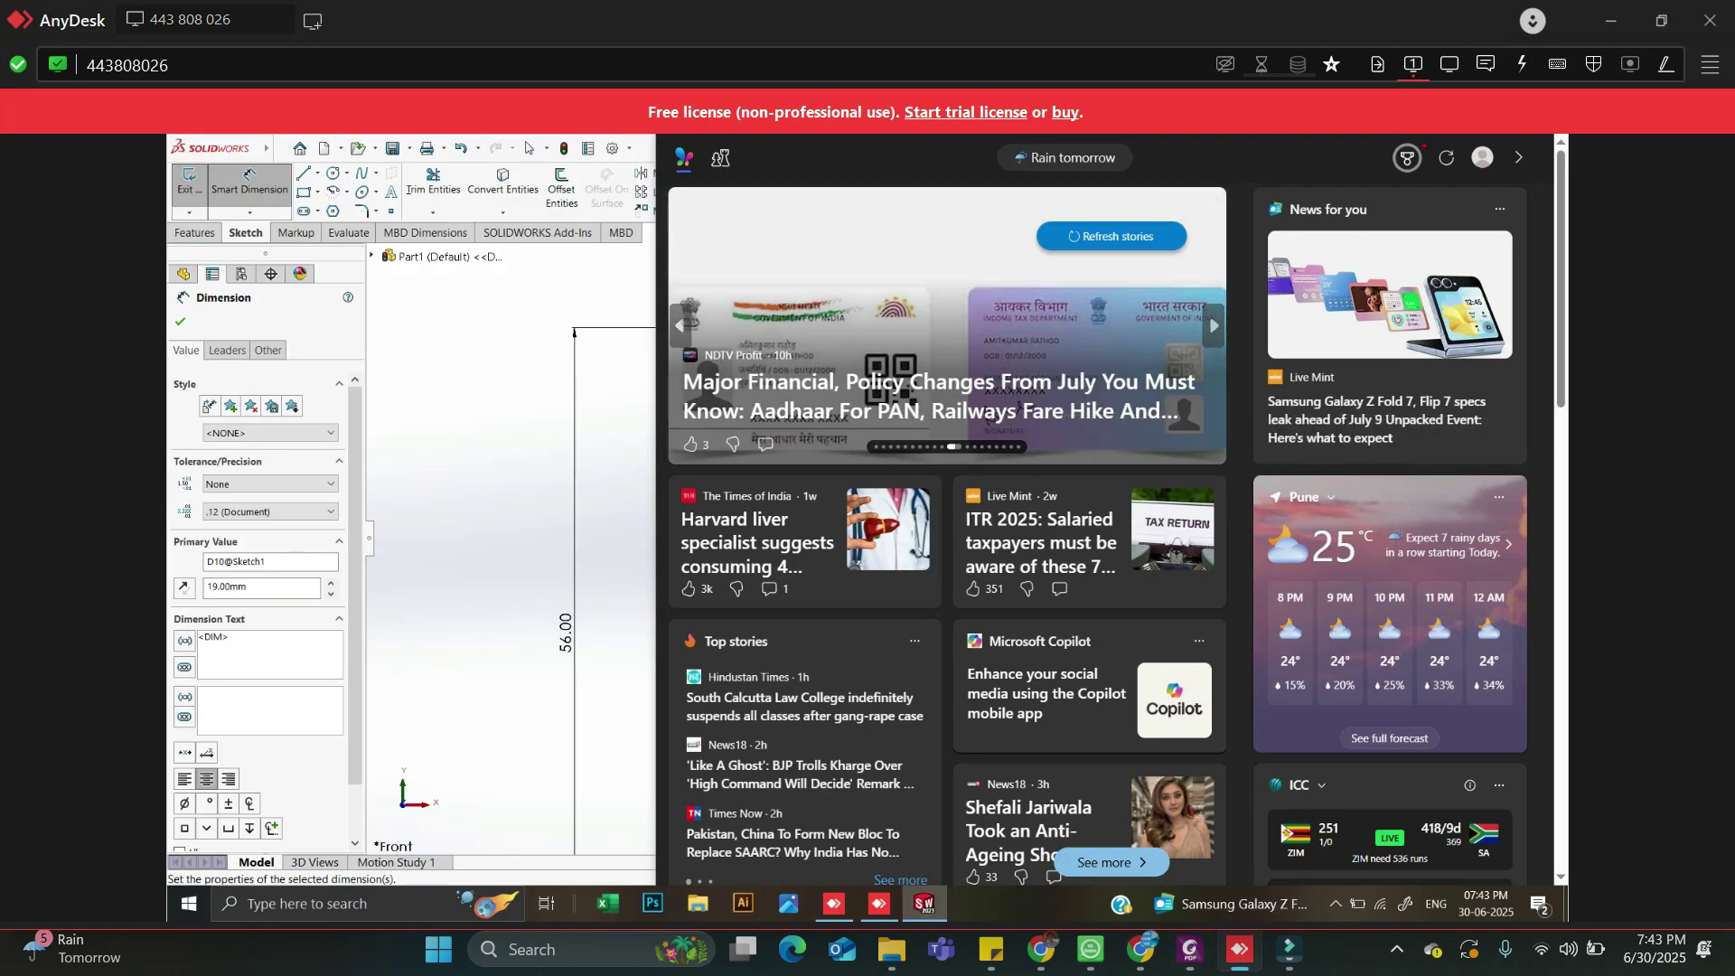
{"action": "scroll", "coordinate": [960, 542], "scroll_direction": "up", "scroll_amount": 3}
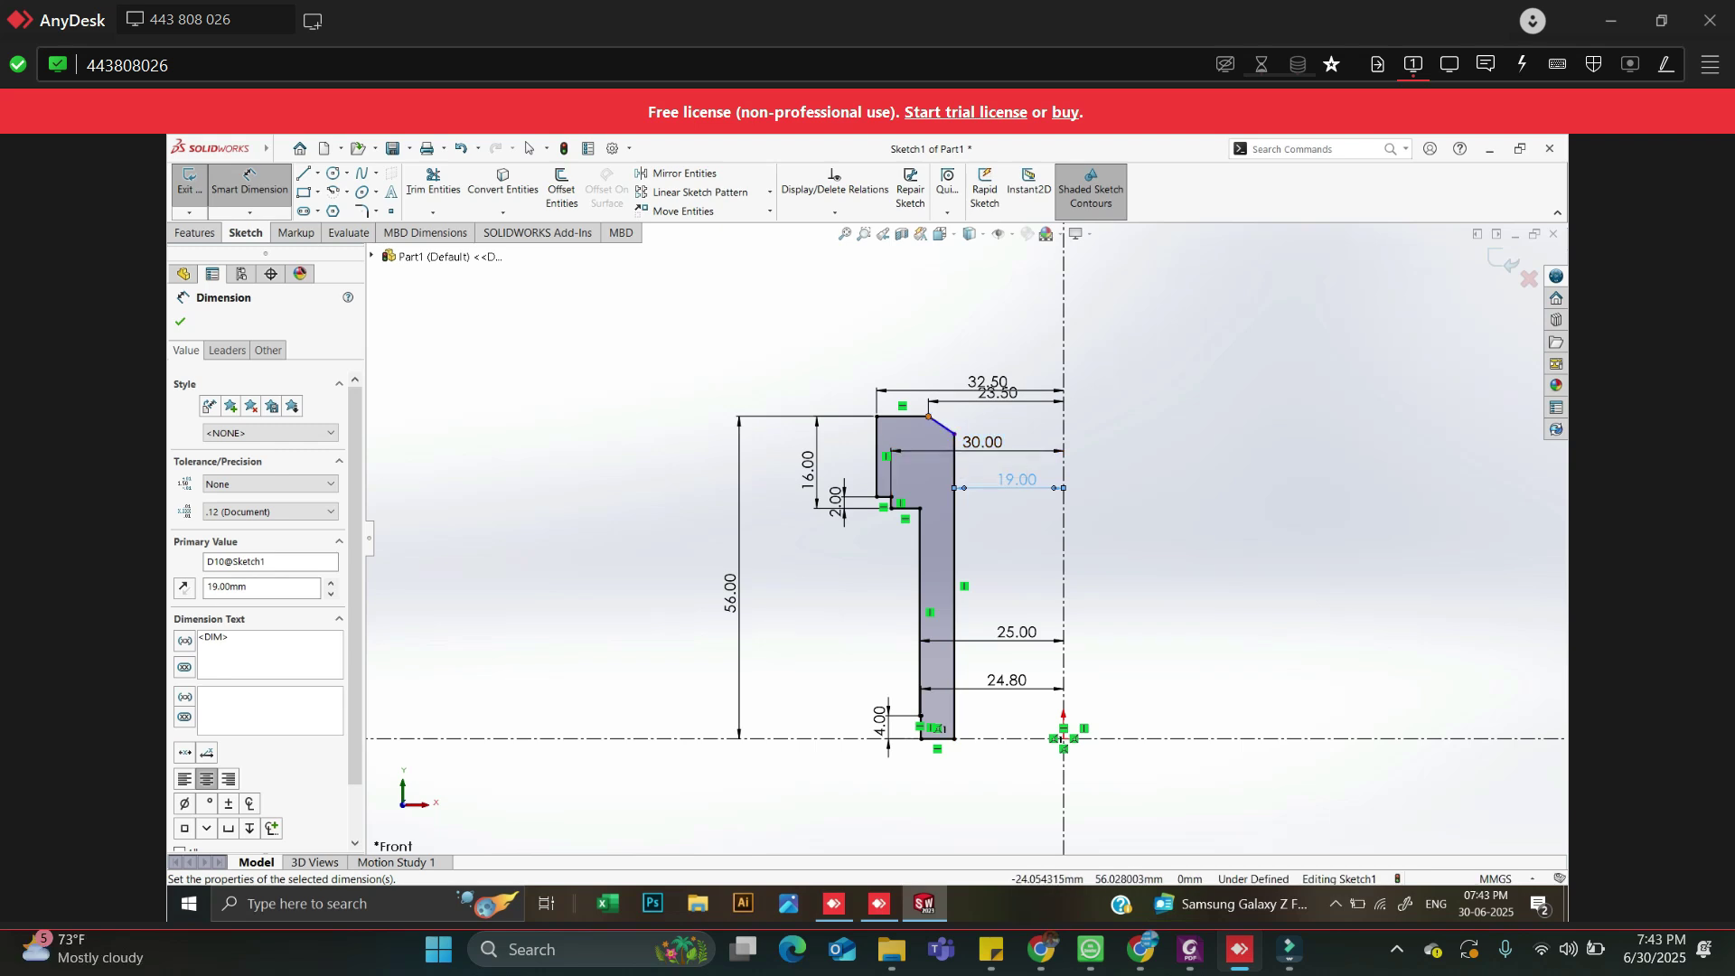
{"action": "scroll", "coordinate": [1016, 416], "scroll_direction": "down", "scroll_amount": 3}
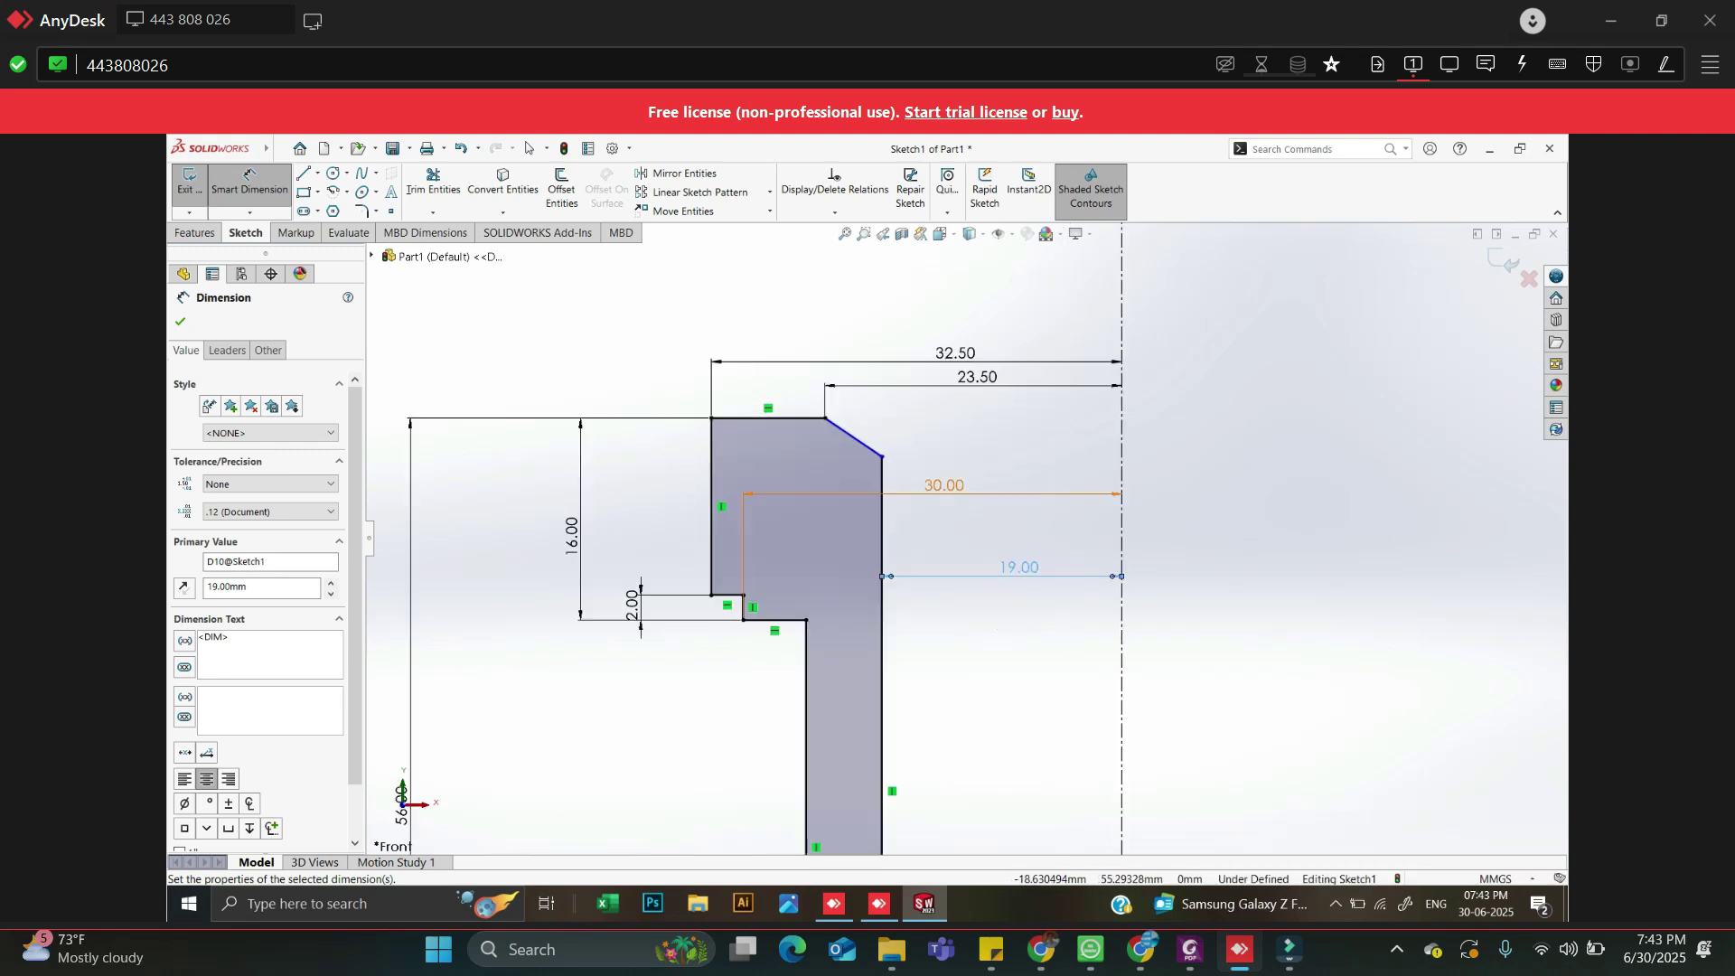
{"action": "left_click", "coordinate": [853, 438]}
{"action": "left_click", "coordinate": [1122, 361]}
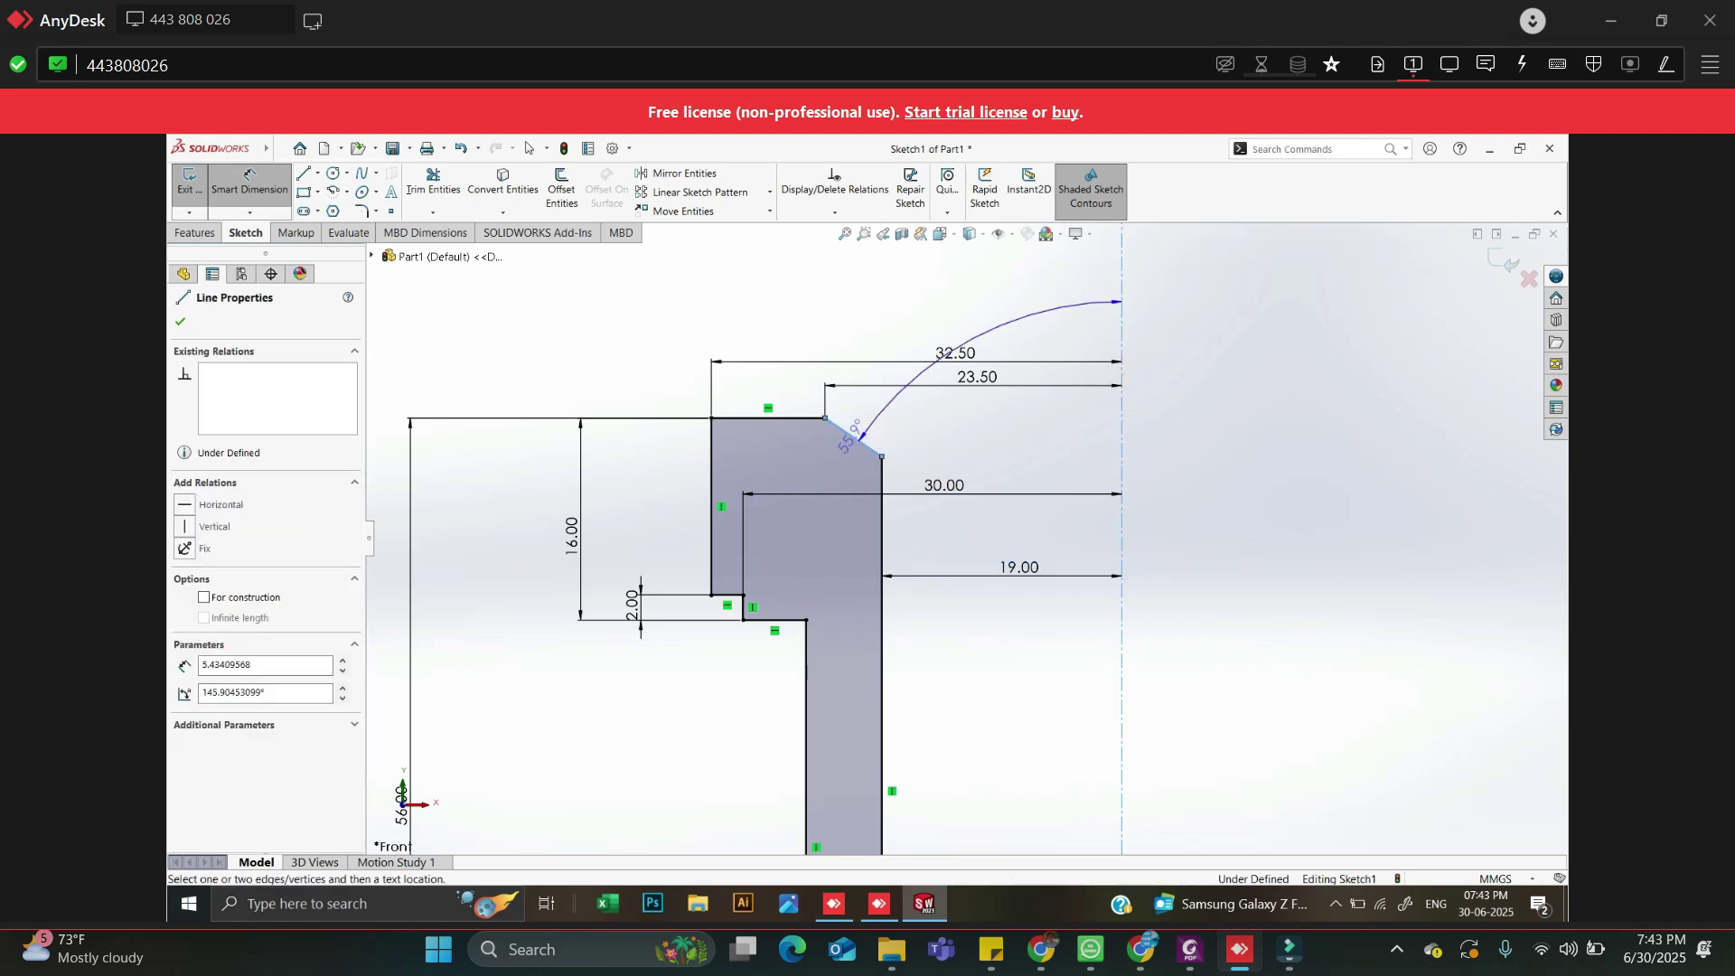
{"action": "left_click", "coordinate": [1035, 407]}
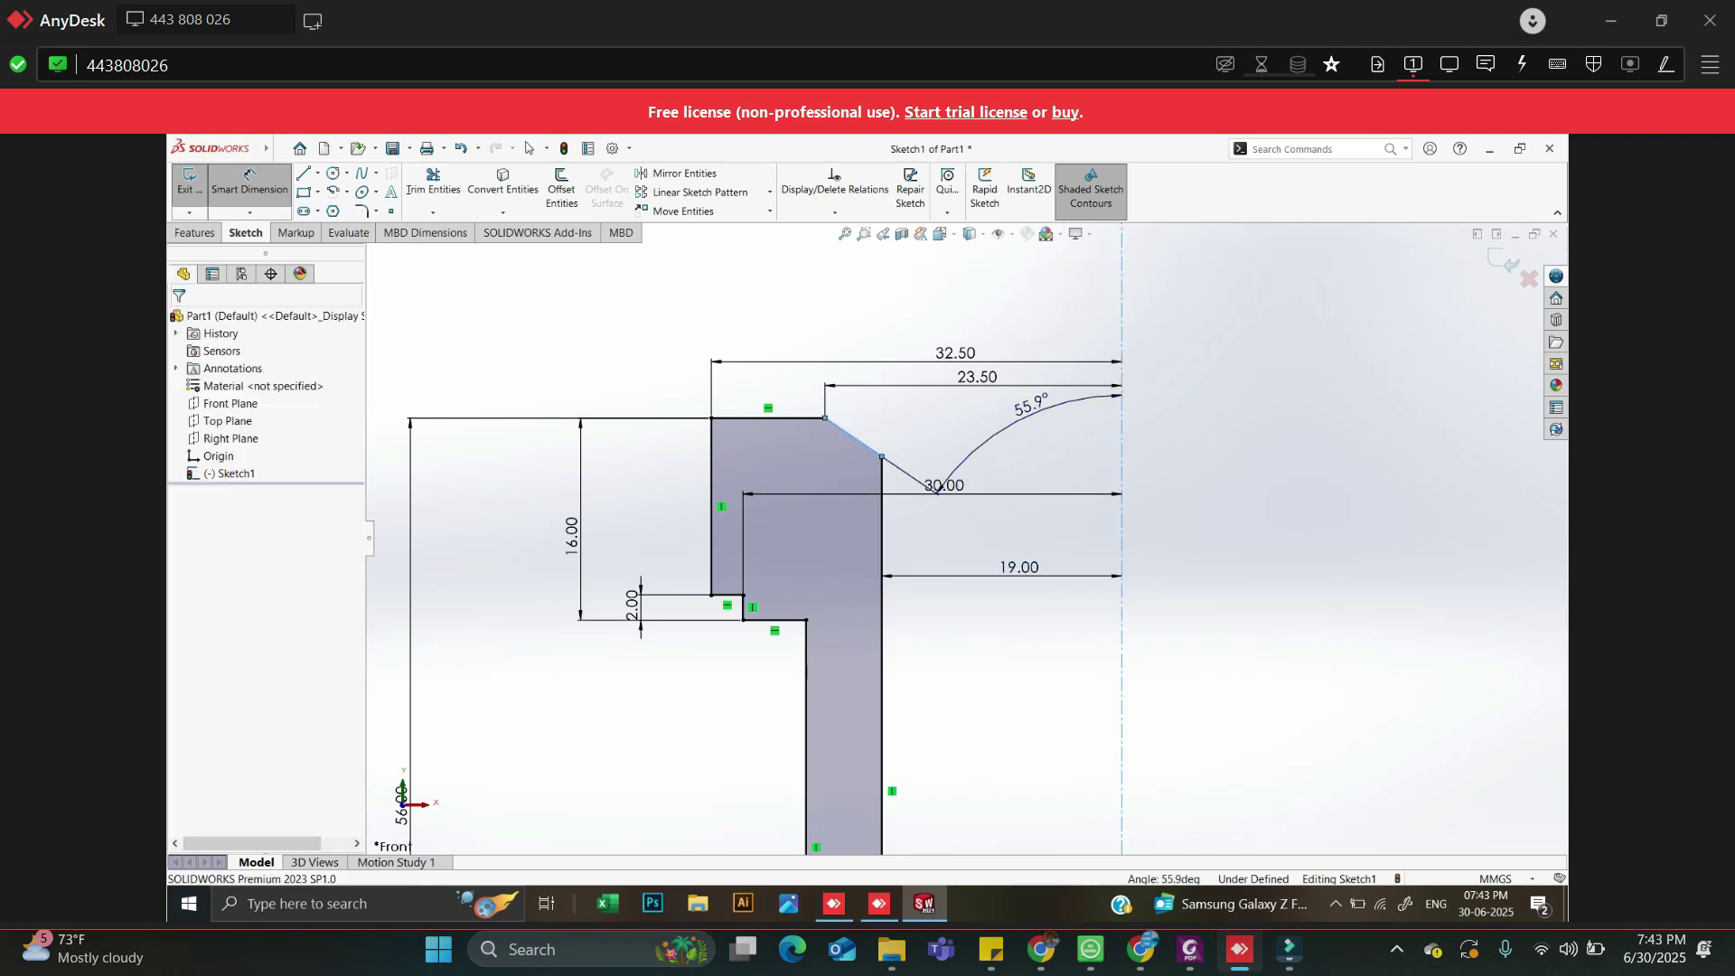
{"action": "type", "text": "60"}
{"action": "key", "text": "Return"}
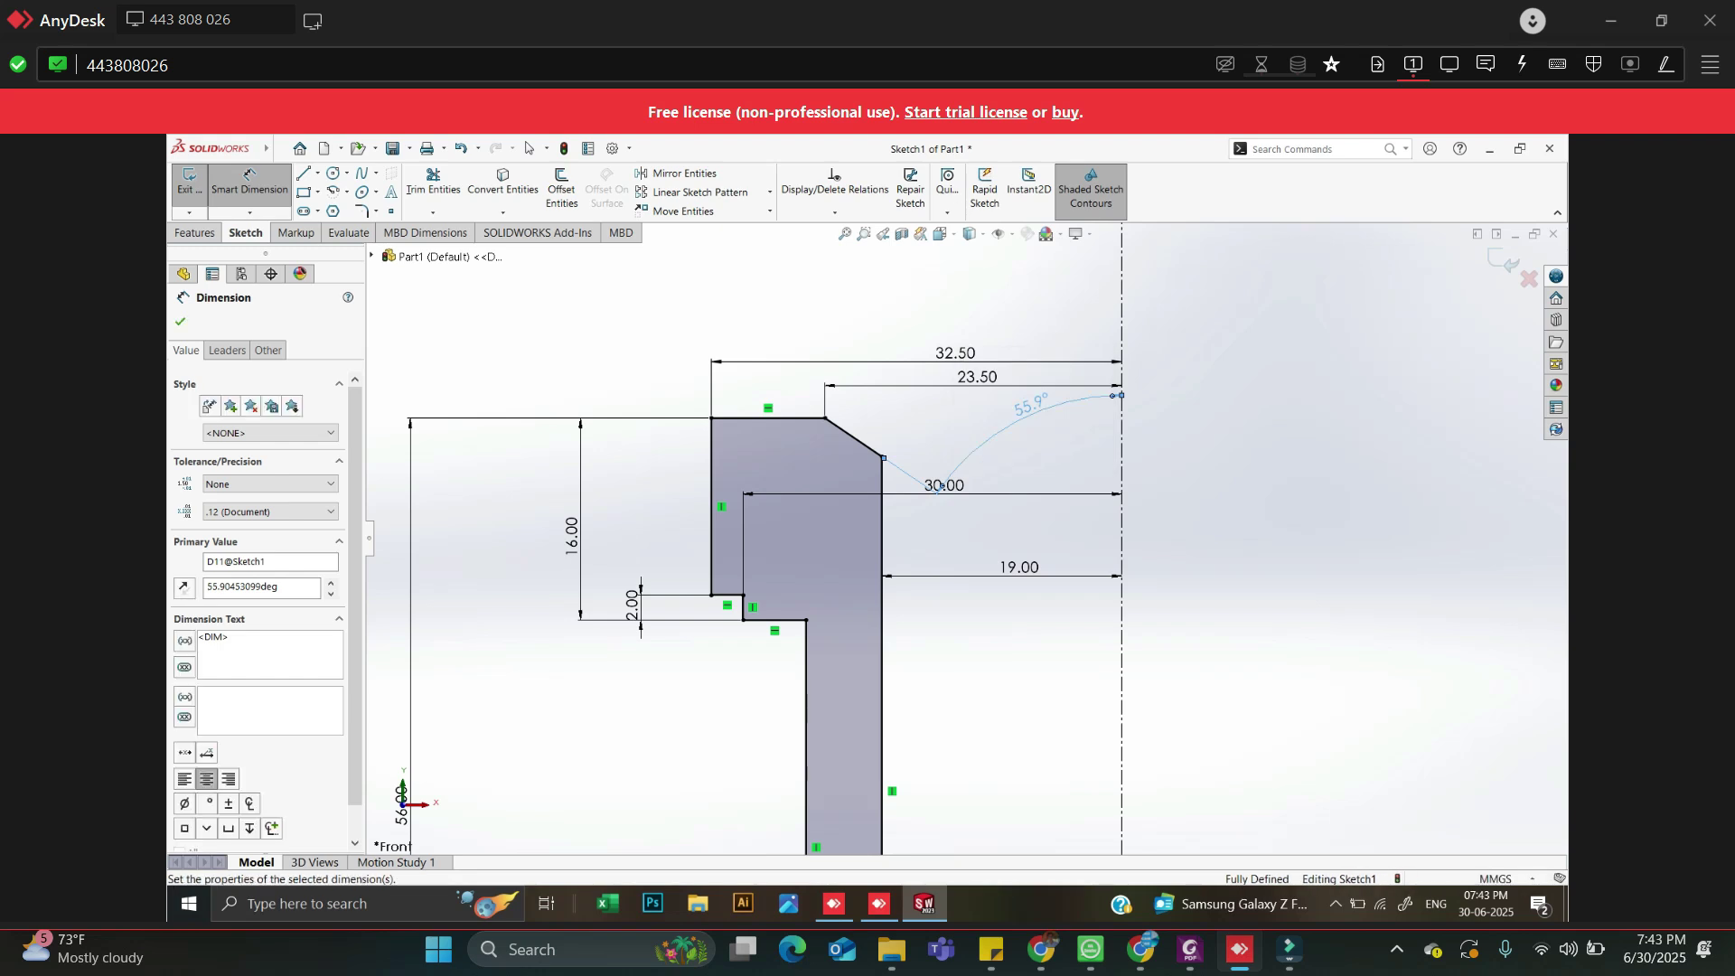
{"action": "key", "text": "Escape"}
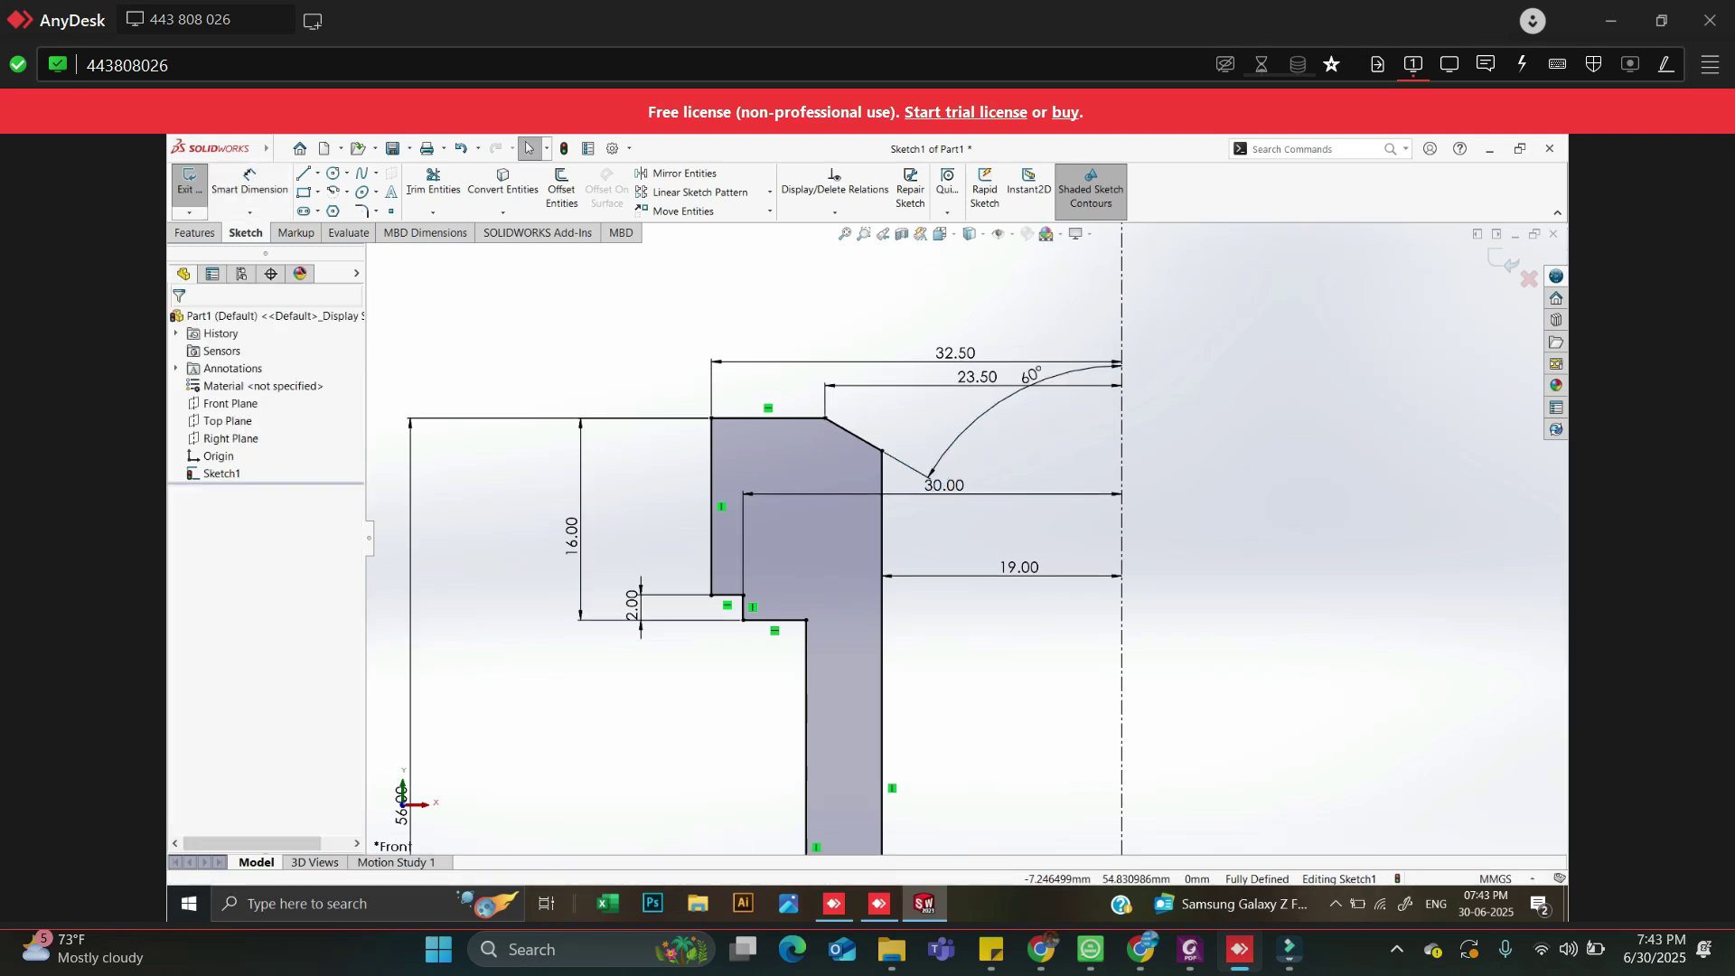
Compare the closed profile with the PDF drawing and move the 32.5 mm dimension higher above the flange
{"action": "scroll", "coordinate": [967, 536], "scroll_direction": "up", "scroll_amount": 1}
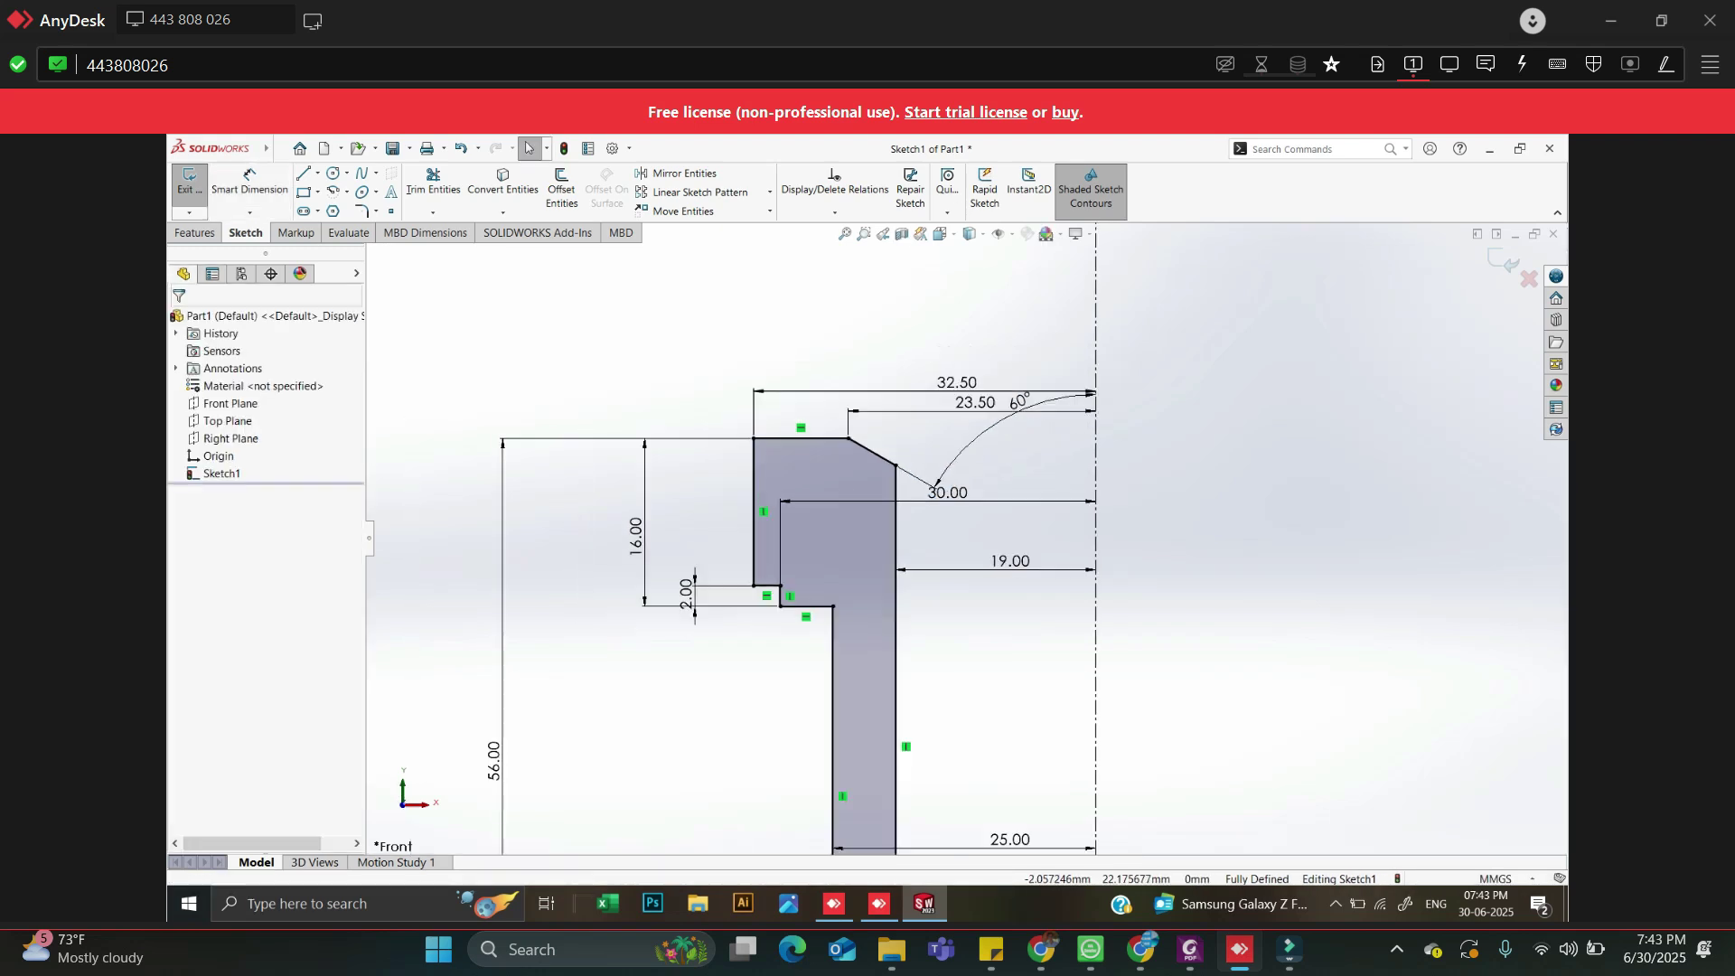
{"action": "left_click", "coordinate": [1190, 949]}
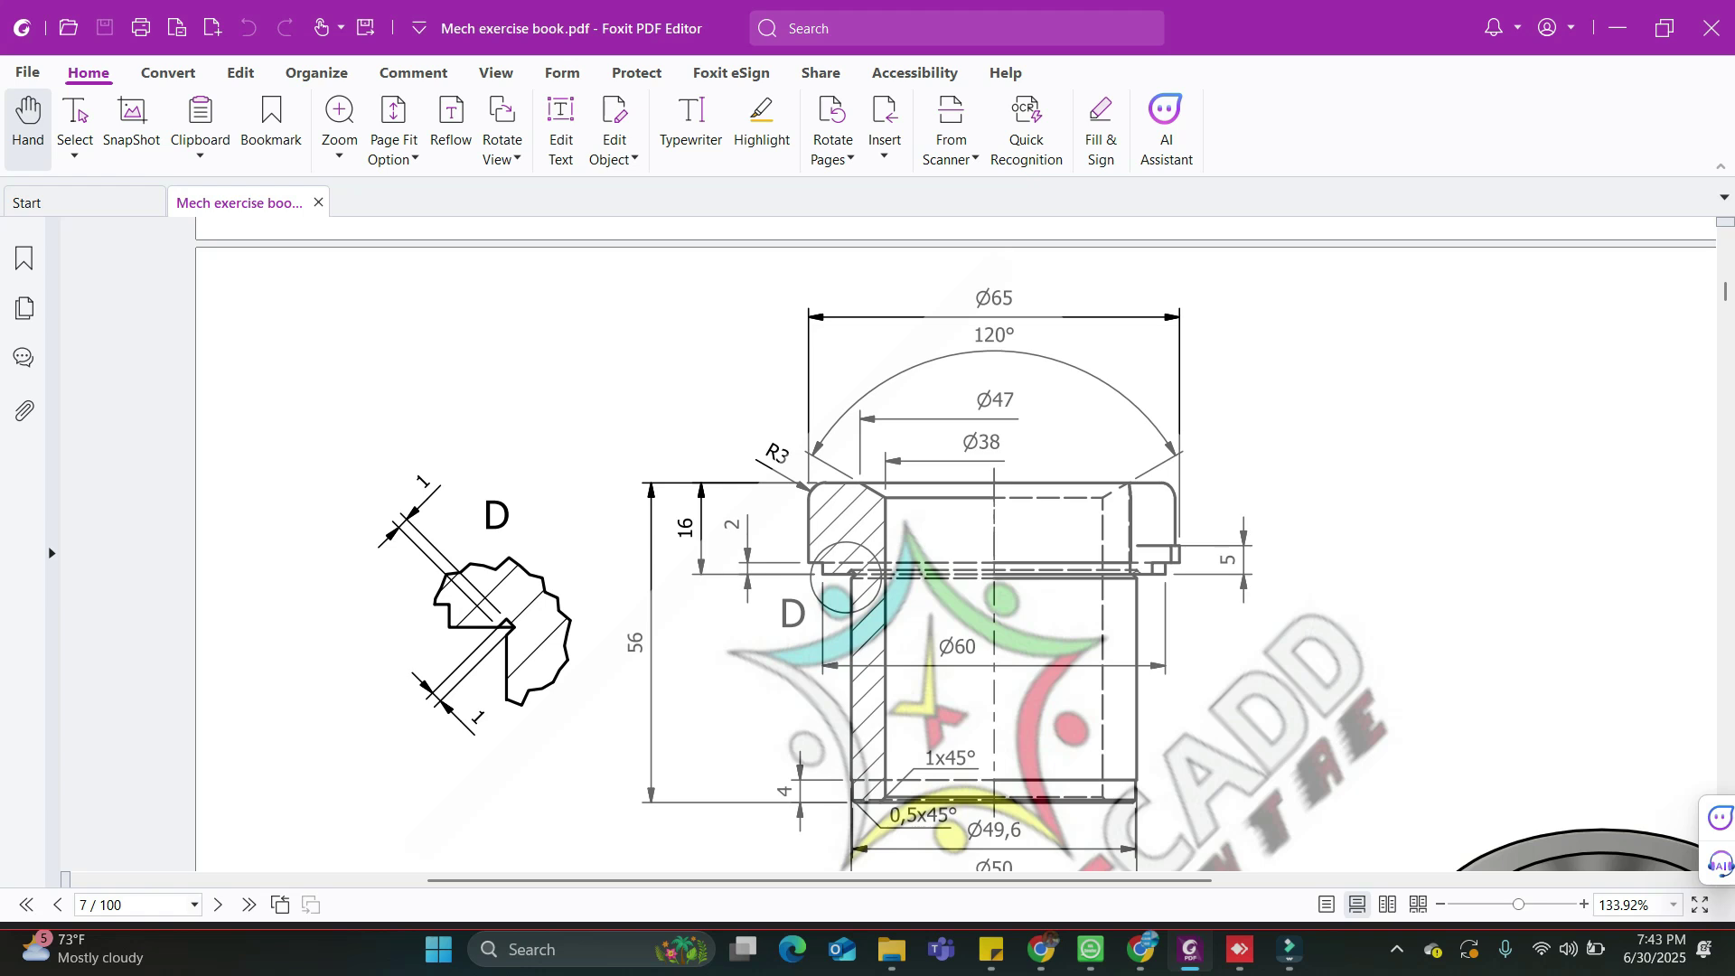
{"action": "scroll", "coordinate": [956, 553], "scroll_direction": "down", "scroll_amount": 1}
{"action": "key", "text": "alt+Tab"}
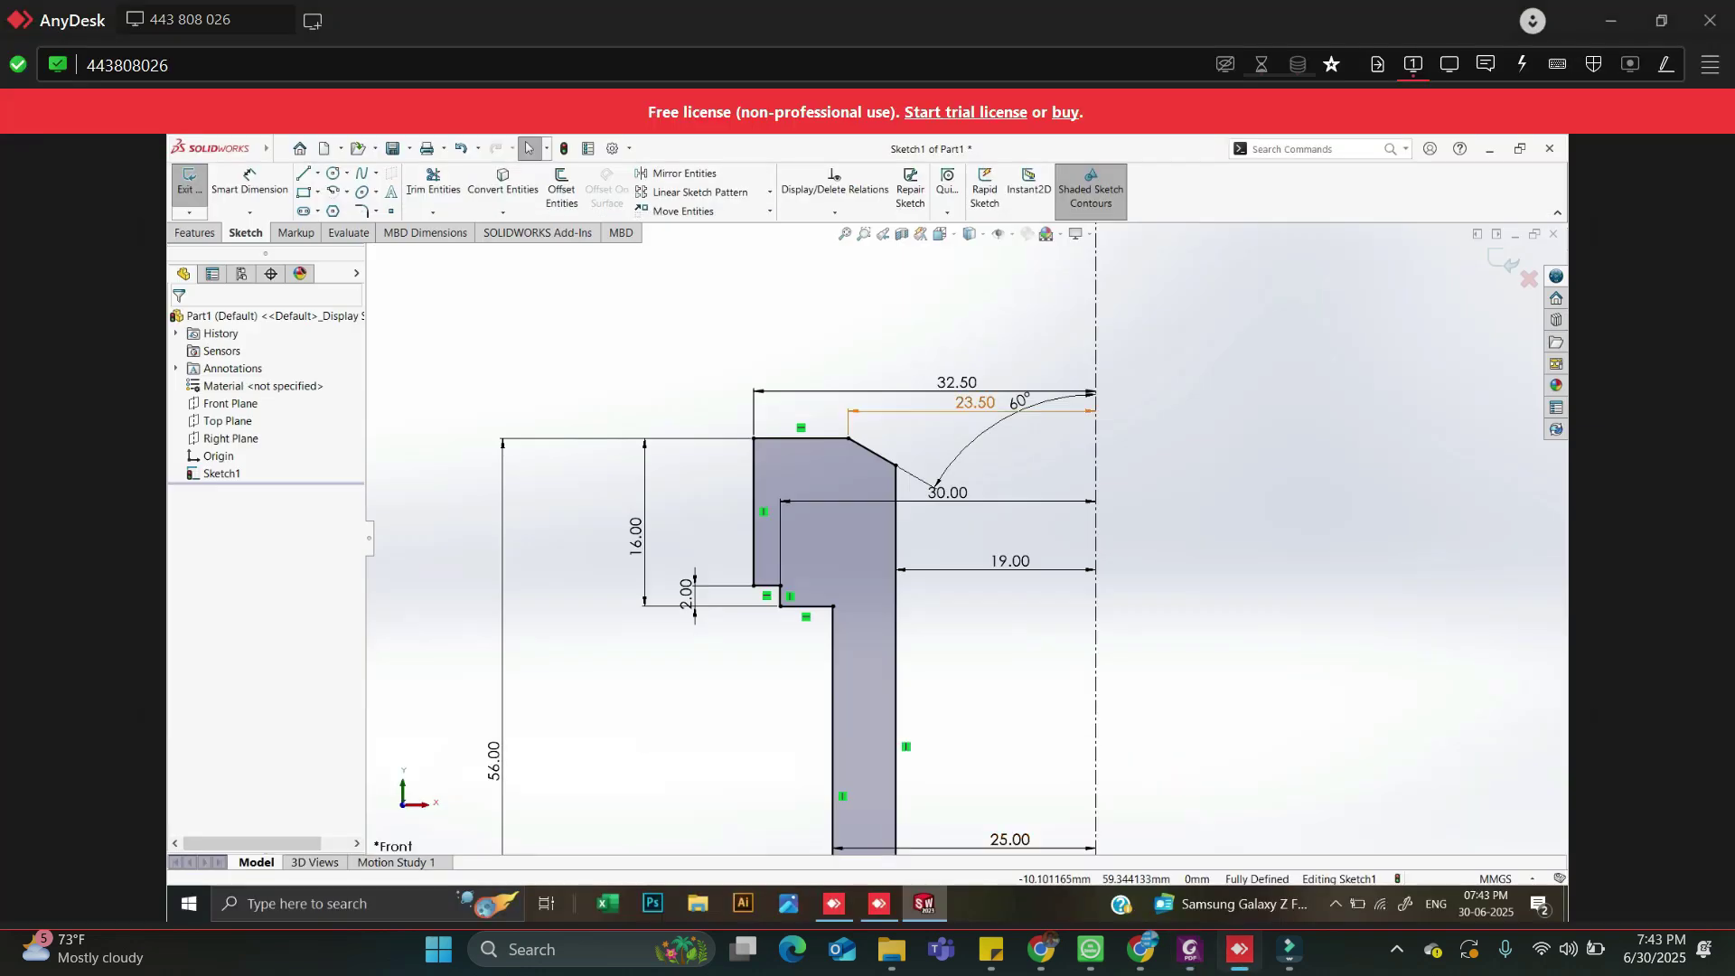
{"action": "scroll", "coordinate": [958, 588], "scroll_direction": "up", "scroll_amount": 3}
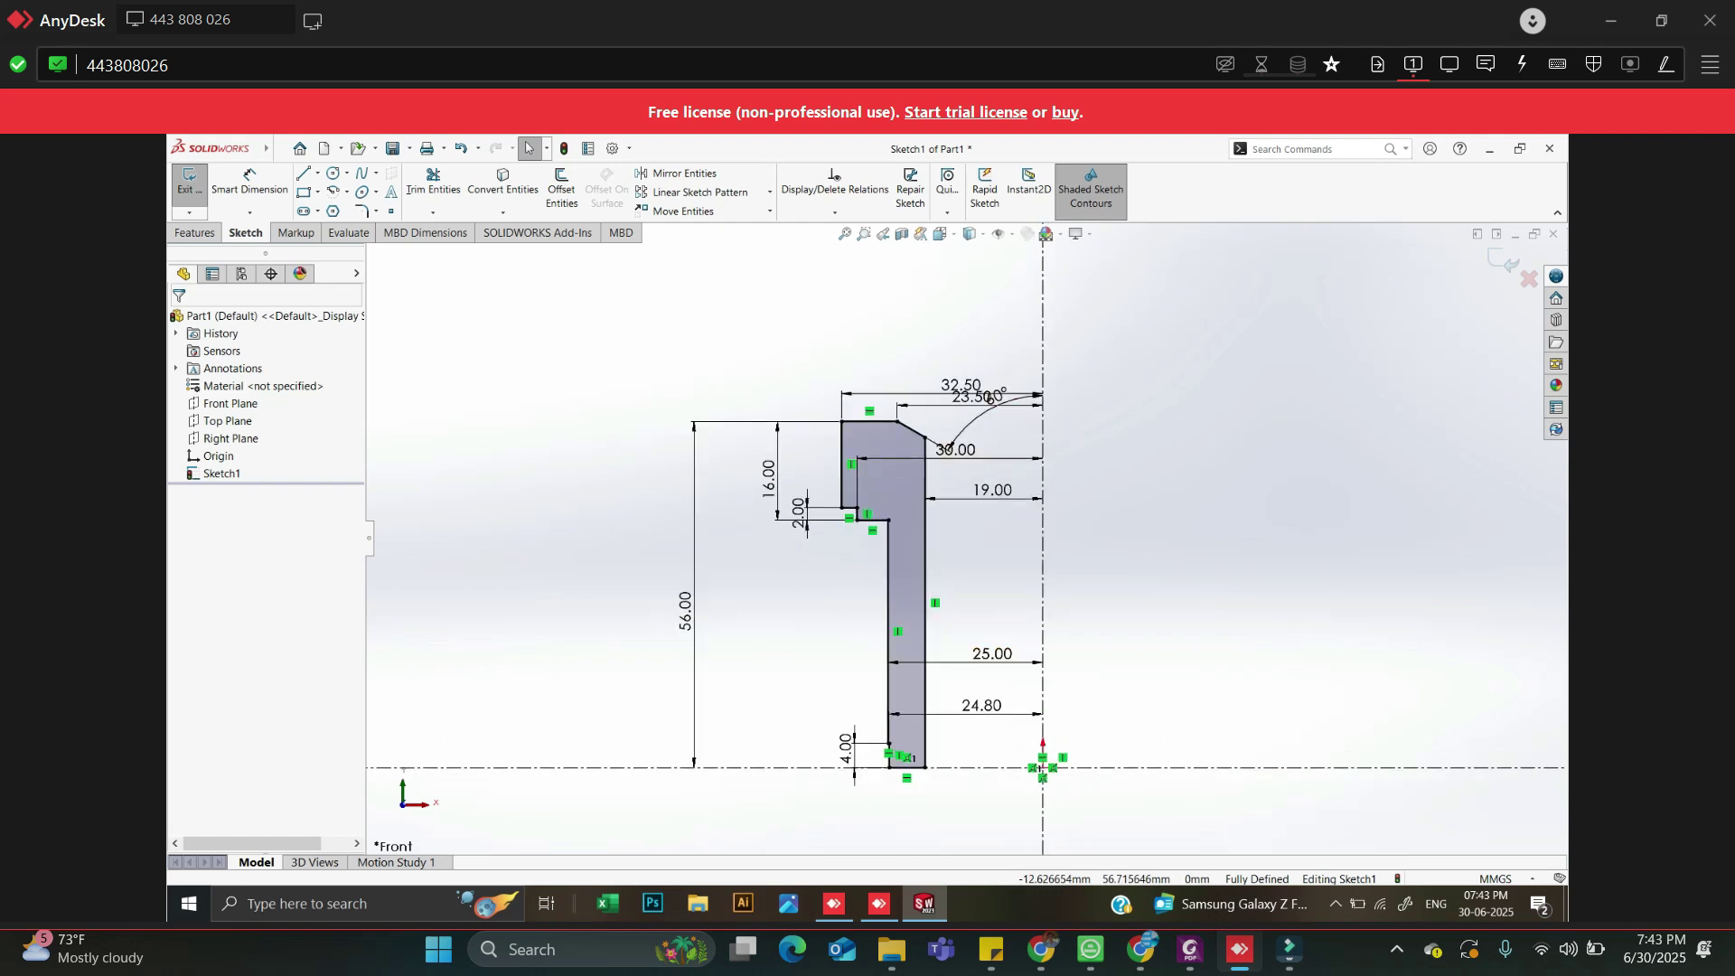
{"action": "scroll", "coordinate": [990, 399], "scroll_direction": "down", "scroll_amount": 3}
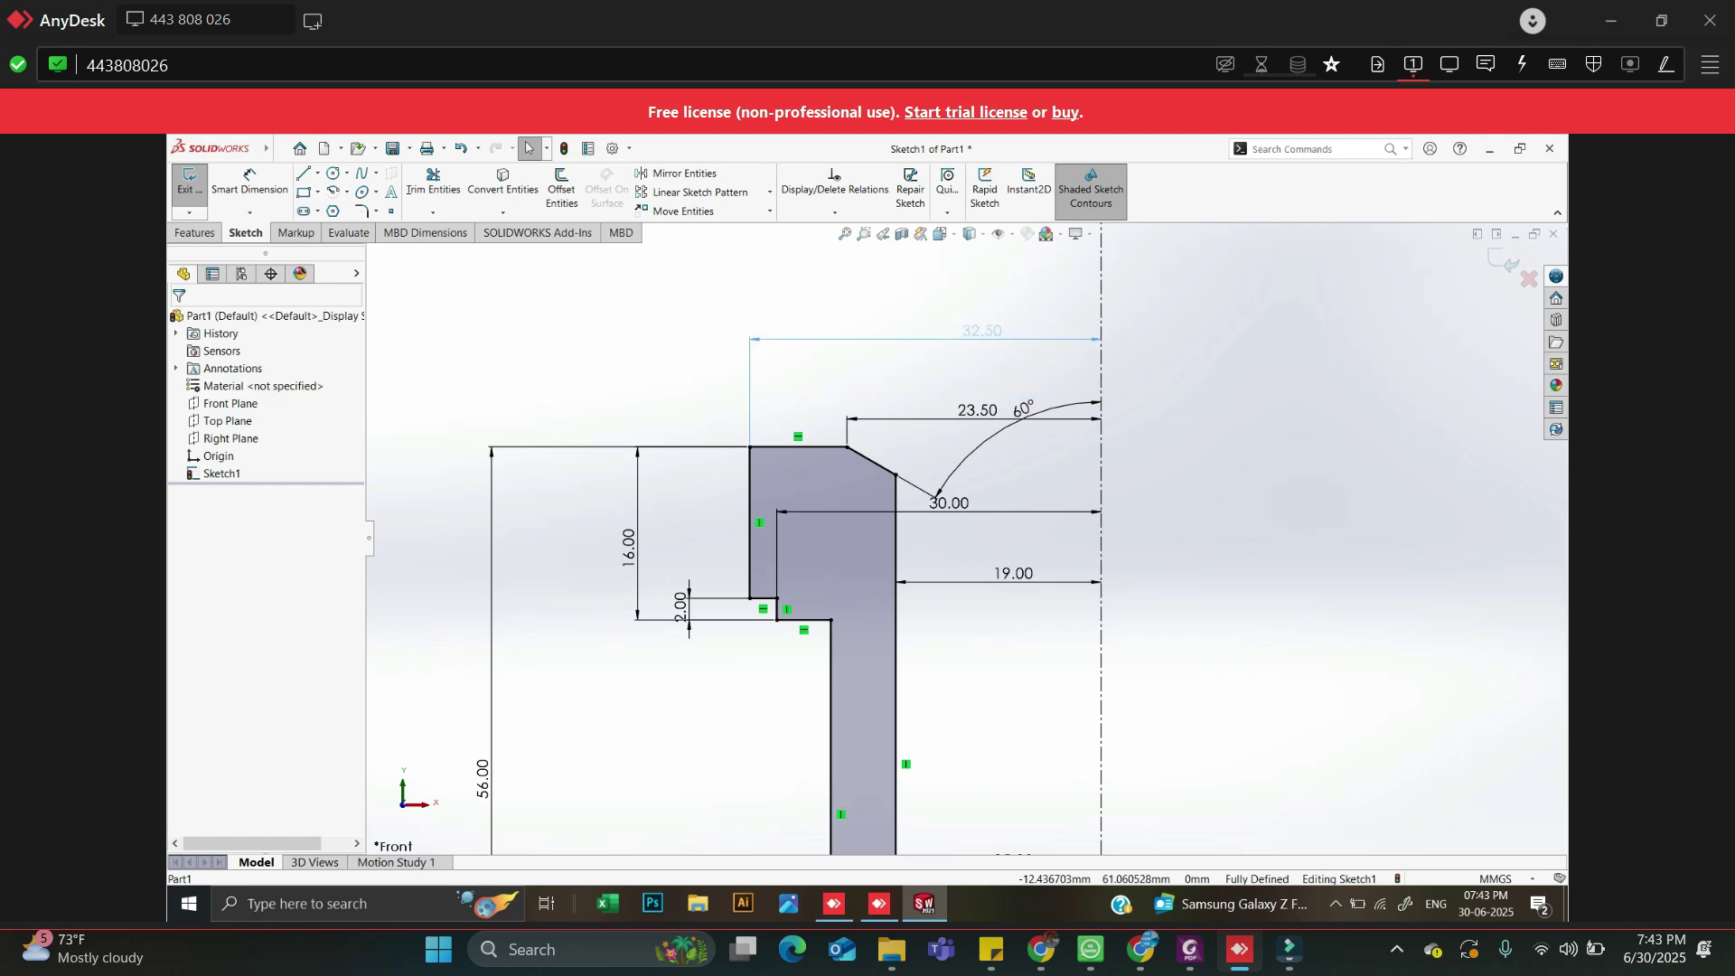
{"action": "left_click", "coordinate": [981, 330]}
{"action": "scroll", "coordinate": [967, 490], "scroll_direction": "up", "scroll_amount": 1}
{"action": "scroll", "coordinate": [966, 528], "scroll_direction": "up", "scroll_amount": 2}
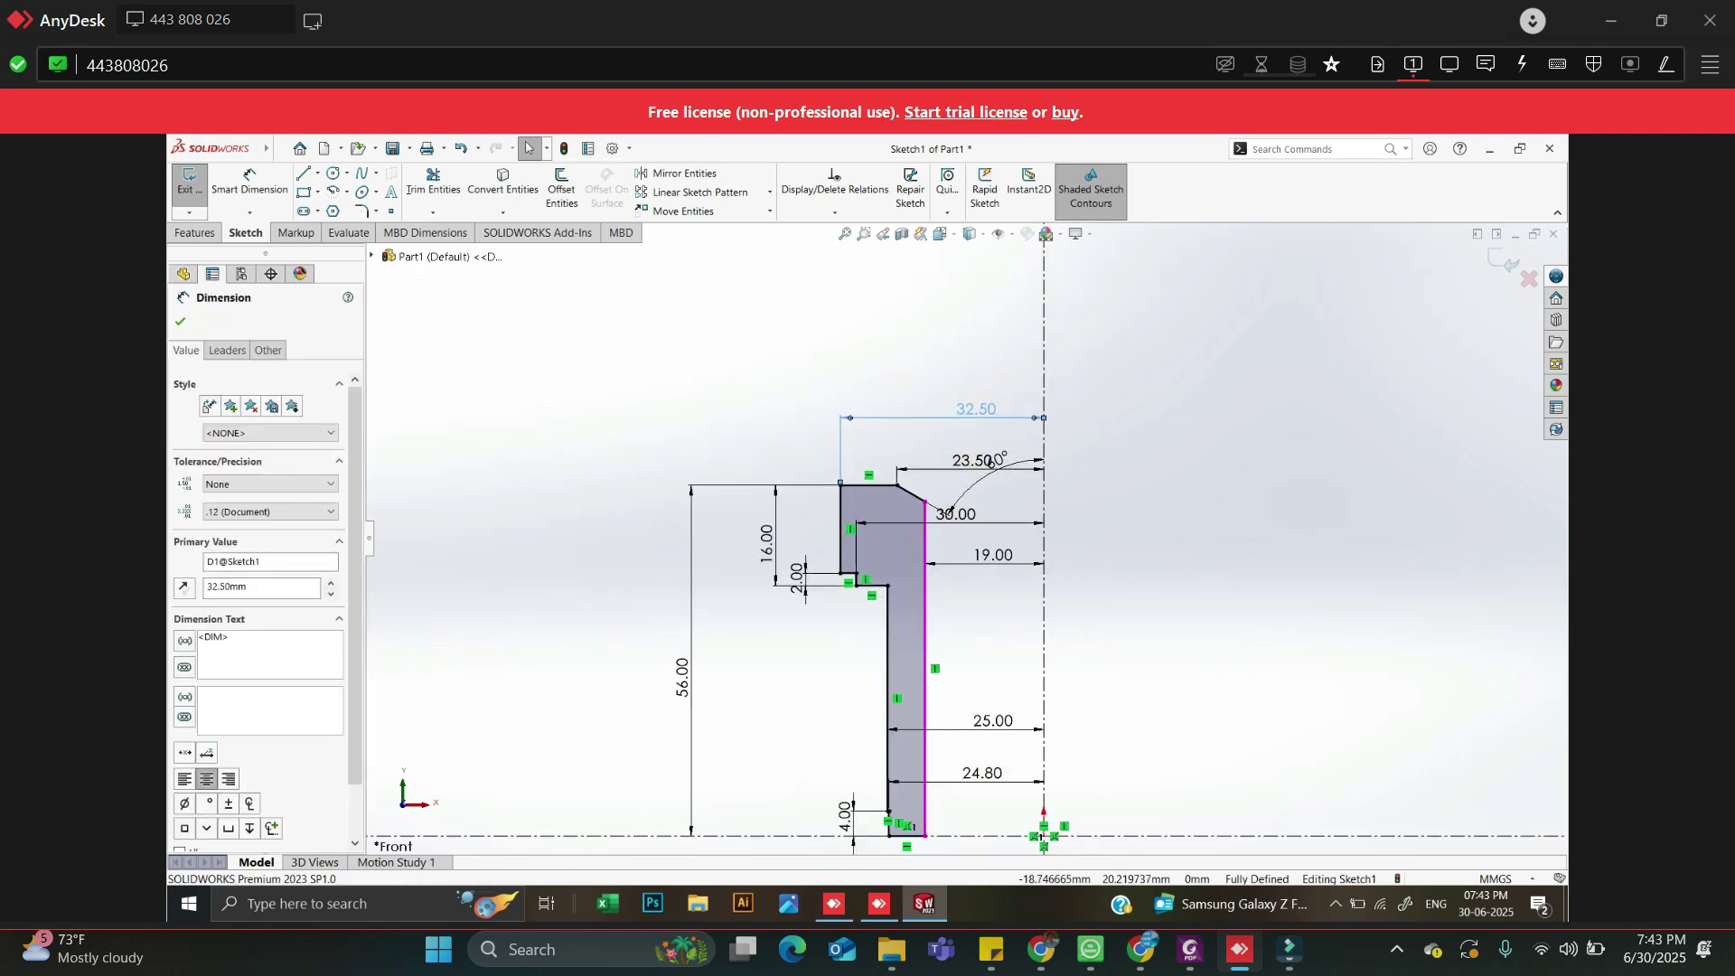
{"action": "scroll", "coordinate": [920, 841], "scroll_direction": "down", "scroll_amount": 1}
{"action": "scroll", "coordinate": [917, 846], "scroll_direction": "down", "scroll_amount": 8}
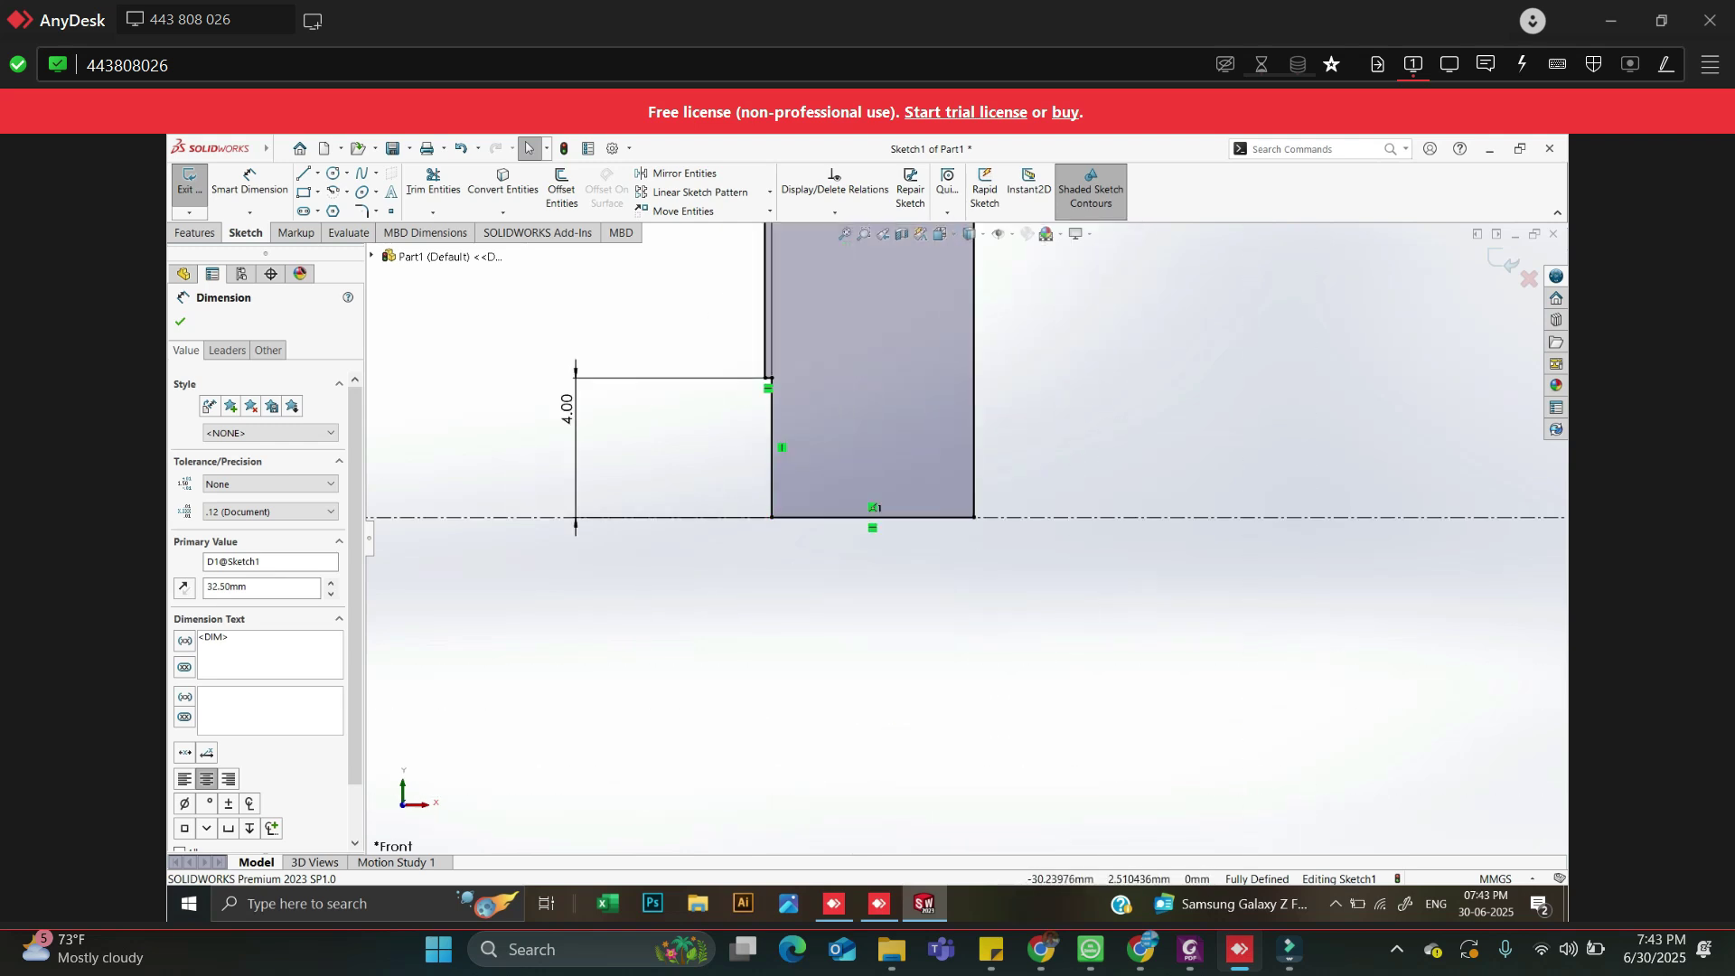
{"action": "scroll", "coordinate": [964, 539], "scroll_direction": "up", "scroll_amount": 1}
{"action": "scroll", "coordinate": [965, 539], "scroll_direction": "up", "scroll_amount": 7}
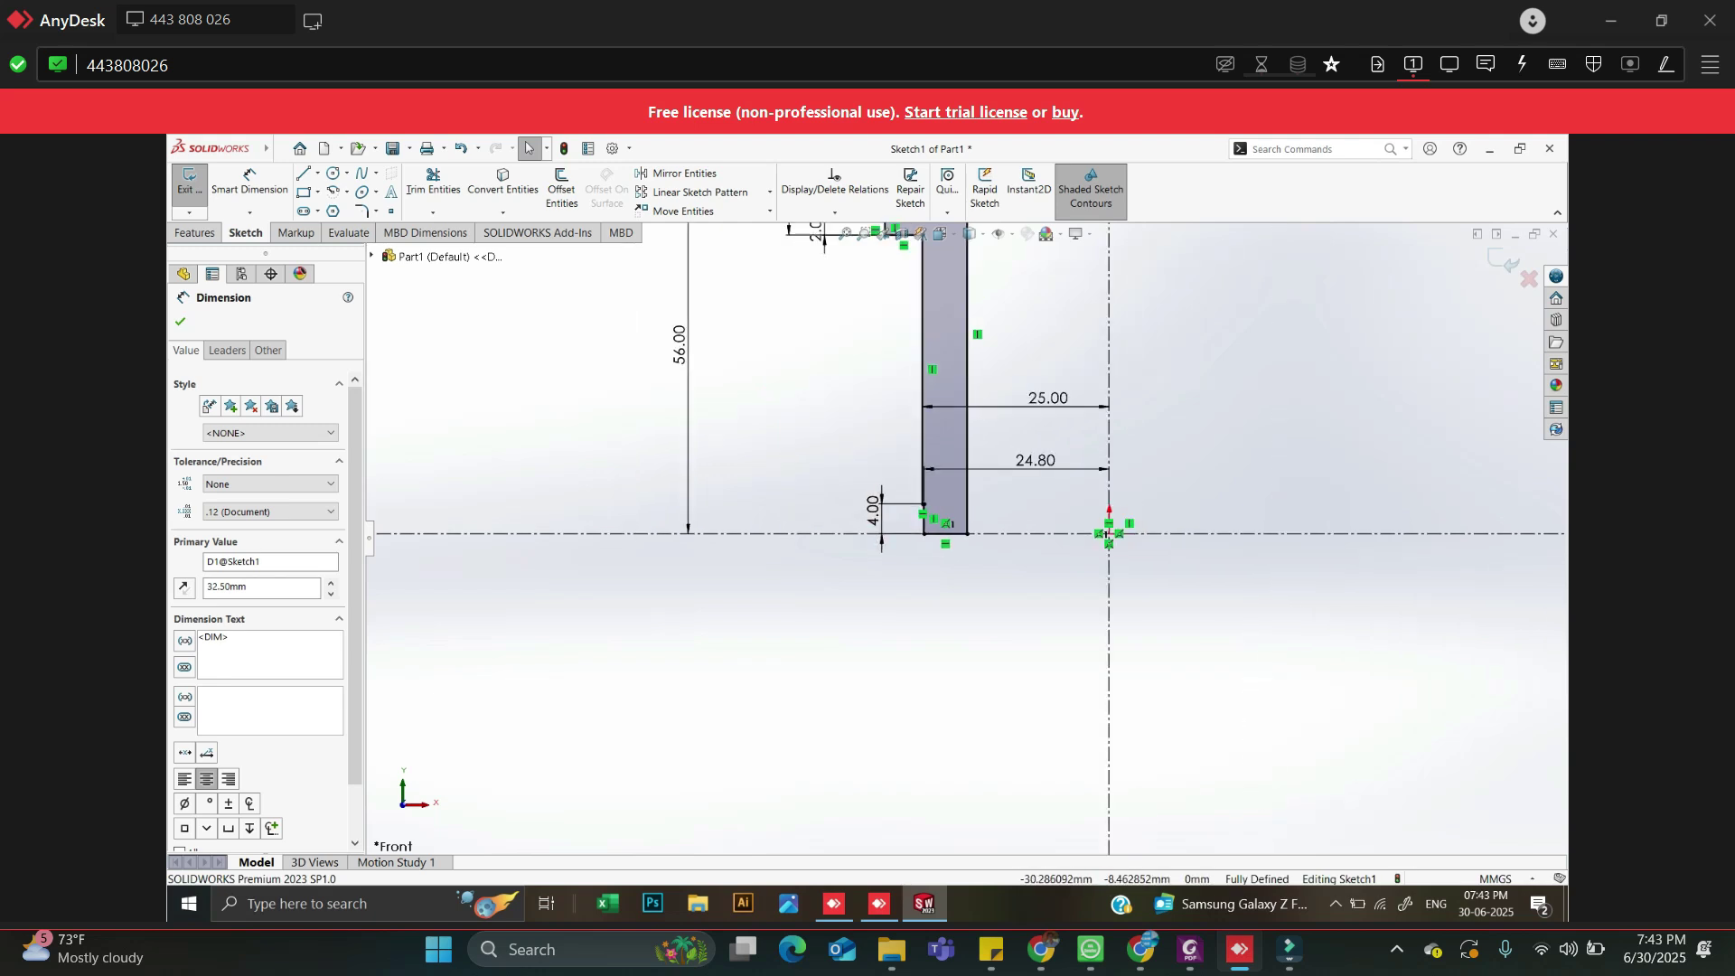
Move the 24.8 mm dimension below the profile and inspect the small step at the lower outer edge
{"action": "scroll", "coordinate": [950, 396], "scroll_direction": "down", "scroll_amount": 1}
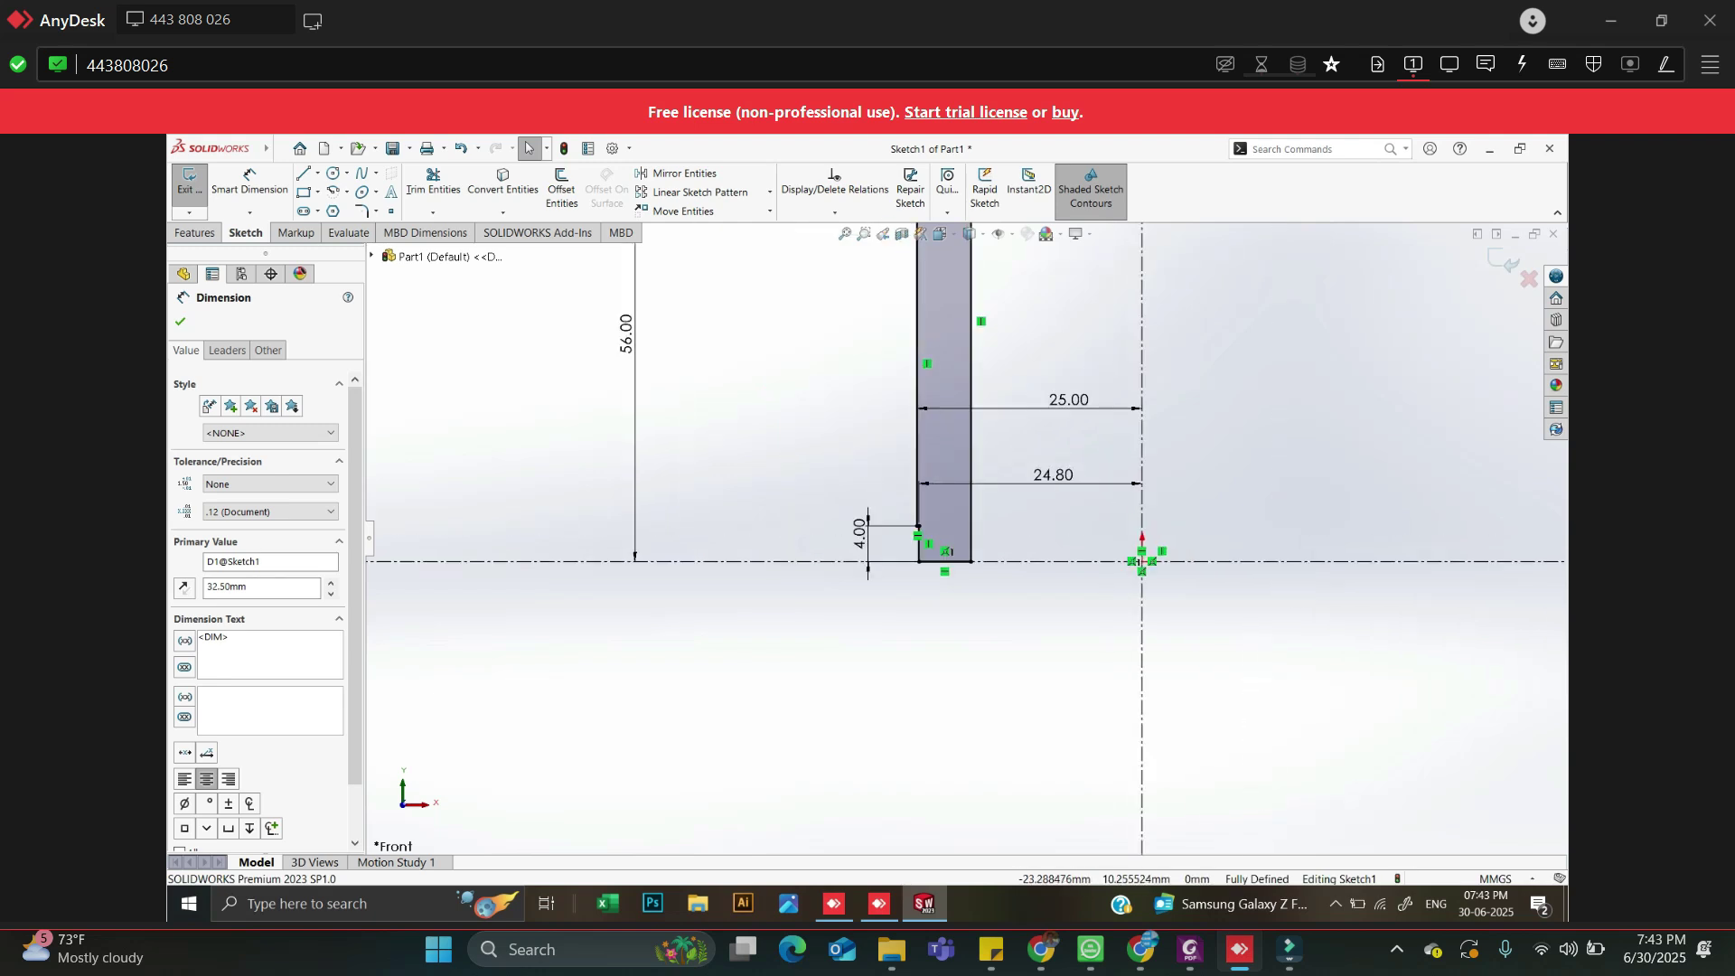
{"action": "scroll", "coordinate": [917, 532], "scroll_direction": "down", "scroll_amount": 4}
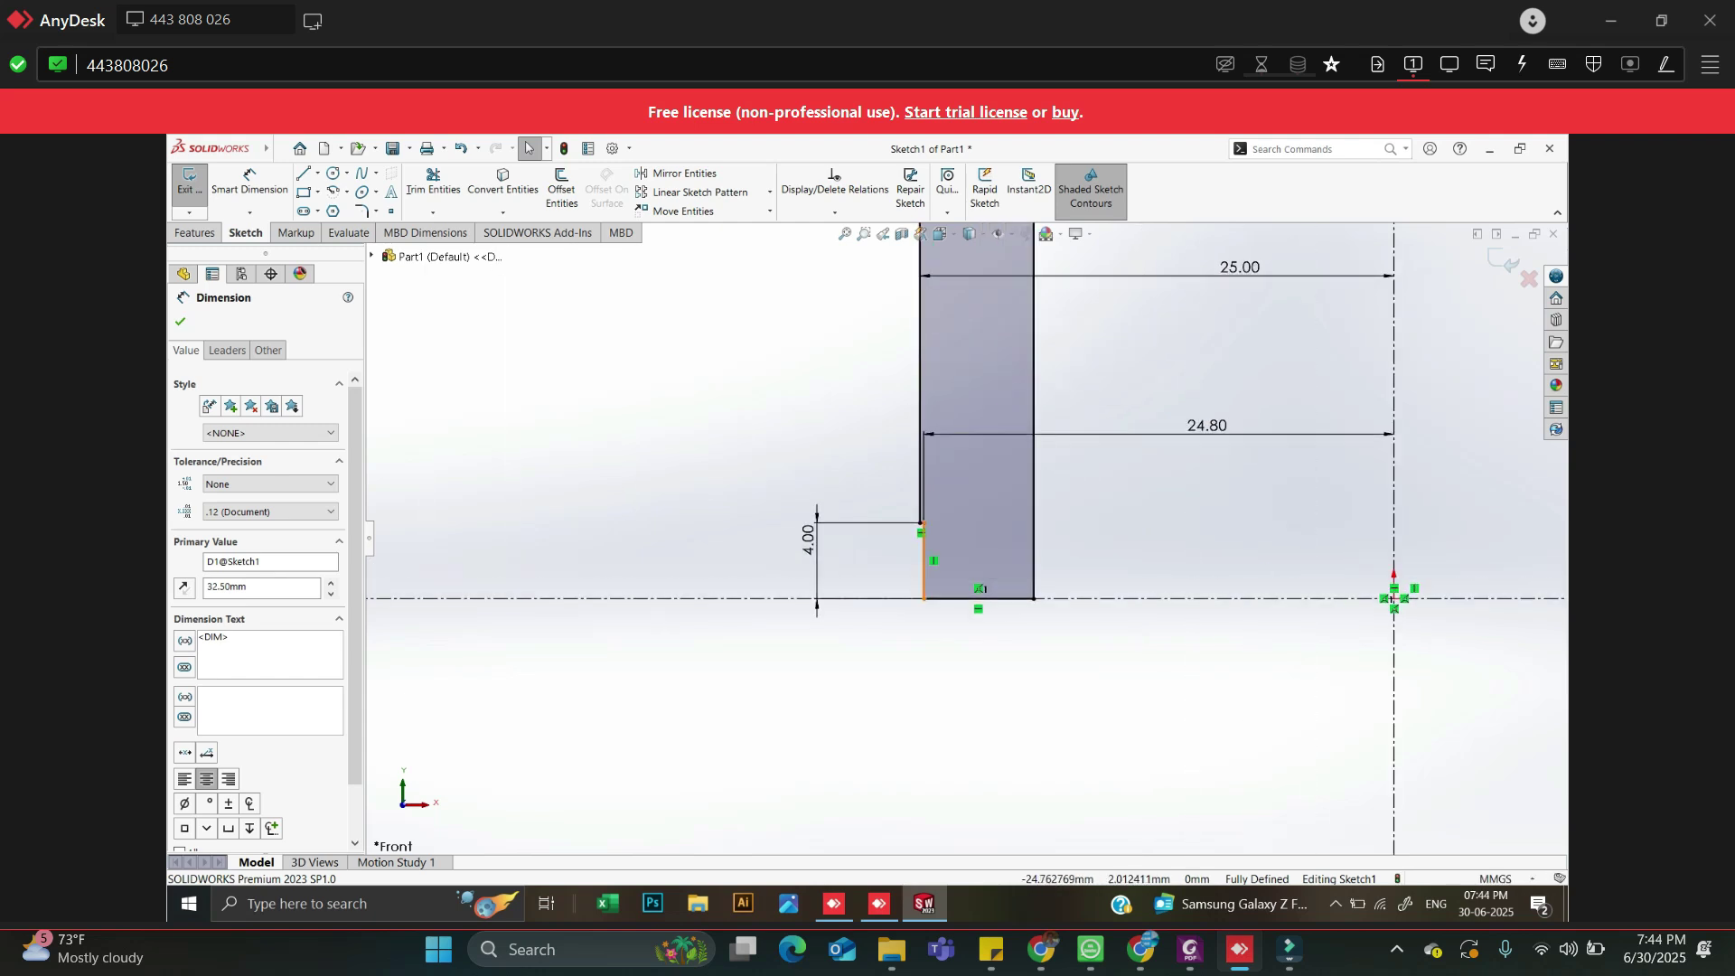
{"action": "left_click_drag", "start_coordinate": [1209, 427], "coordinate": [1192, 671]}
{"action": "scroll", "coordinate": [1255, 629], "scroll_direction": "down", "scroll_amount": 2}
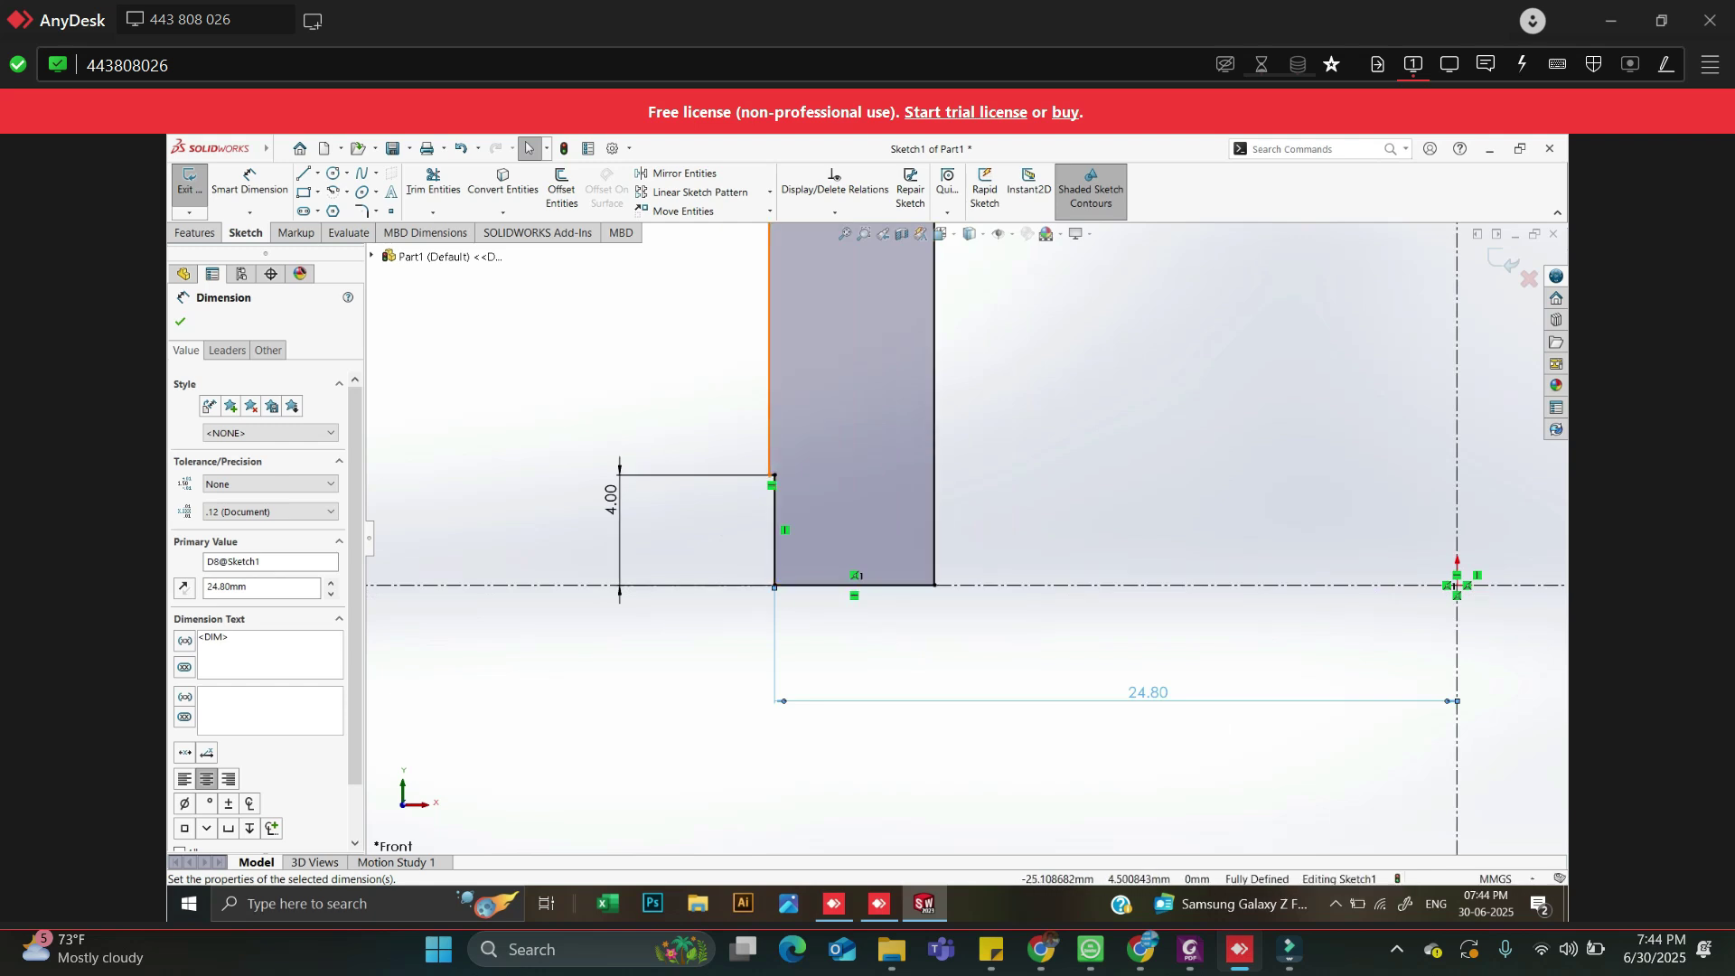
{"action": "scroll", "coordinate": [746, 457], "scroll_direction": "down", "scroll_amount": 7}
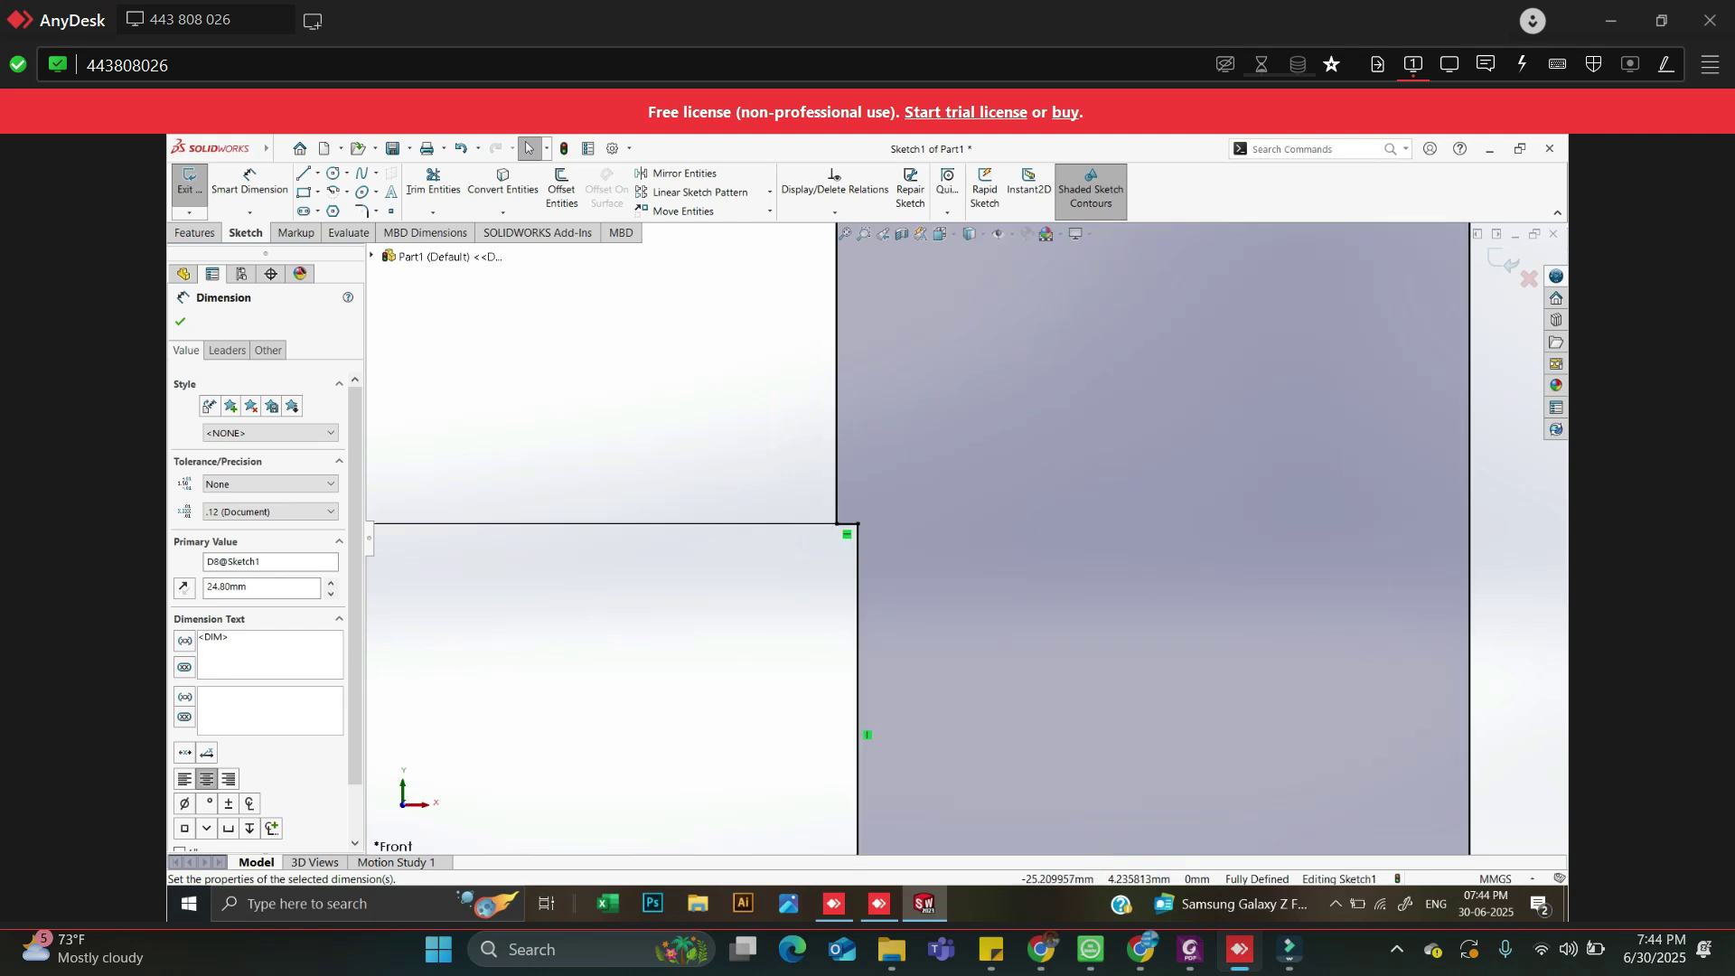
{"action": "scroll", "coordinate": [810, 494], "scroll_direction": "down", "scroll_amount": 3}
{"action": "scroll", "coordinate": [889, 548], "scroll_direction": "up", "scroll_amount": 3}
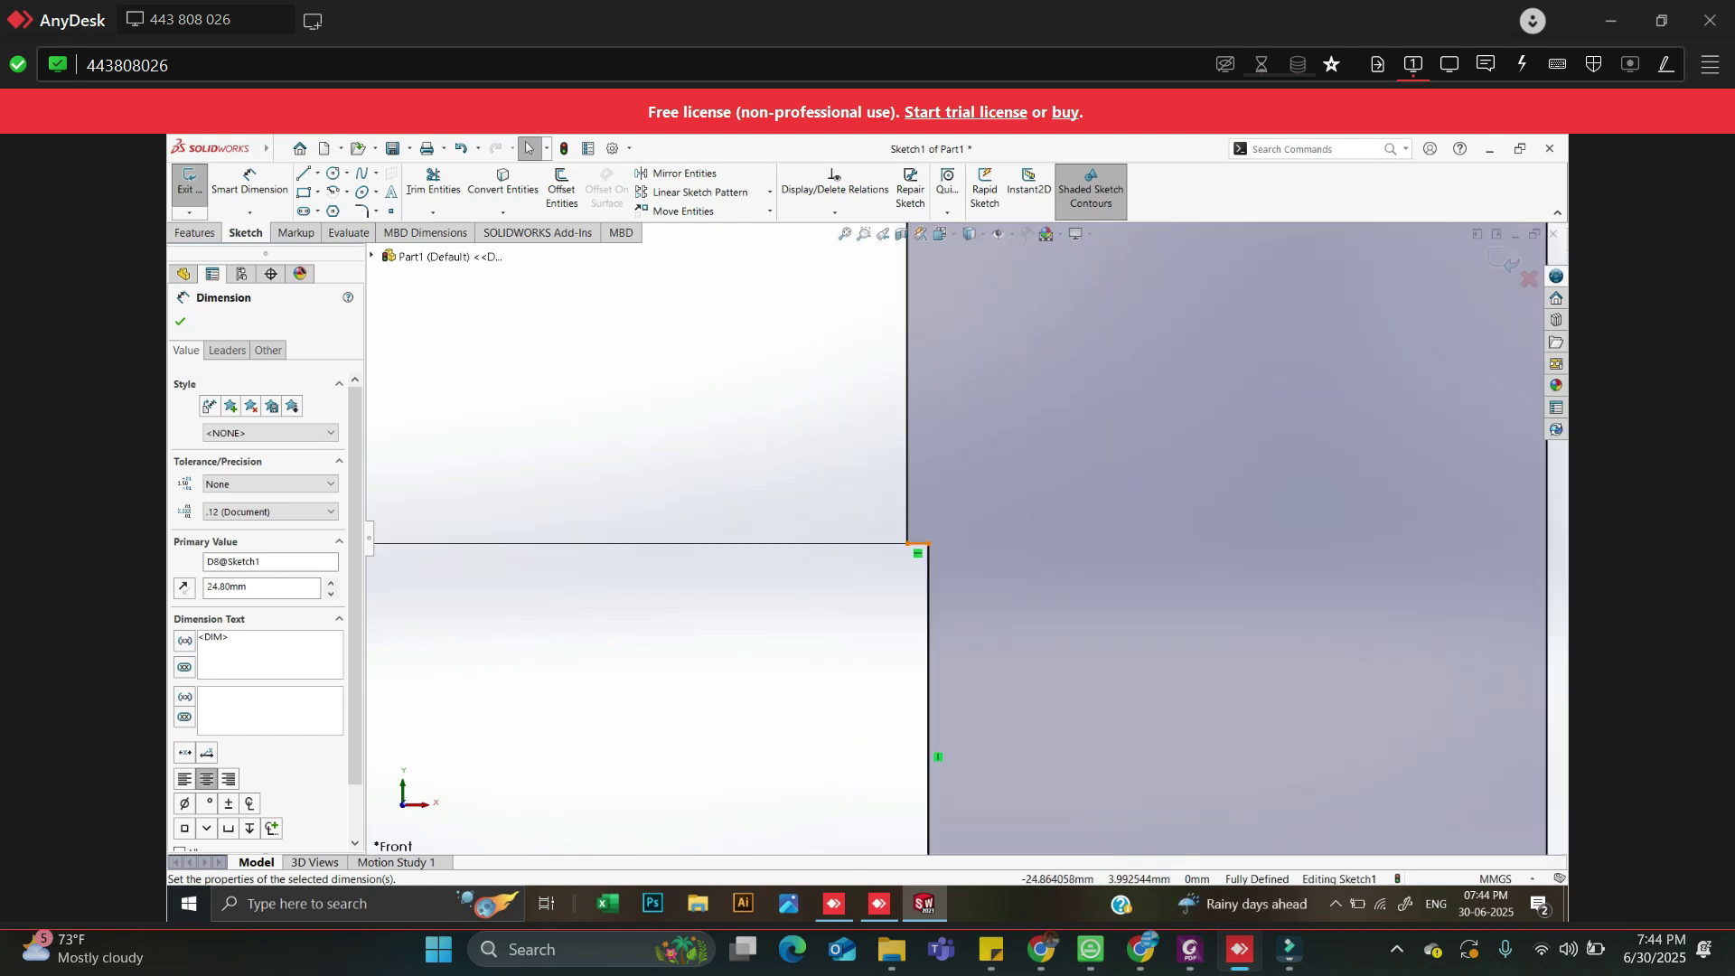
{"action": "scroll", "coordinate": [959, 540], "scroll_direction": "up", "scroll_amount": 6}
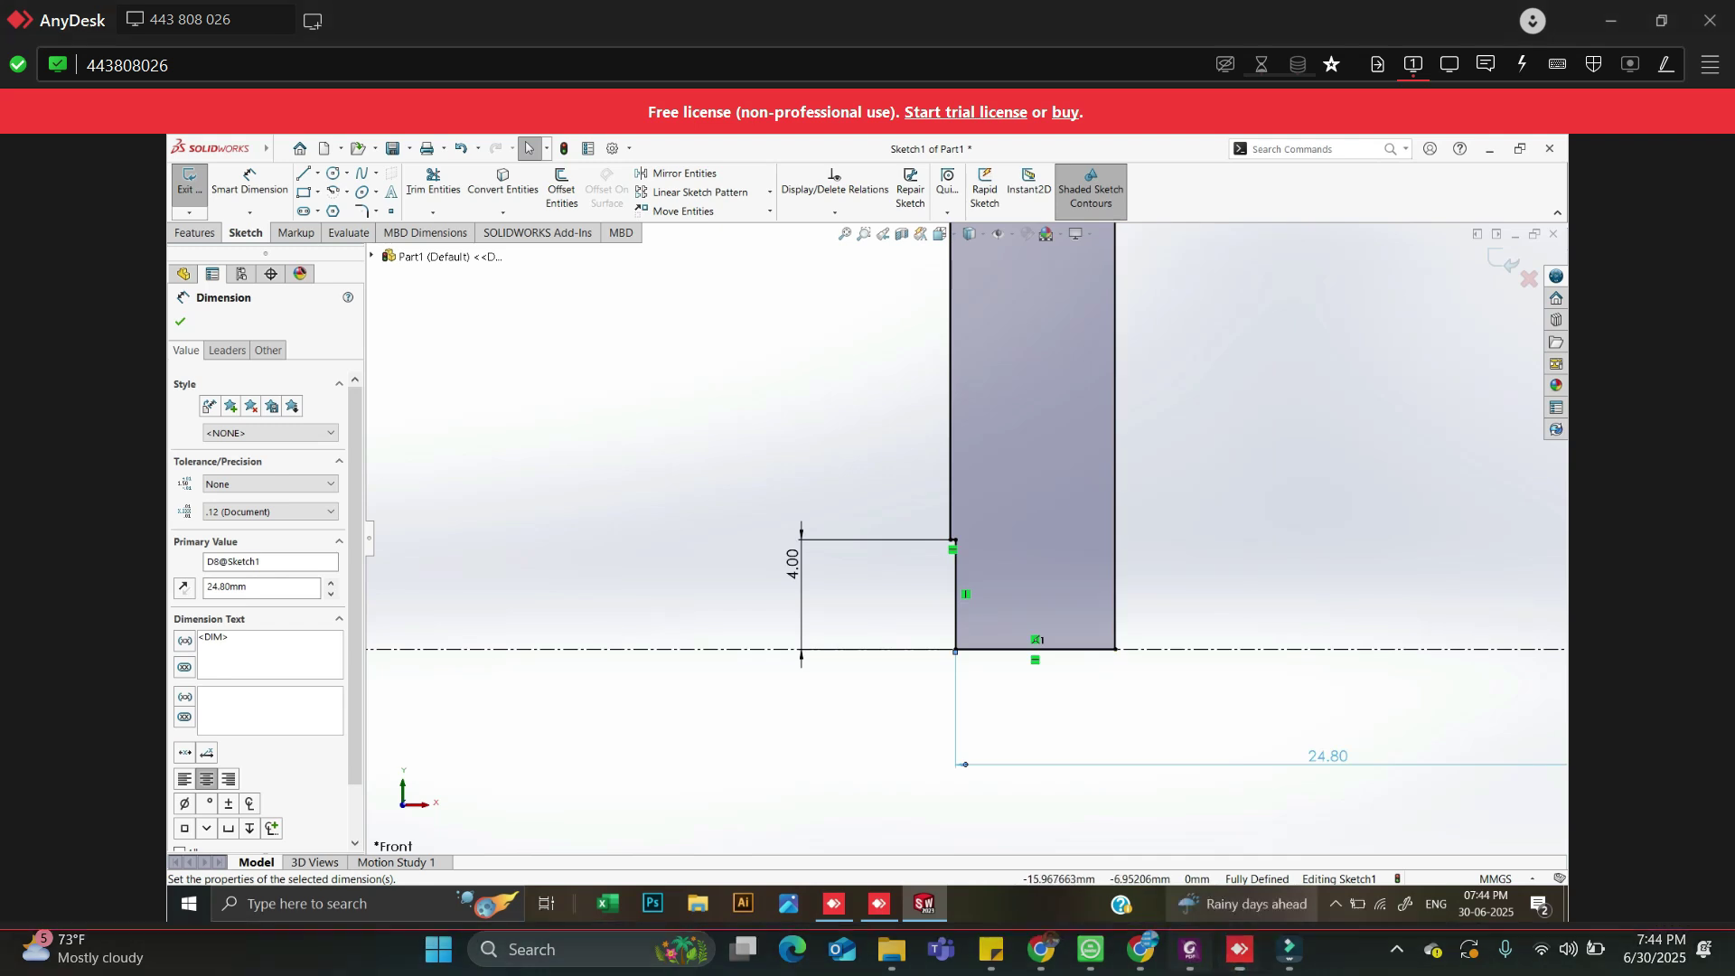
Check the bushing's dimensions in the PDF drawing, then return to SOLIDWORKS and review the whole profile sketch
{"action": "left_click", "coordinate": [1189, 949]}
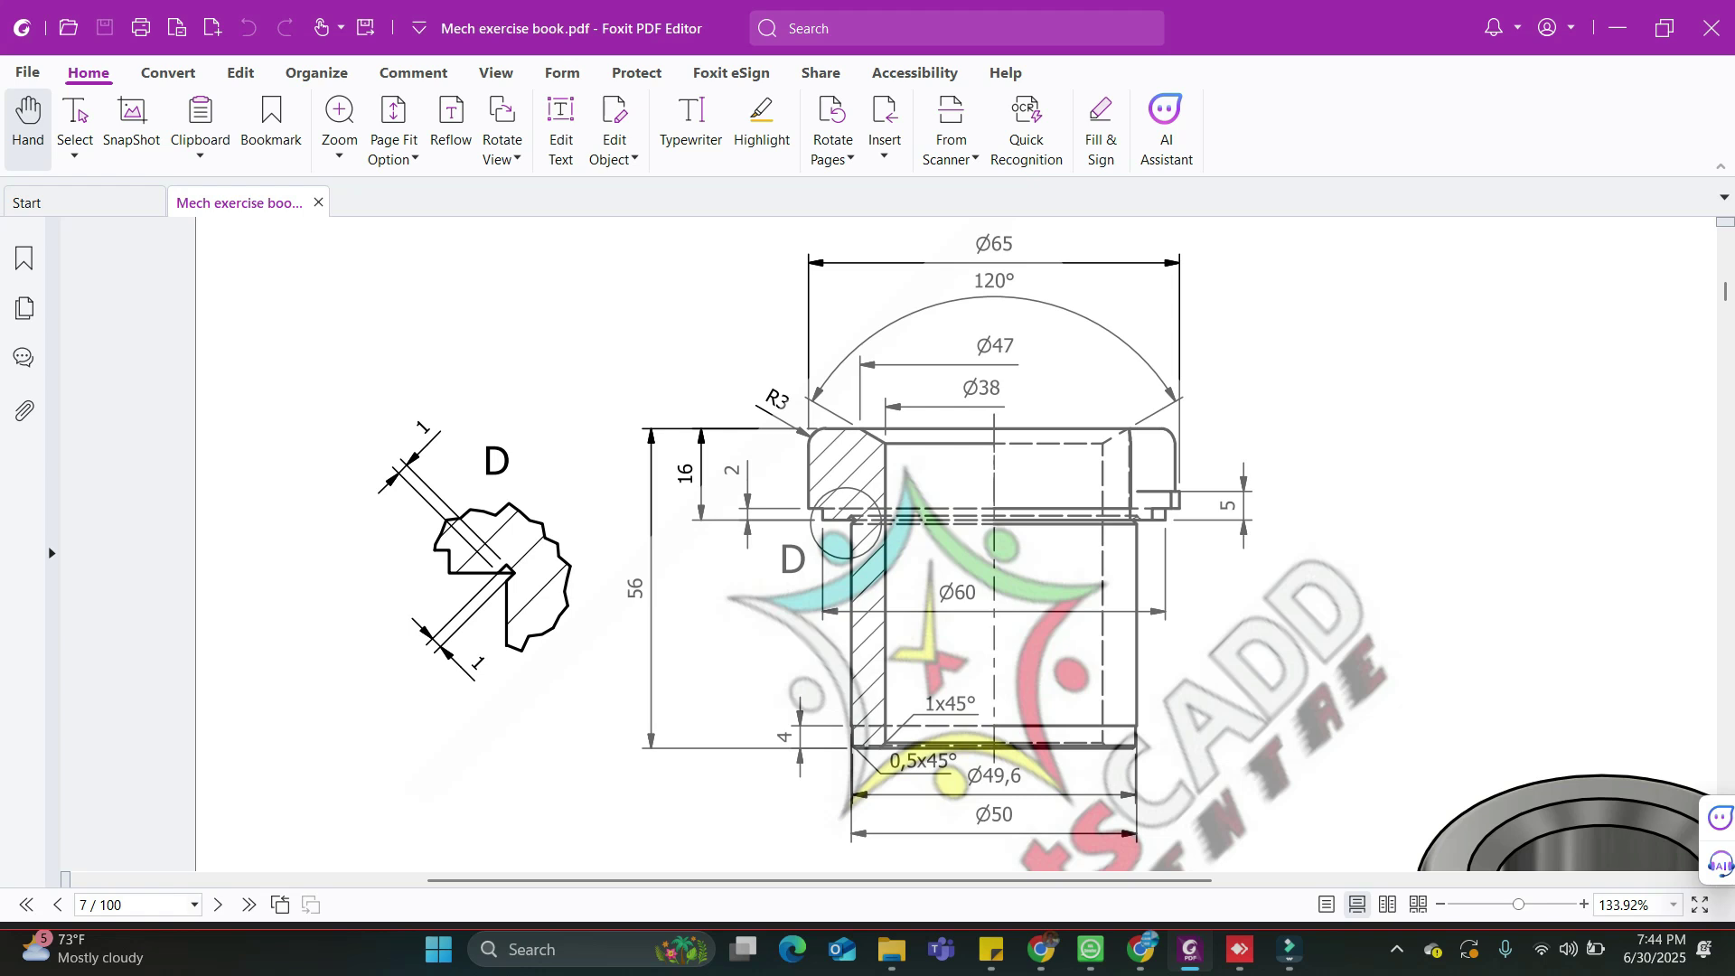
{"action": "left_click", "coordinate": [1618, 28]}
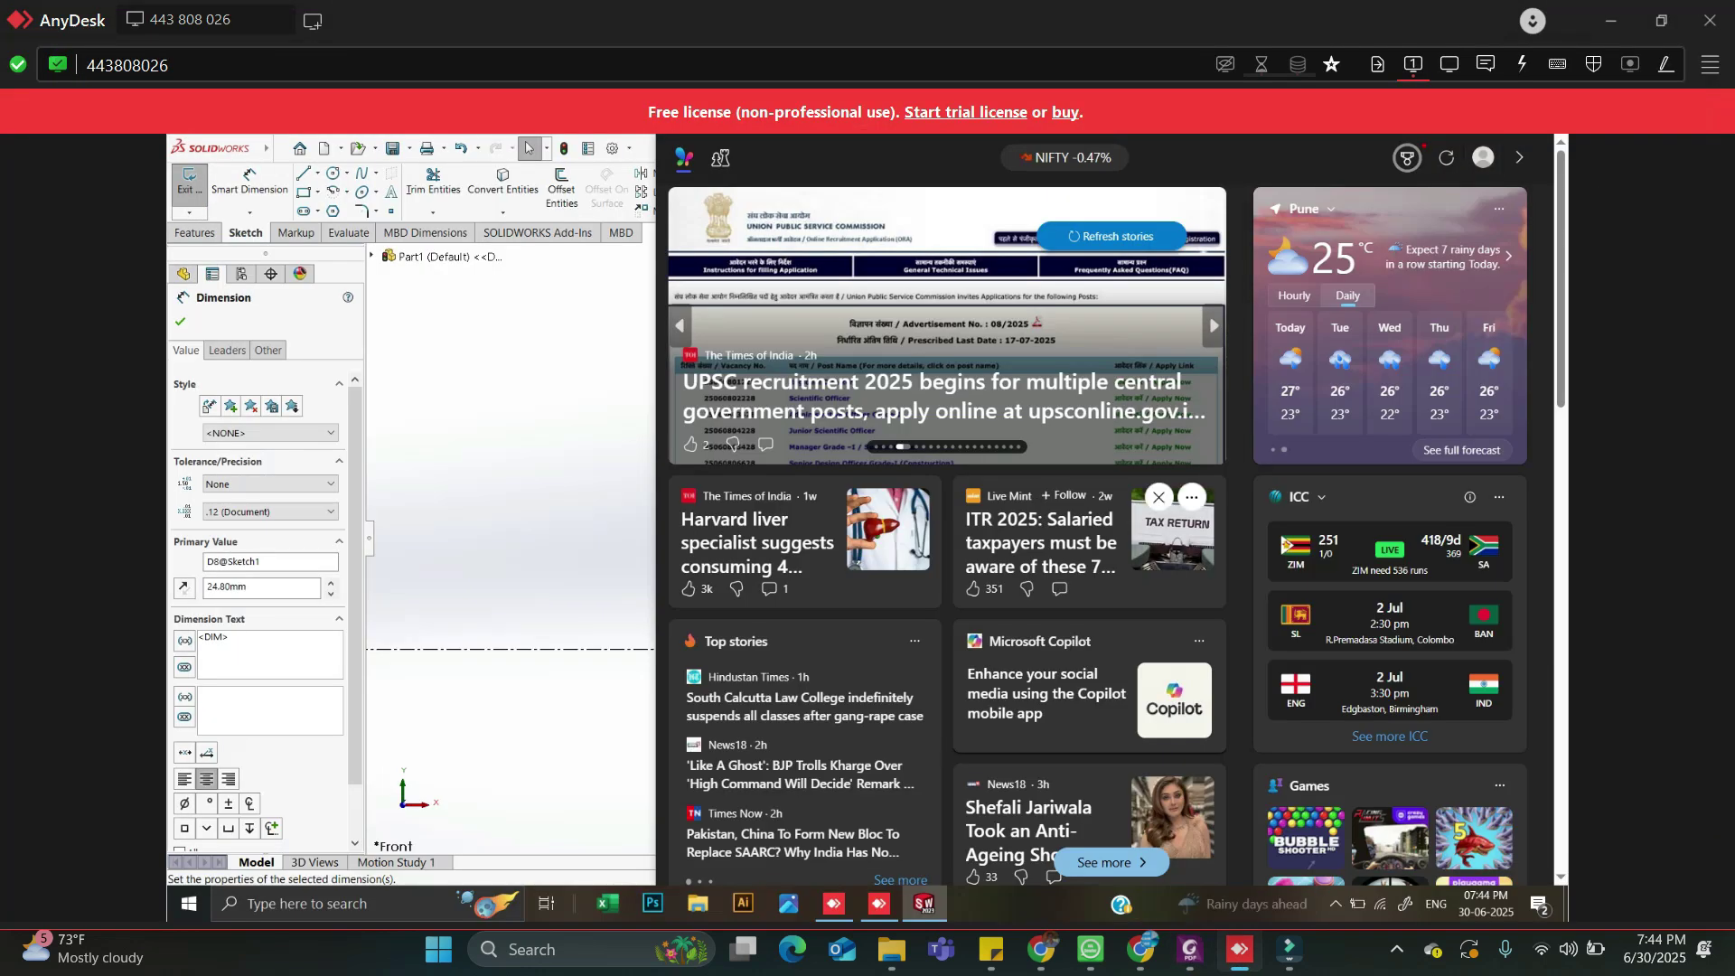
{"action": "key", "text": "Escape"}
{"action": "scroll", "coordinate": [967, 398], "scroll_direction": "up", "scroll_amount": 10}
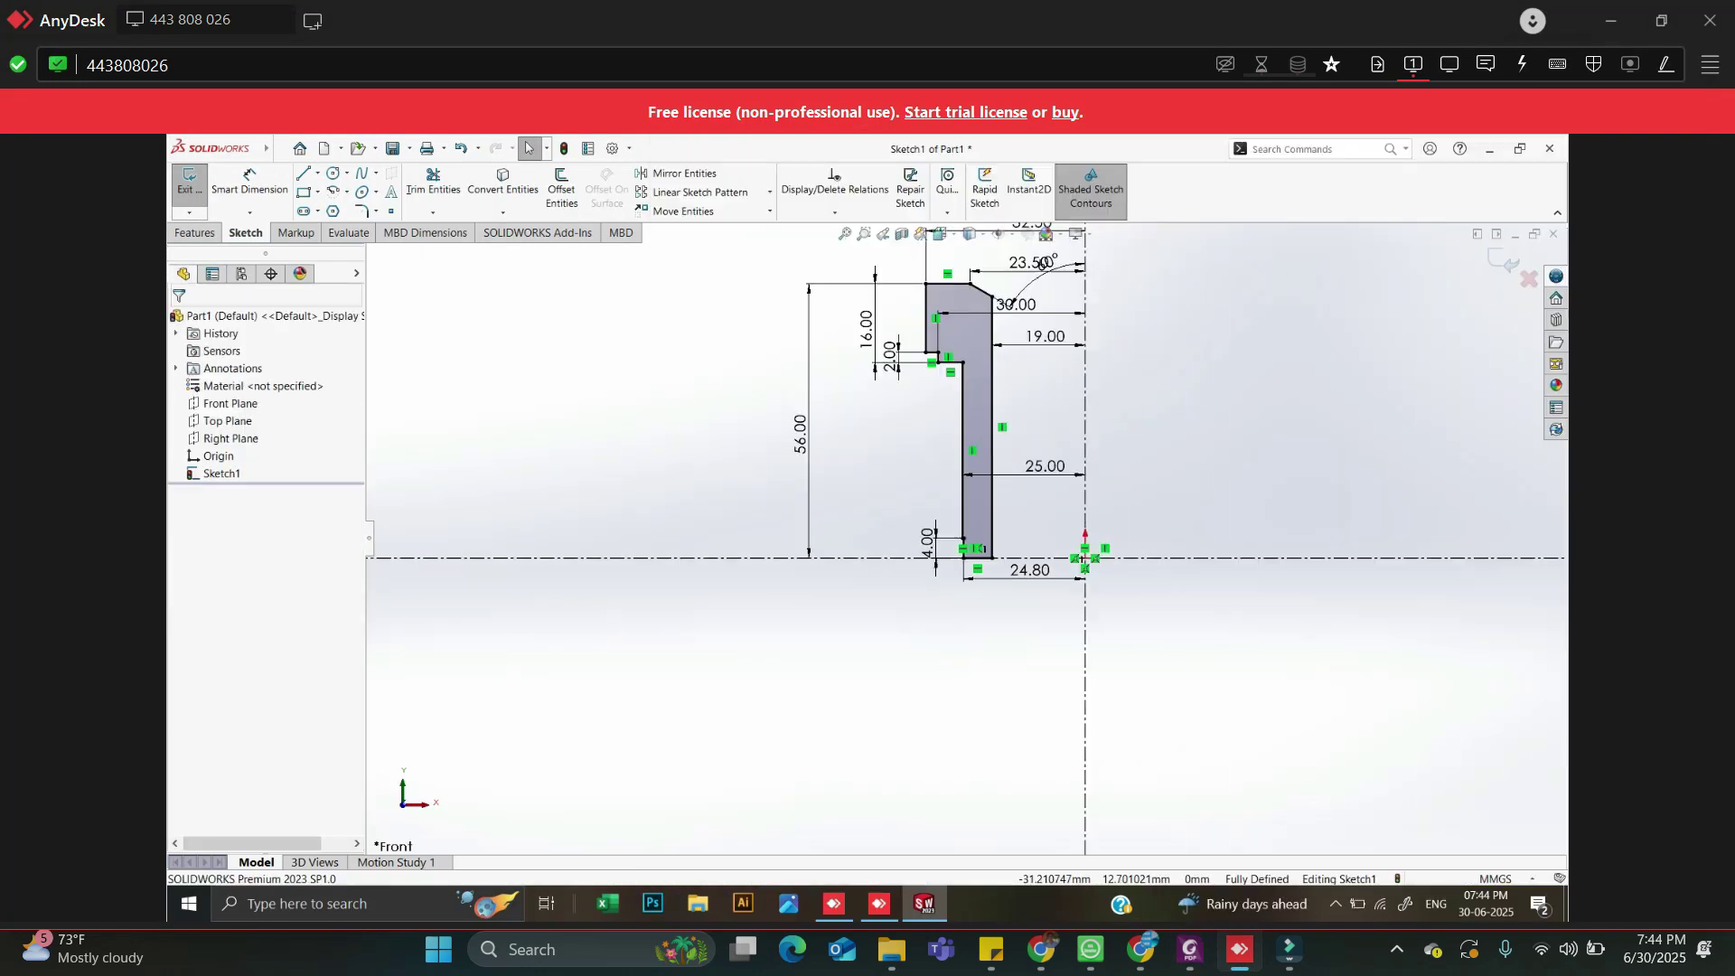
Tidy the sketch dimensions by moving the 30 mm one below the flange, the 60° angle lower and the 2 mm one below its step
{"action": "scroll", "coordinate": [1013, 353], "scroll_direction": "down", "scroll_amount": 3}
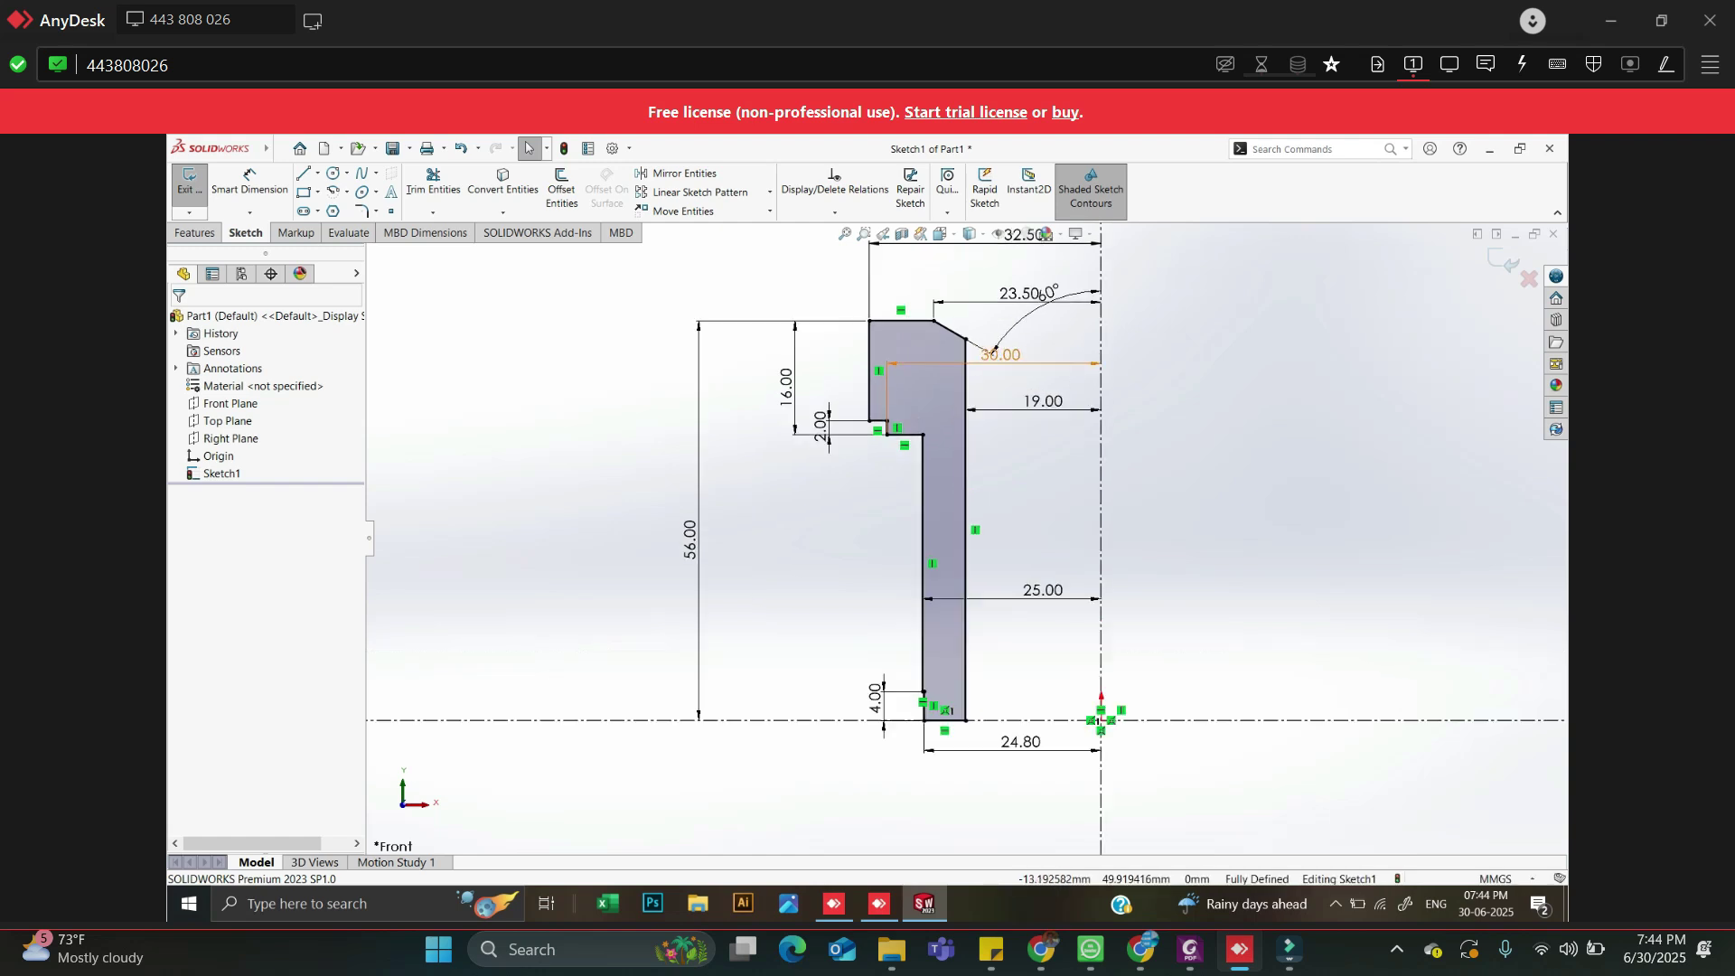
{"action": "scroll", "coordinate": [1017, 371], "scroll_direction": "down", "scroll_amount": 2}
{"action": "left_click_drag", "start_coordinate": [997, 365], "coordinate": [993, 514]}
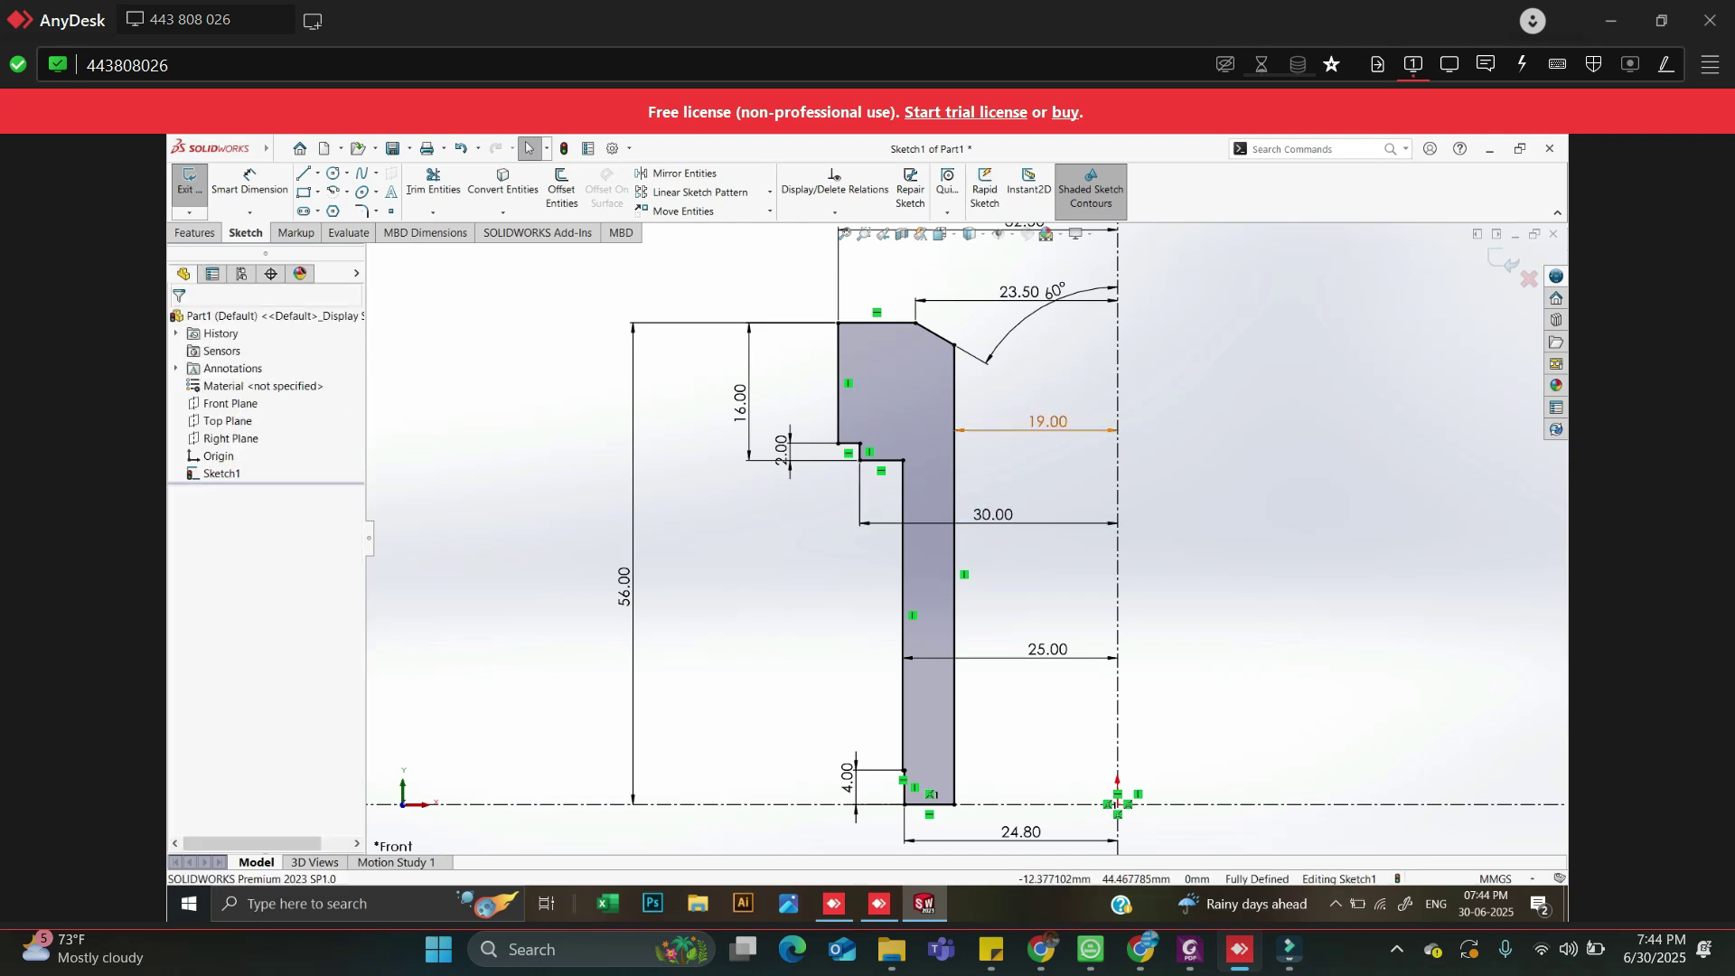
{"action": "left_click_drag", "start_coordinate": [1054, 293], "coordinate": [1045, 346]}
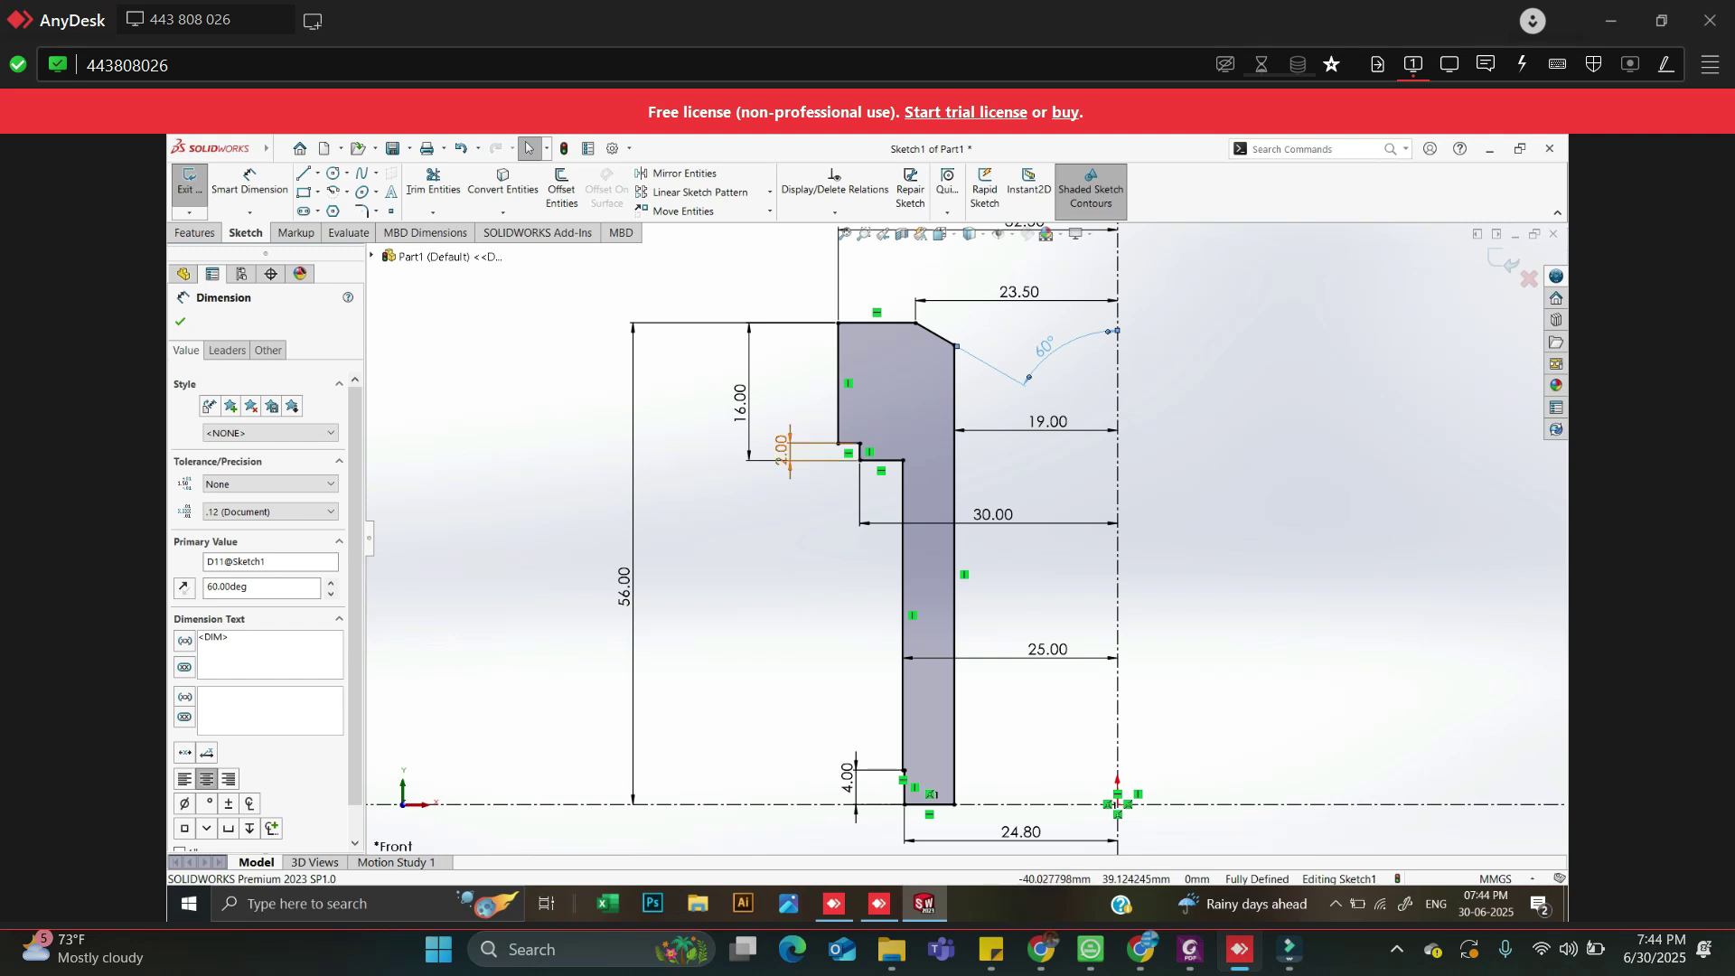
{"action": "left_click_drag", "start_coordinate": [783, 446], "coordinate": [784, 513]}
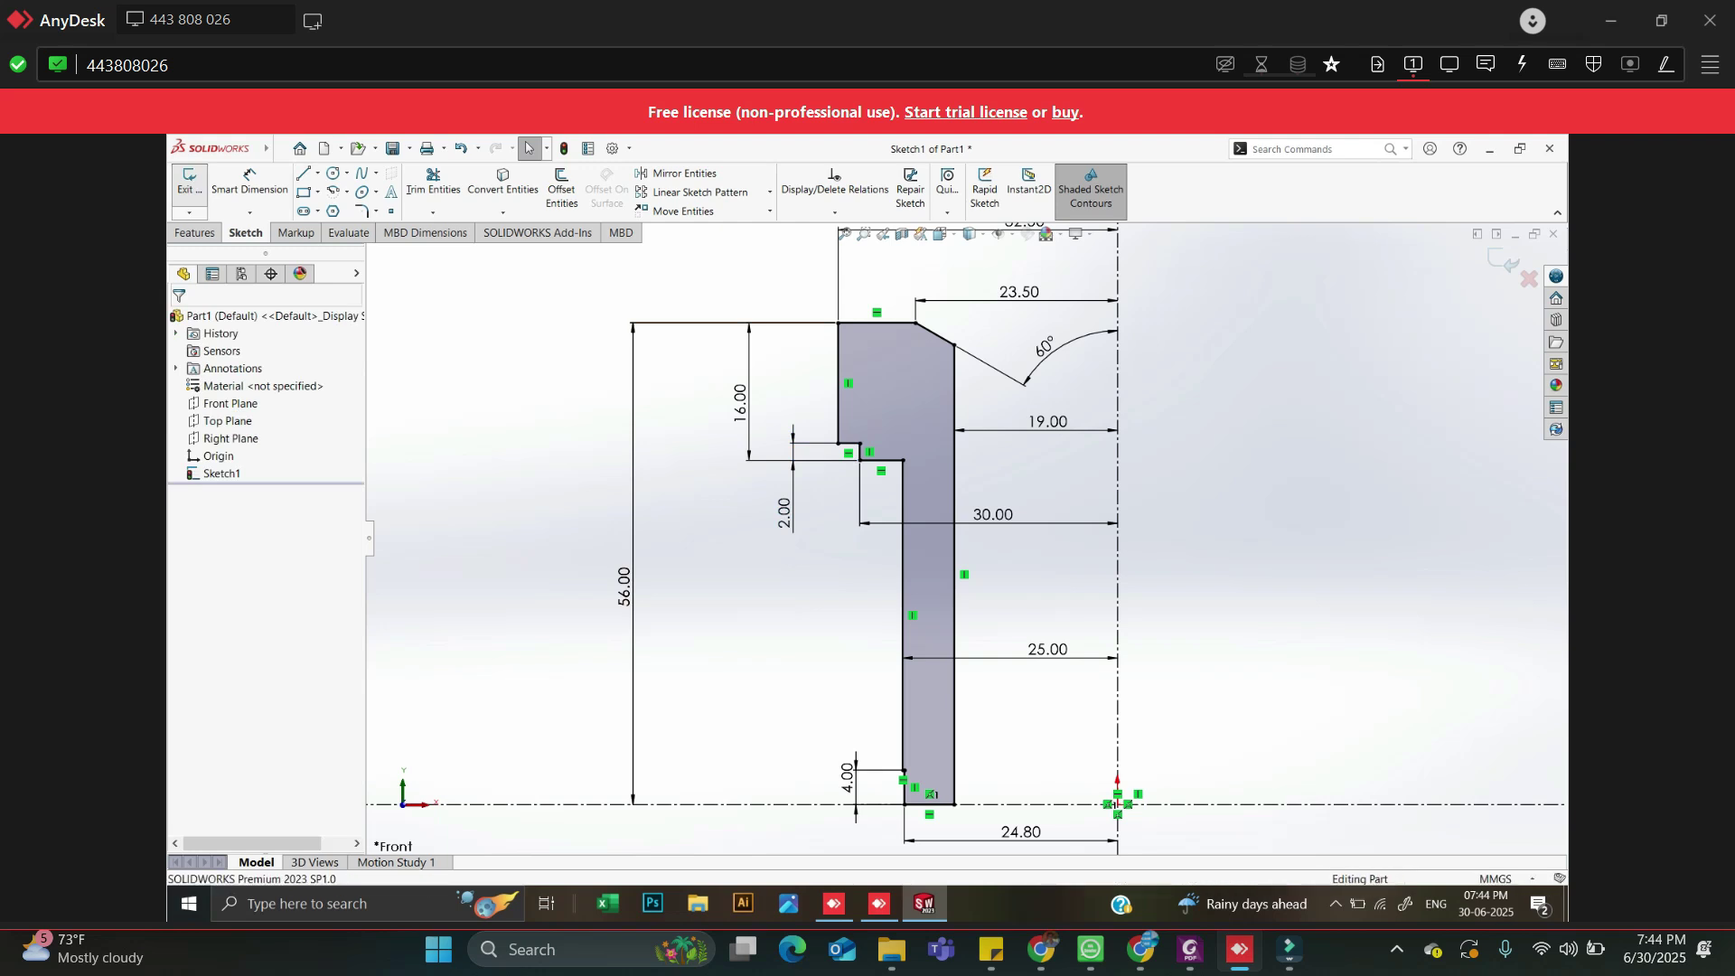
Exit the profile sketch and start a Revolved Boss/Base of it about the vertical centerline
{"action": "left_click", "coordinate": [188, 185]}
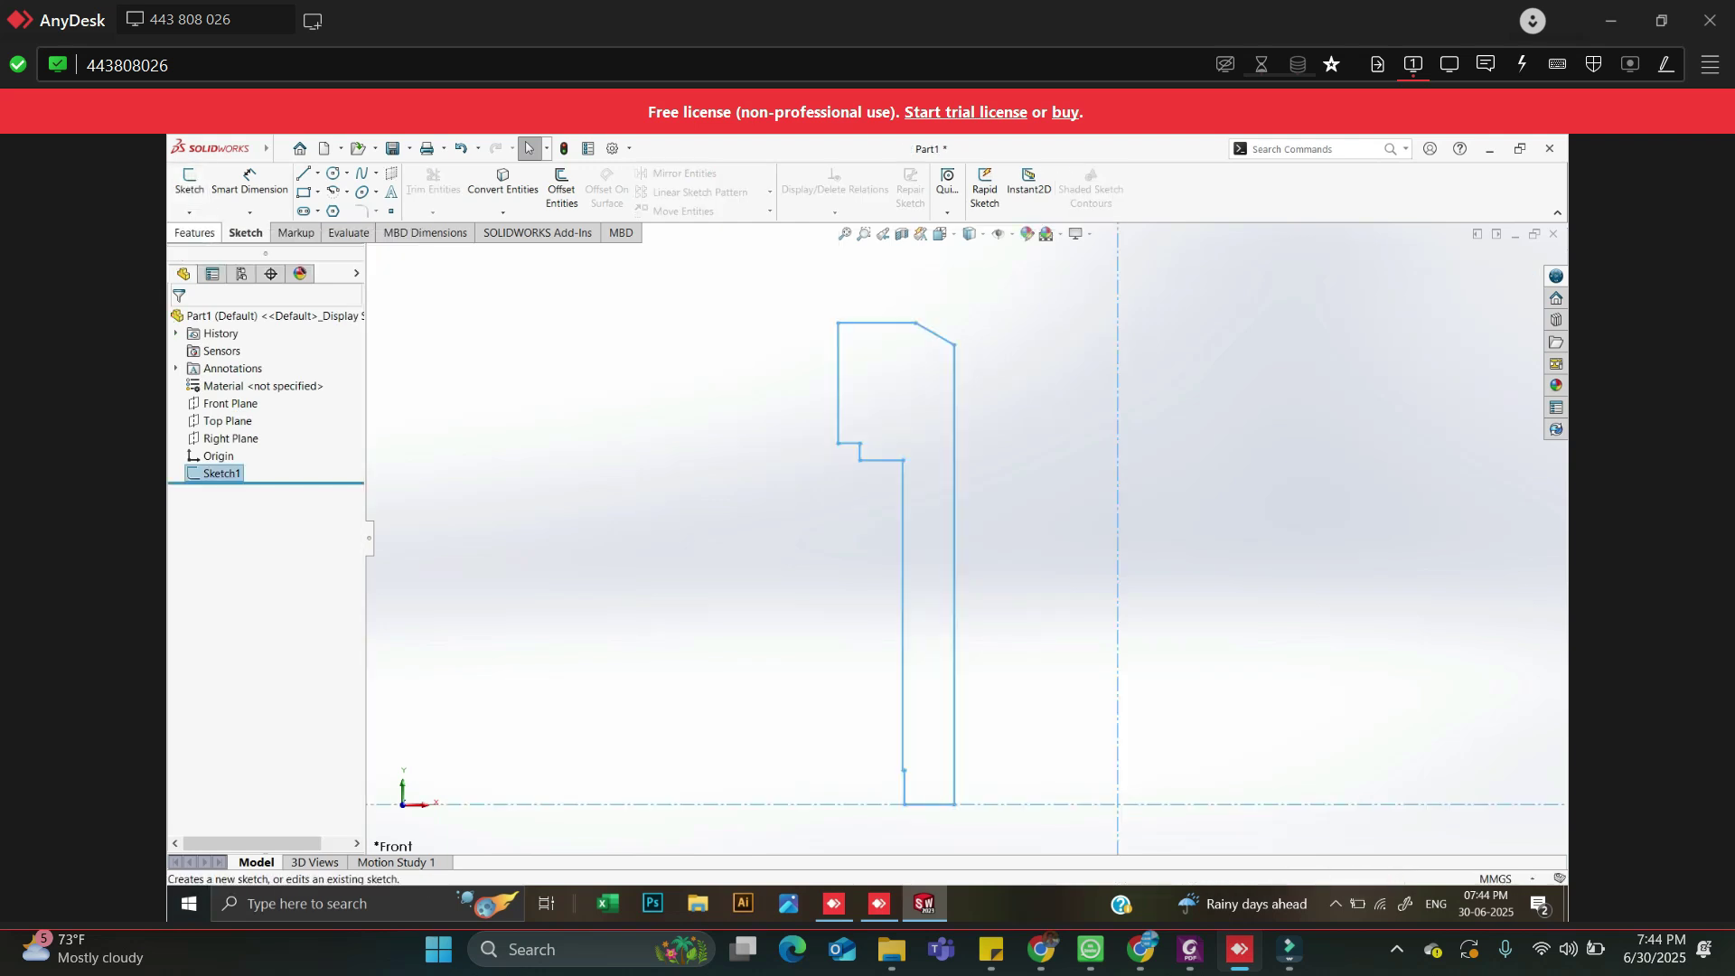
{"action": "left_click", "coordinate": [194, 234]}
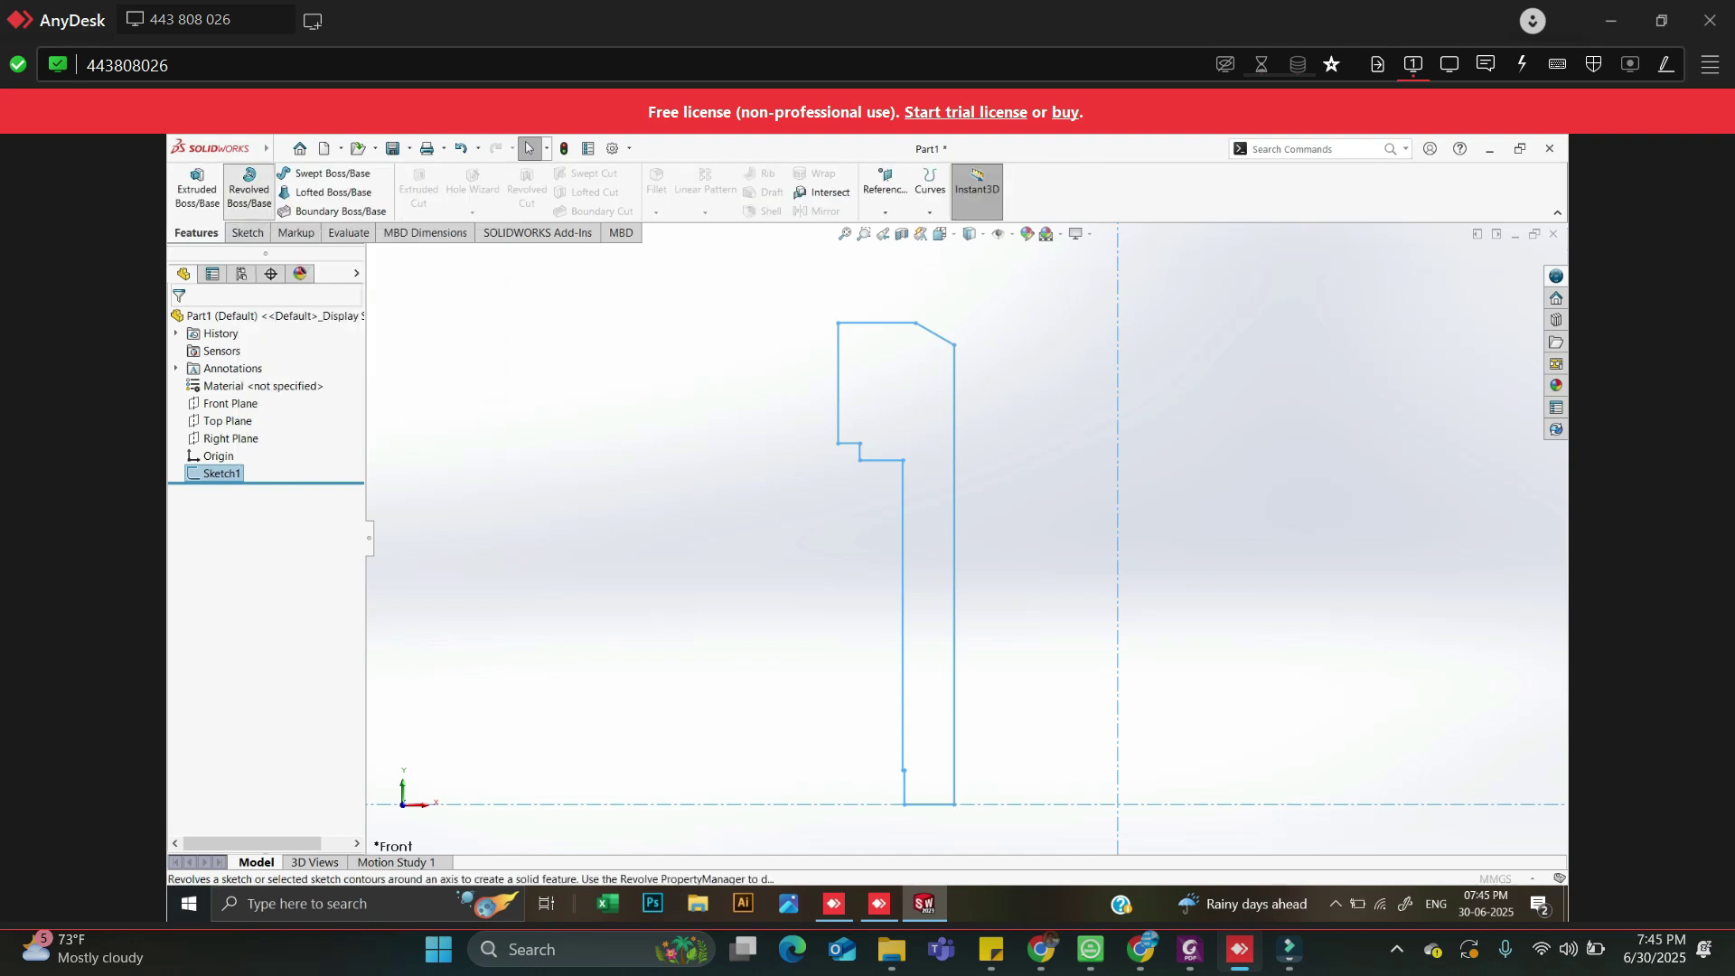
{"action": "left_click", "coordinate": [249, 189]}
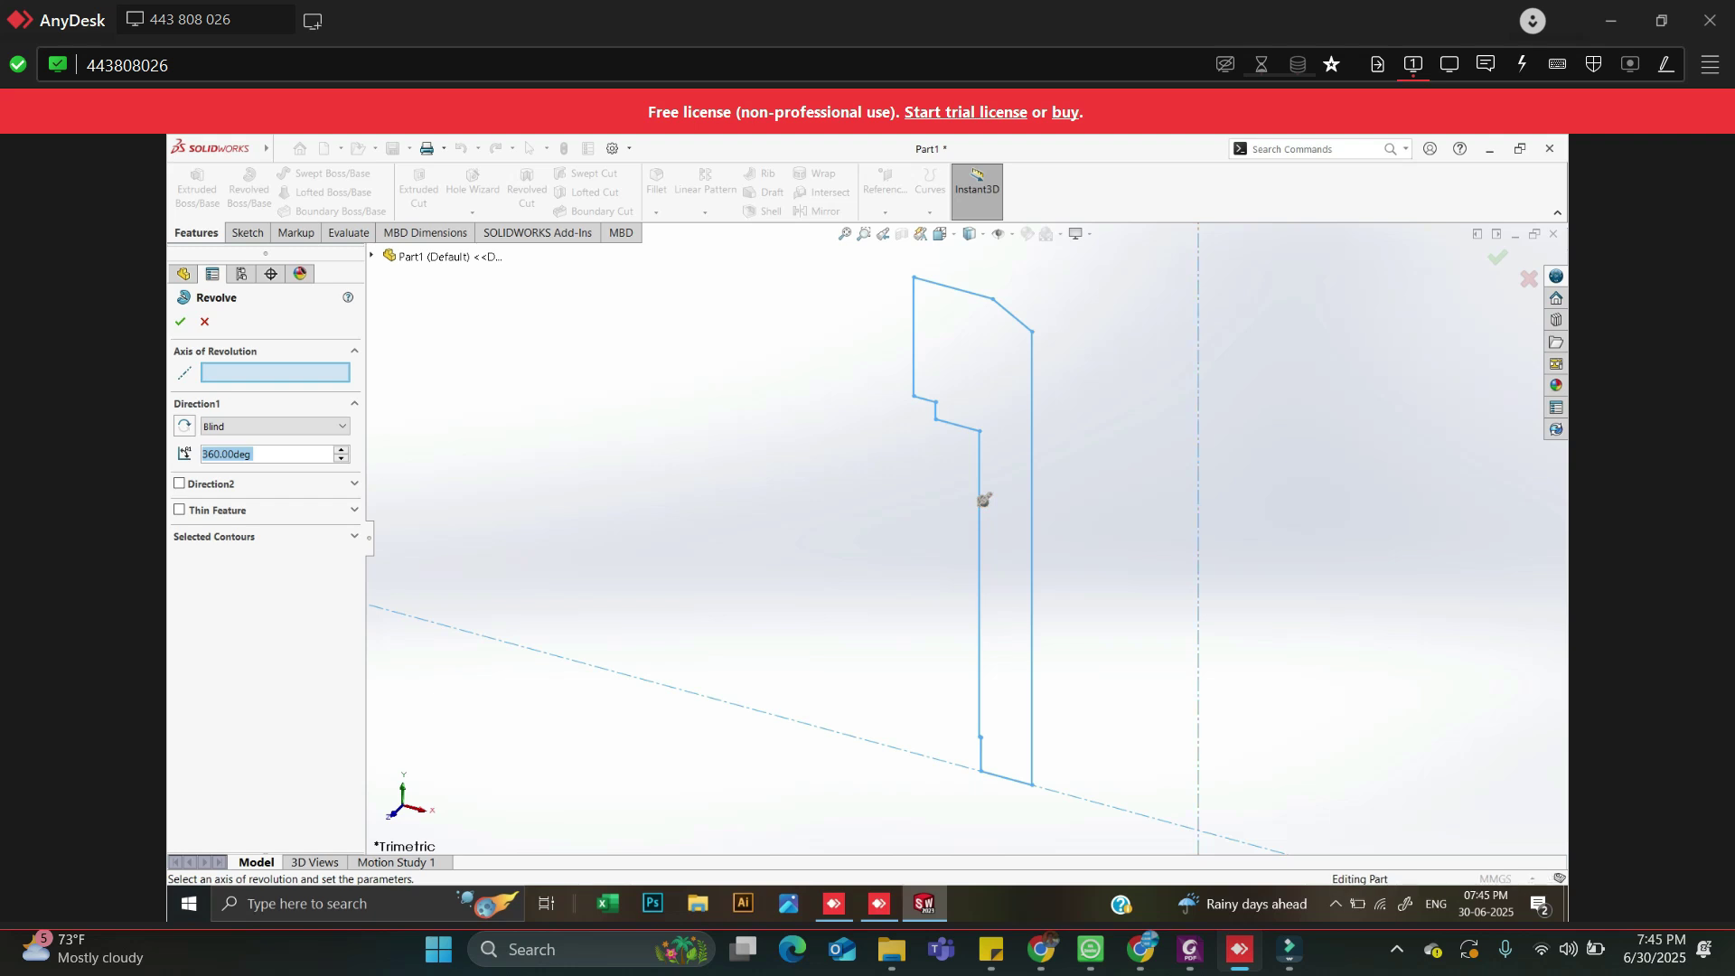
{"action": "left_click", "coordinate": [982, 499]}
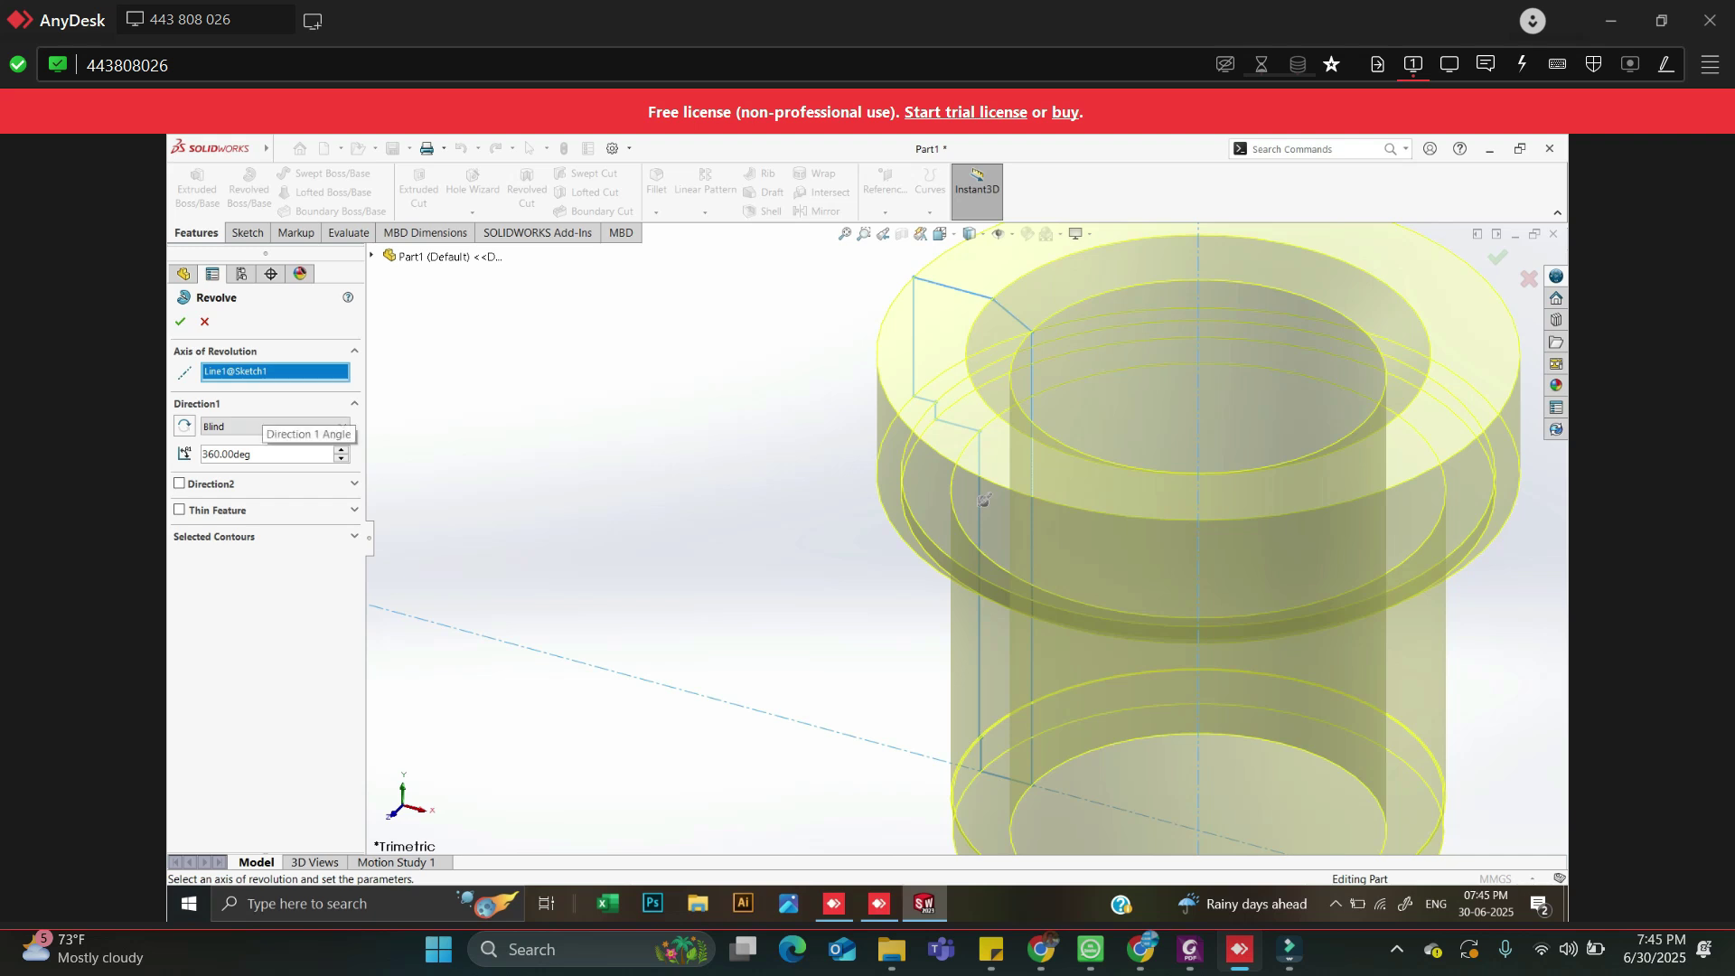
Try a revolve angle of 180° to preview half of the bushing
{"action": "double_click", "coordinate": [246, 455]}
{"action": "type", "text": "180"}
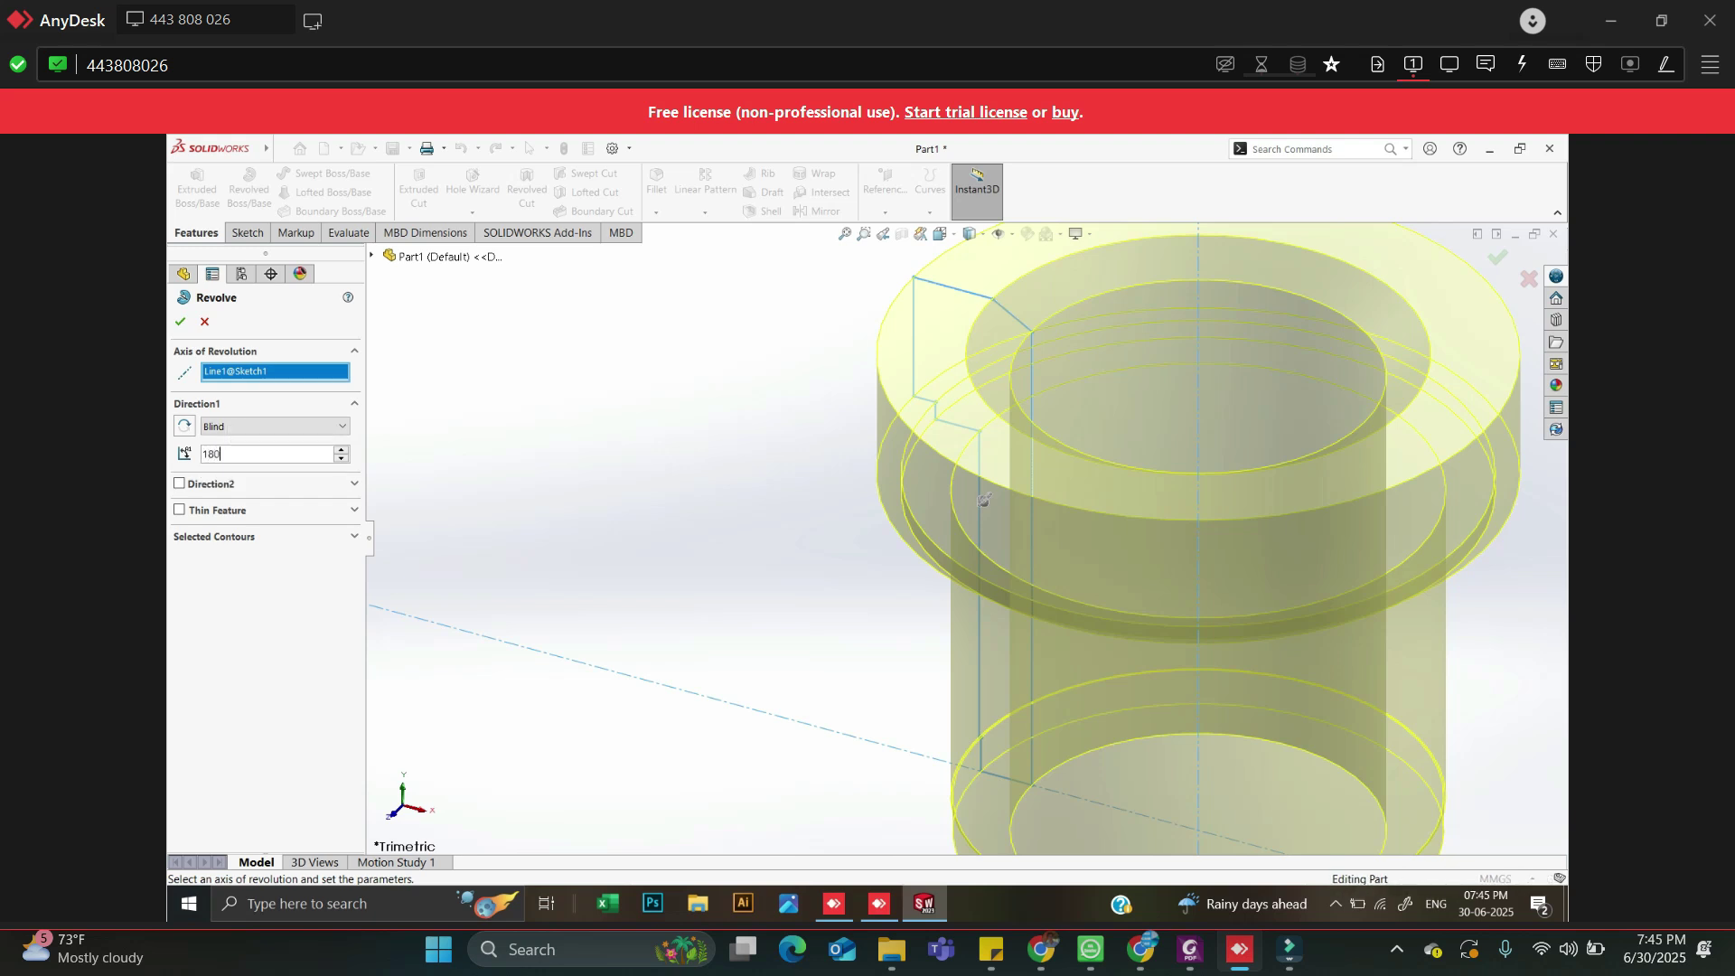
{"action": "key", "text": "Return"}
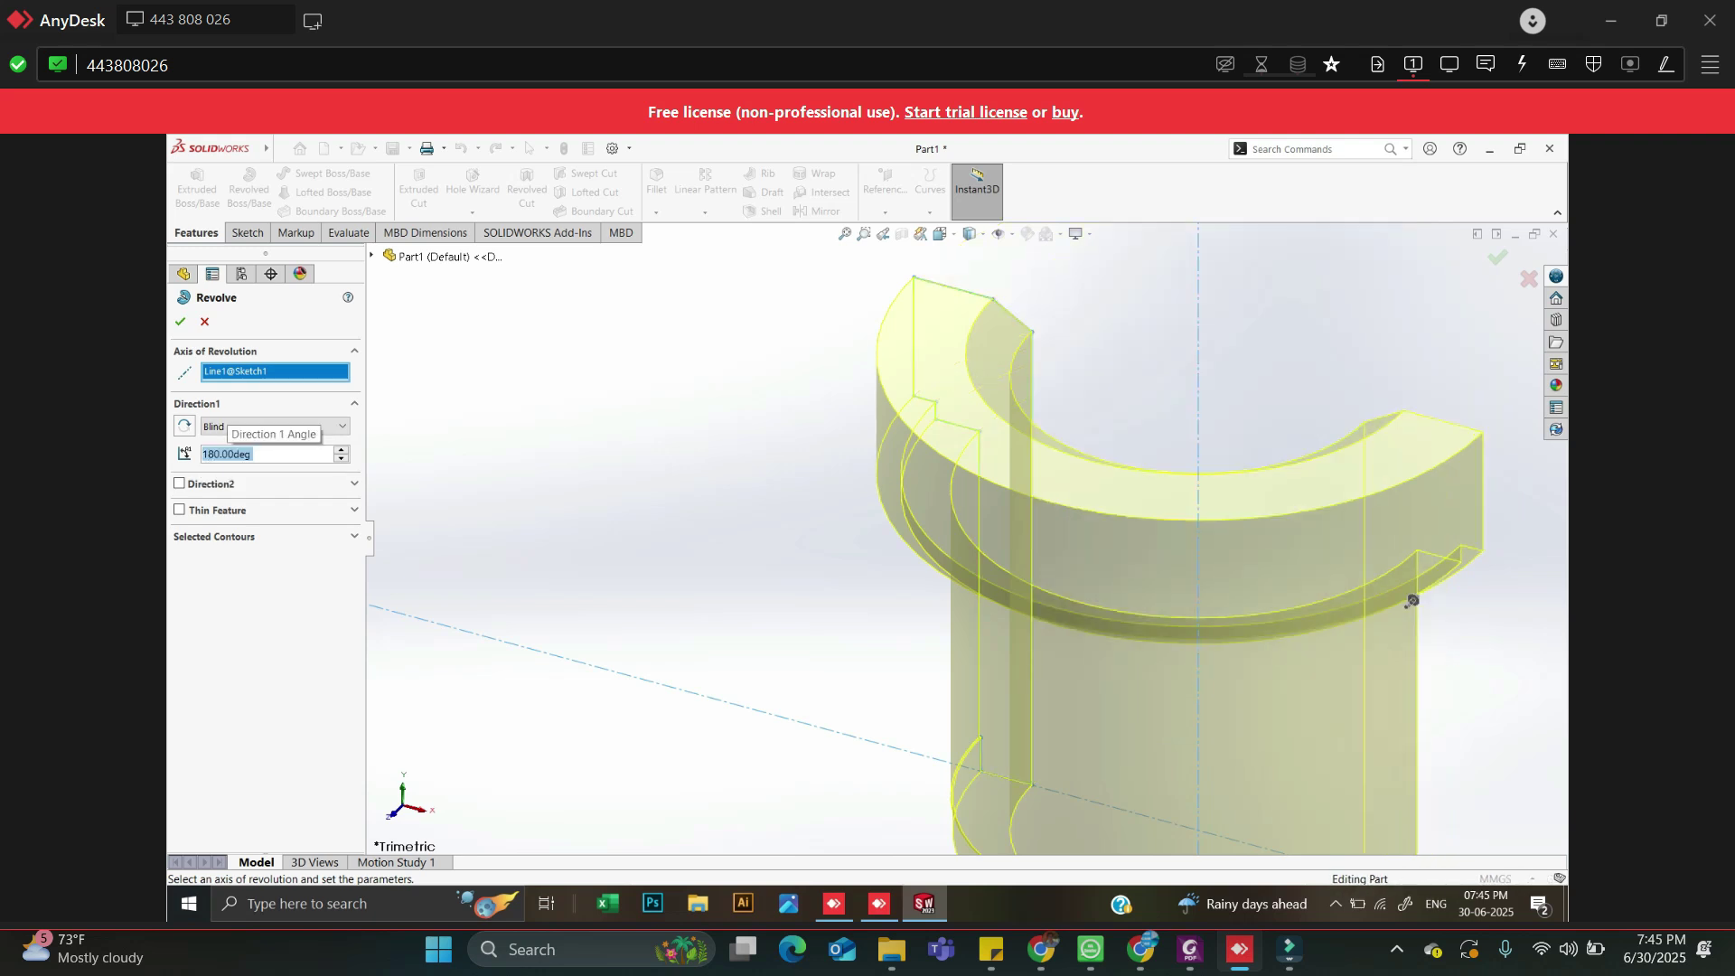
Set the revolve angle to 360° and create the solid bushing
{"action": "type", "text": "360"}
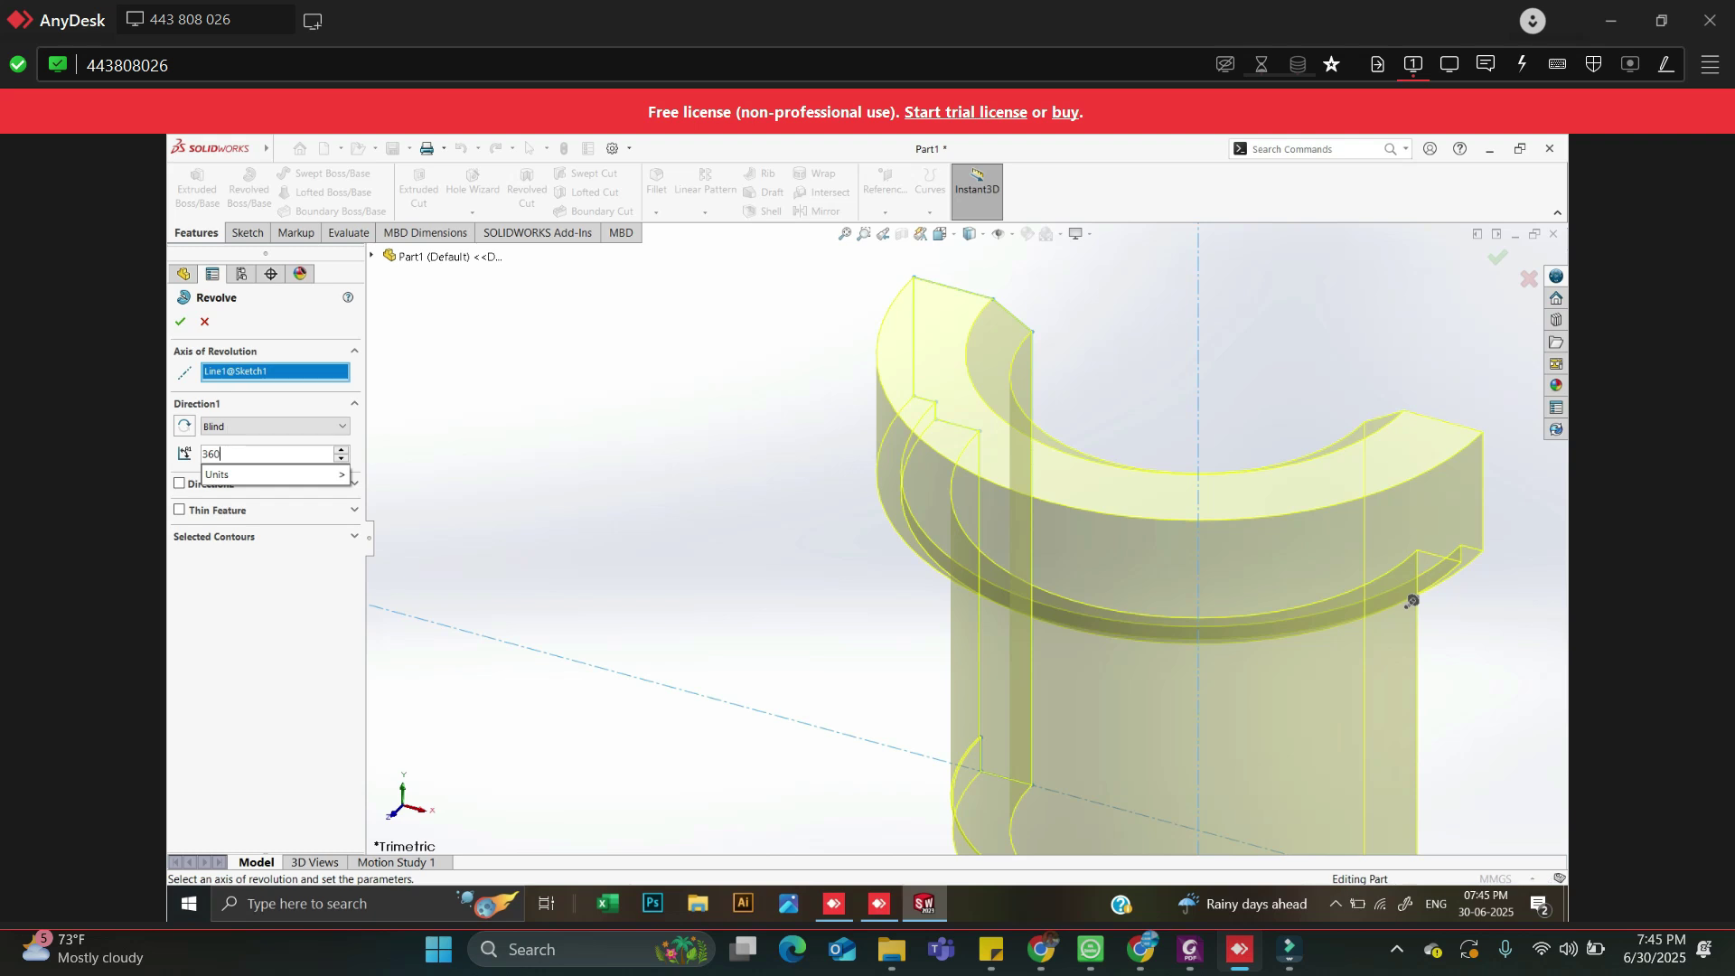
{"action": "key", "text": "Return"}
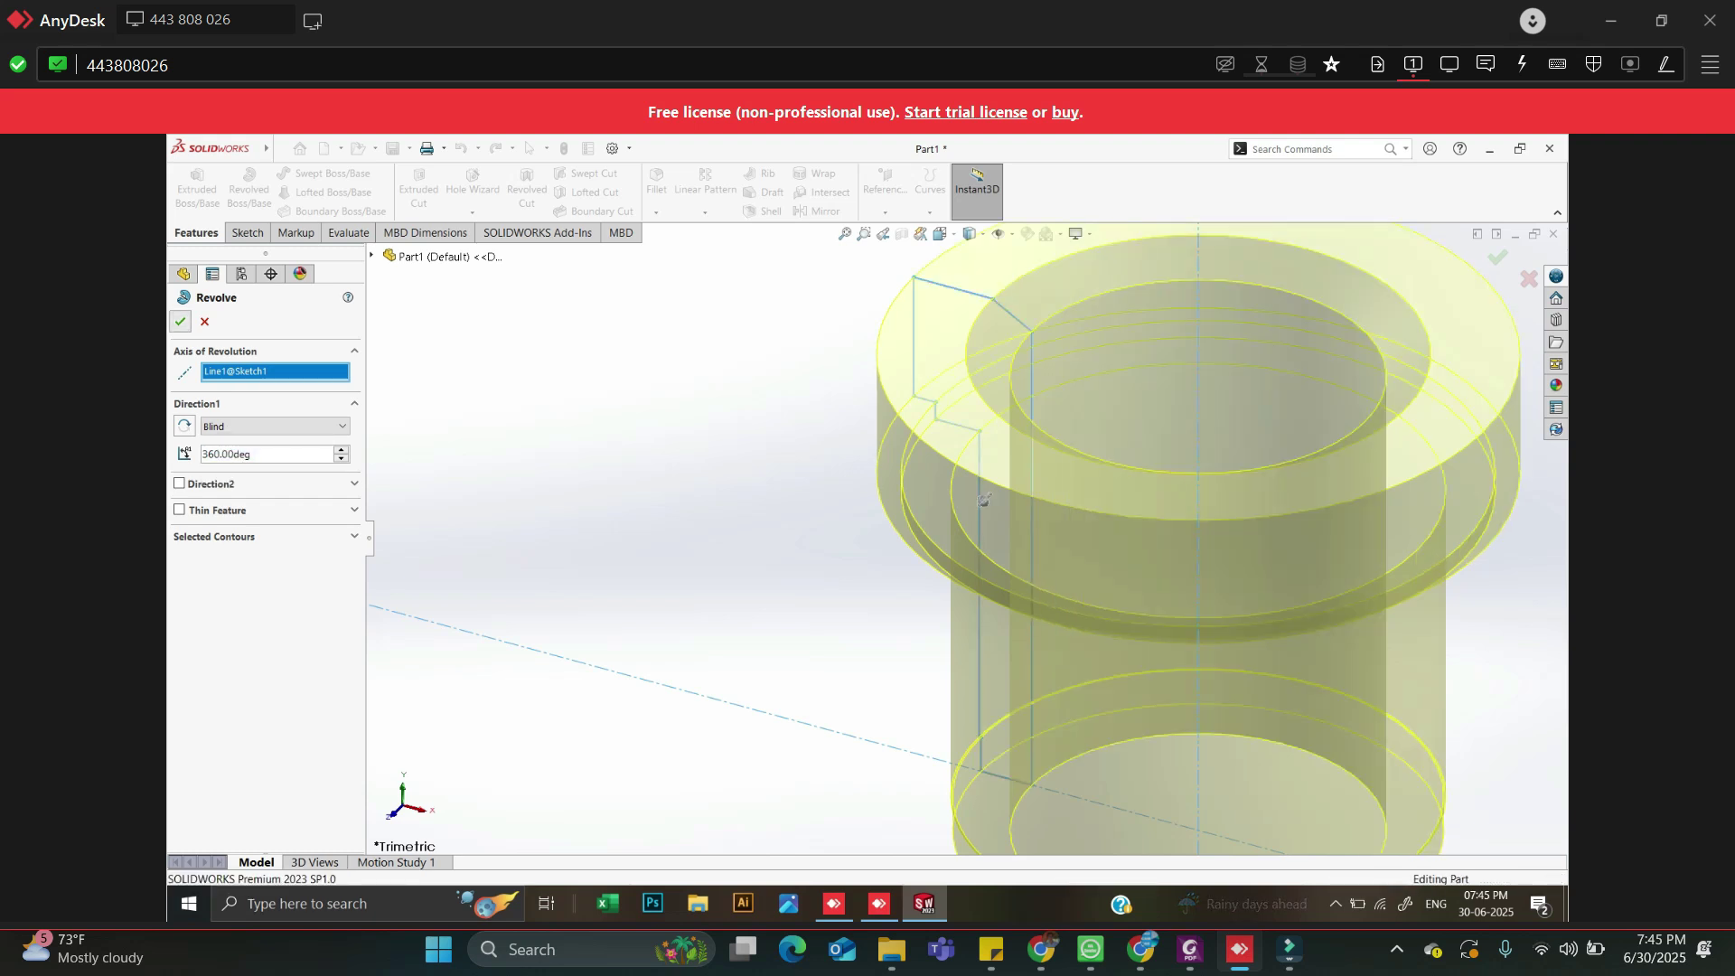
{"action": "key", "text": "Return"}
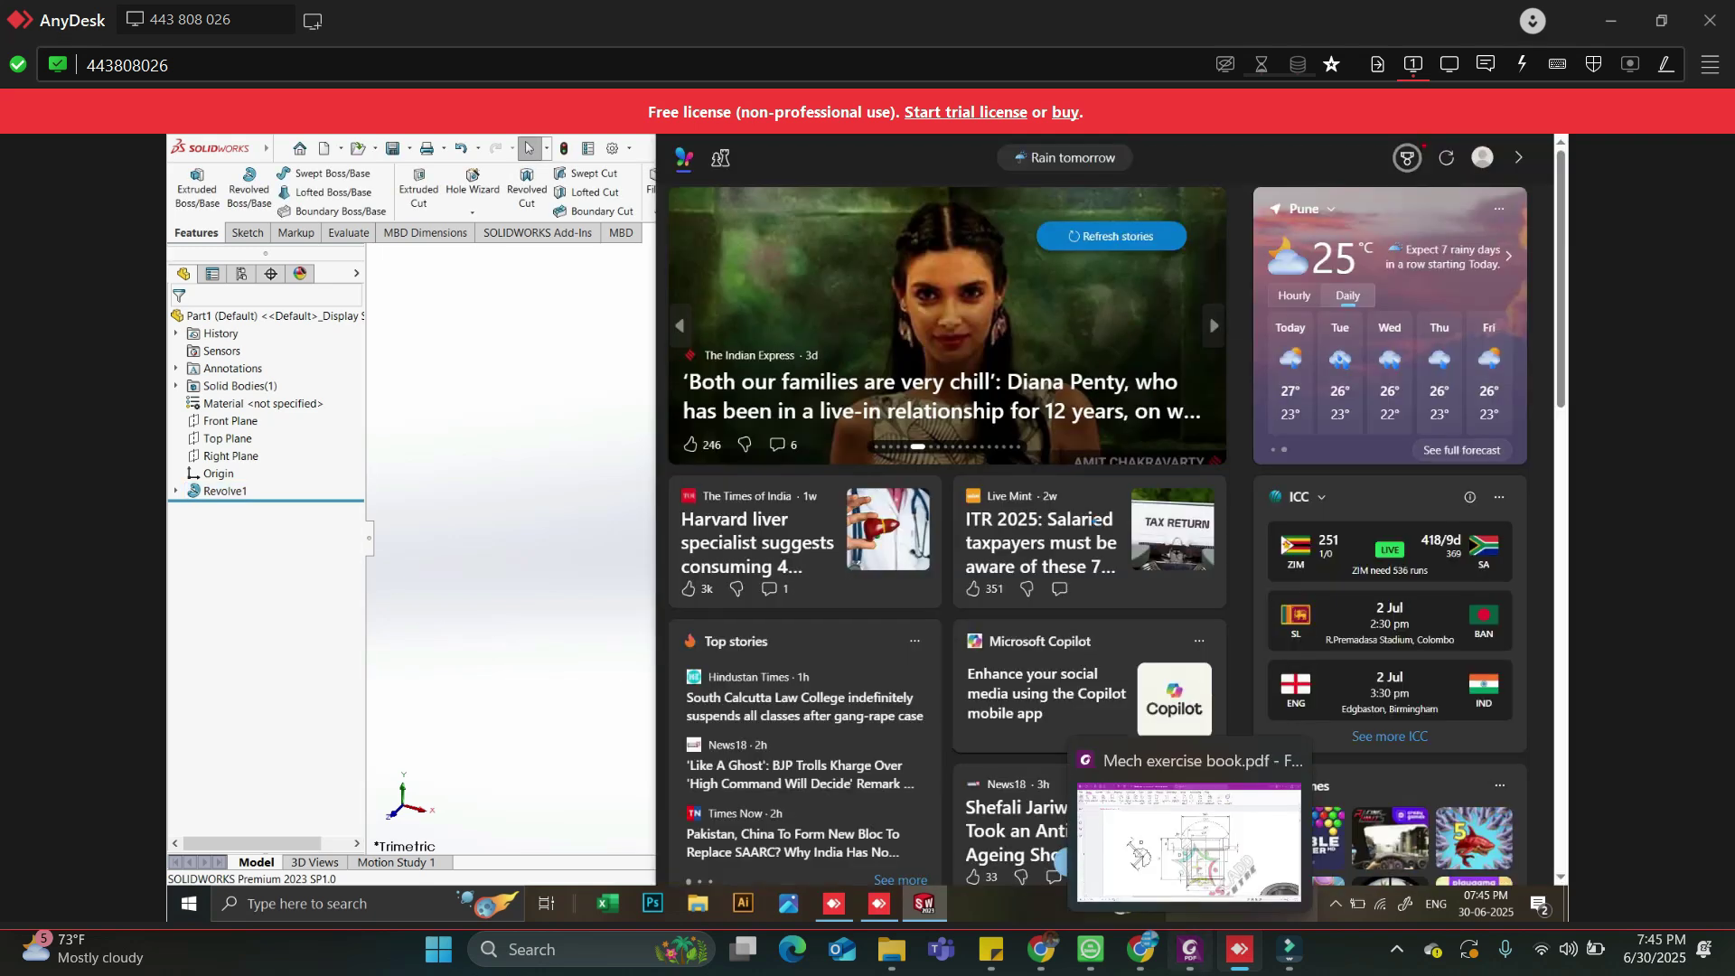
Switch to the PDF drawing and examine the undercut in detail D under the flange and its dimensions
{"action": "left_click", "coordinate": [1191, 950]}
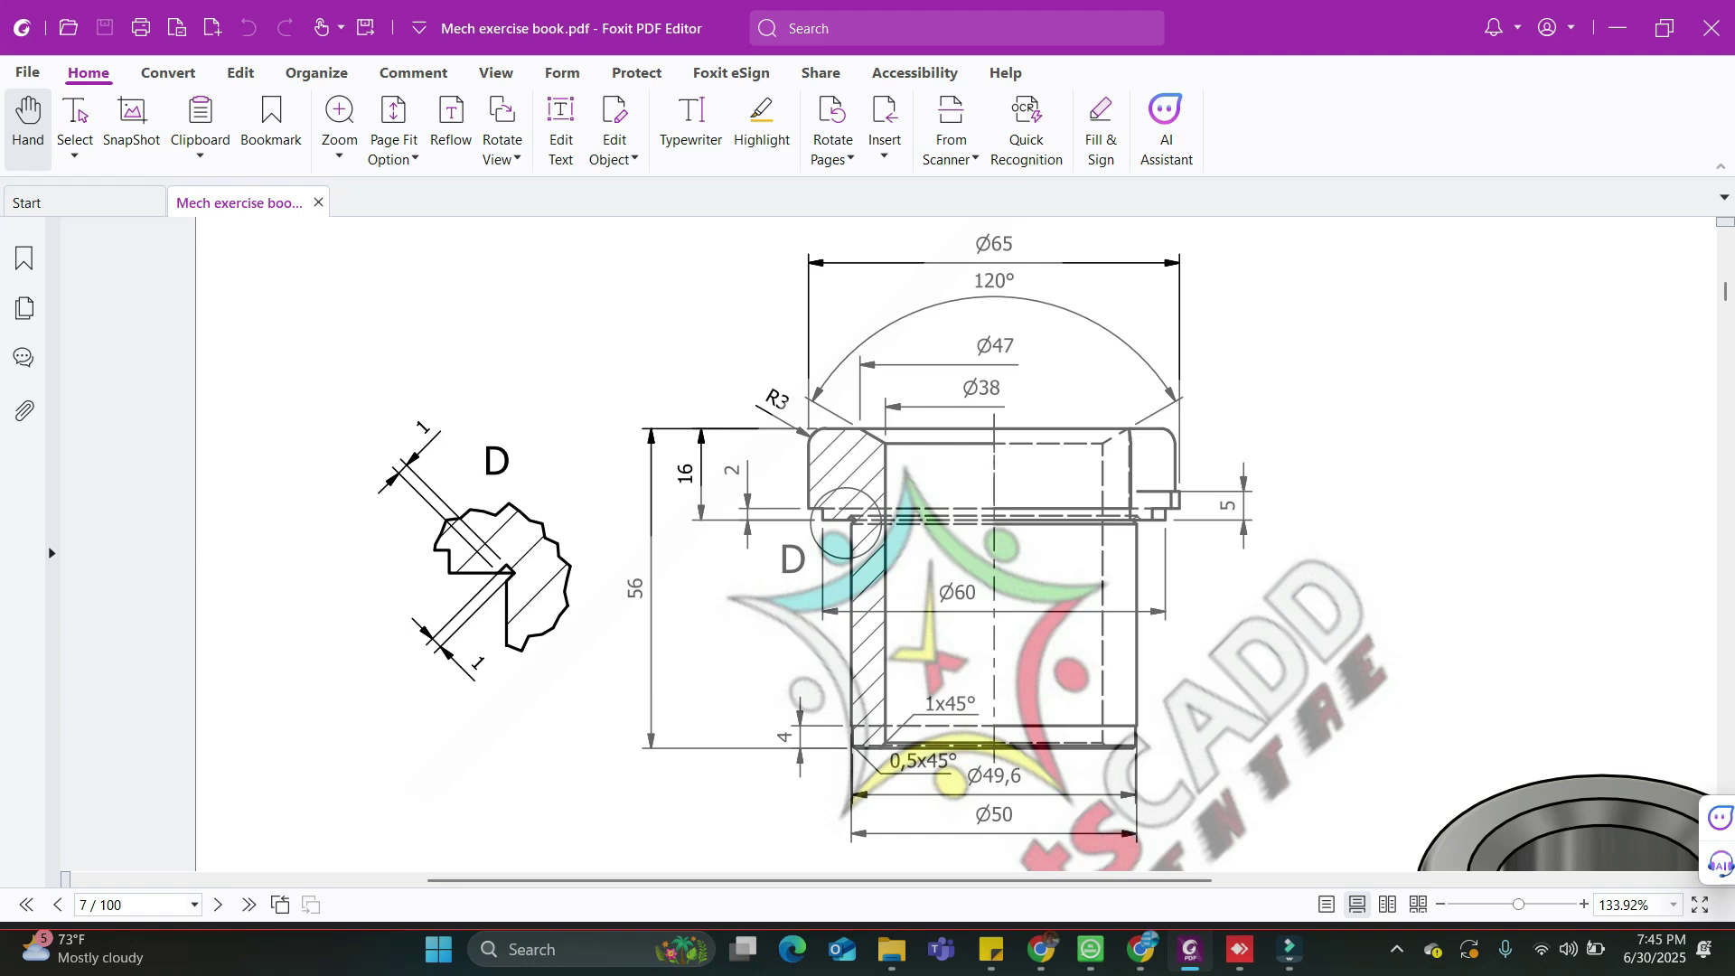
{"action": "scroll", "coordinate": [1049, 543], "scroll_direction": "down", "scroll_amount": 2}
{"action": "scroll", "coordinate": [1048, 542], "scroll_direction": "up", "scroll_amount": 2}
{"action": "scroll", "coordinate": [1048, 542], "scroll_direction": "down", "scroll_amount": 2}
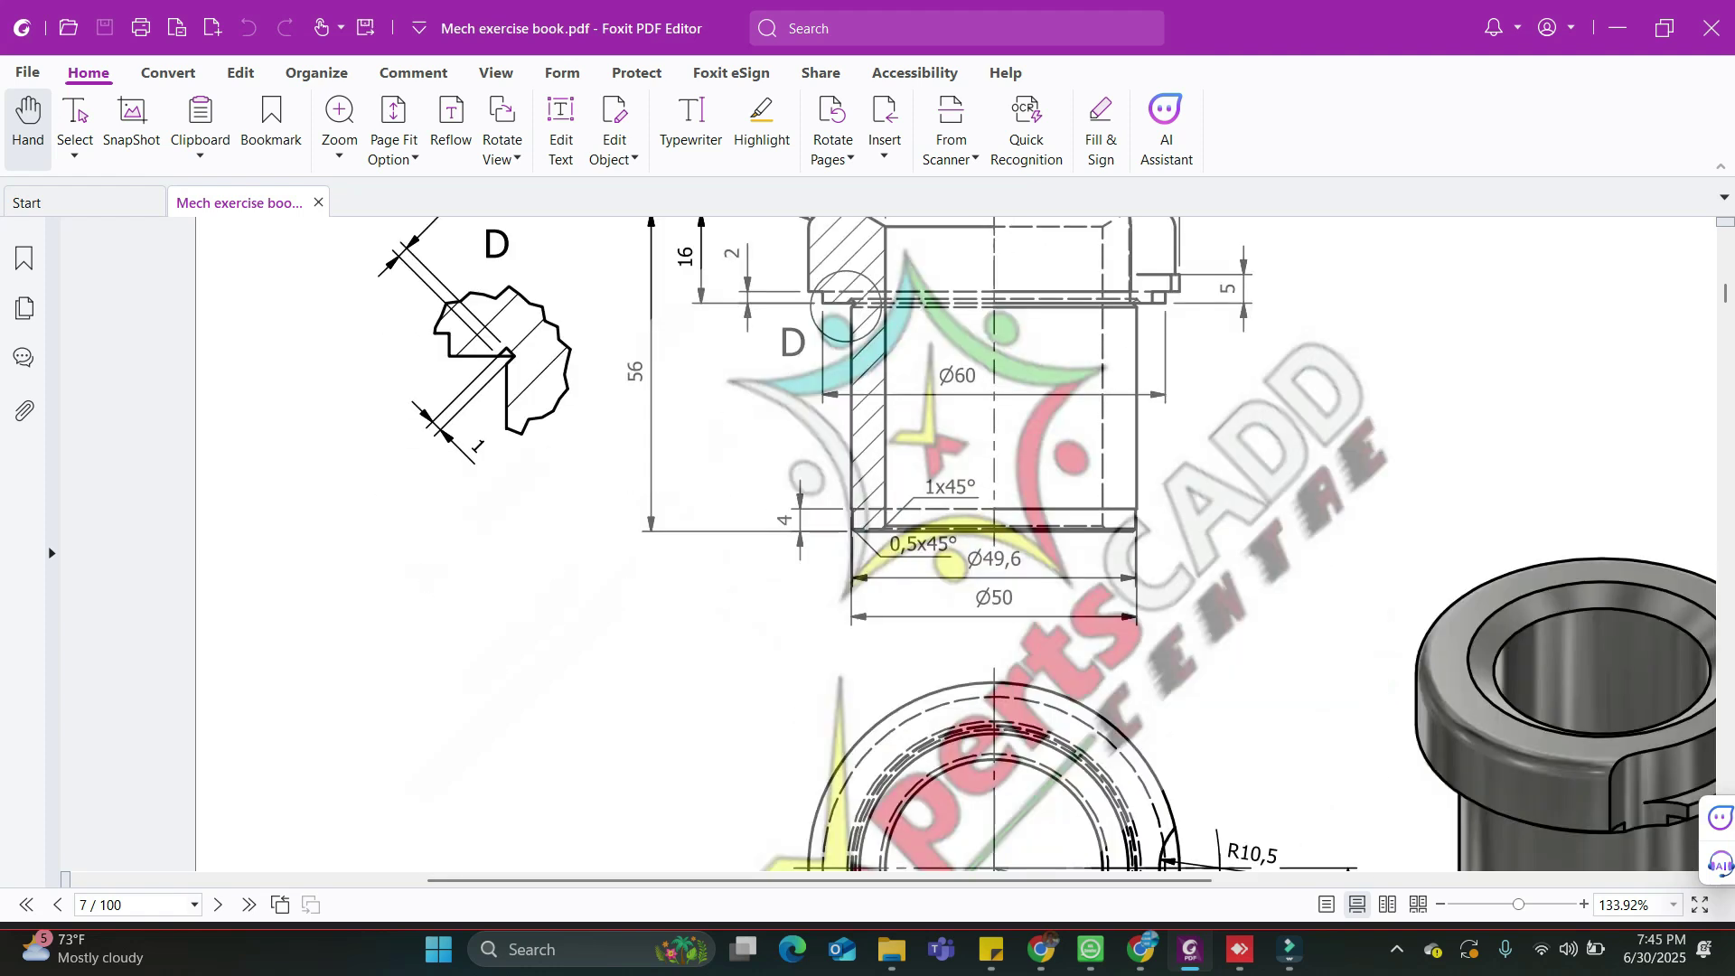
{"action": "scroll", "coordinate": [1049, 542], "scroll_direction": "down", "scroll_amount": 2}
{"action": "scroll", "coordinate": [1048, 542], "scroll_direction": "up", "scroll_amount": 4}
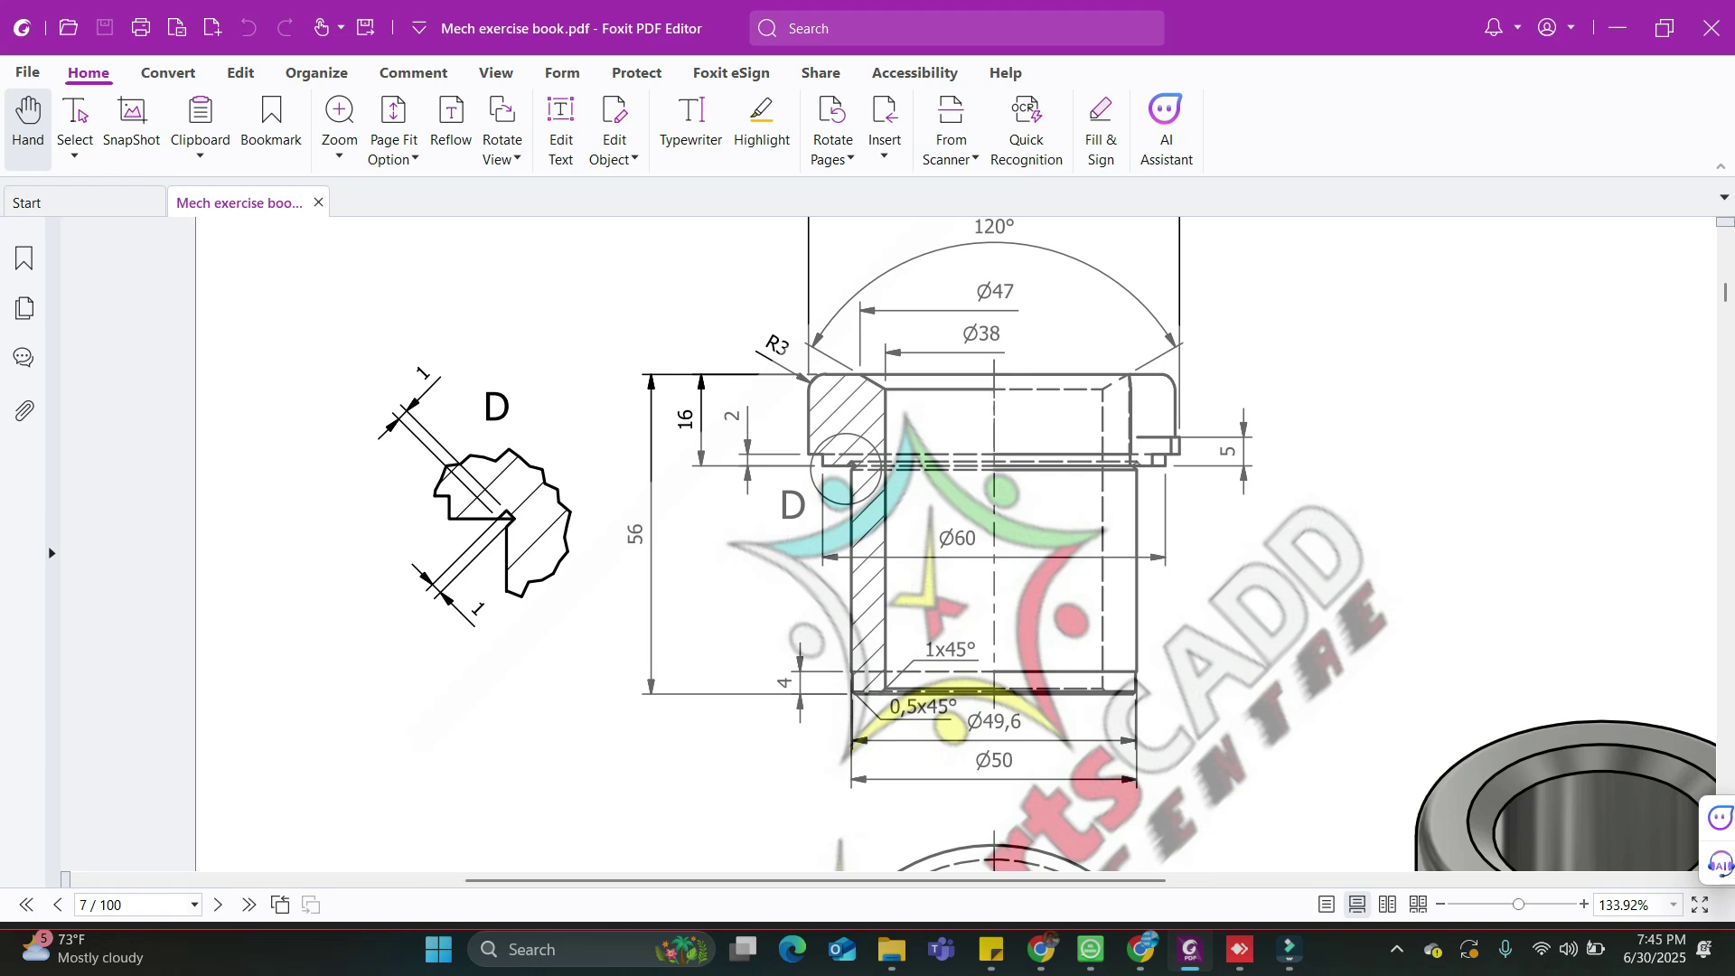
{"action": "scroll", "coordinate": [850, 465], "scroll_direction": "up", "scroll_amount": 5, "text": "ctrl"}
{"action": "scroll", "coordinate": [859, 461], "scroll_direction": "down", "scroll_amount": 5, "text": "ctrl"}
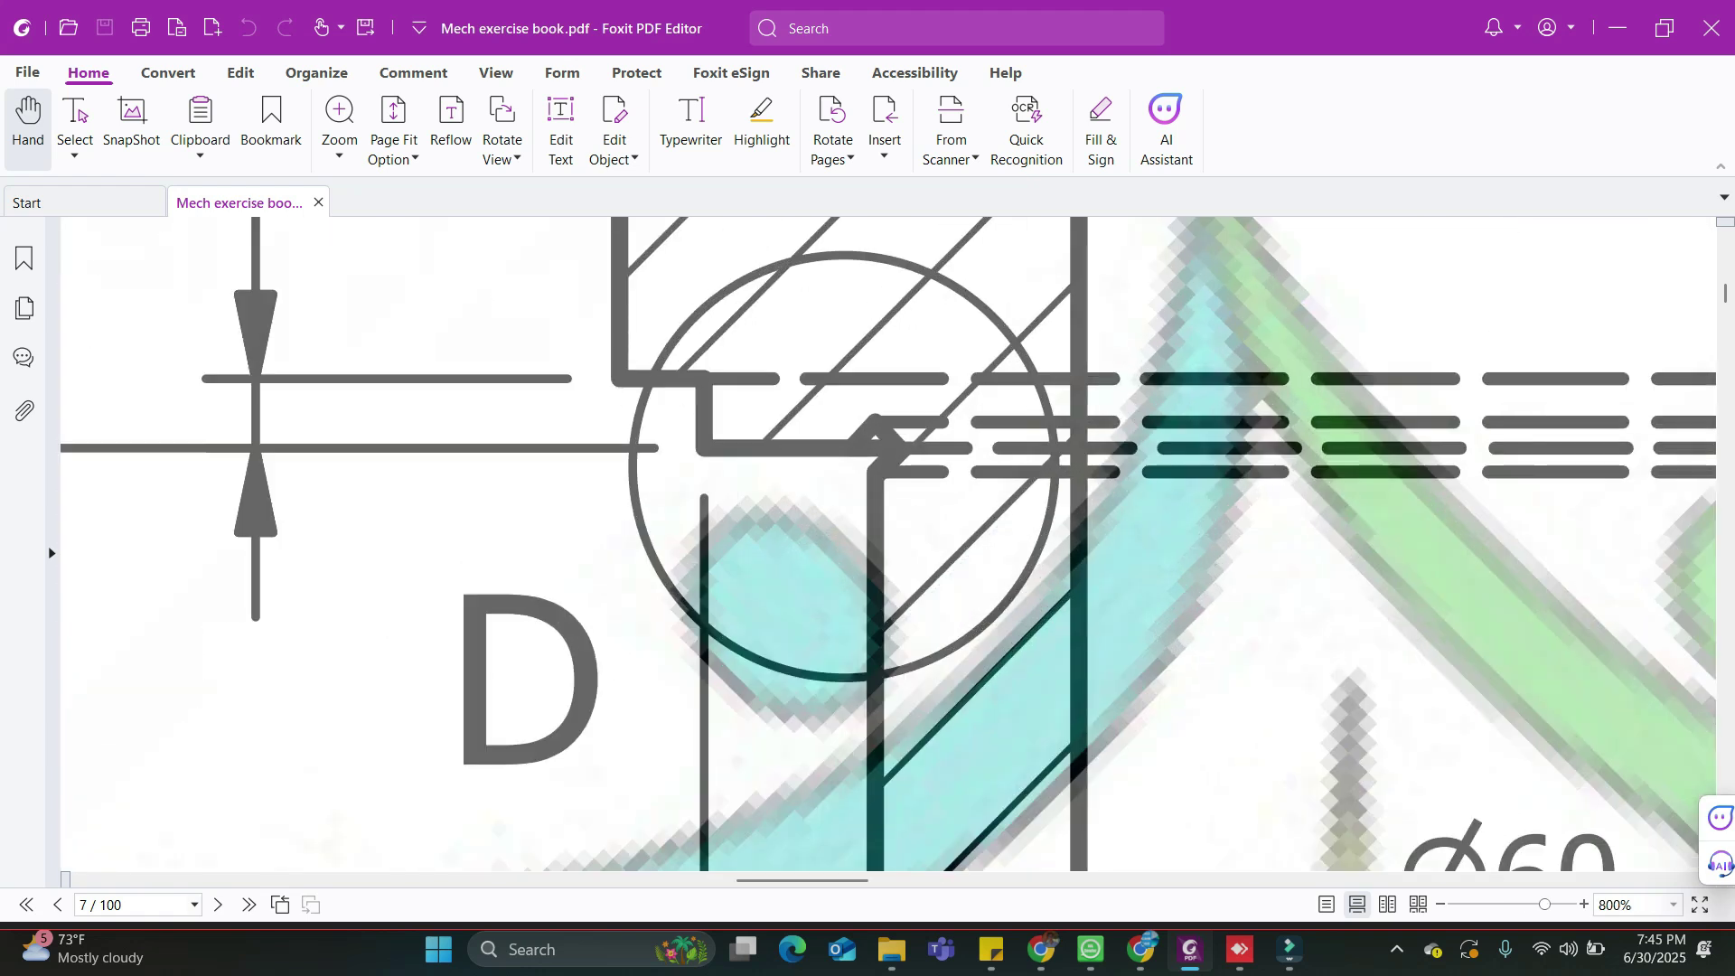
{"action": "scroll", "coordinate": [872, 443], "scroll_direction": "down", "scroll_amount": 5, "text": "ctrl"}
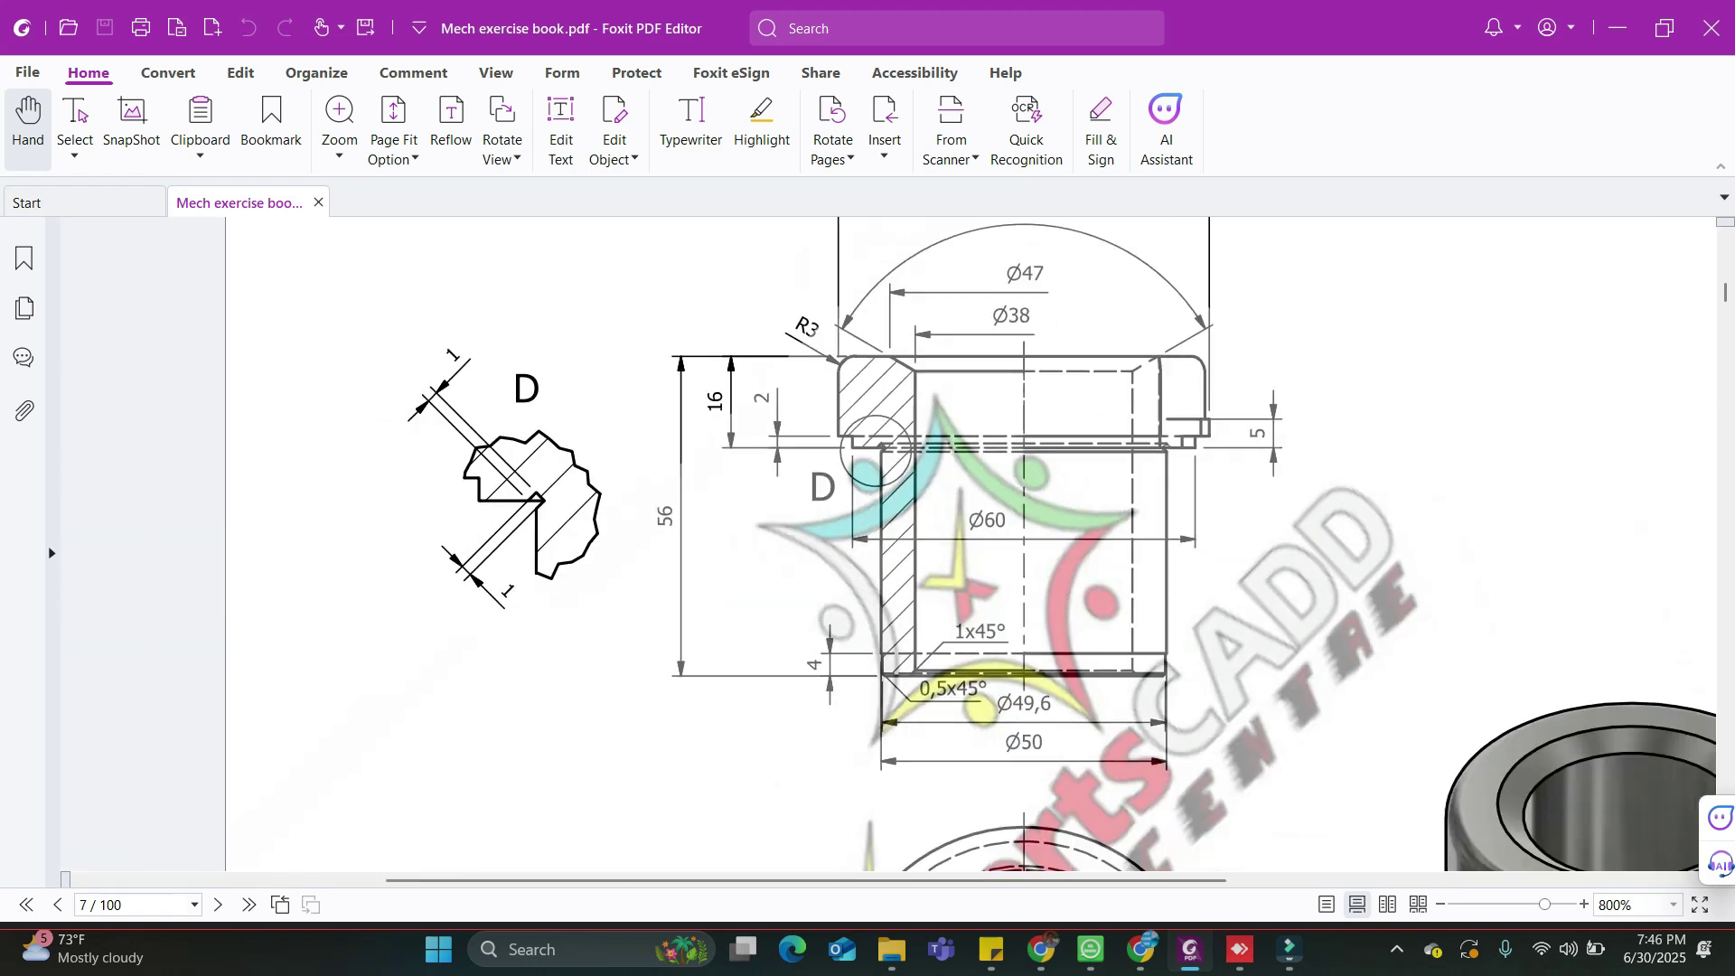
Return to SOLIDWORKS, start a sketch on the Front Plane and section the bushing through that plane
{"action": "key", "text": "alt+Tab"}
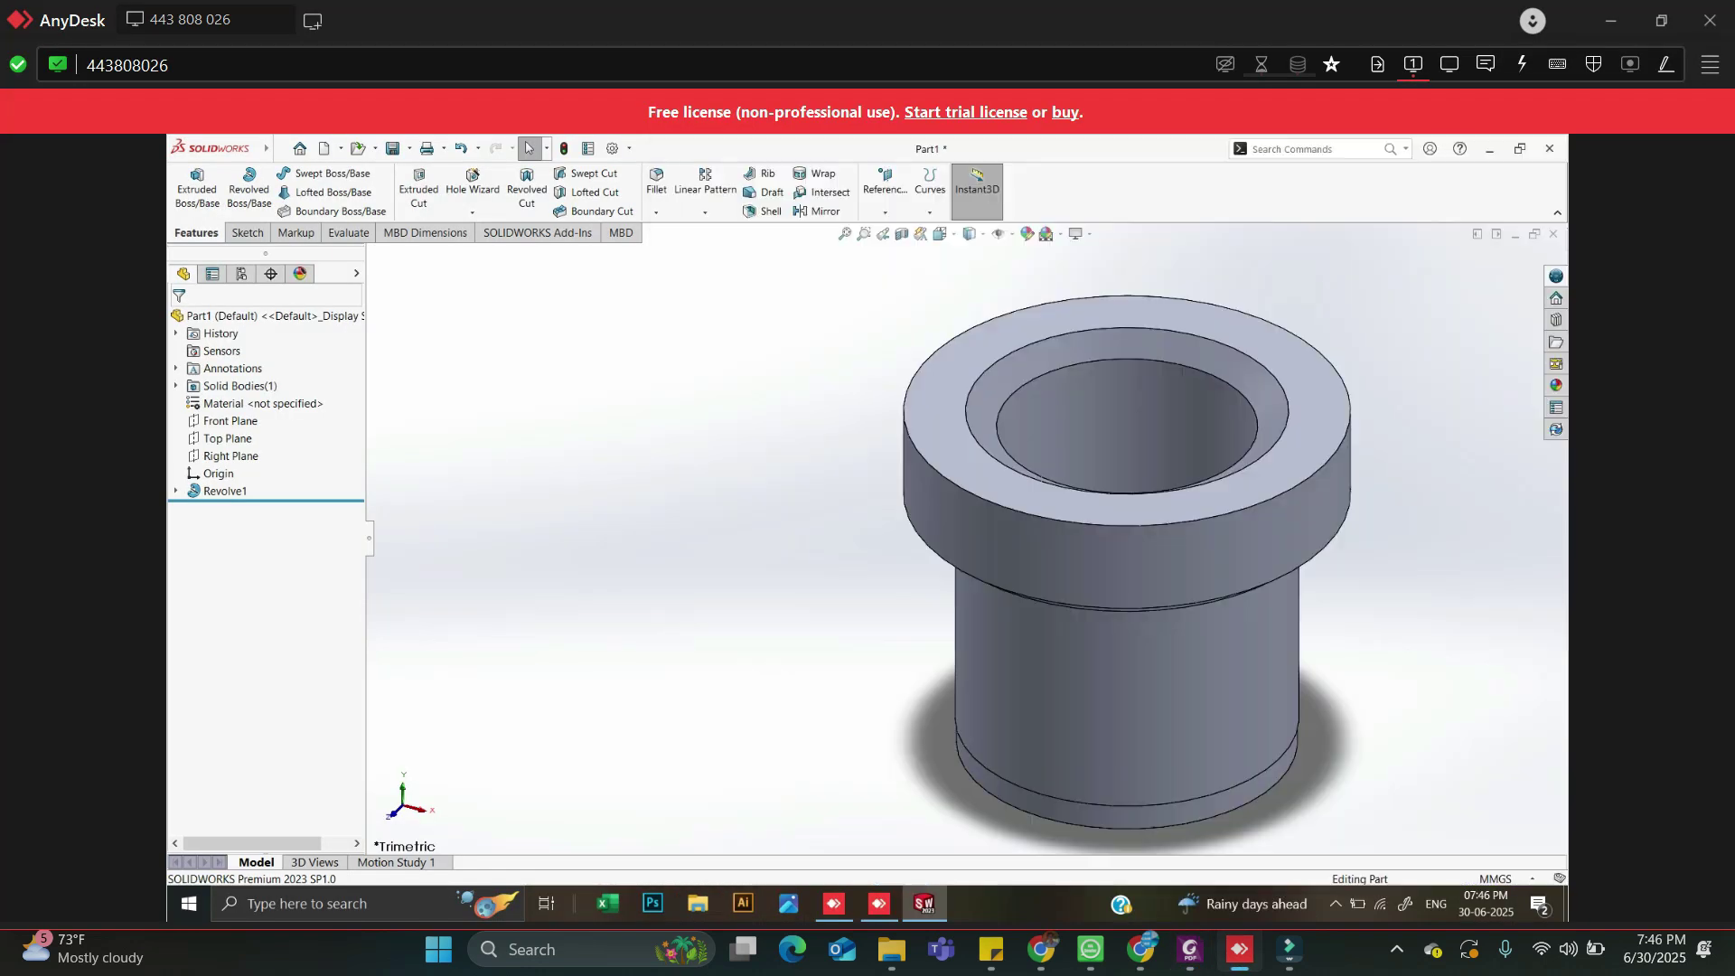
{"action": "left_click", "coordinate": [231, 421]}
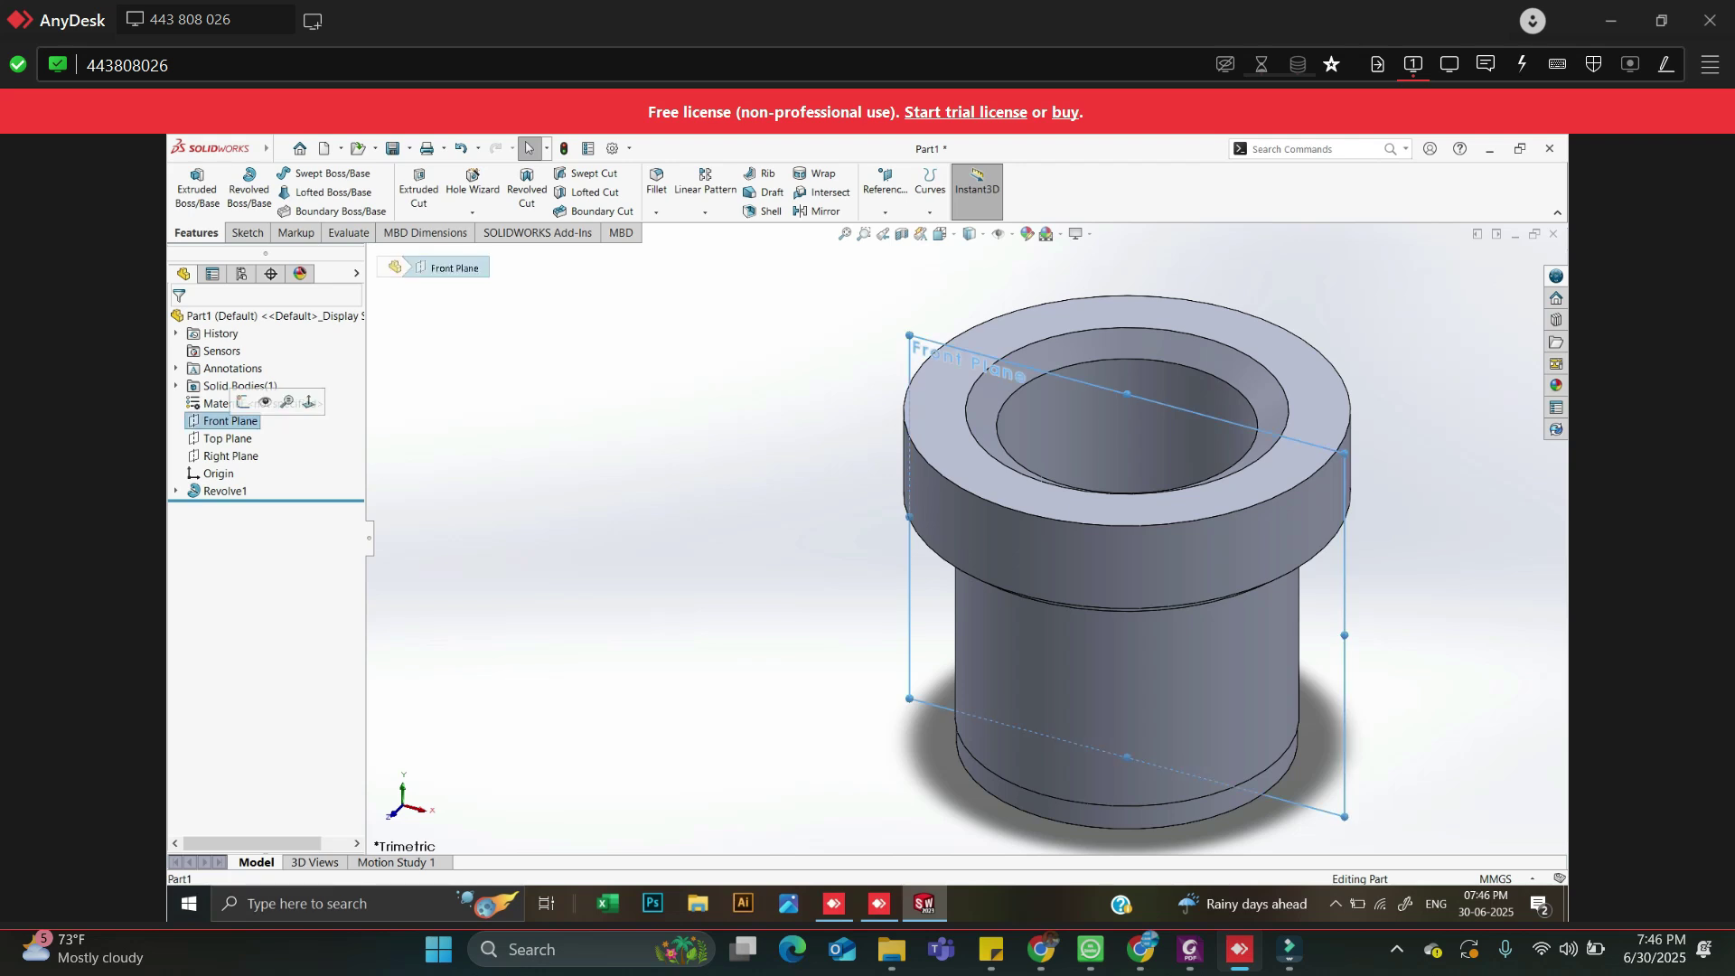
{"action": "left_click", "coordinate": [243, 402]}
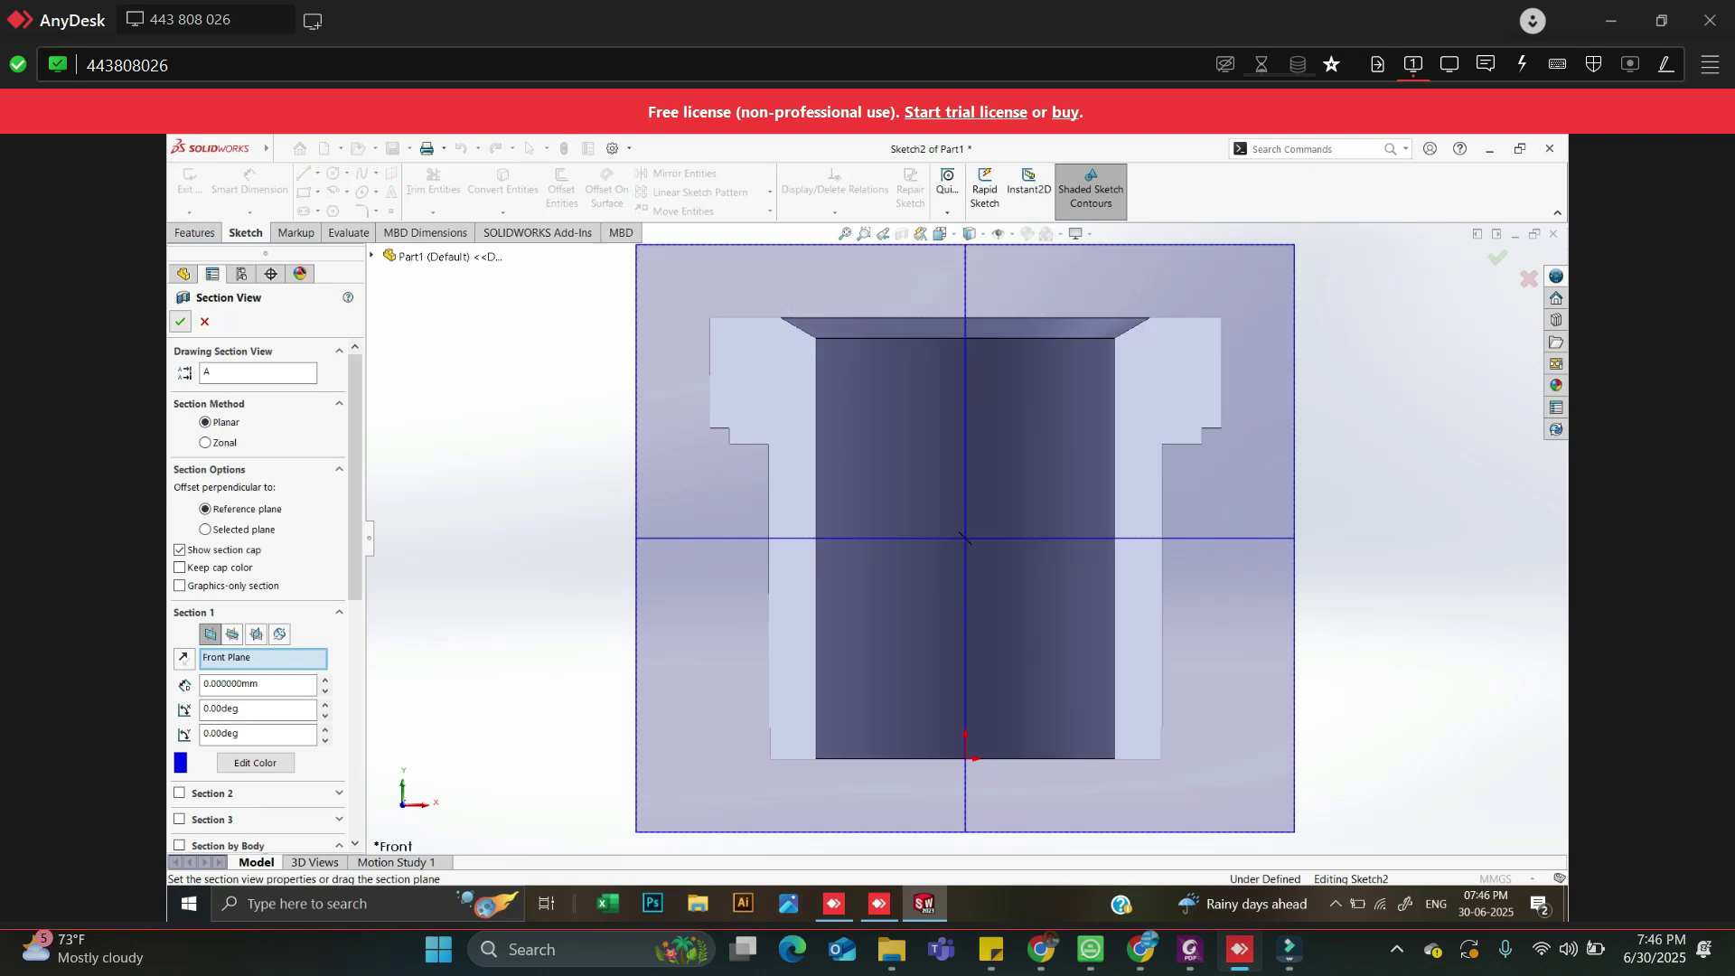
{"action": "left_click", "coordinate": [180, 322]}
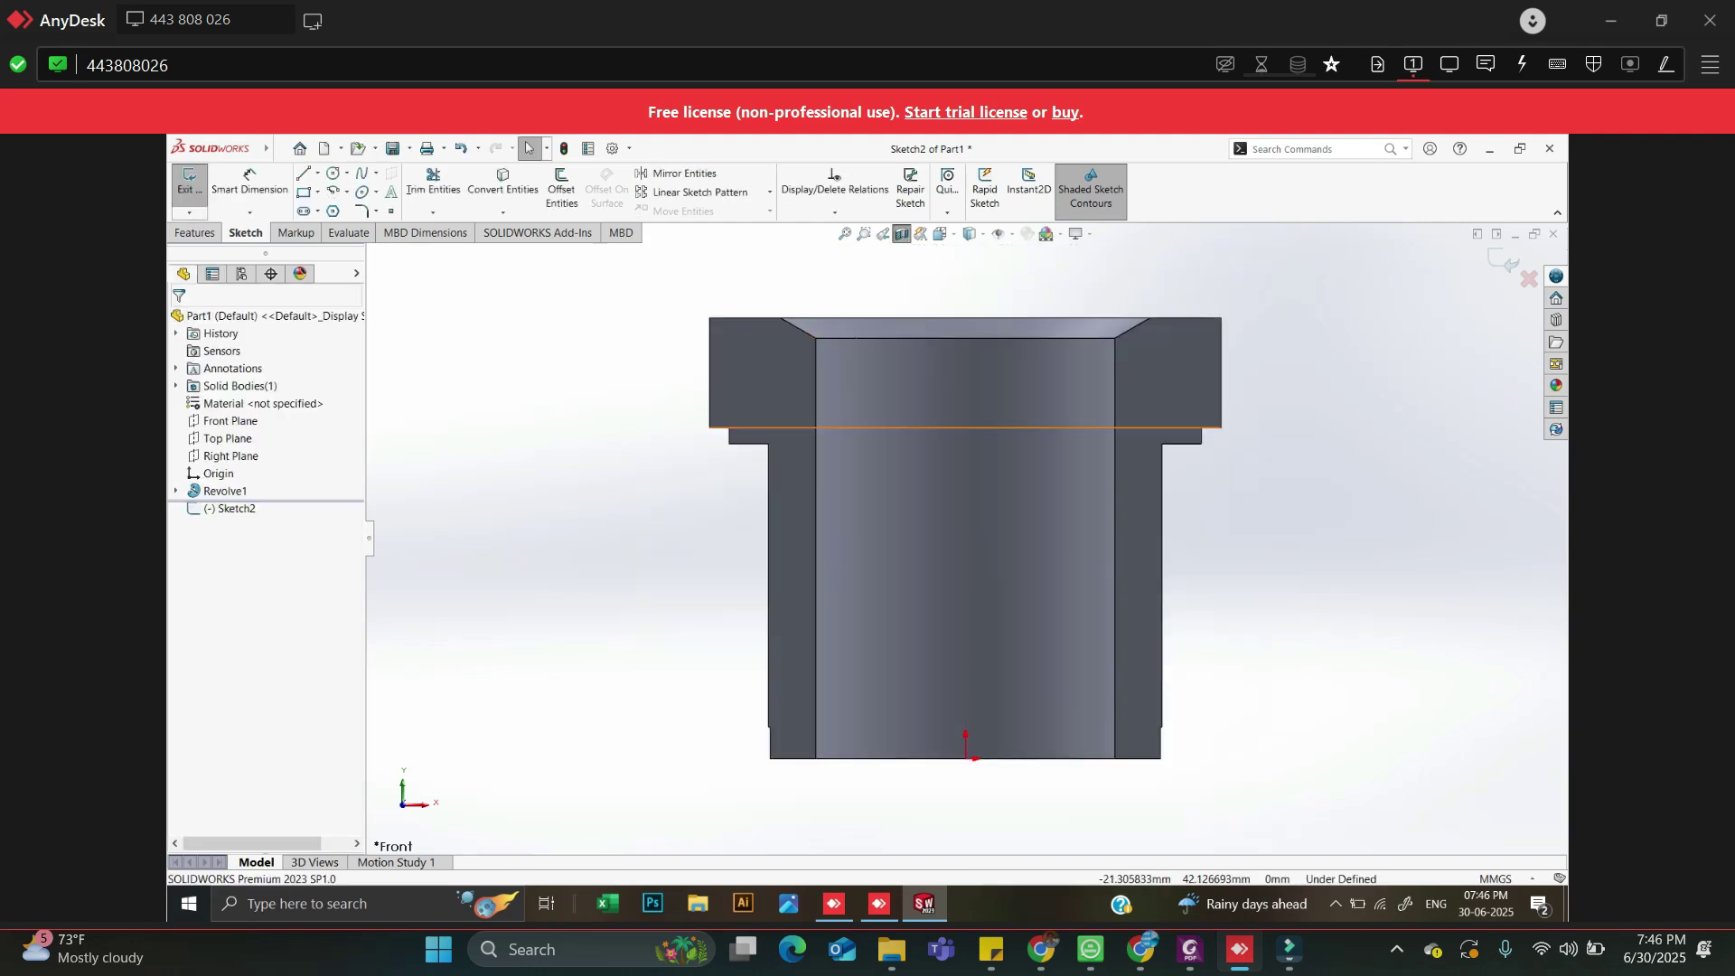
{"action": "scroll", "coordinate": [910, 502], "scroll_direction": "up", "scroll_amount": 2}
{"action": "scroll", "coordinate": [910, 501], "scroll_direction": "down", "scroll_amount": 5}
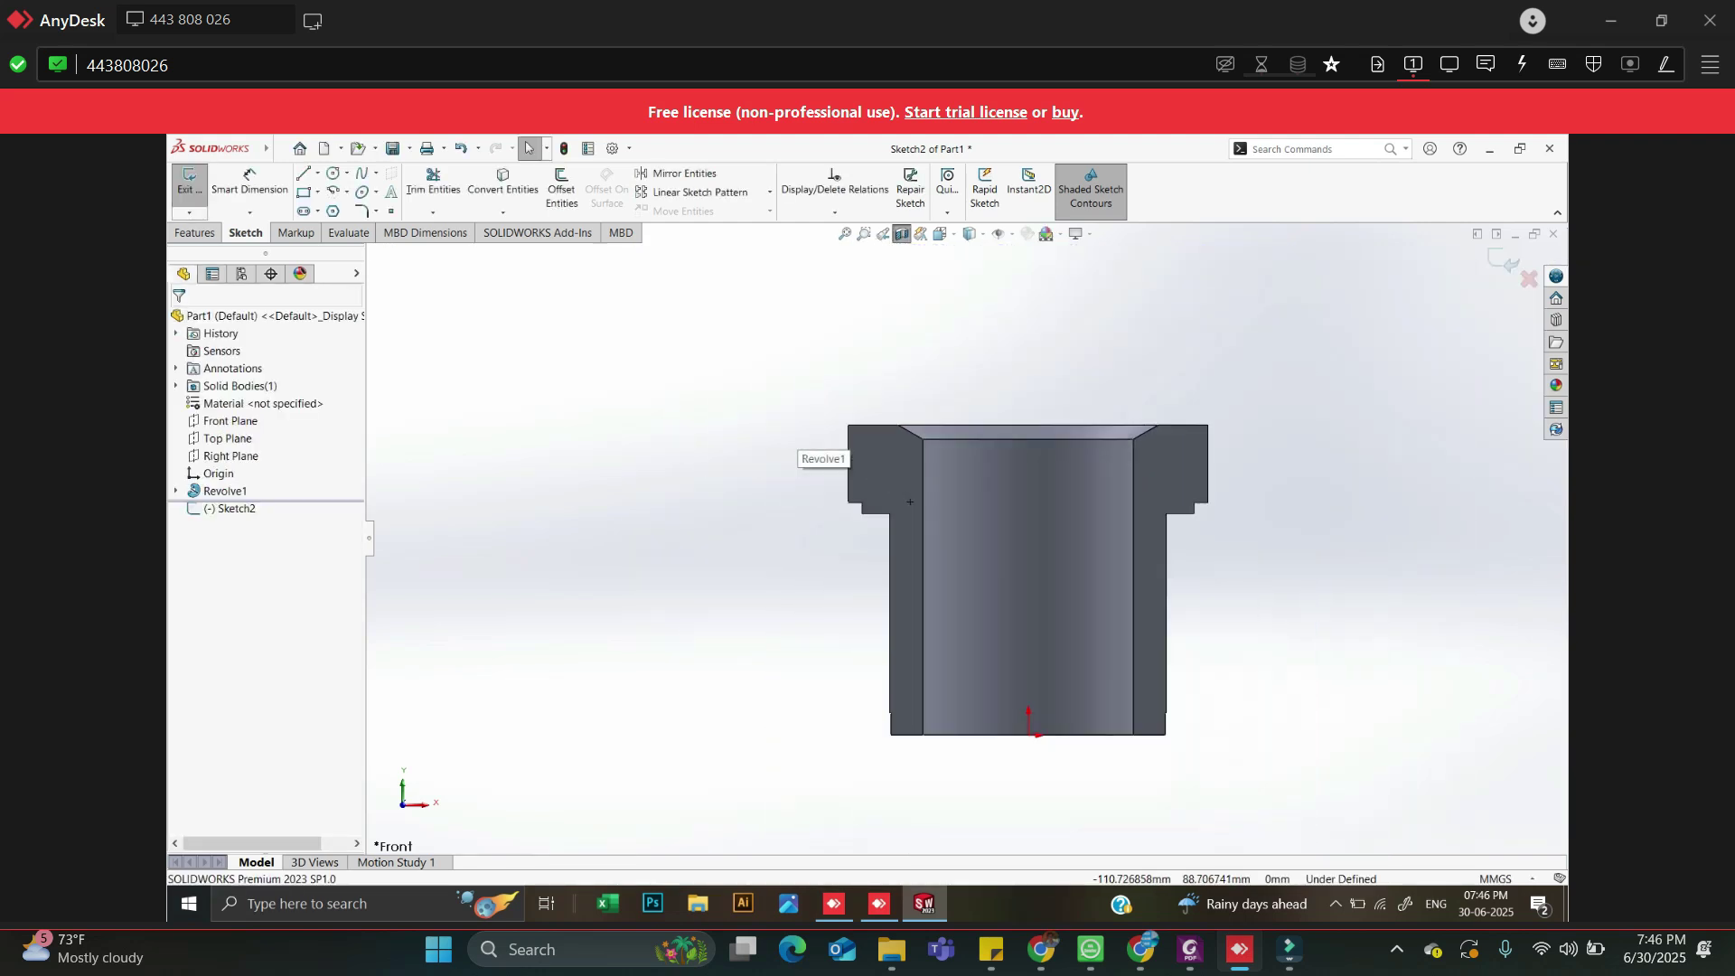
Place an infinite vertical centerline through the origin of the new sketch
{"action": "left_click", "coordinate": [317, 172]}
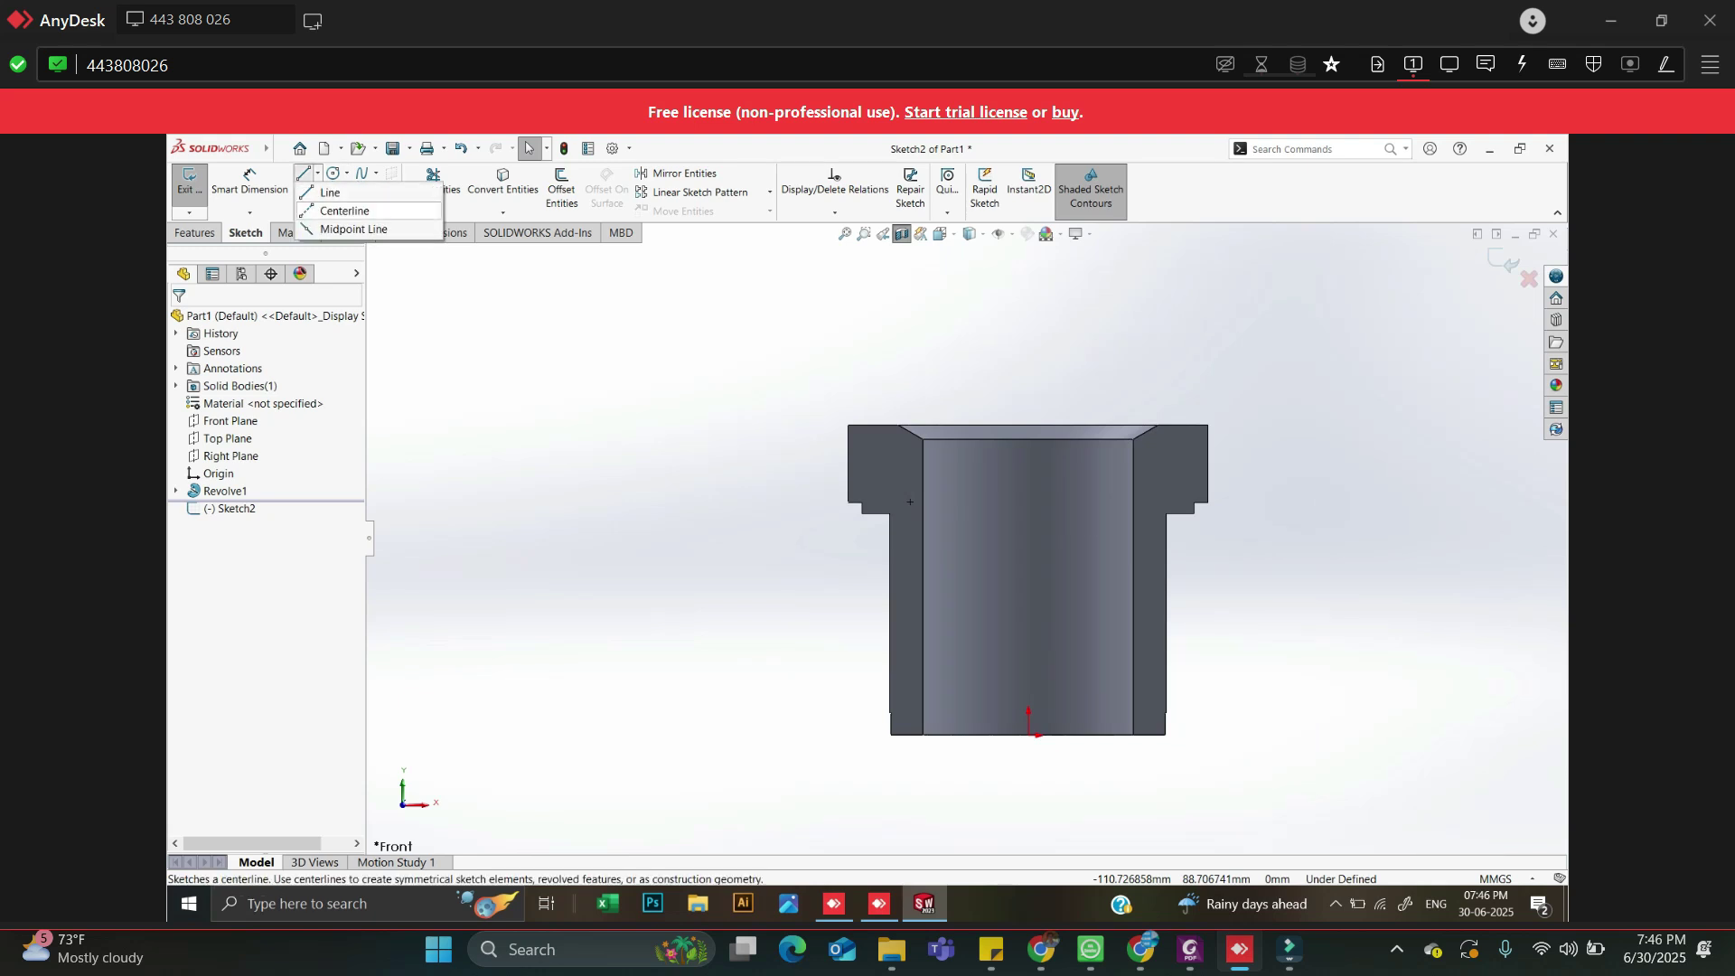
{"action": "left_click", "coordinate": [344, 211]}
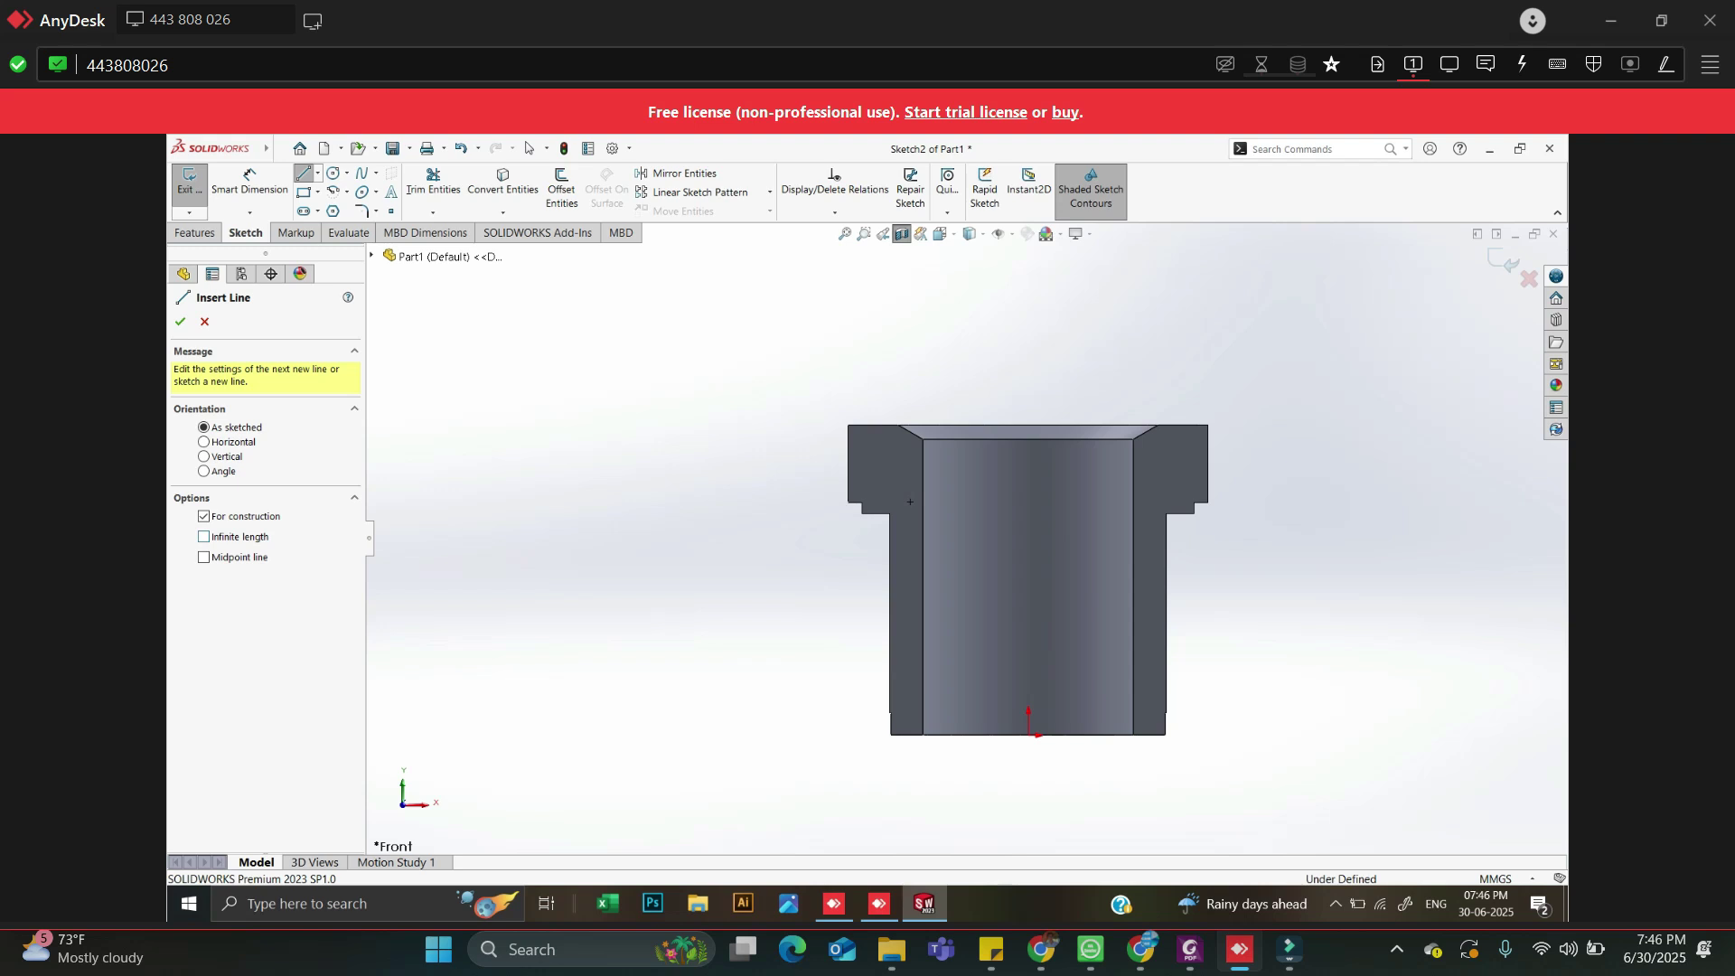
{"action": "left_click", "coordinate": [203, 457]}
{"action": "left_click", "coordinate": [203, 536]}
{"action": "left_click", "coordinate": [1041, 752]}
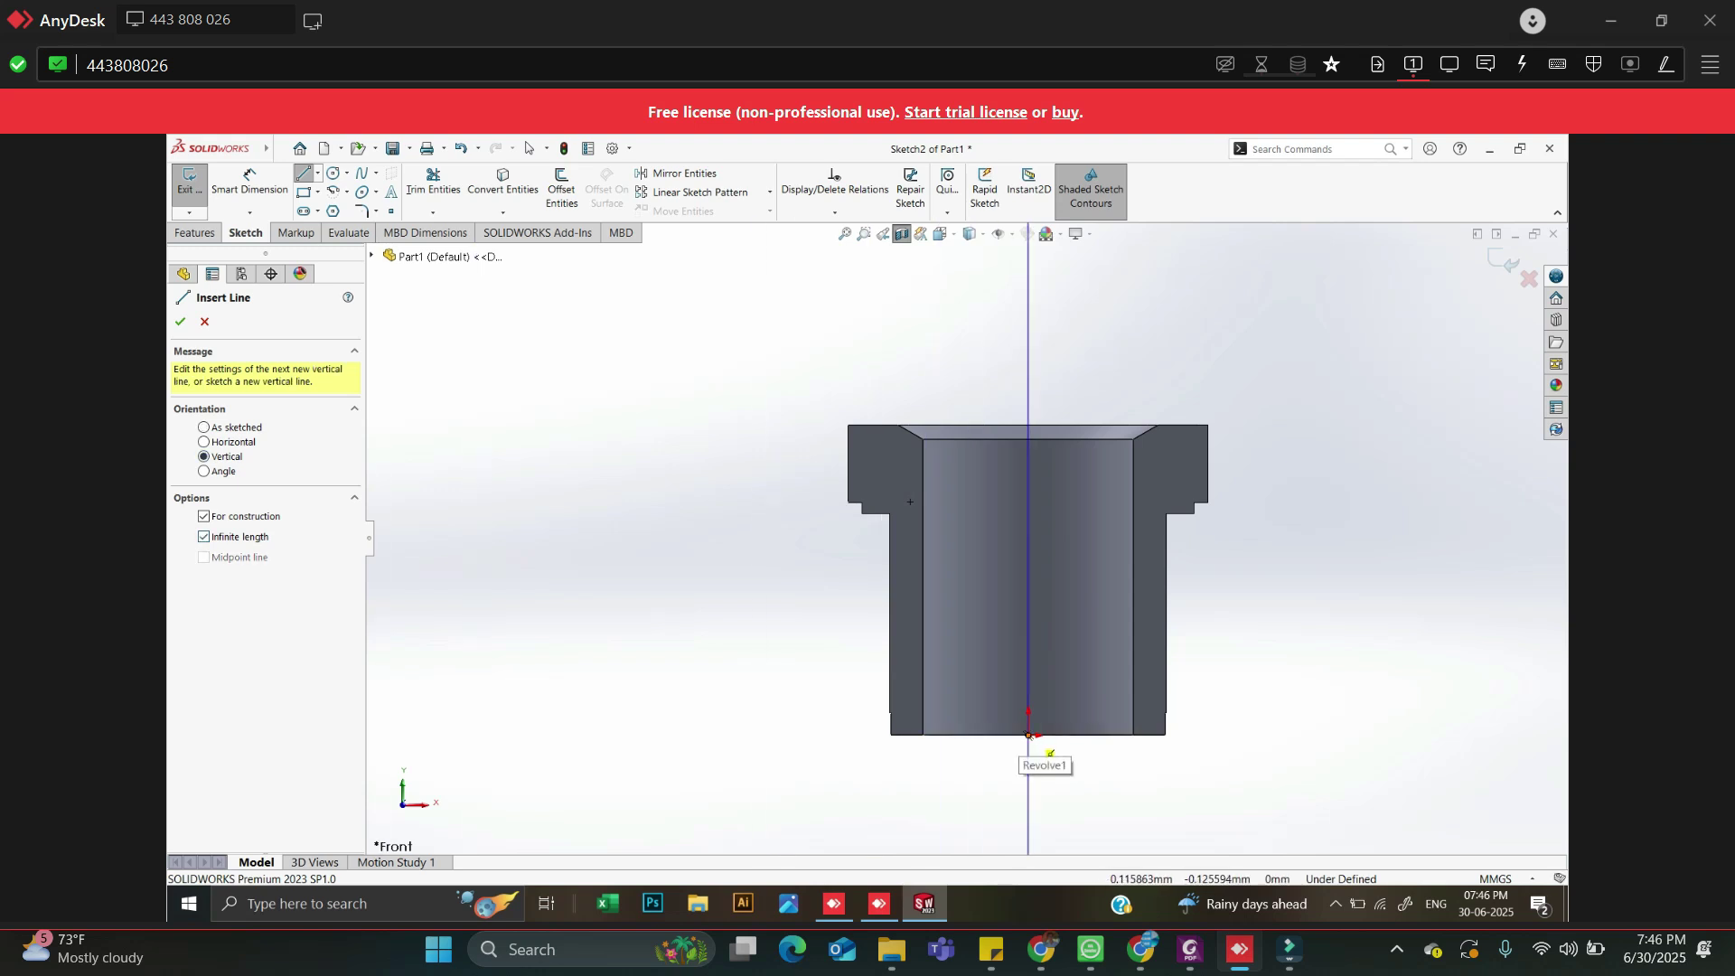
Sketch a closed, tilted four-sided outline with sides about 1.3 to 1.9 mm long over the inner corner beneath the flange
{"action": "key", "text": "Escape"}
{"action": "scroll", "coordinate": [931, 503], "scroll_direction": "down", "scroll_amount": 3}
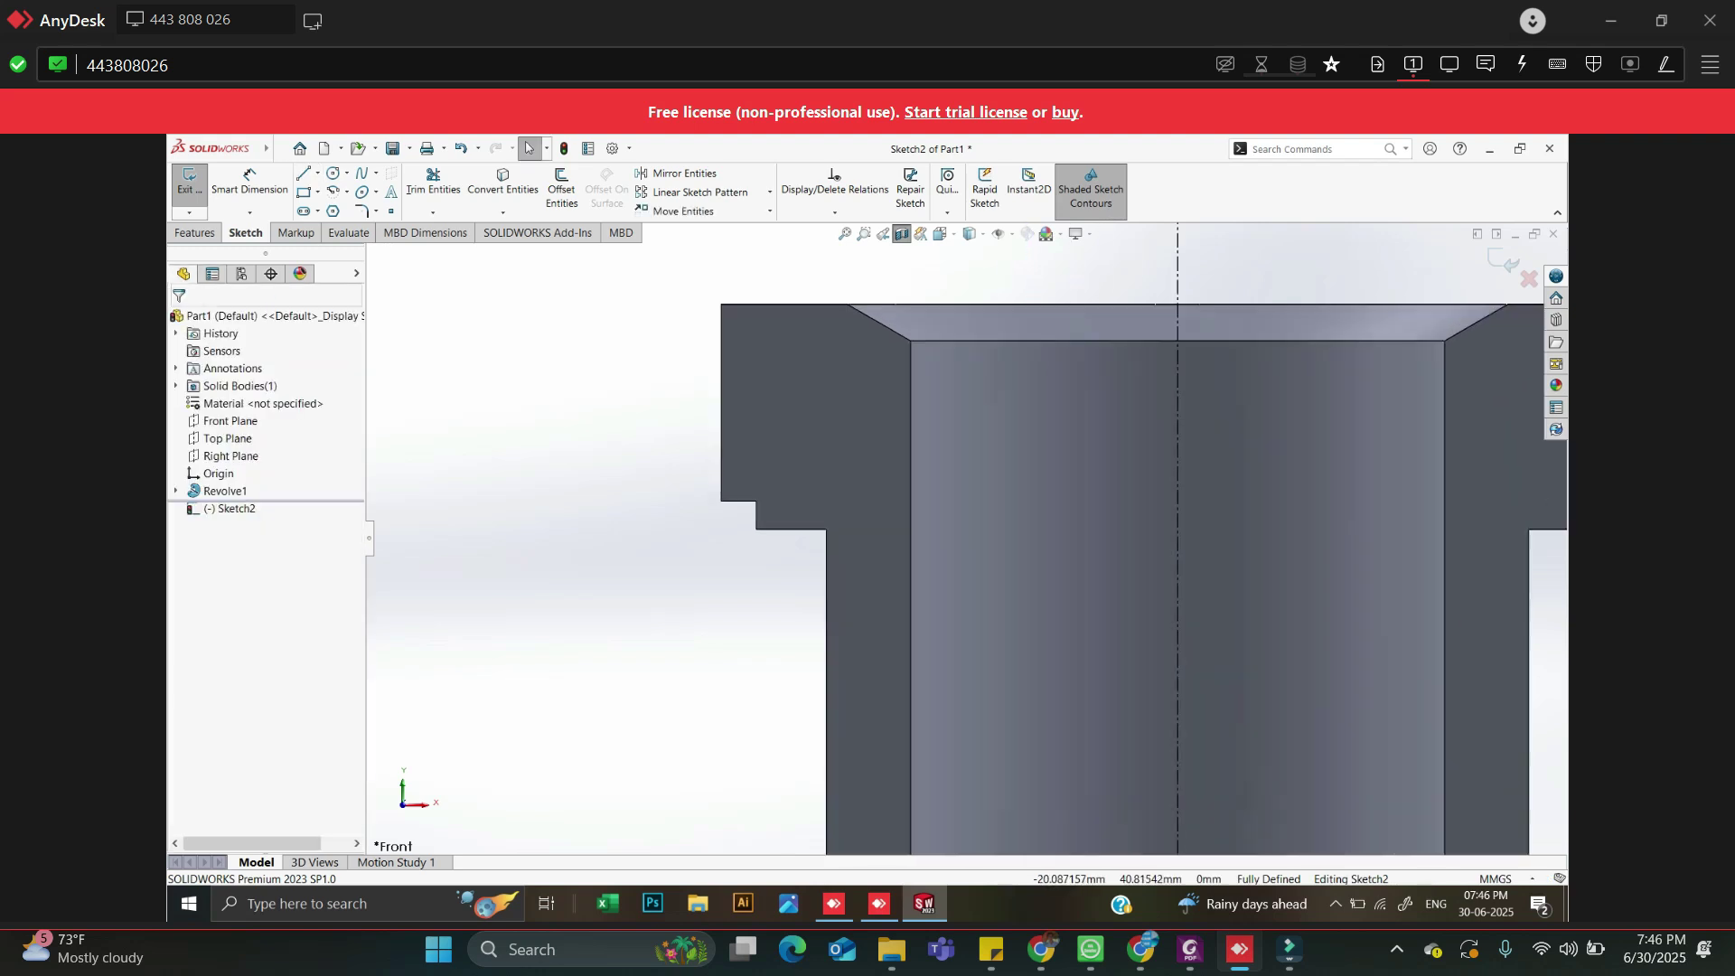
{"action": "scroll", "coordinate": [863, 514], "scroll_direction": "down", "scroll_amount": 8}
{"action": "key", "text": "l"}
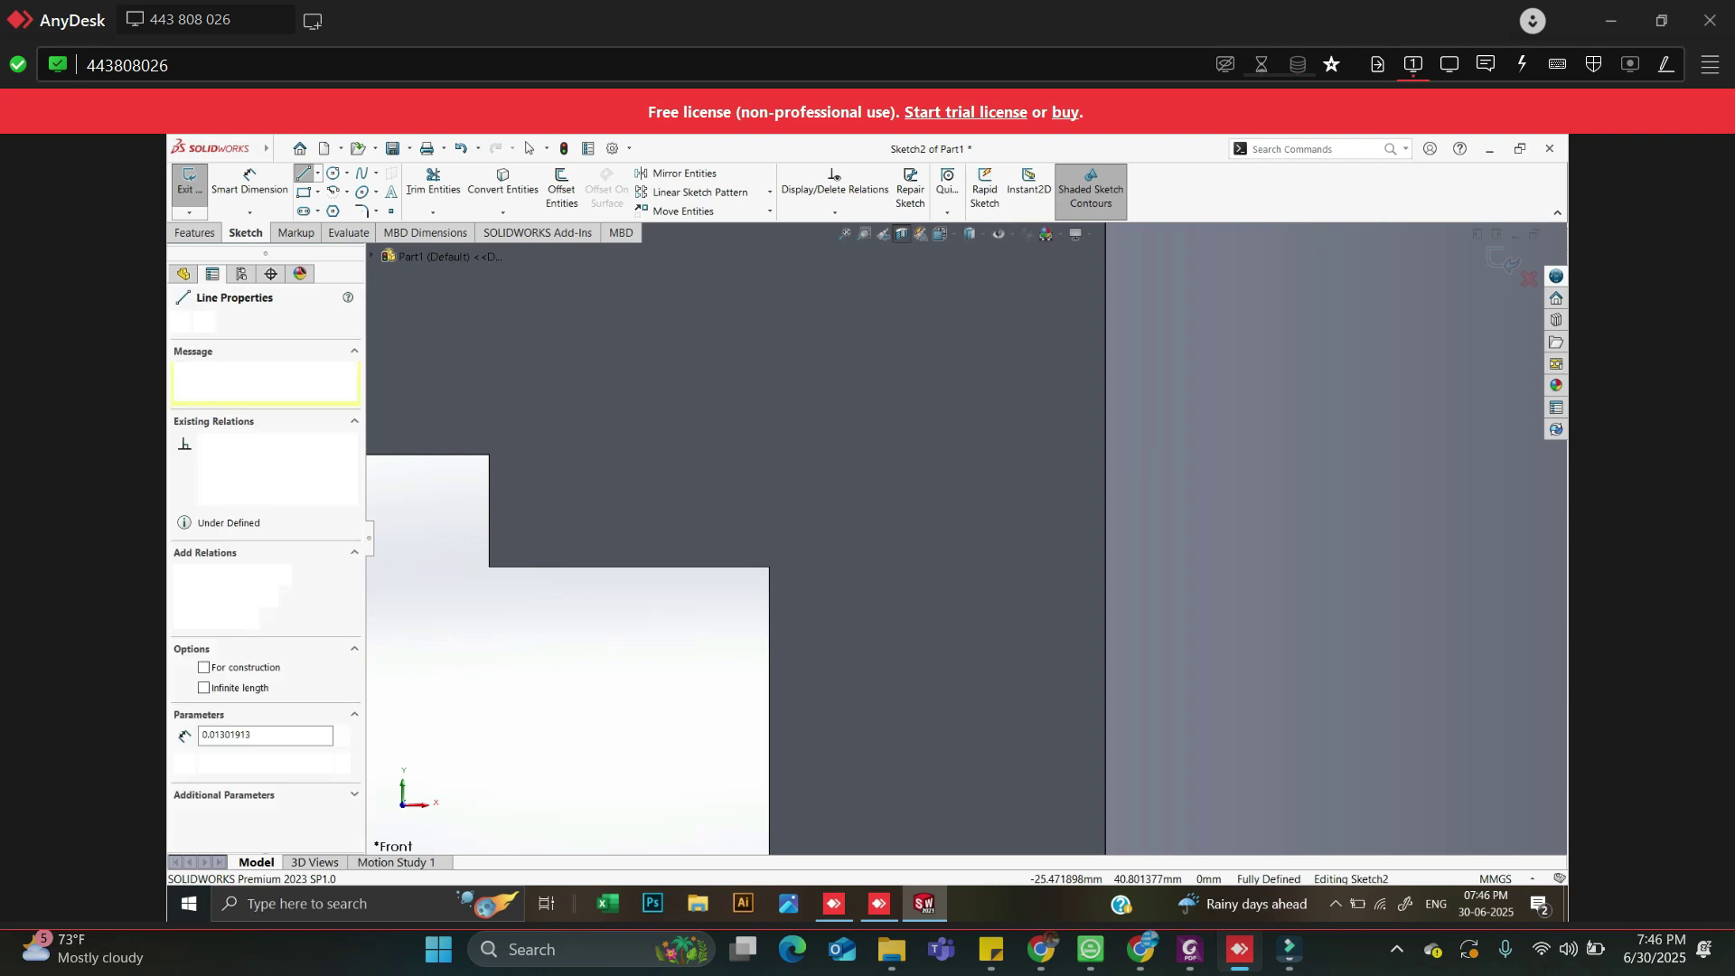
{"action": "left_click", "coordinate": [686, 597]}
{"action": "left_click", "coordinate": [743, 645]}
{"action": "left_click", "coordinate": [822, 578]}
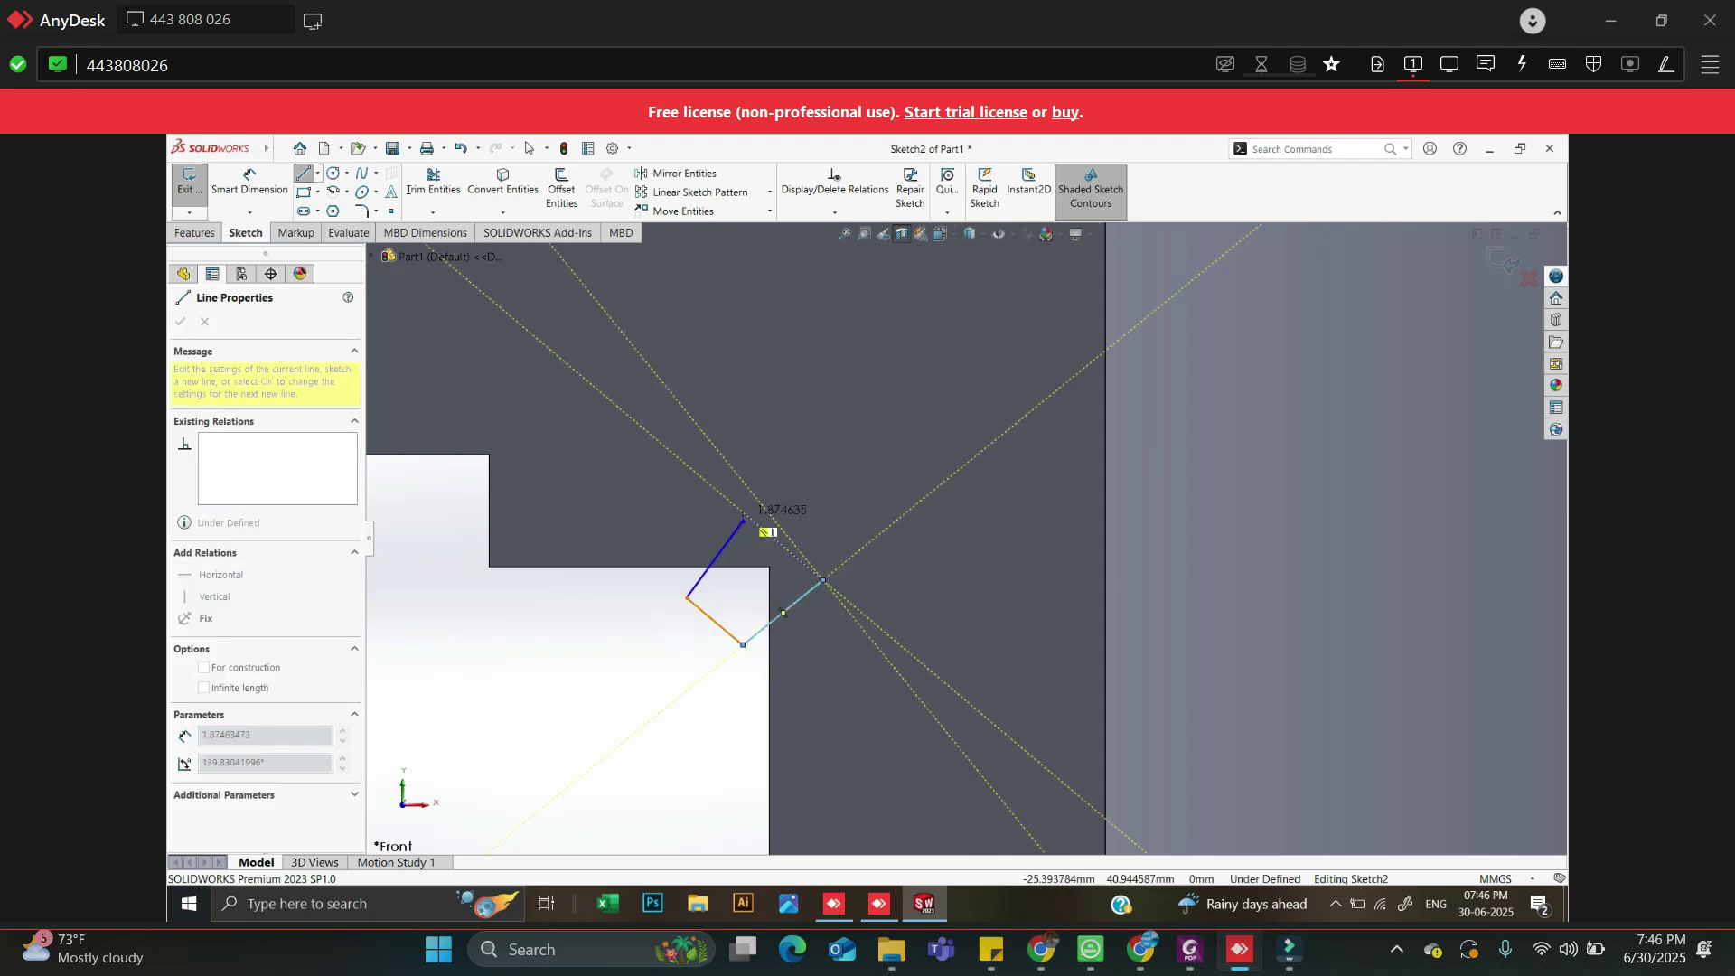
{"action": "left_click", "coordinate": [745, 523]}
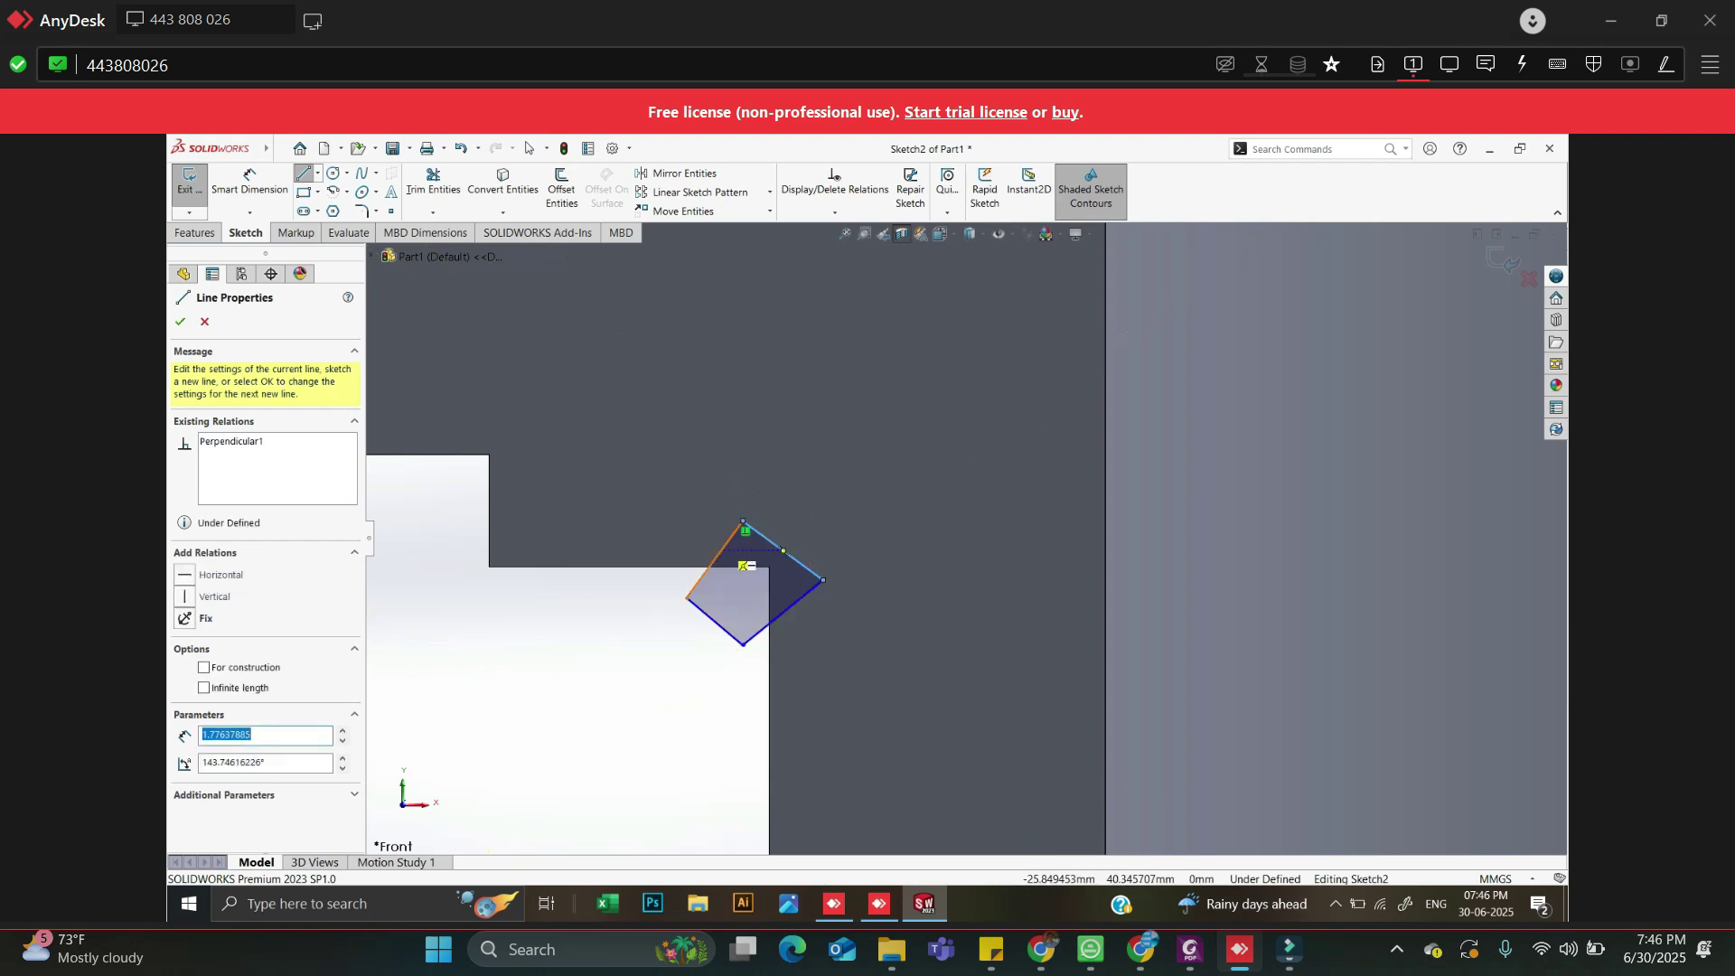
{"action": "key", "text": "Escape"}
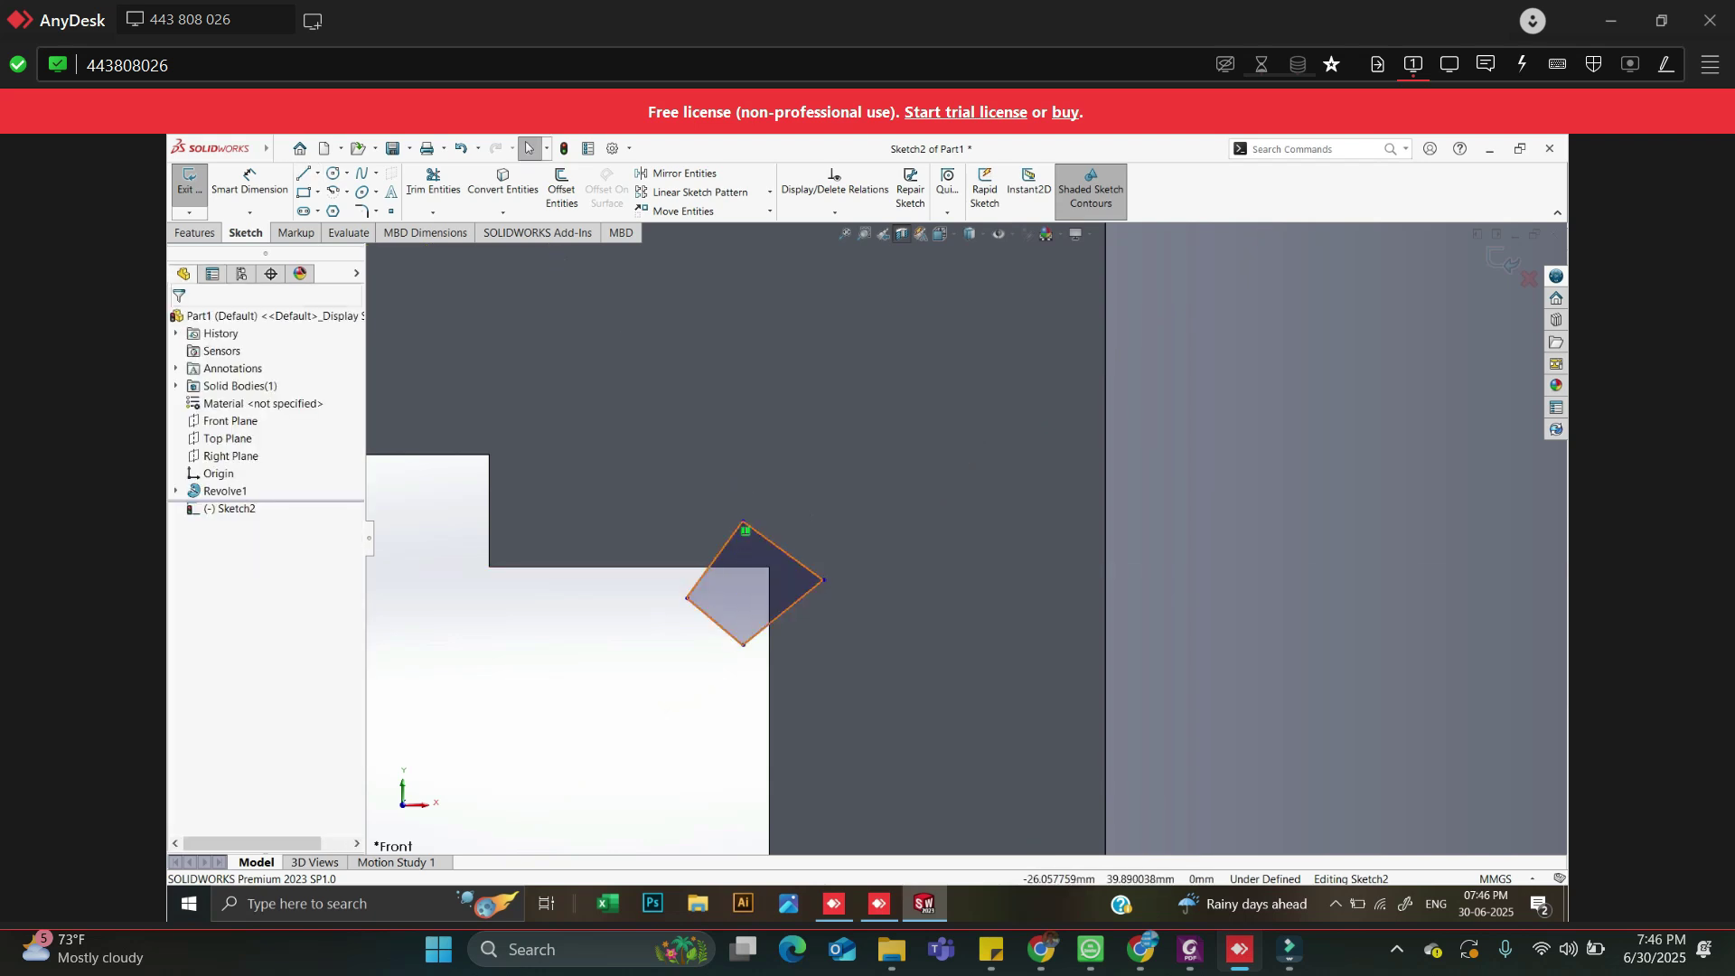
Make both pairs of opposite sides of the tilted outline parallel
{"action": "left_click", "coordinate": [714, 558]}
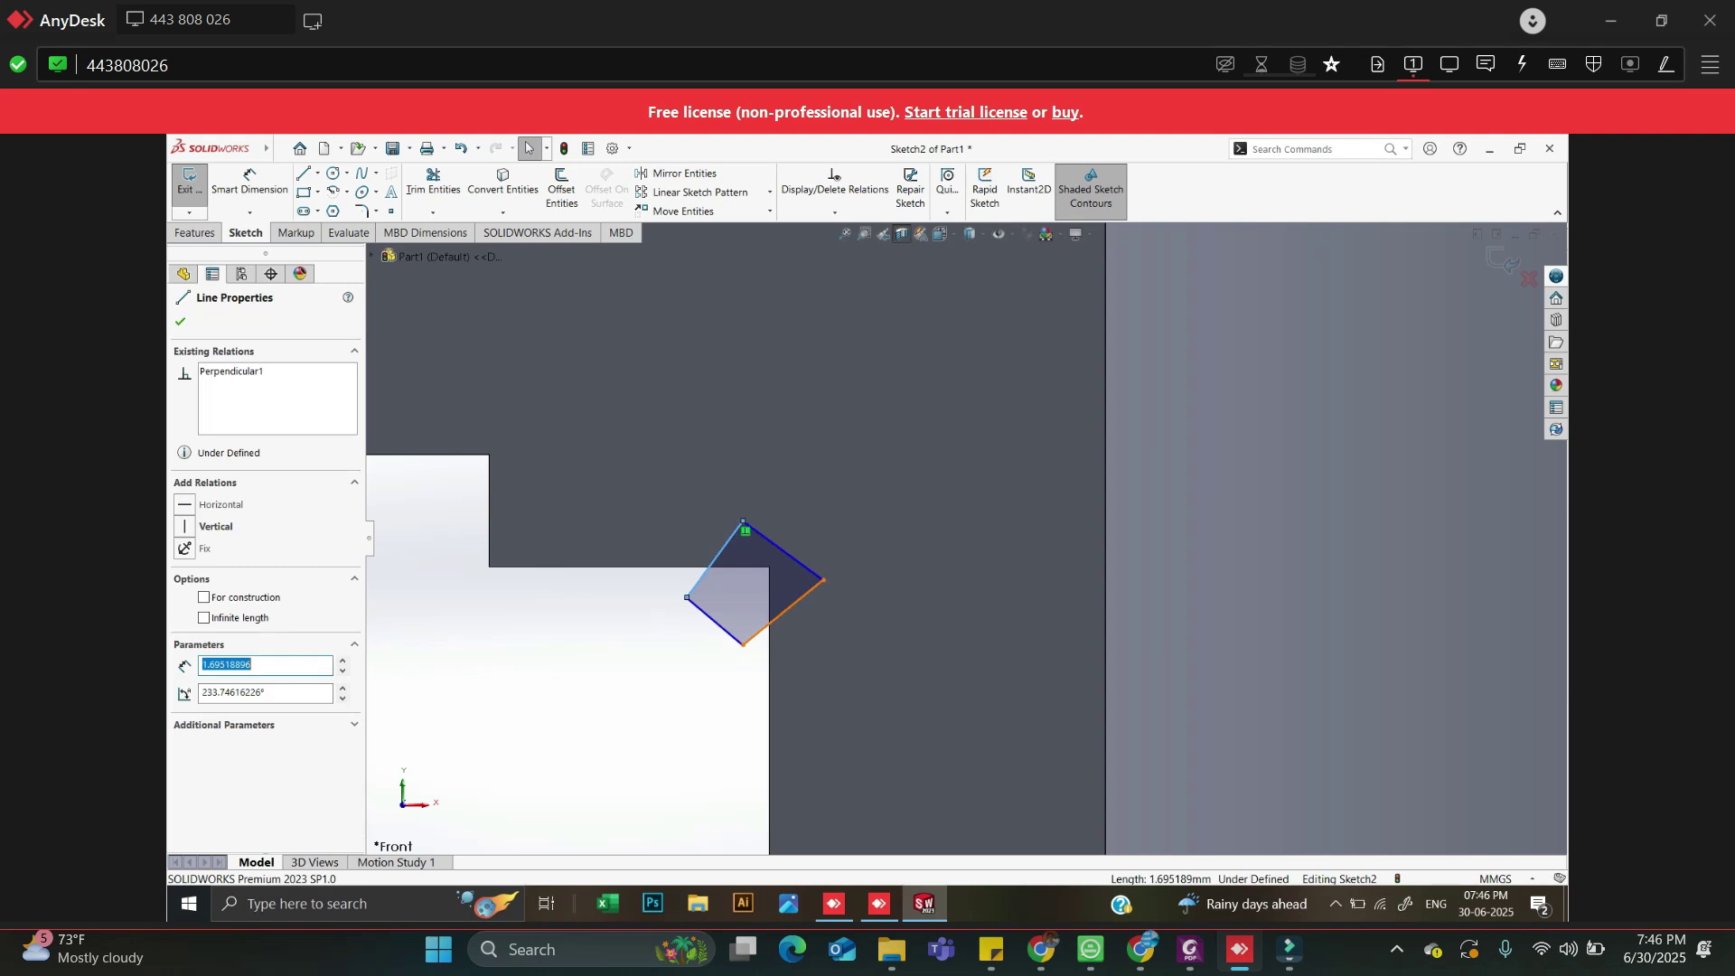
{"action": "left_click", "coordinate": [784, 614], "text": "ctrl"}
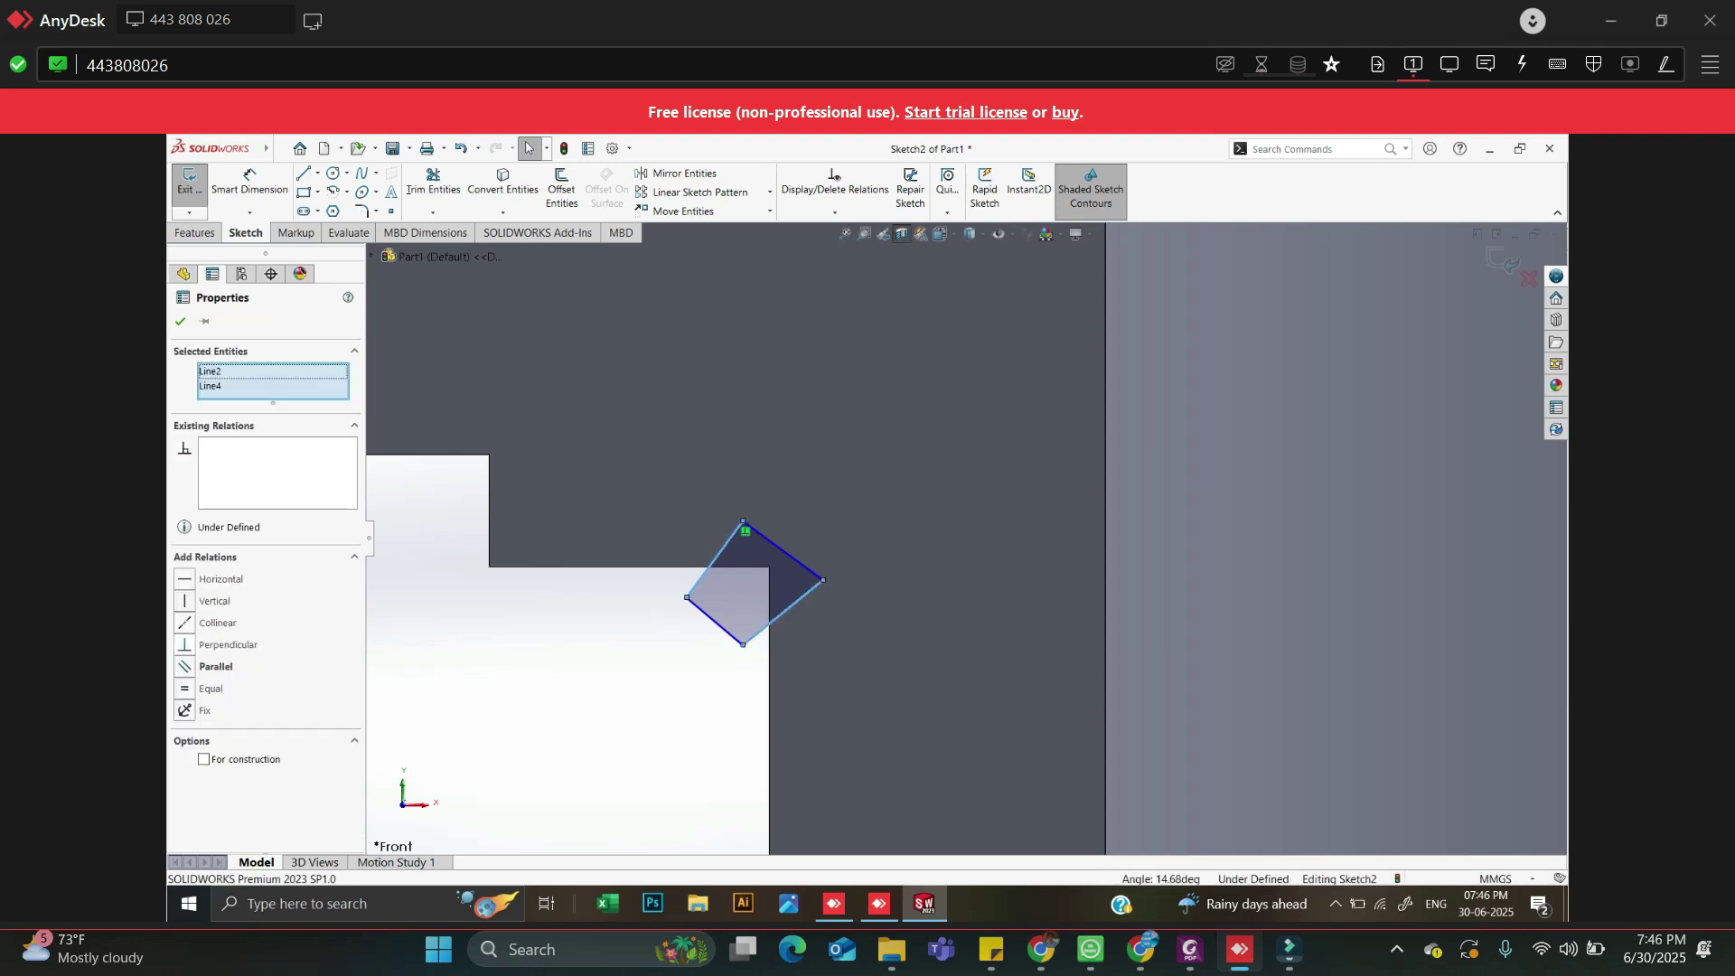
{"action": "left_click", "coordinate": [215, 666]}
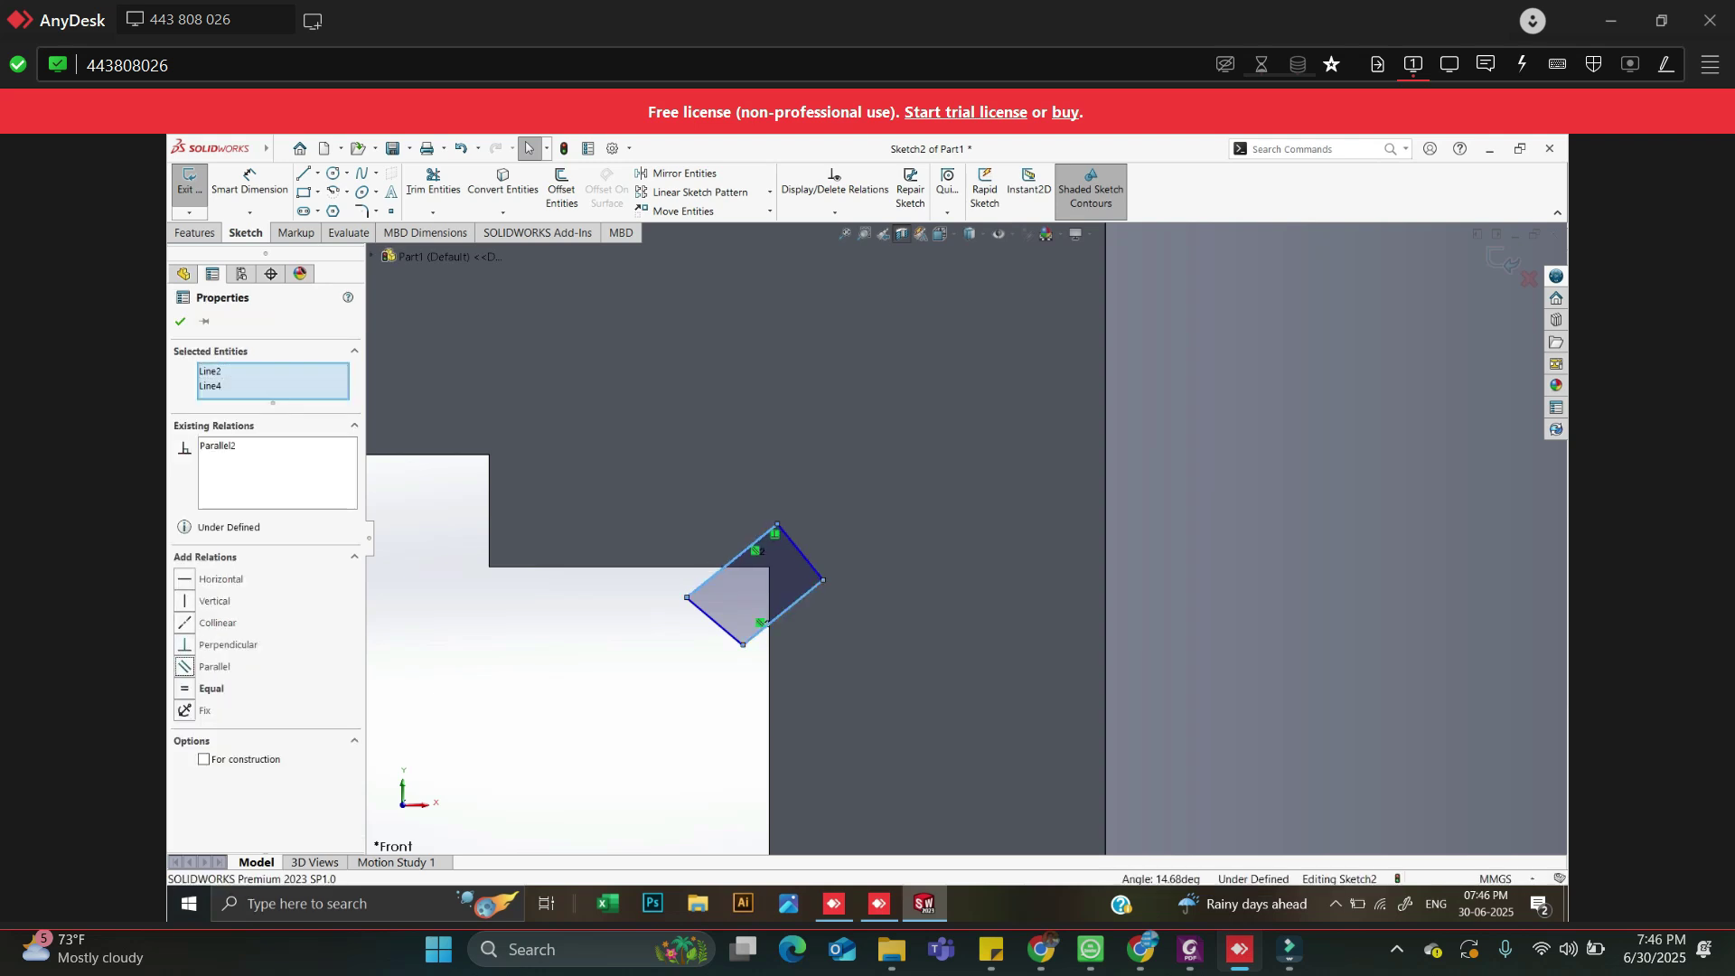
{"action": "key", "text": "Escape"}
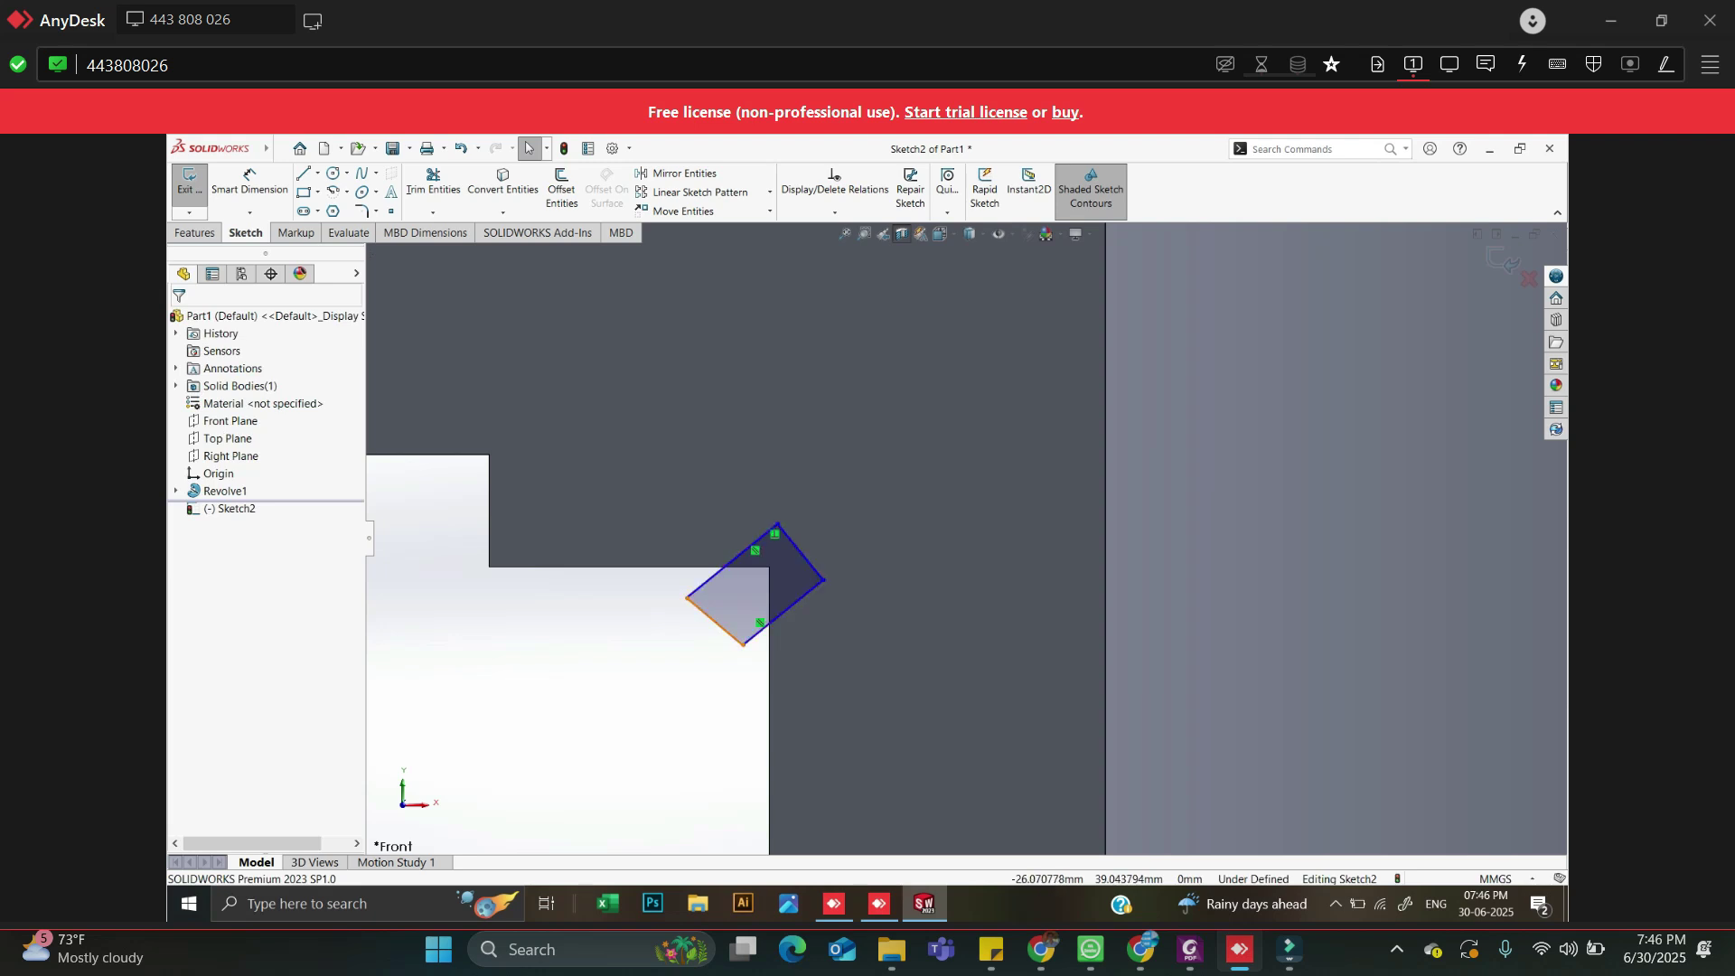
{"action": "left_click", "coordinate": [714, 622]}
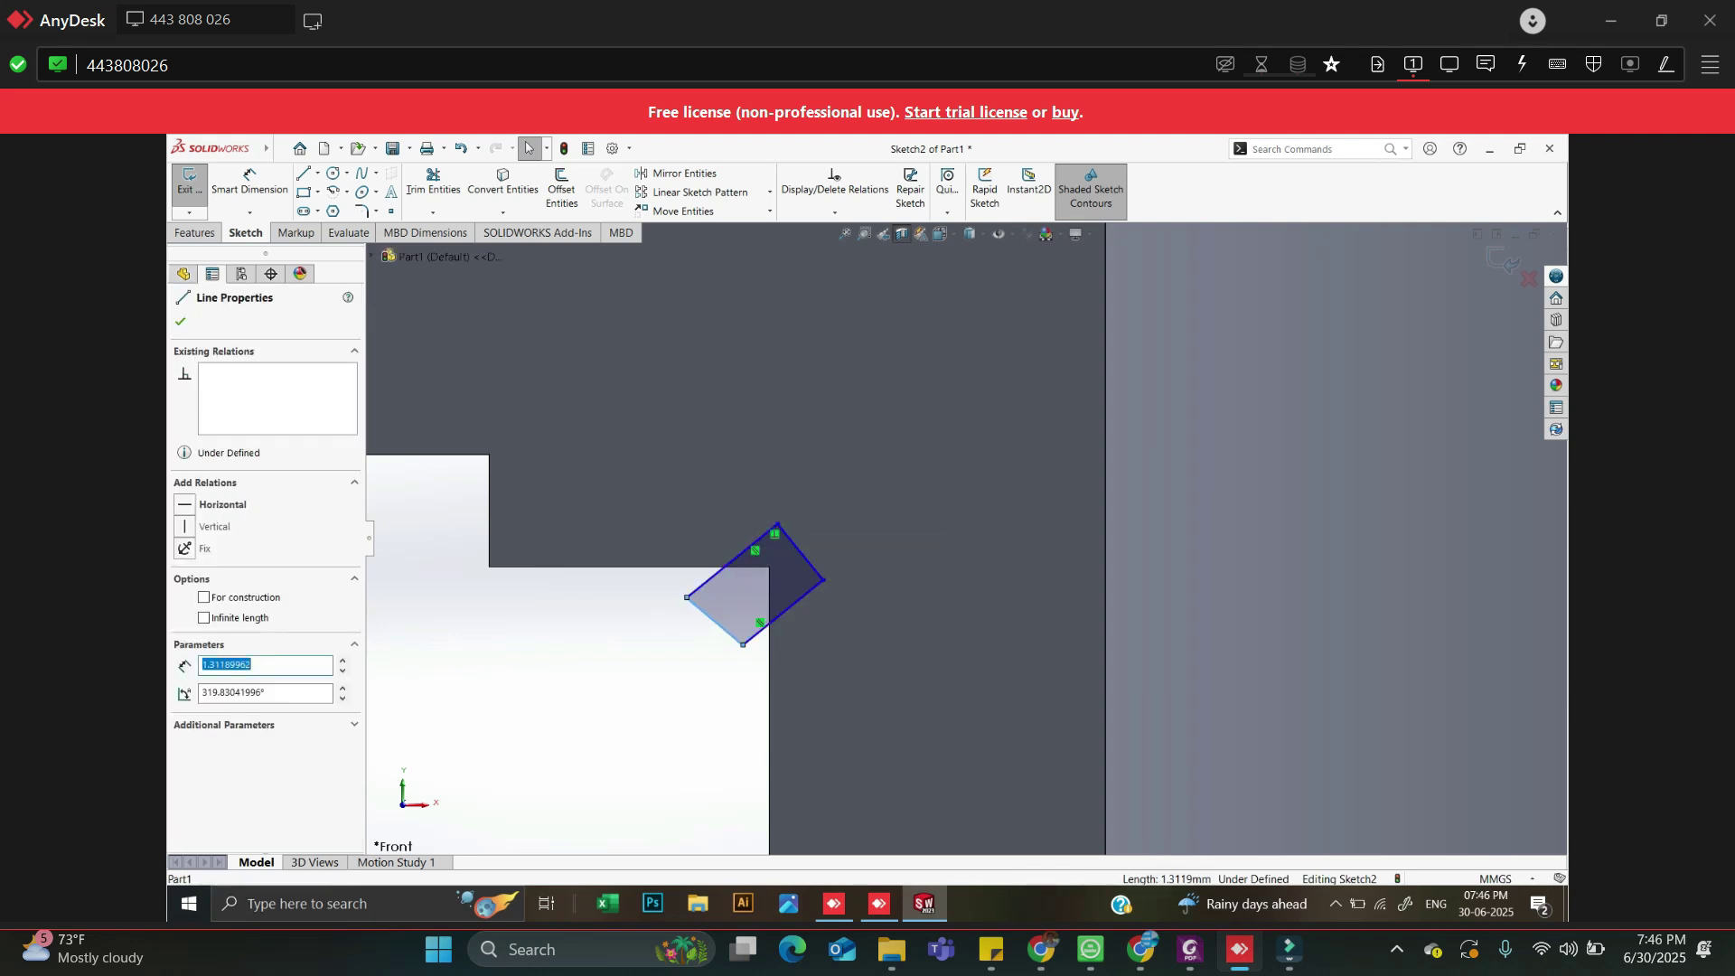
{"action": "left_click", "coordinate": [800, 551], "text": "ctrl"}
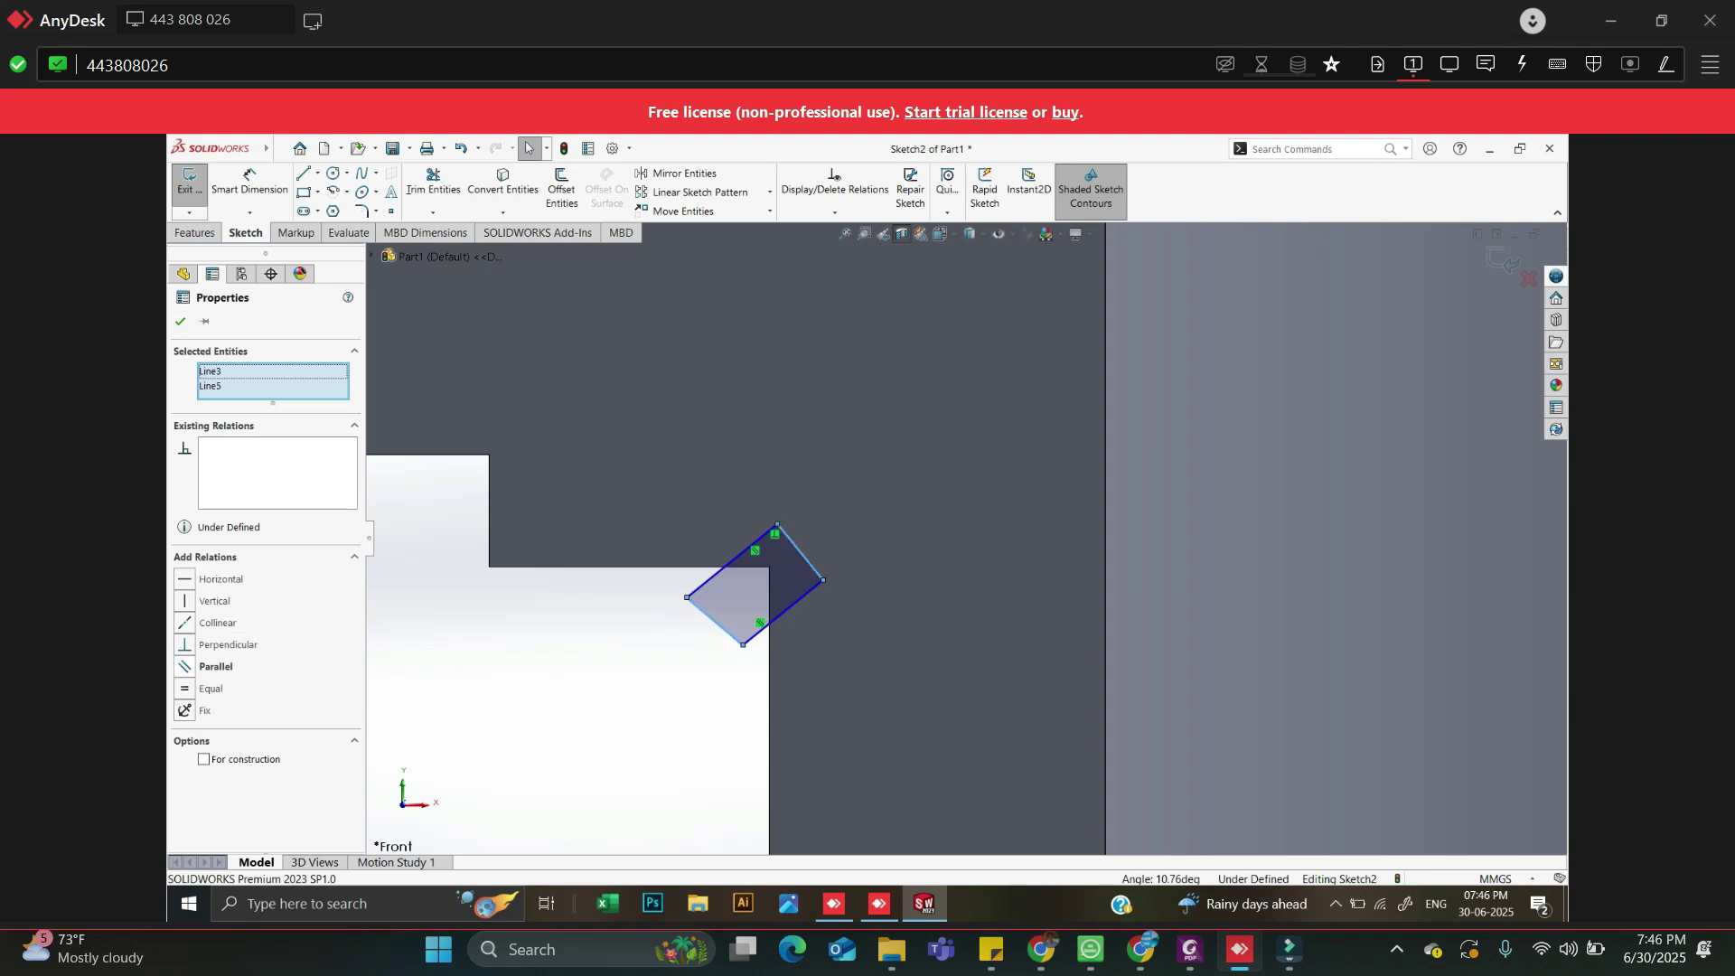
{"action": "left_click", "coordinate": [184, 666]}
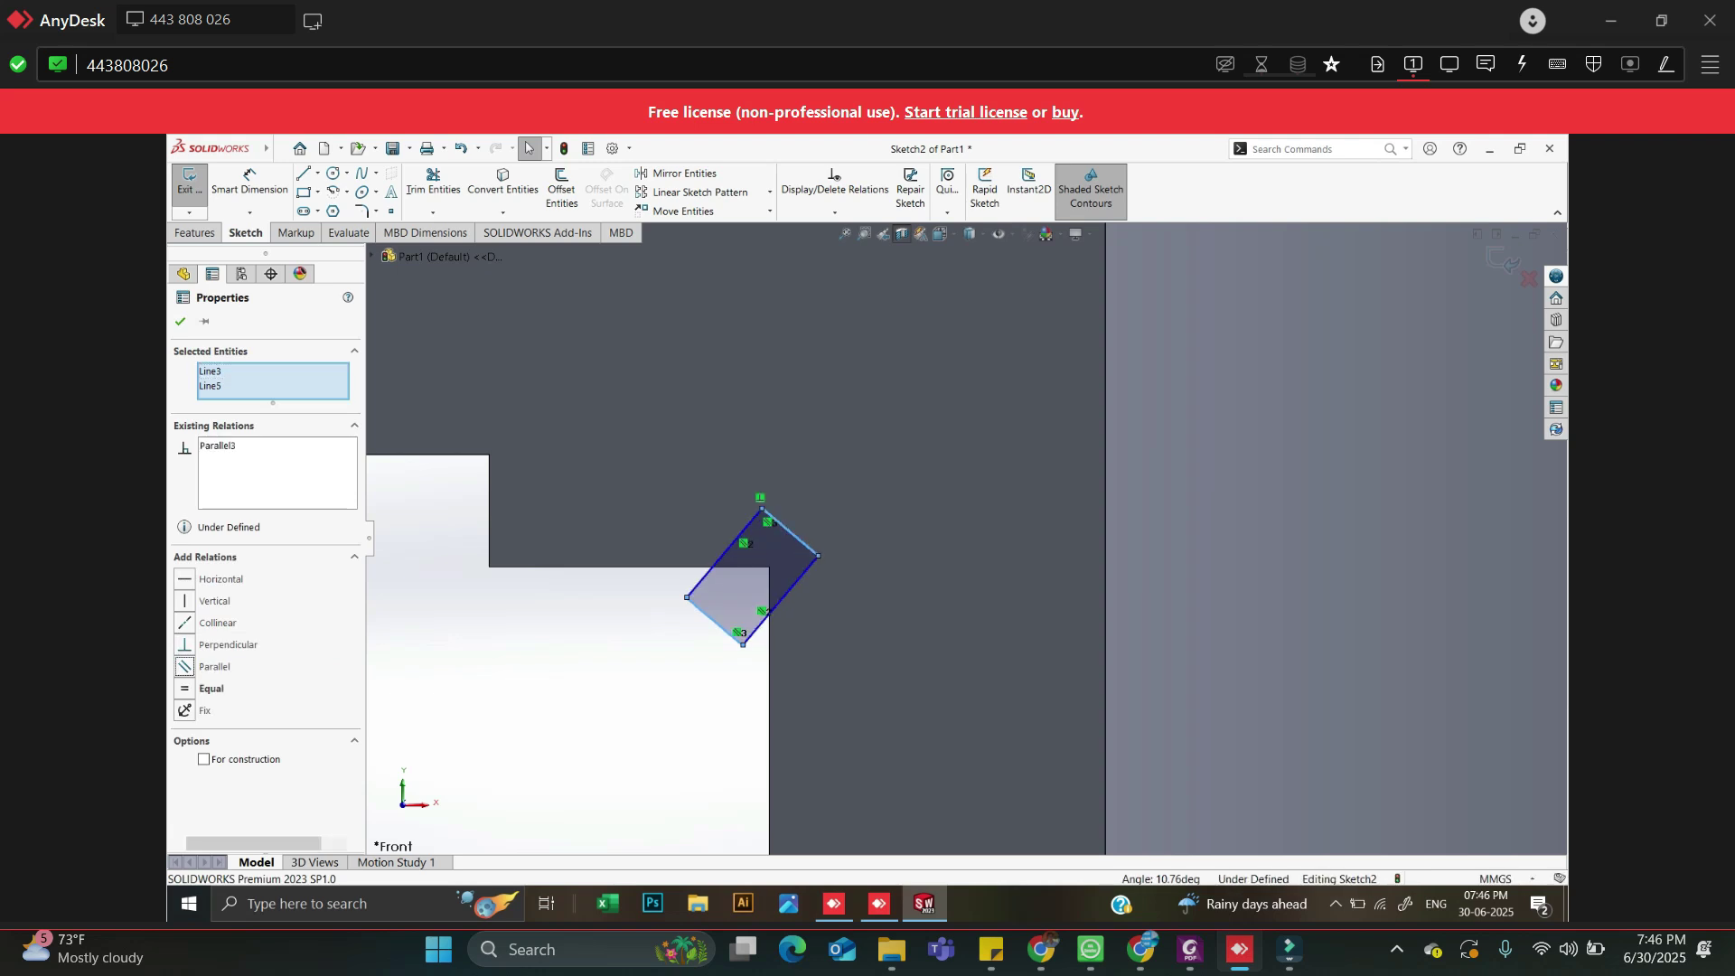
{"action": "key", "text": "Escape"}
Check detail D's undercut size in the PDF drawing, and in SOLIDWORKS dimension the outline's upper outer side to 1 mm
{"action": "scroll", "coordinate": [834, 578], "scroll_direction": "down", "scroll_amount": 2}
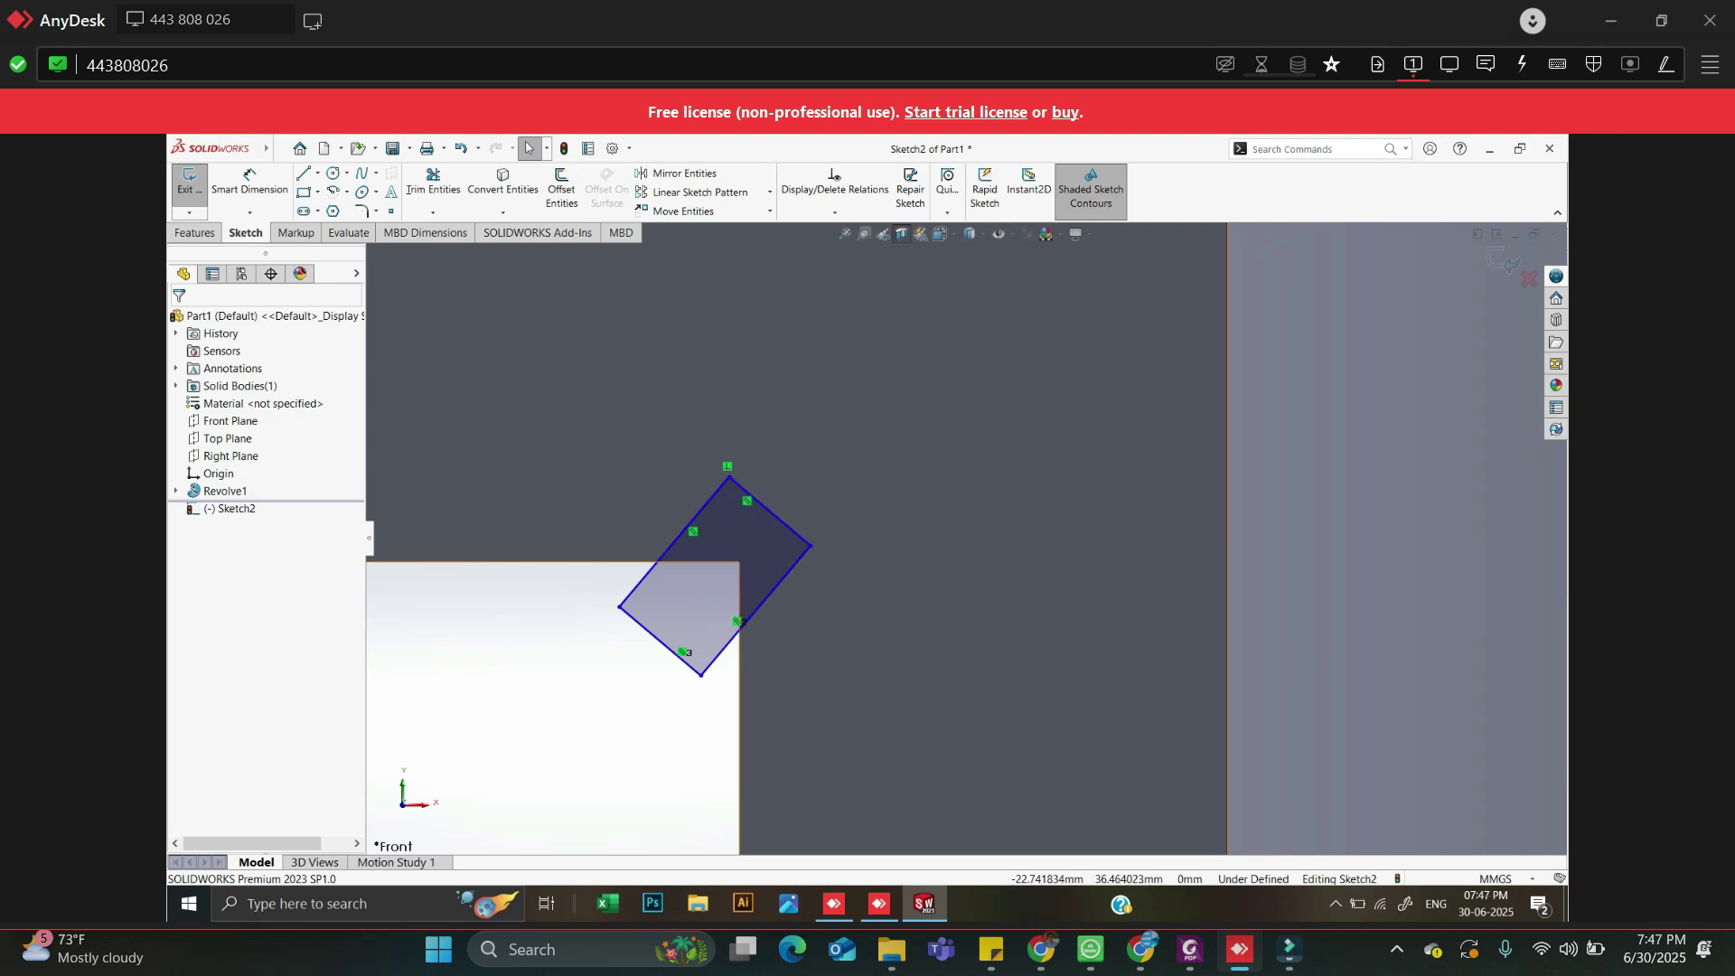
{"action": "mouse_move", "coordinate": [924, 904]}
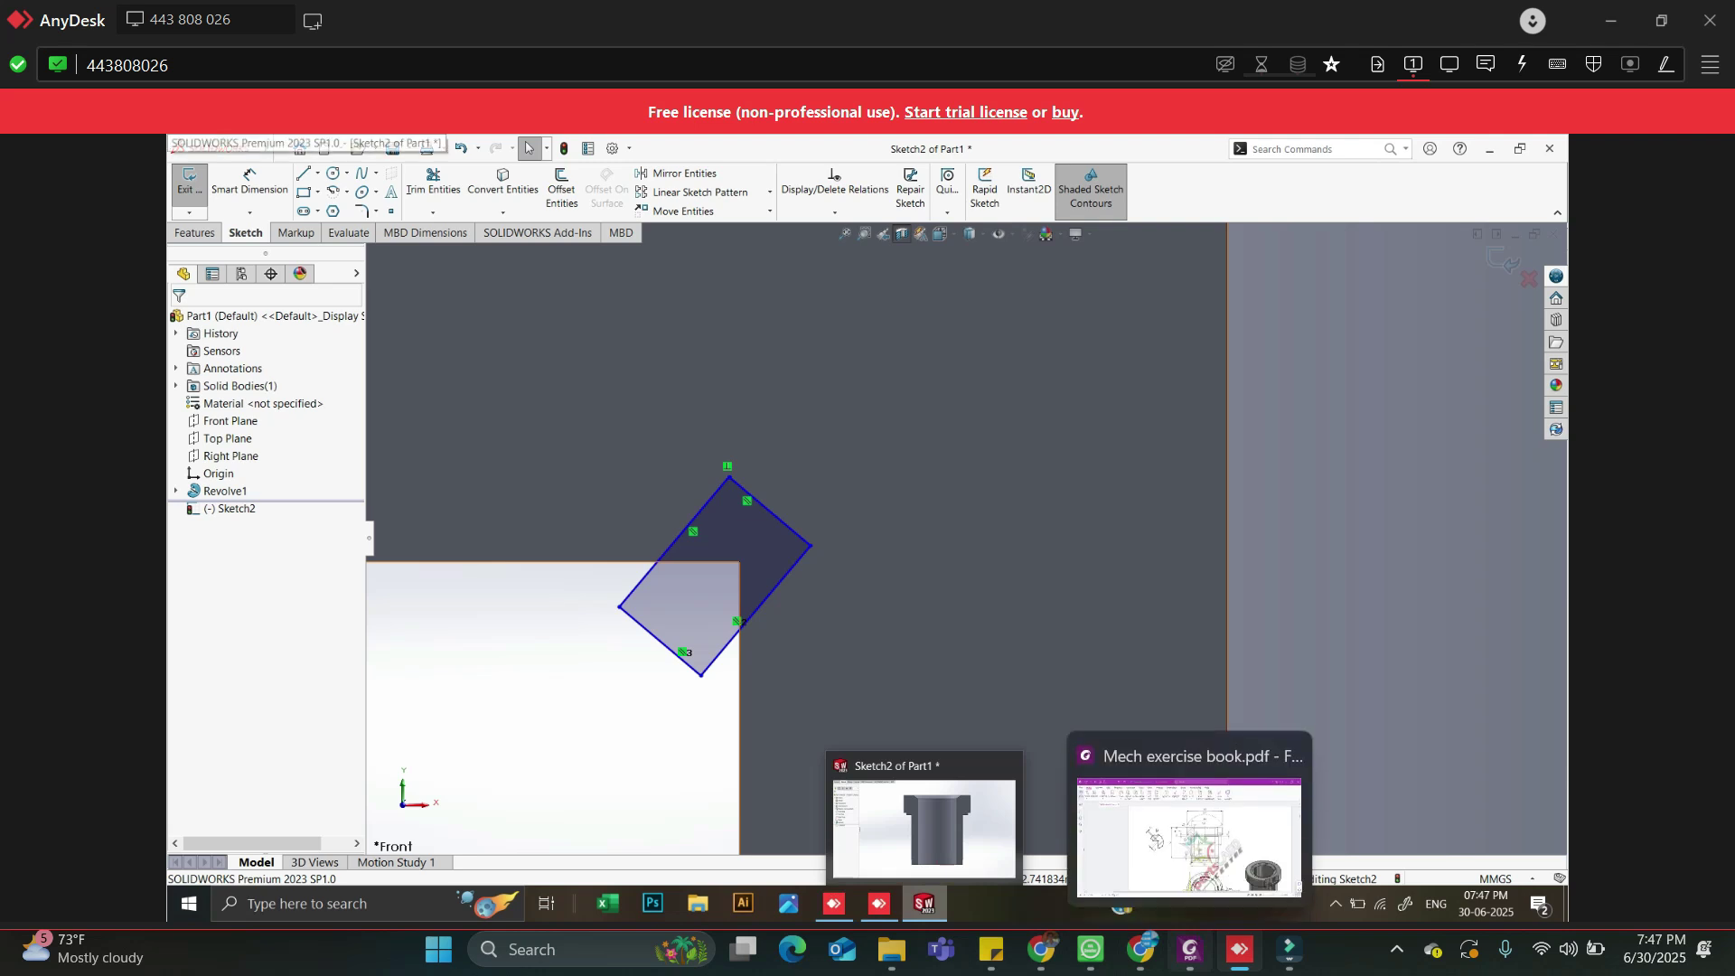
{"action": "left_click", "coordinate": [1189, 949]}
{"action": "scroll", "coordinate": [623, 482], "scroll_direction": "up", "scroll_amount": 4, "text": "ctrl"}
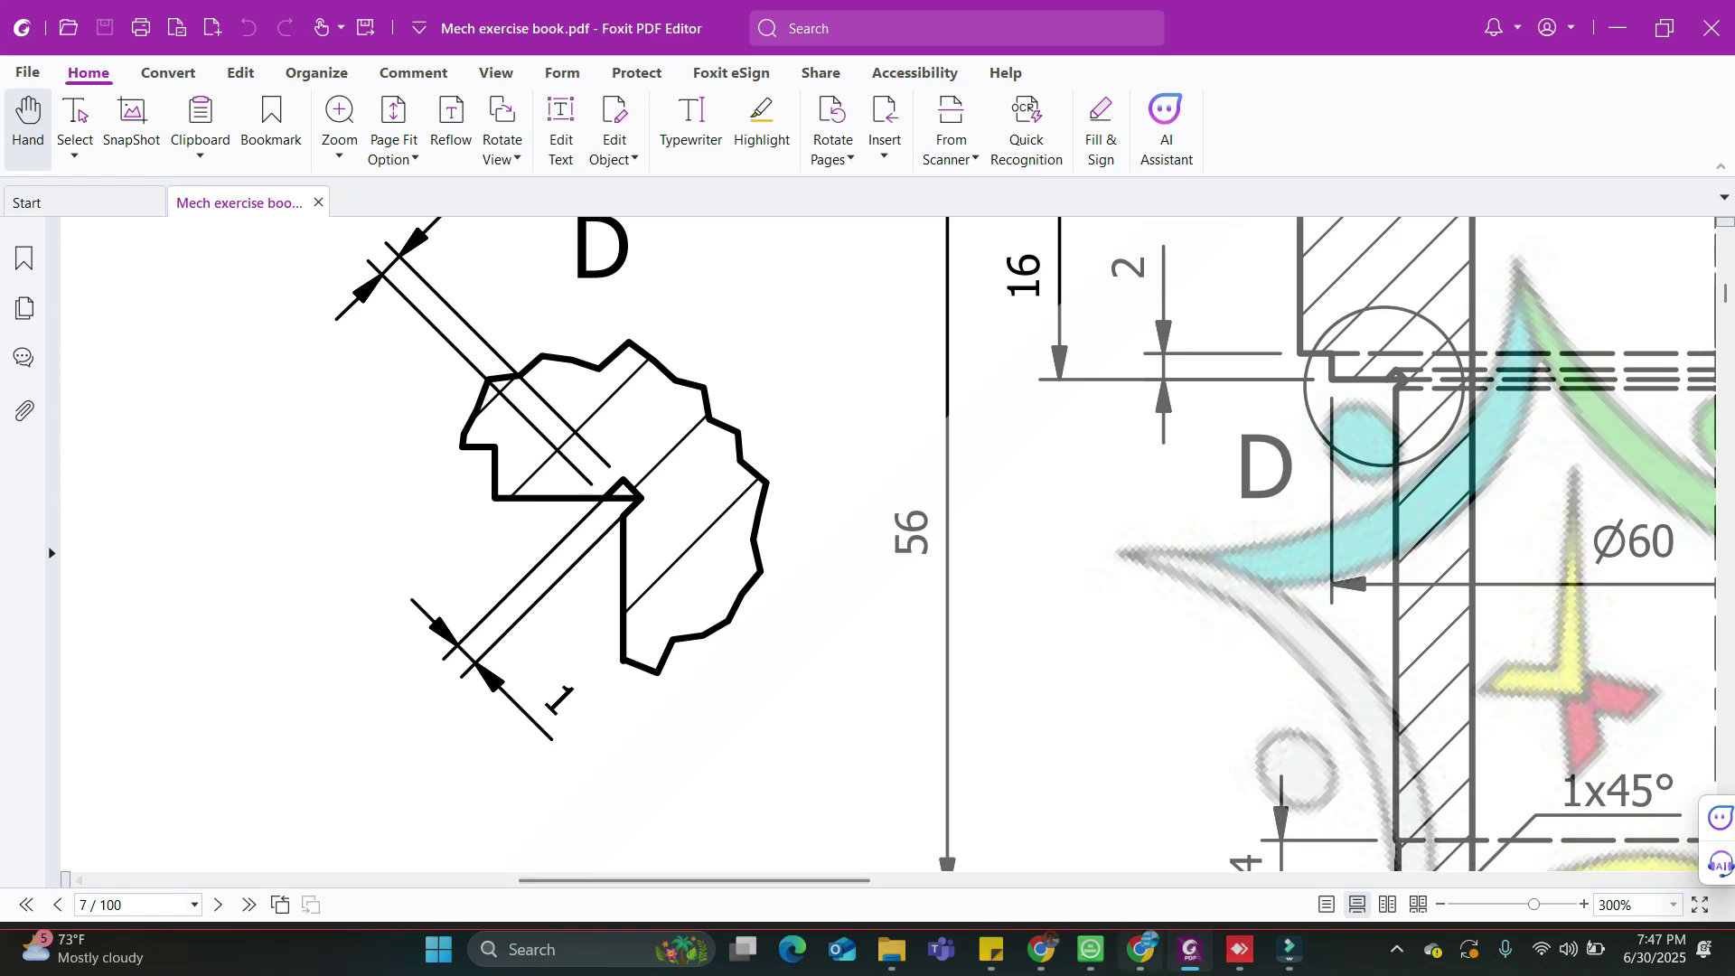
{"action": "left_click", "coordinate": [1240, 949]}
{"action": "left_click", "coordinate": [250, 185]}
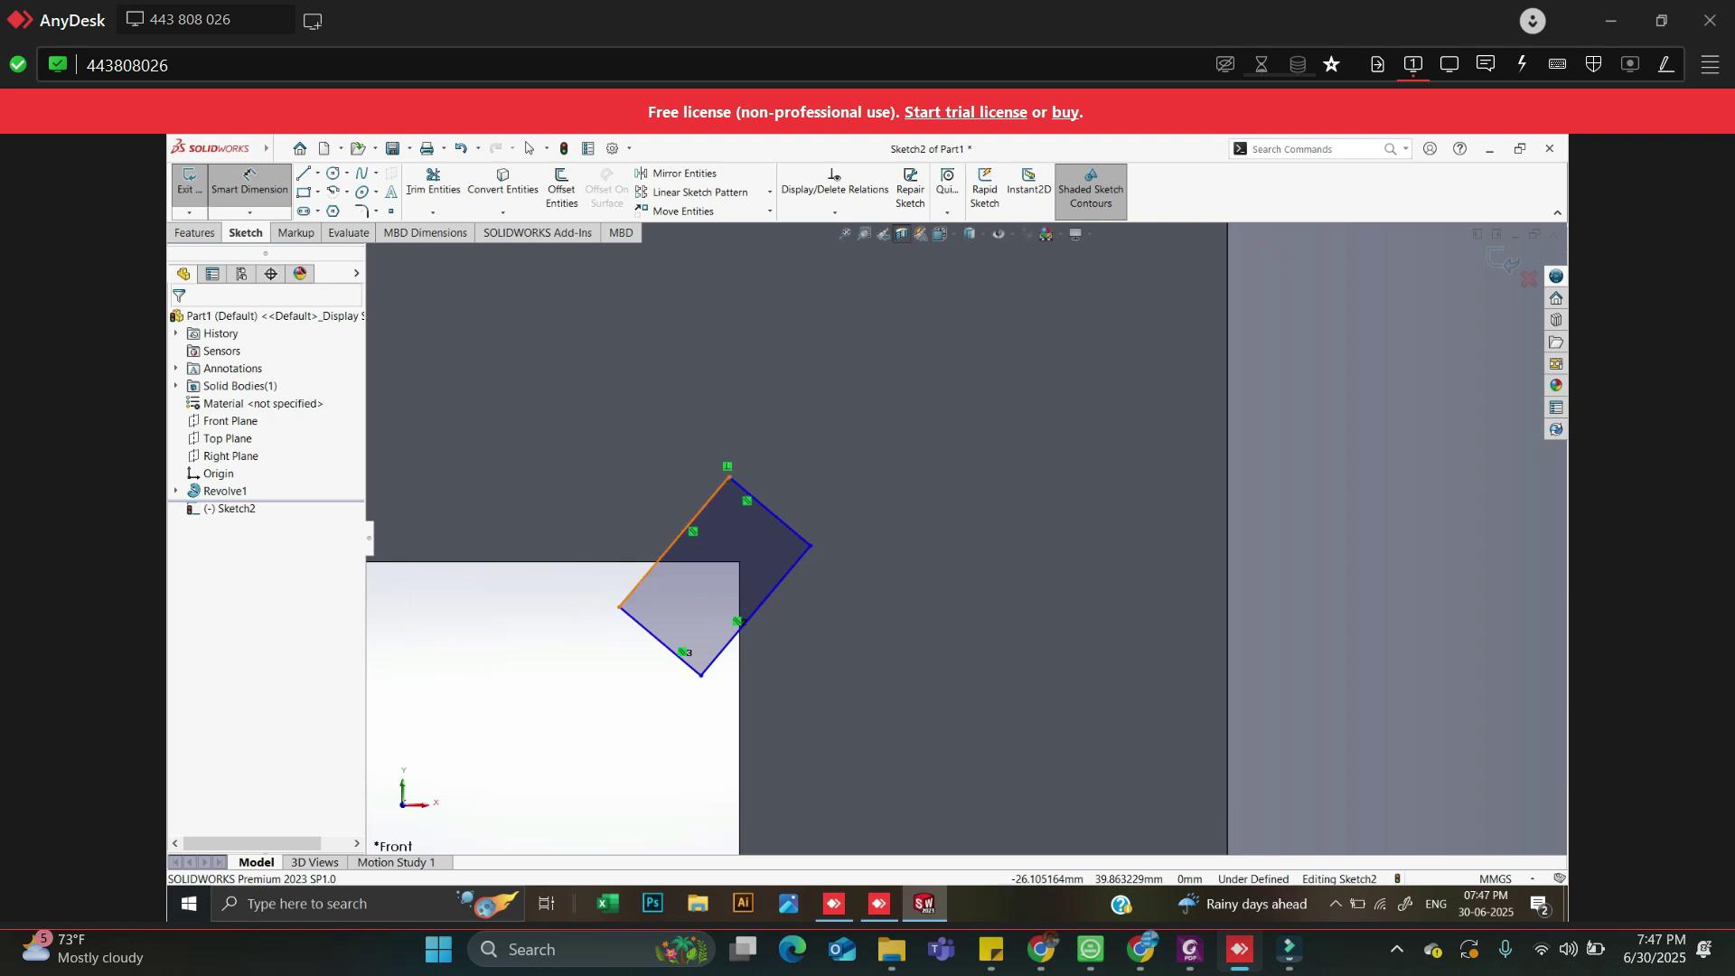
{"action": "left_click", "coordinate": [673, 550]}
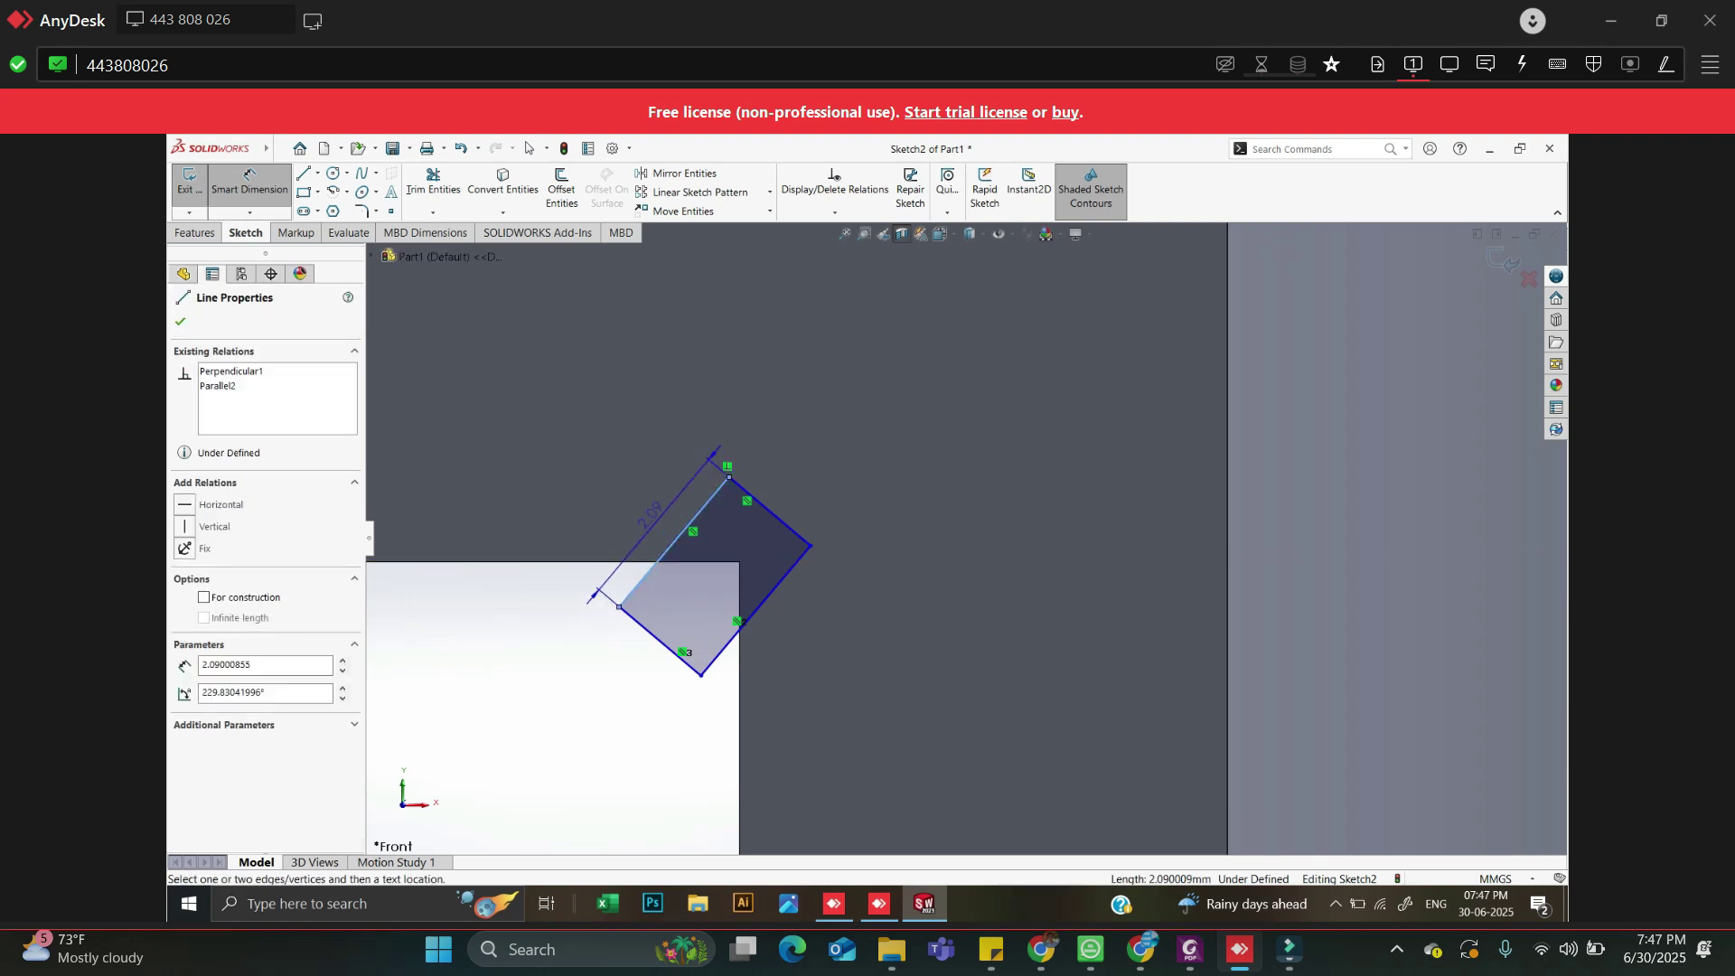
{"action": "left_click", "coordinate": [650, 508]}
{"action": "key", "text": "Return"}
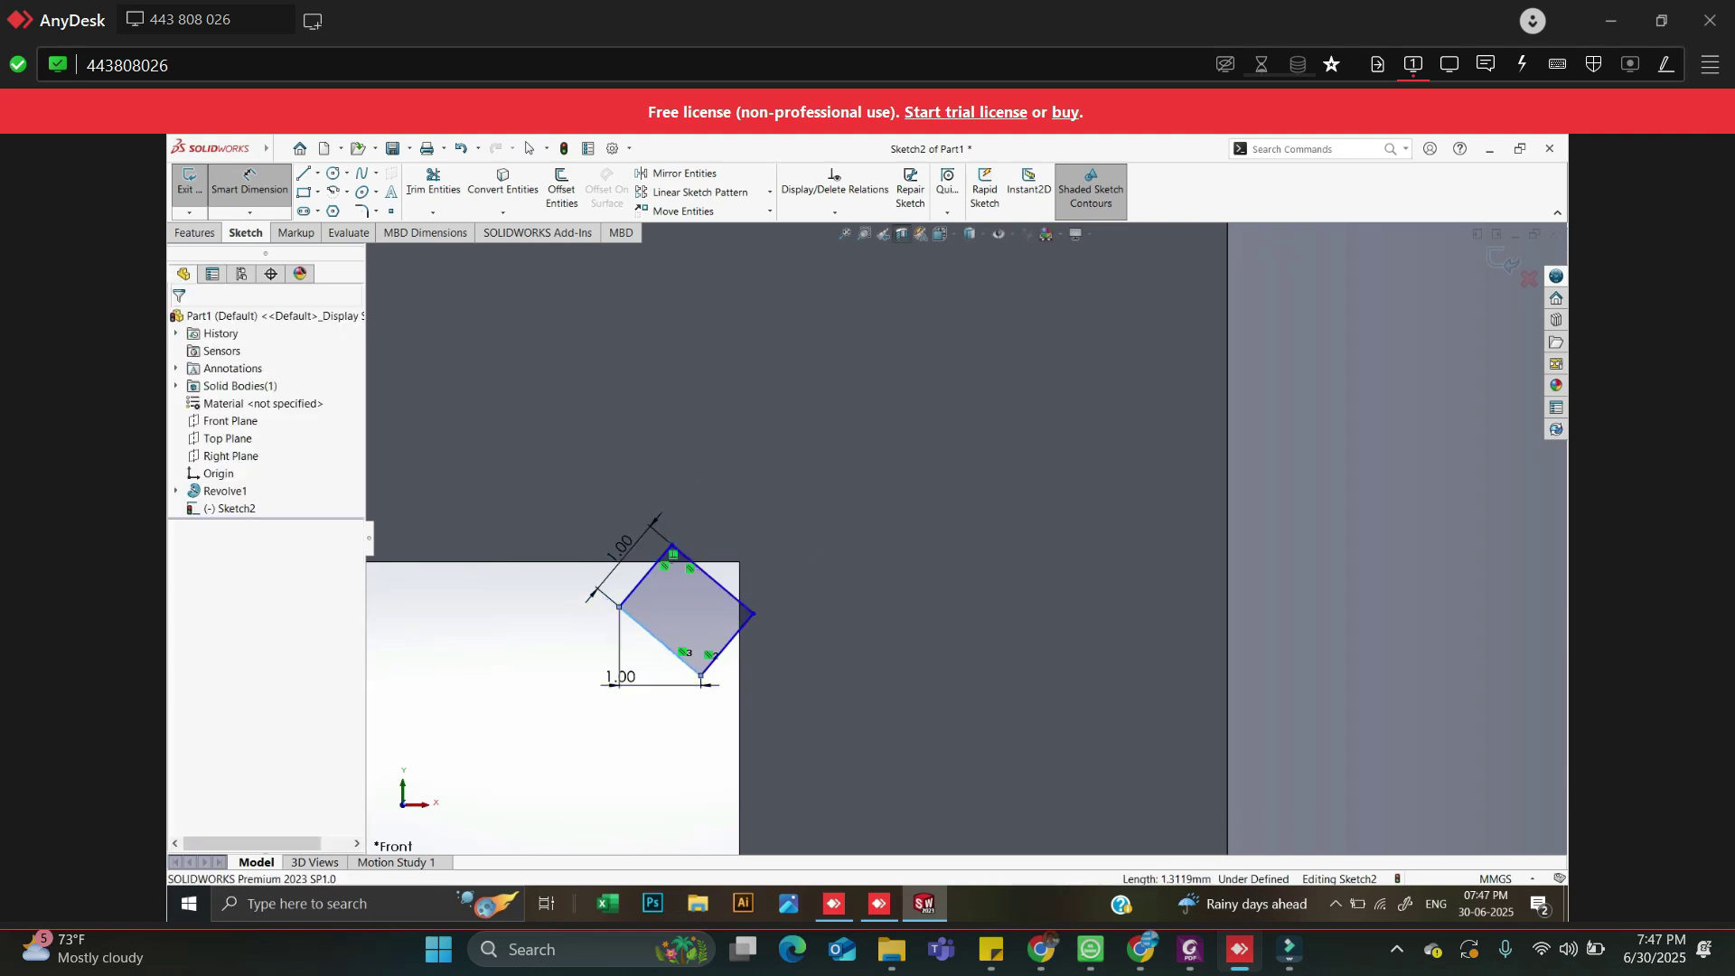
{"action": "left_click", "coordinate": [622, 676]}
{"action": "type", "text": "1"}
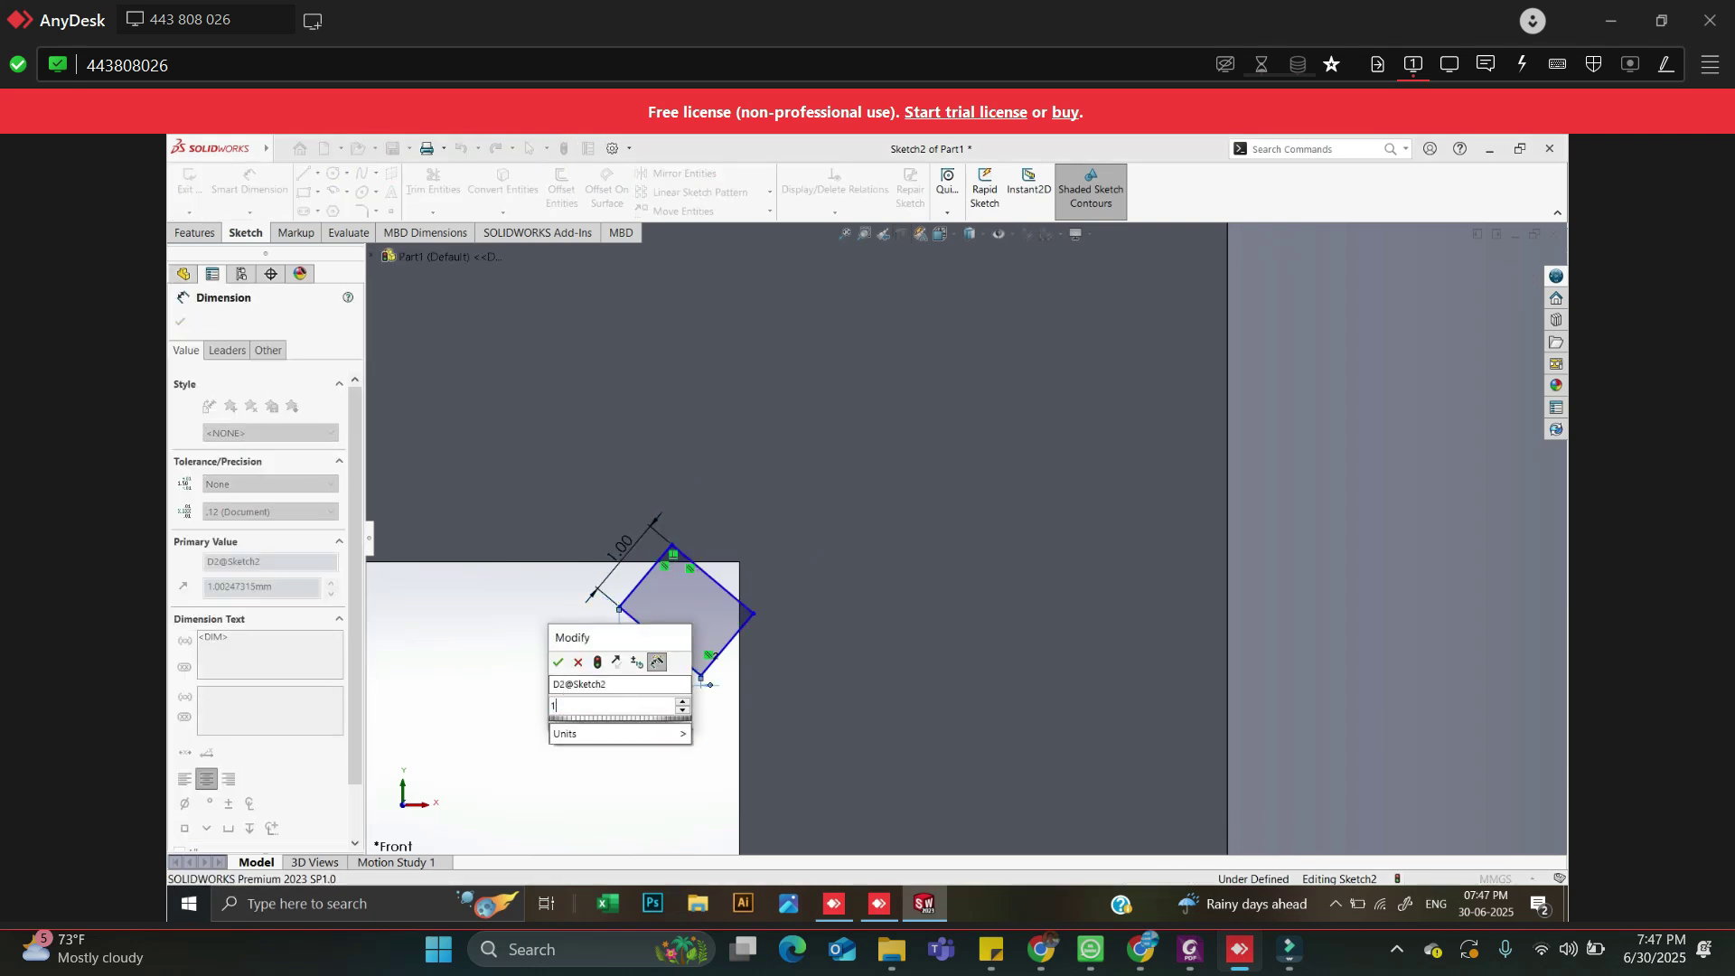
{"action": "key", "text": "Return"}
{"action": "key", "text": "Delete"}
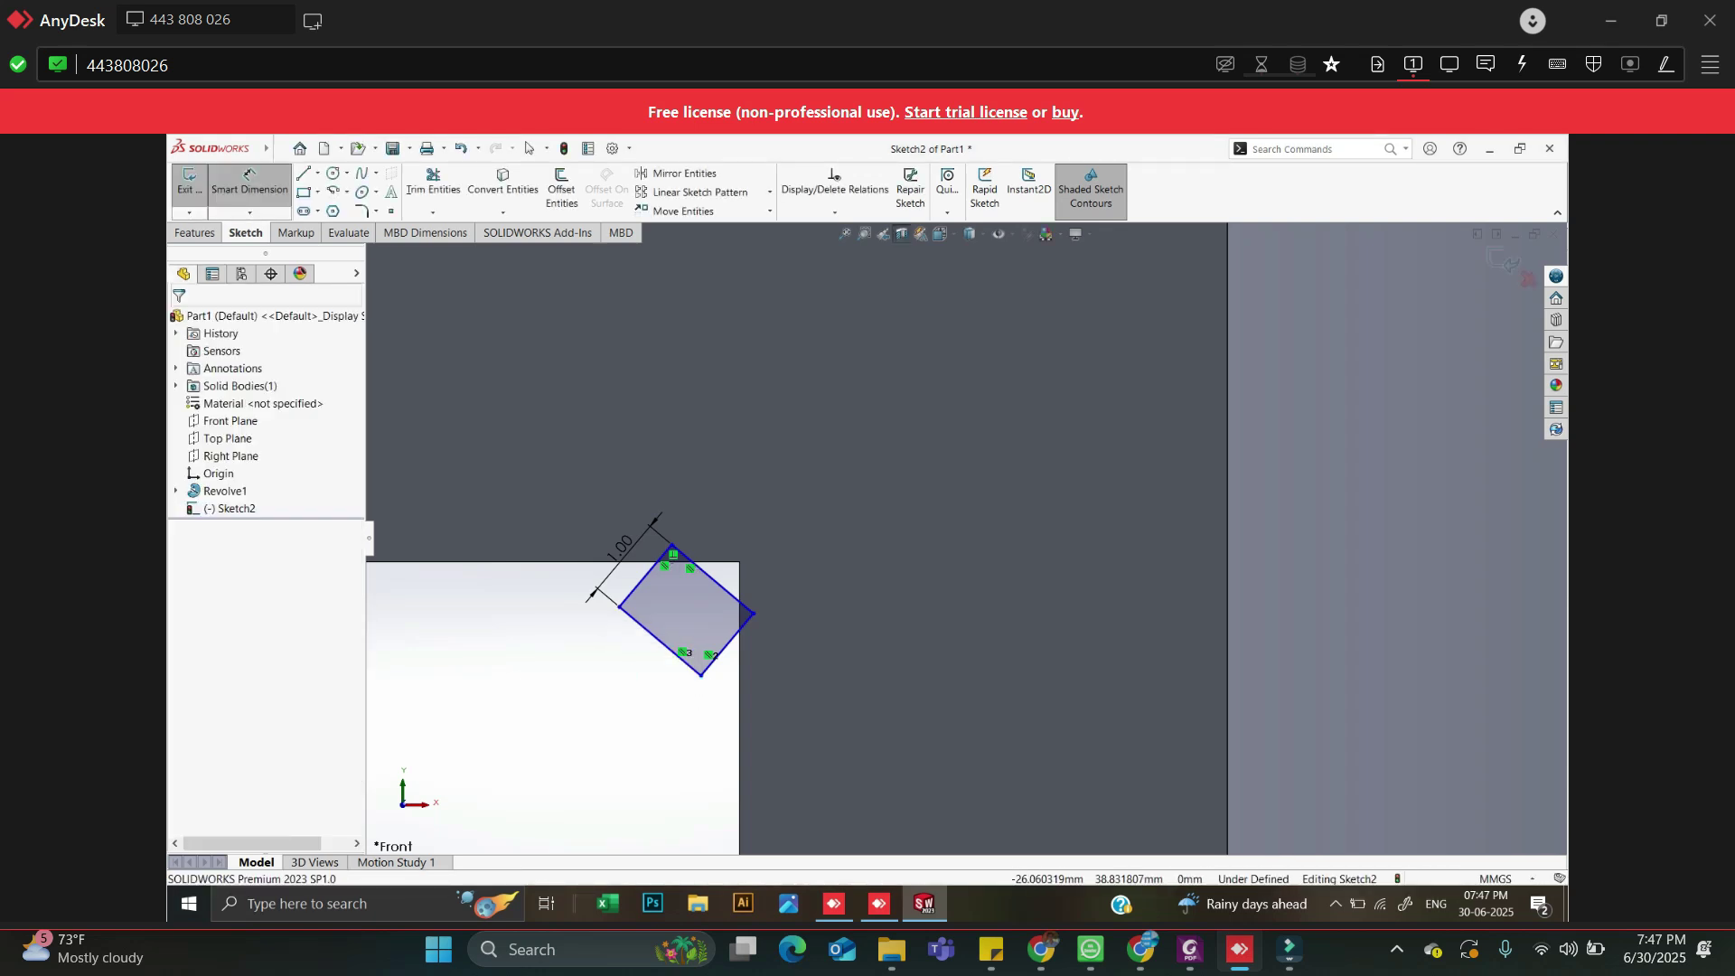
Dimension the true length of the outline's lower outer side to 1 mm
{"action": "left_click", "coordinate": [659, 639]}
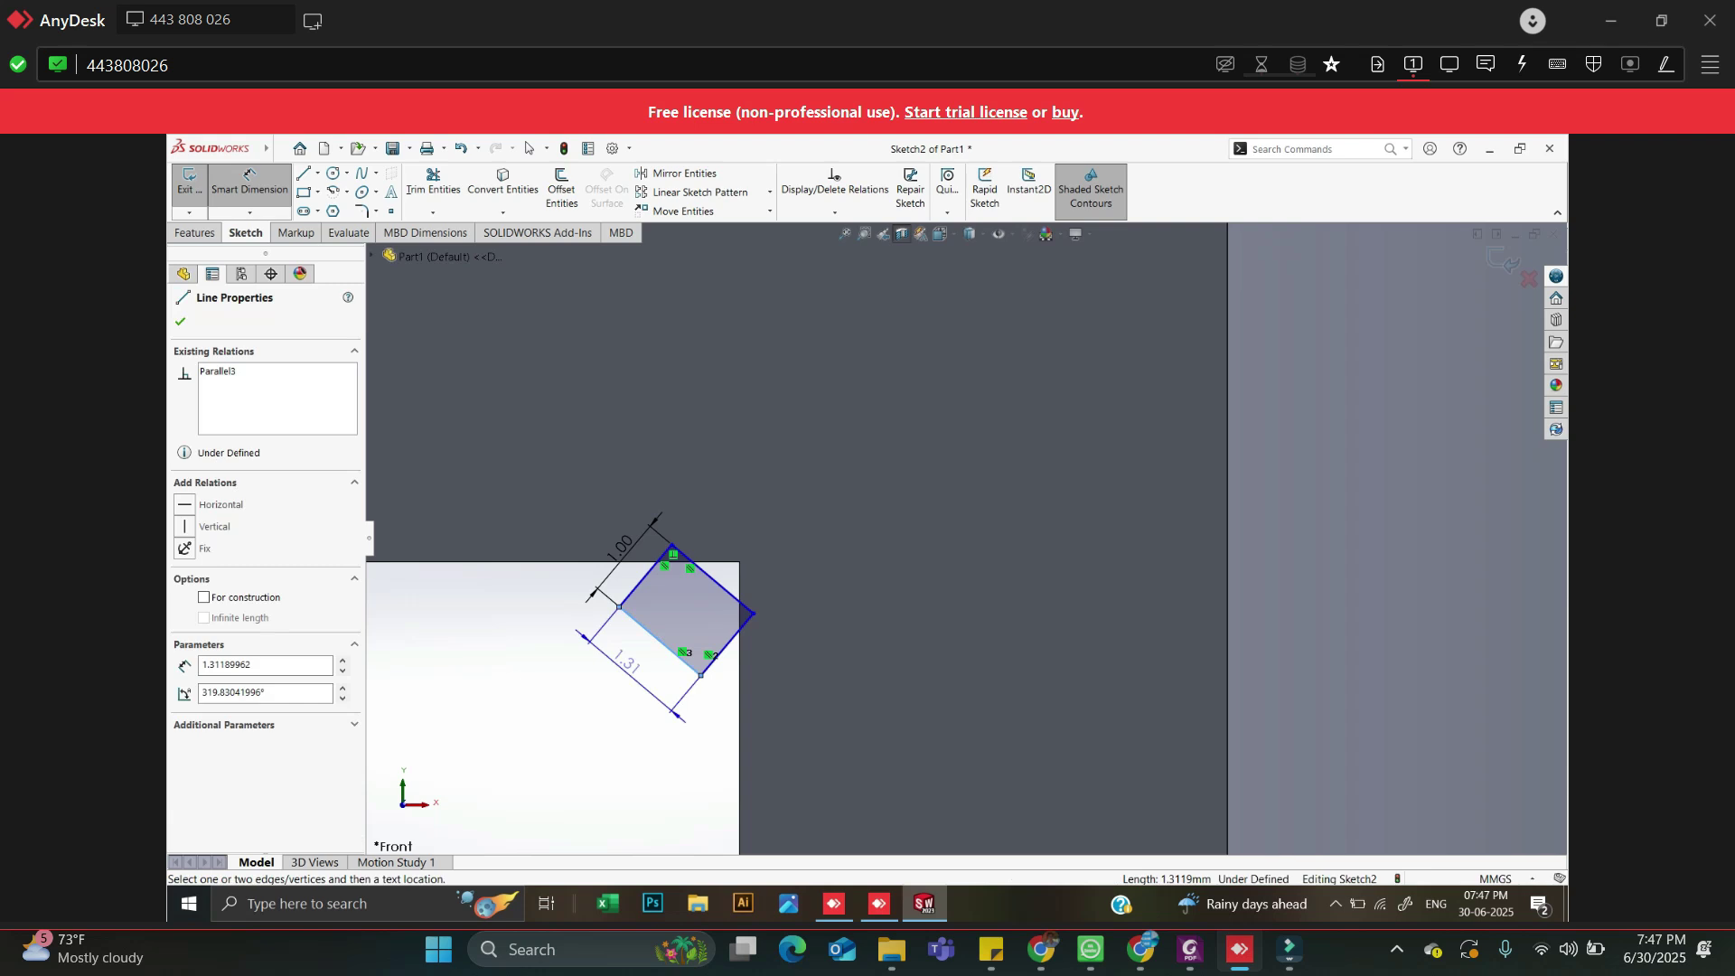
{"action": "left_click", "coordinate": [626, 665]}
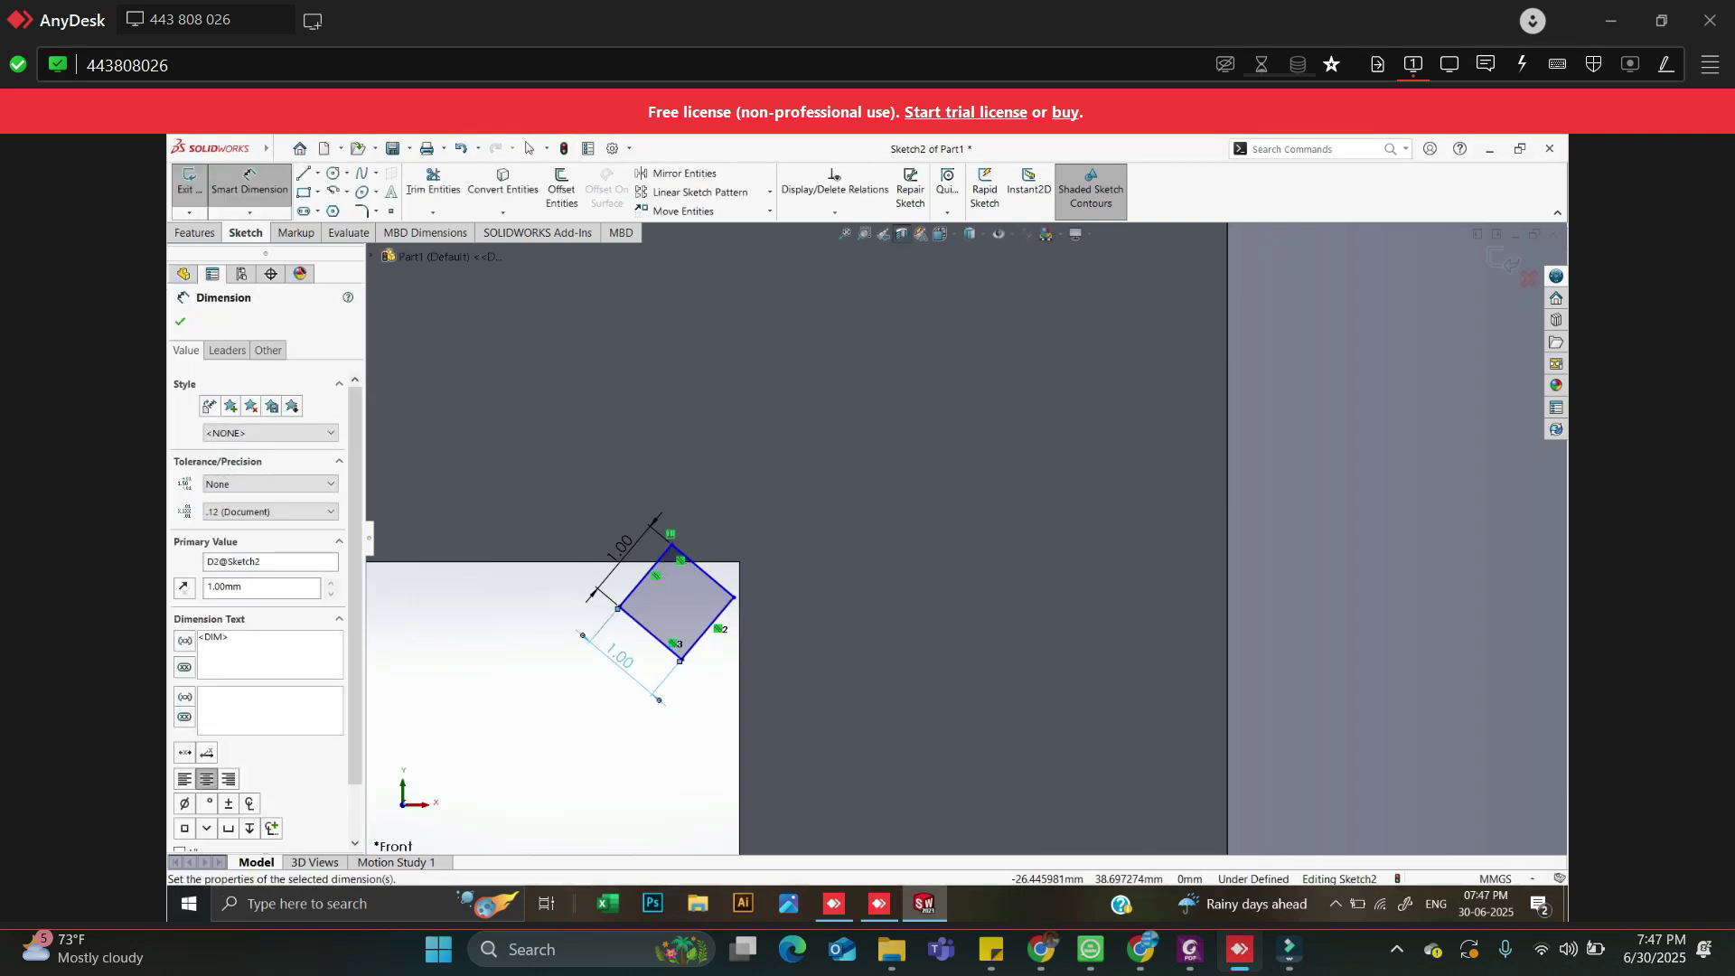
{"action": "key", "text": "Escape"}
Draw a centerline about 3 mm long from the corner beneath the flange, diagonally outward and down across the square
{"action": "scroll", "coordinate": [682, 615], "scroll_direction": "down", "scroll_amount": 1}
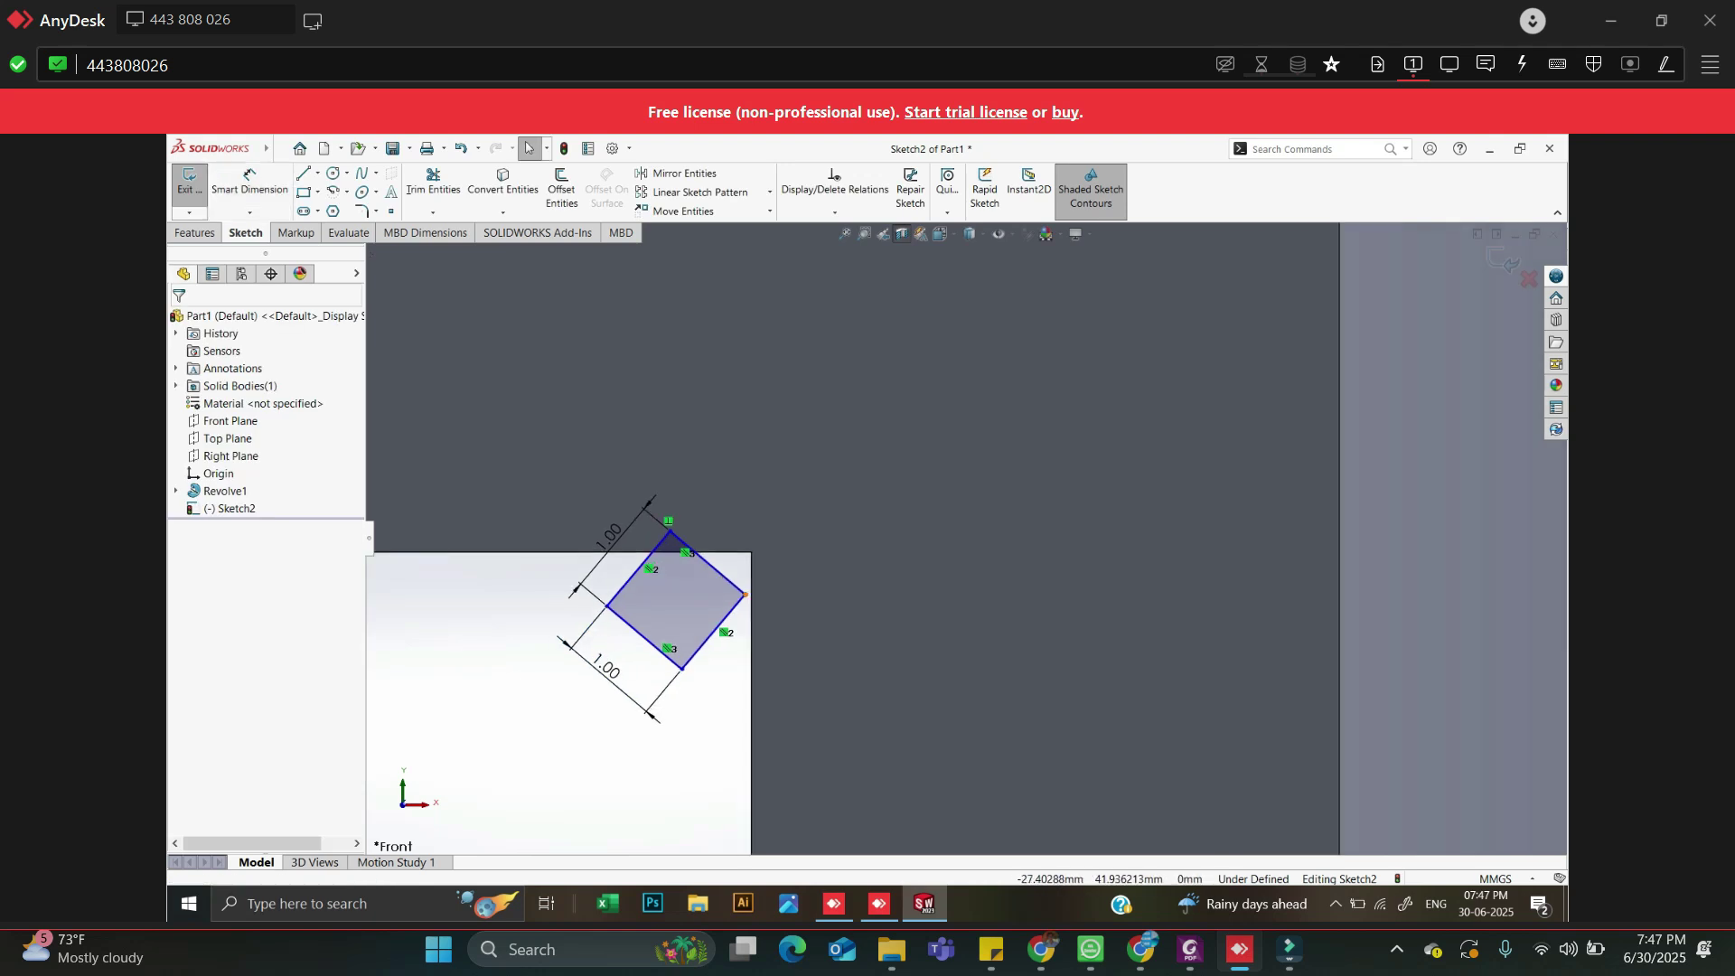
{"action": "left_click", "coordinate": [317, 172]}
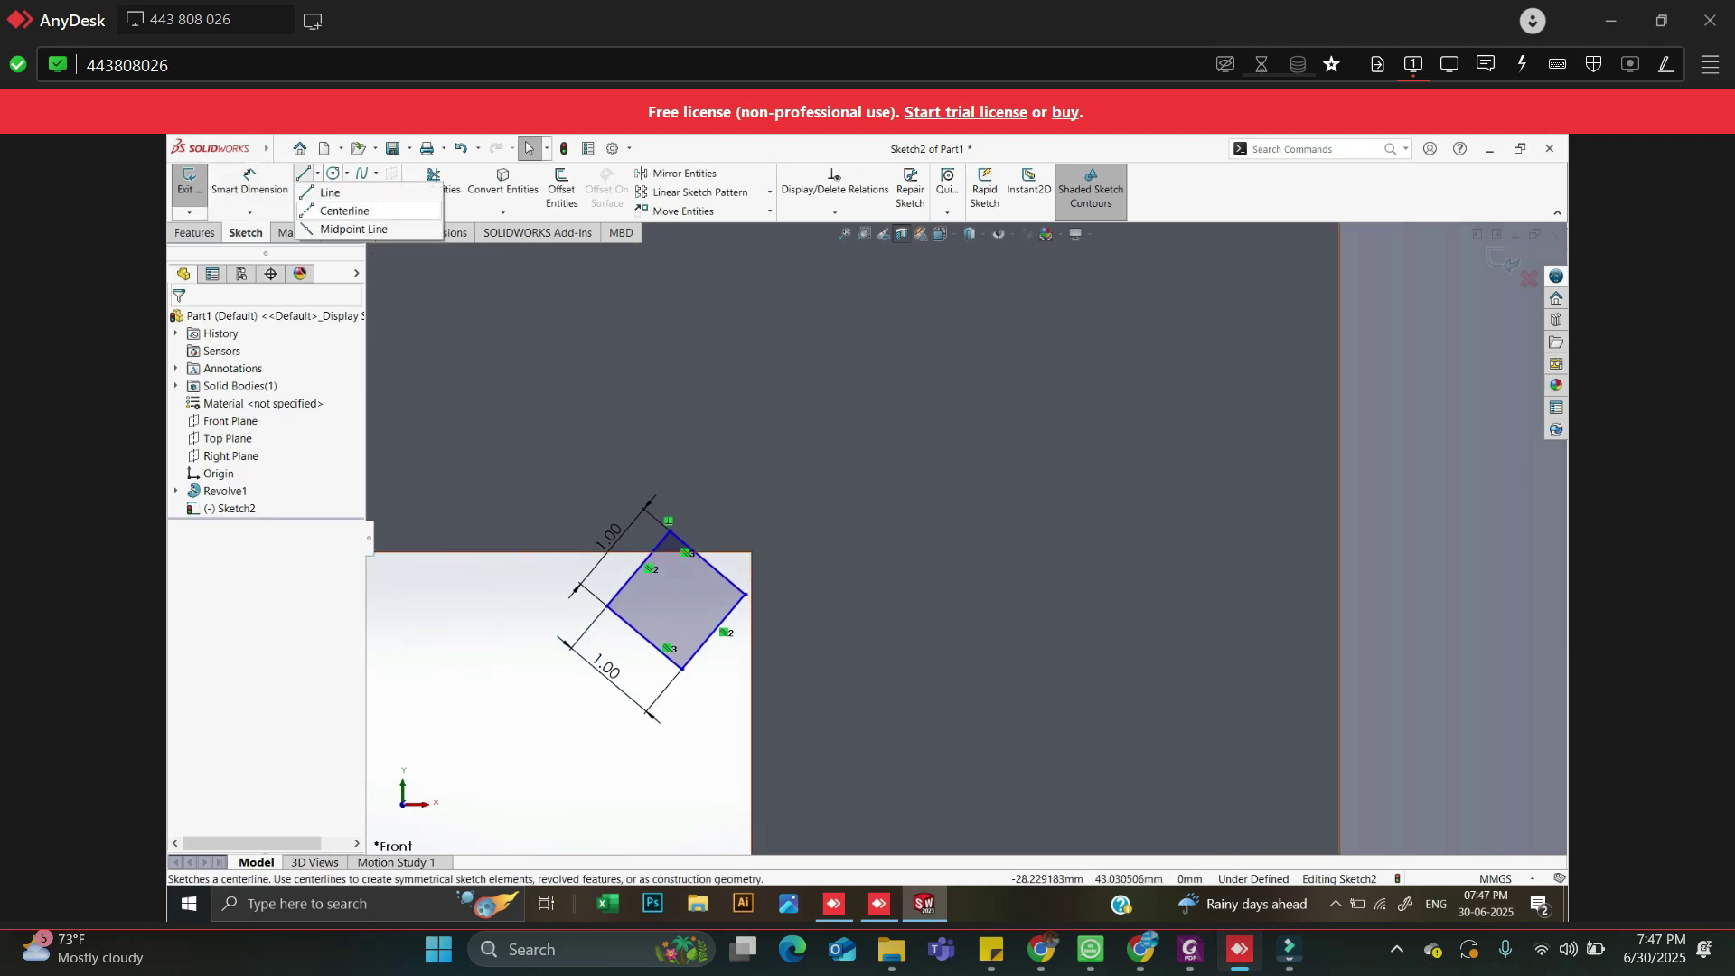
{"action": "left_click", "coordinate": [343, 210]}
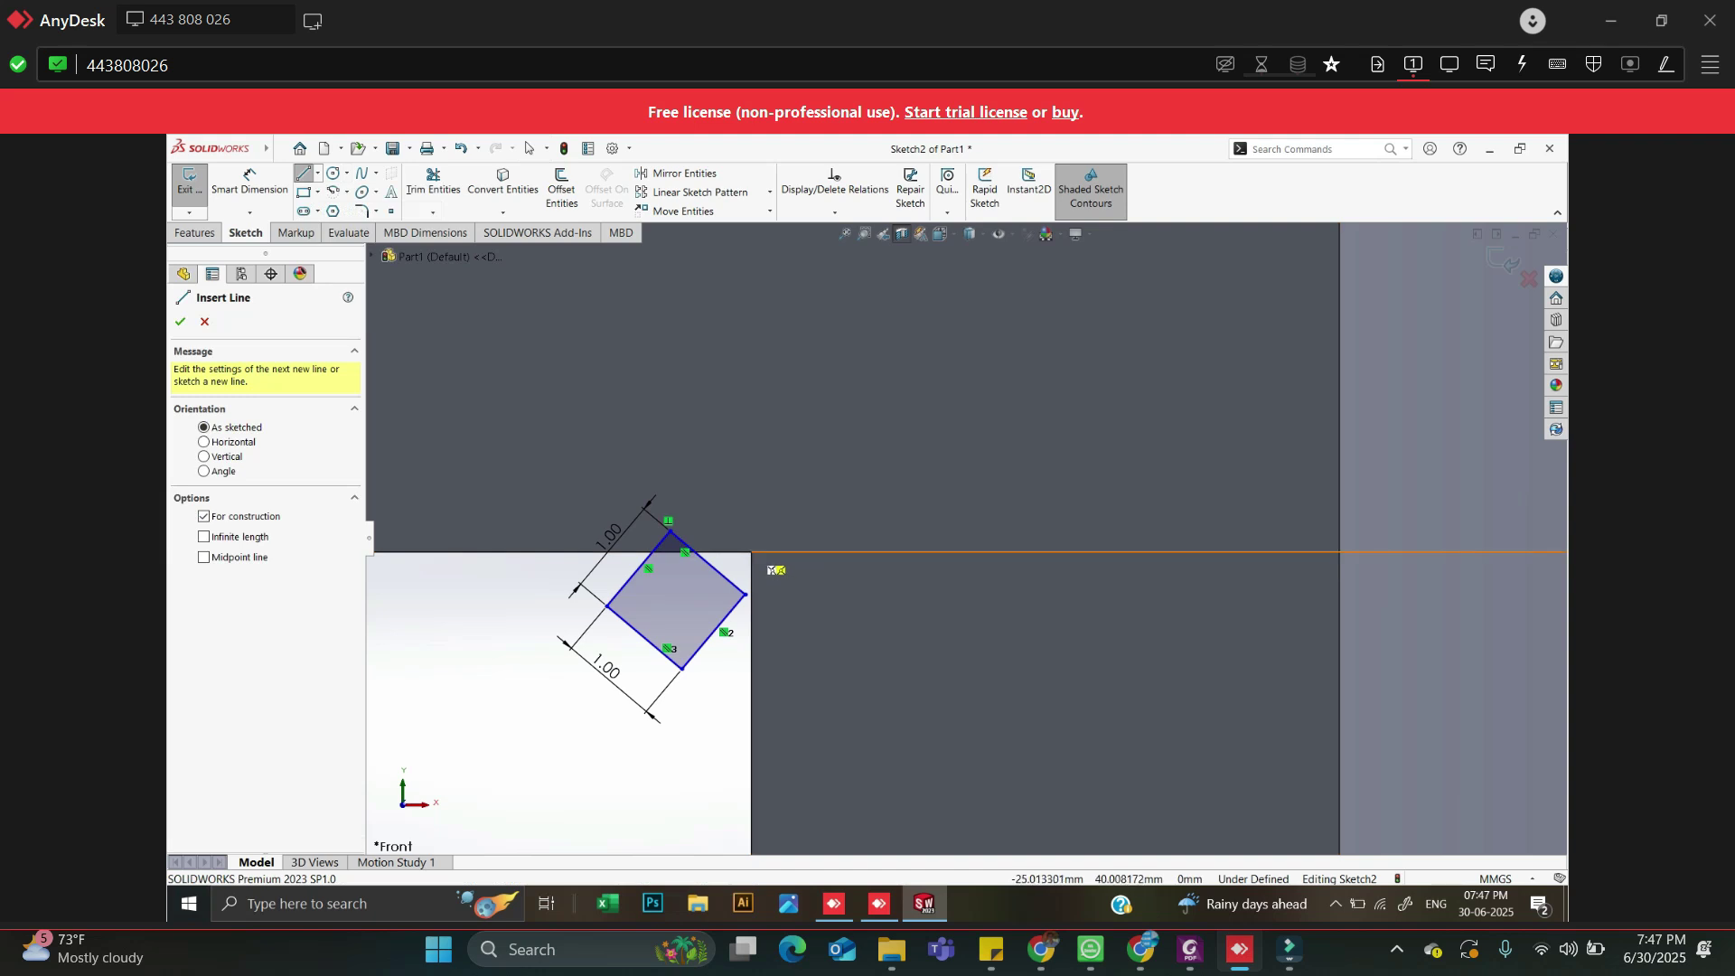
{"action": "left_click", "coordinate": [751, 552]}
{"action": "left_click", "coordinate": [525, 742]}
{"action": "key", "text": "Escape"}
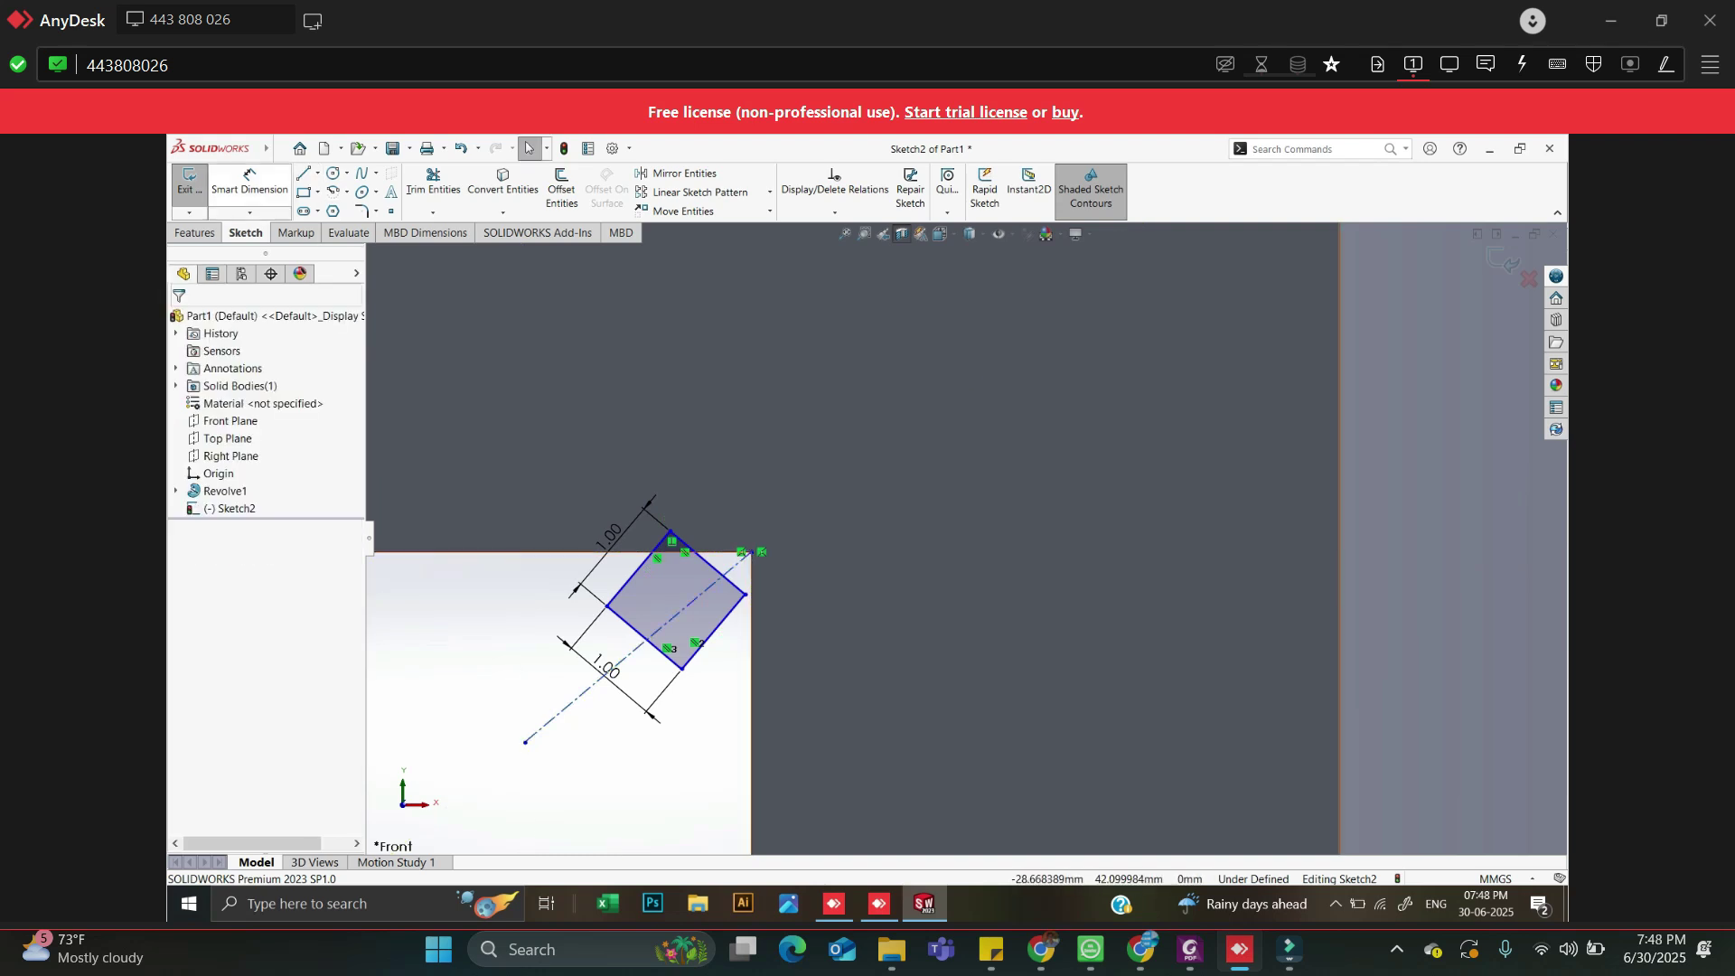
Set the angle between the diagonal centerline and the flange's underside edge to 45°
{"action": "left_click", "coordinate": [250, 188]}
{"action": "left_click", "coordinate": [461, 552]}
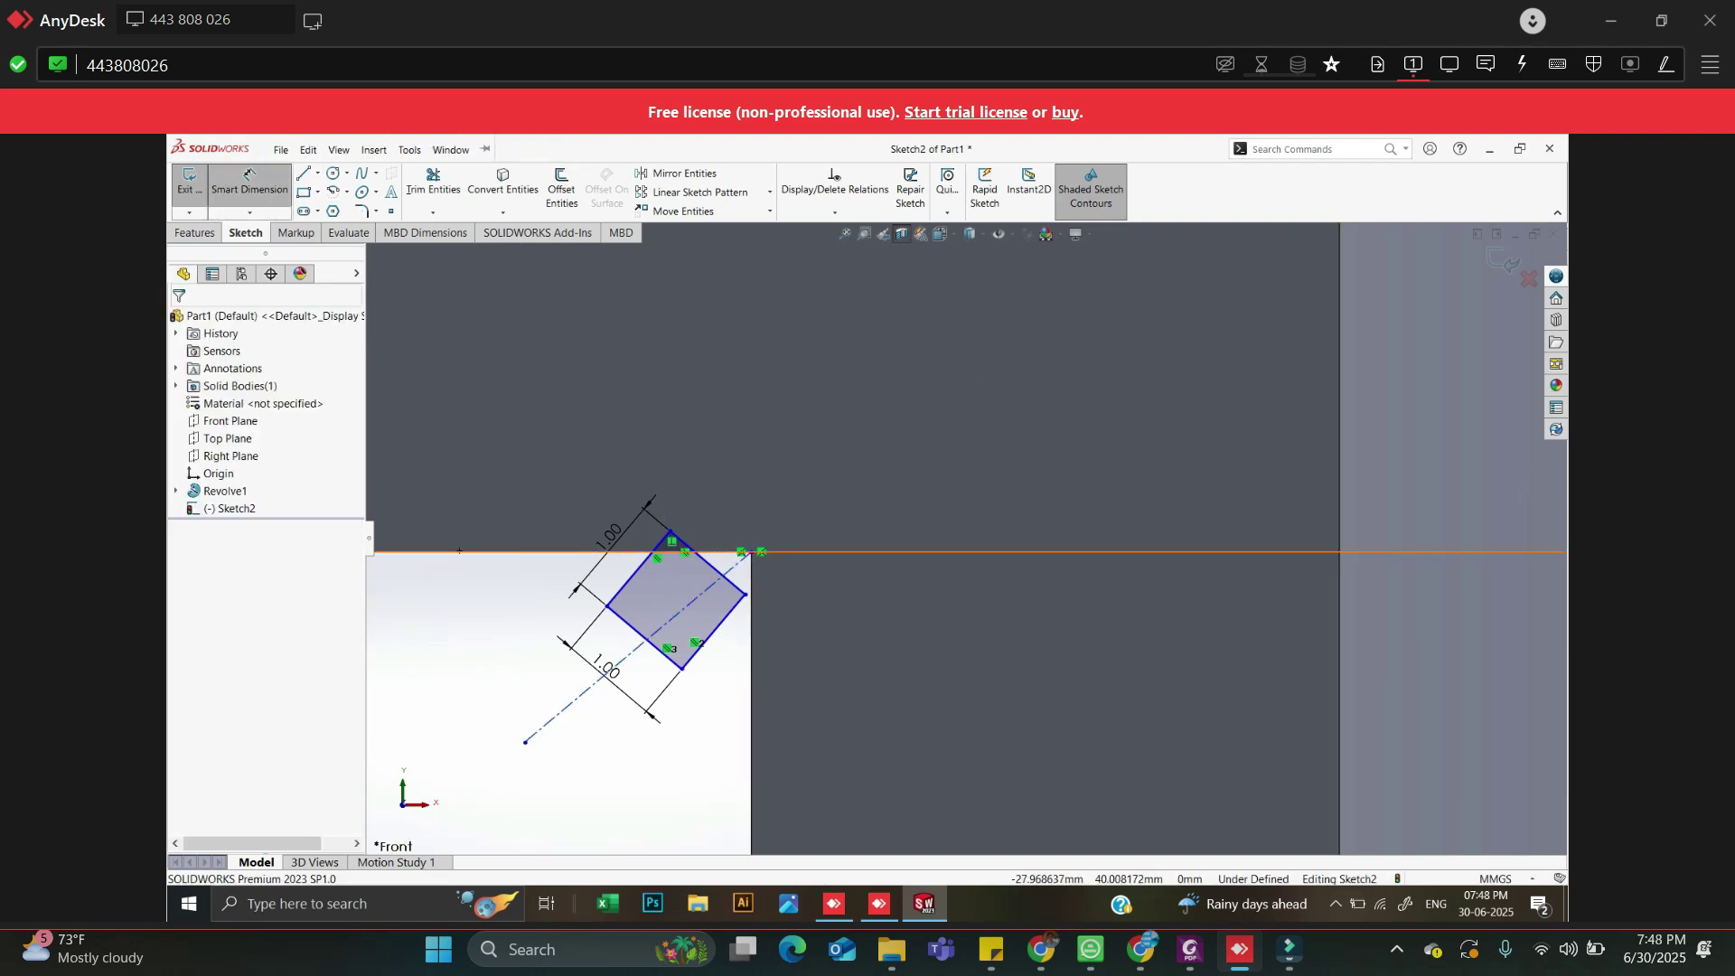
{"action": "left_click", "coordinate": [553, 719]}
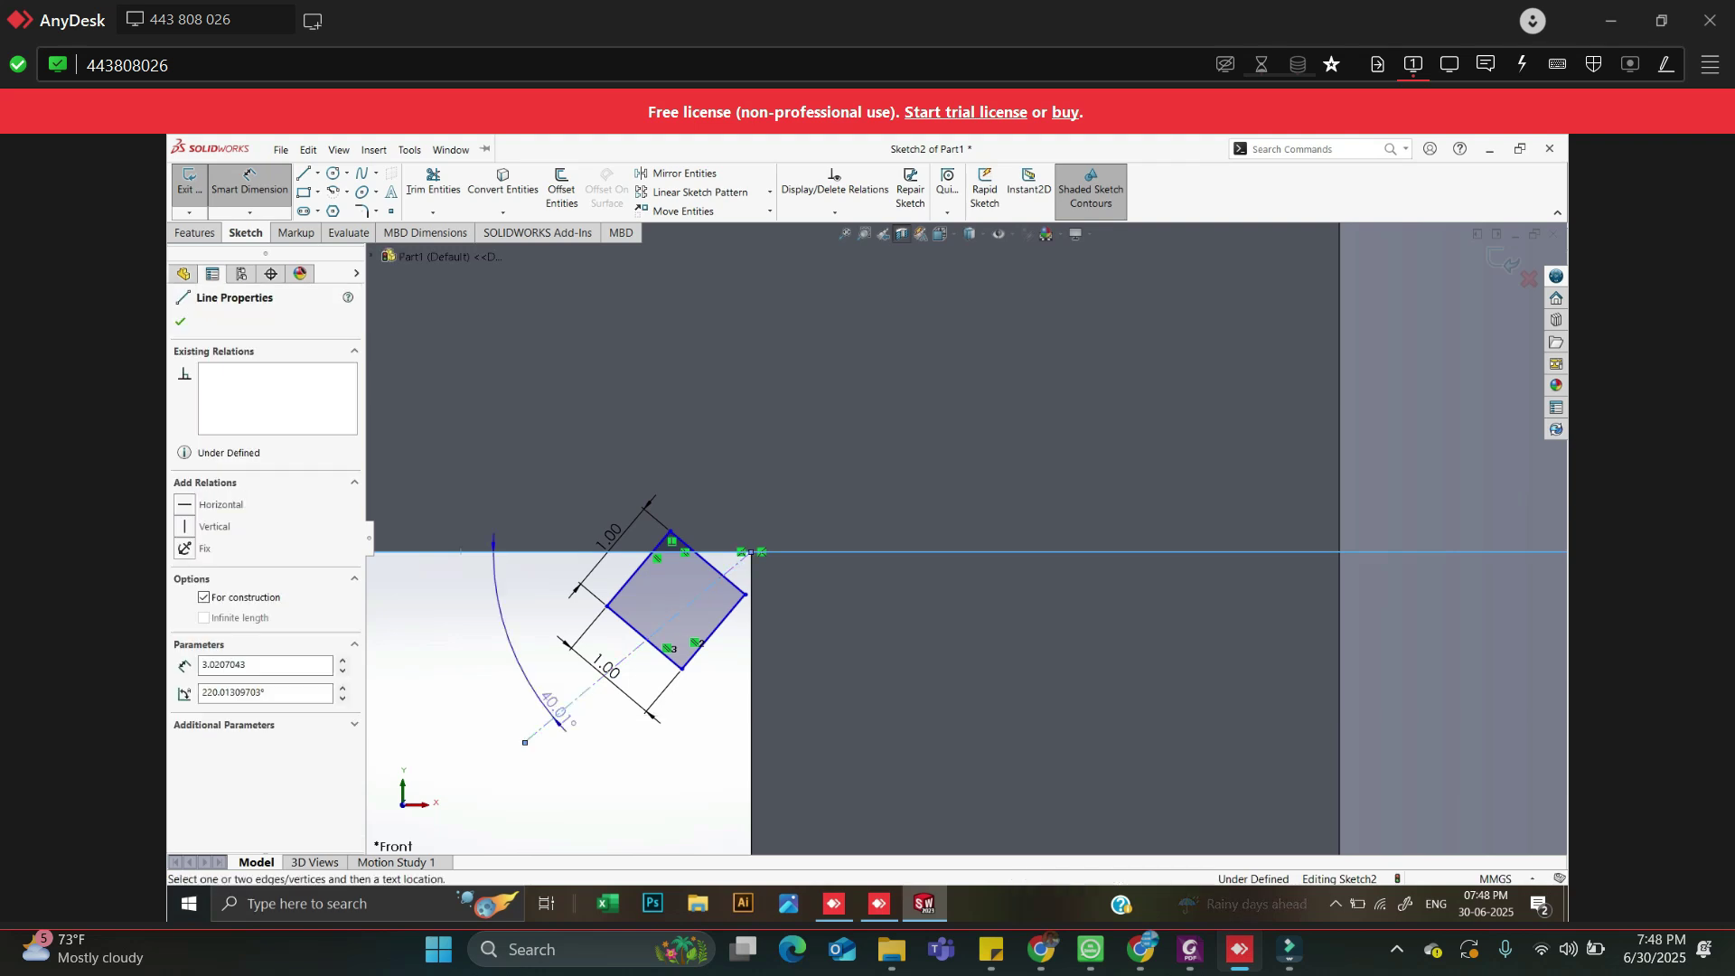
{"action": "left_click", "coordinate": [558, 724]}
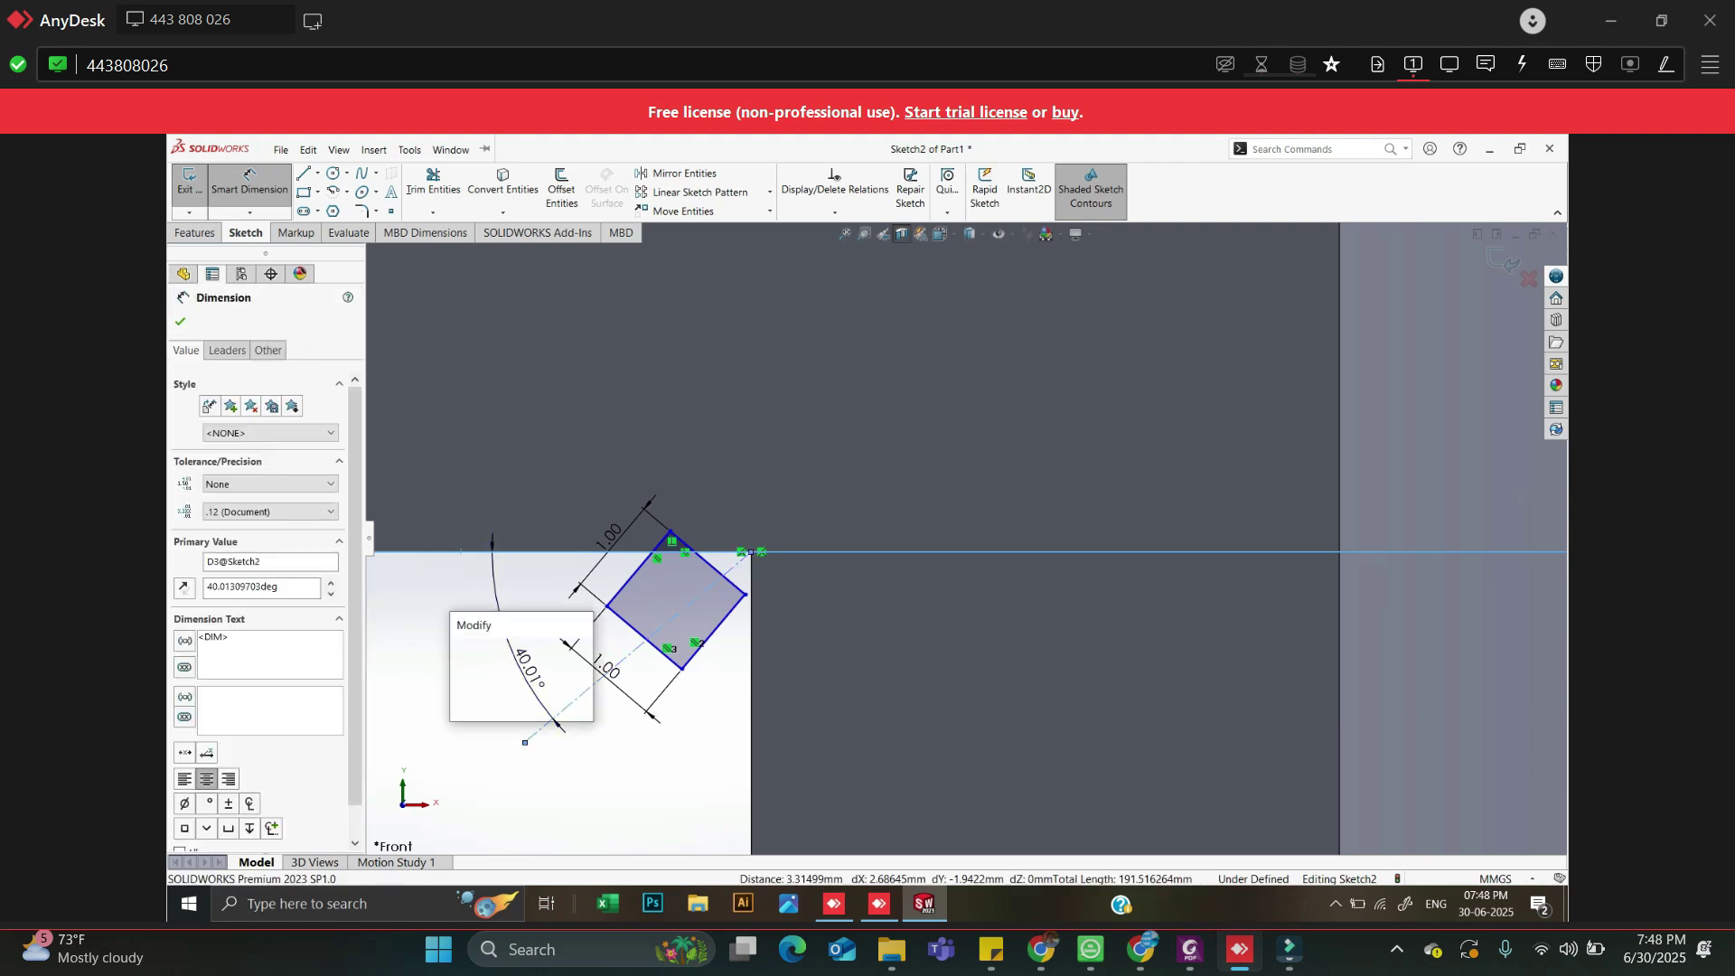
{"action": "key", "text": "Return"}
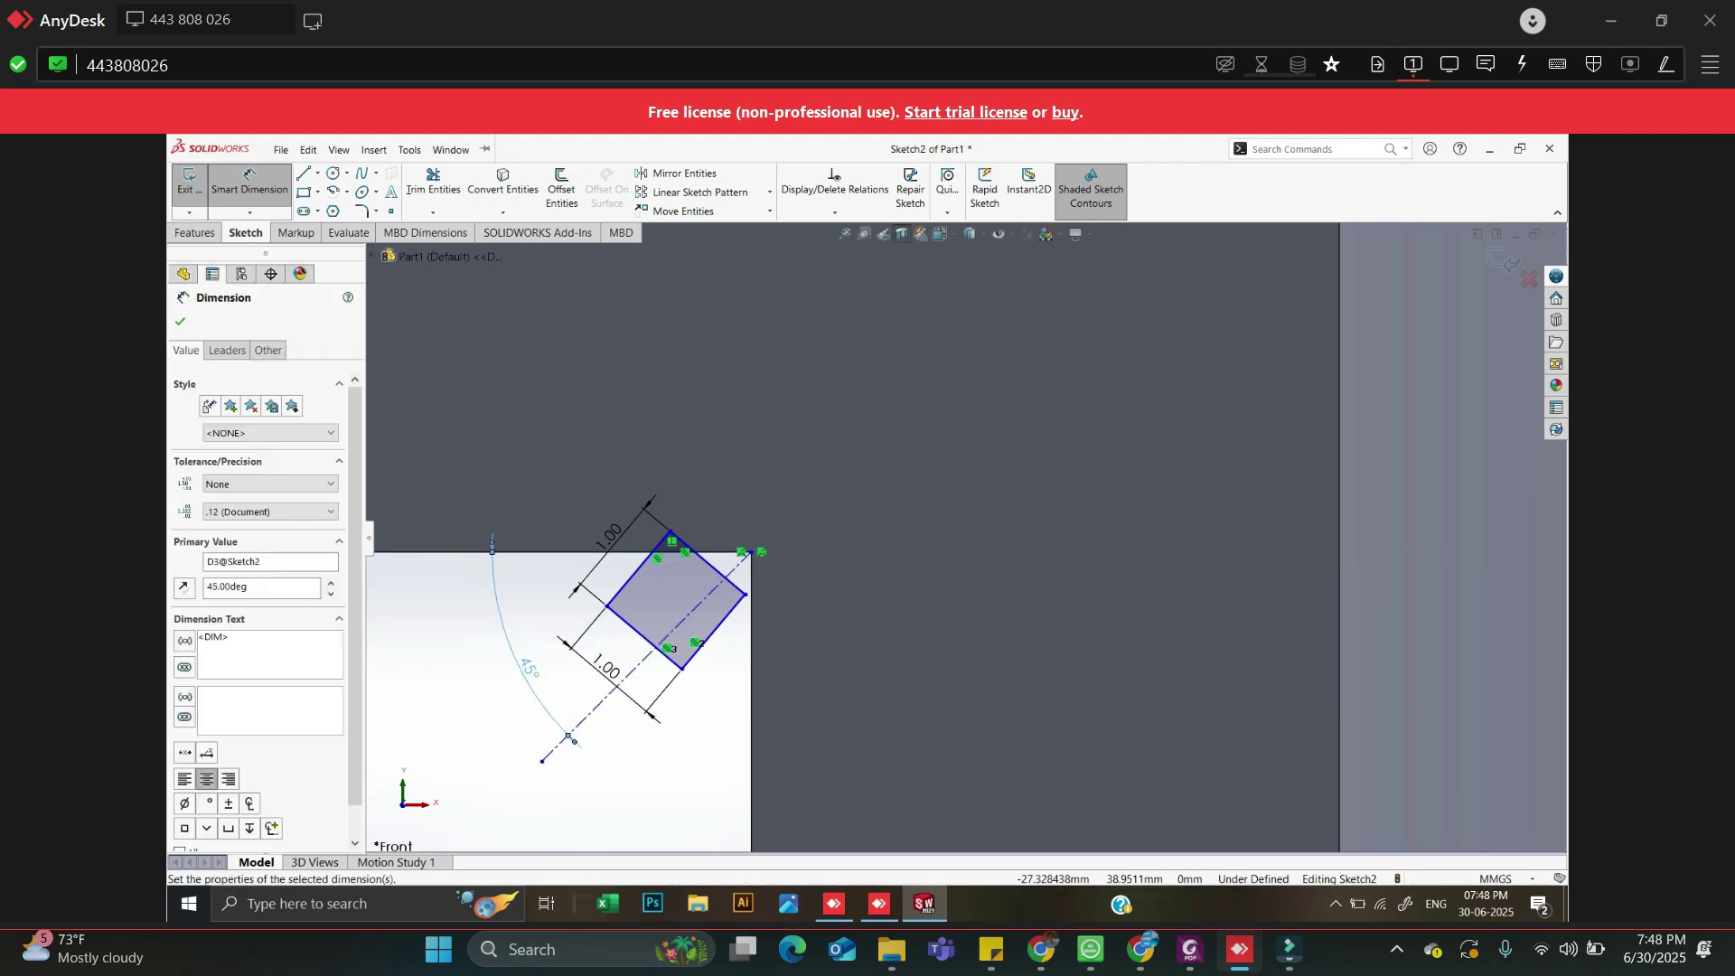
{"action": "key", "text": "Escape"}
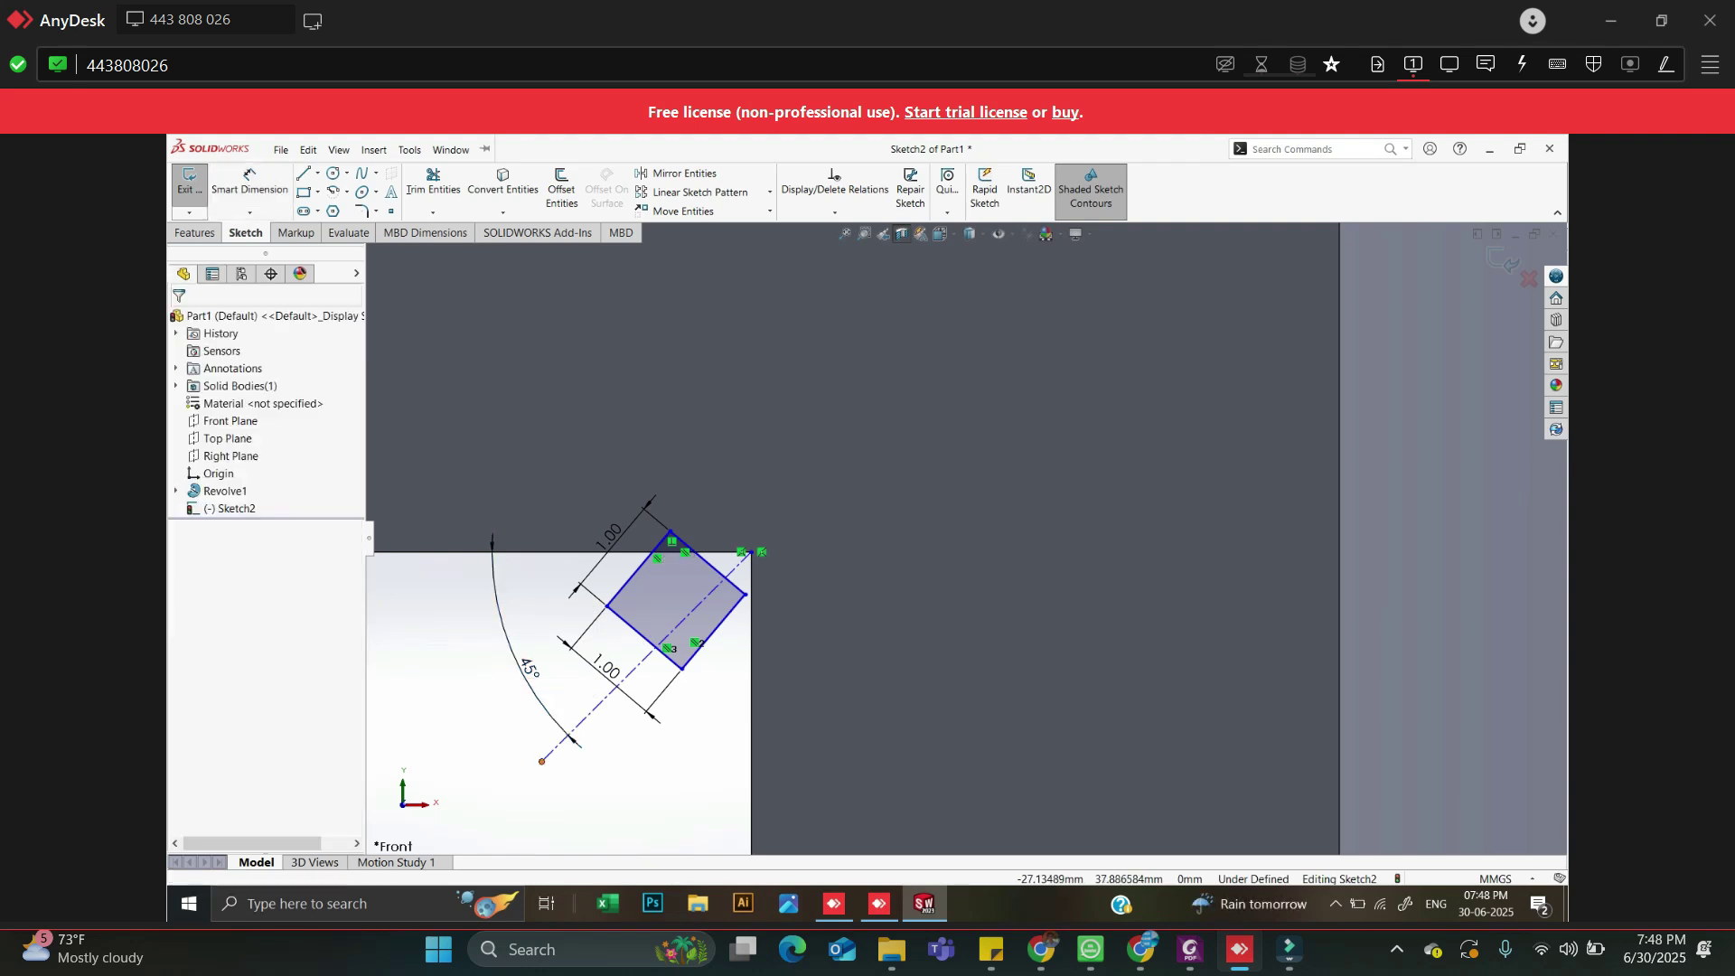
Reposition the diagonal centerline and dimension its upper endpoint 25 mm horizontally from the bushing's vertical centerline
{"action": "mouse_move", "coordinate": [542, 762]}
{"action": "left_mouse_down"}
{"action": "mouse_move", "coordinate": [457, 714]}
{"action": "mouse_move", "coordinate": [553, 737]}
{"action": "left_mouse_up"}
{"action": "key", "text": "Escape"}
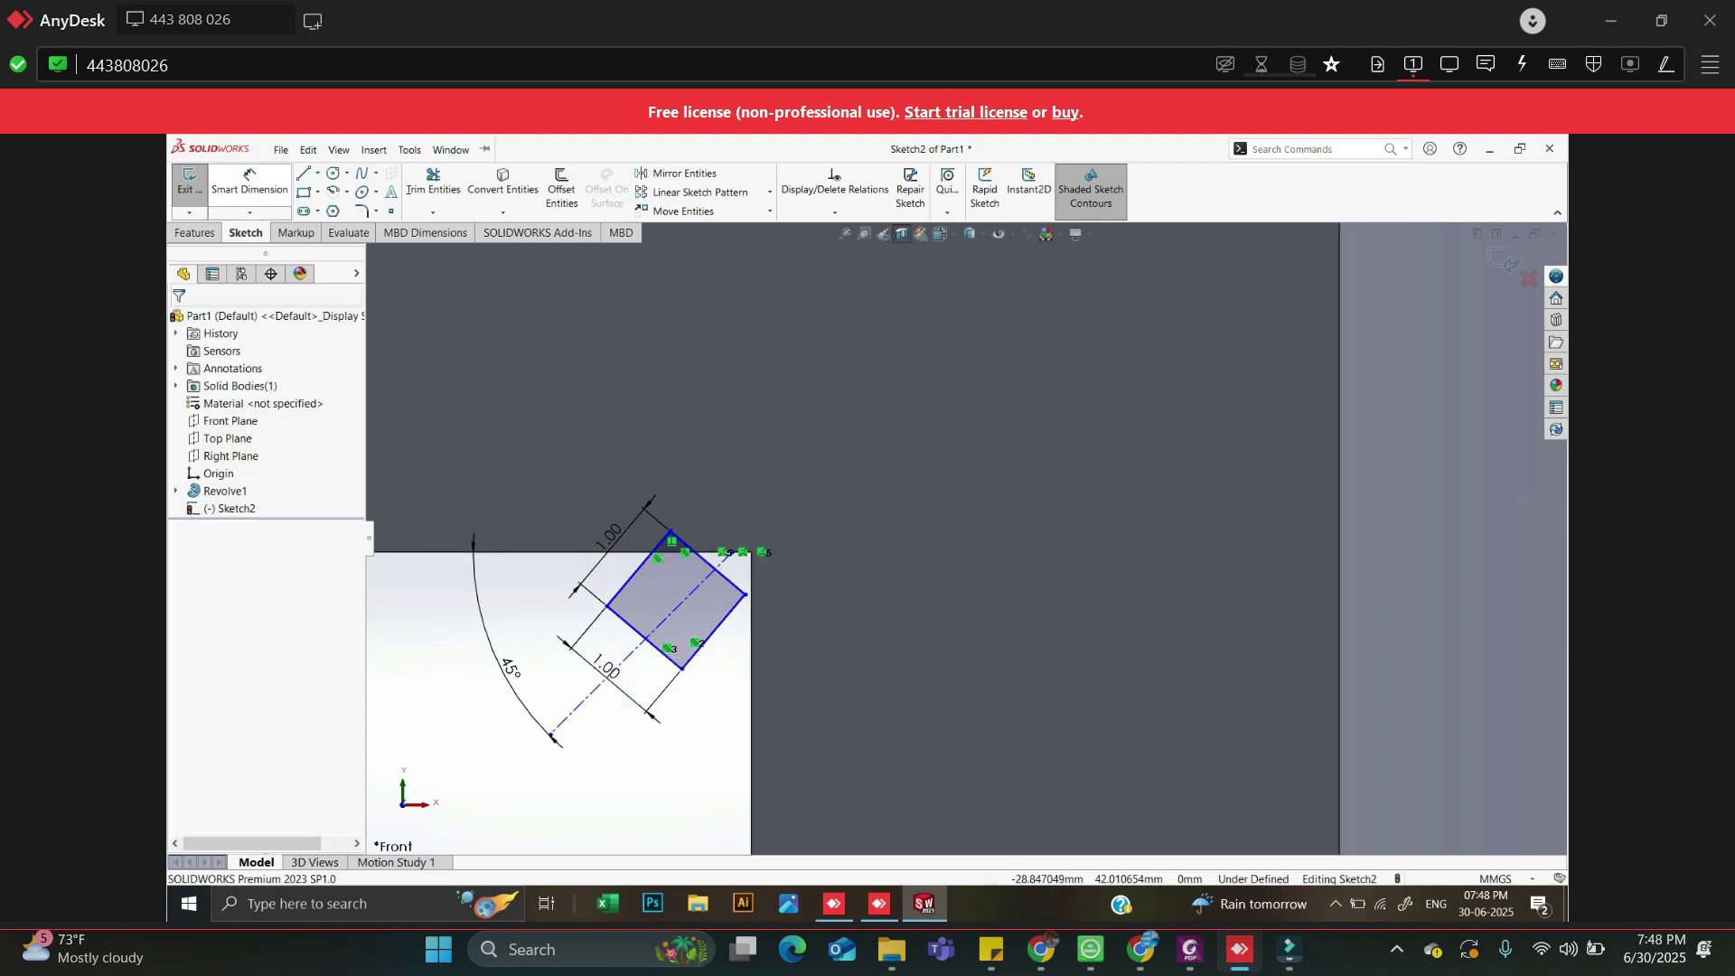
{"action": "left_click", "coordinate": [249, 185]}
{"action": "scroll", "coordinate": [737, 548], "scroll_direction": "up", "scroll_amount": 5}
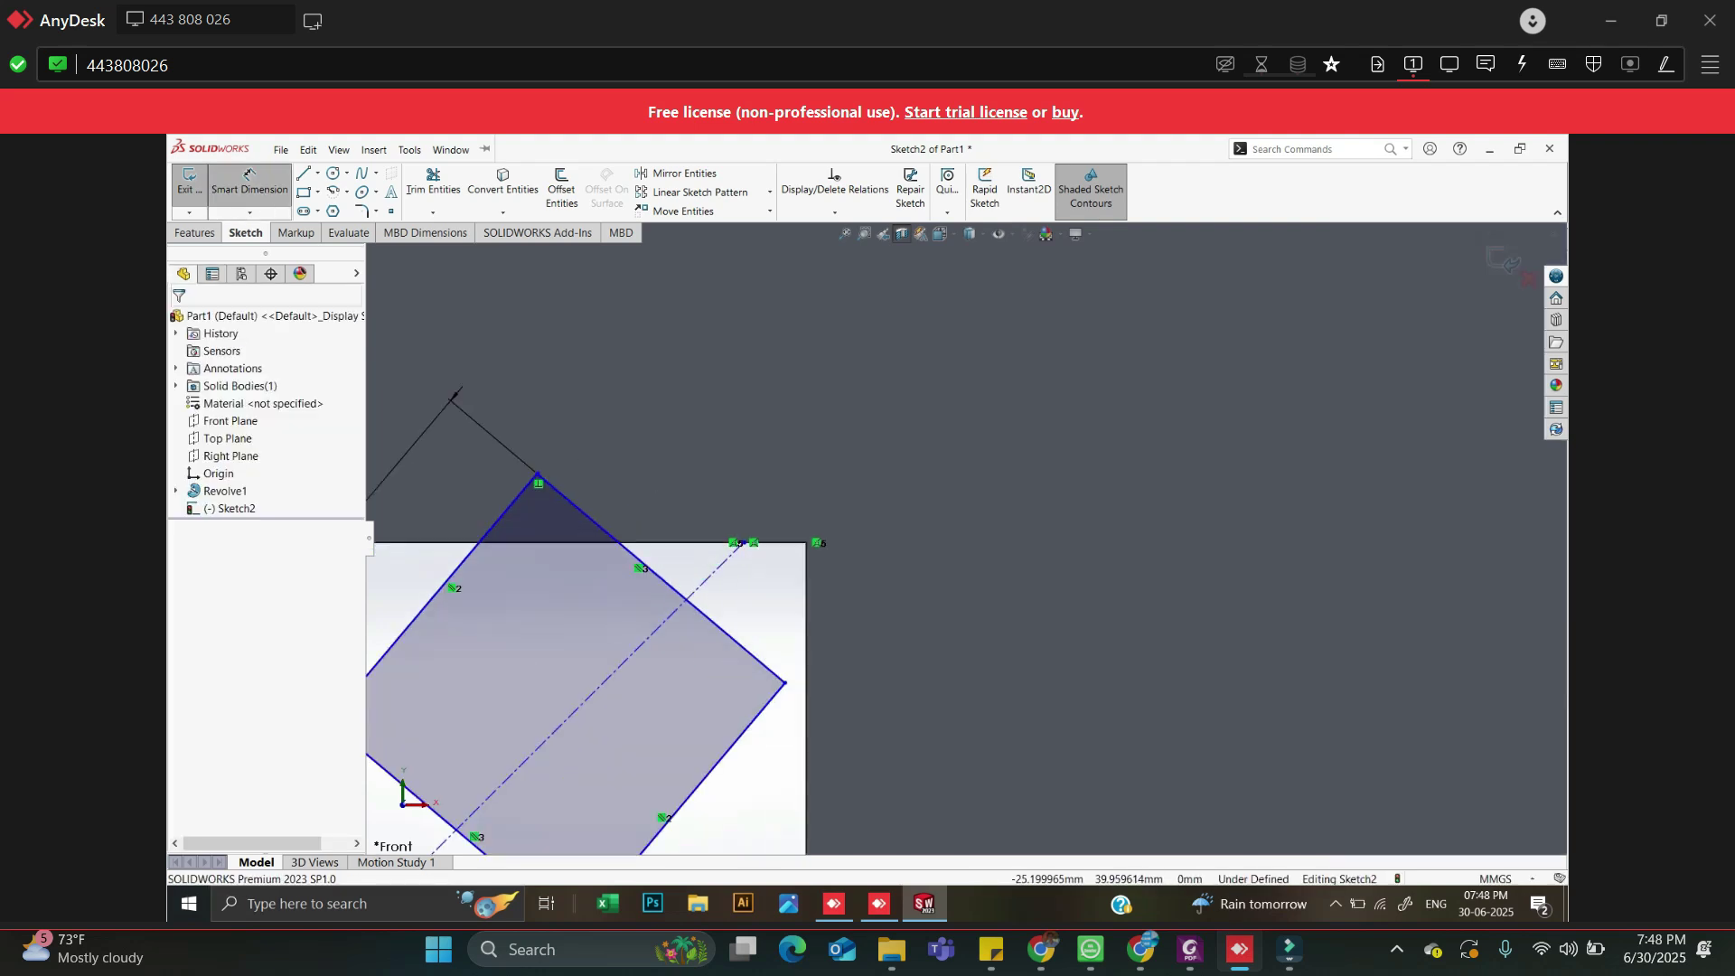
{"action": "left_click", "coordinate": [743, 542]}
{"action": "scroll", "coordinate": [949, 543], "scroll_direction": "down", "scroll_amount": 10}
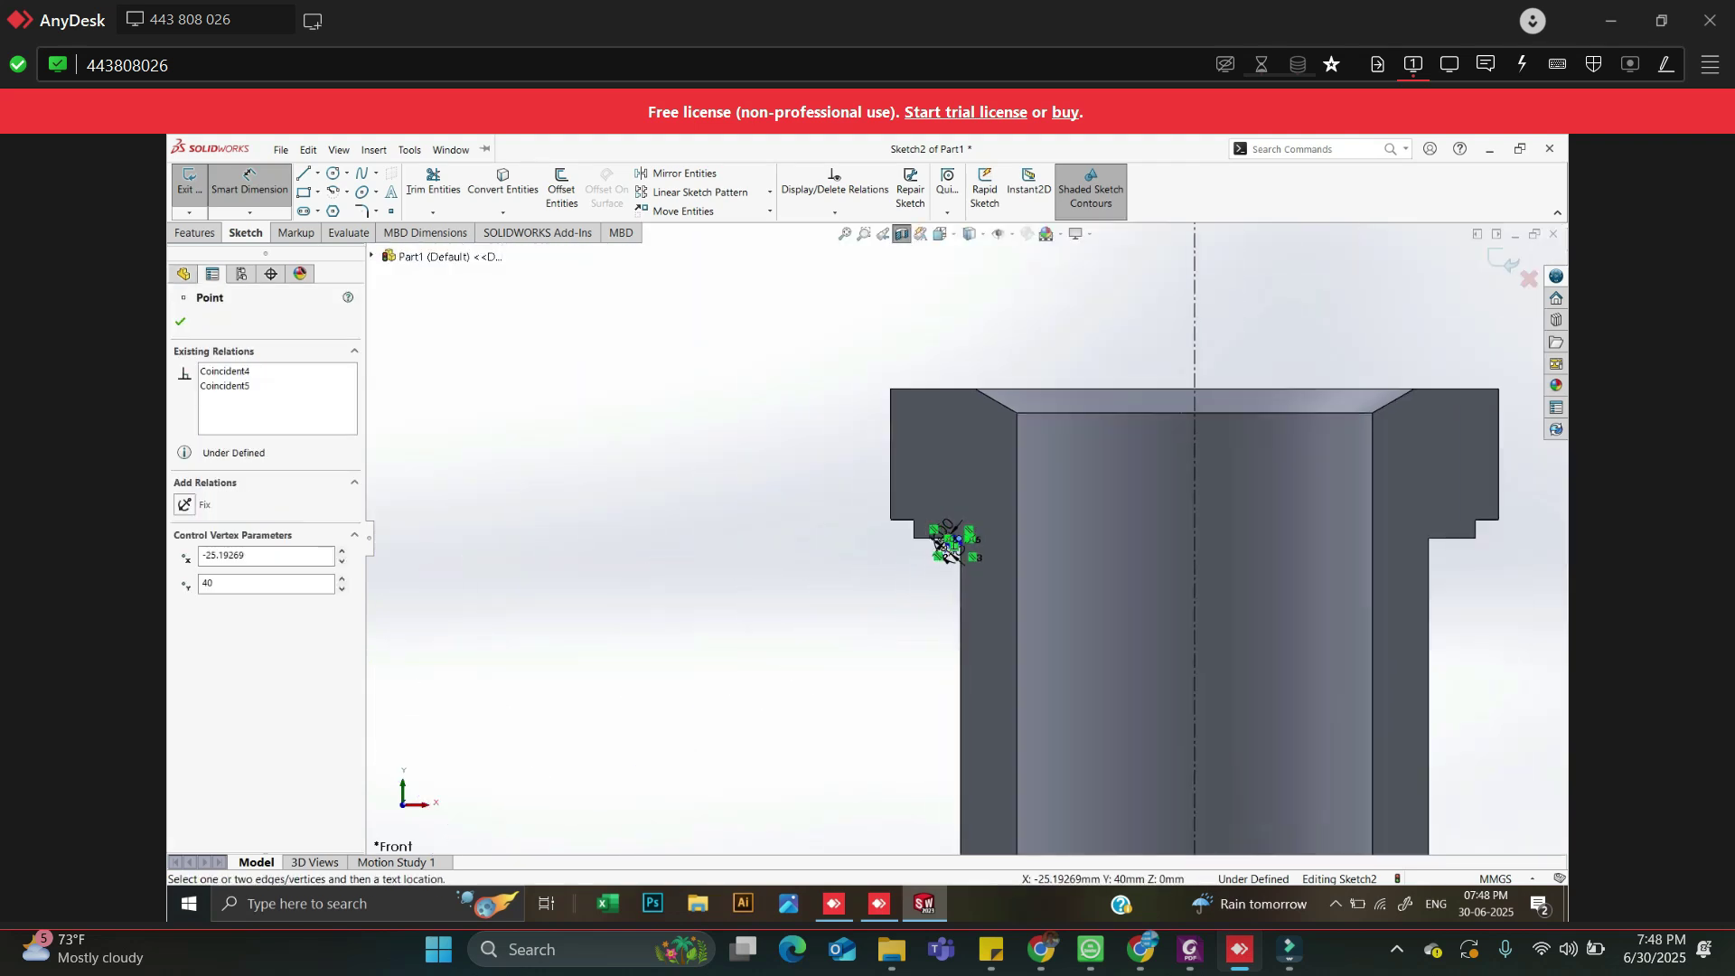
{"action": "left_click", "coordinate": [949, 545]}
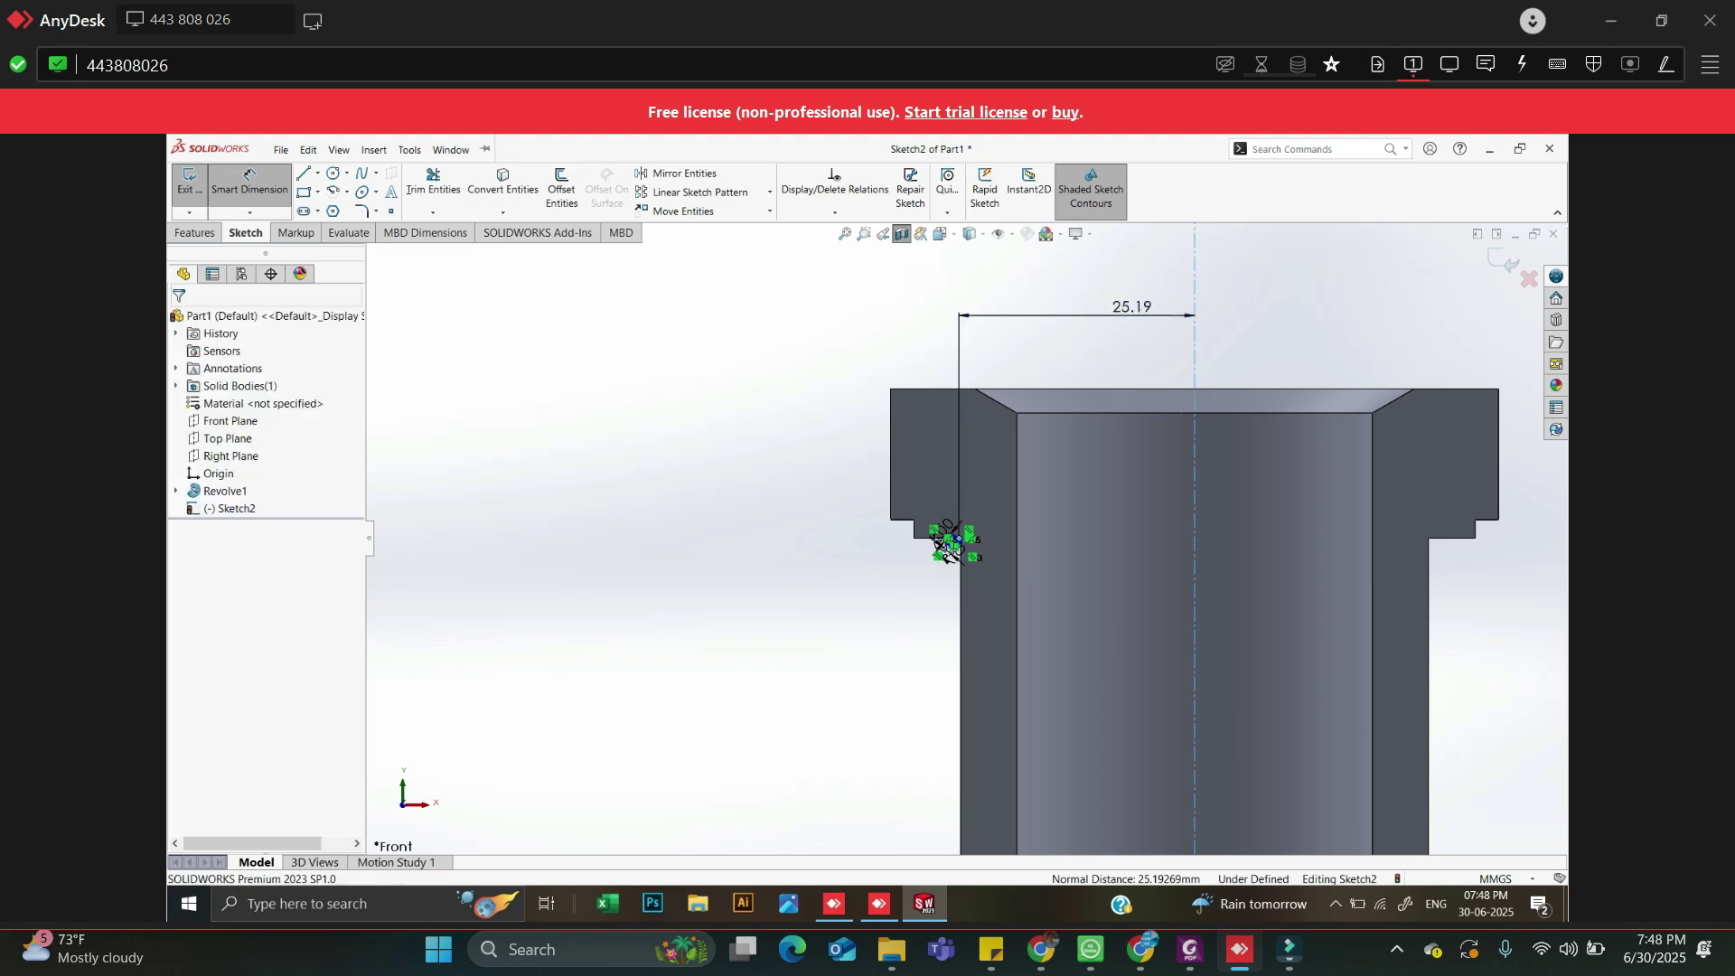
{"action": "type", "text": "25"}
{"action": "key", "text": "Return"}
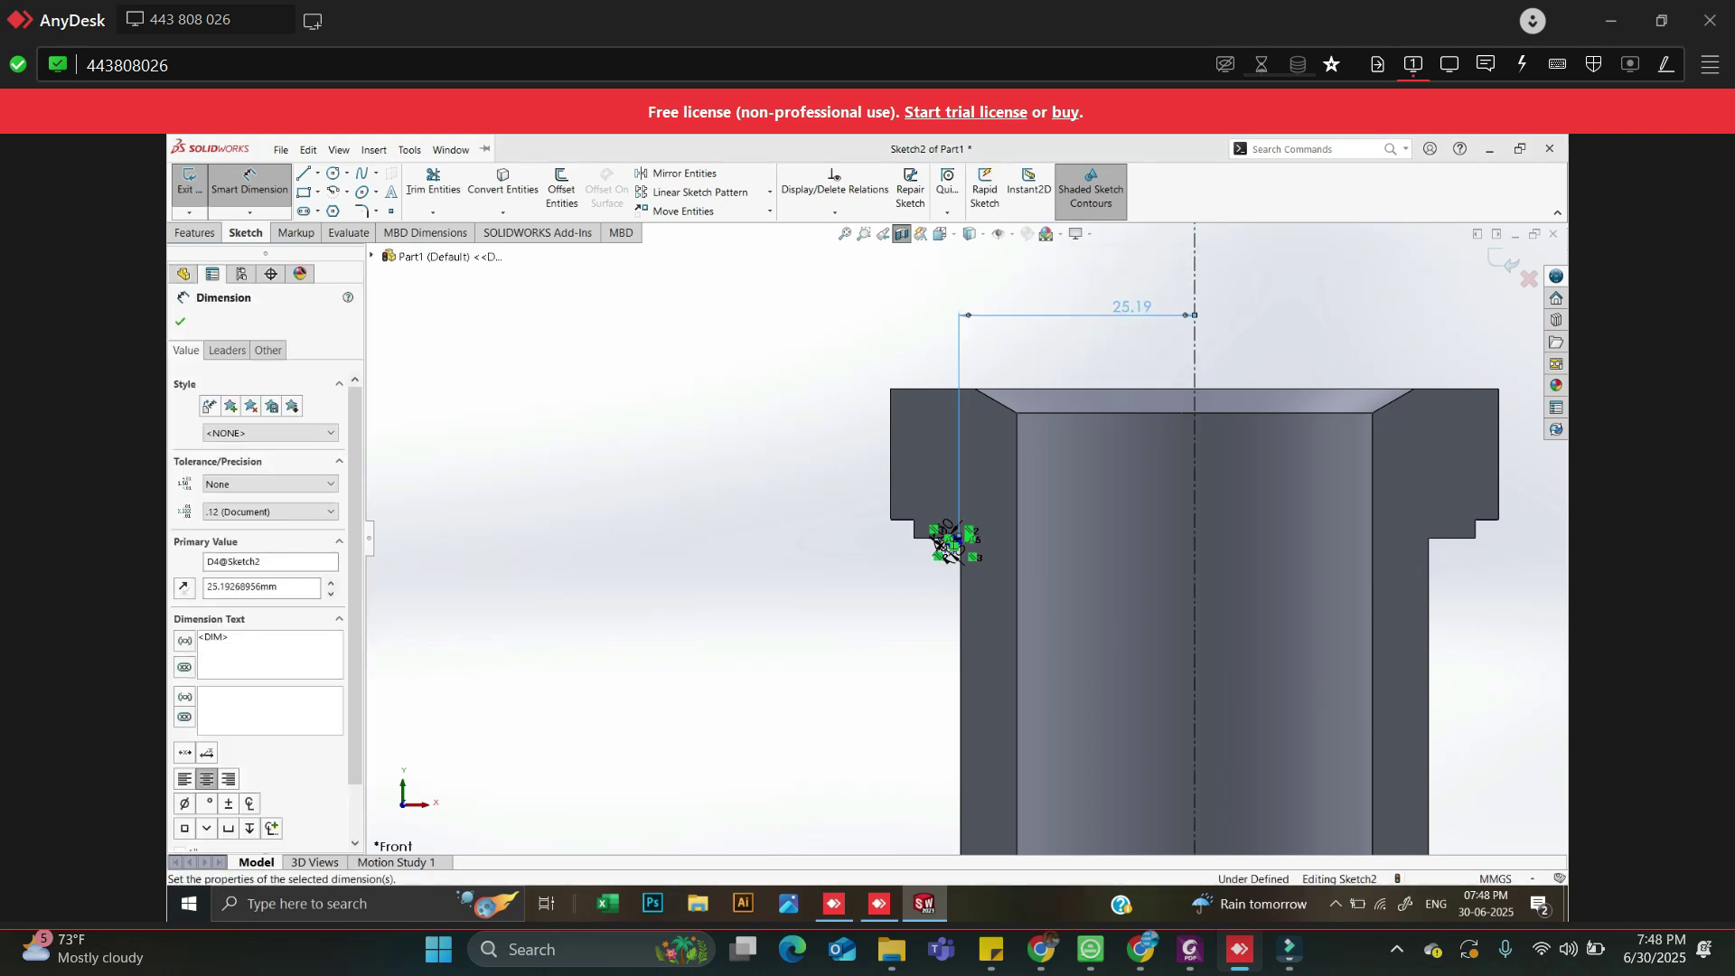
{"action": "scroll", "coordinate": [947, 542], "scroll_direction": "up", "scroll_amount": 10}
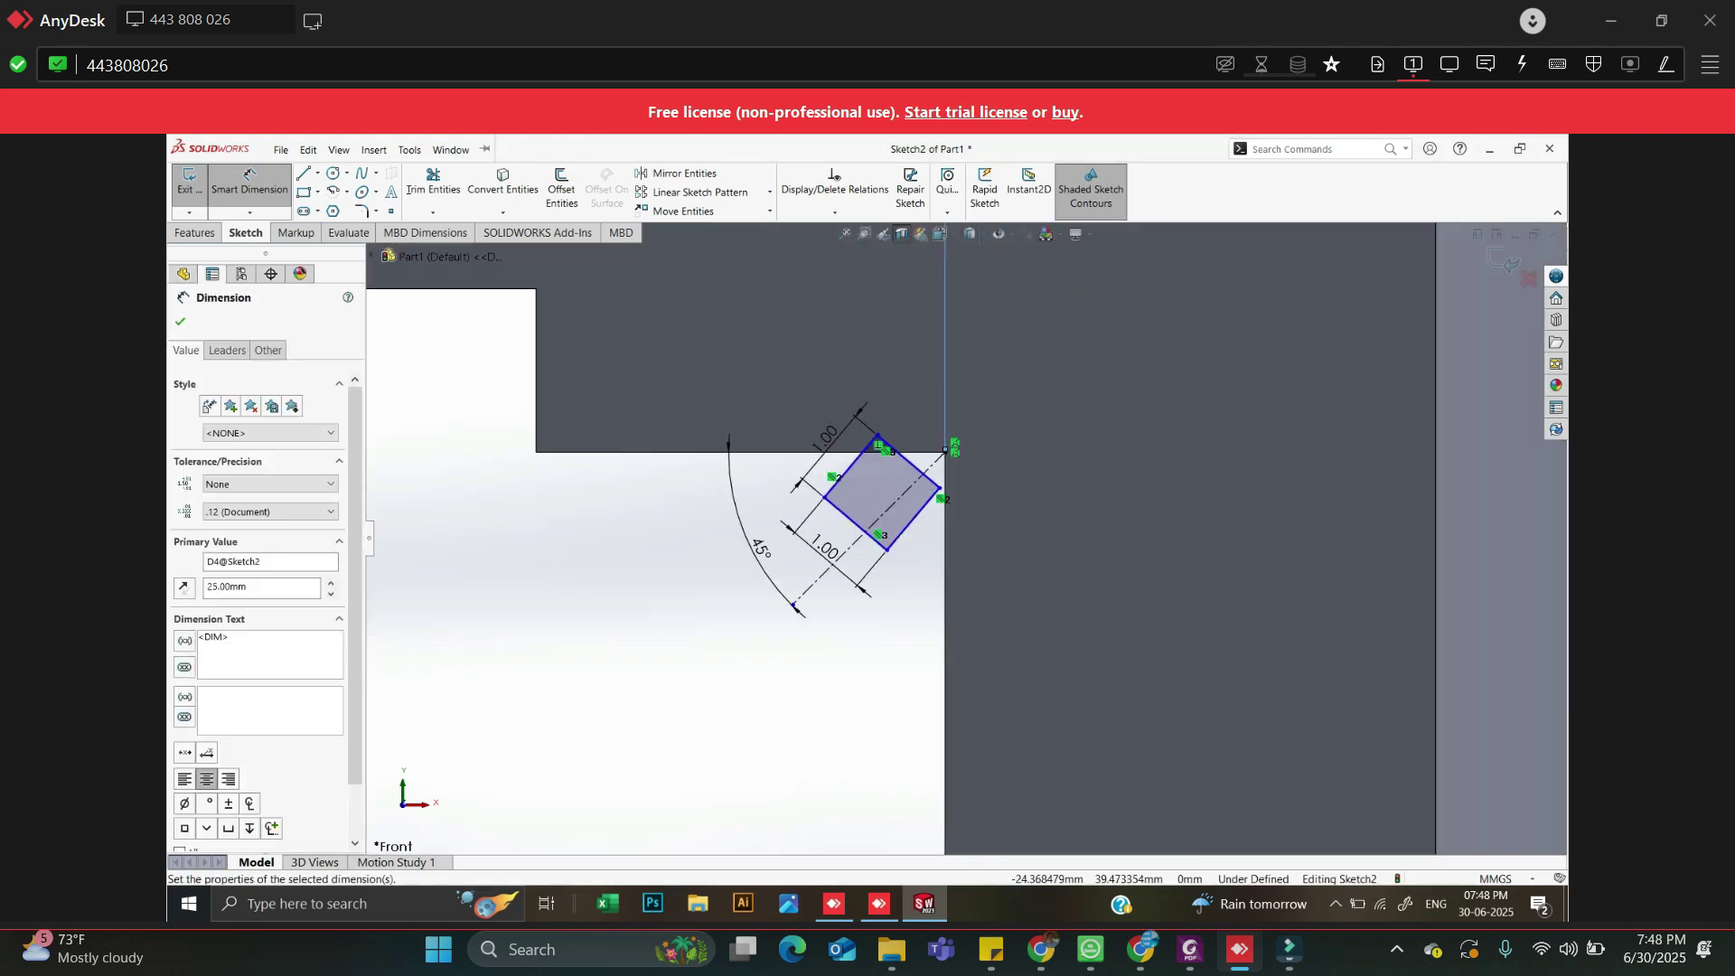
{"action": "key", "text": "Escape"}
Make the square's two sides that run alongside the diagonal centerline symmetric about it
{"action": "scroll", "coordinate": [885, 529], "scroll_direction": "up", "scroll_amount": 4}
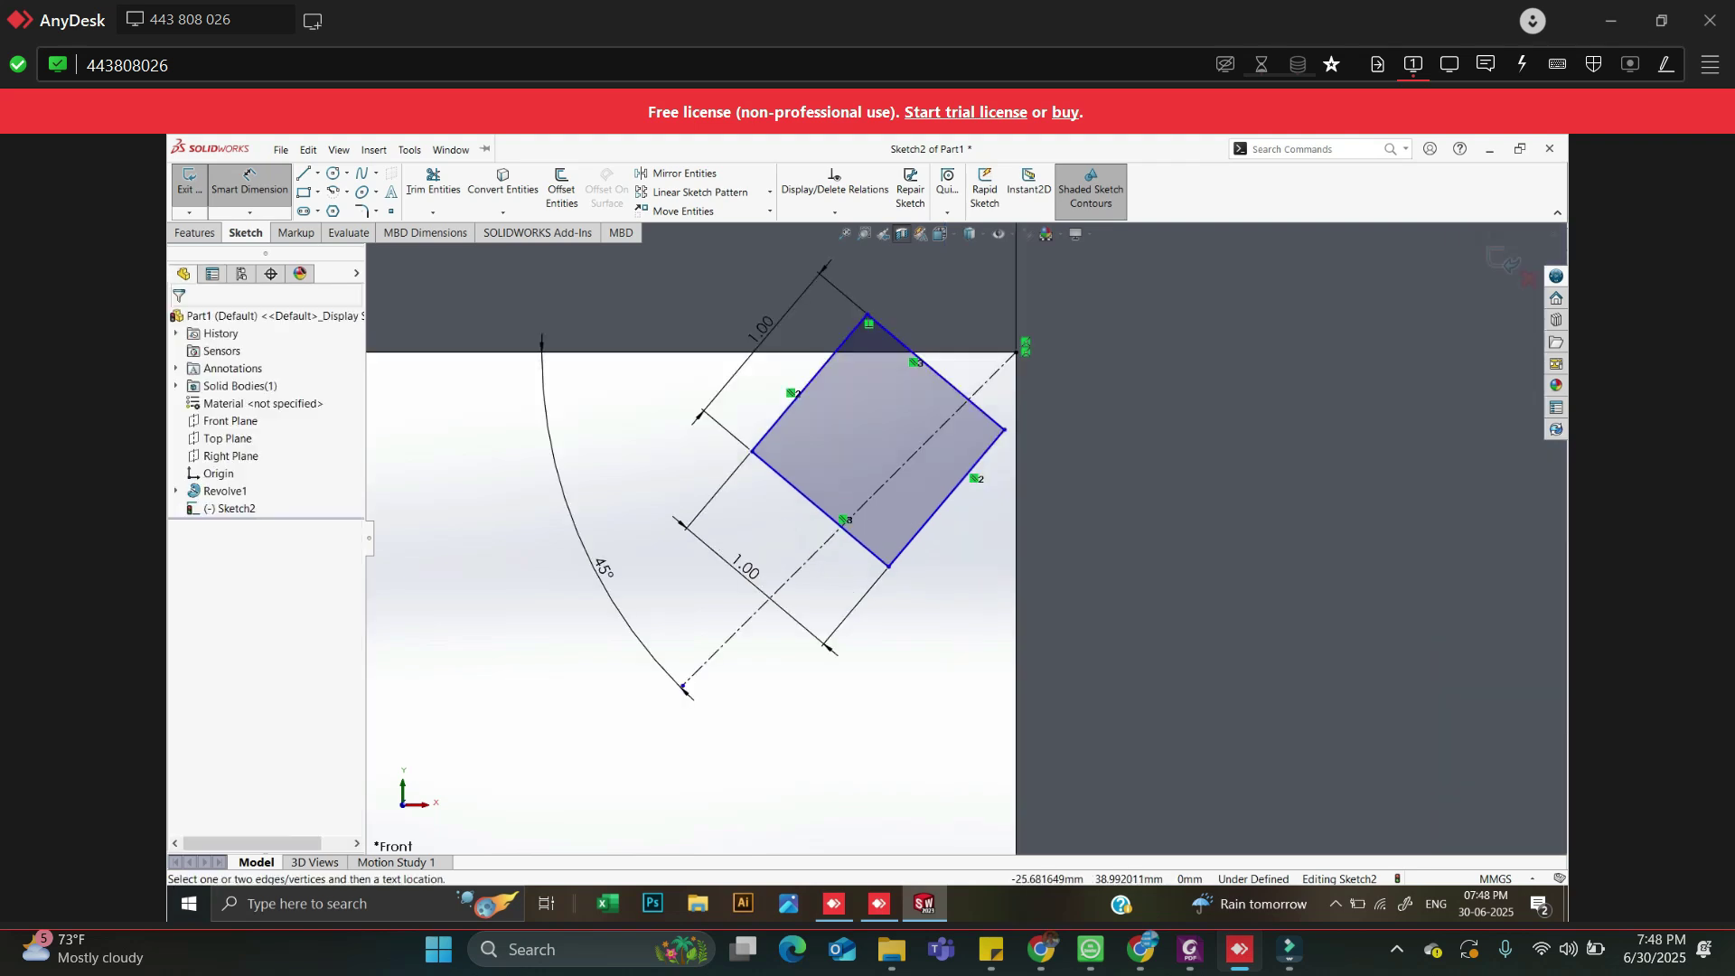
{"action": "left_click", "coordinate": [946, 498]}
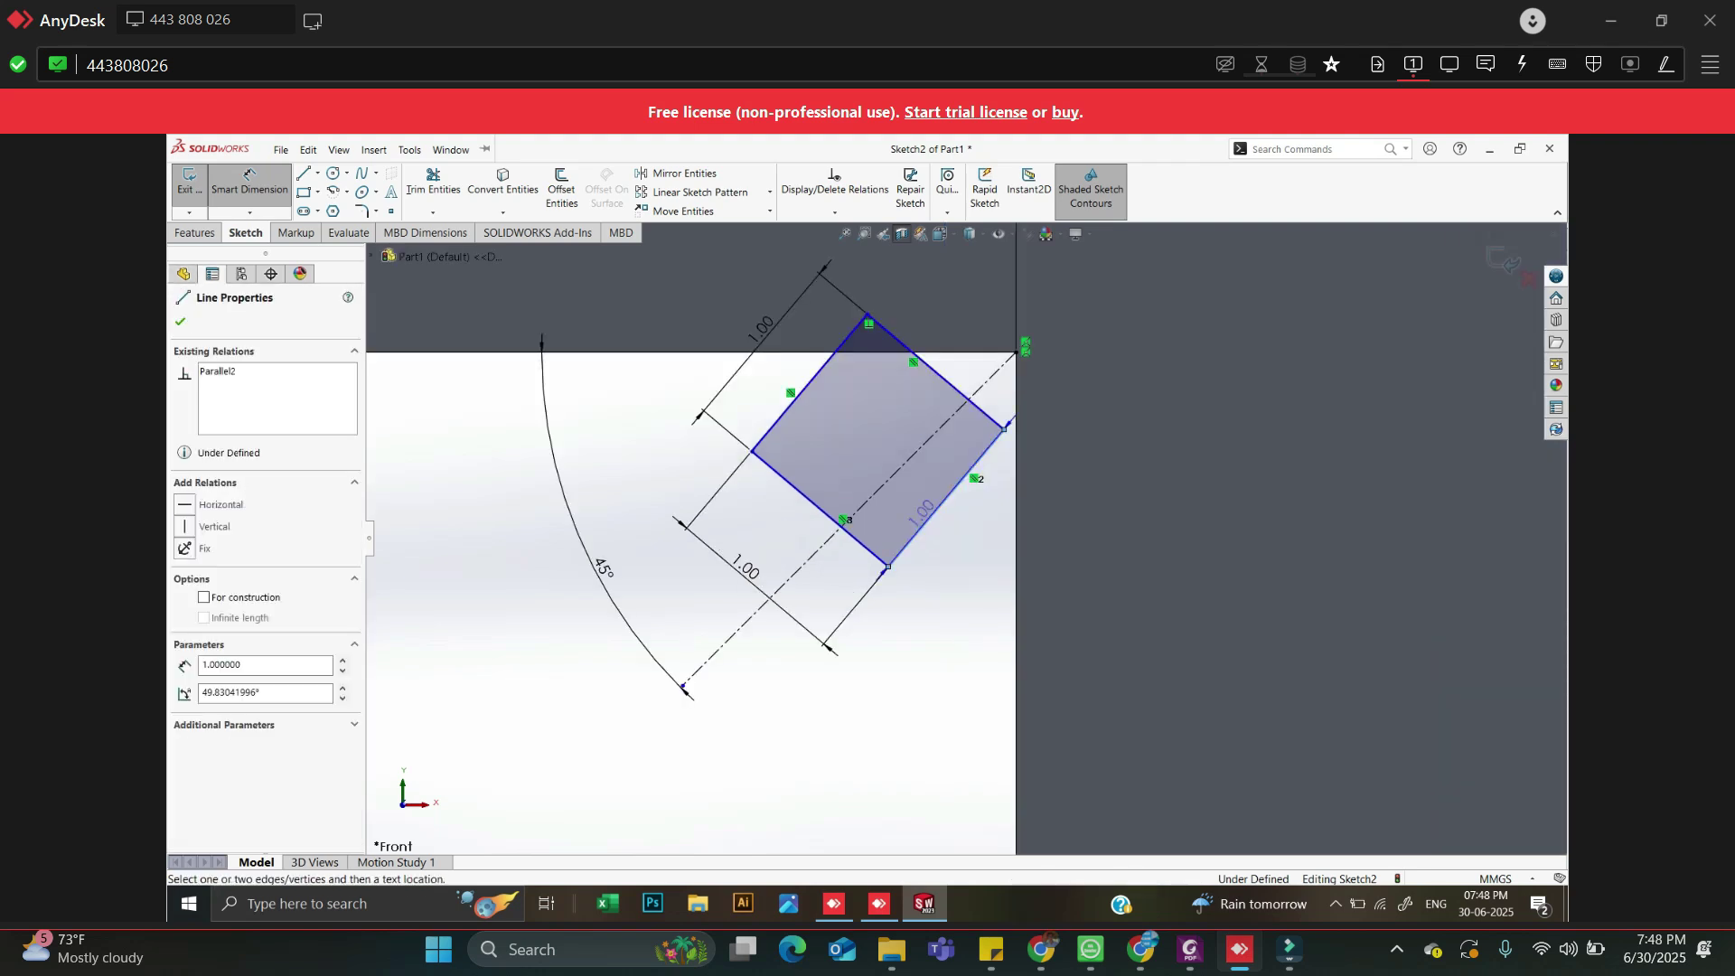
{"action": "key", "text": "Escape"}
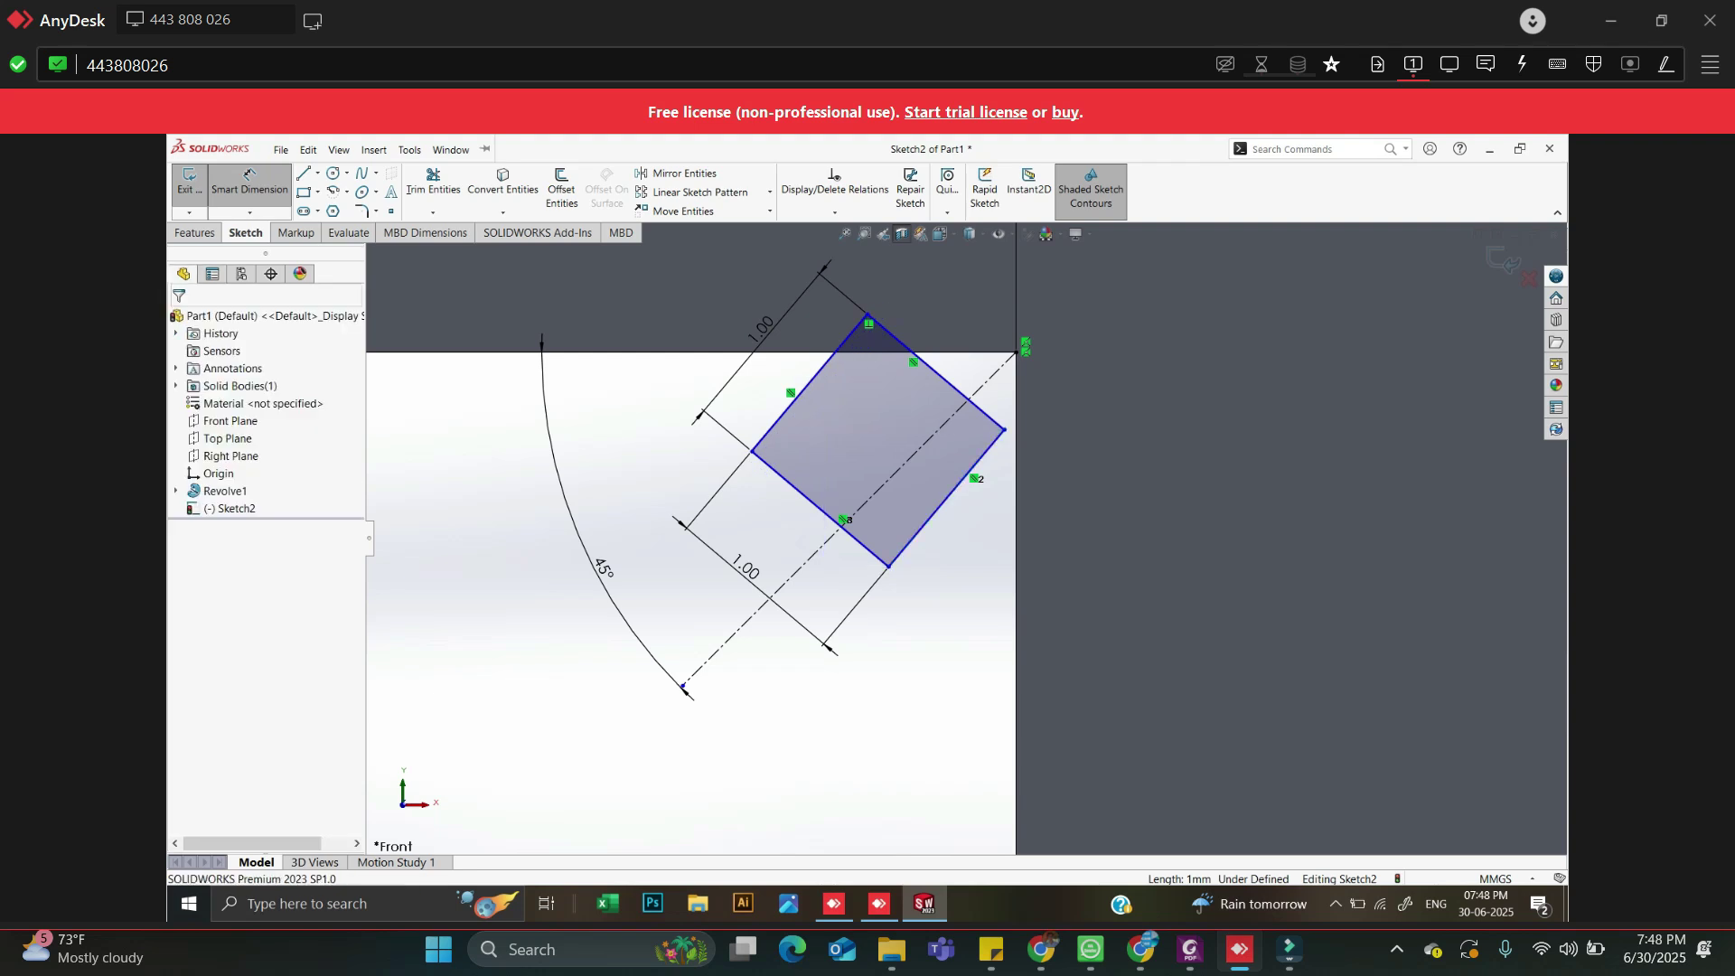
{"action": "left_click", "coordinate": [809, 383]}
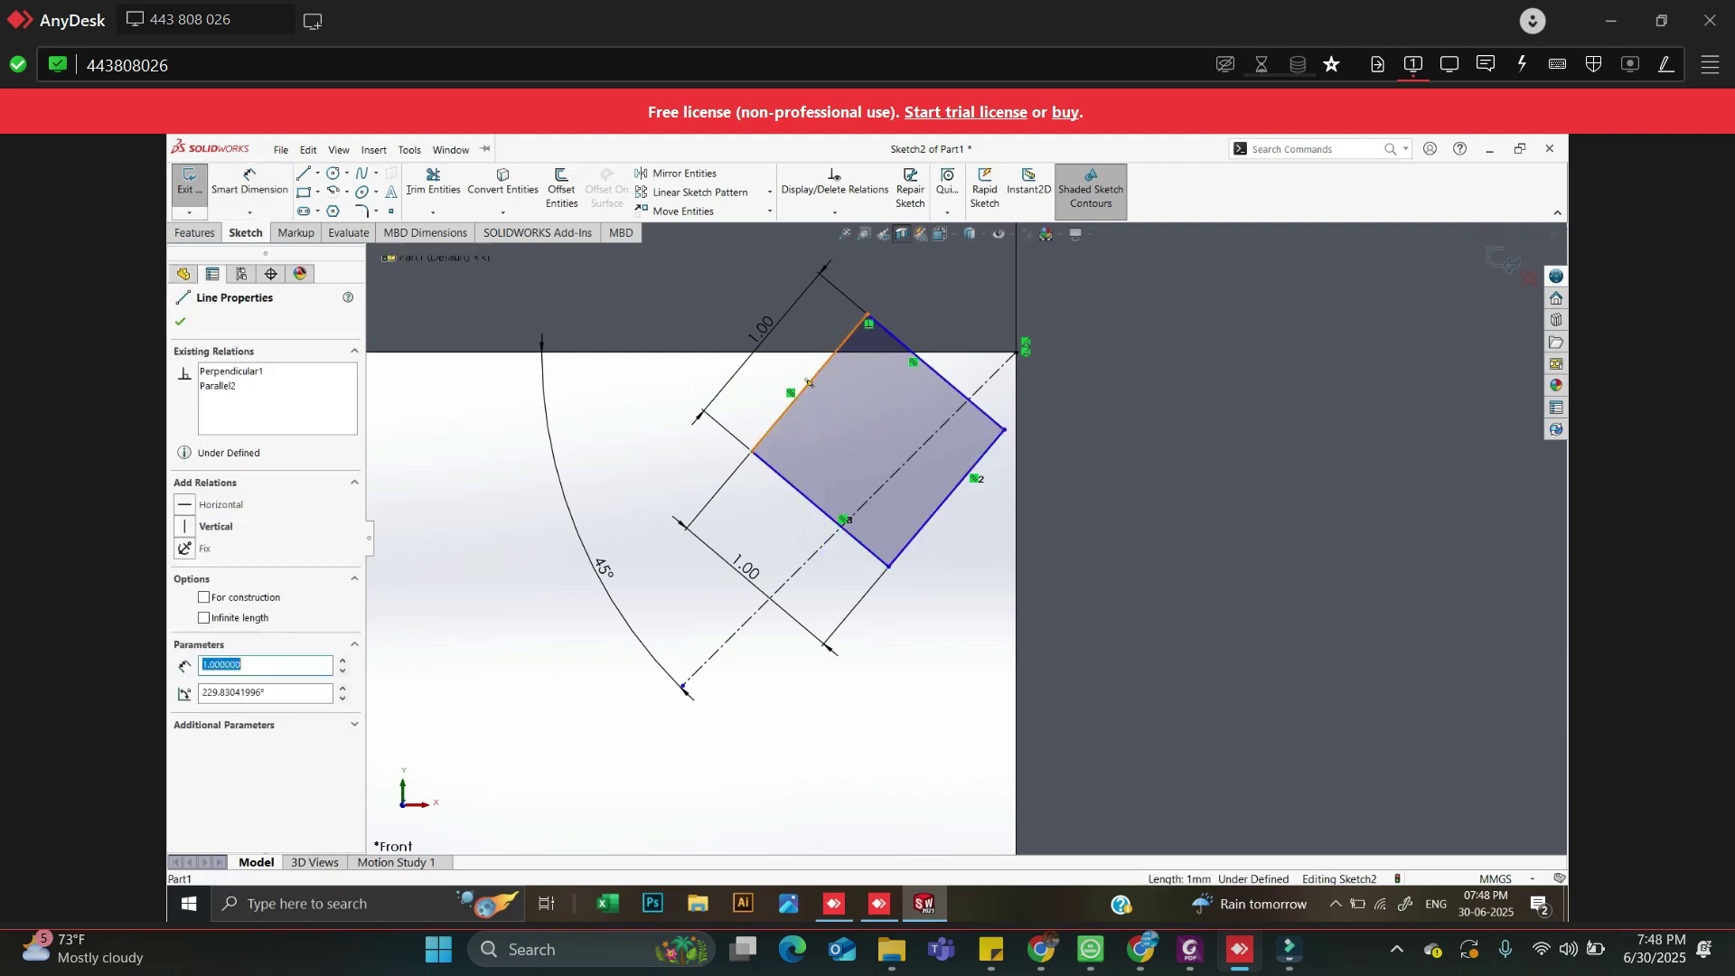
{"action": "left_click", "coordinate": [947, 497], "text": "ctrl"}
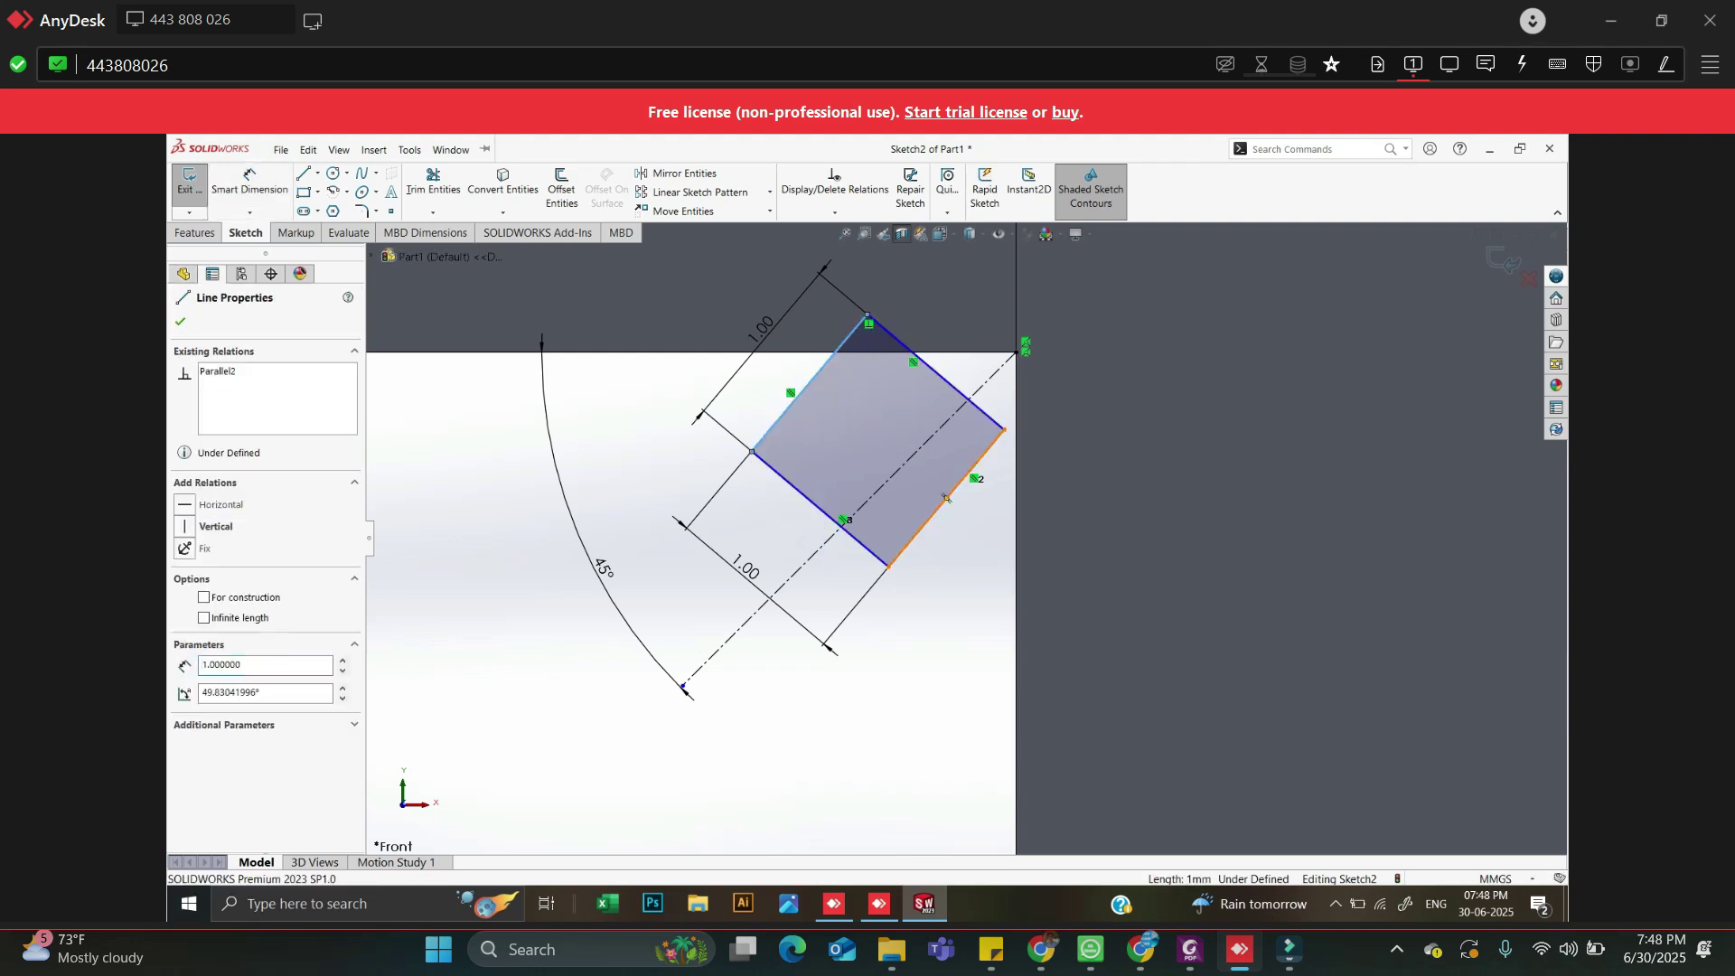
{"action": "left_click", "coordinate": [847, 520], "text": "ctrl"}
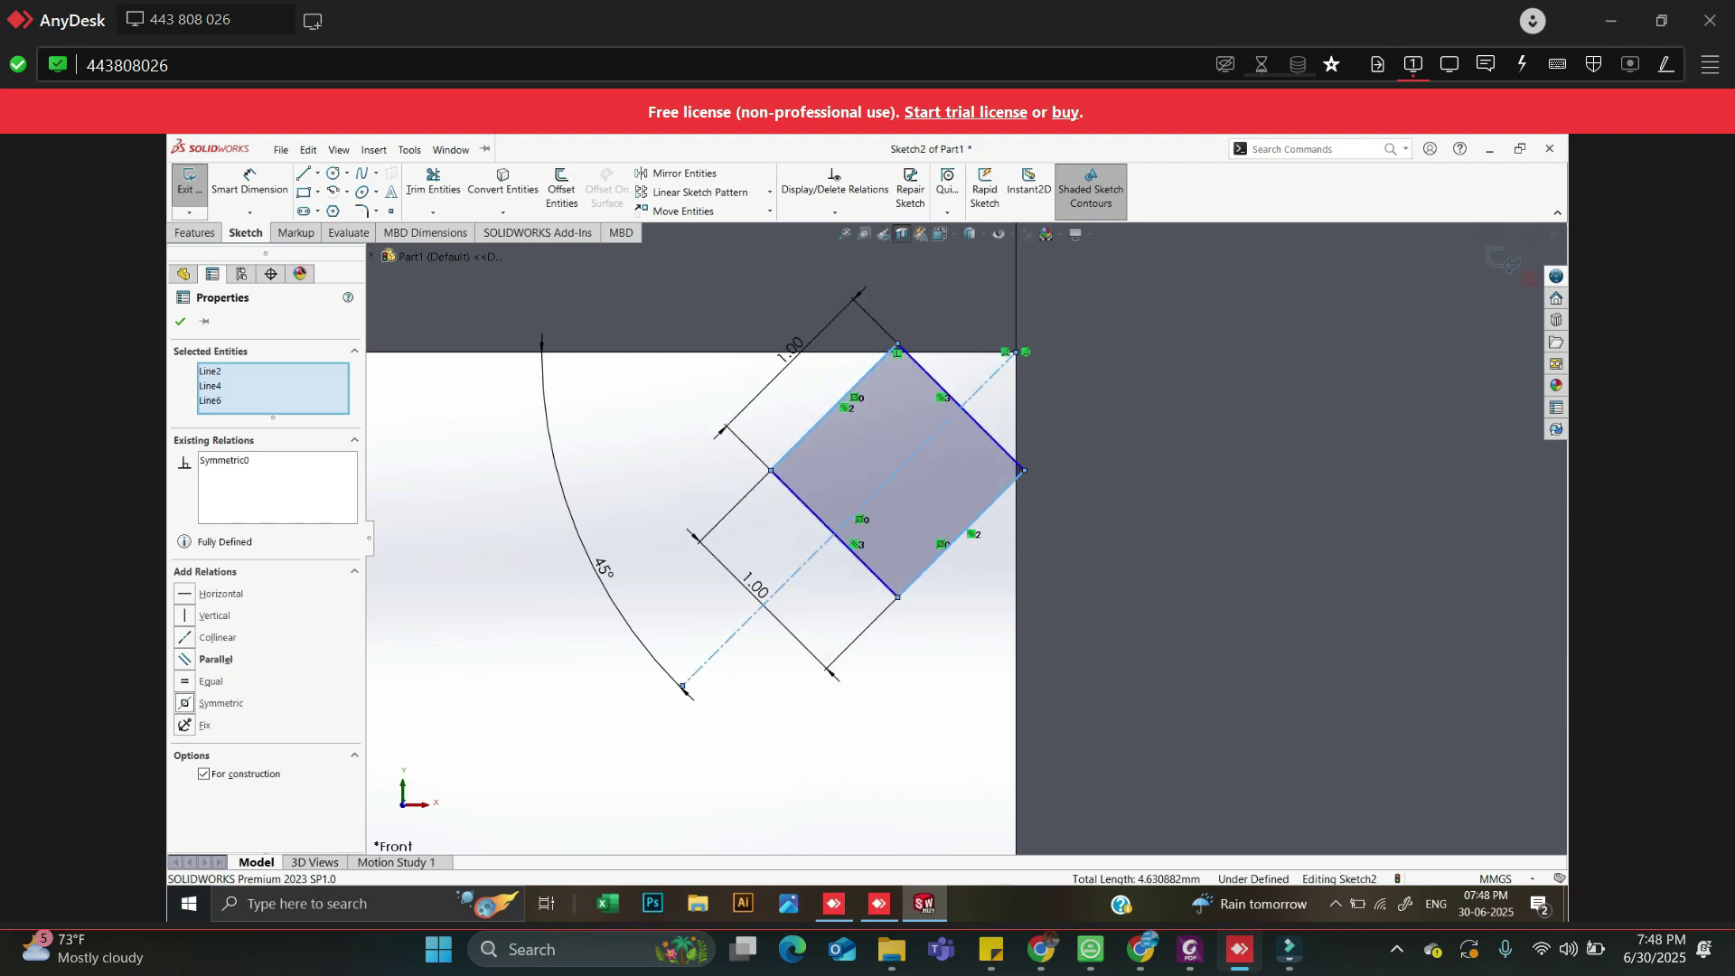
{"action": "key", "text": "Escape"}
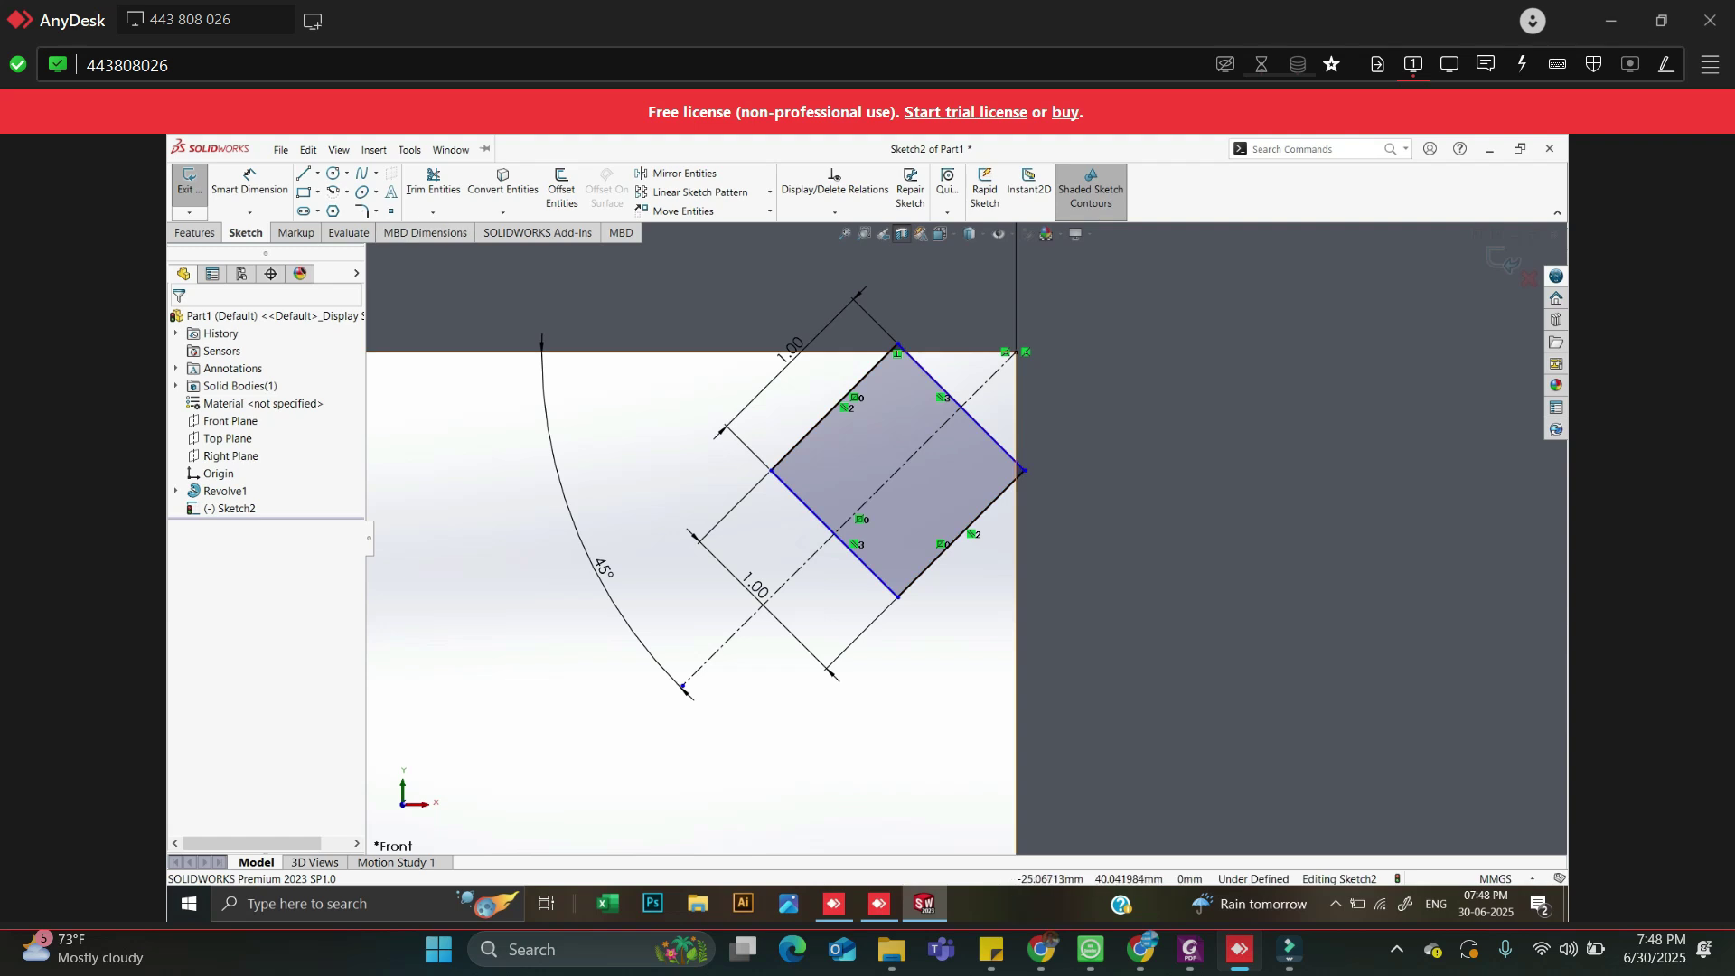
Draw two centerlines across the square, joining its upper and lower corners and its outer and inner corners
{"action": "key", "text": "l"}
{"action": "left_click", "coordinate": [318, 172]}
{"action": "left_click", "coordinate": [344, 204]}
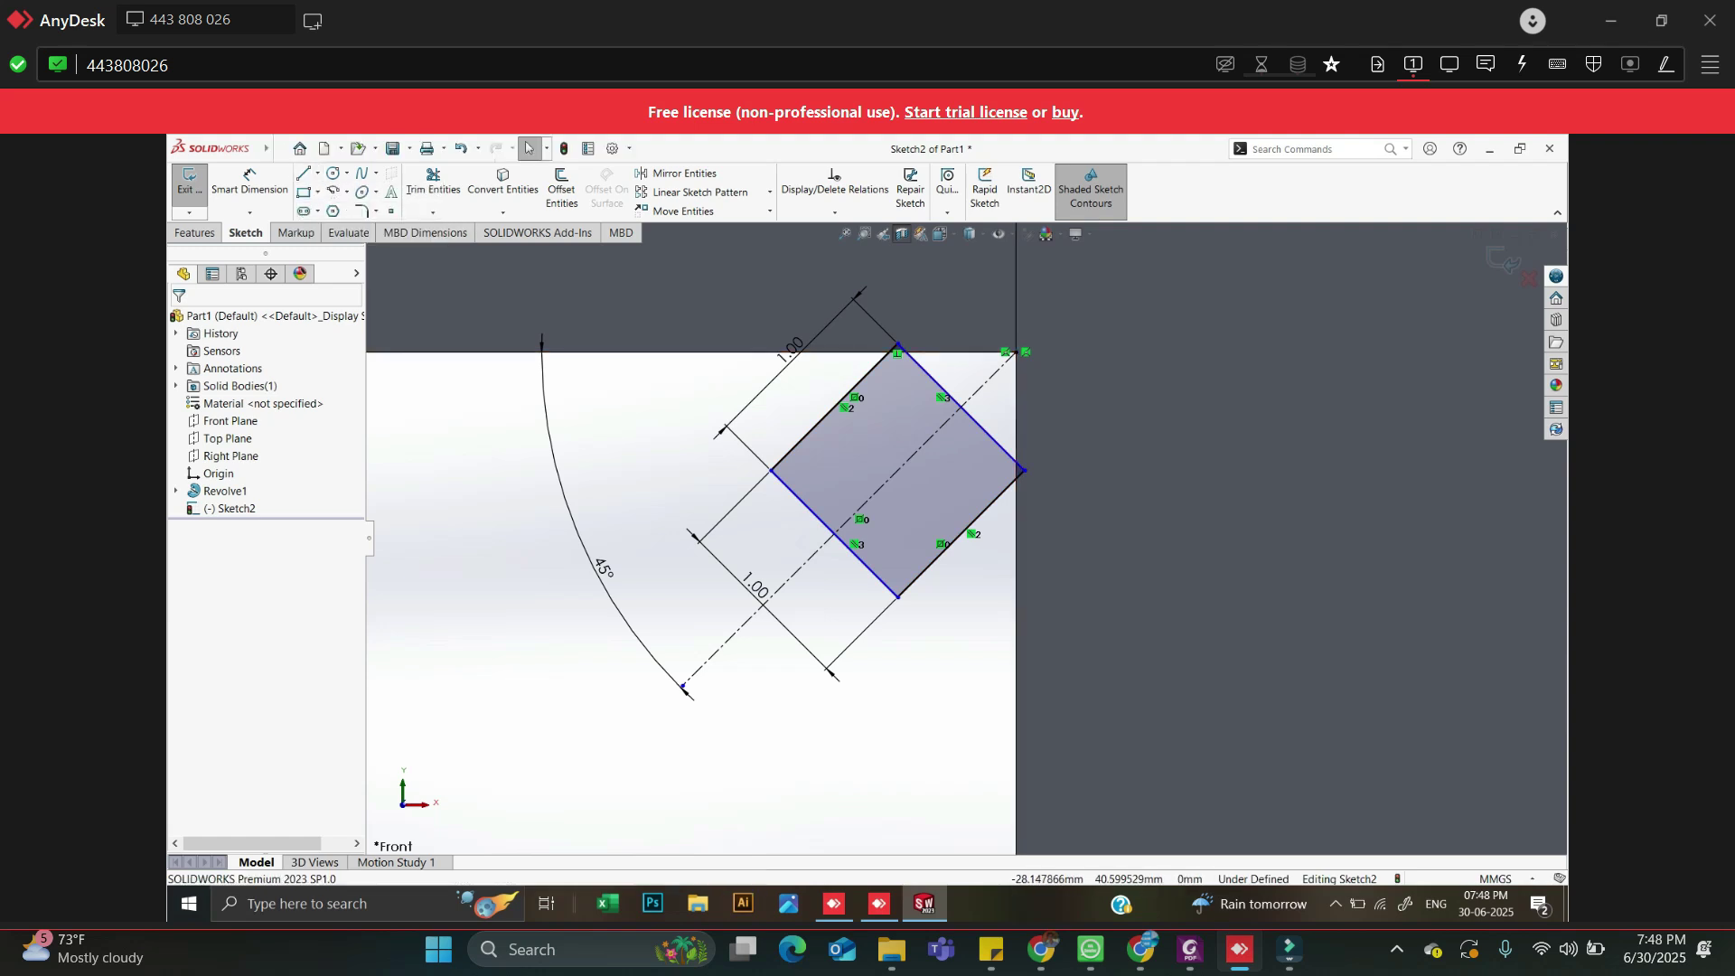
{"action": "left_click", "coordinate": [897, 349]}
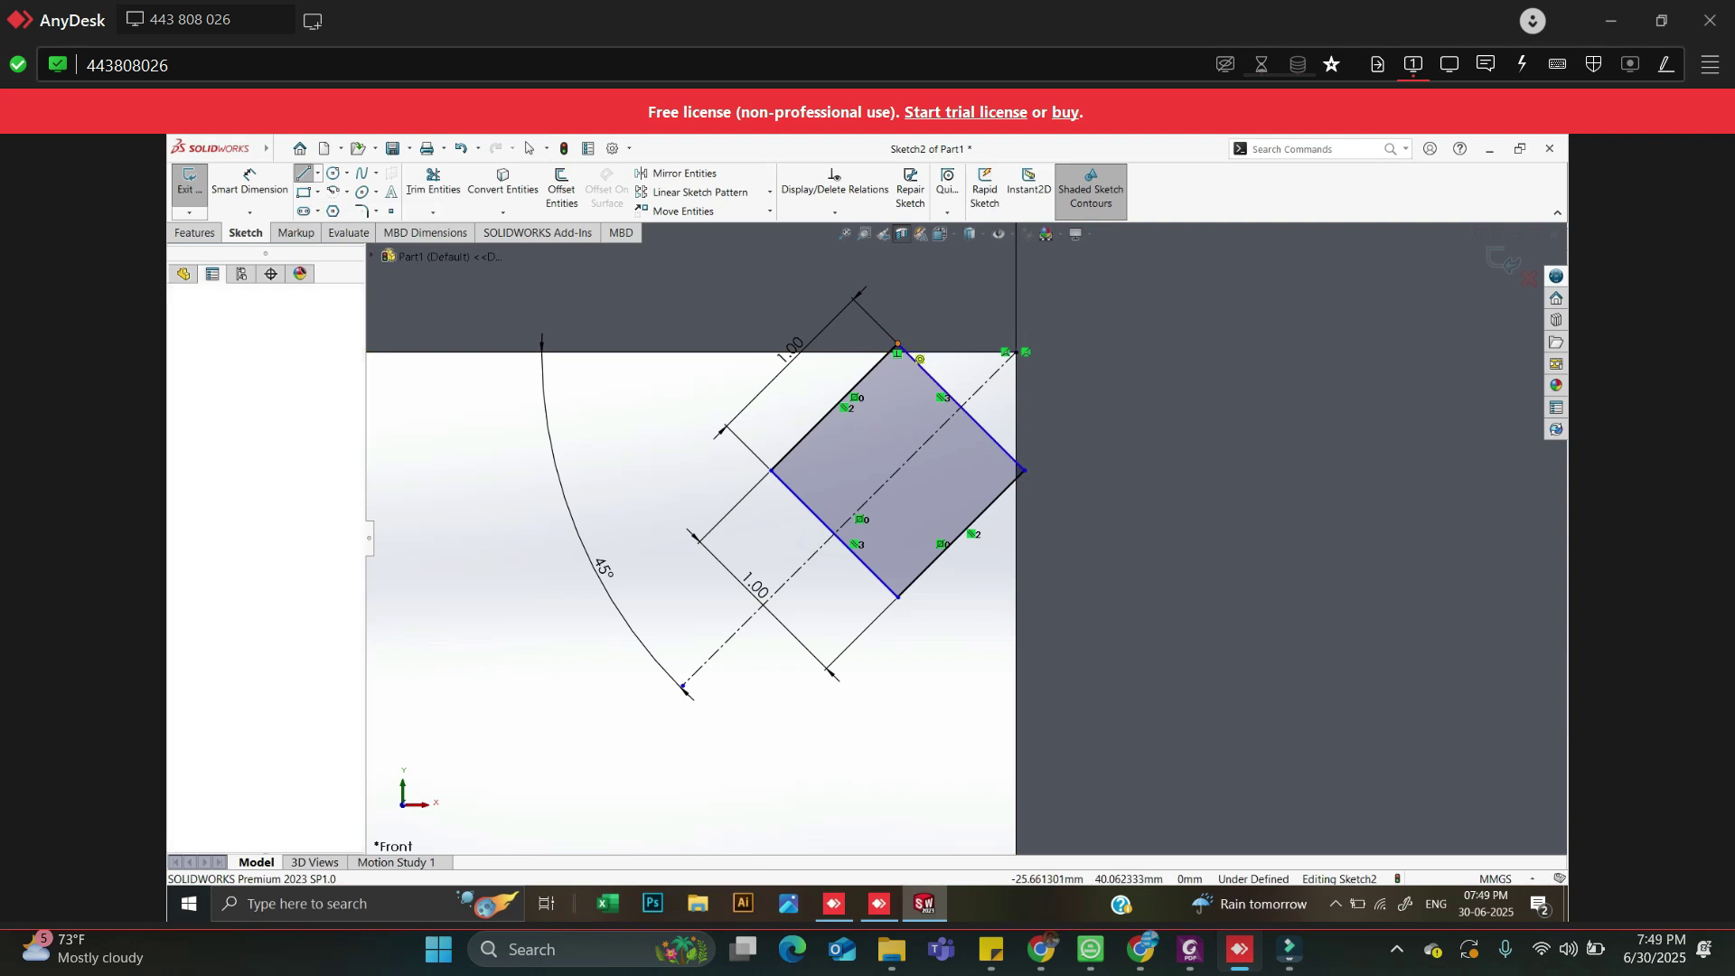
{"action": "left_click", "coordinate": [898, 597]}
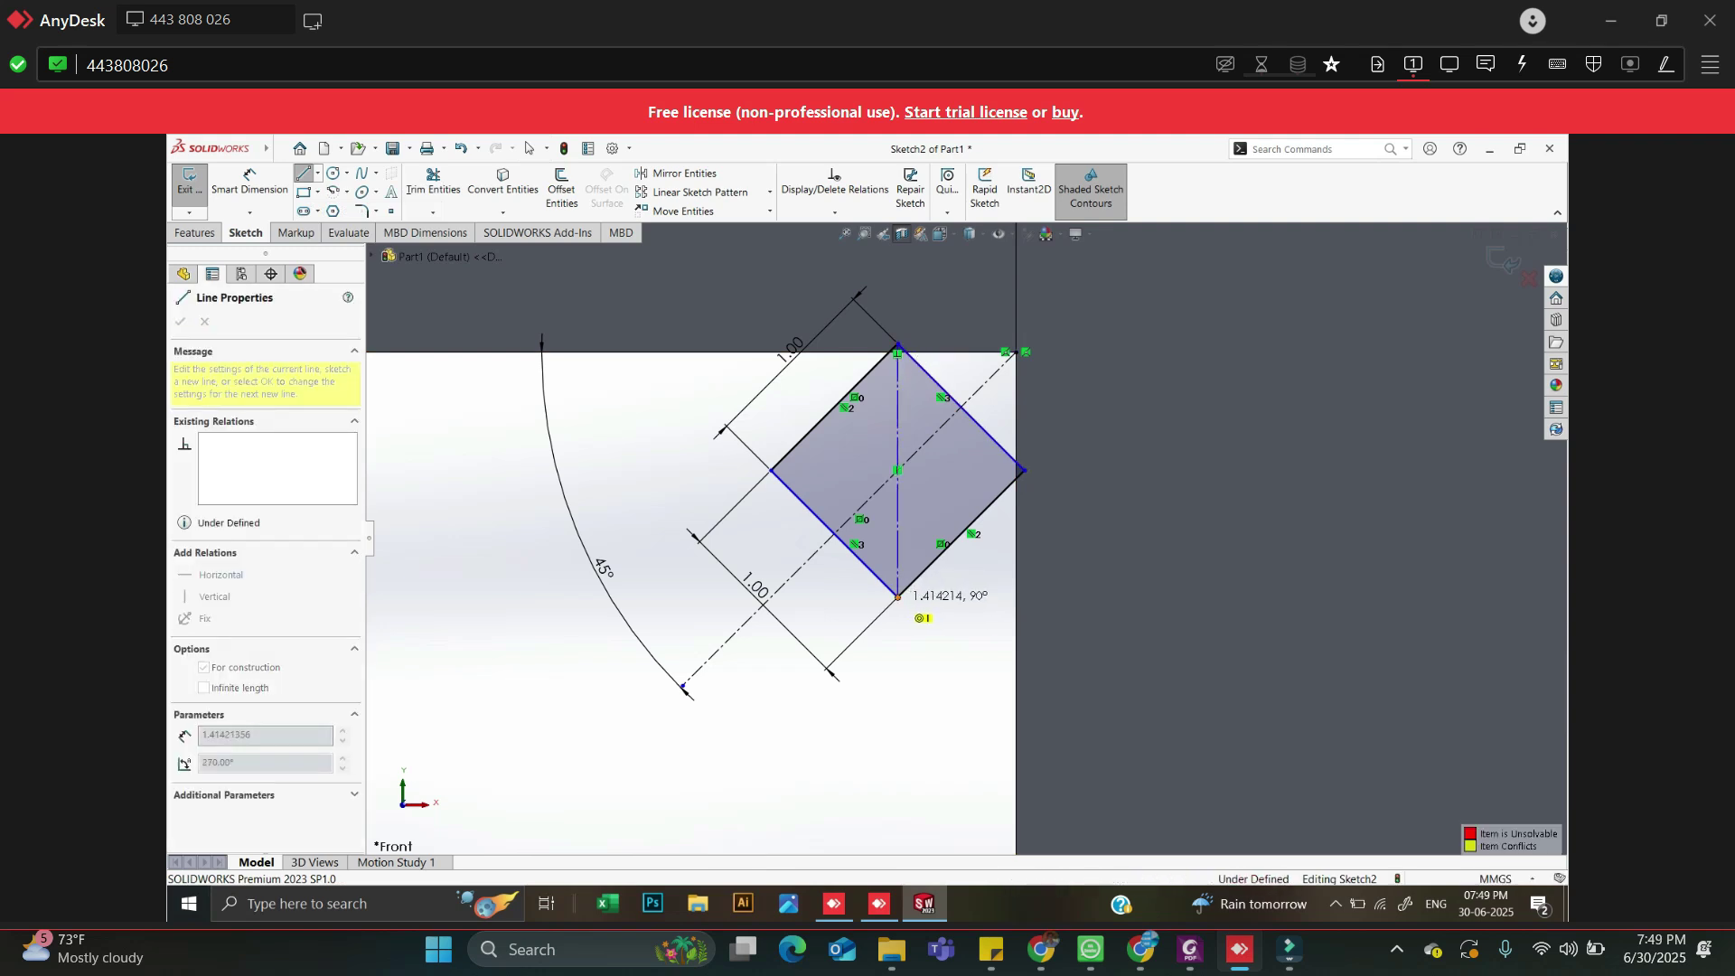
{"action": "left_click", "coordinate": [1024, 470]}
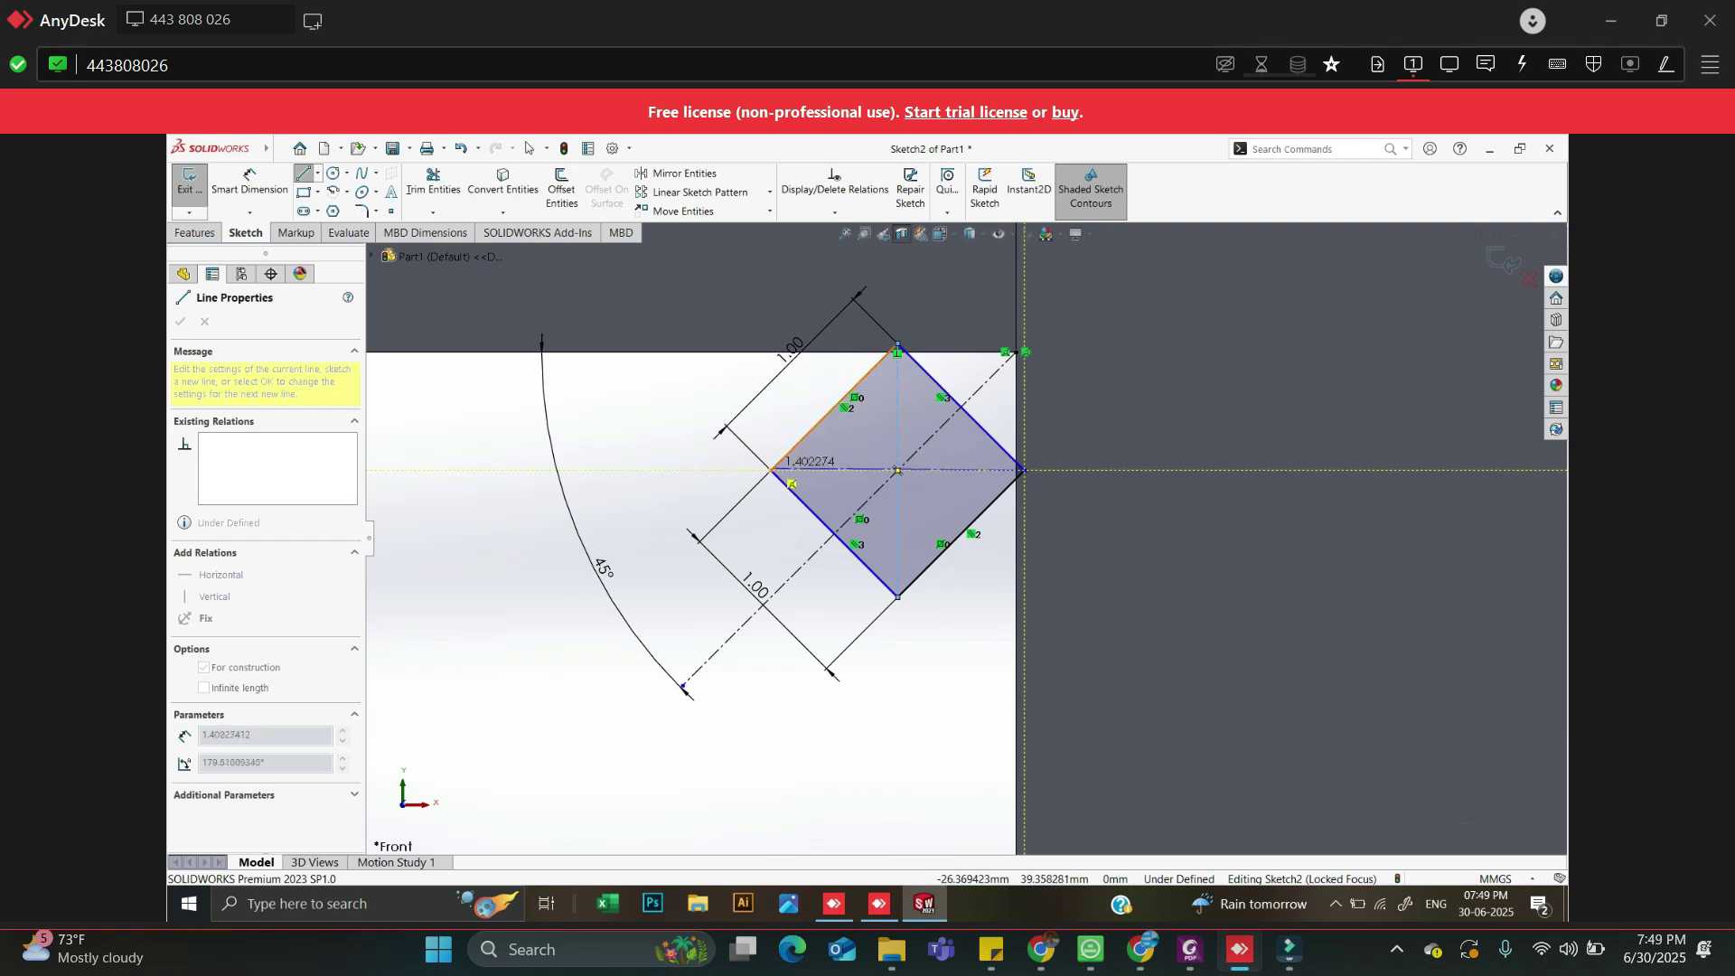
{"action": "left_click", "coordinate": [772, 470]}
{"action": "key", "text": "Escape"}
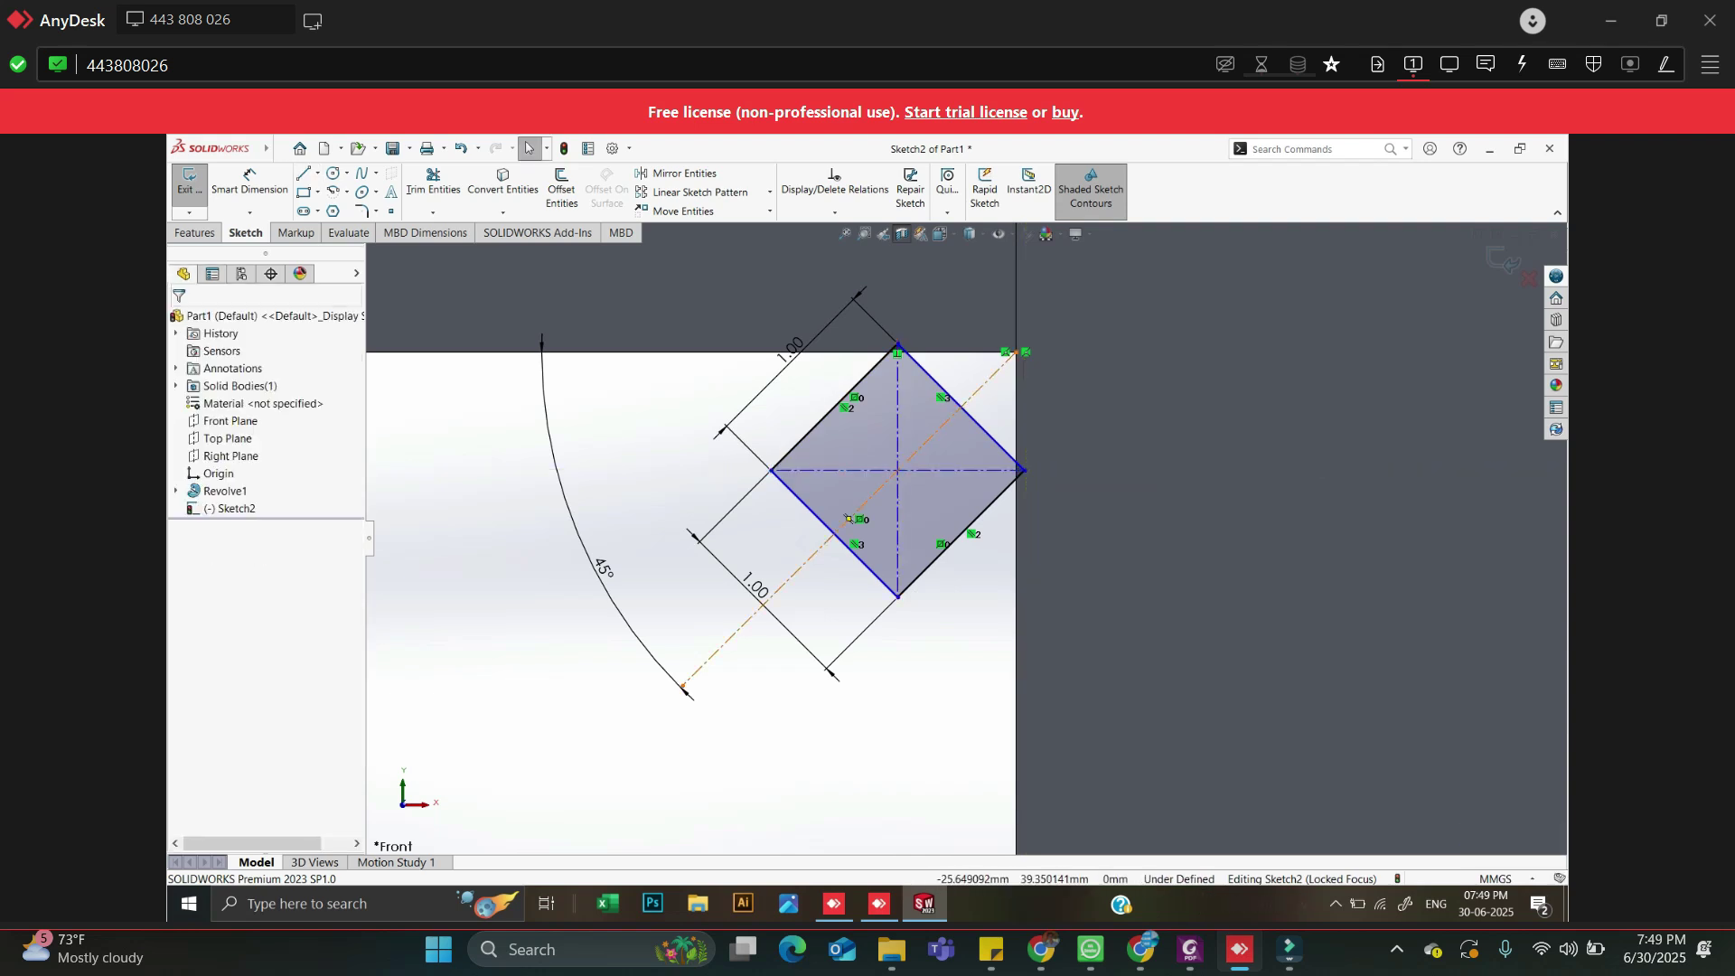
Place a sketch point at the square's center and make it coincident with the diagonal centerline's upper endpoint at the corner beneath the flange
{"action": "left_click", "coordinate": [390, 211]}
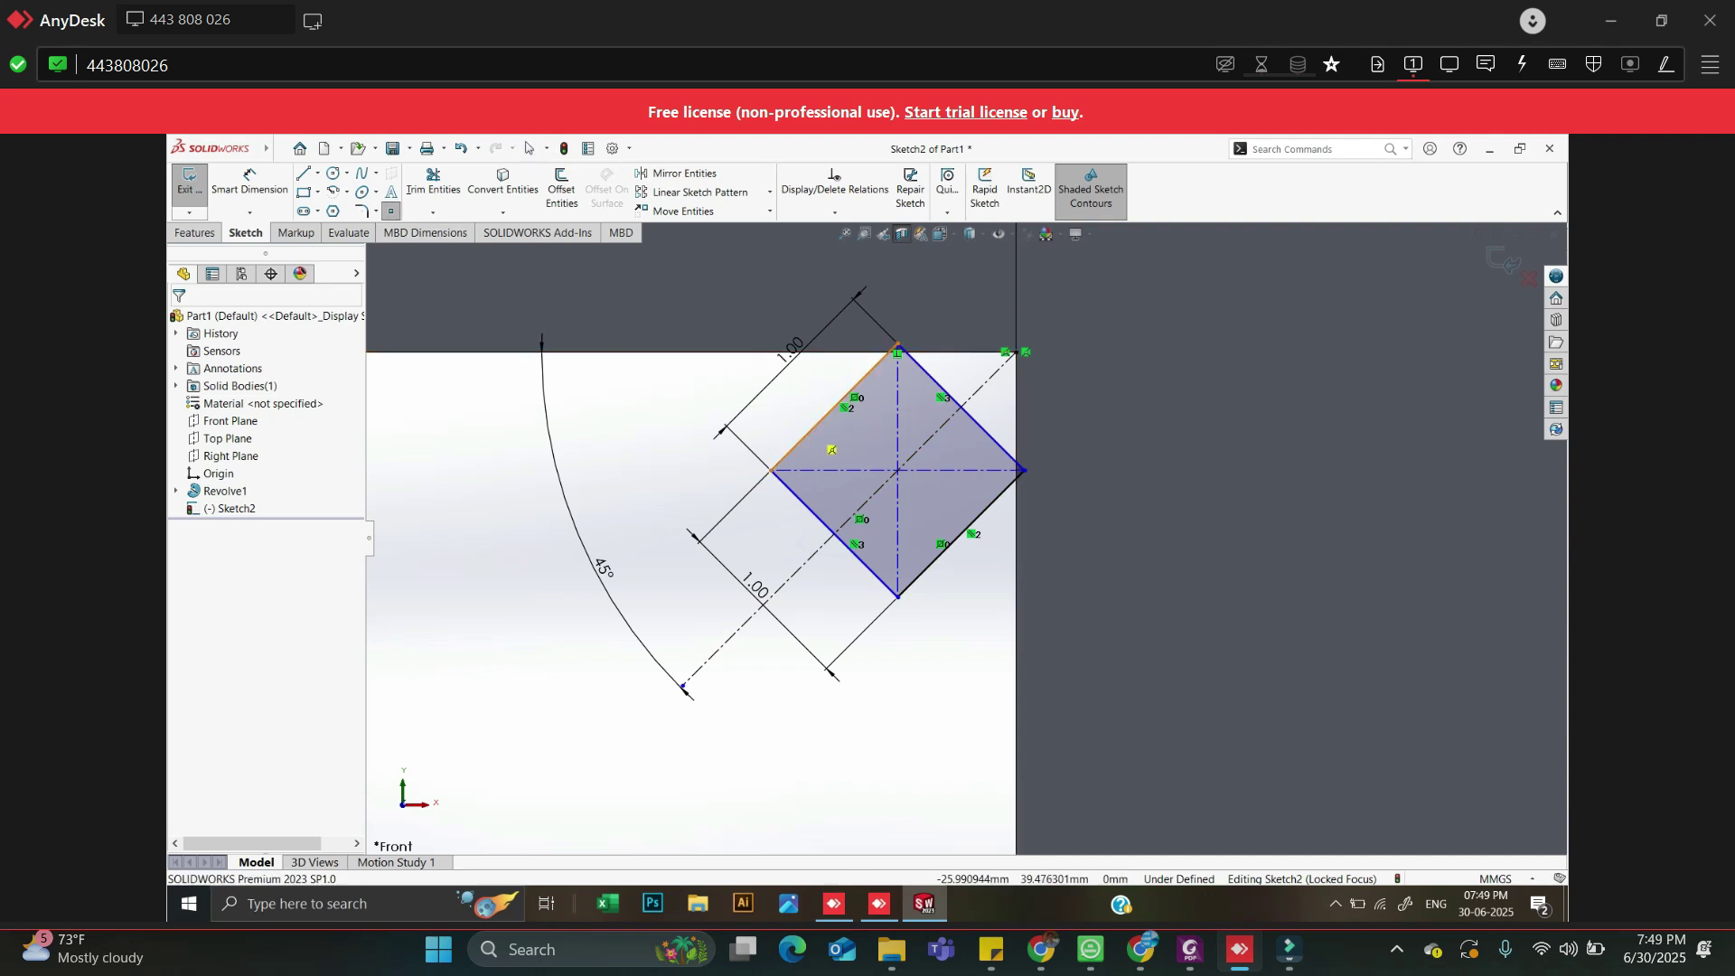
{"action": "left_click", "coordinate": [897, 470]}
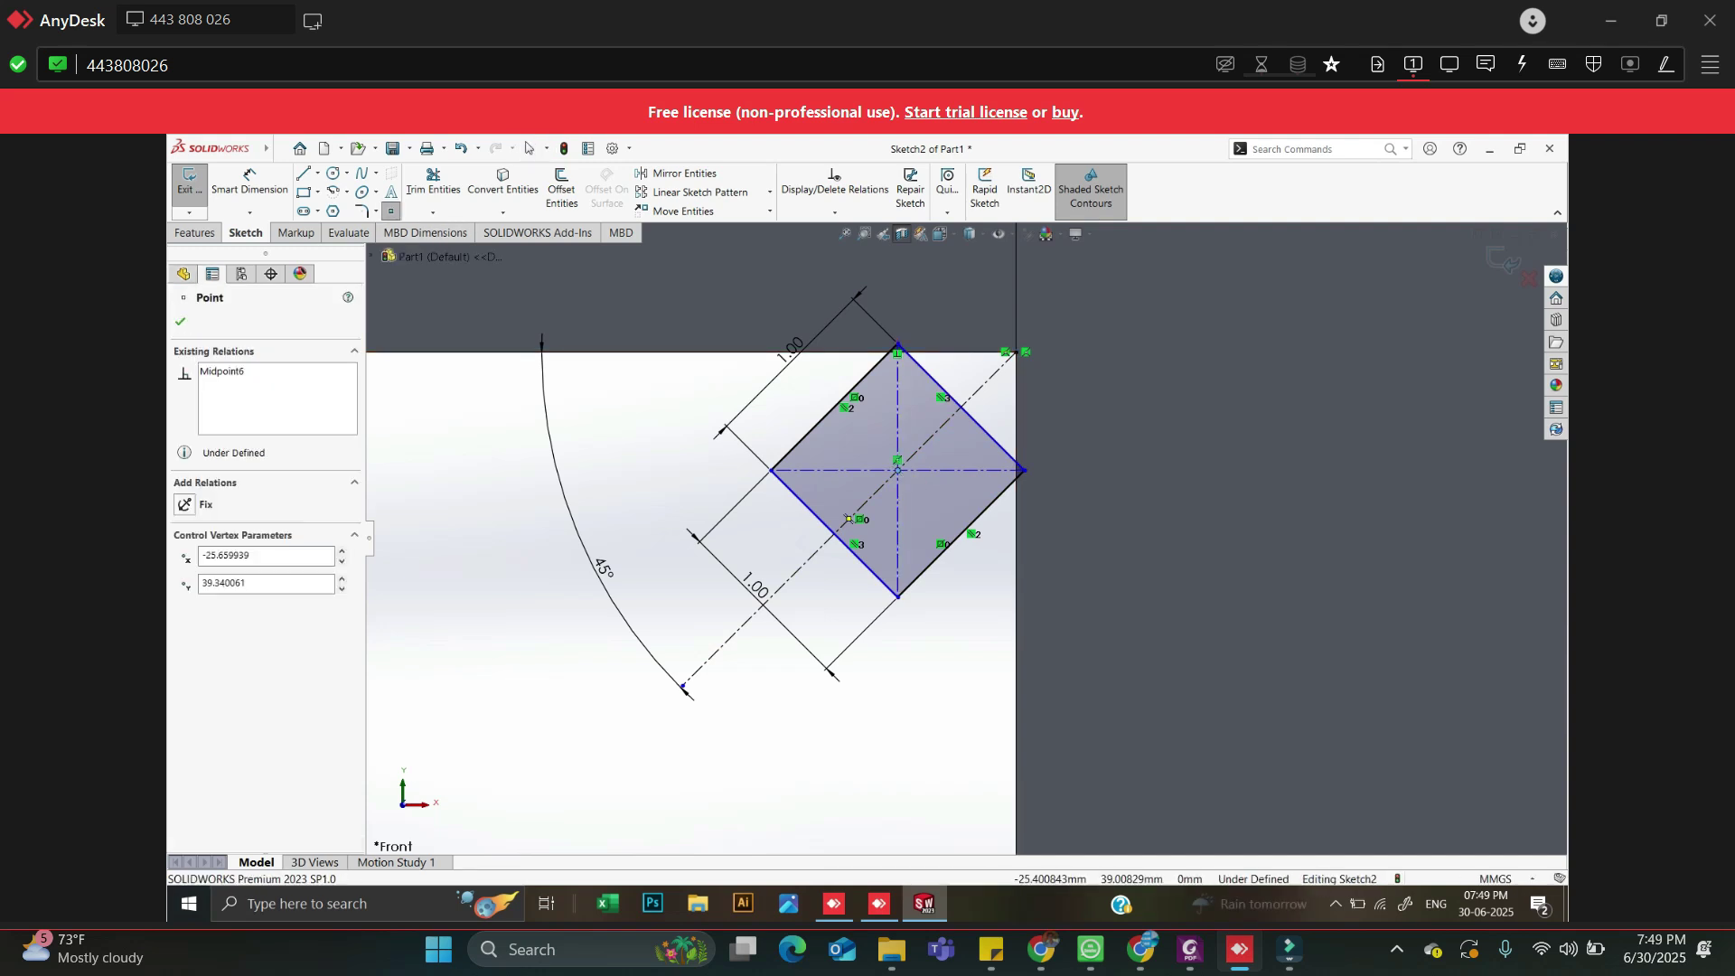
{"action": "key", "text": "Escape"}
{"action": "left_click", "coordinate": [897, 470]}
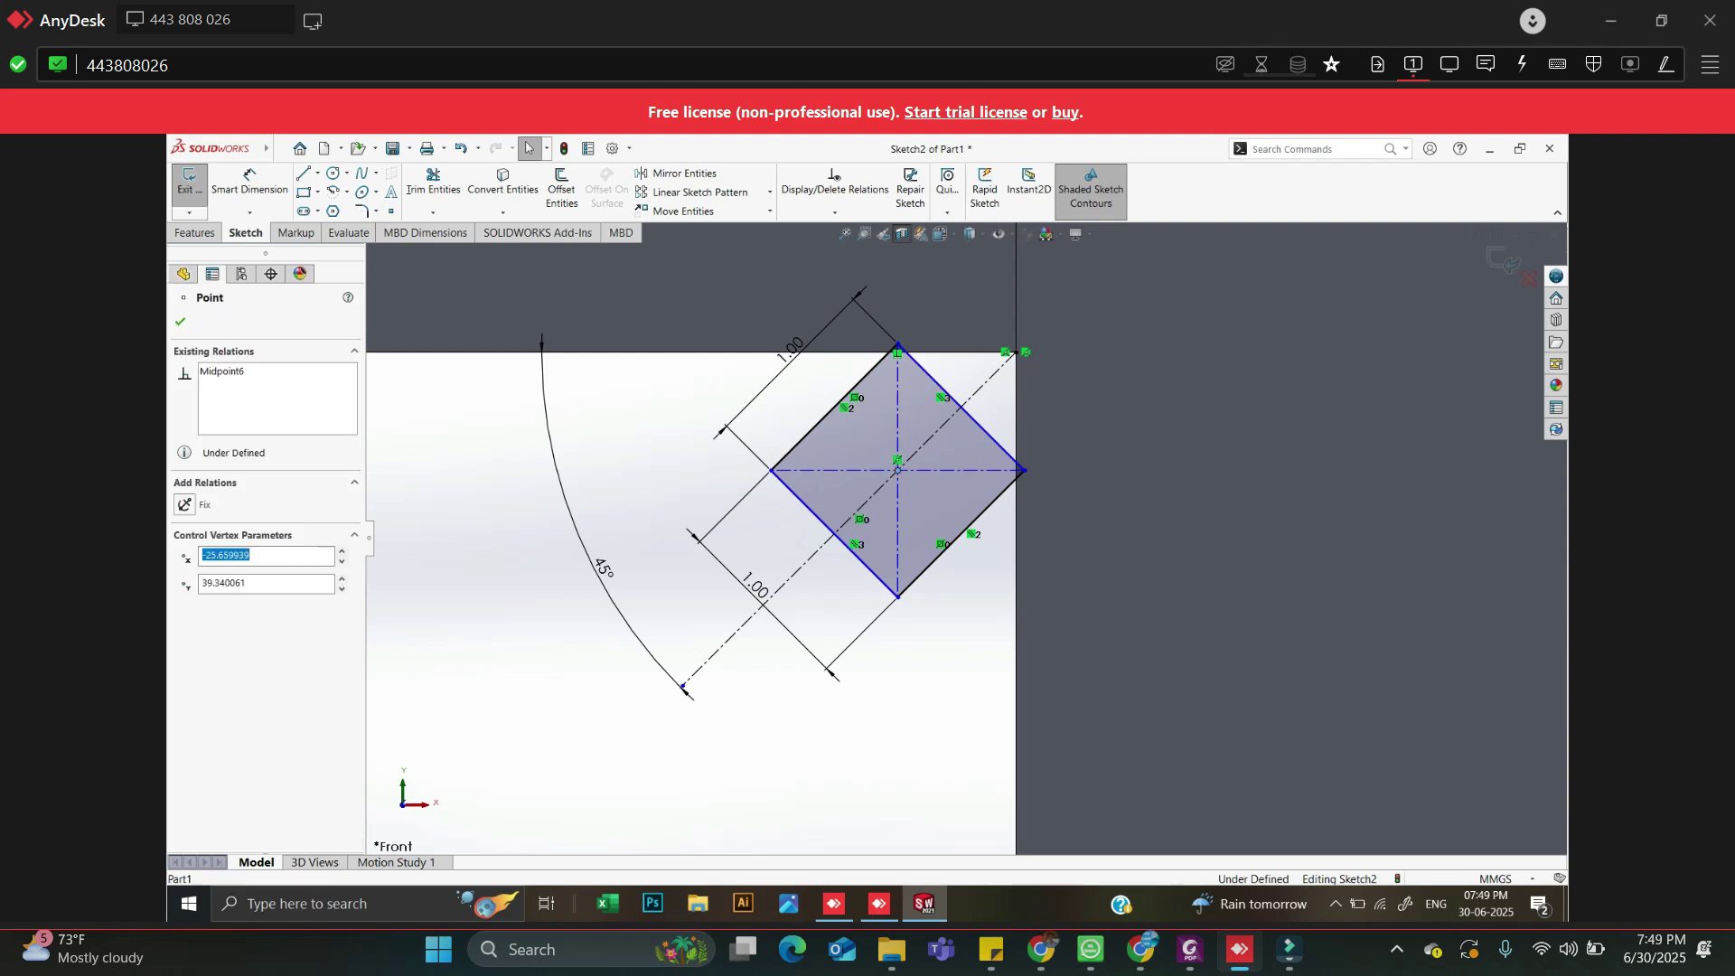
{"action": "left_click", "coordinate": [1016, 351], "text": "ctrl"}
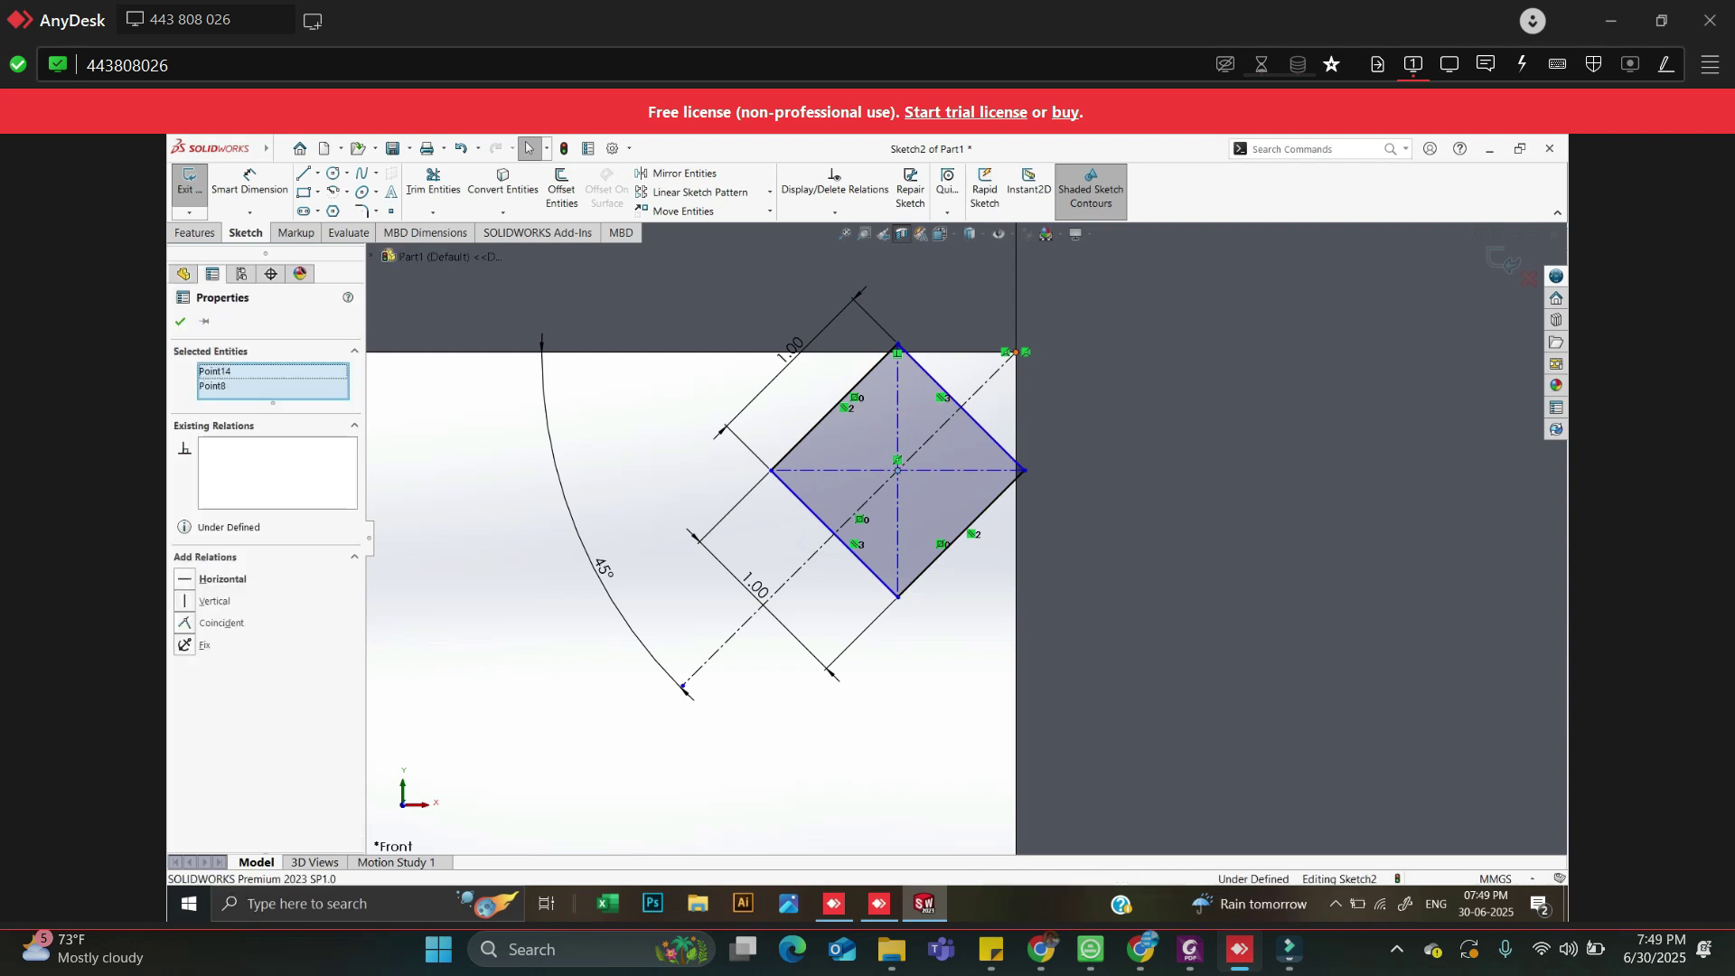
{"action": "left_click", "coordinate": [216, 622]}
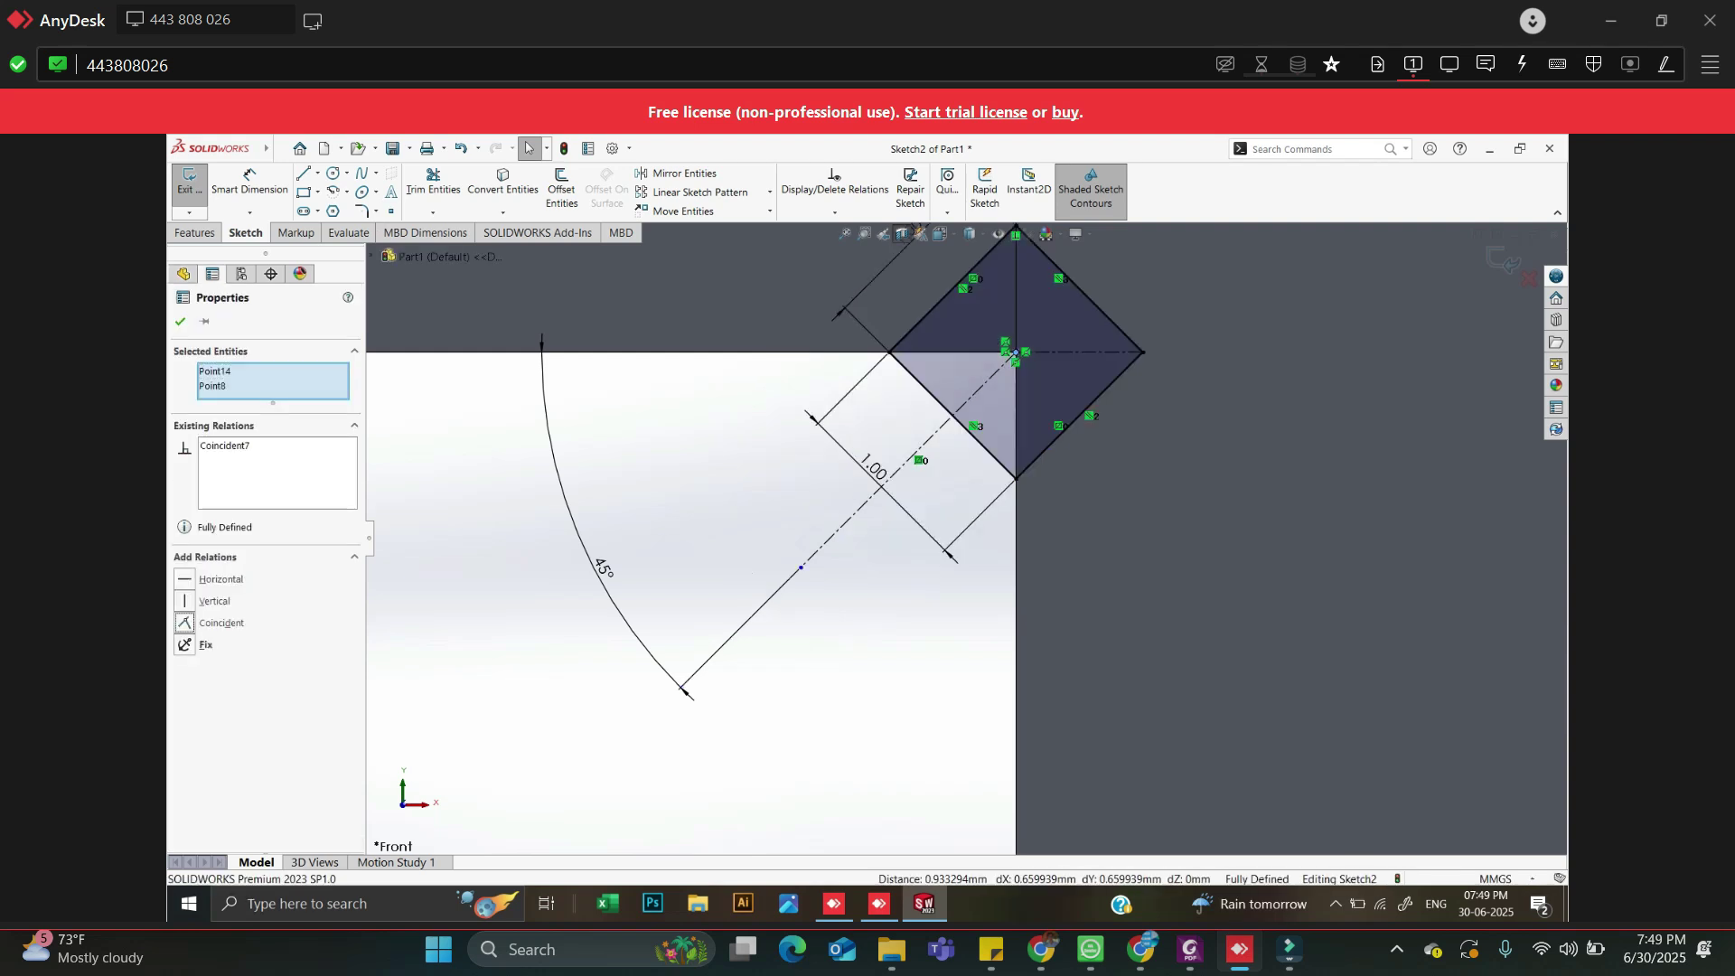
{"action": "key", "text": "Escape"}
{"action": "scroll", "coordinate": [964, 538], "scroll_direction": "up", "scroll_amount": 2}
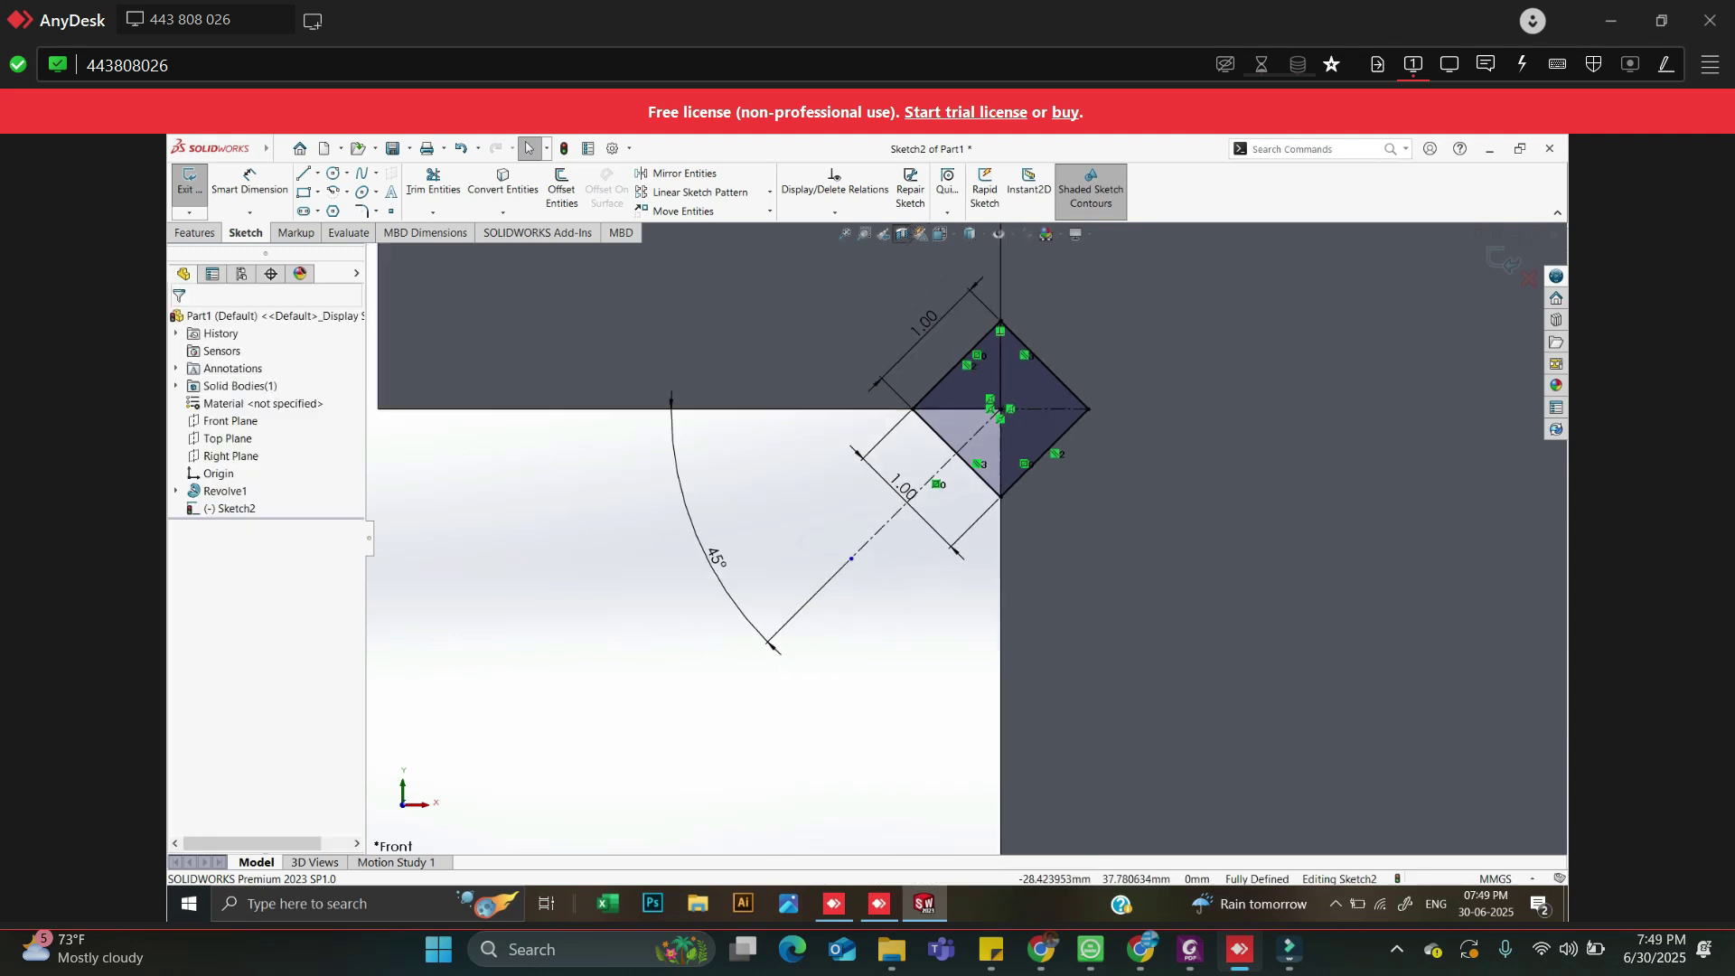
Compare the square with detail D in the PDF drawing, and in SOLIDWORKS revolve-cut it 360° about the vertical centerline
{"action": "key", "text": "alt+Tab"}
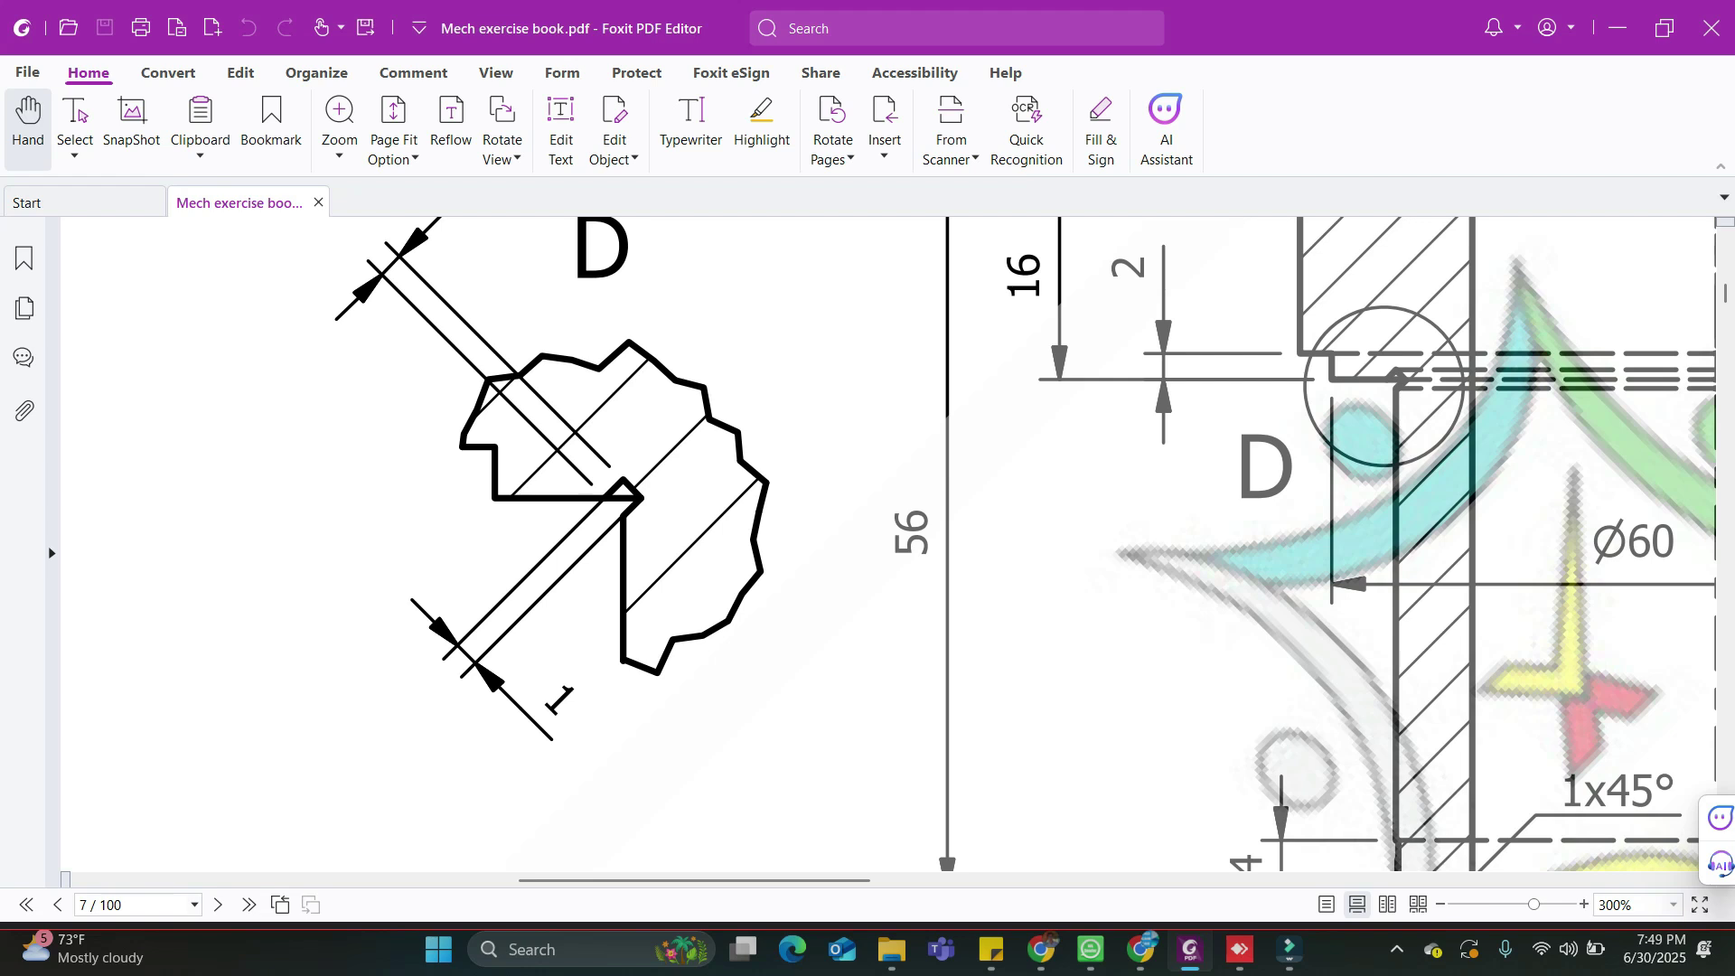
{"action": "key", "text": "alt+Tab"}
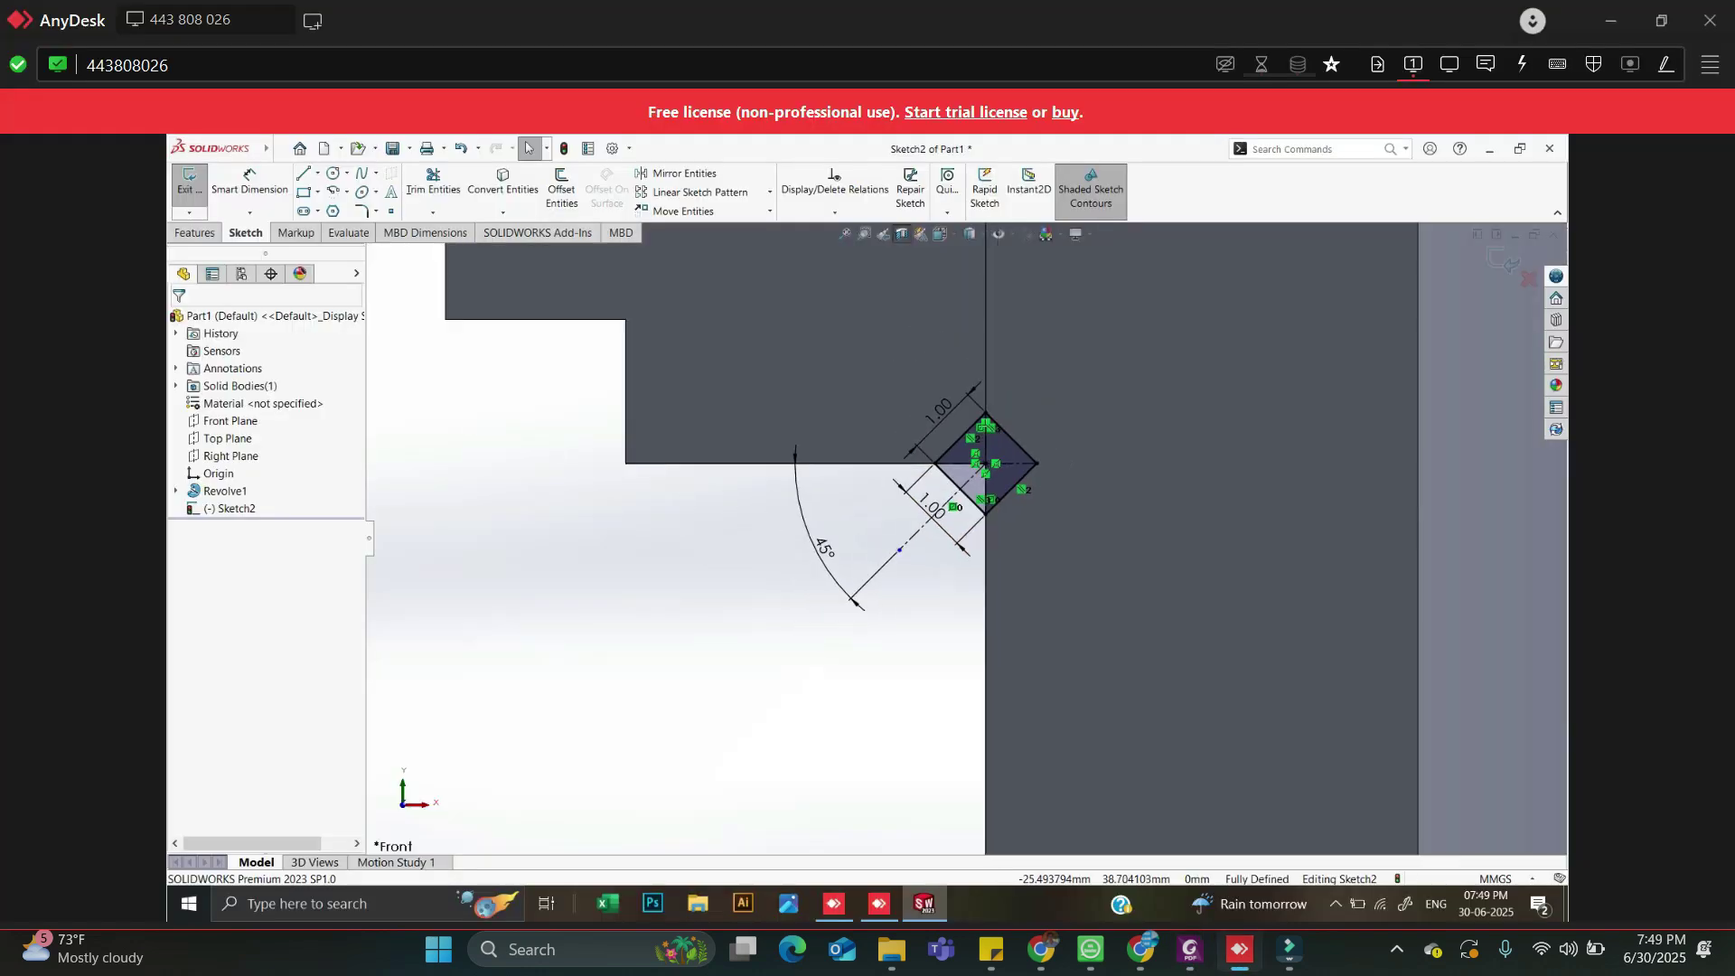
{"action": "scroll", "coordinate": [981, 470], "scroll_direction": "up", "scroll_amount": 10}
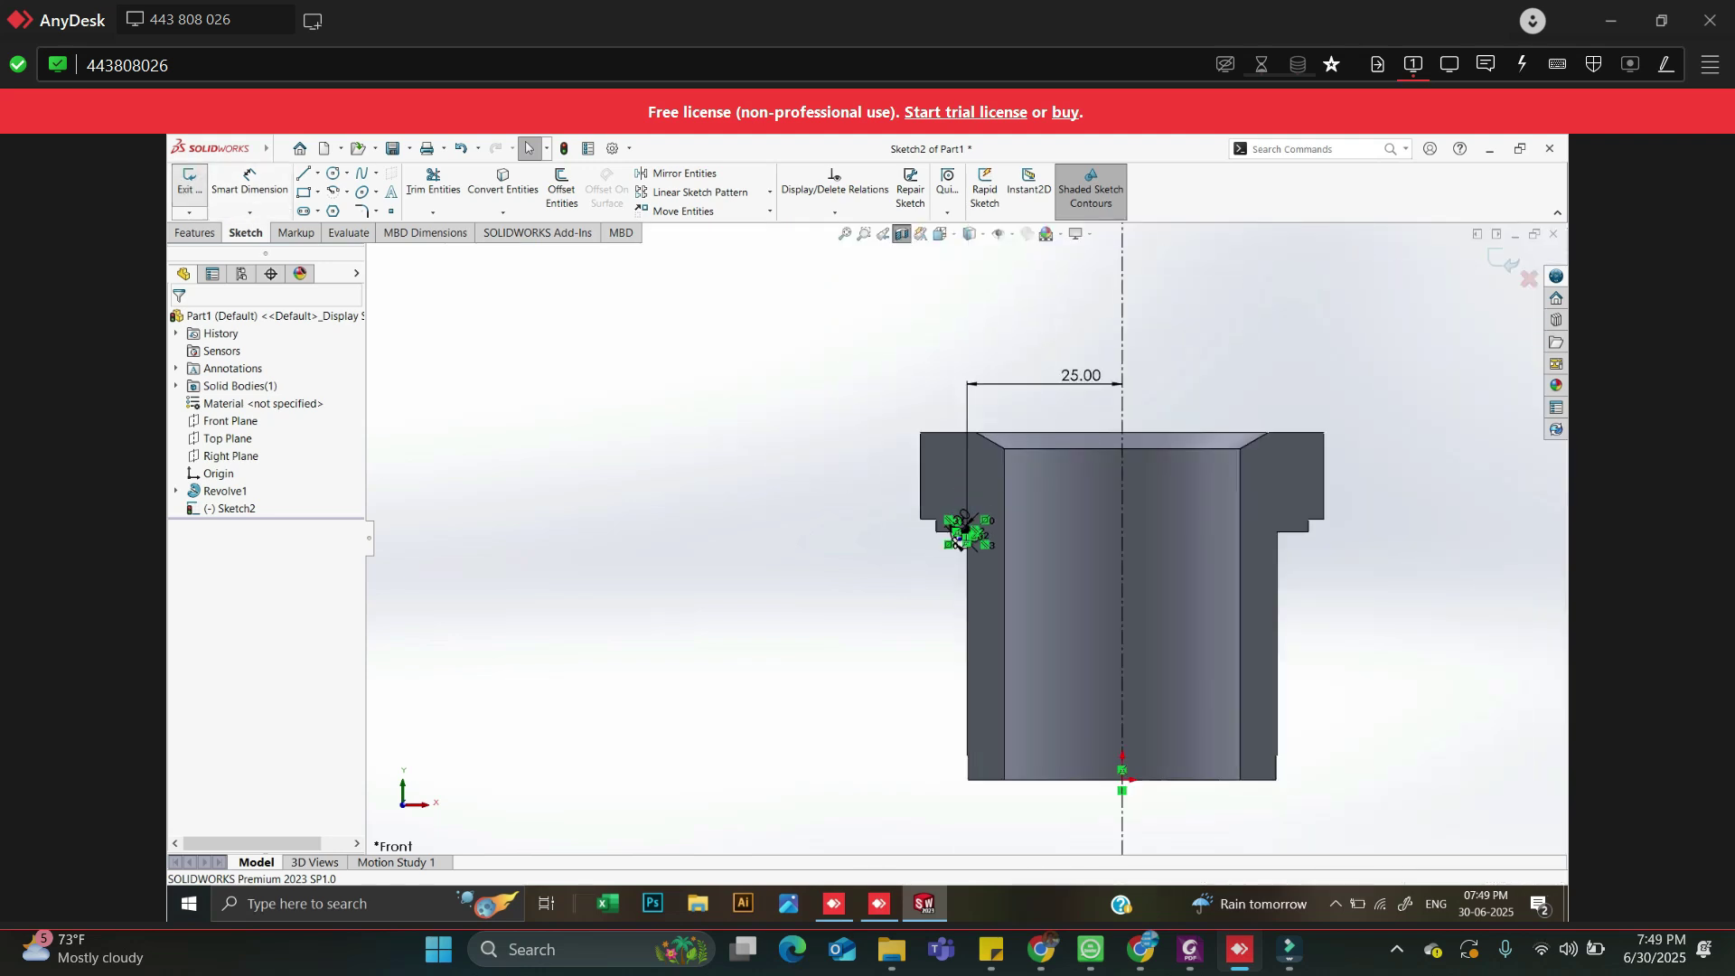
{"action": "key", "text": "ctrl+b"}
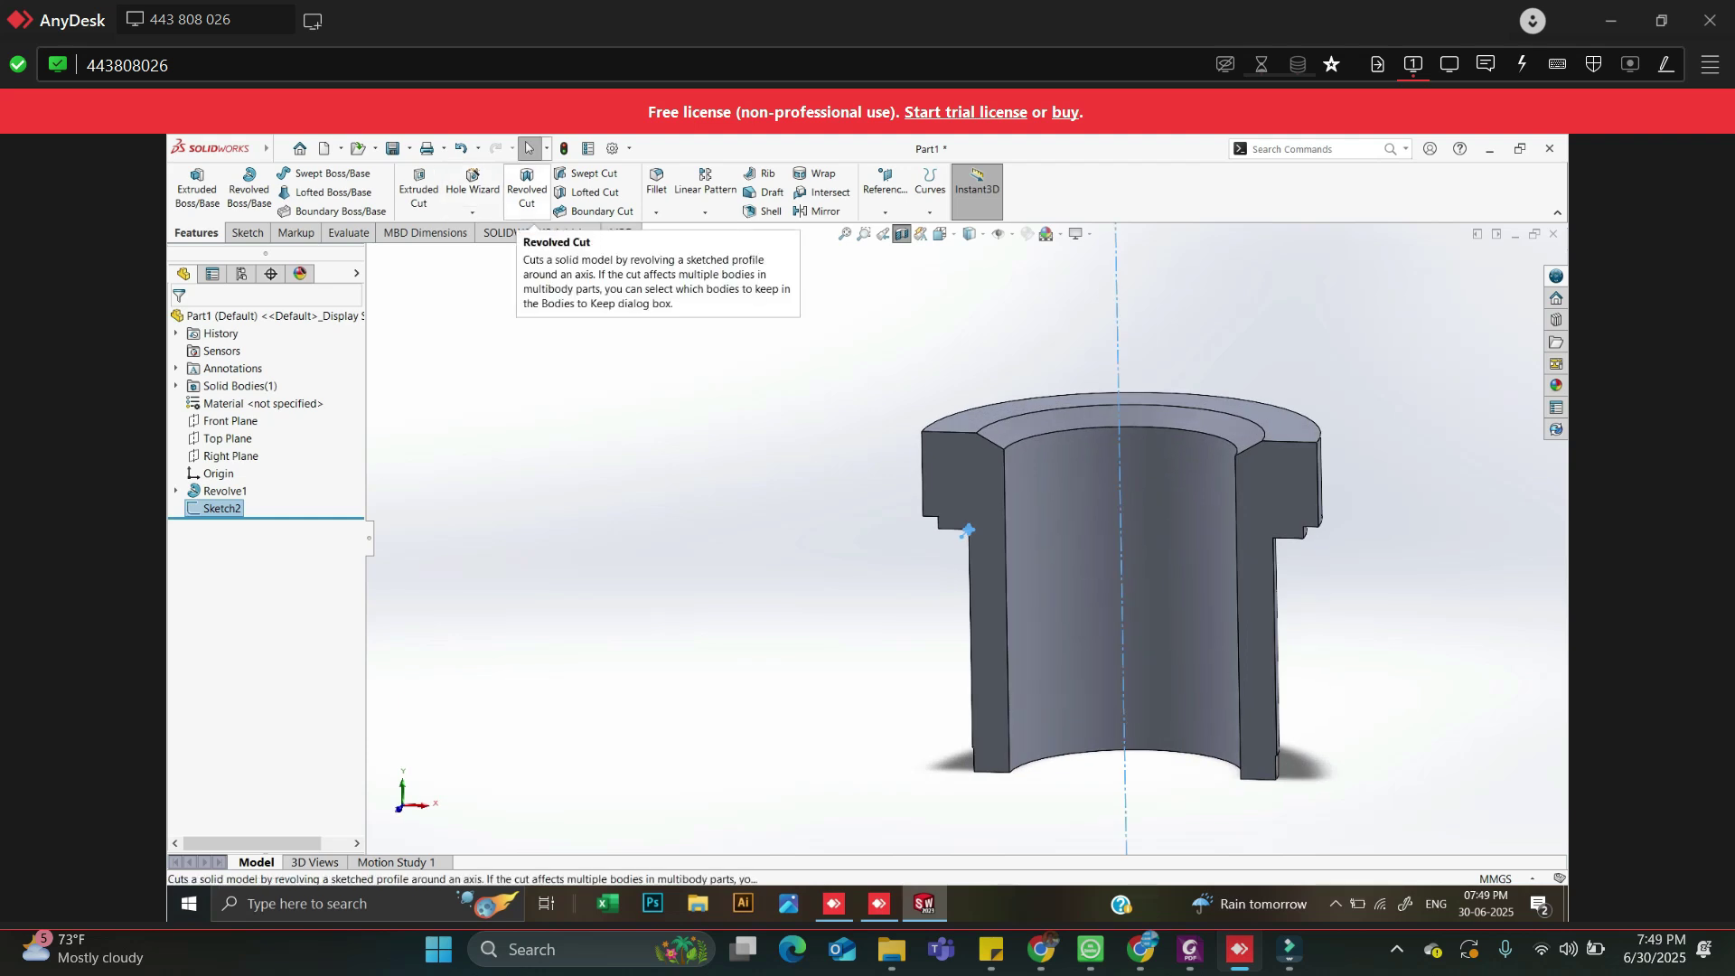
{"action": "left_click", "coordinate": [527, 191]}
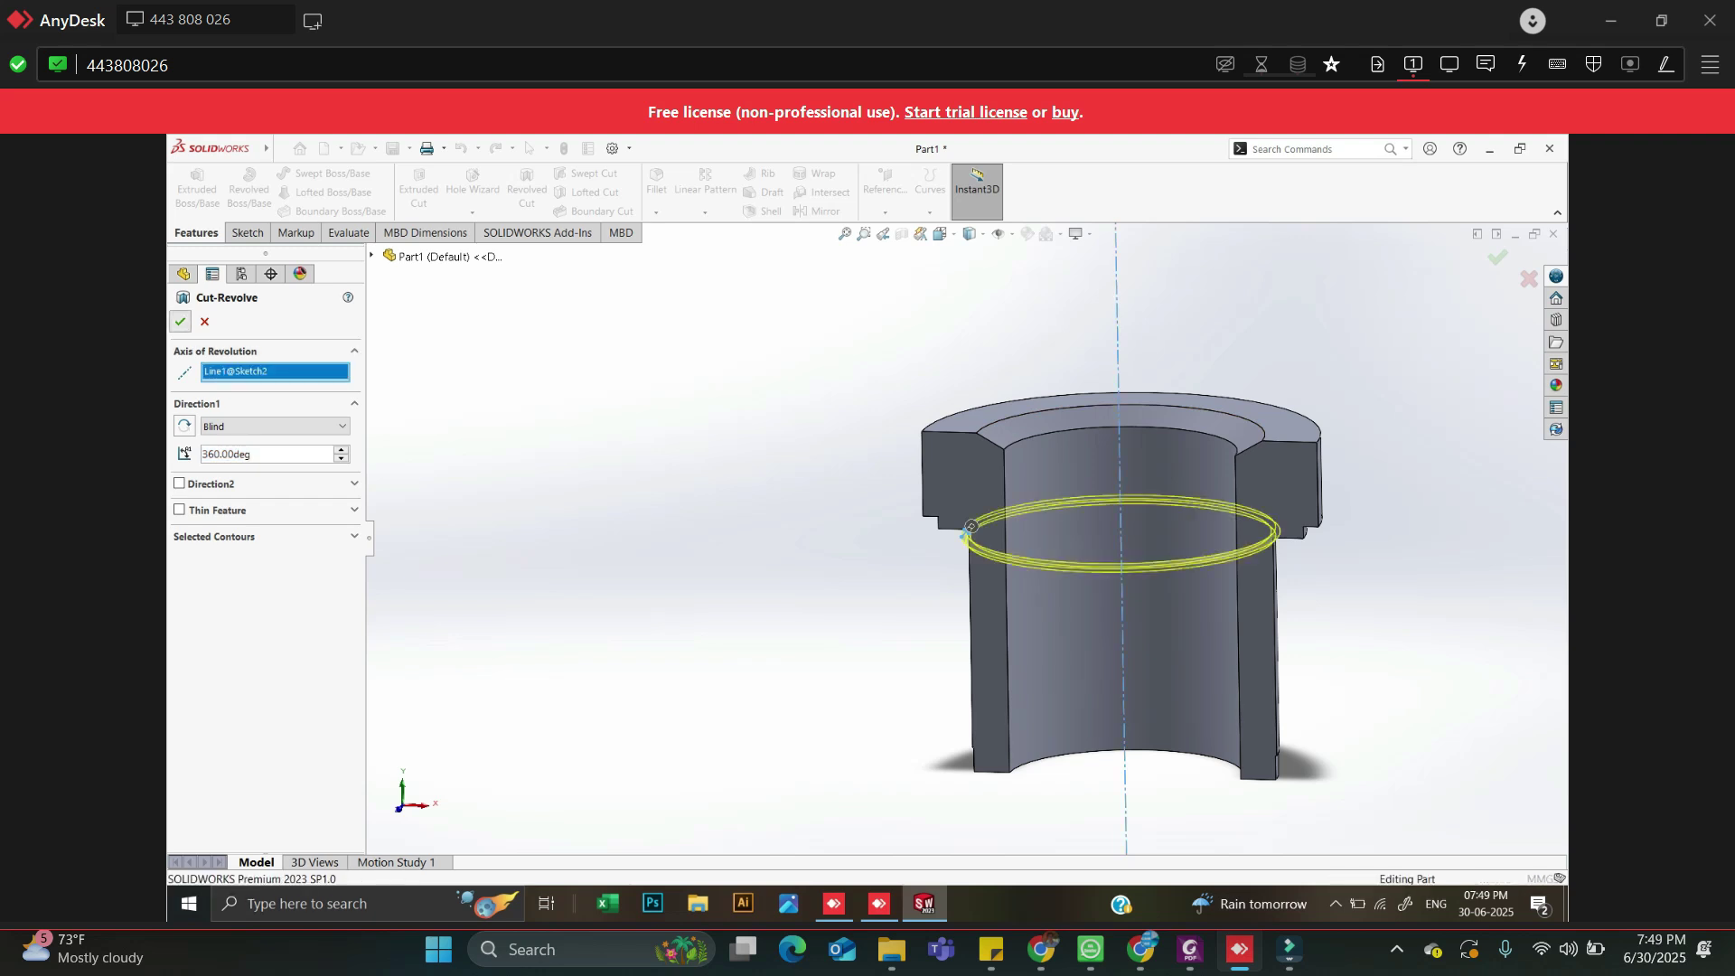
{"action": "key", "text": "Return"}
Inspect the undercut beneath the flange up close, and turn off the section view to show the whole bushing
{"action": "scroll", "coordinate": [929, 520], "scroll_direction": "down", "scroll_amount": 8}
{"action": "scroll", "coordinate": [929, 520], "scroll_direction": "down", "scroll_amount": 5}
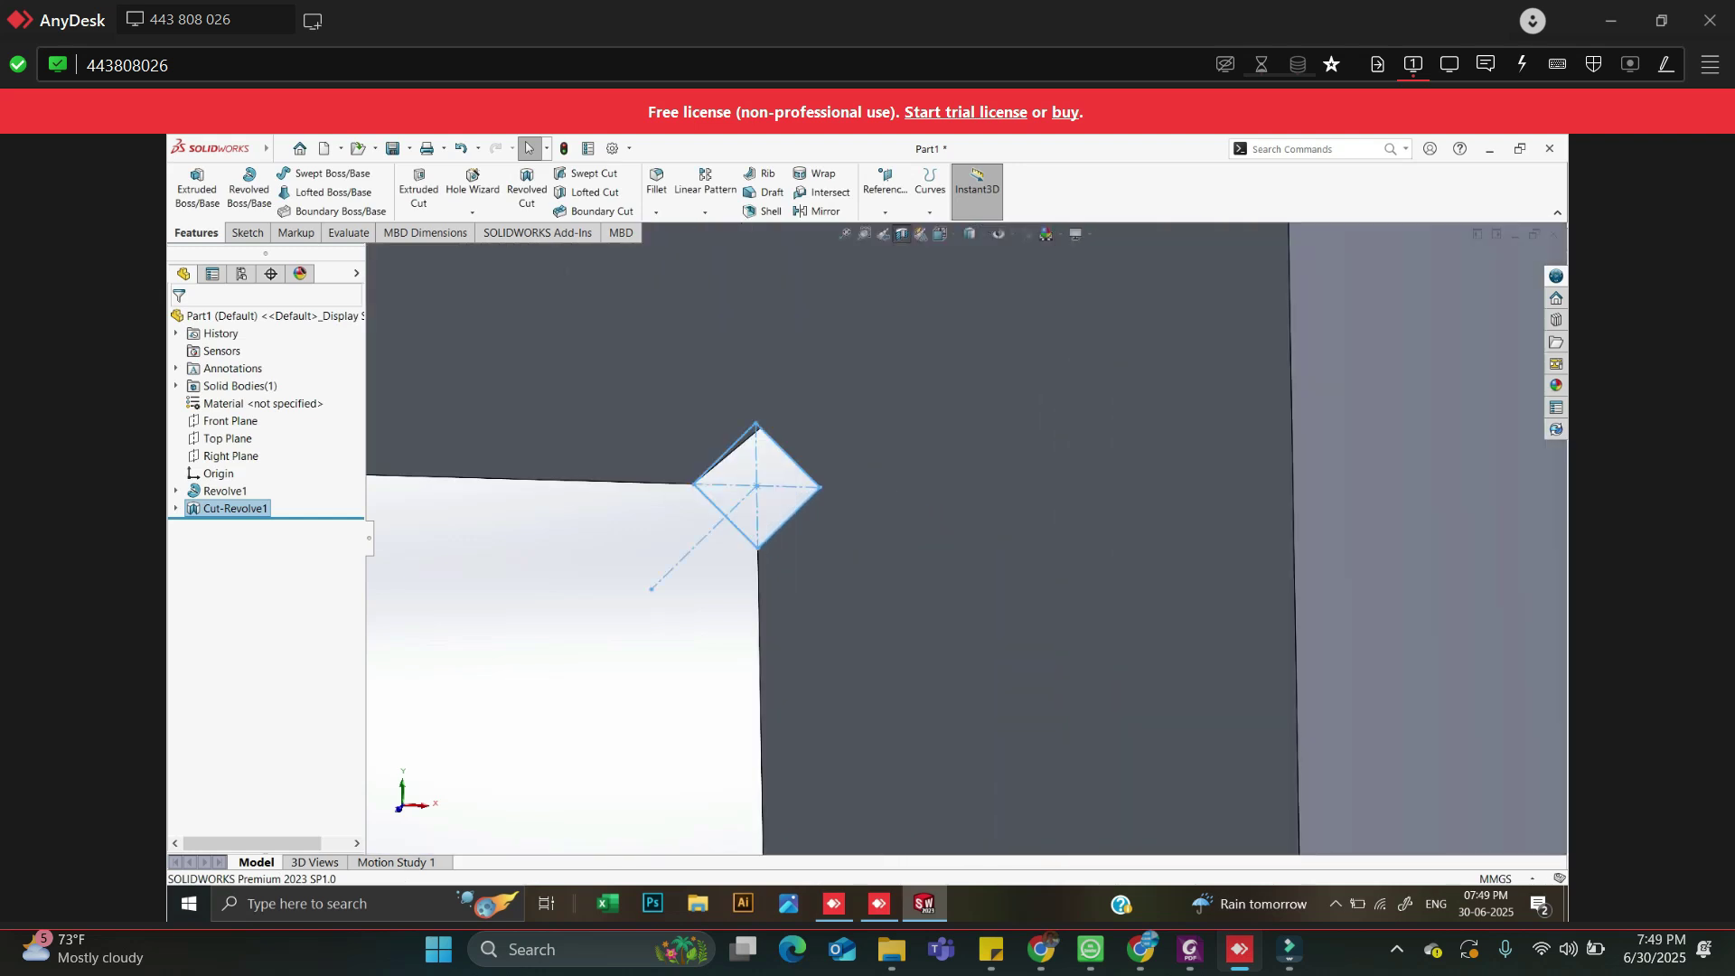
{"action": "middle_click_drag", "start_coordinate": [929, 519], "coordinate": [777, 691]}
{"action": "scroll", "coordinate": [777, 690], "scroll_direction": "up", "scroll_amount": 10}
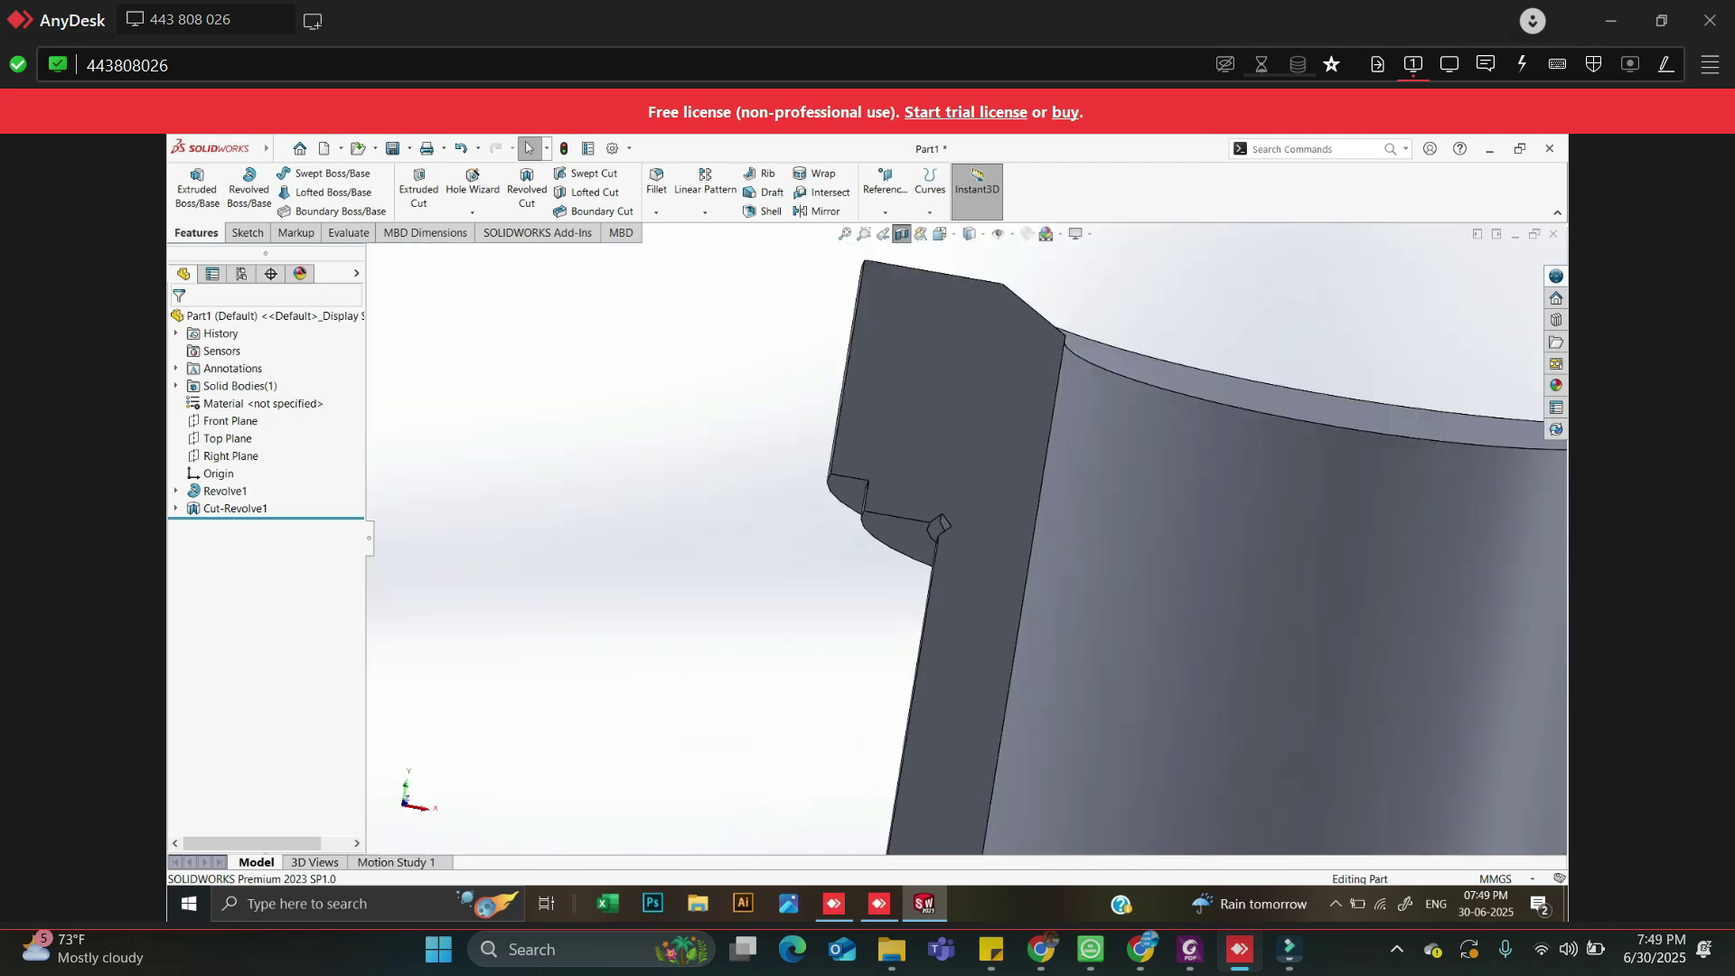
{"action": "left_click", "coordinate": [901, 233]}
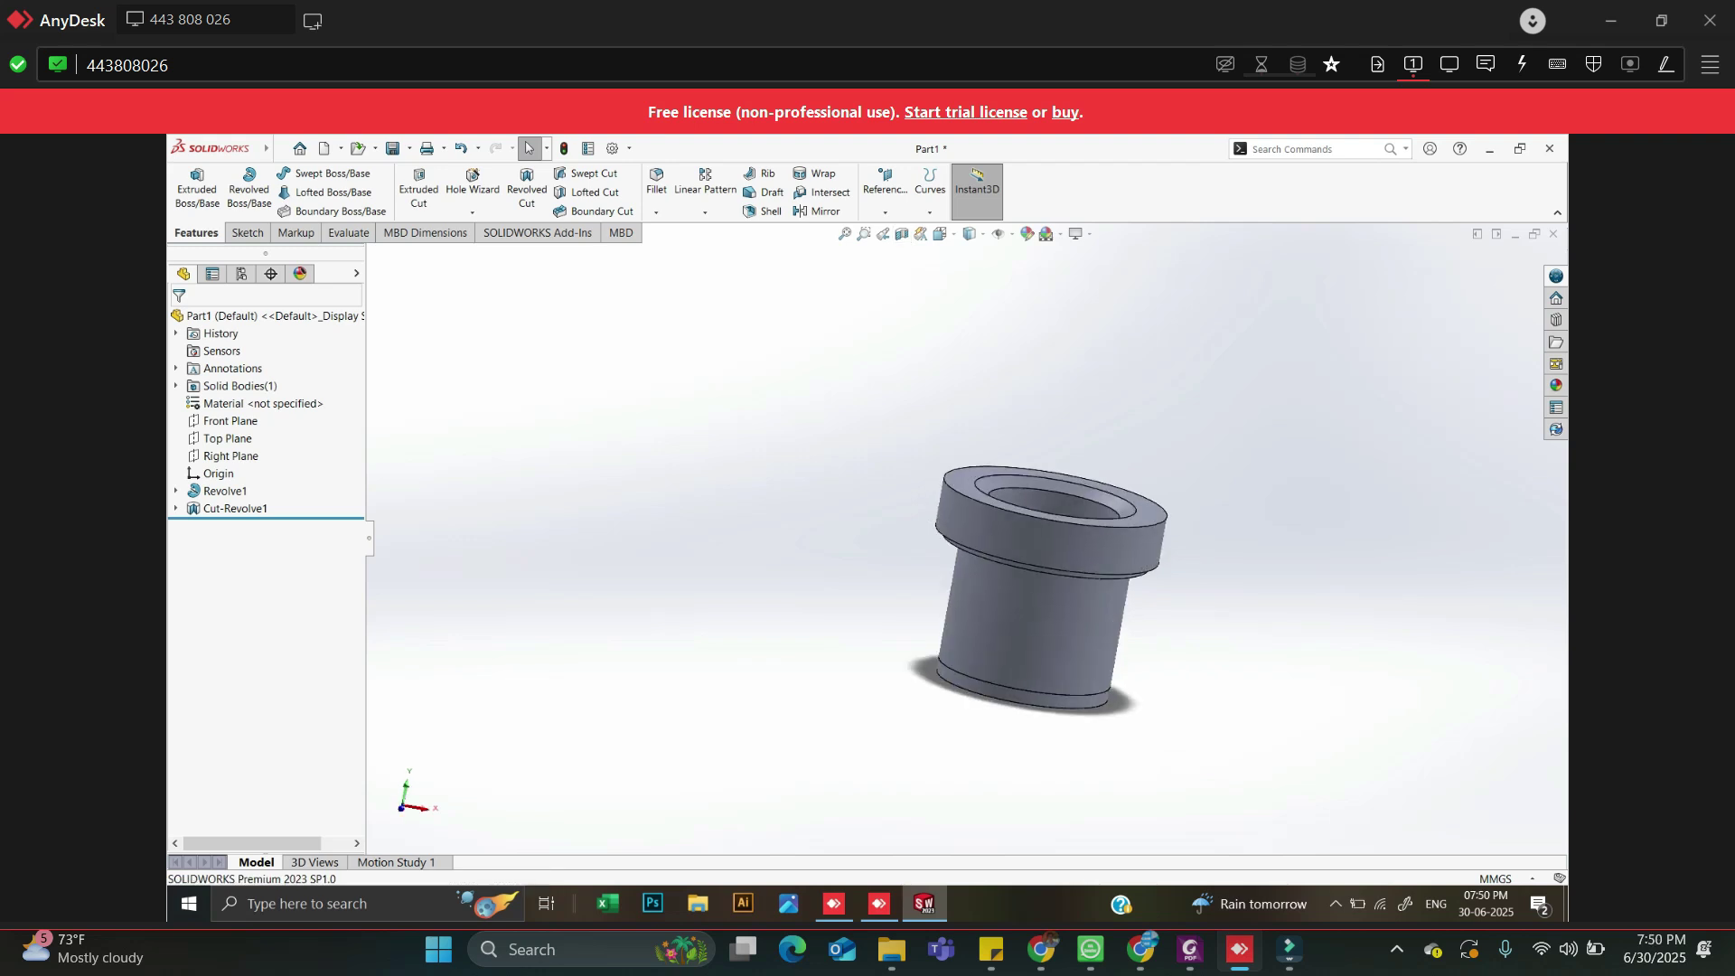
Switch to the exercise book PDF in Foxit PDF Editor and review the bushing's main views for the remaining features
{"action": "key", "text": "alt+Tab"}
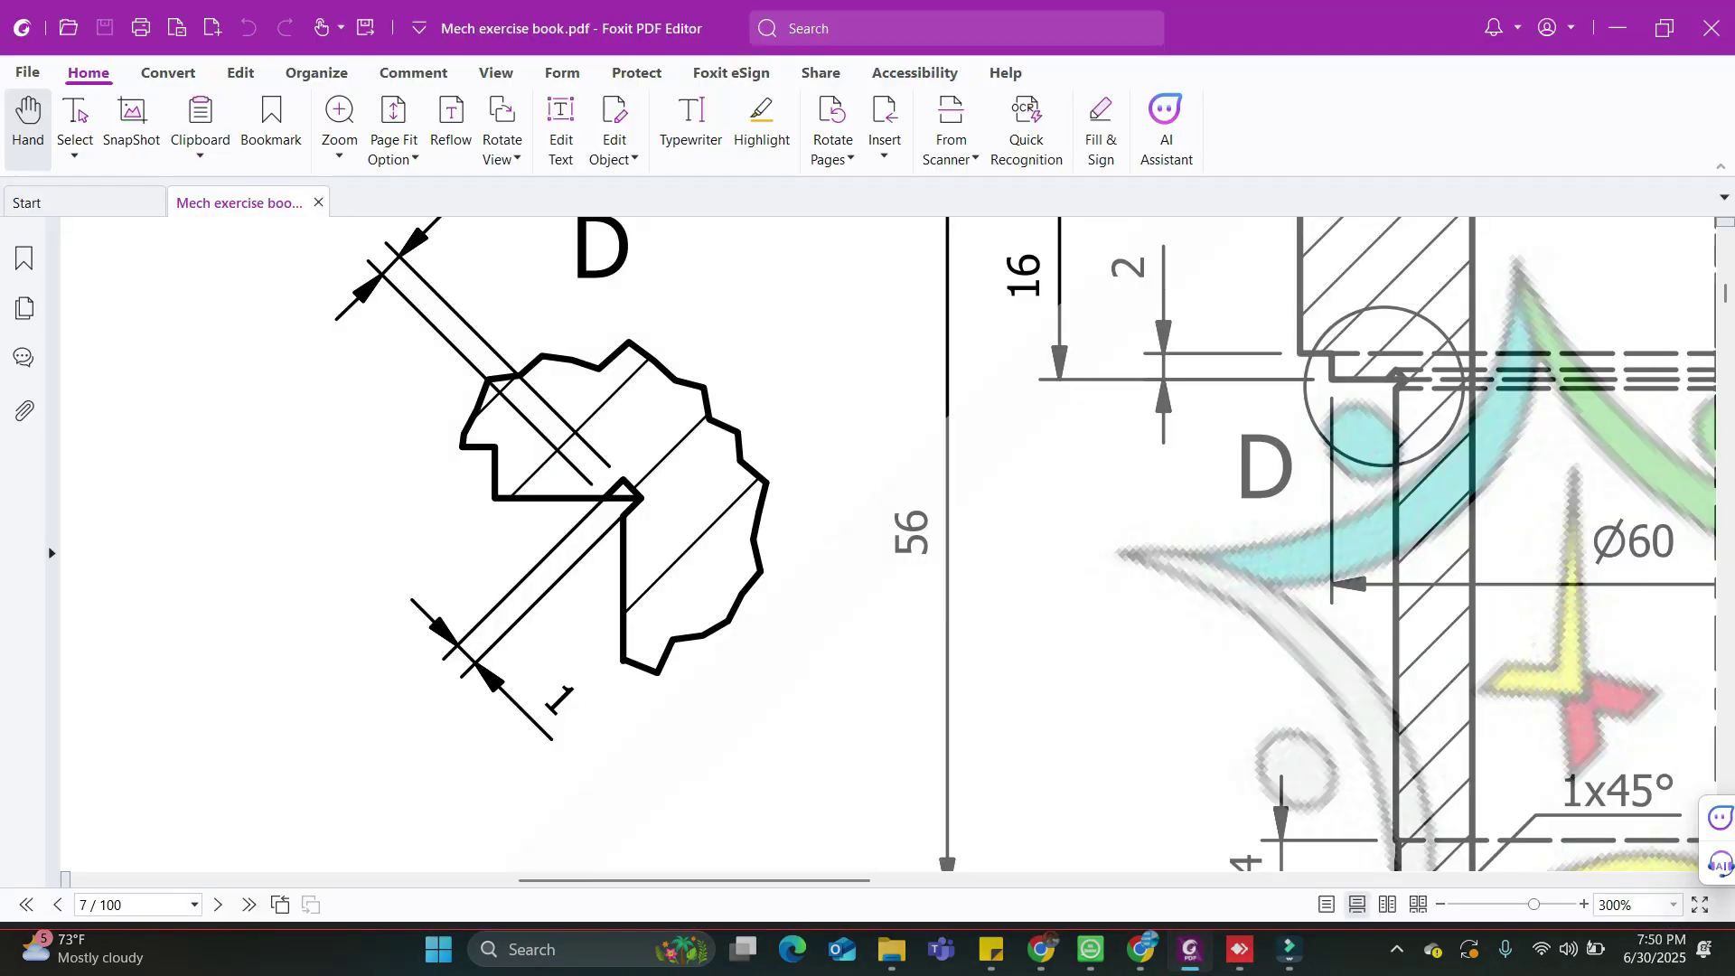
{"action": "scroll", "coordinate": [886, 542], "scroll_direction": "down", "scroll_amount": 5, "text": "ctrl"}
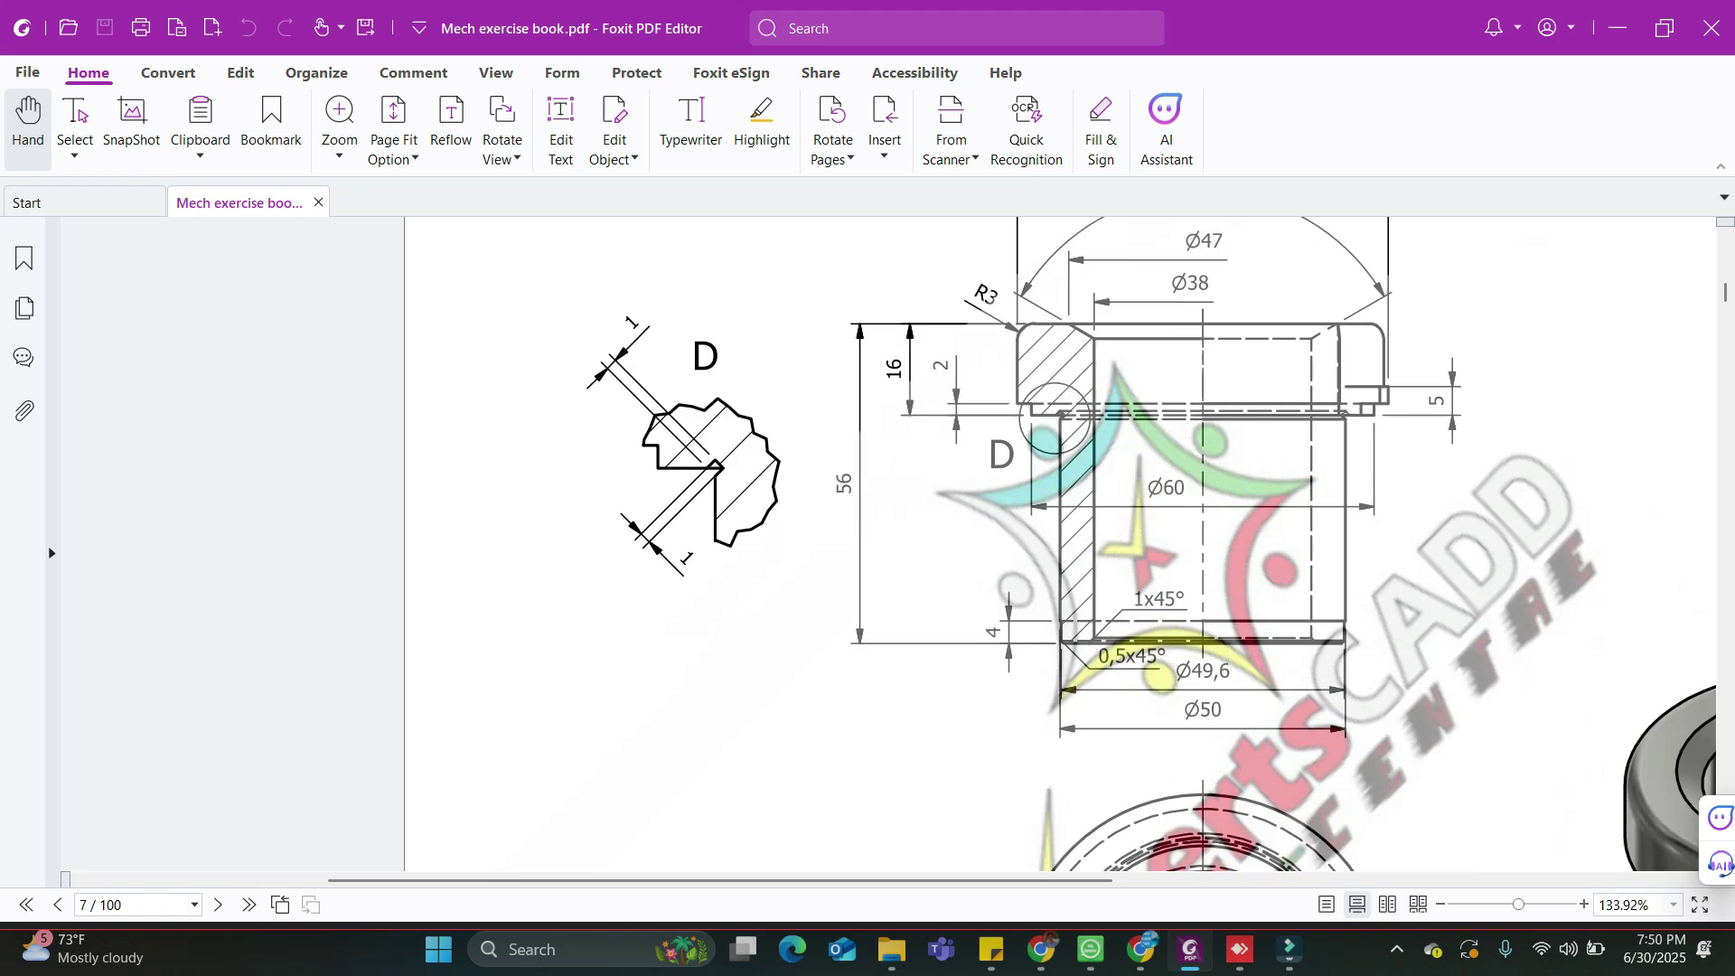
{"action": "scroll", "coordinate": [1057, 543], "scroll_direction": "down", "scroll_amount": 2}
{"action": "scroll", "coordinate": [1058, 542], "scroll_direction": "up", "scroll_amount": 3}
{"action": "scroll", "coordinate": [1058, 542], "scroll_direction": "down", "scroll_amount": 3, "text": "ctrl"}
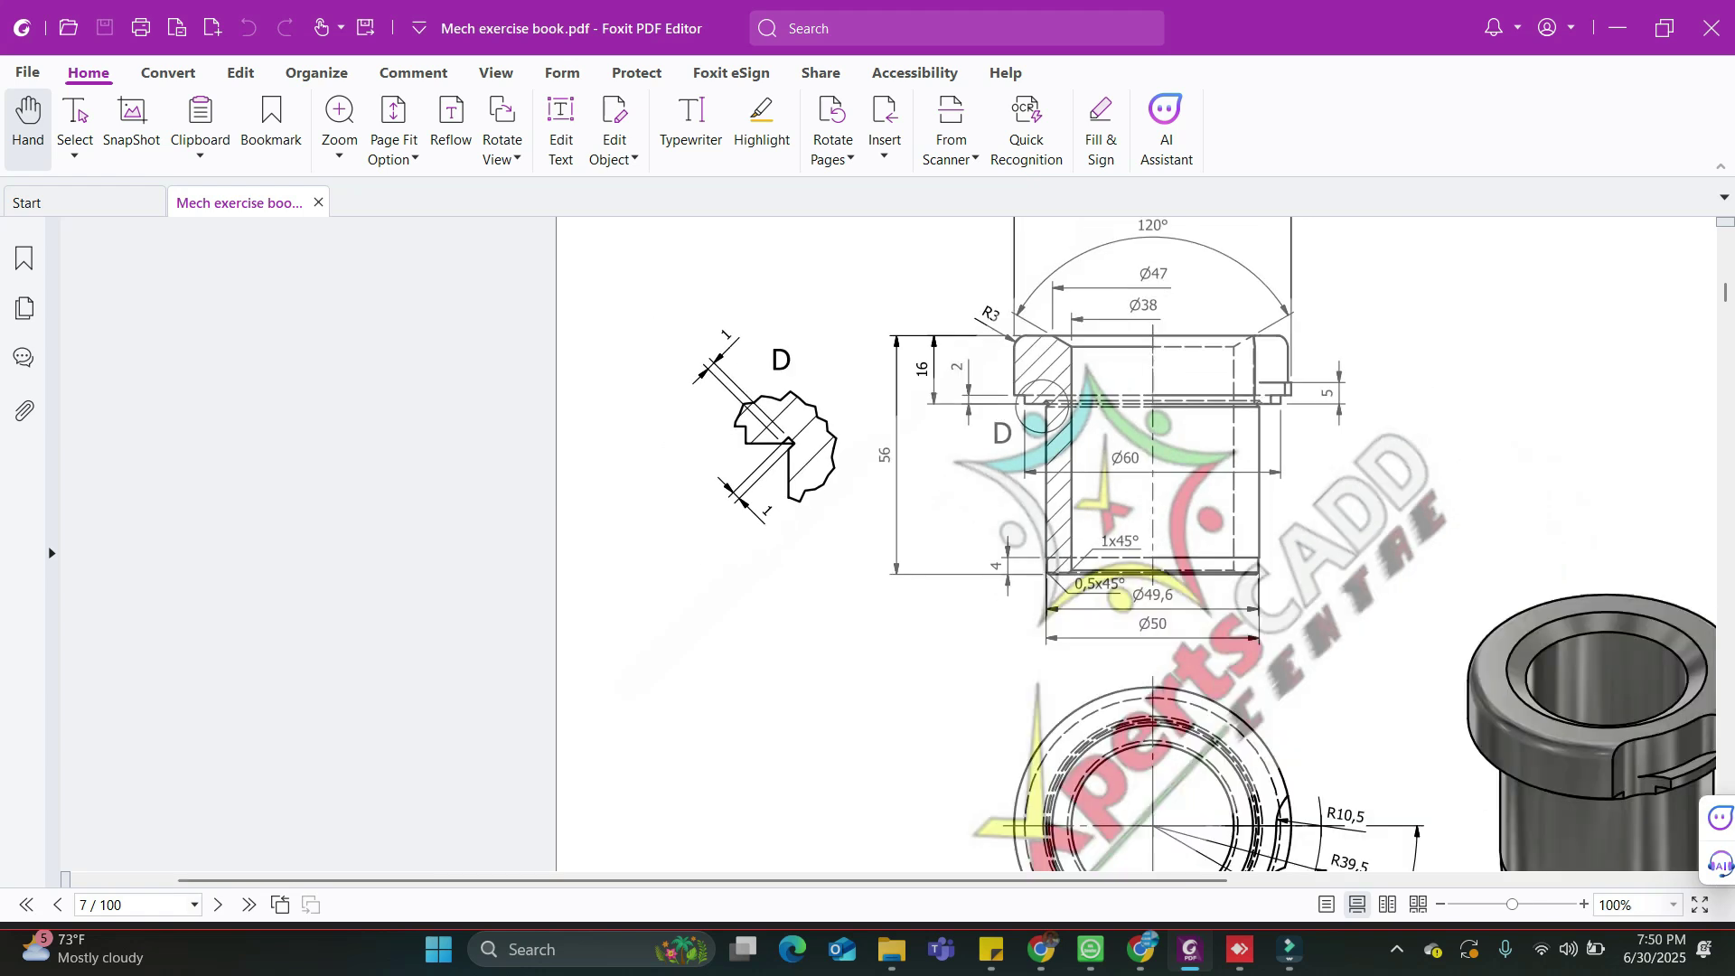
Examine the bushing's bottom view and notch dimensions up close in the PDF, and return to the model in SOLIDWORKS
{"action": "scroll", "coordinate": [1145, 712], "scroll_direction": "up", "scroll_amount": 3, "text": "ctrl"}
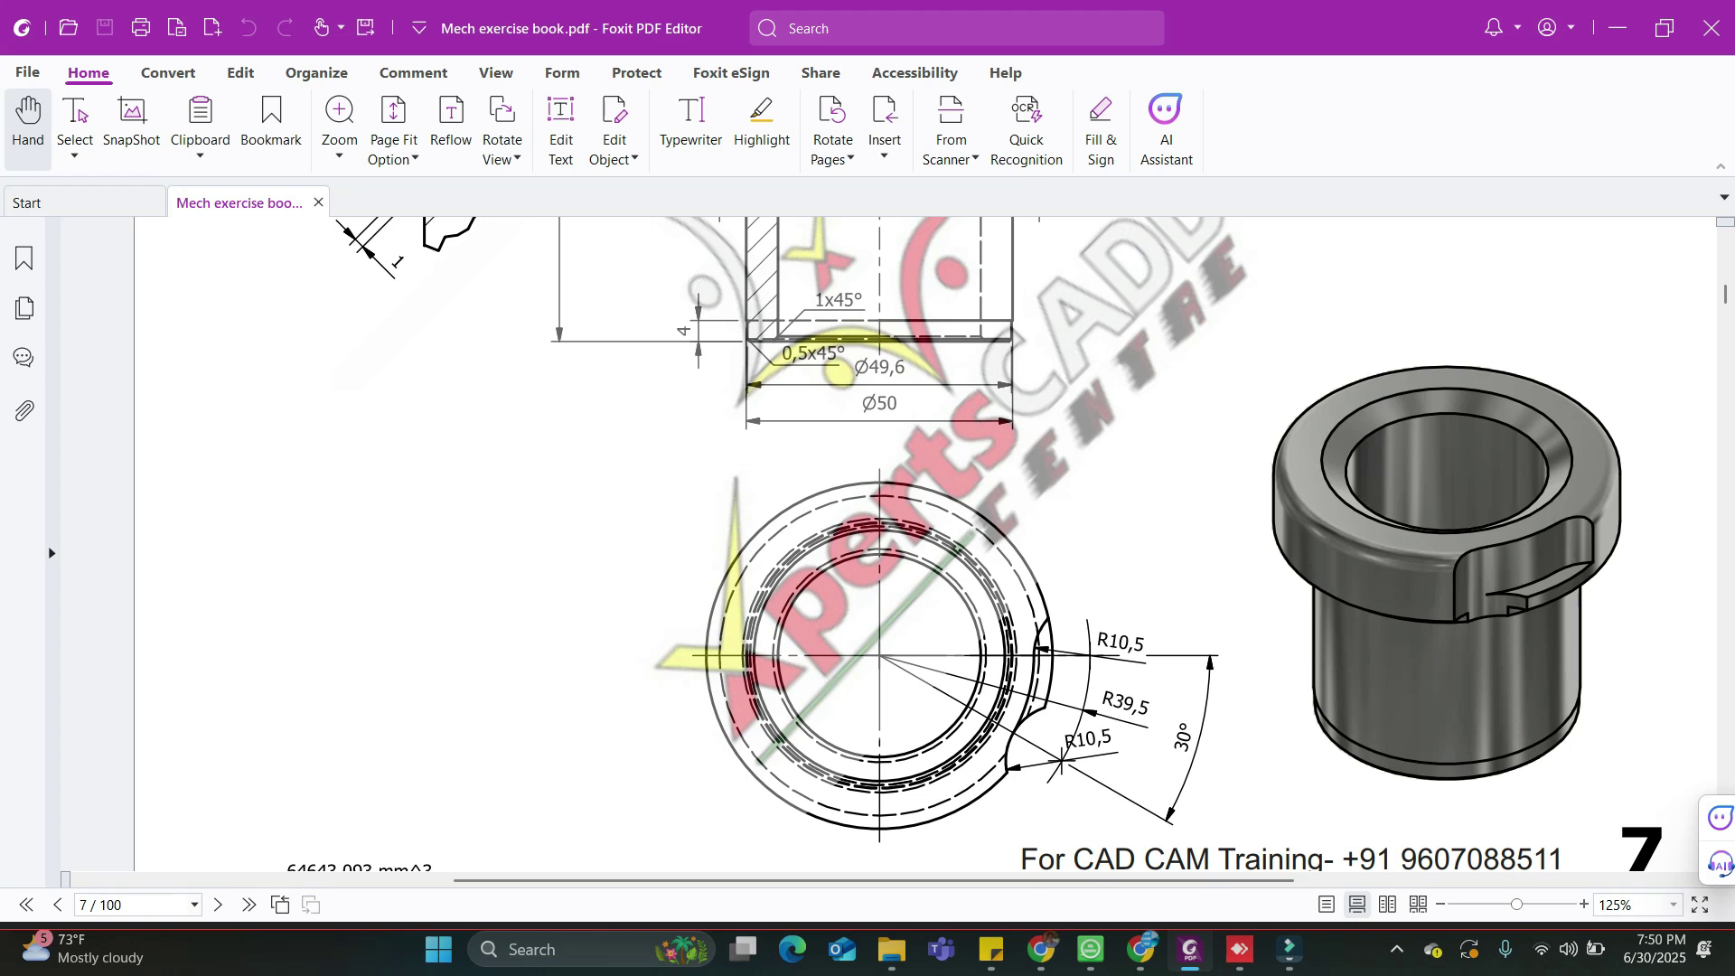
{"action": "key", "text": "alt+Tab"}
{"action": "middle_click_drag", "start_coordinate": [958, 459], "coordinate": [957, 488]}
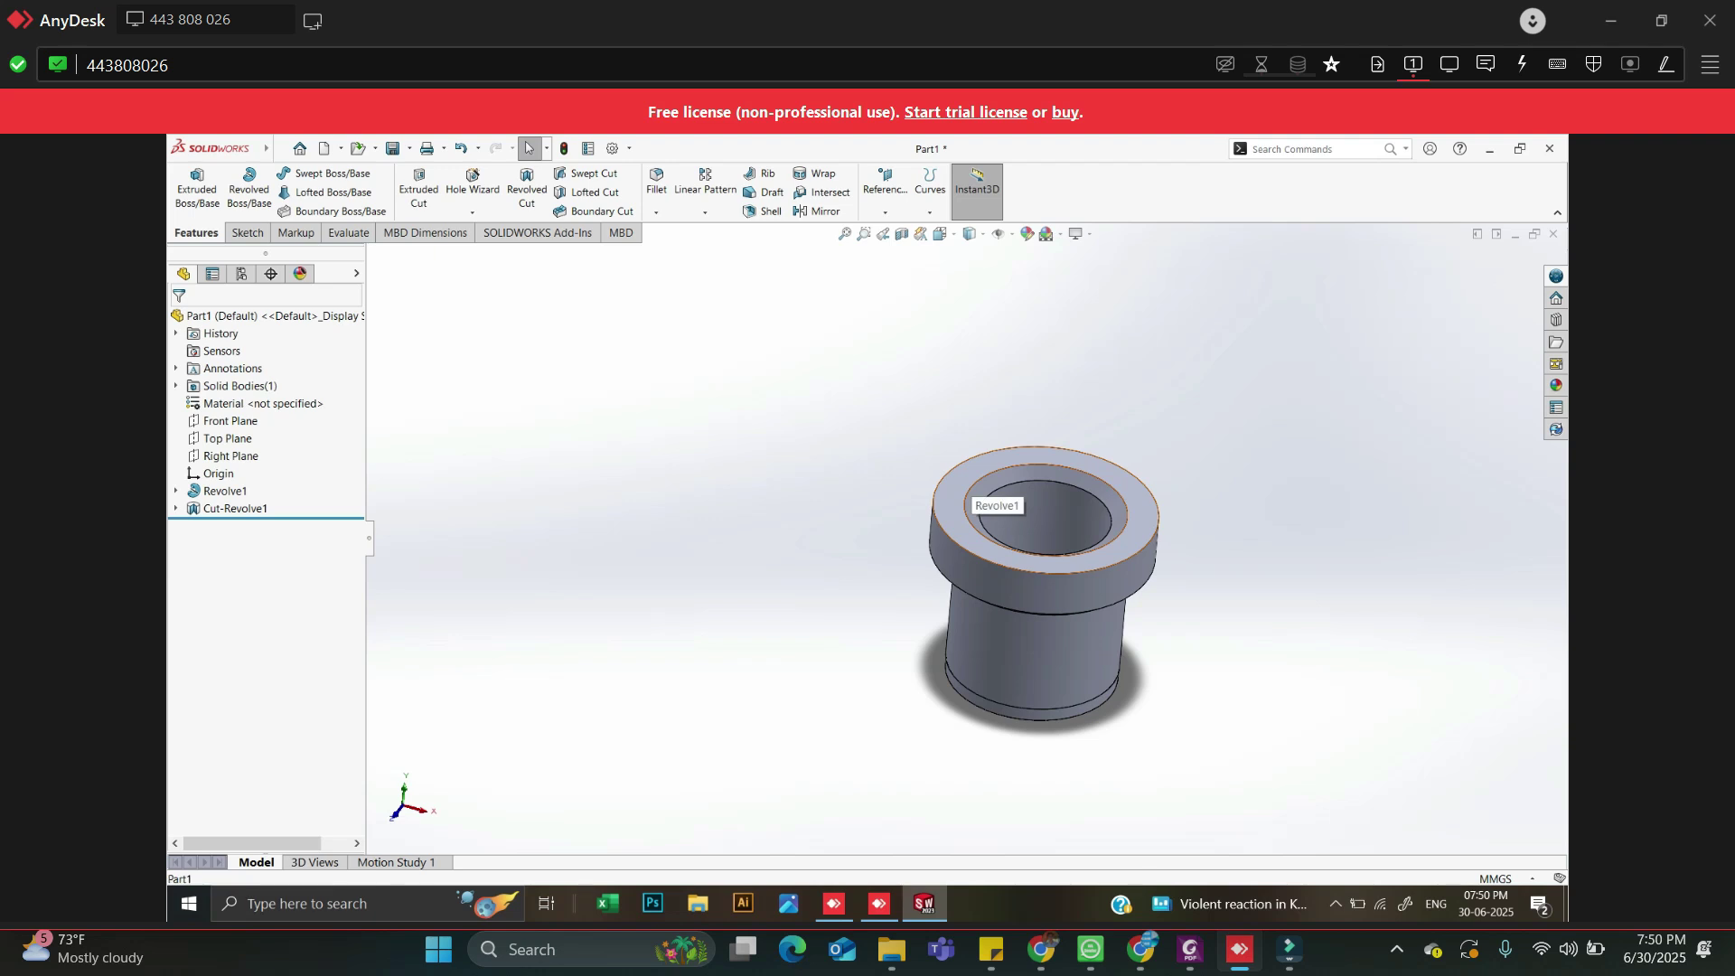
{"action": "left_click", "coordinate": [956, 493]}
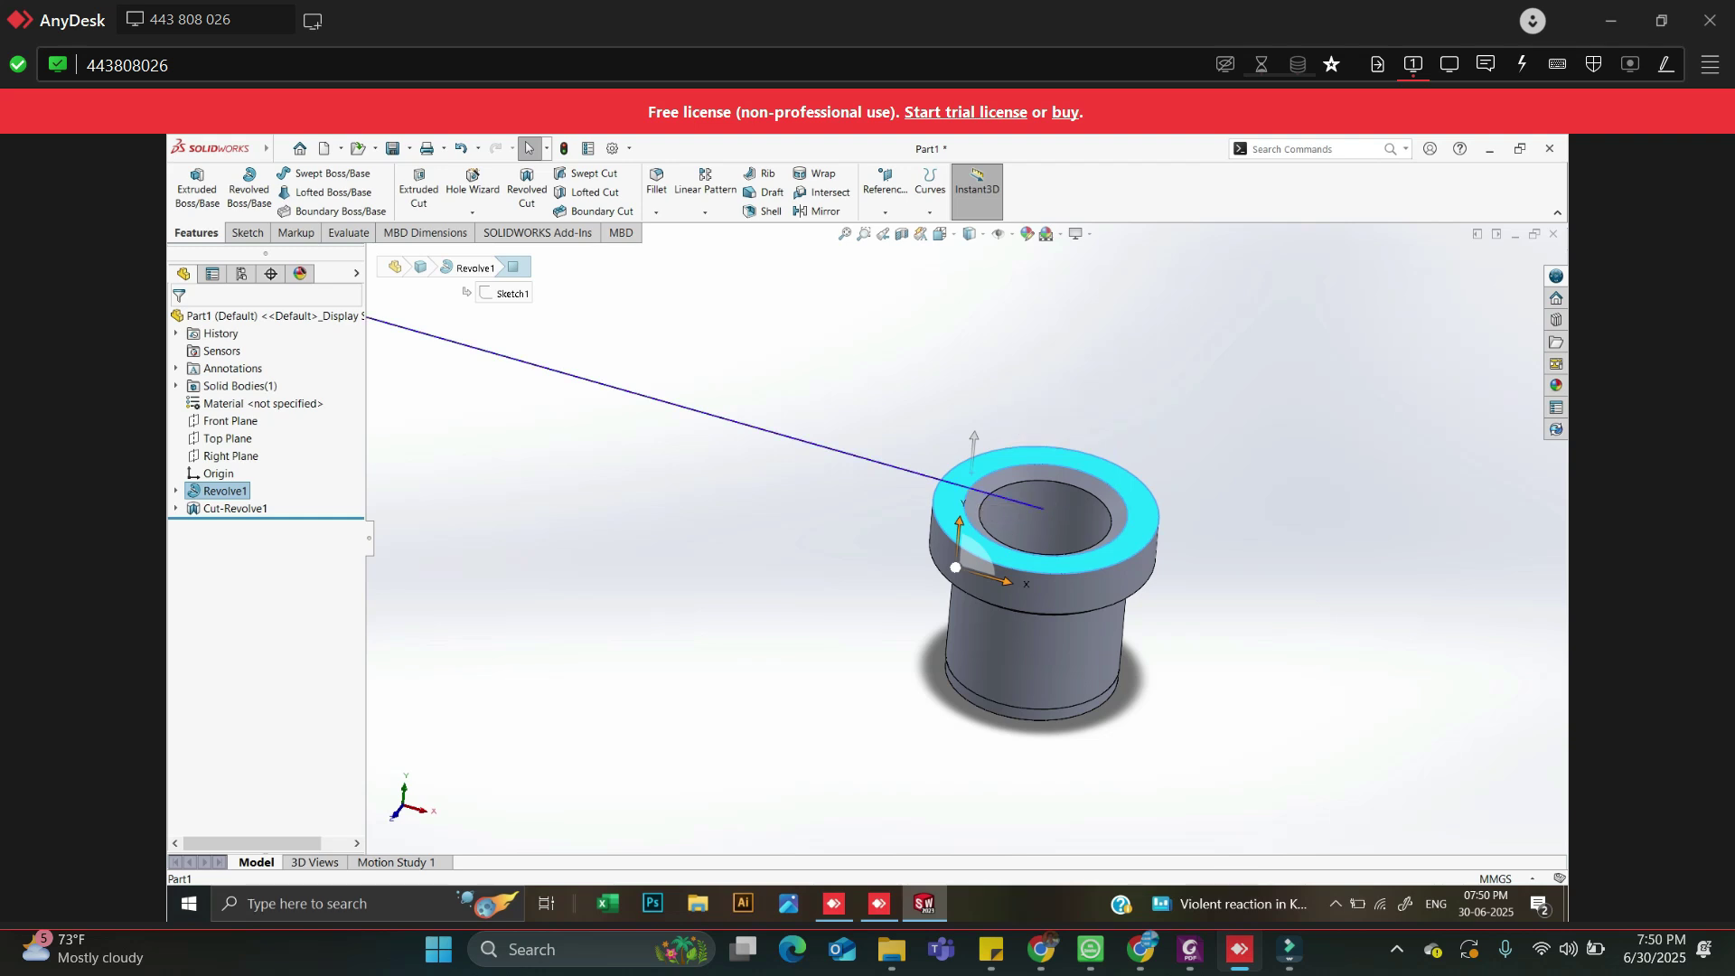
{"action": "left_click", "coordinate": [246, 232]}
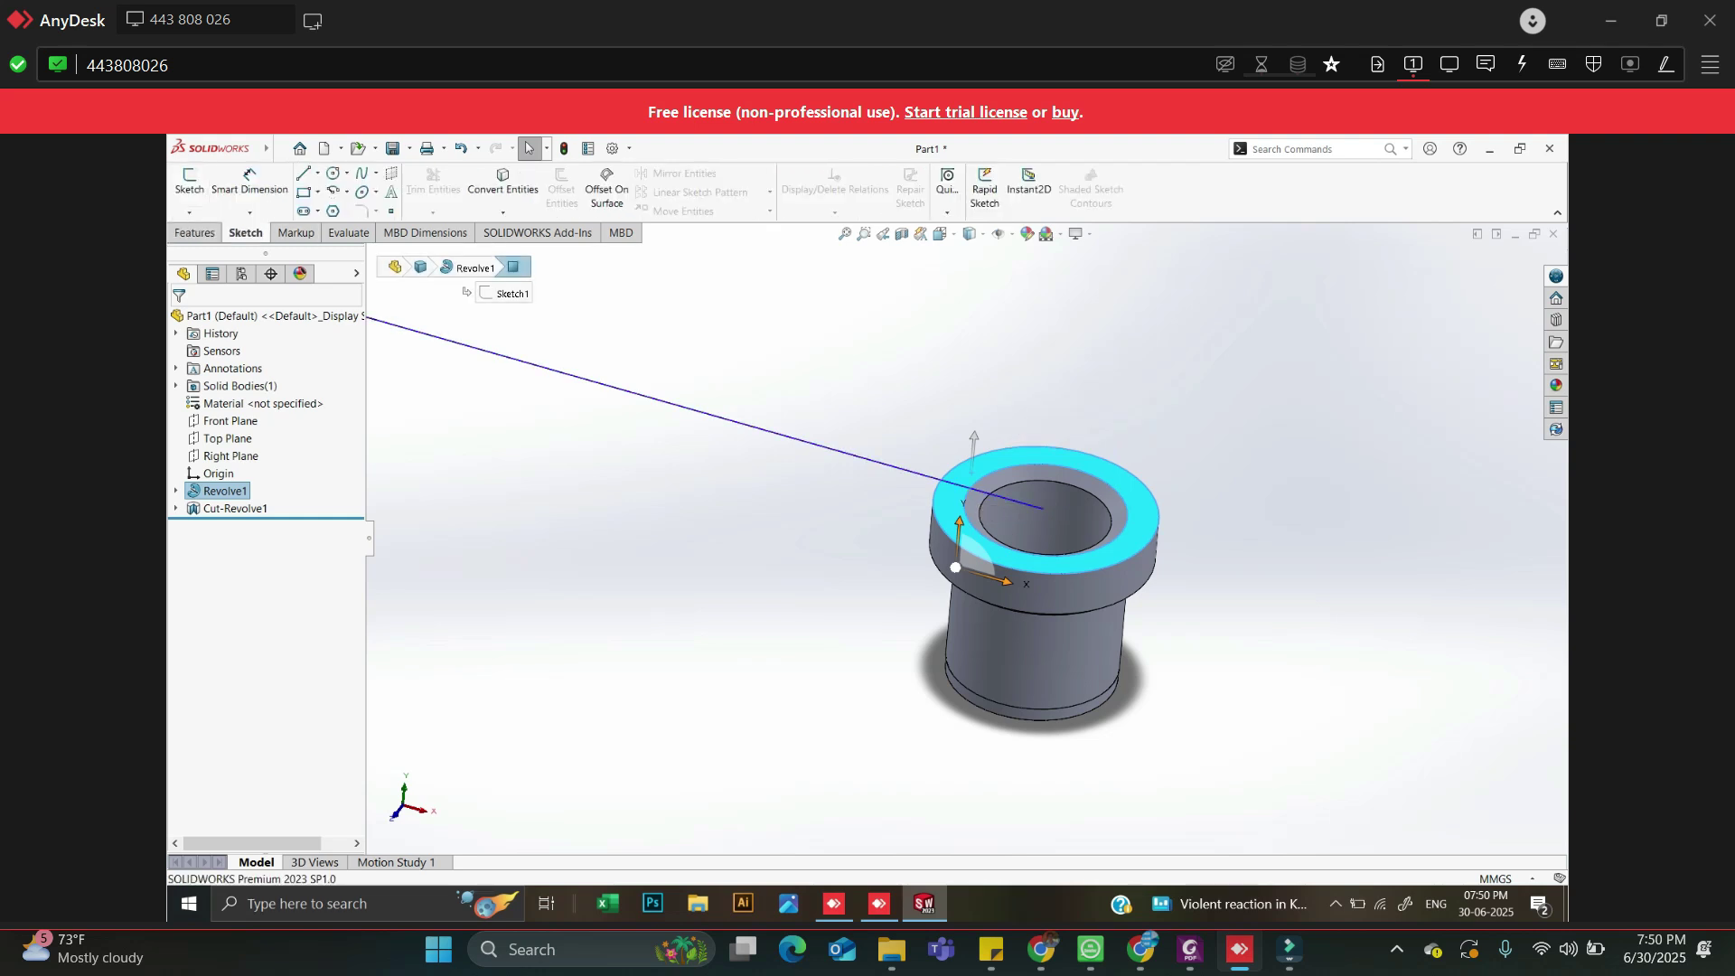
{"action": "left_click", "coordinate": [189, 181]}
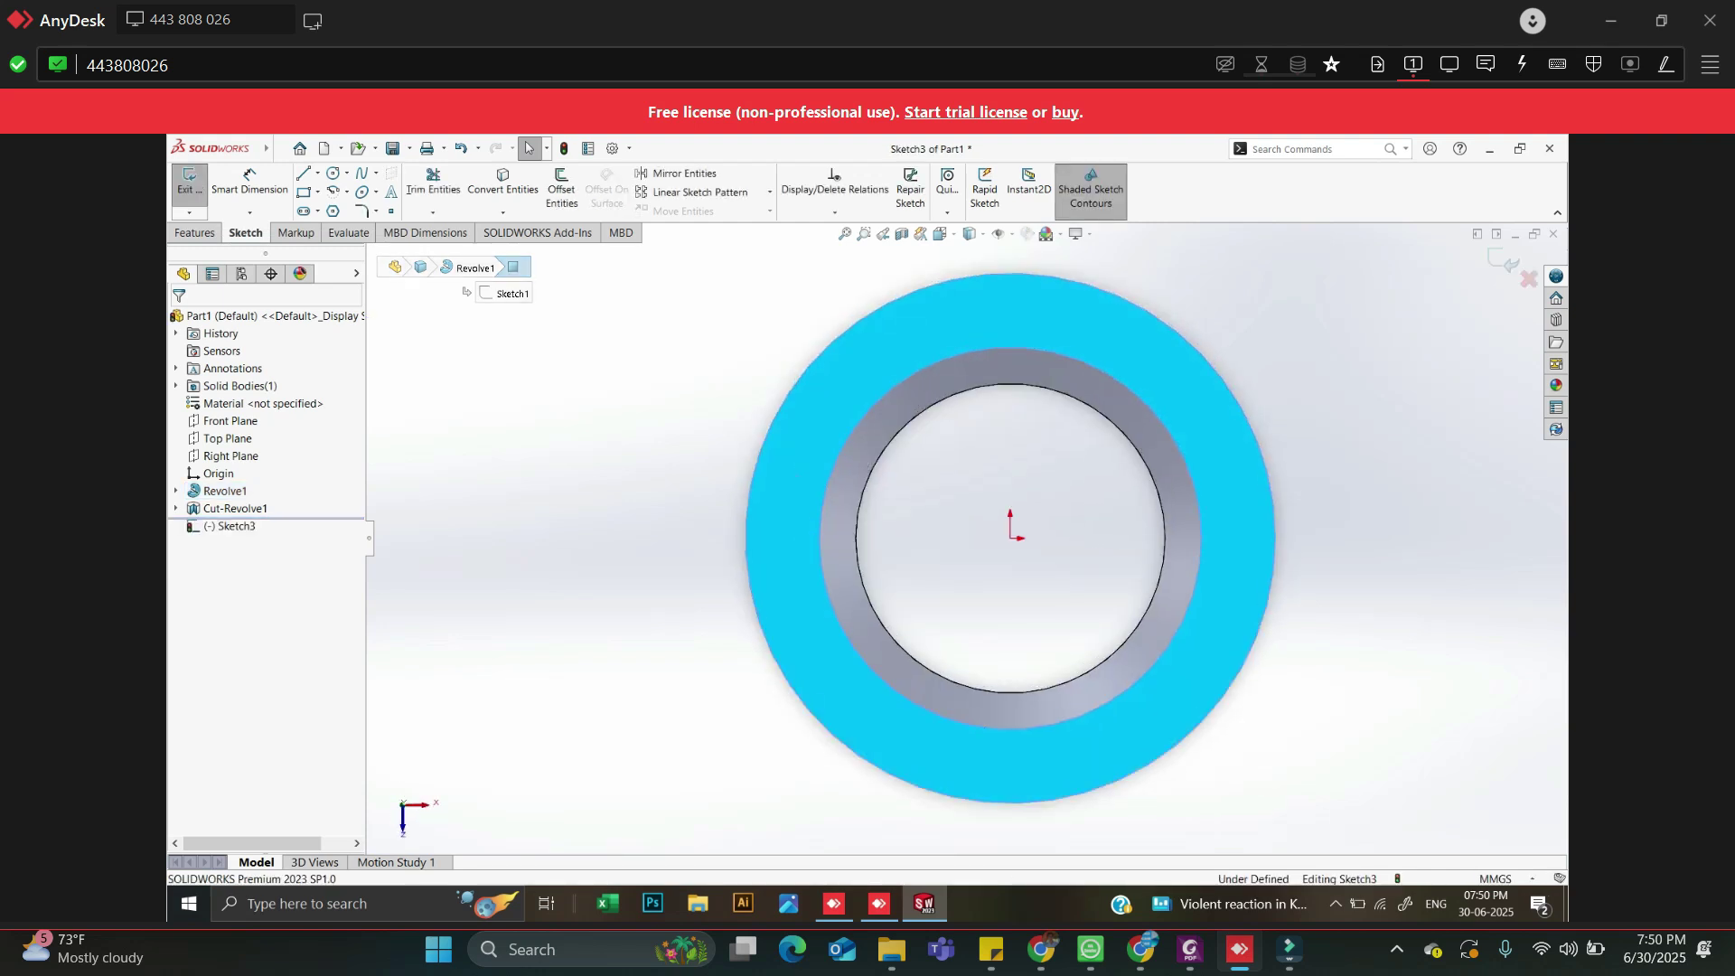
{"action": "key", "text": "Escape"}
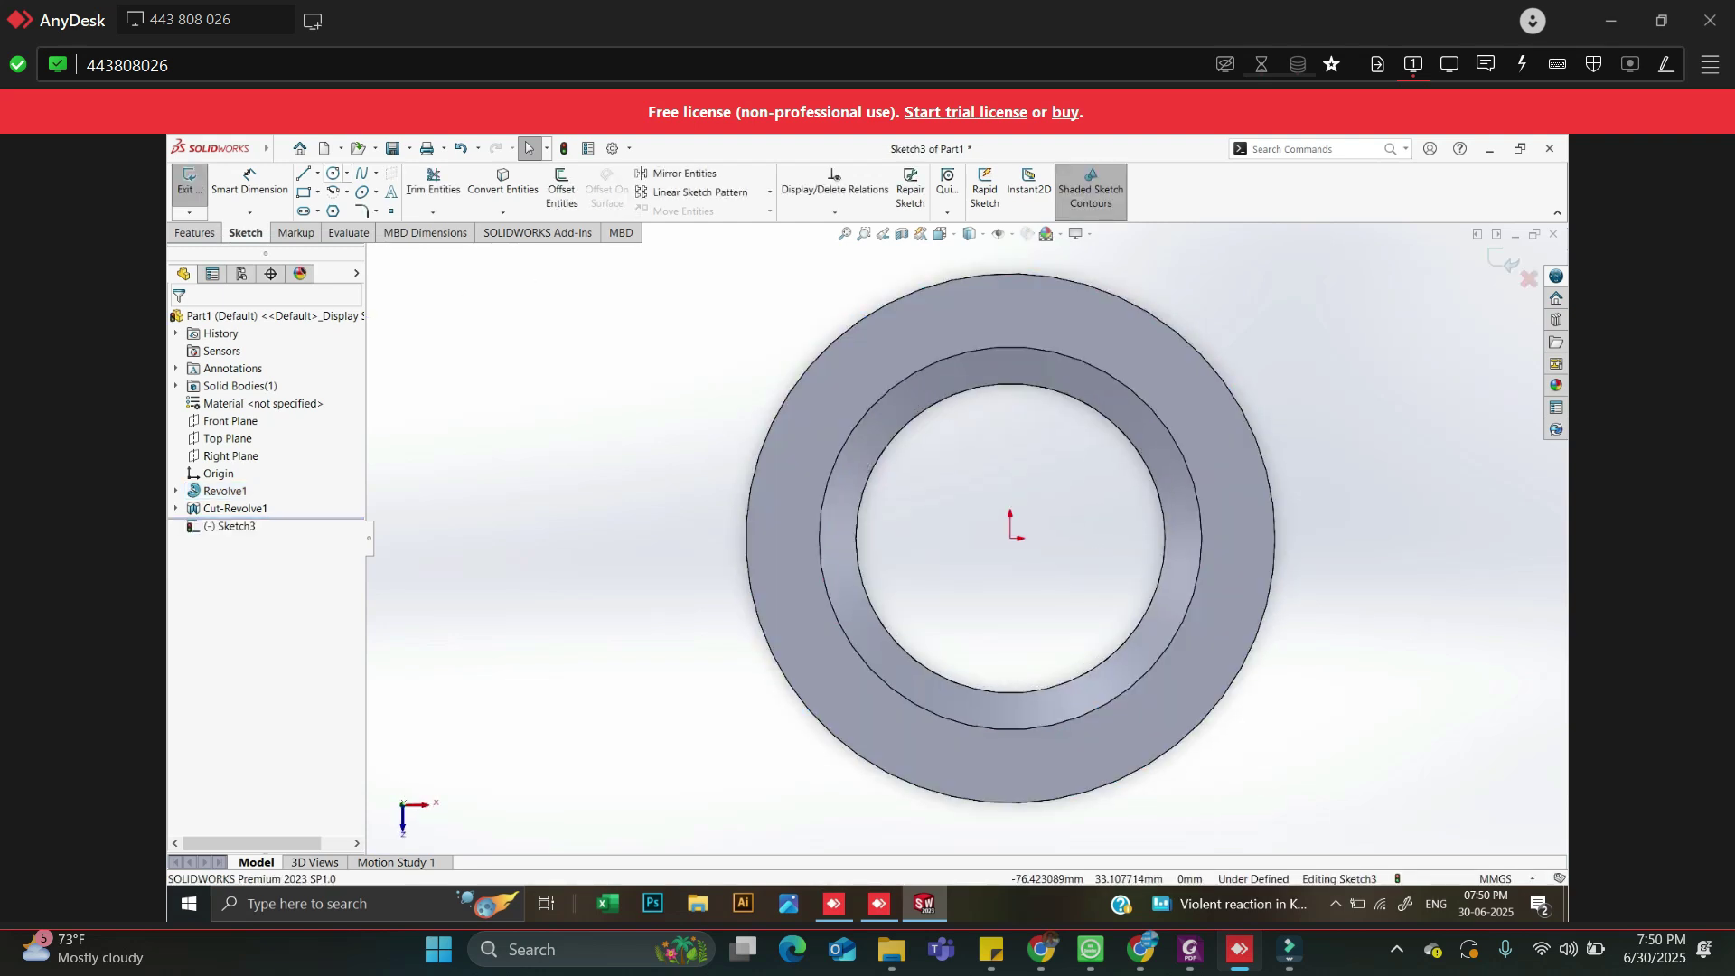
{"action": "left_click", "coordinate": [317, 173]}
{"action": "left_click", "coordinate": [317, 173]}
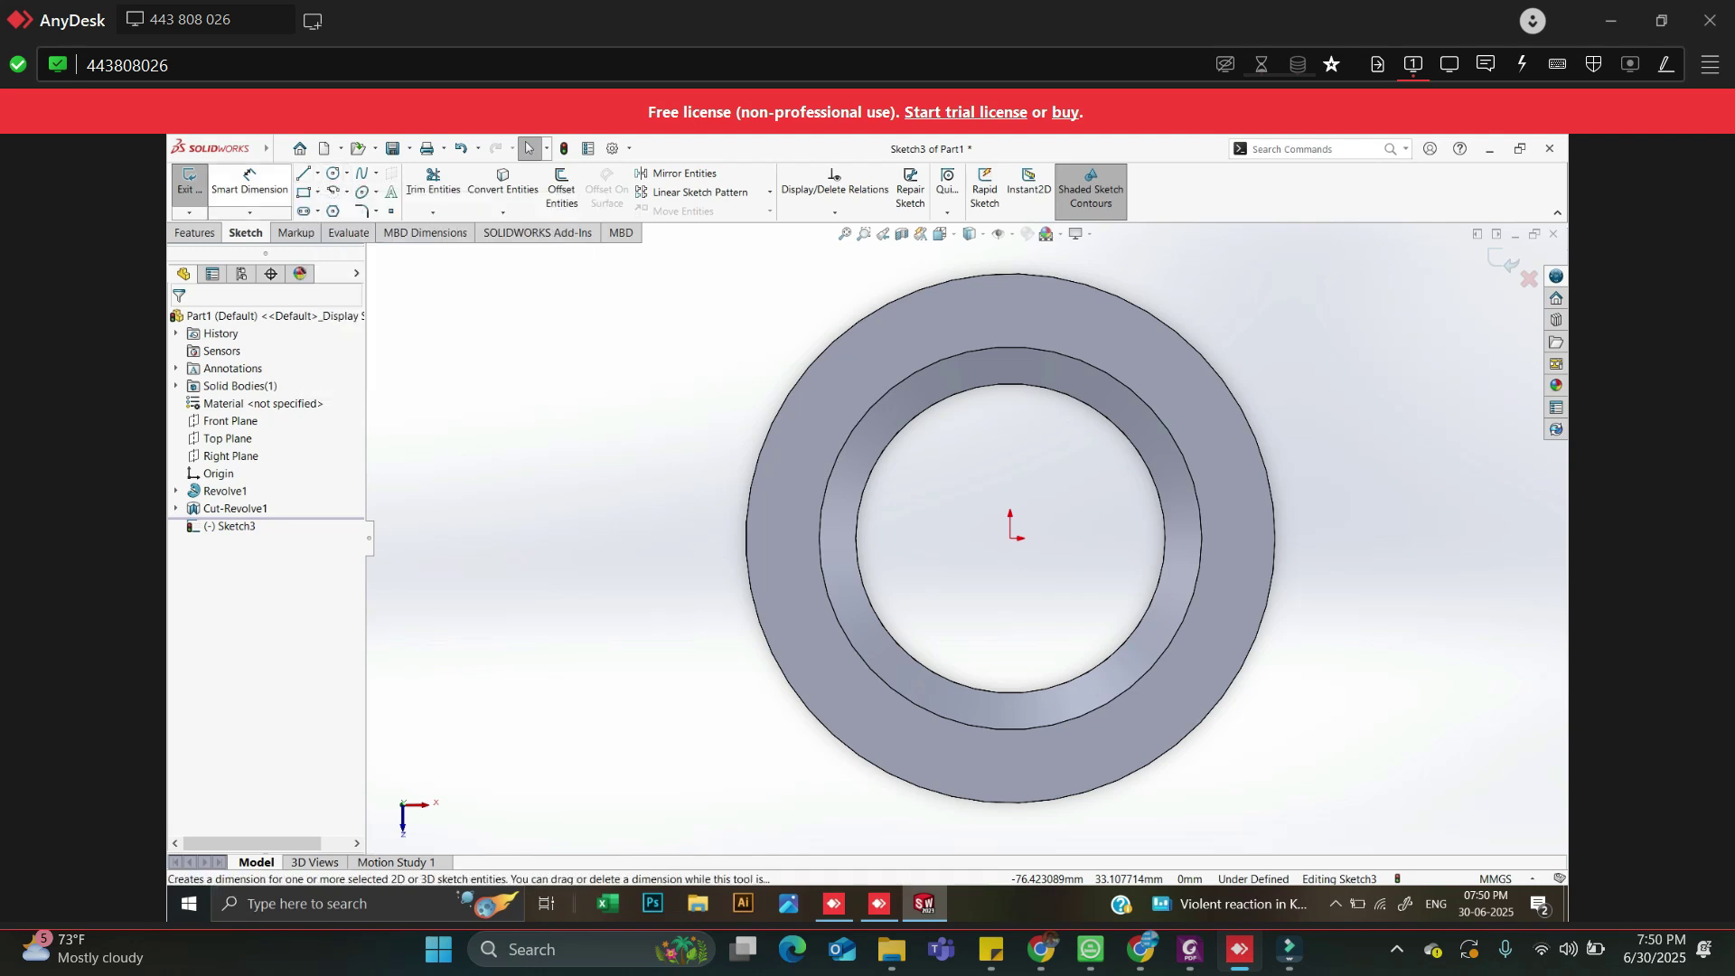
{"action": "left_click", "coordinate": [188, 181]}
Start a sketch on the flange's top face and draw a sloping centerline about 48 mm long from the origin past the flange's lower-right edge
{"action": "middle_click_drag", "start_coordinate": [778, 650], "coordinate": [777, 429]}
{"action": "left_click", "coordinate": [778, 425]}
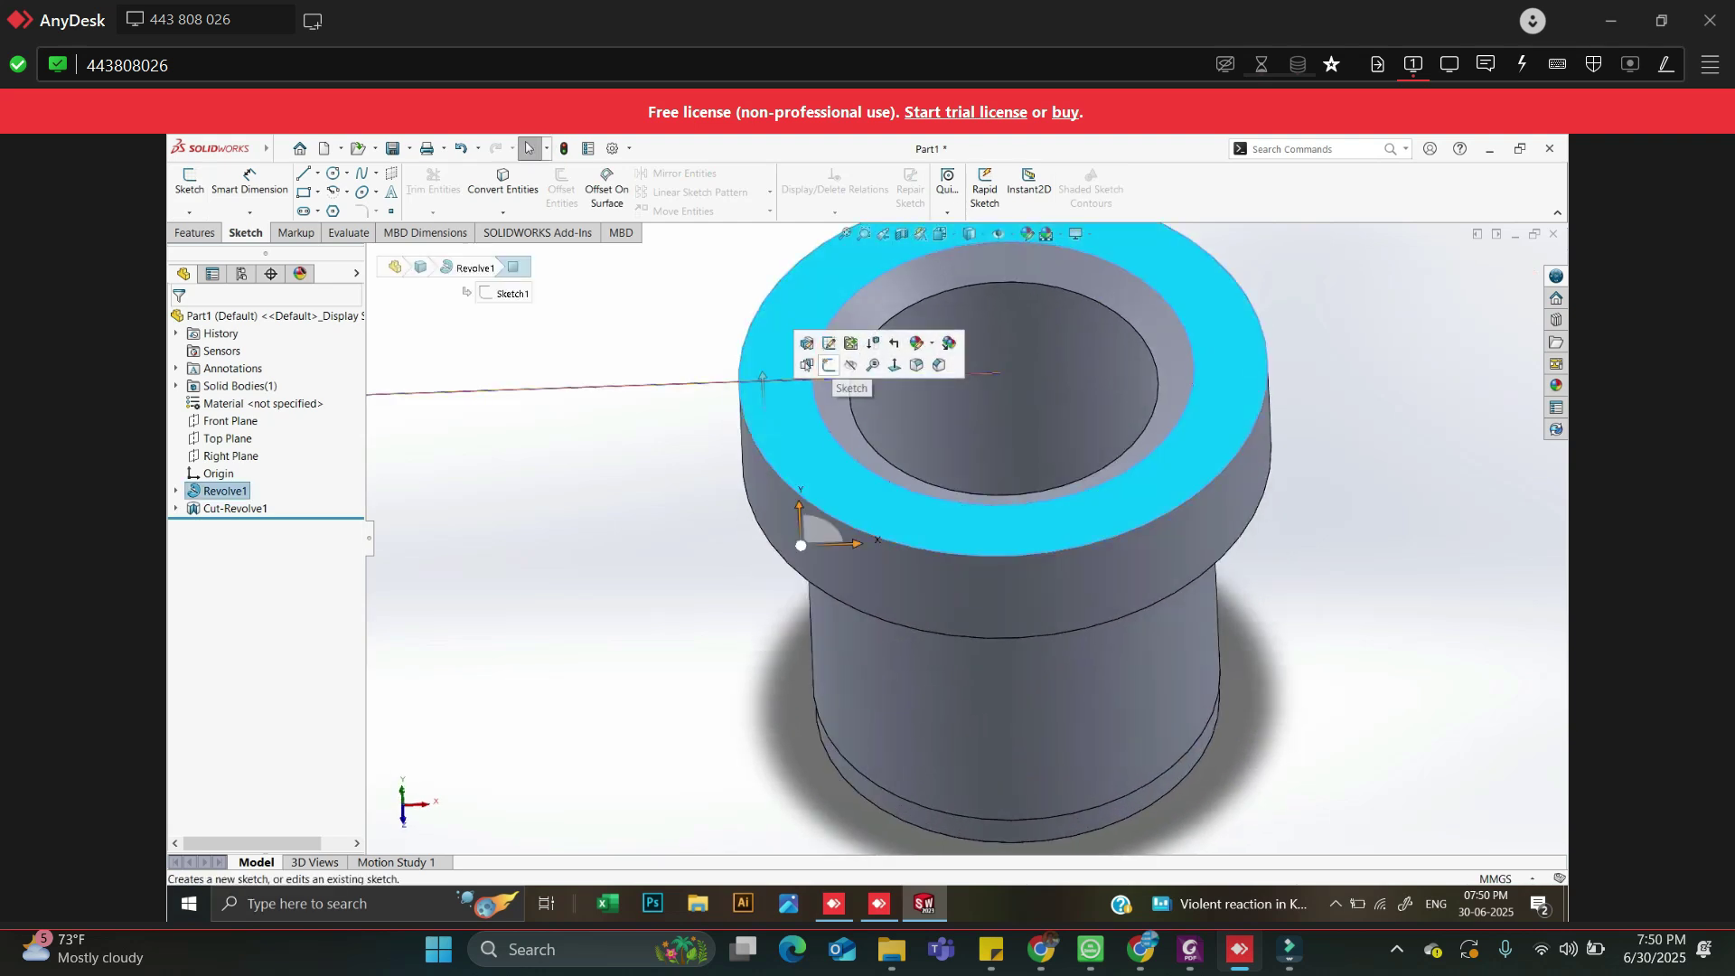
{"action": "left_click", "coordinate": [829, 365]}
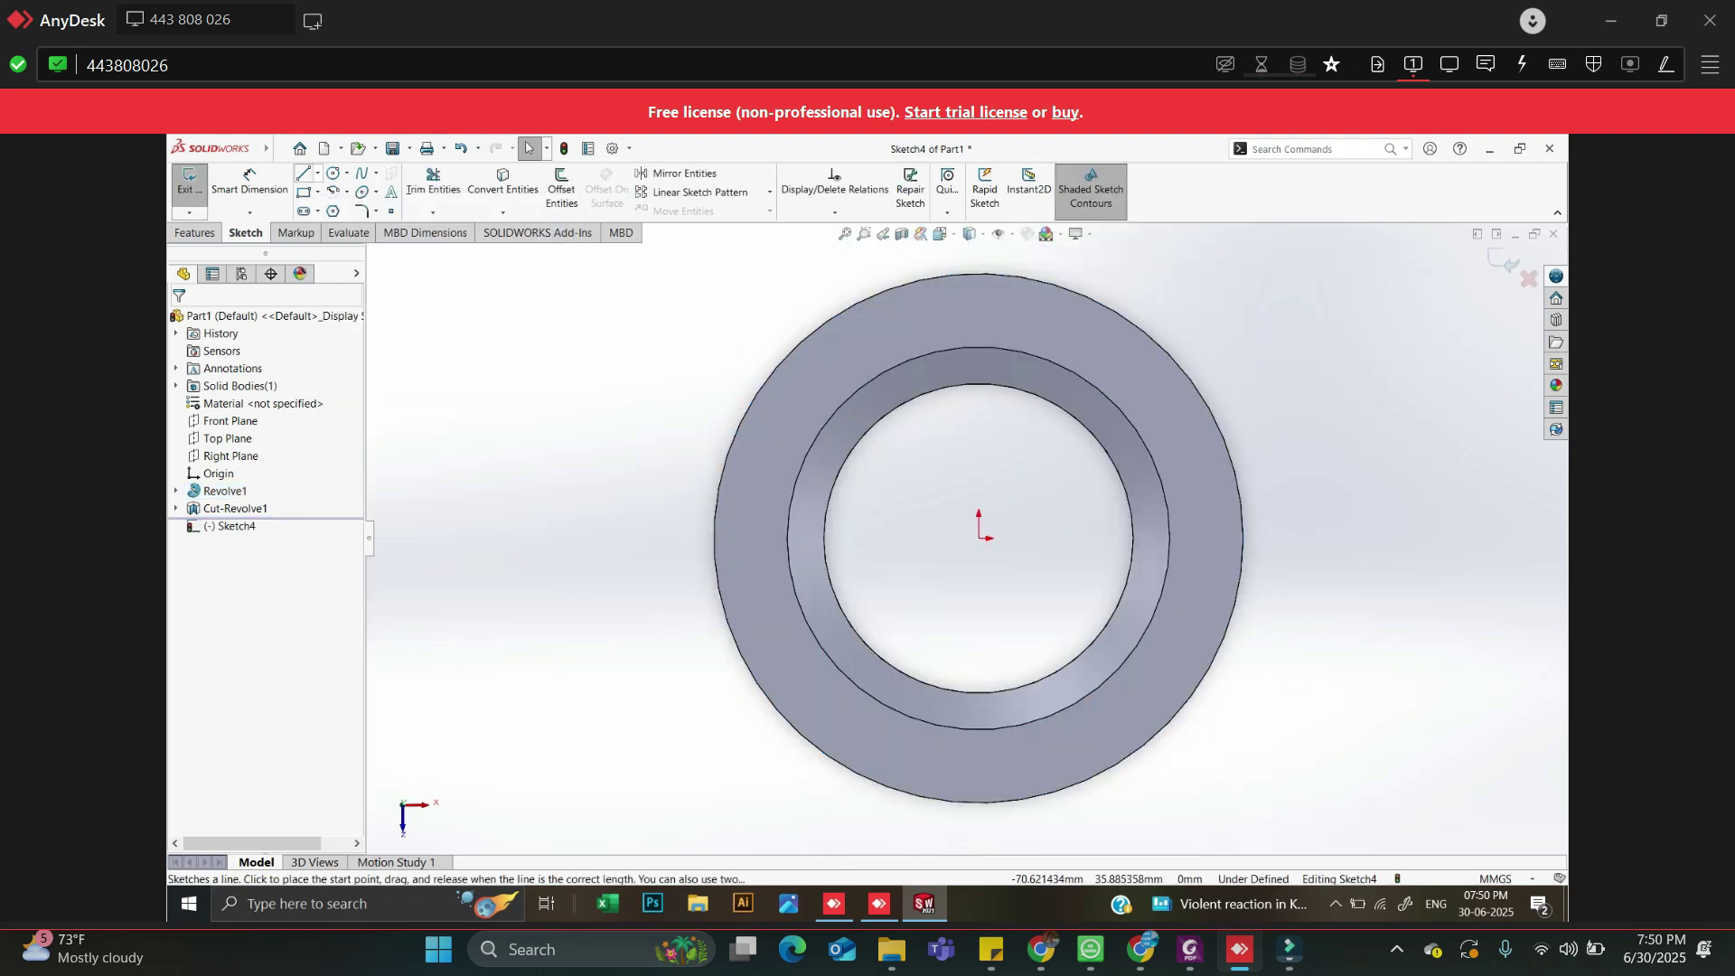
{"action": "left_click", "coordinate": [317, 173]}
{"action": "left_click", "coordinate": [344, 212]}
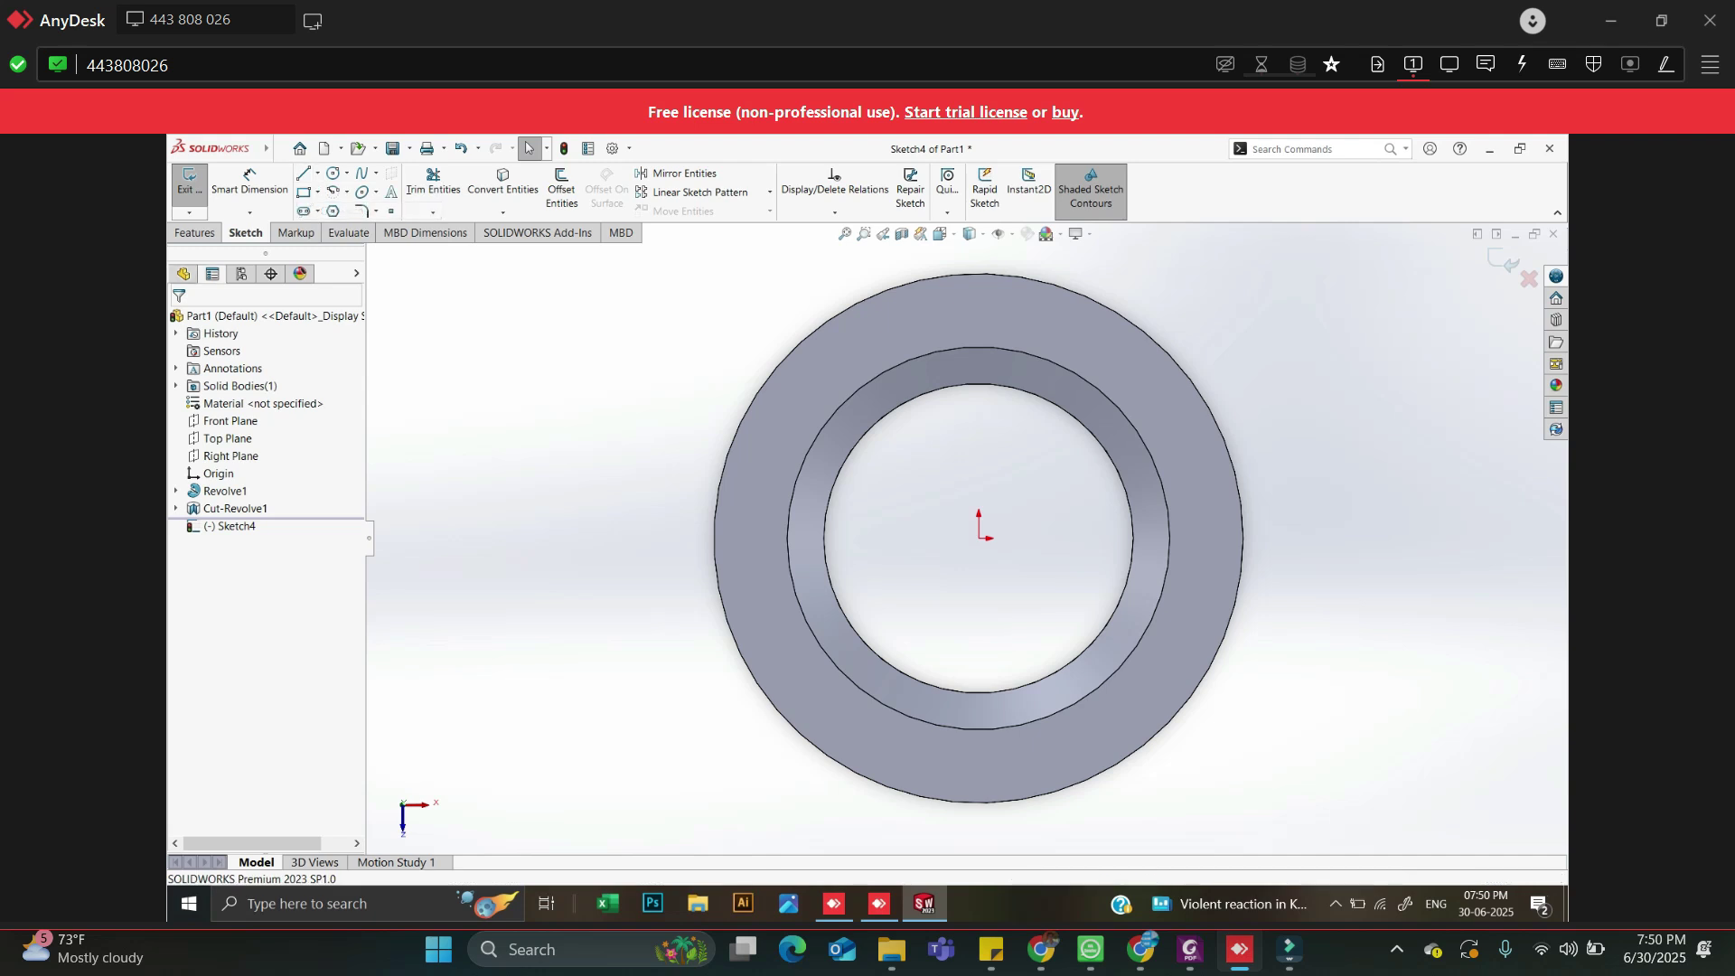
{"action": "left_click", "coordinate": [980, 538]}
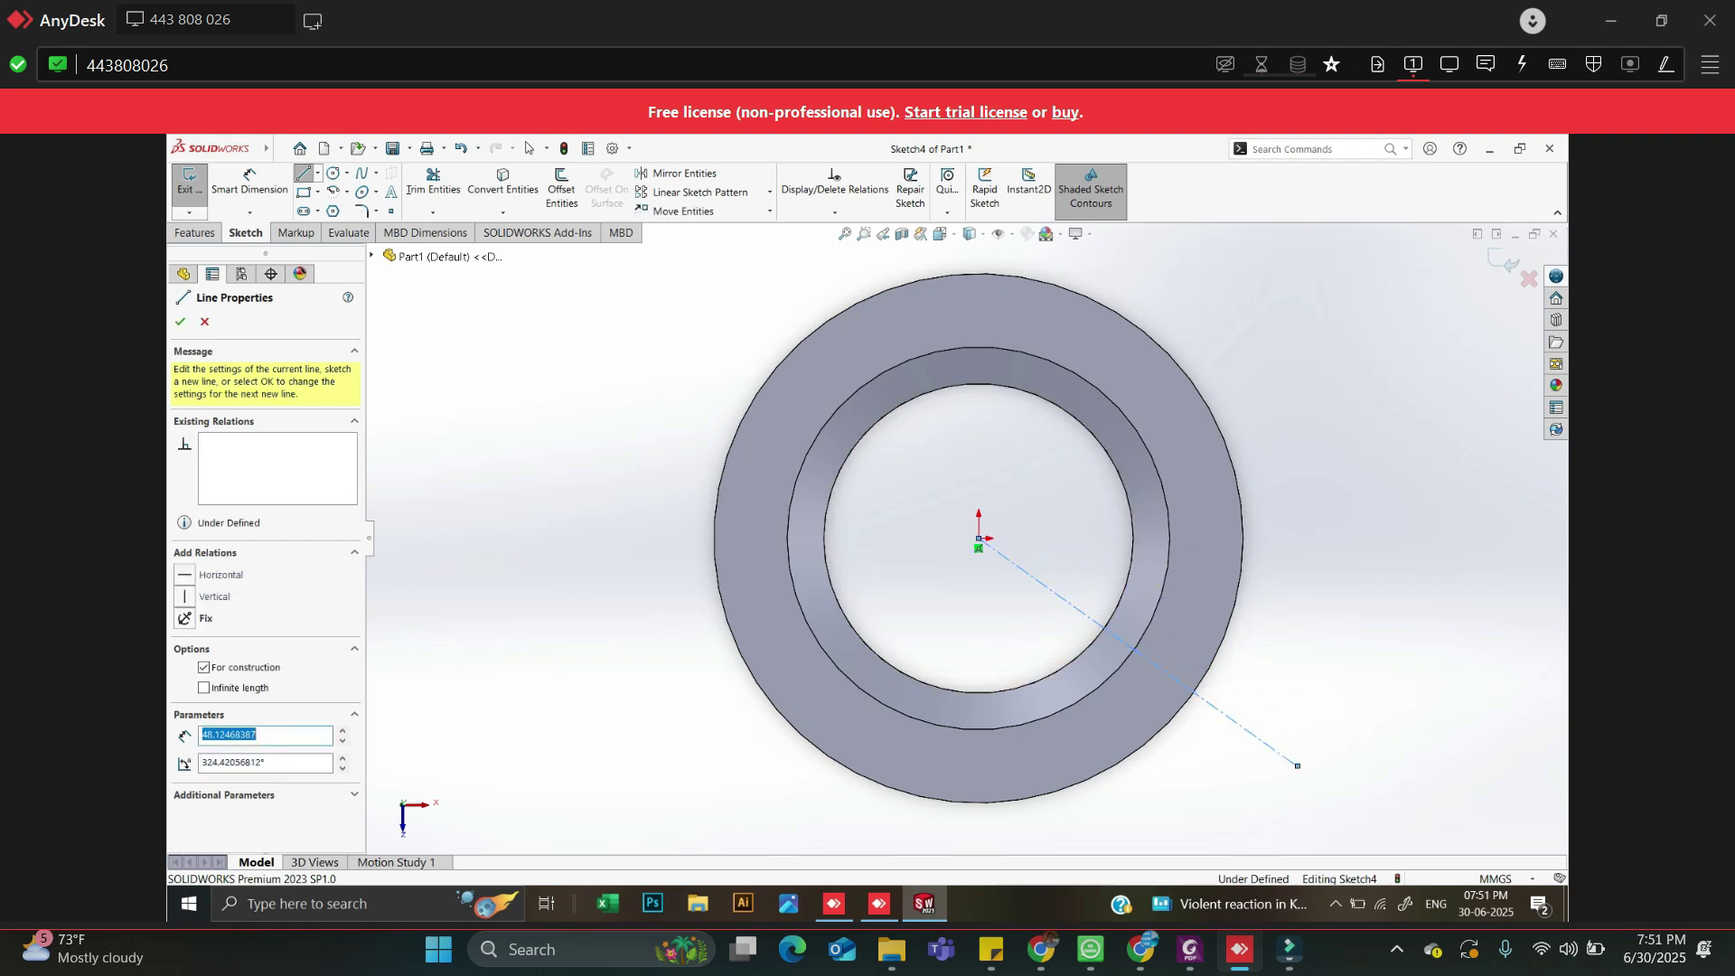
{"action": "left_click", "coordinate": [1298, 766]}
{"action": "key", "text": "Escape"}
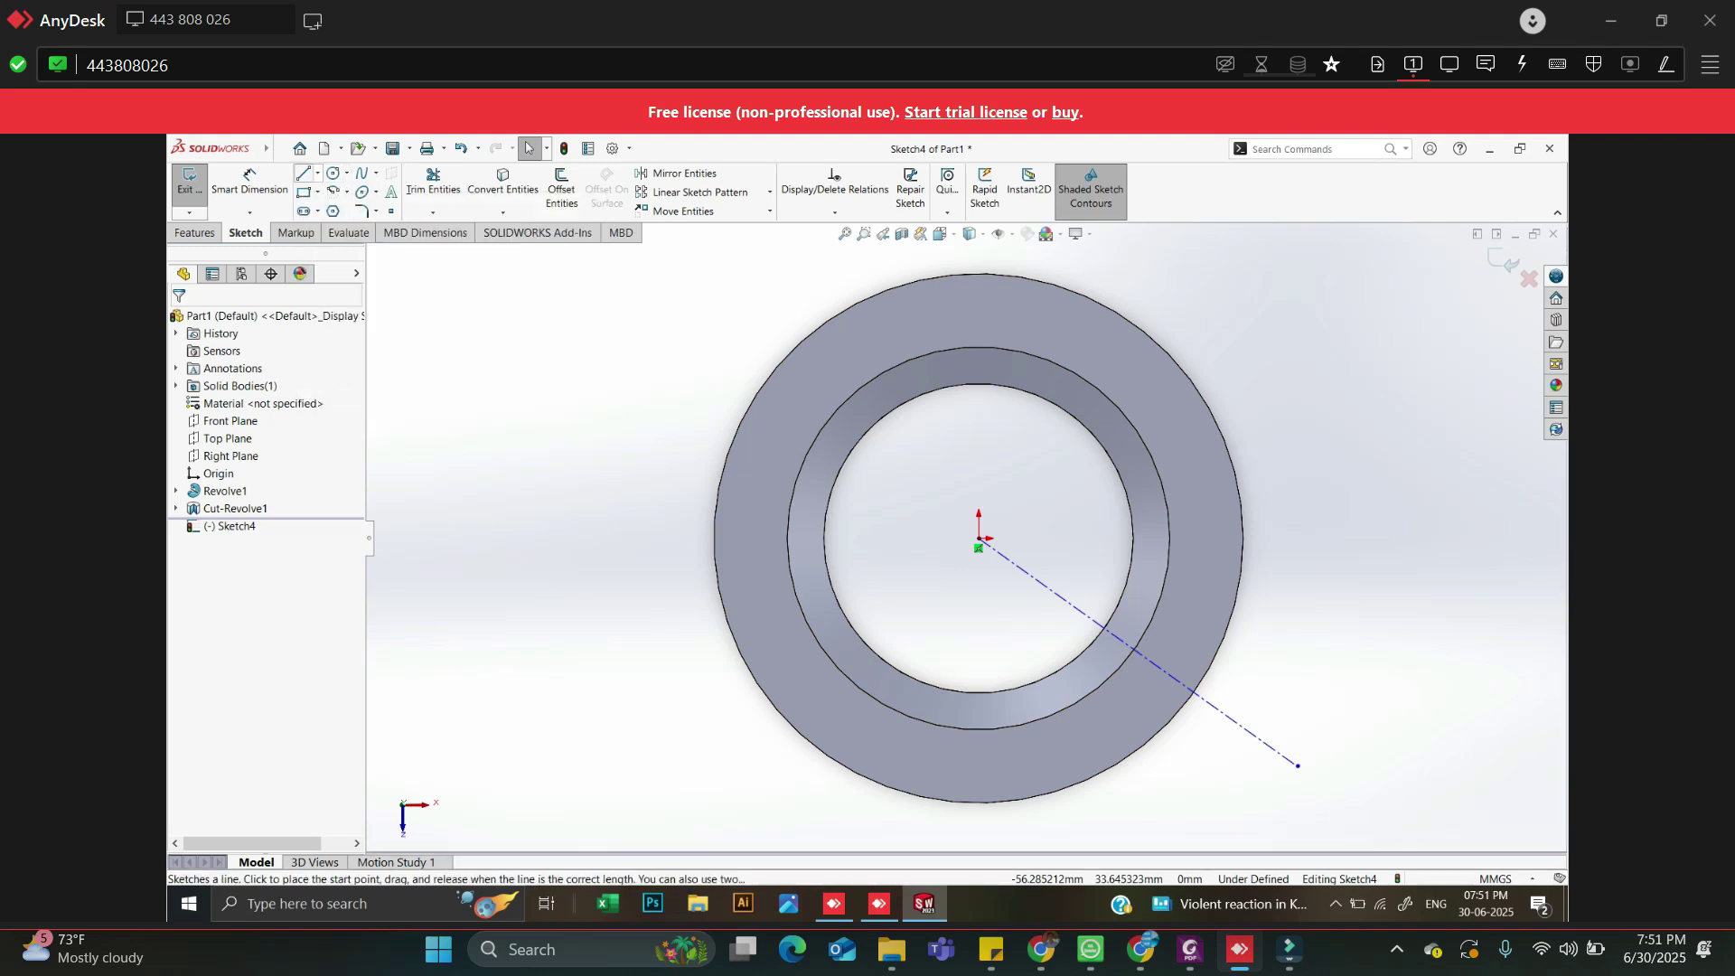
Add an infinite-length horizontal centerline through the origin
{"action": "left_click", "coordinate": [317, 173]}
{"action": "left_click", "coordinate": [341, 211]}
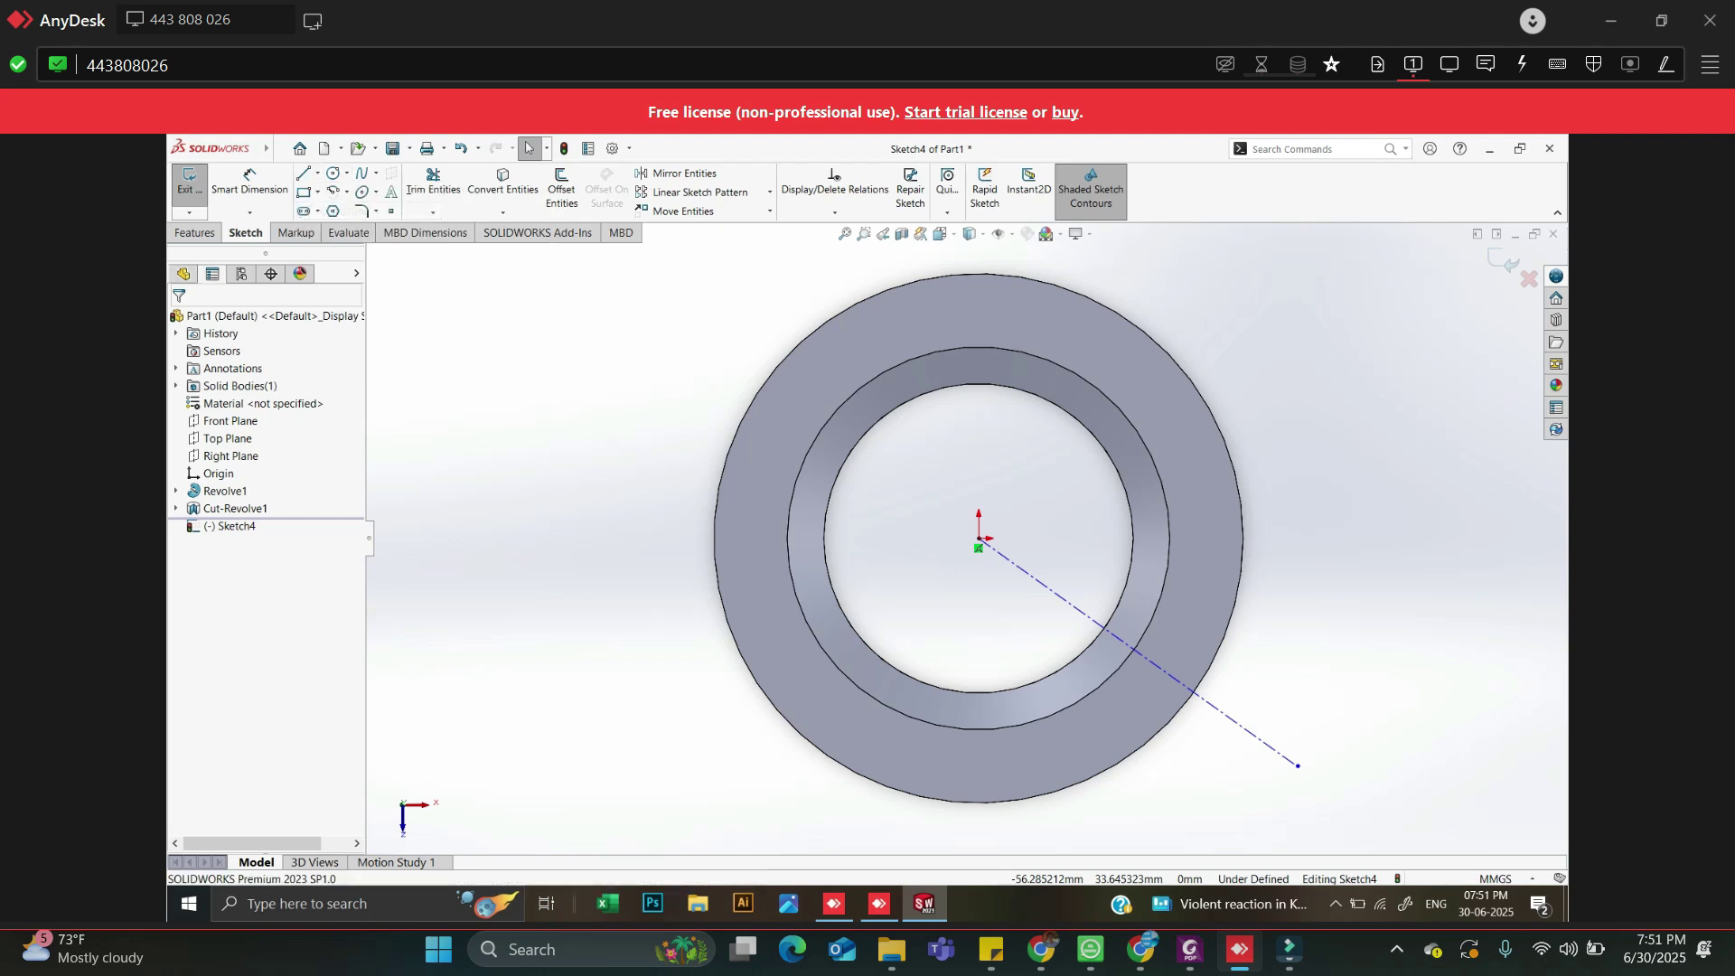
{"action": "left_click", "coordinate": [203, 442]}
{"action": "left_click", "coordinate": [979, 538]}
{"action": "key", "text": "Escape"}
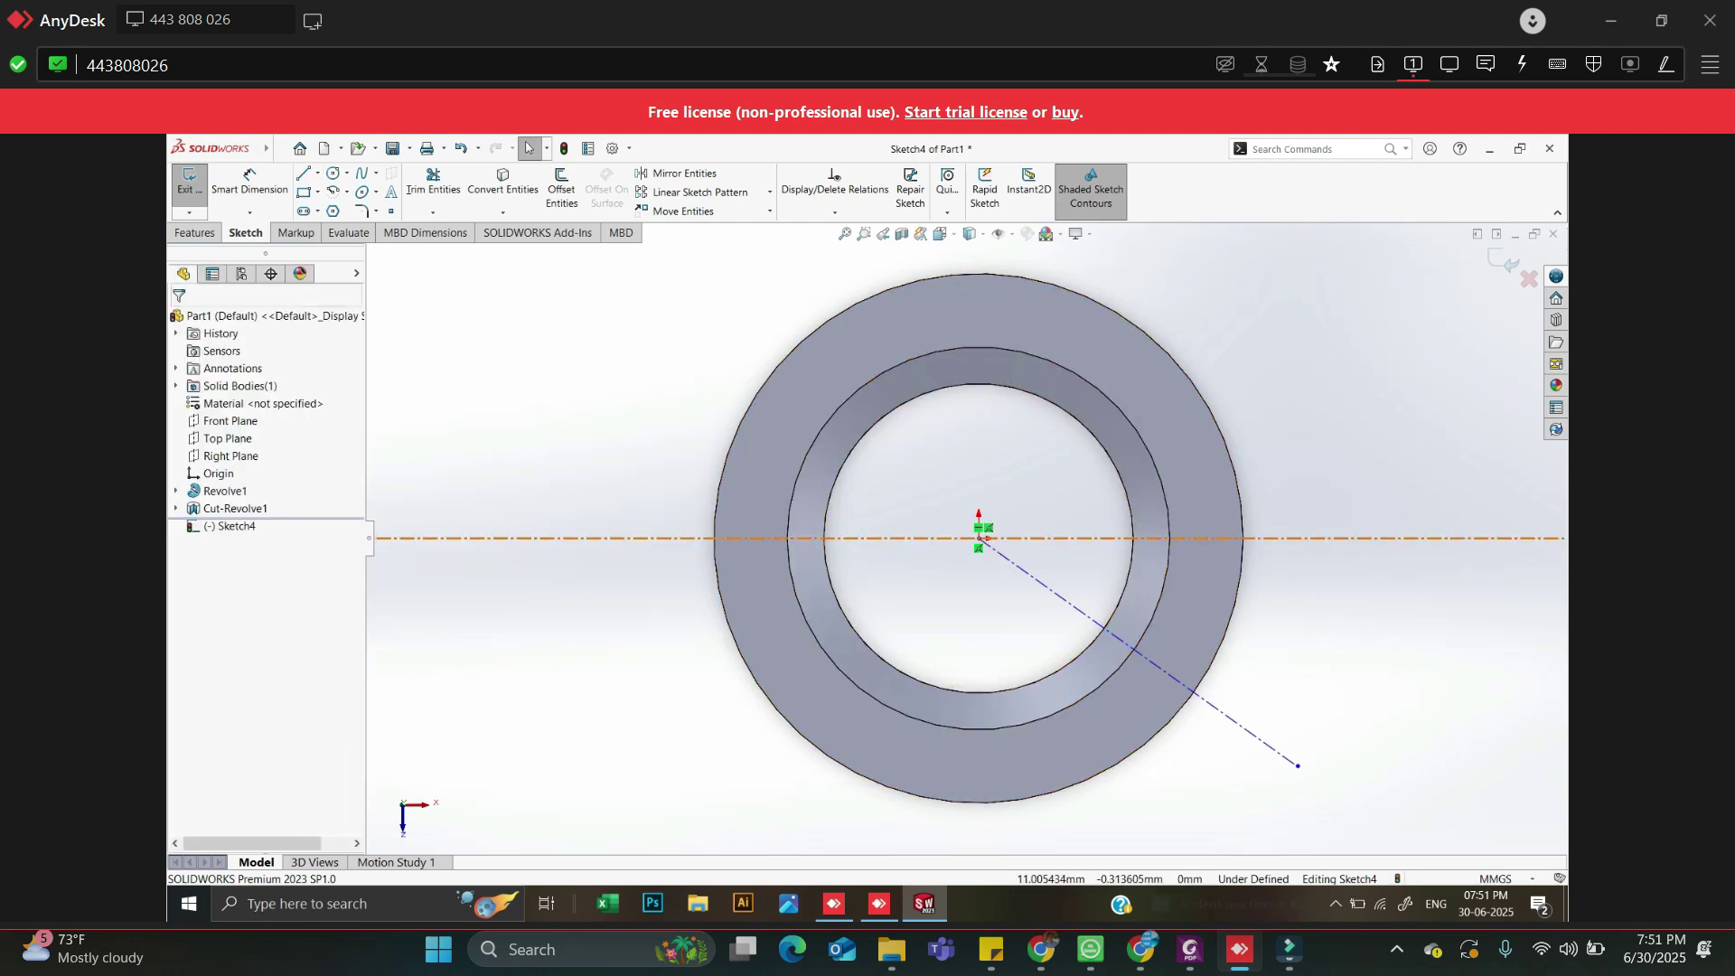
{"action": "left_click", "coordinate": [1037, 539]}
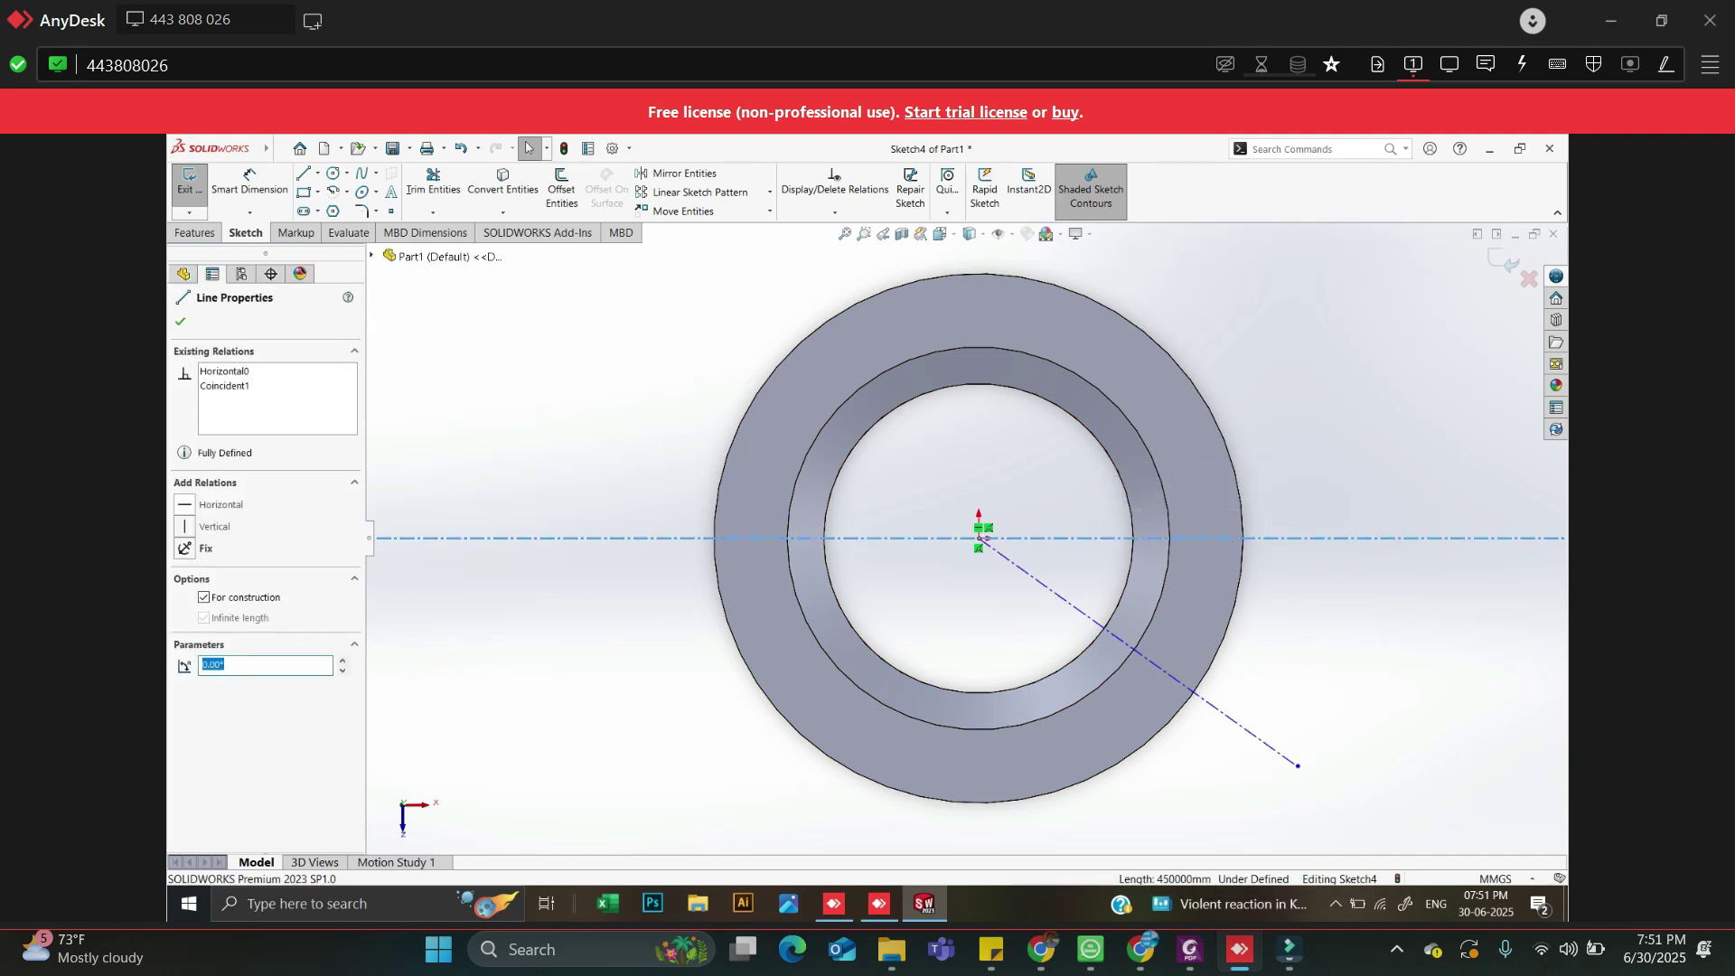
{"action": "key", "text": "Escape"}
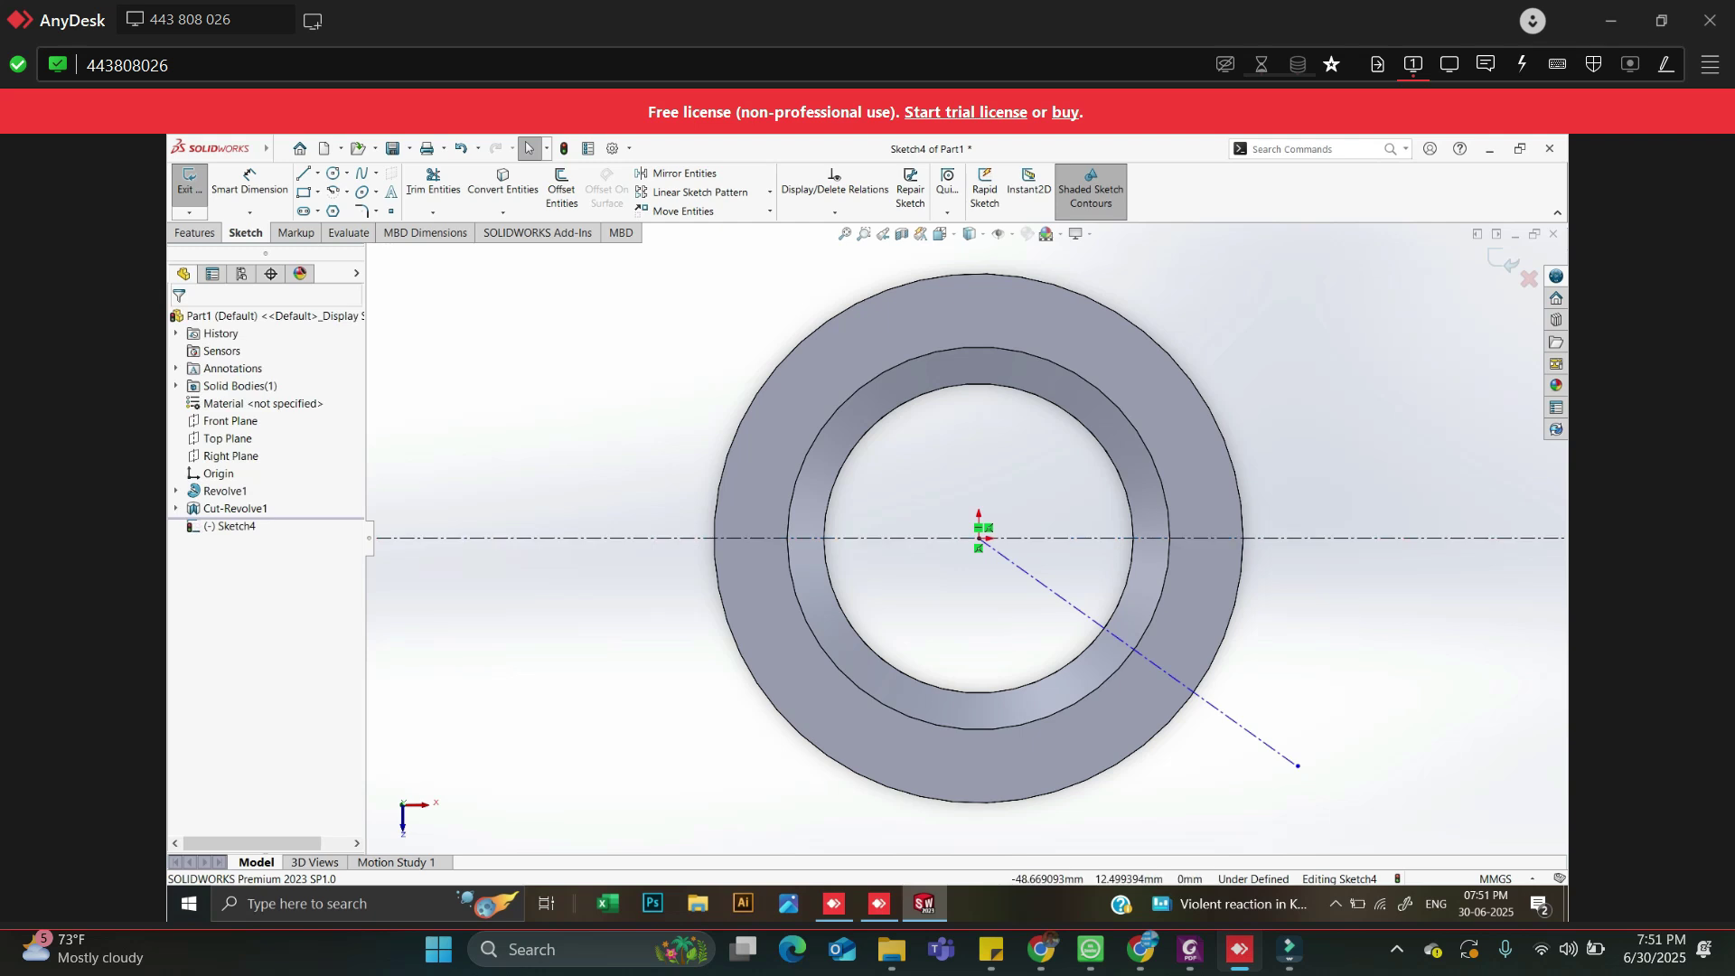
Check the notch angle in the Foxit PDF drawing, and in SOLIDWORKS dimension the angle between the two centerlines as 30°
{"action": "left_click", "coordinate": [1189, 949]}
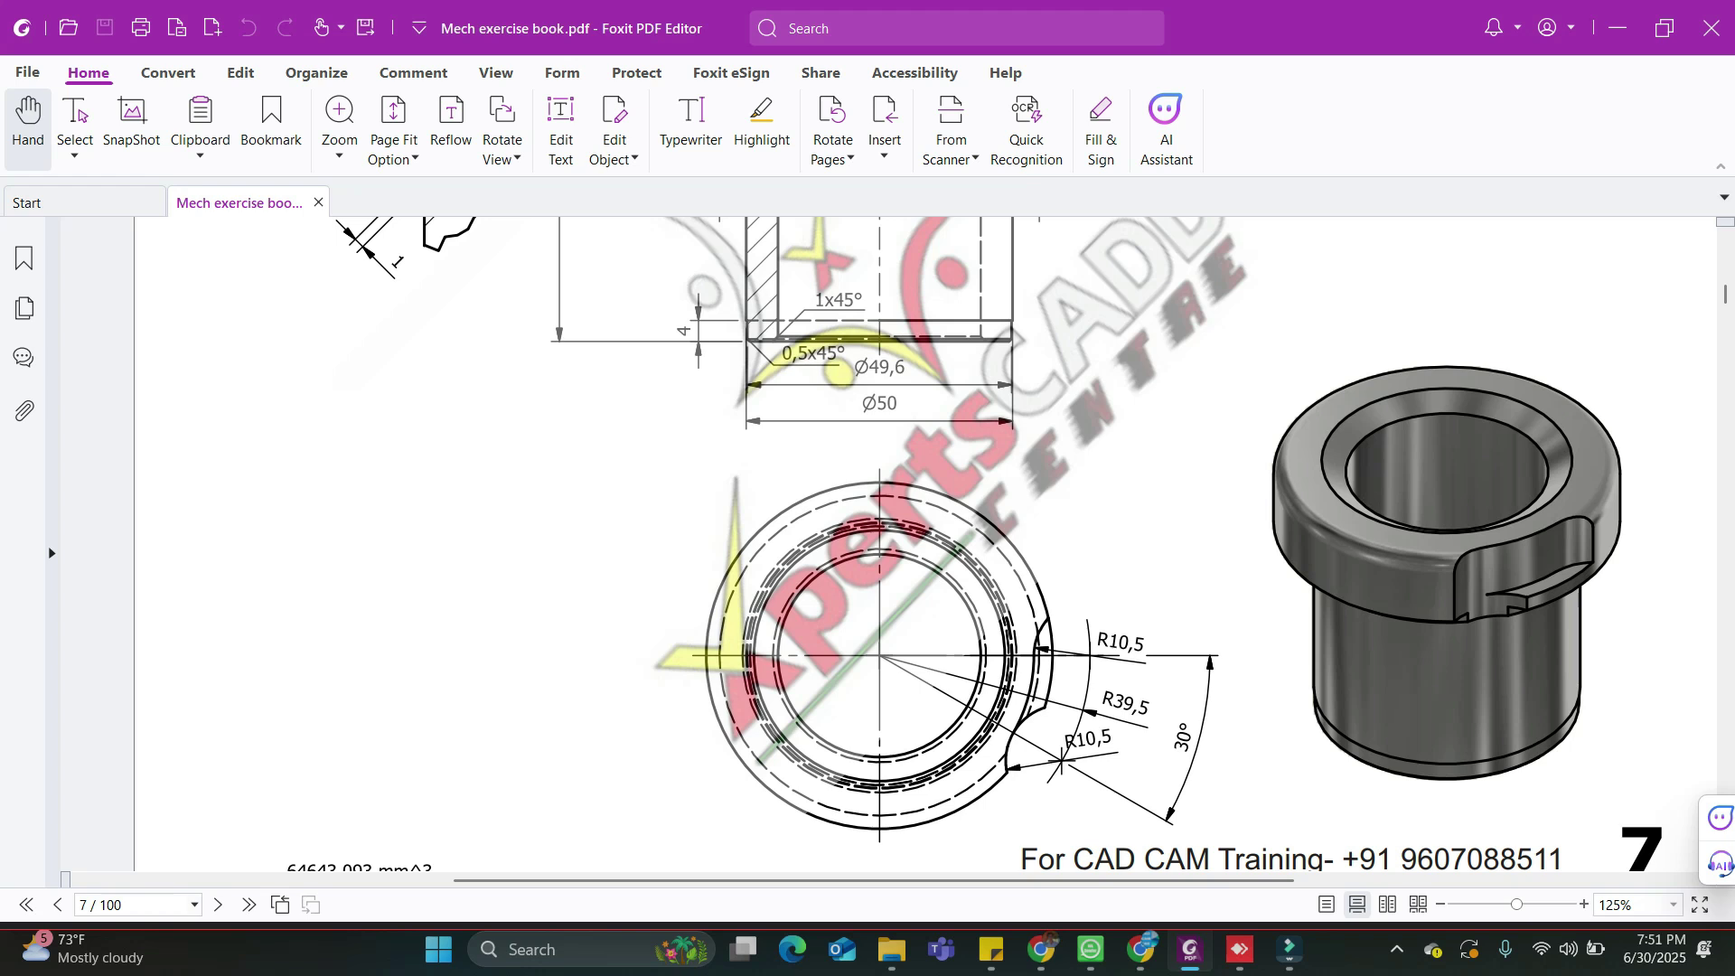
{"action": "left_click", "coordinate": [1239, 949]}
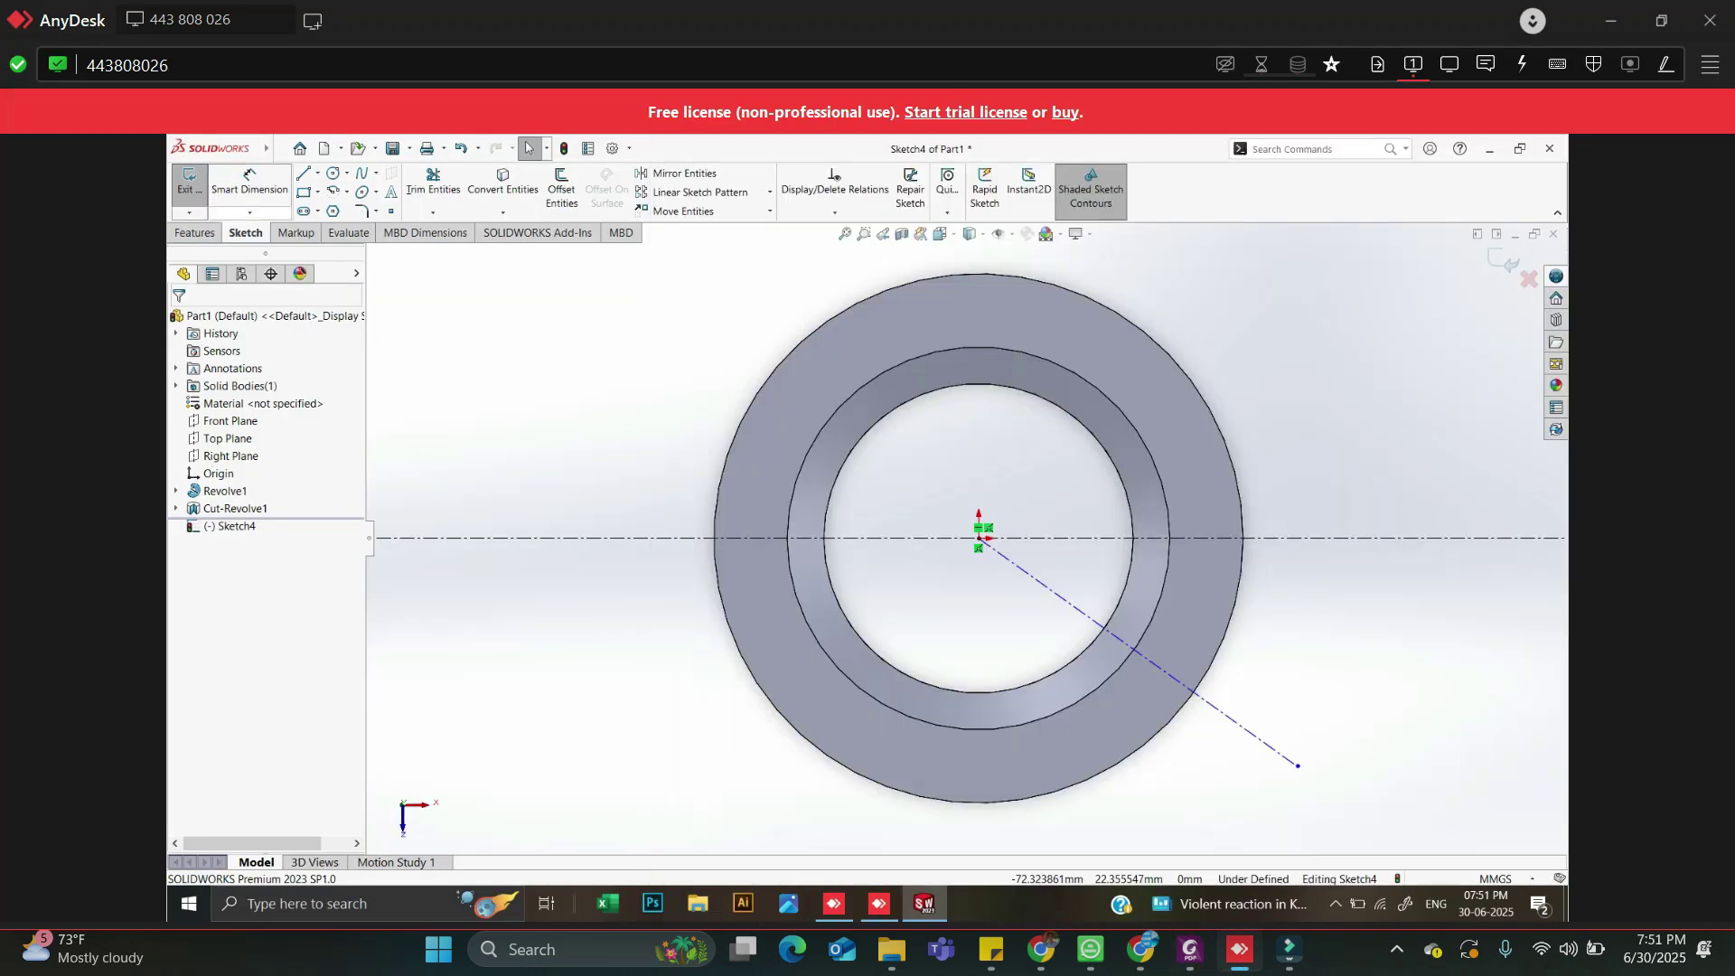
{"action": "left_click", "coordinate": [249, 185]}
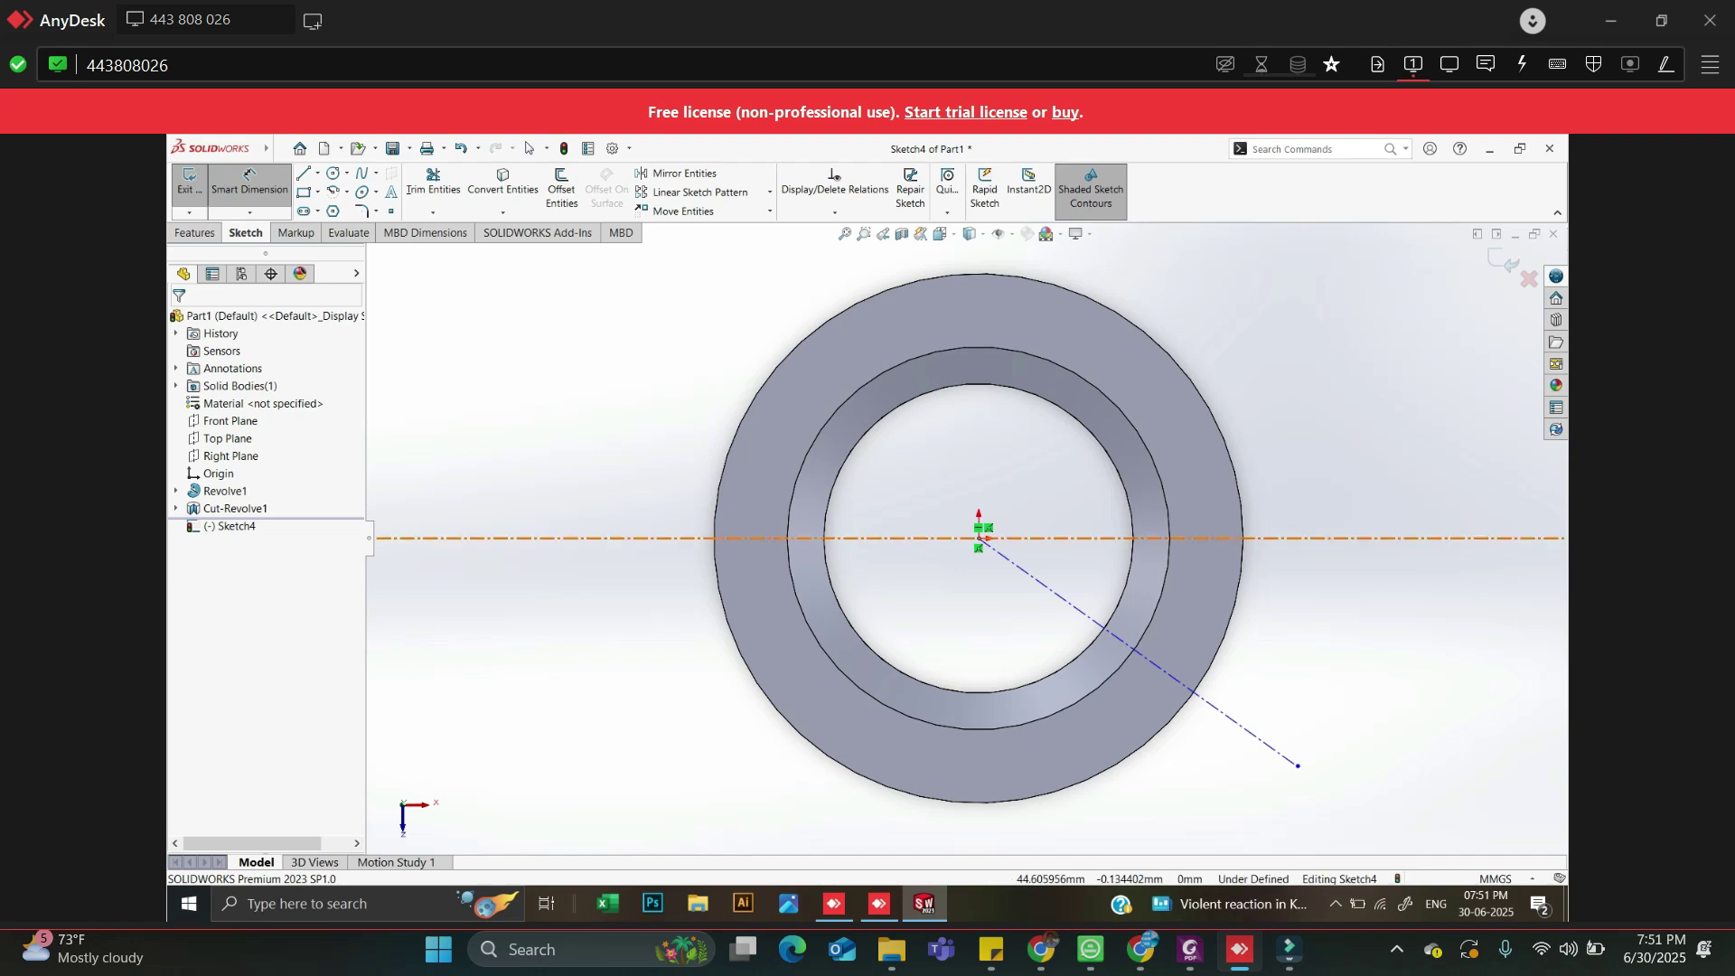
{"action": "left_click", "coordinate": [1307, 538]}
{"action": "left_click", "coordinate": [1229, 717]}
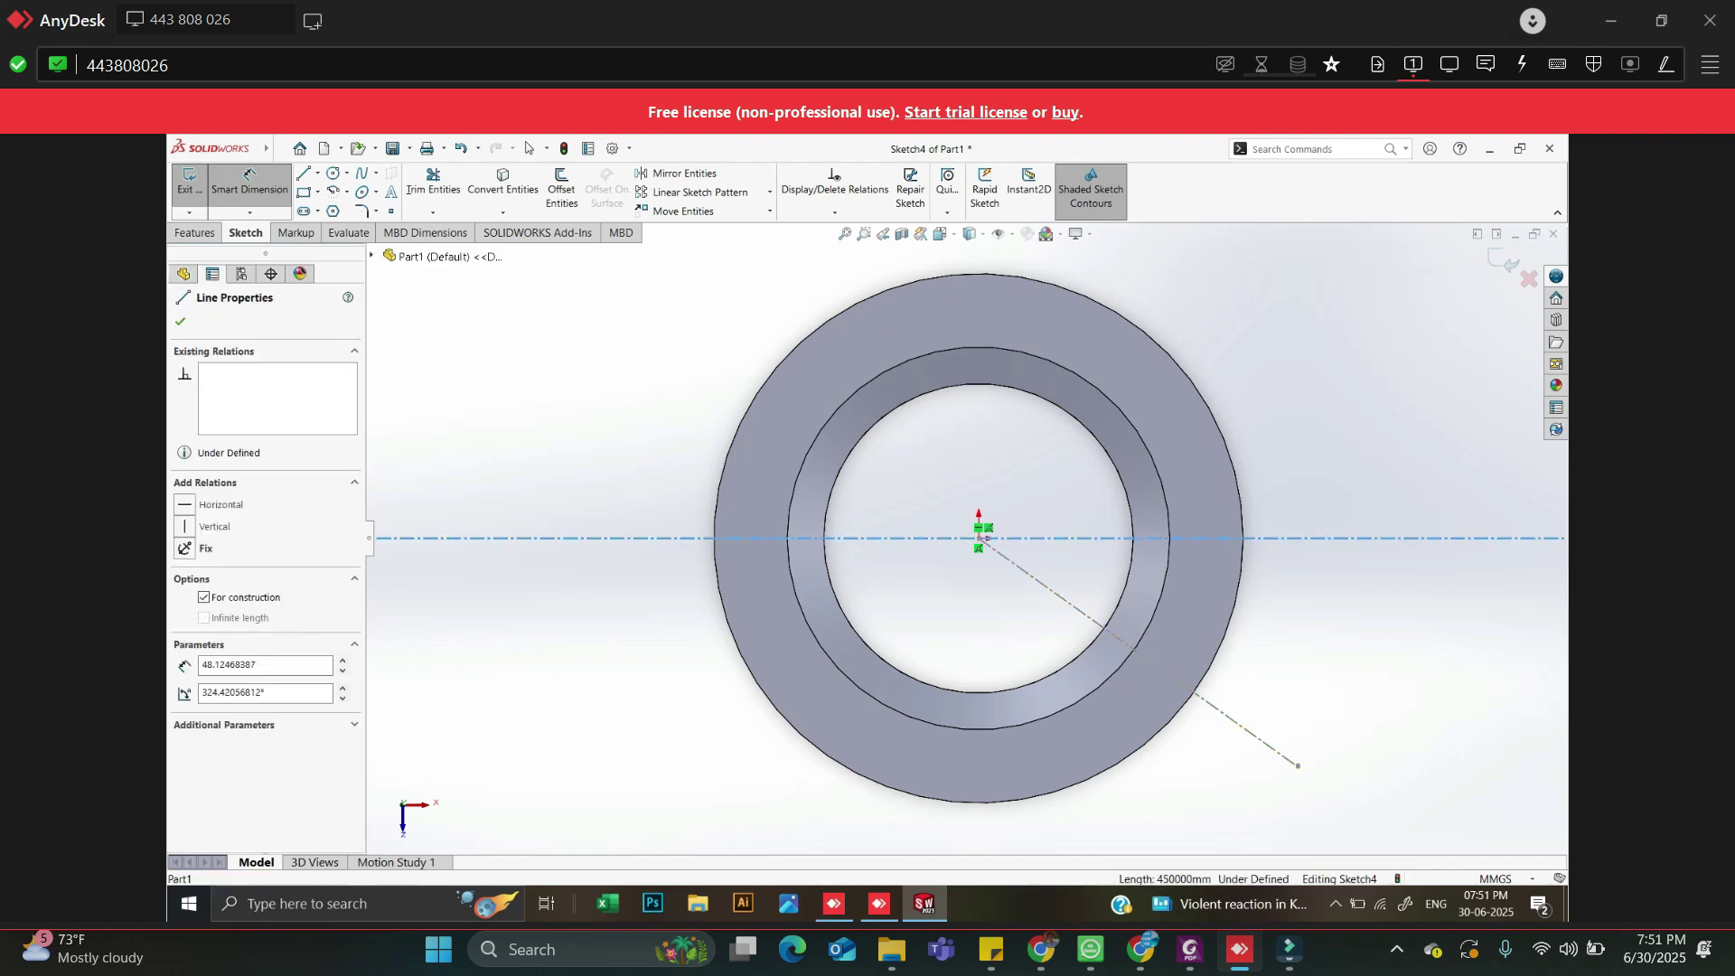
{"action": "left_click", "coordinate": [1298, 765]}
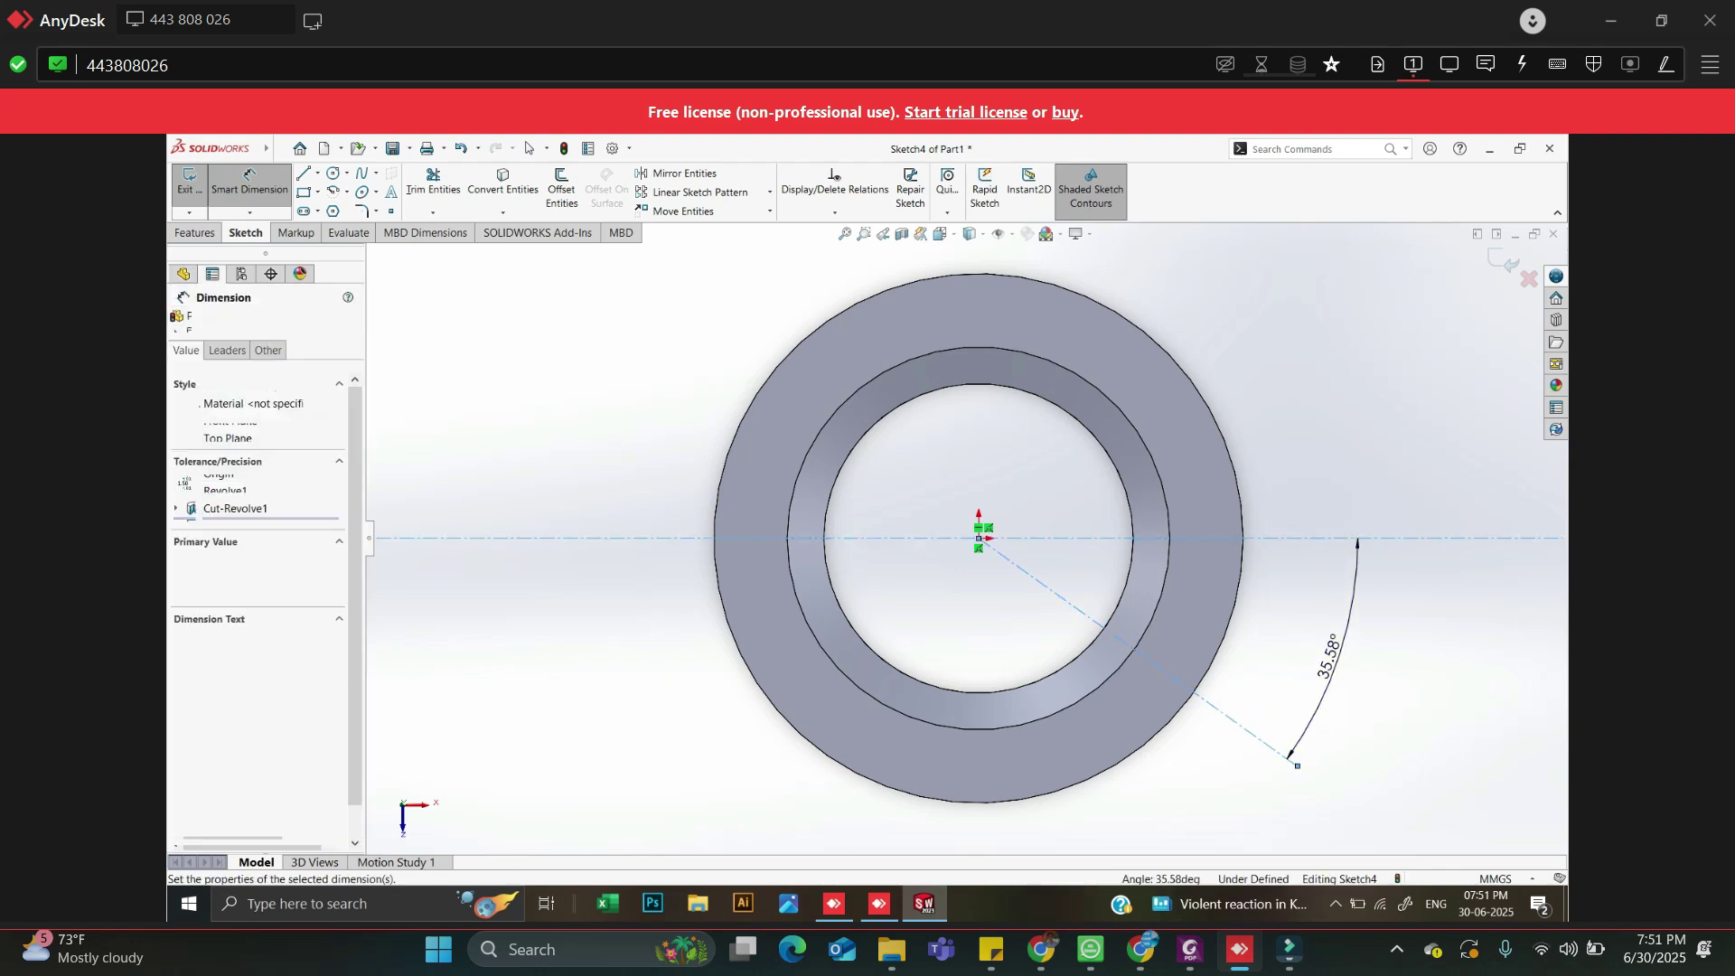
{"action": "type", "text": "30"}
{"action": "key", "text": "Return"}
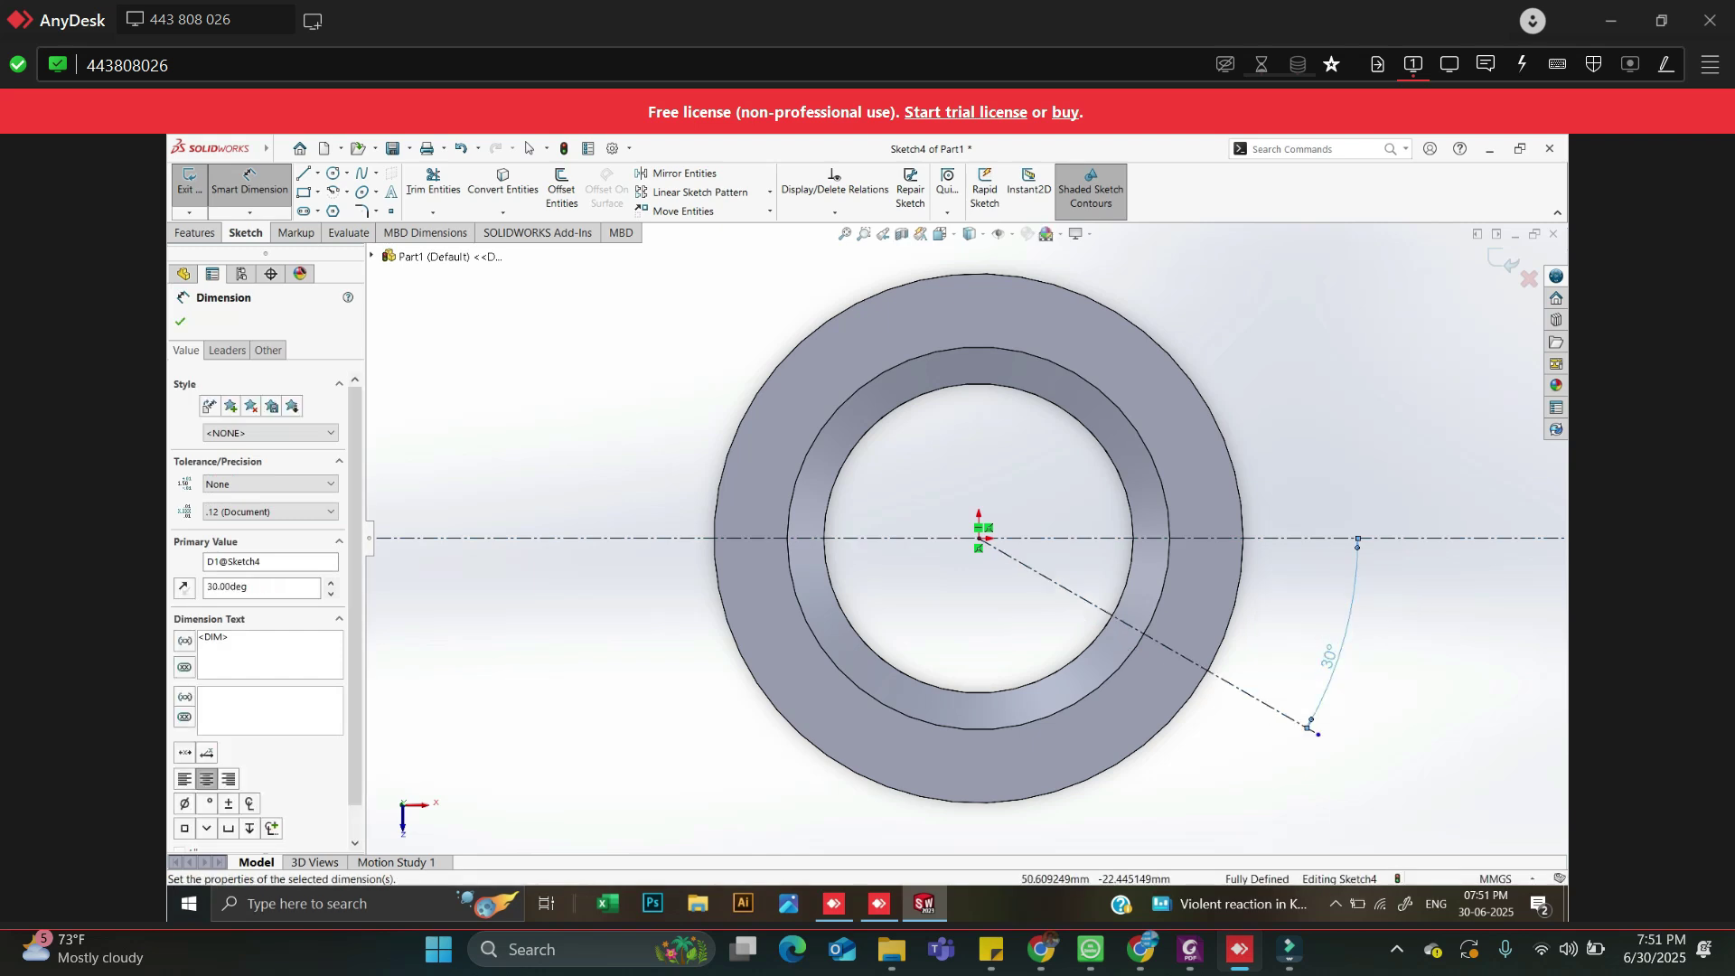
Check the notch radii in the Foxit PDF drawing, and in SOLIDWORKS draw a 10.5 mm radius circle at the sloping centerline's outer endpoint
{"action": "left_click", "coordinate": [1191, 949]}
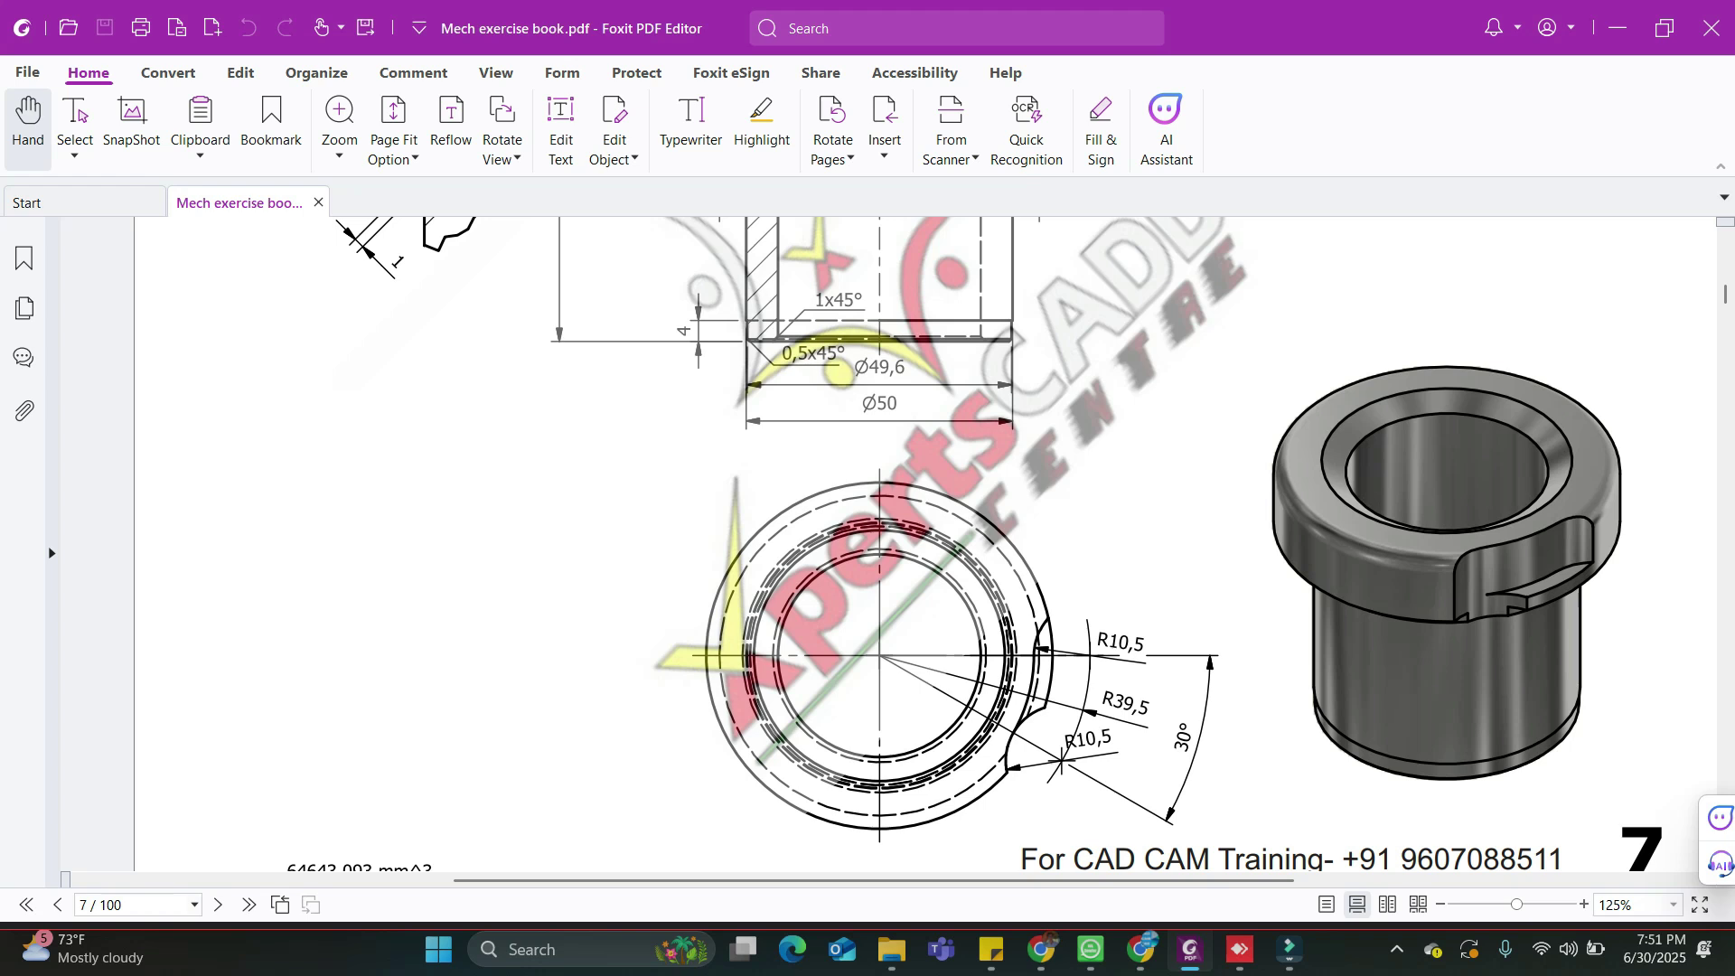
{"action": "key", "text": "alt+Tab"}
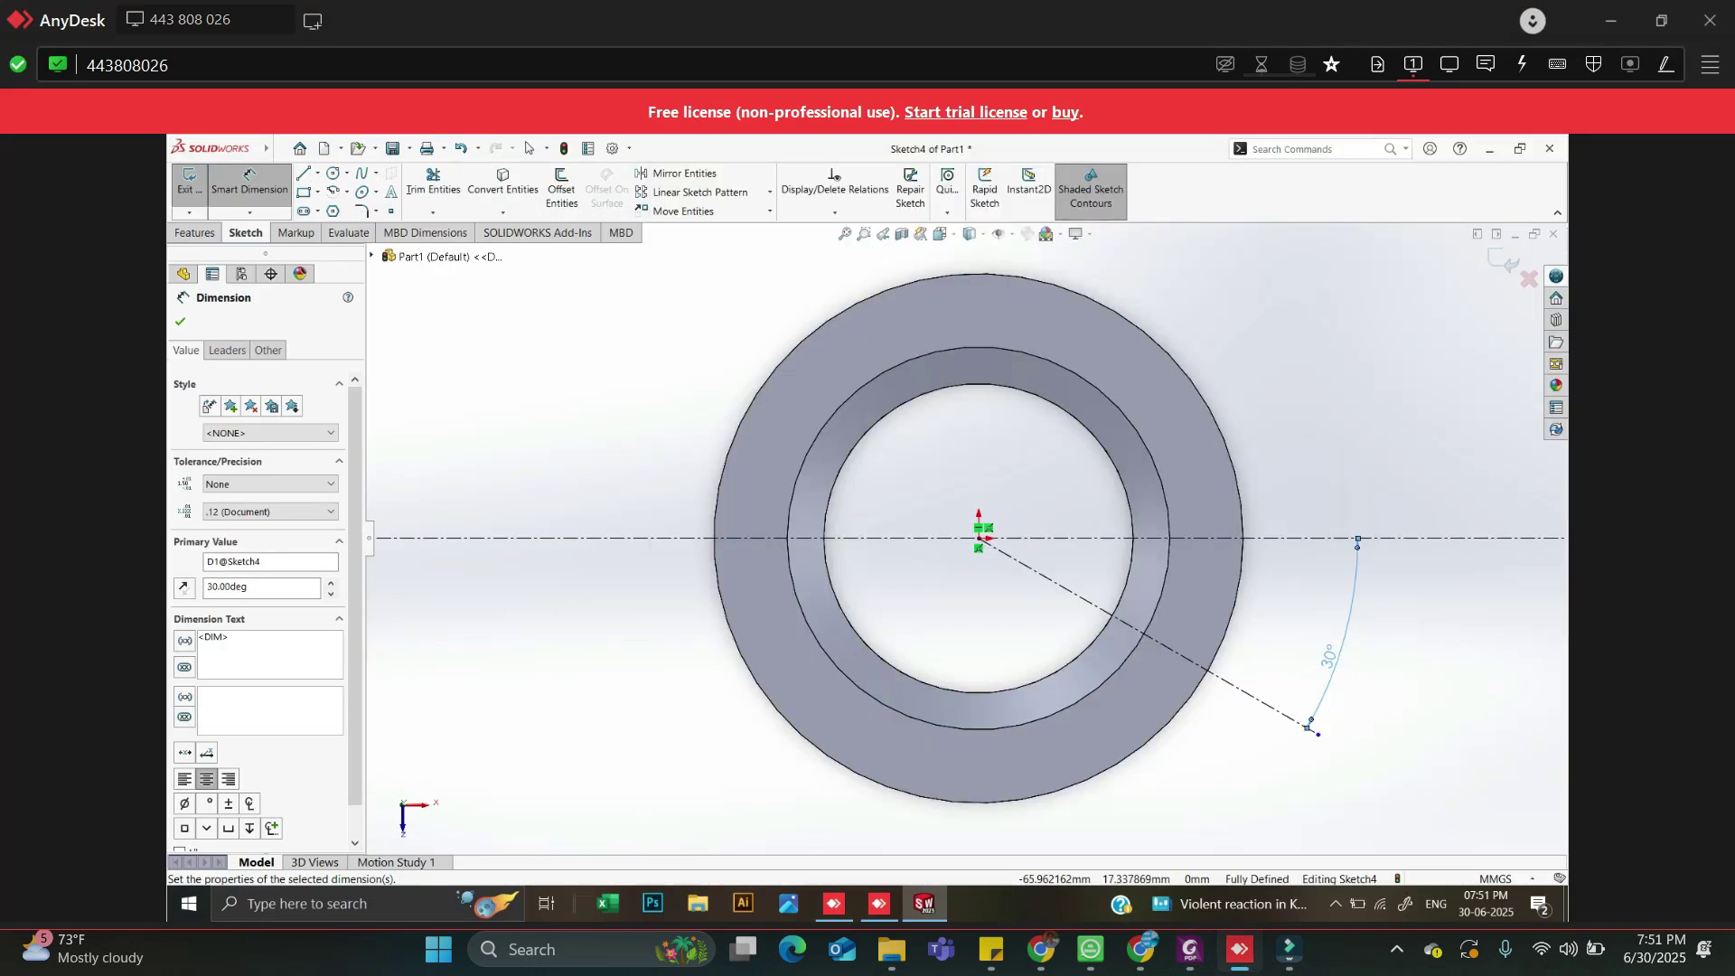
{"action": "left_click", "coordinate": [333, 173]}
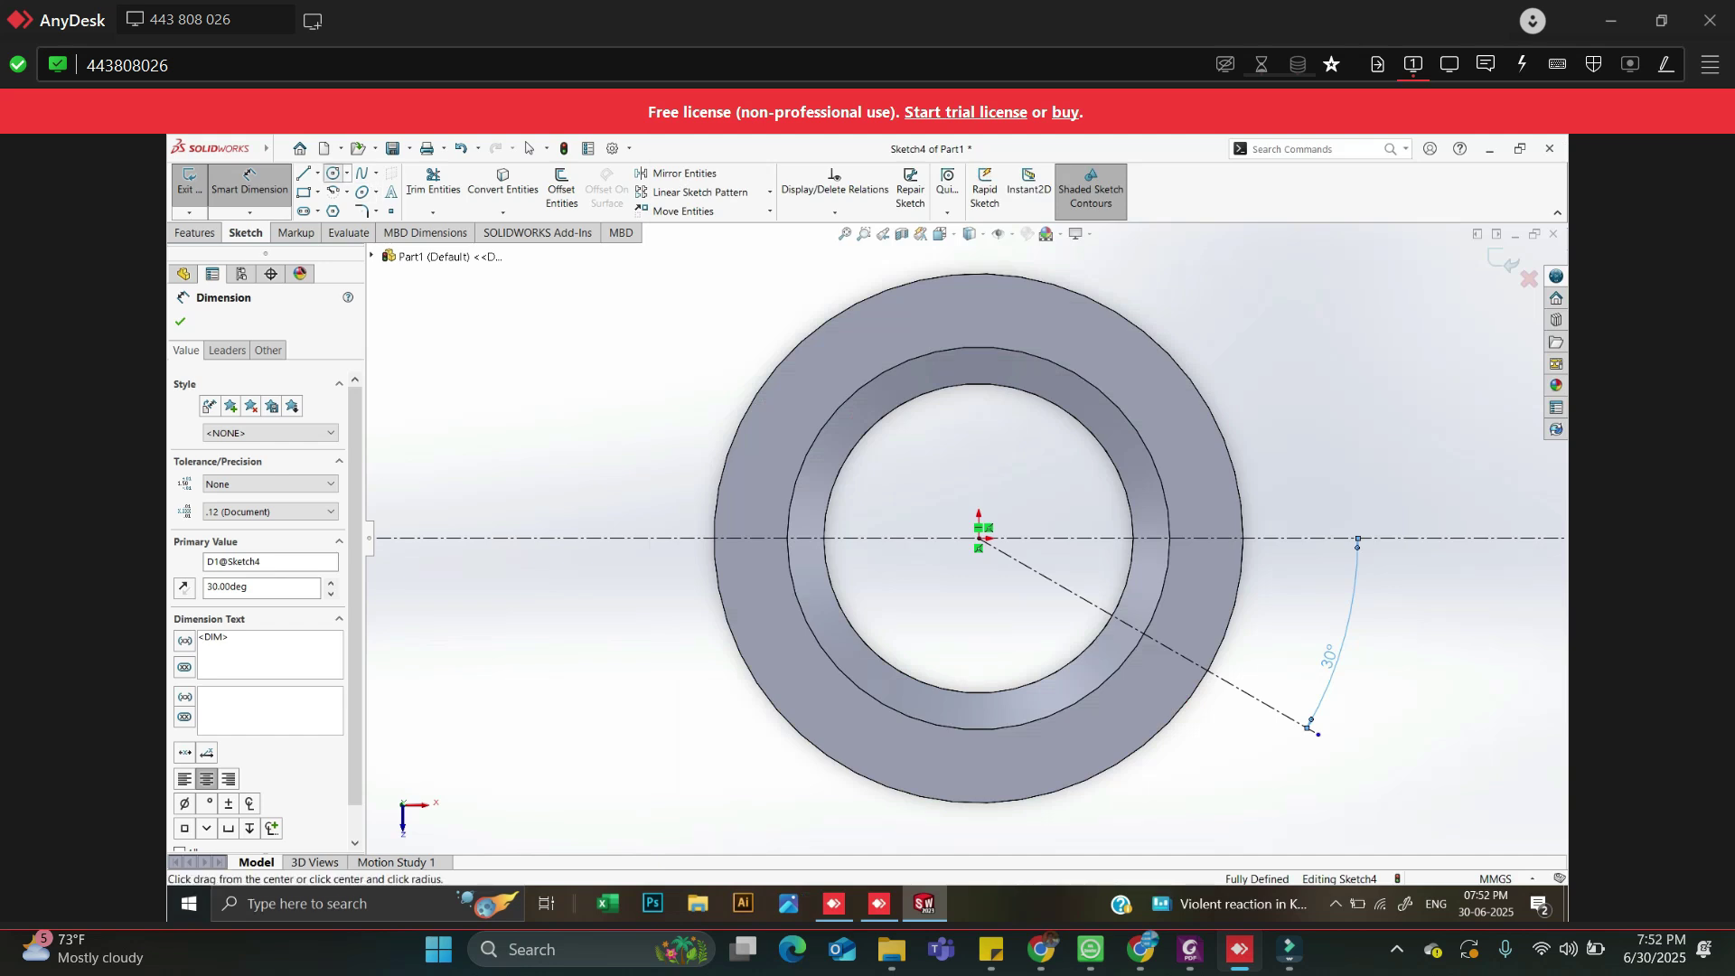
{"action": "left_click", "coordinate": [1318, 734]}
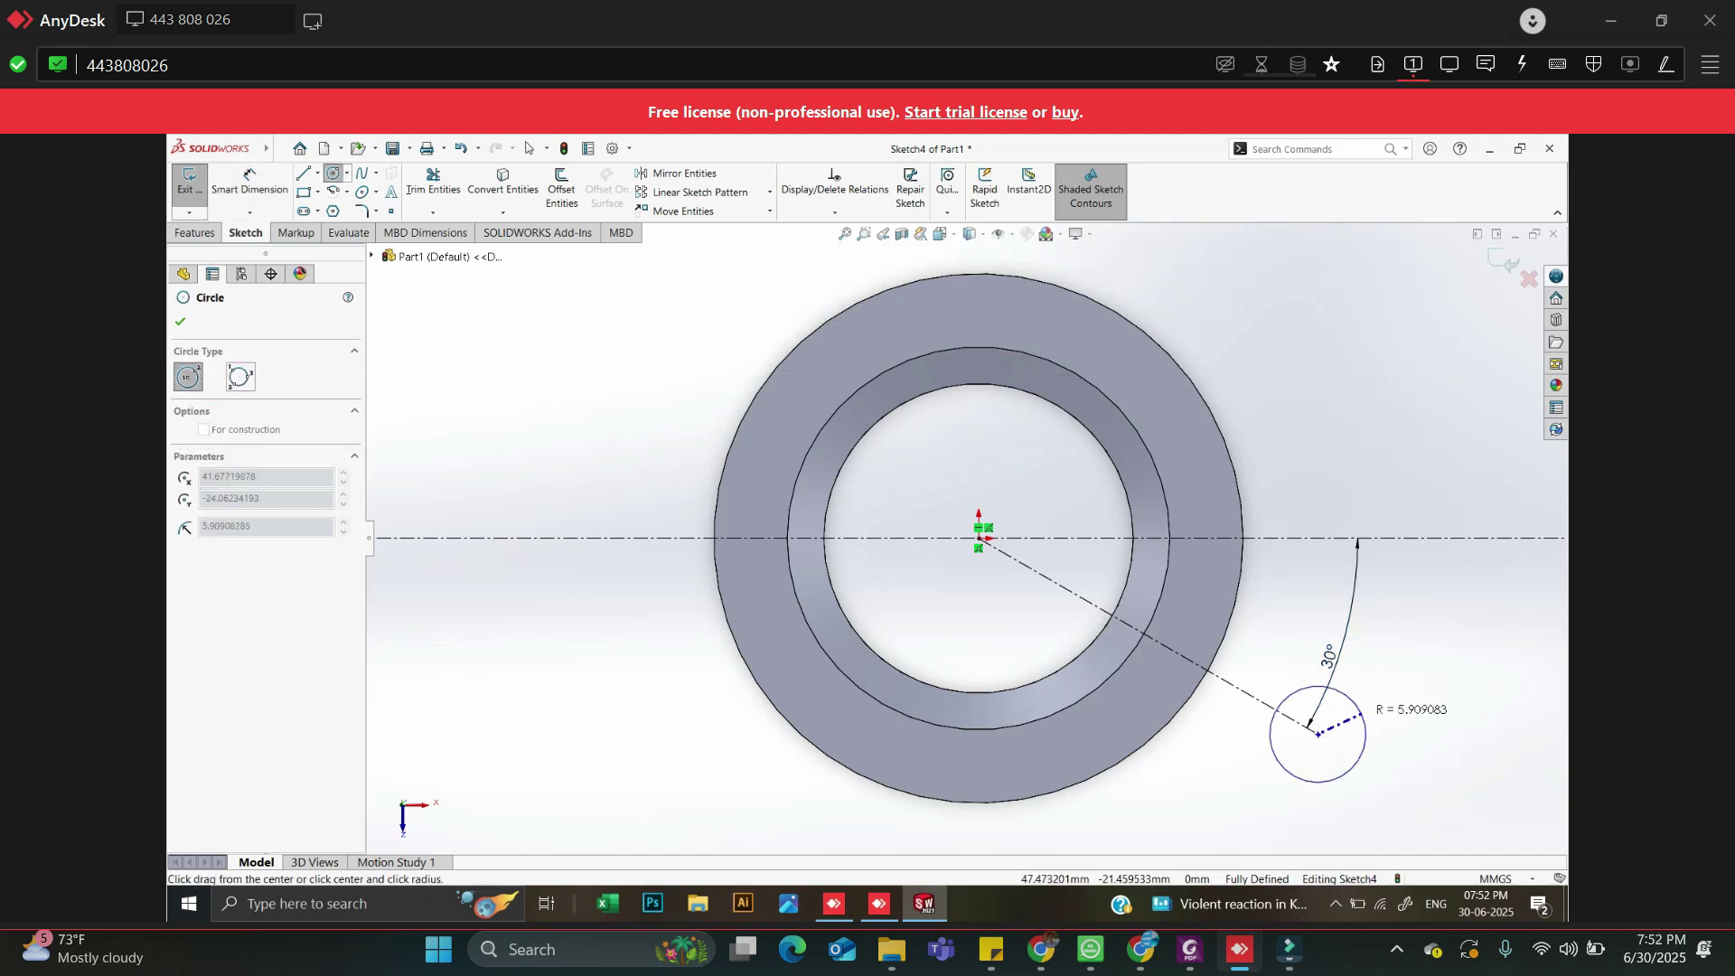
{"action": "left_click", "coordinate": [1365, 708]}
{"action": "type", "text": "10.500000"}
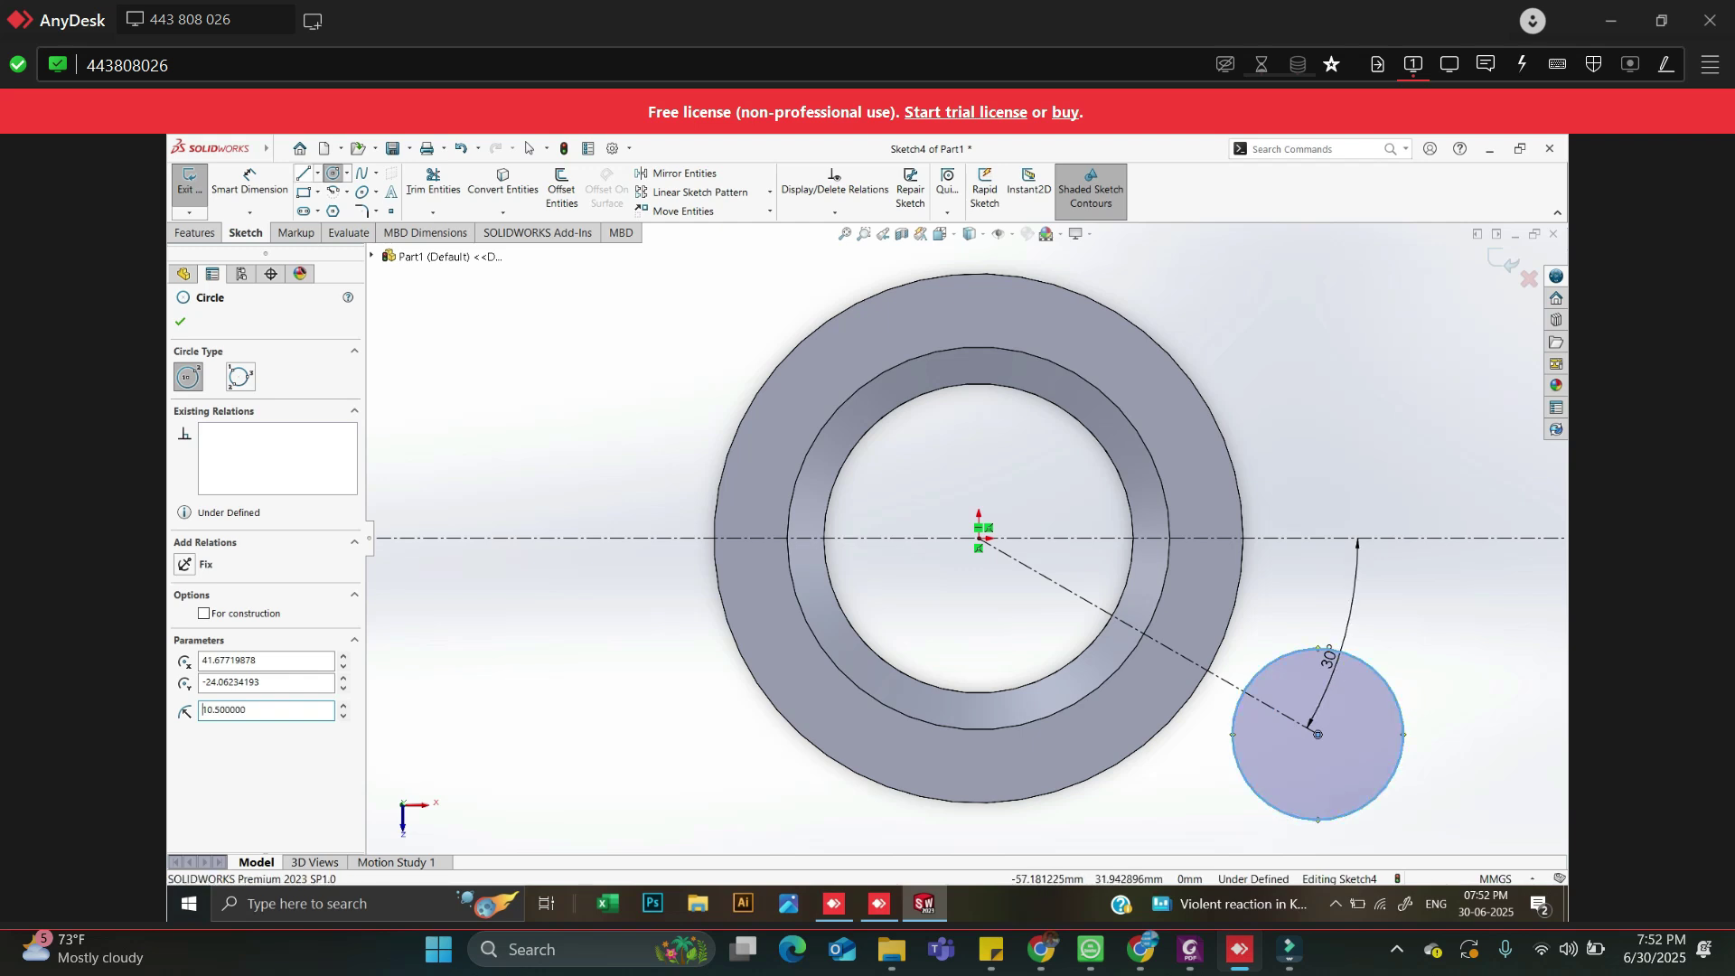
{"action": "key", "text": "Escape"}
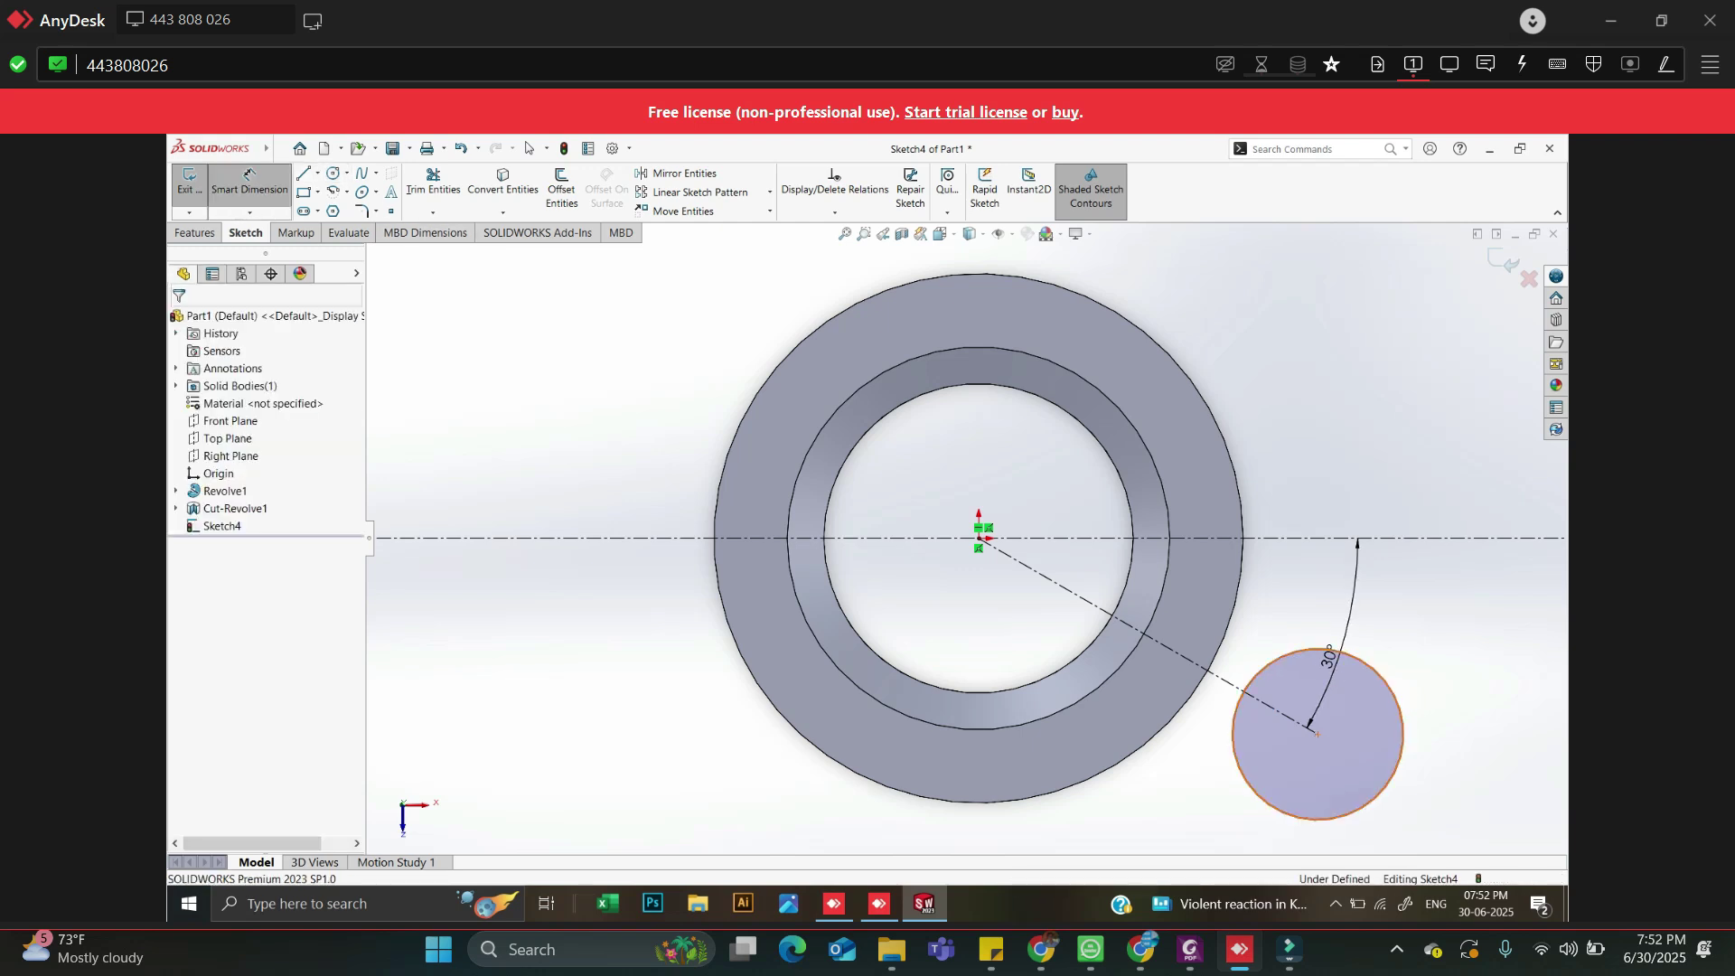
Dimension the circle's diameter as 21 mm
{"action": "left_click", "coordinate": [1378, 673]}
{"action": "left_click", "coordinate": [1432, 619]}
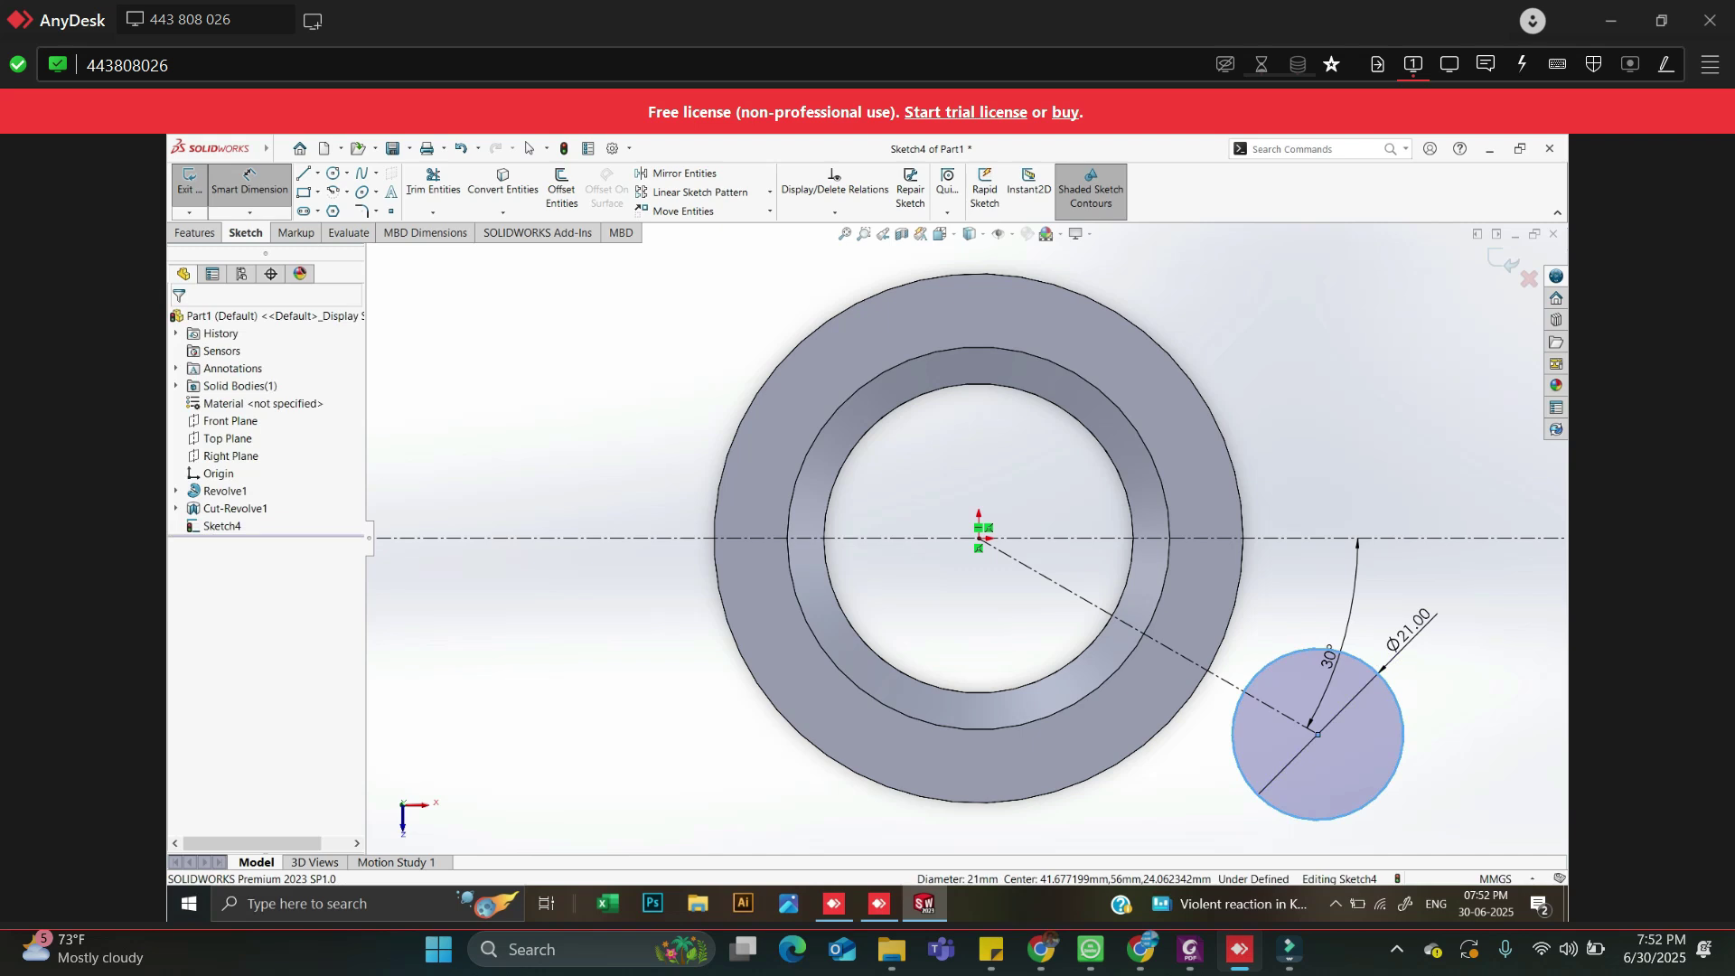
{"action": "key", "text": "Return"}
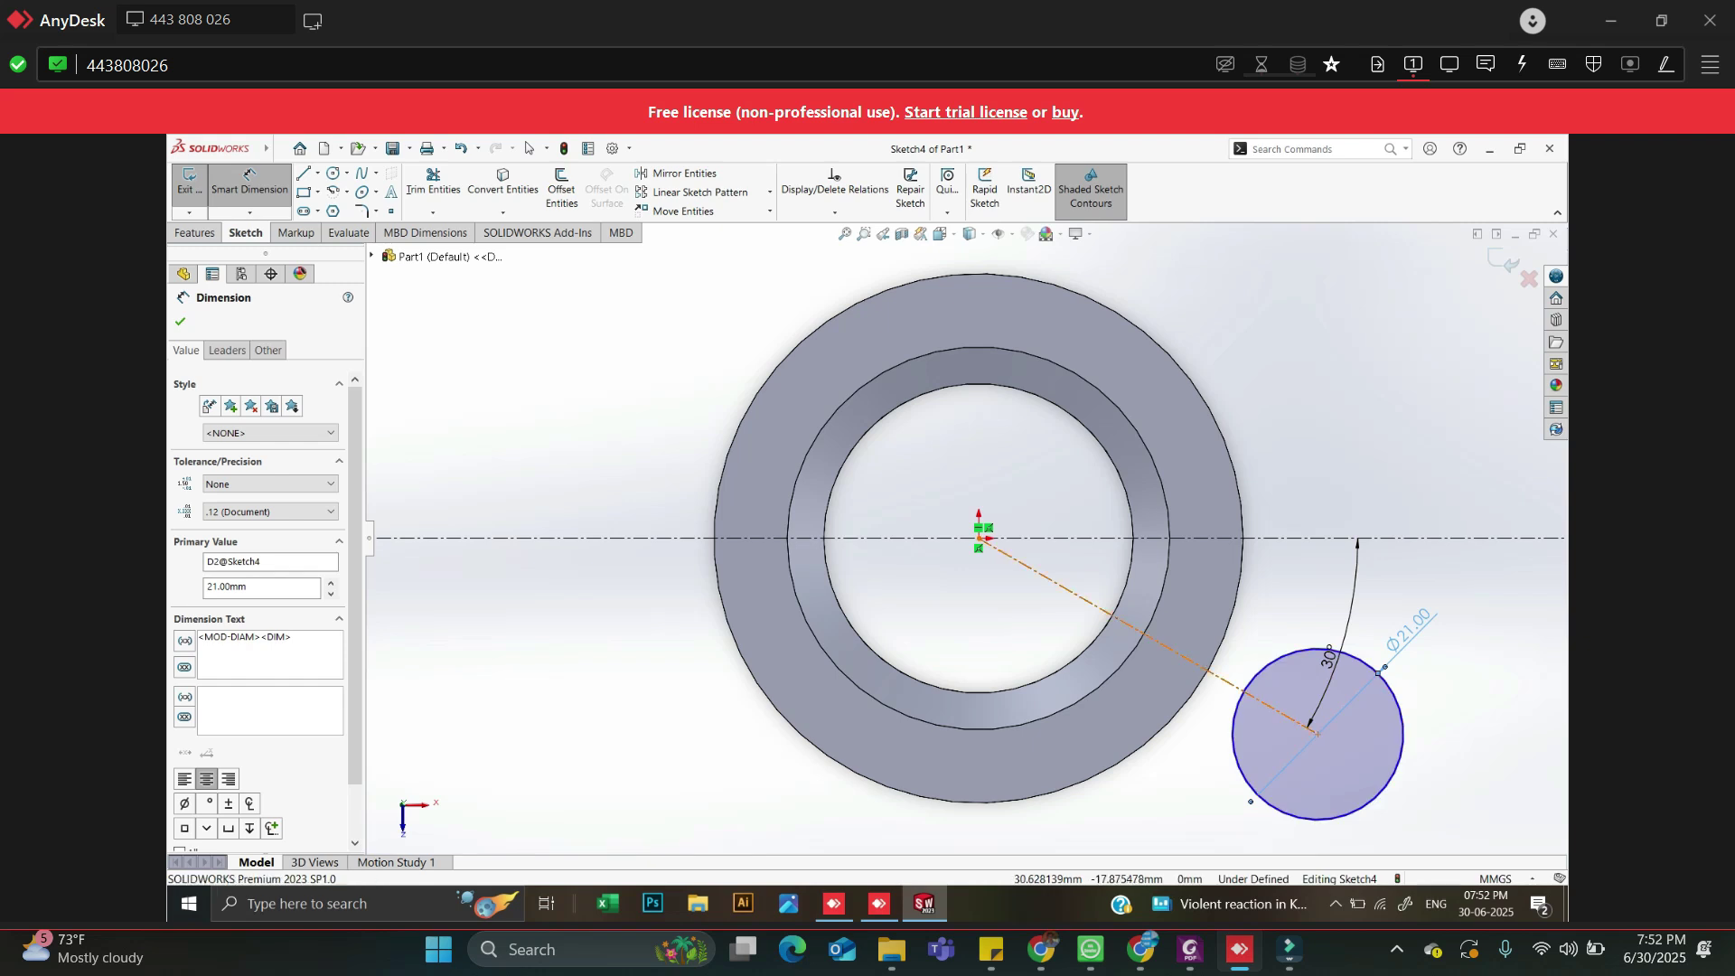
Dimension the sloping centerline's length as 39.5 mm
{"action": "left_click", "coordinate": [1229, 684]}
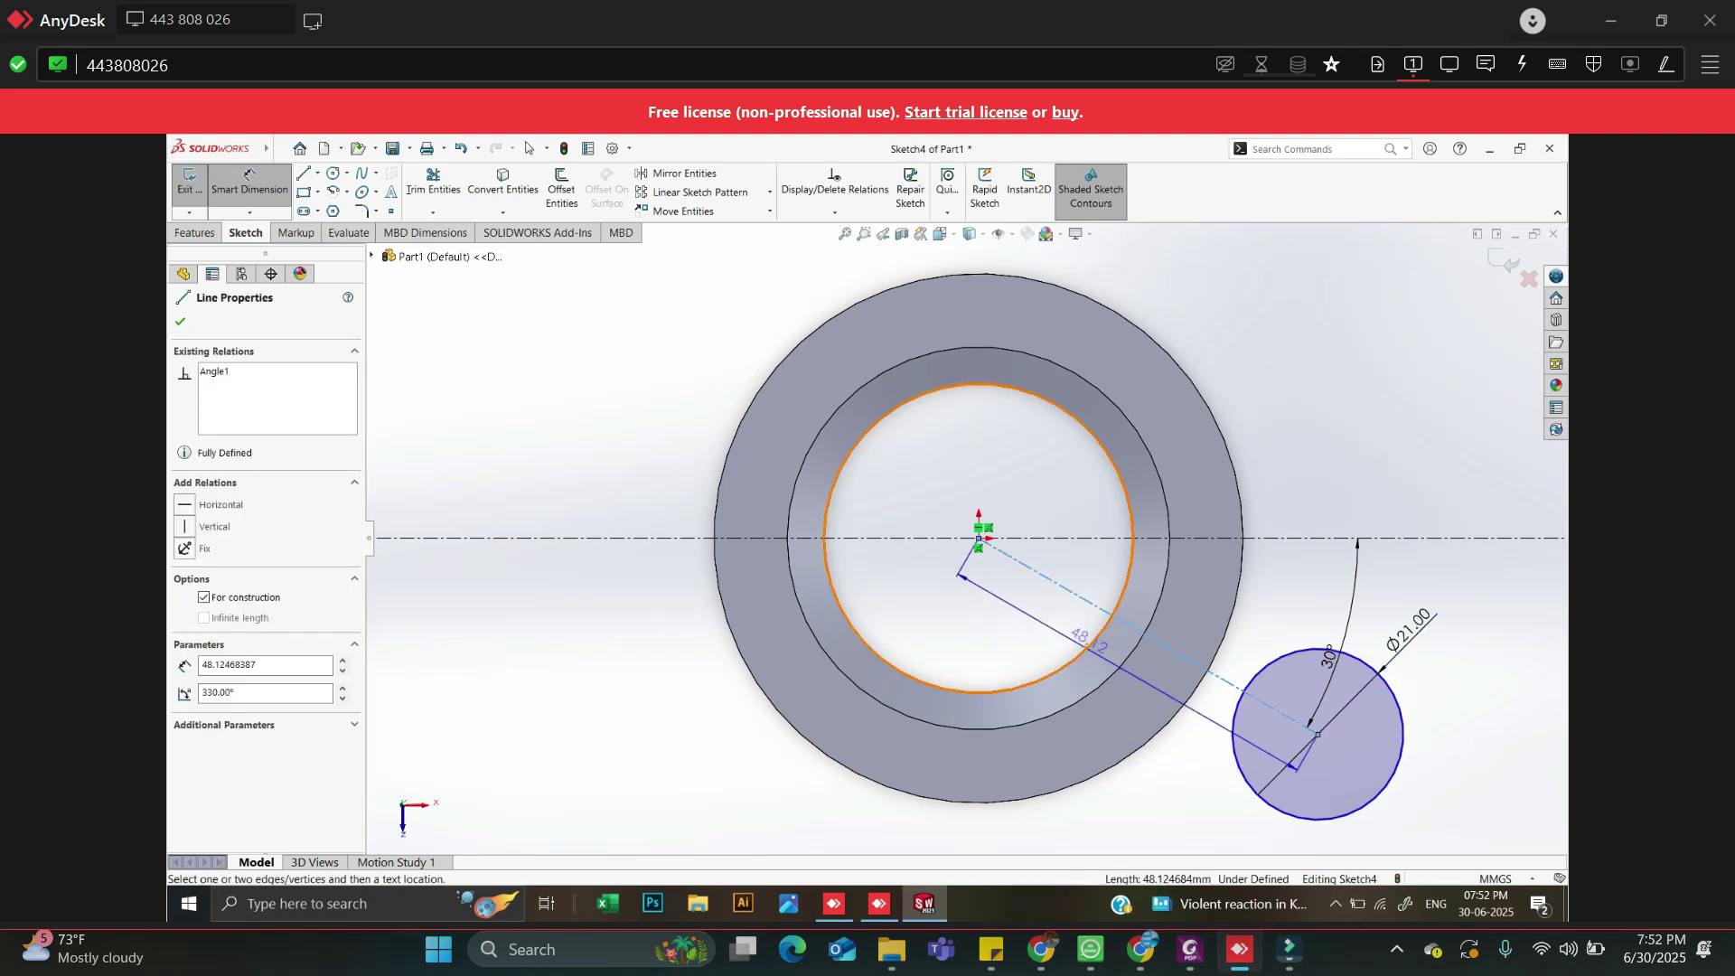
{"action": "left_click", "coordinate": [1067, 621]}
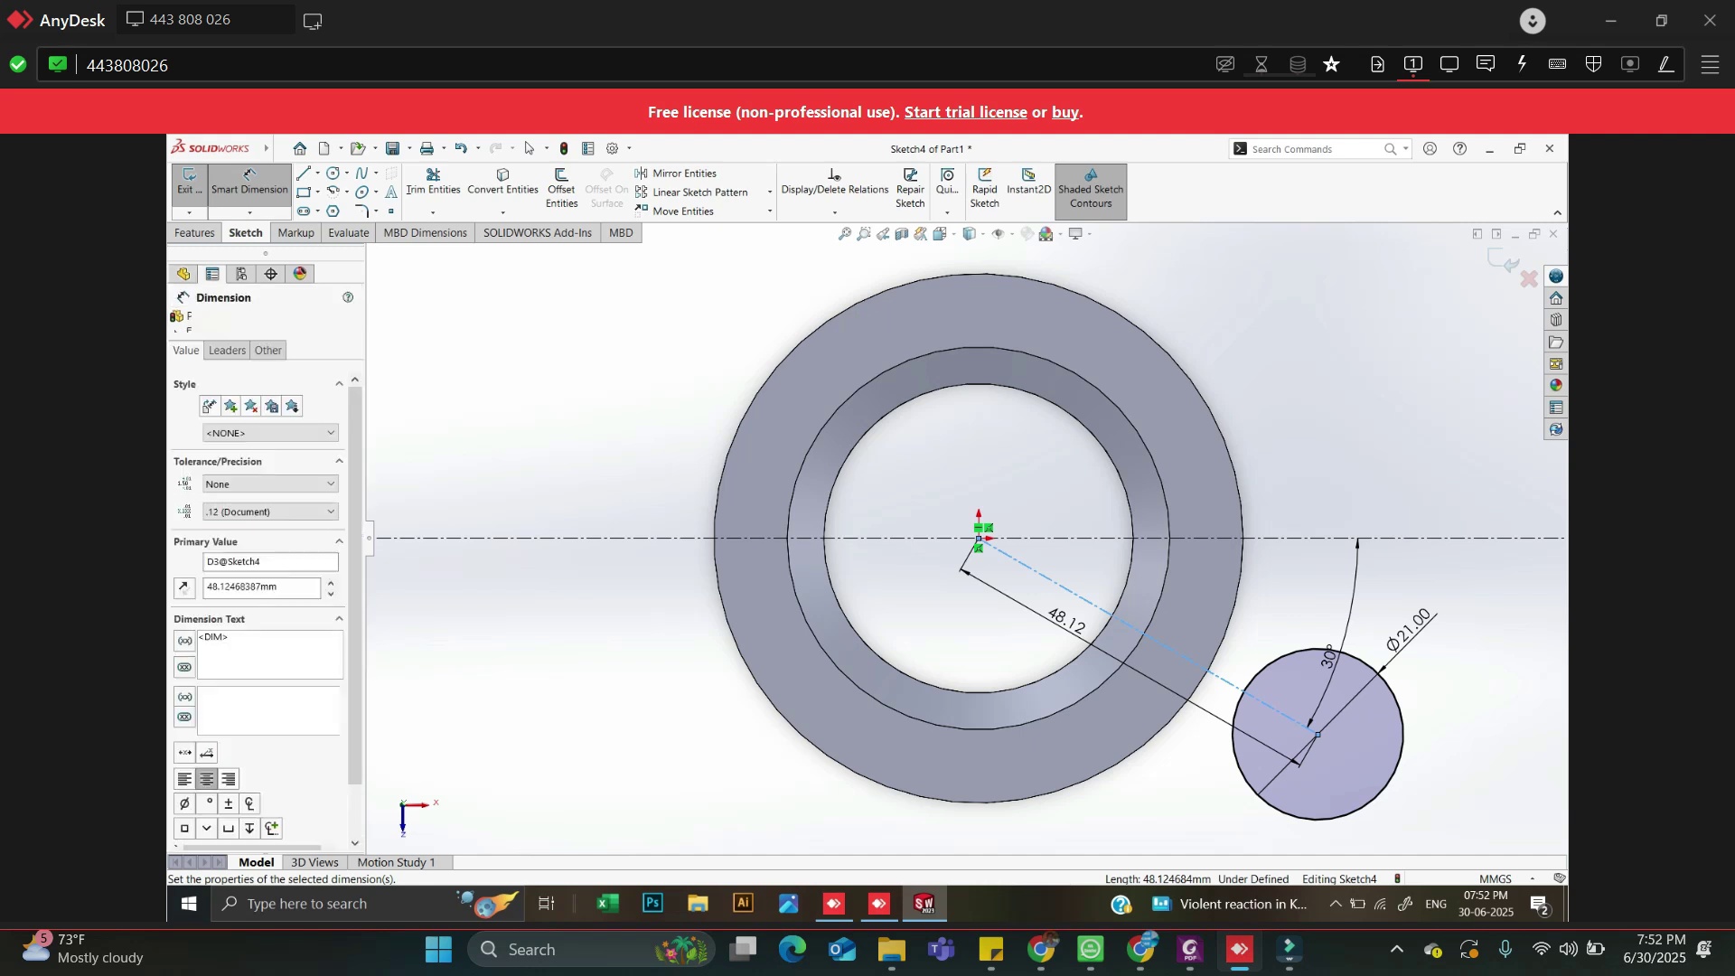
{"action": "type", "text": "39.5"}
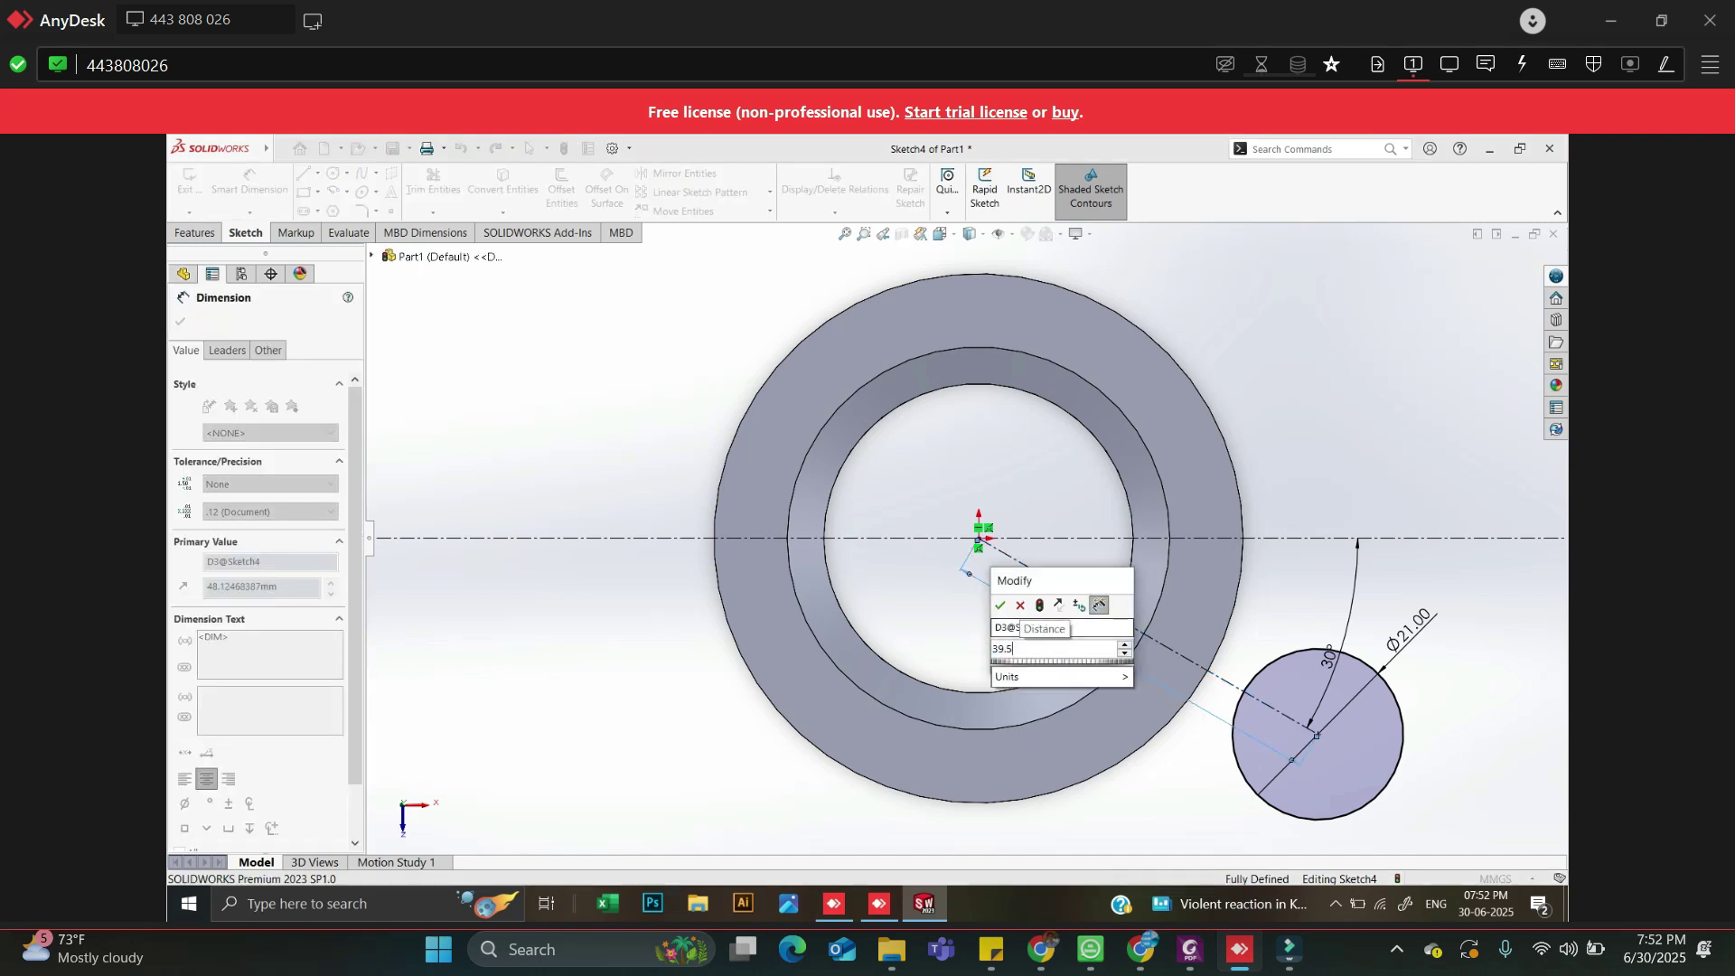
{"action": "key", "text": "Return"}
{"action": "key", "text": "Escape"}
{"action": "key", "text": "Escape"}
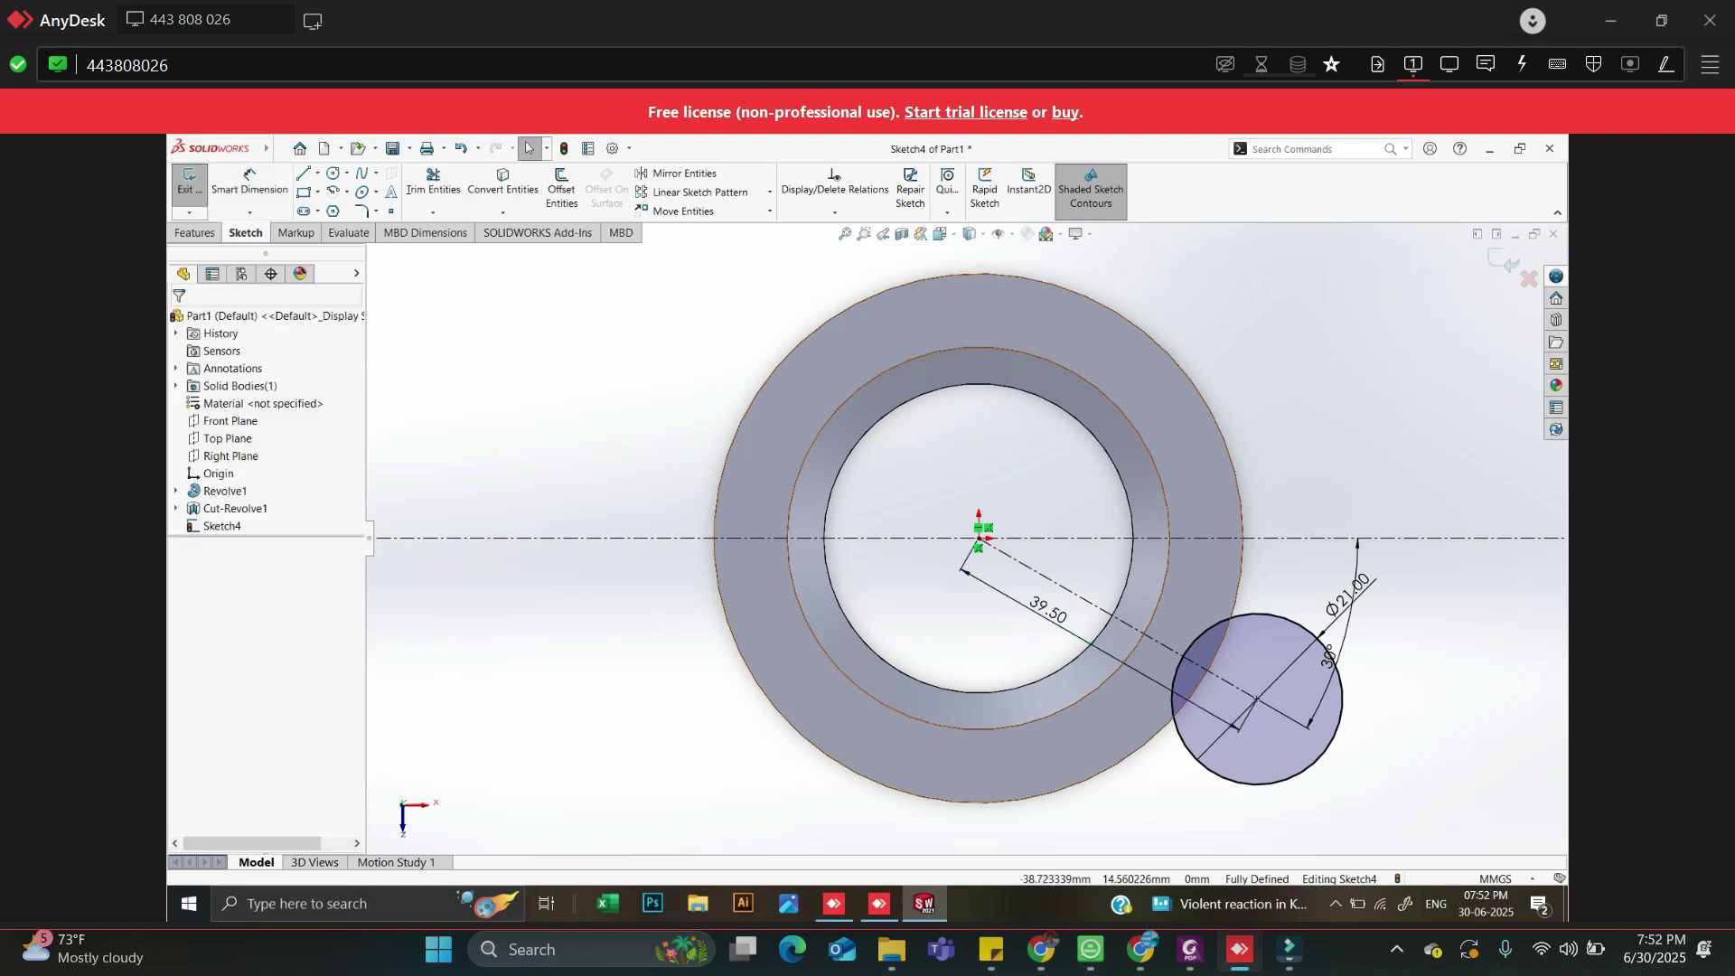
Draw a 39.5 mm radius construction circle centered on the origin and passing through the small notch circle's center
{"action": "left_click", "coordinate": [333, 173]}
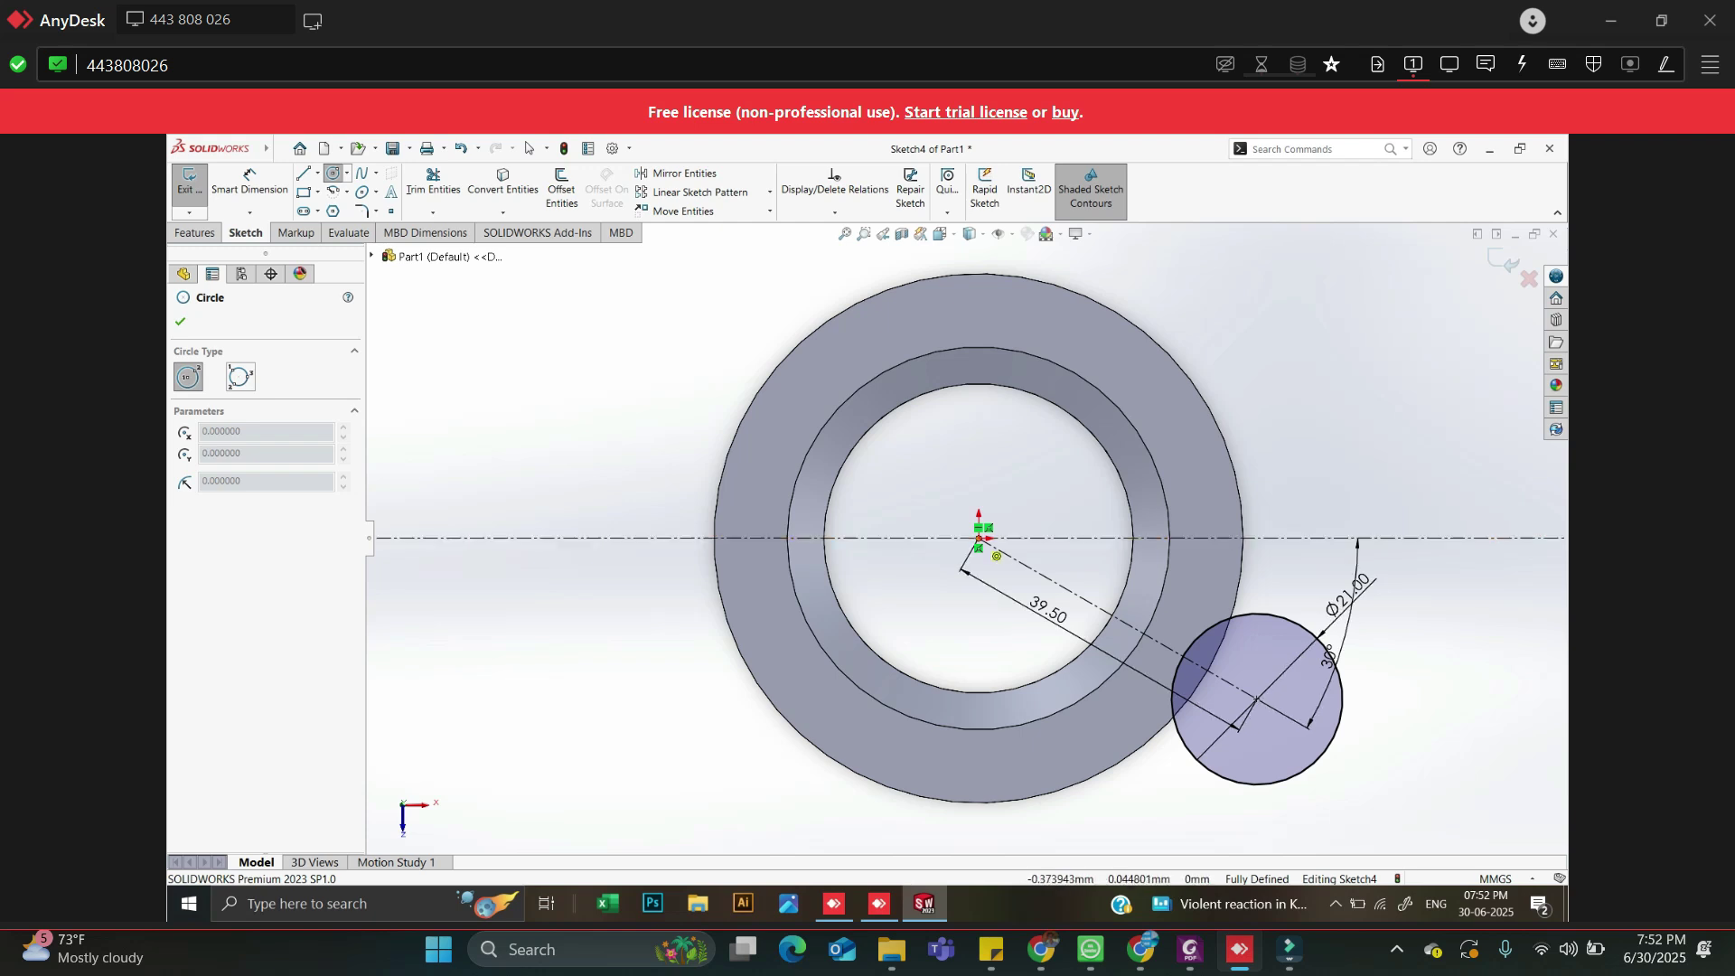
{"action": "left_click", "coordinate": [981, 540]}
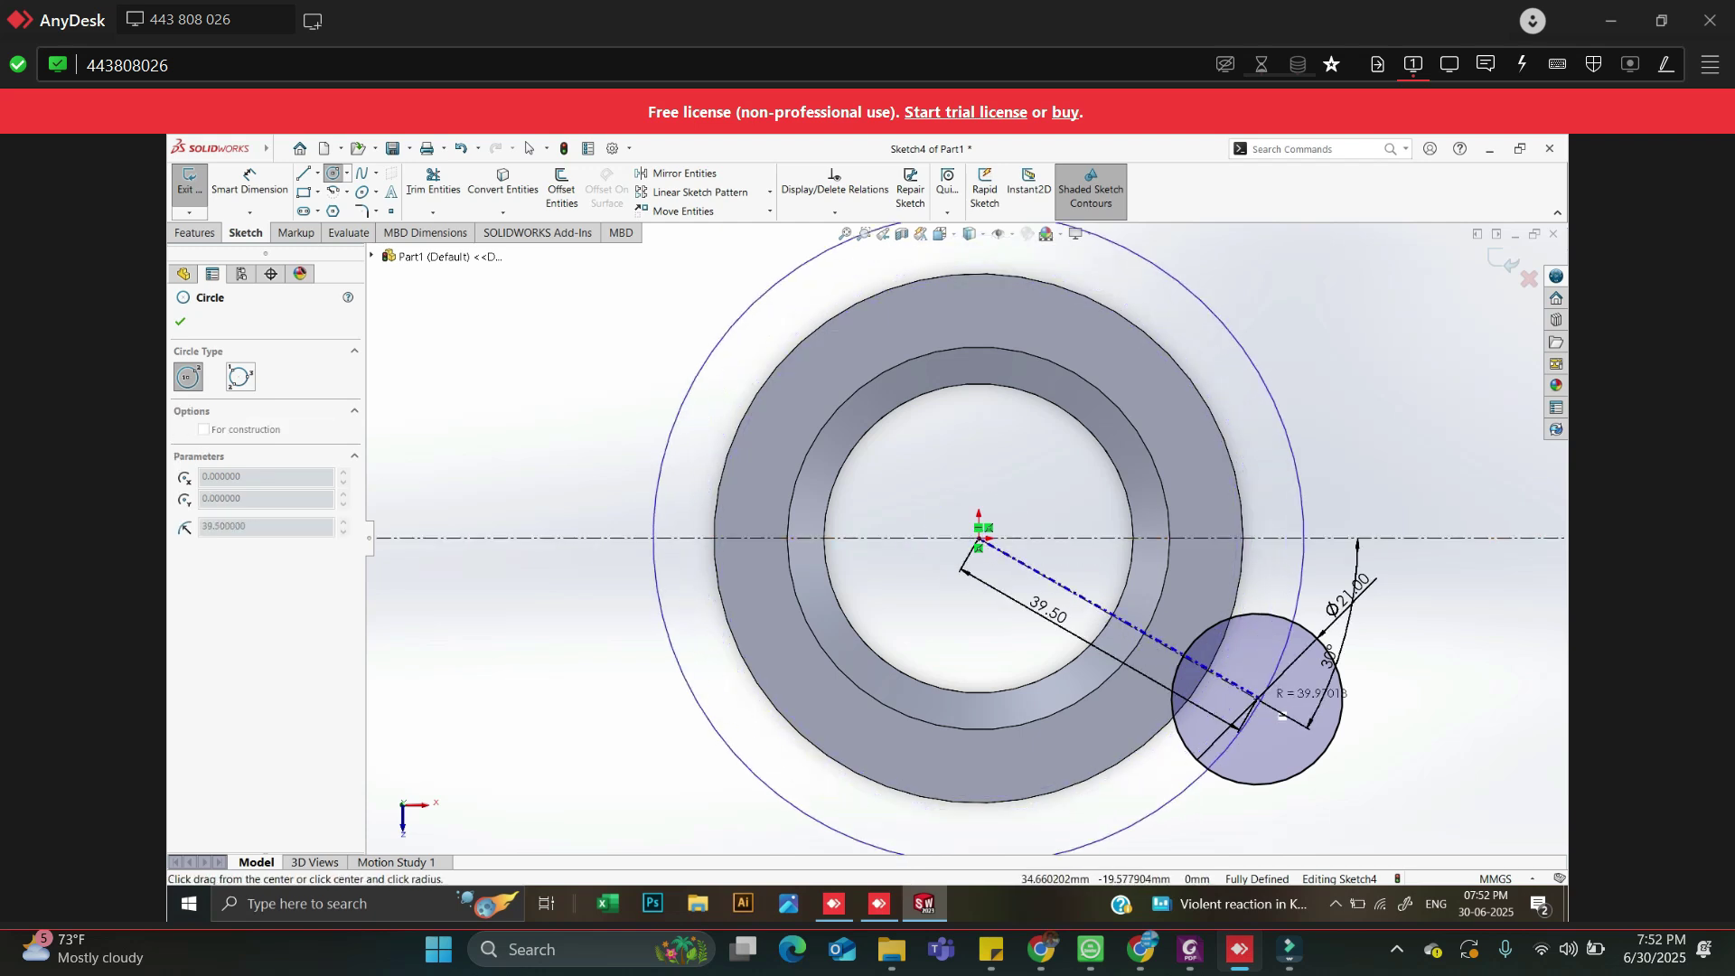
{"action": "left_click", "coordinate": [1282, 716]}
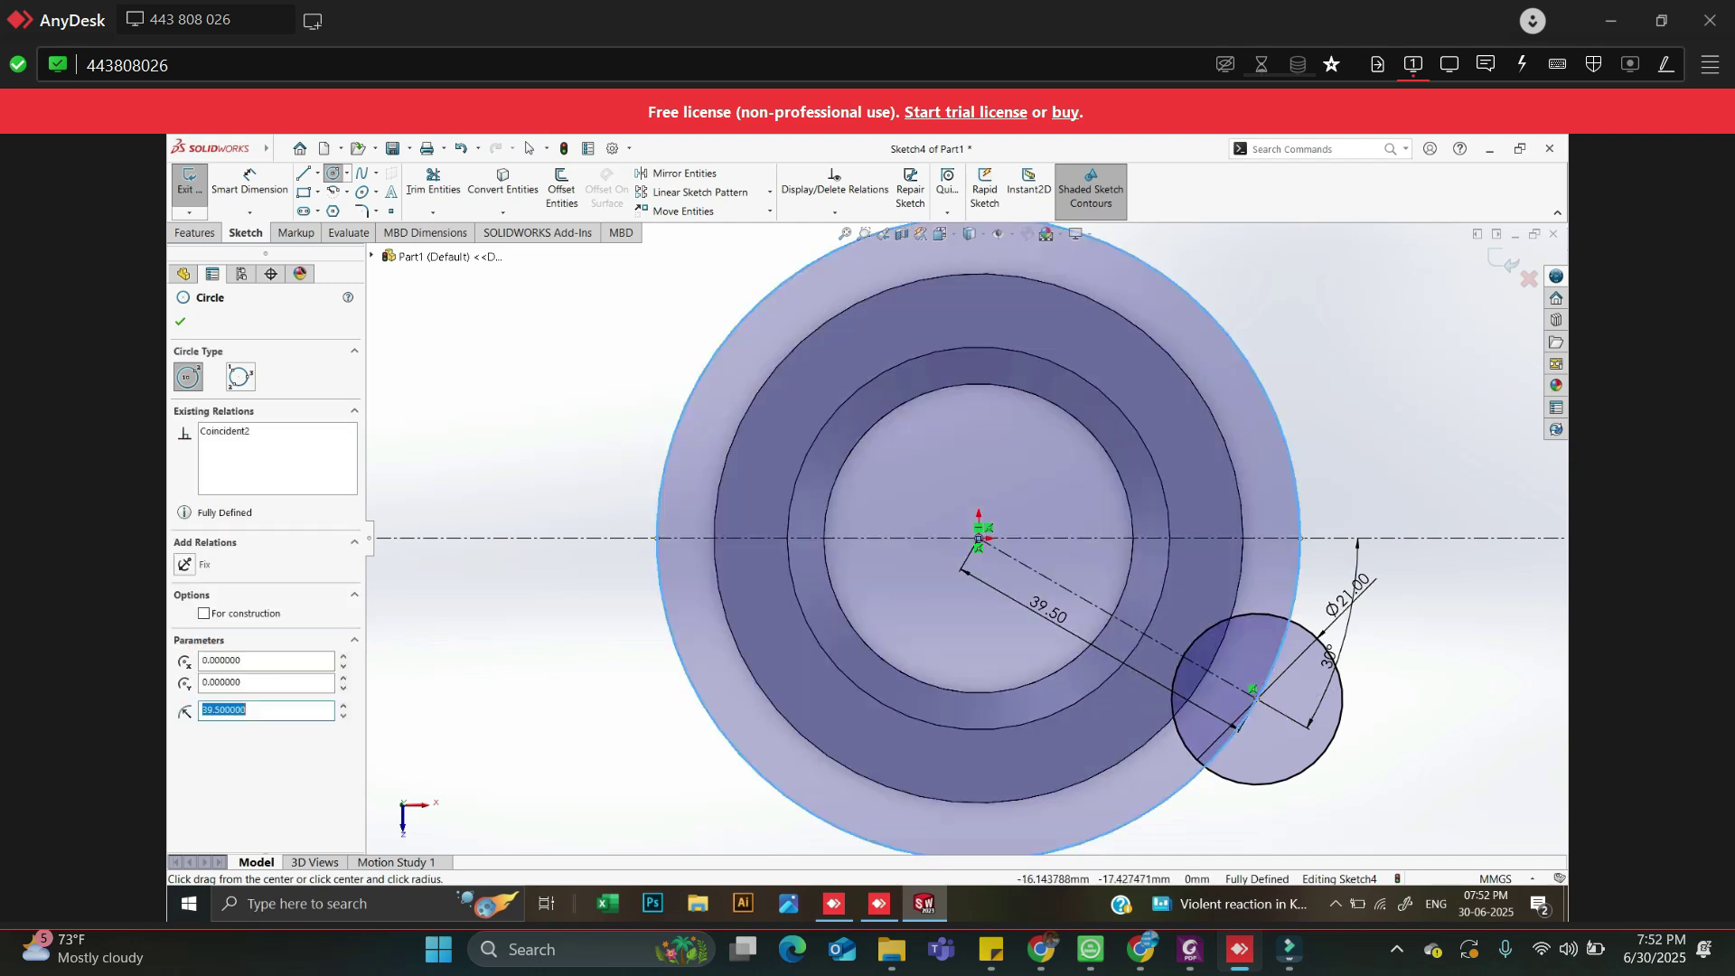
{"action": "left_click", "coordinate": [203, 614]}
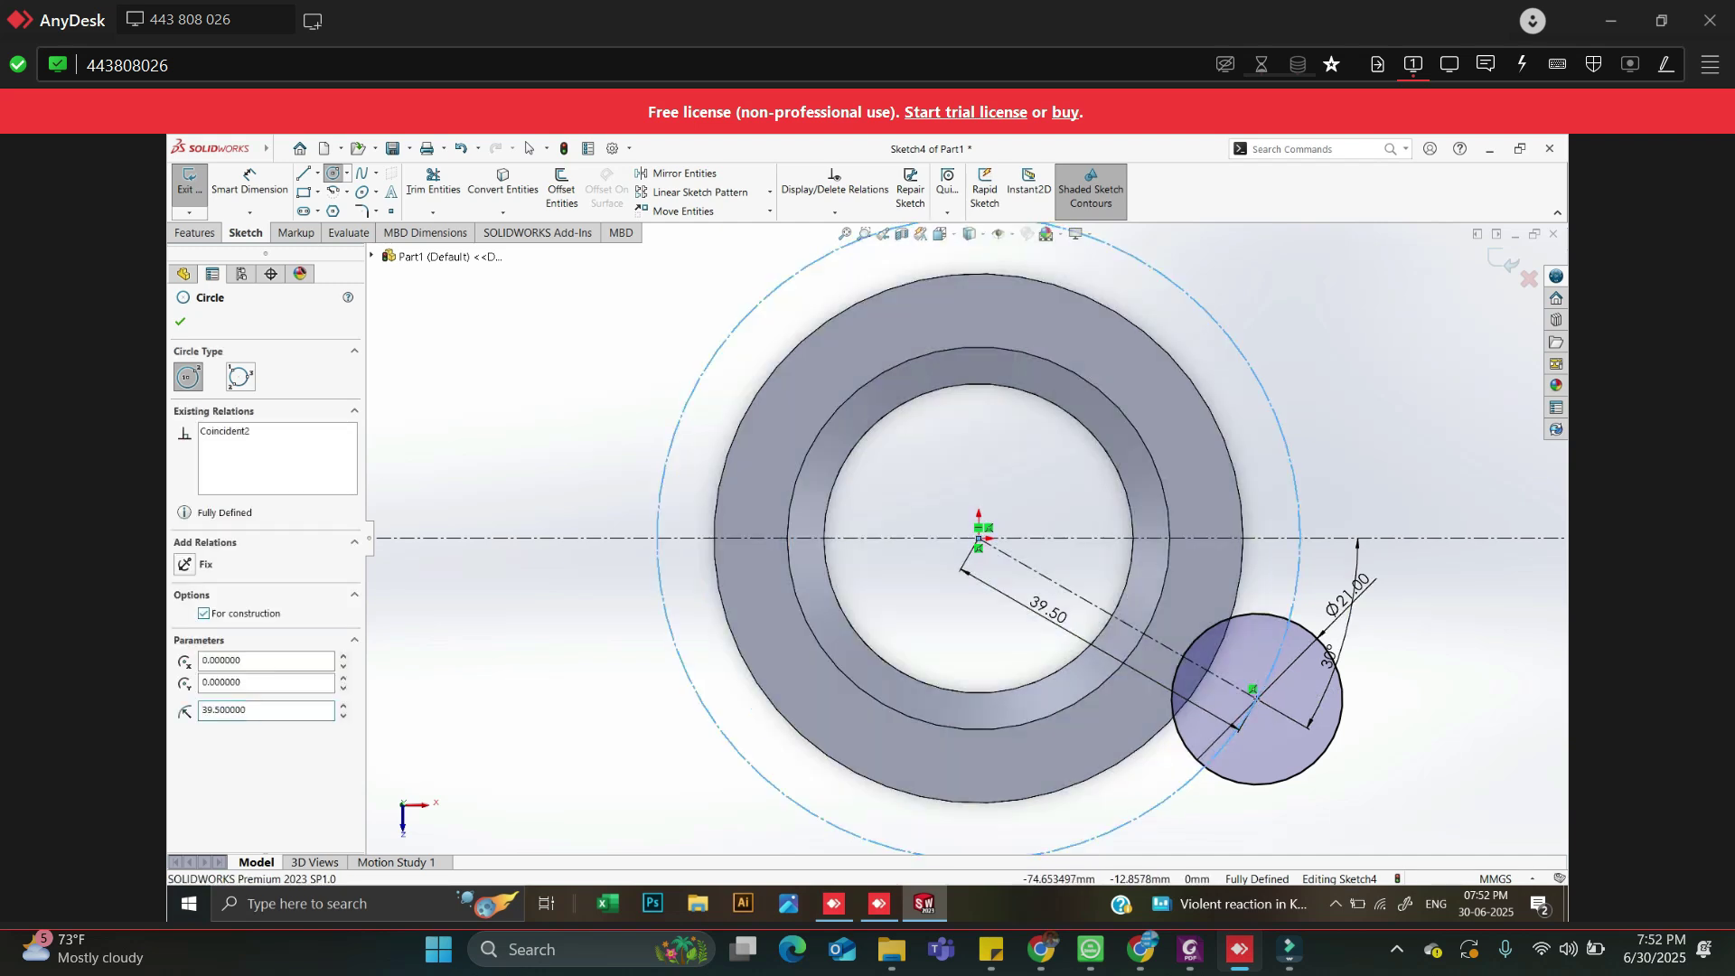
{"action": "key", "text": "Escape"}
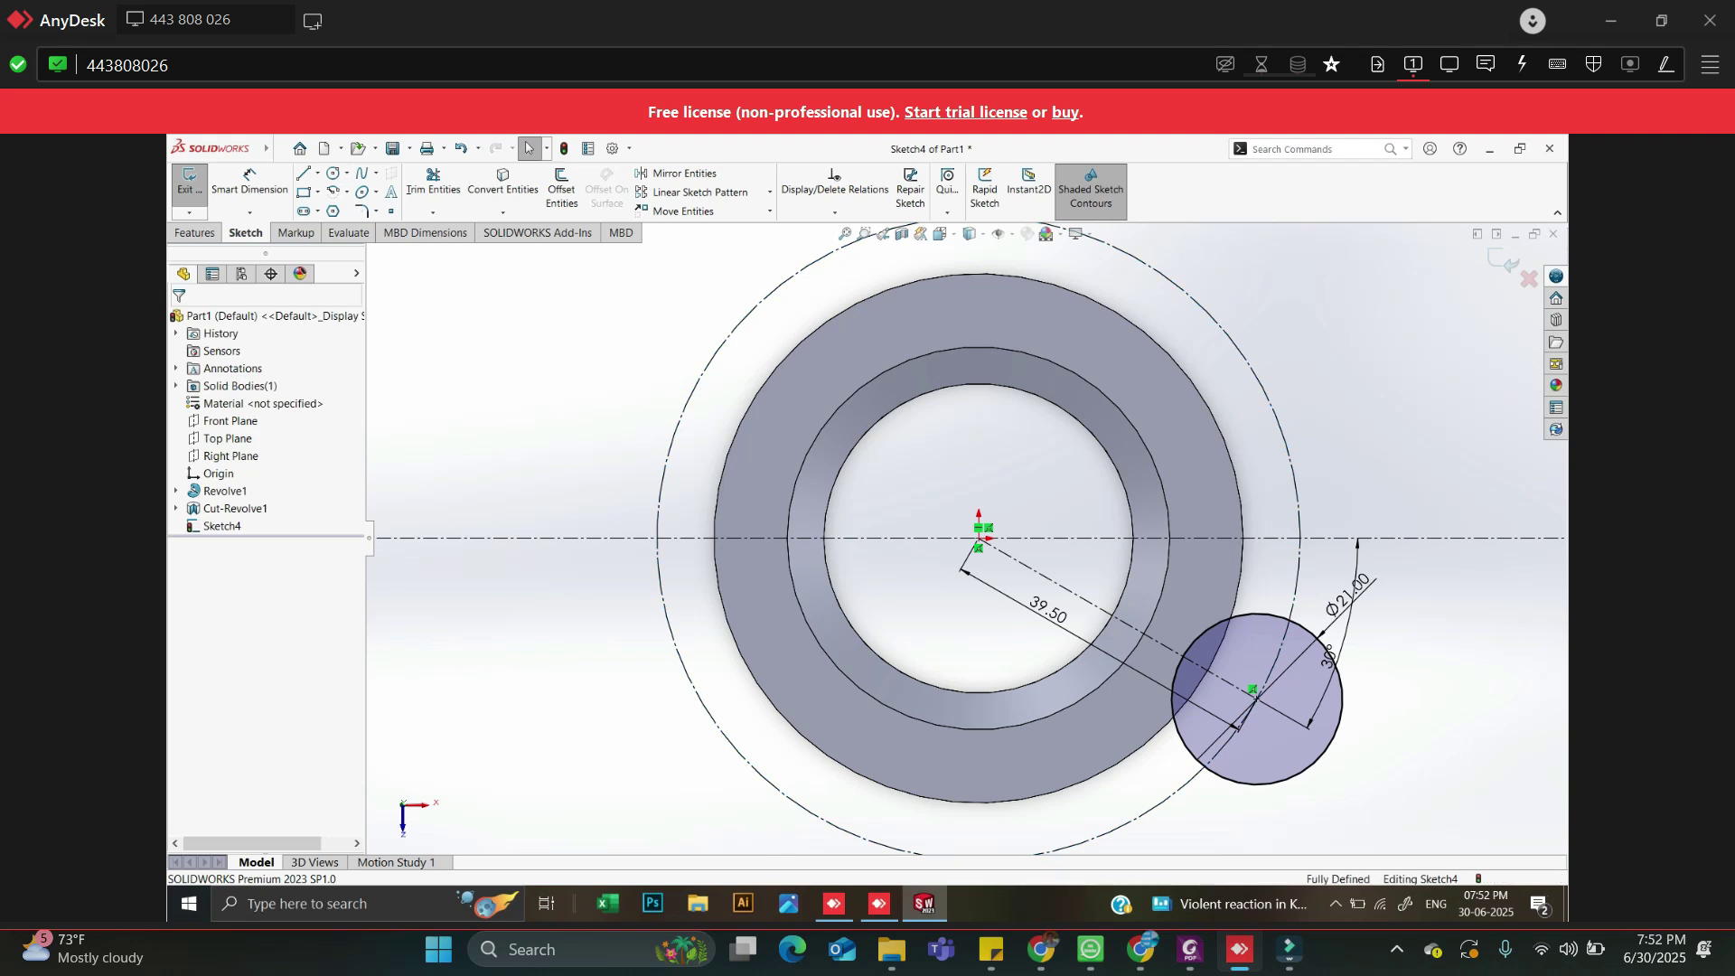
Check the notch in the Foxit PDF drawing, and in SOLIDWORKS finish the sketch and cut the 21 mm circle Through All
{"action": "left_click", "coordinate": [1190, 949]}
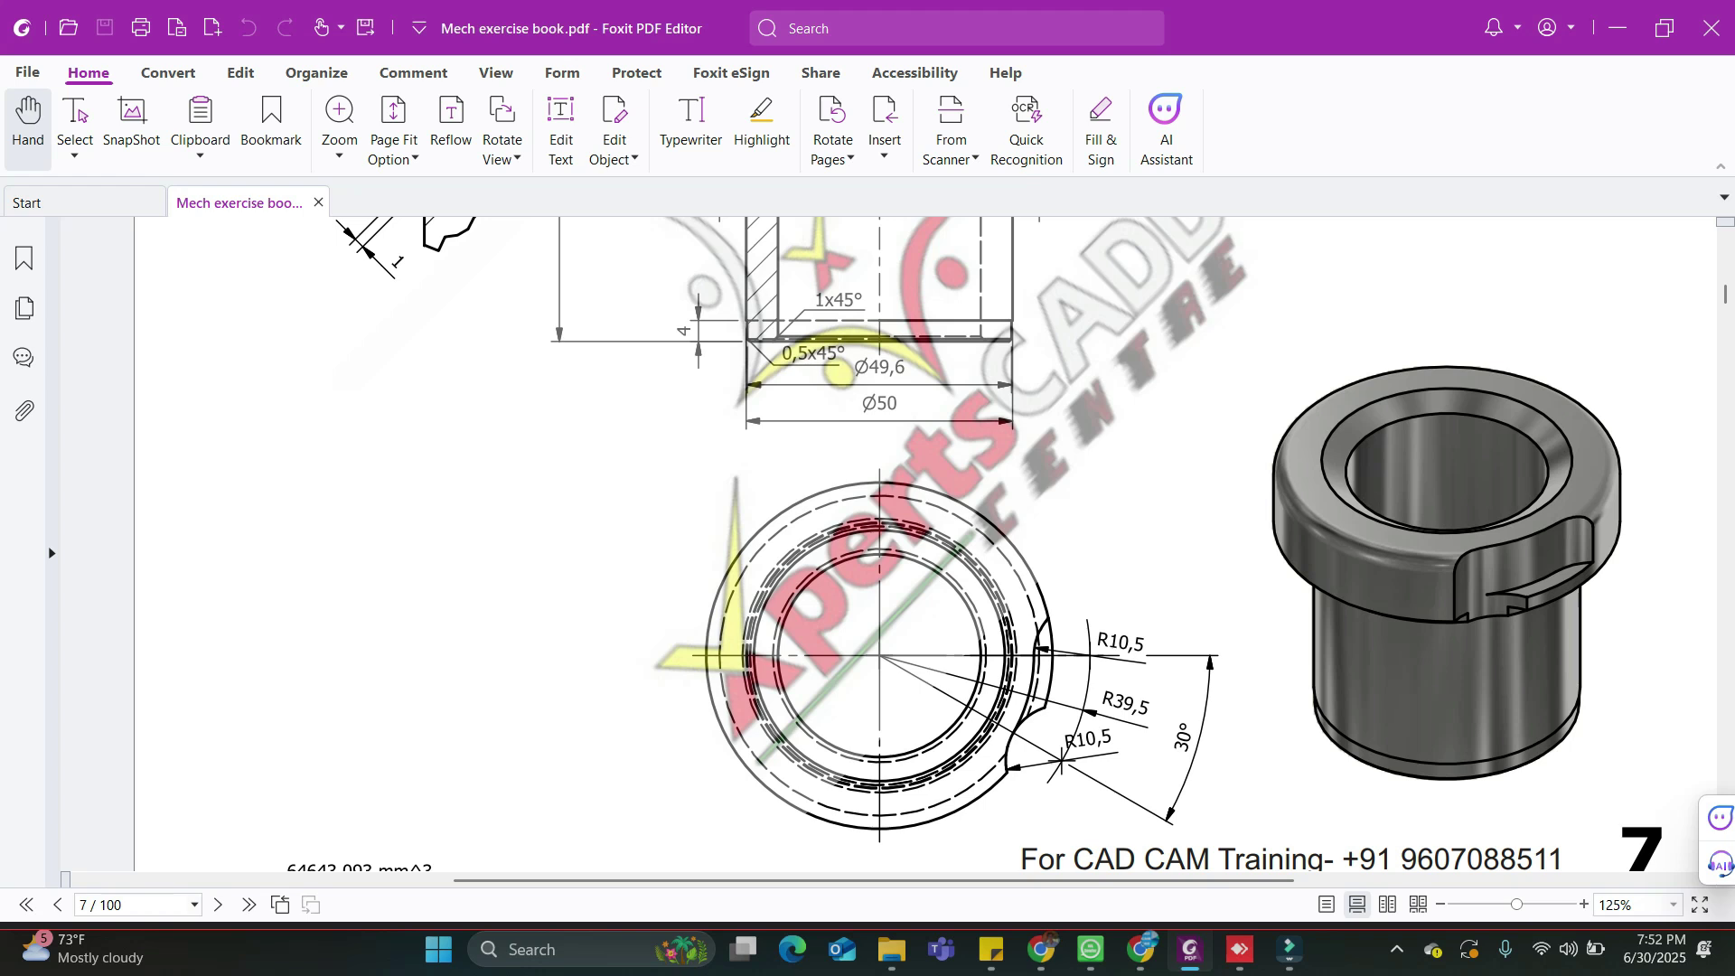
{"action": "left_click", "coordinate": [1240, 949]}
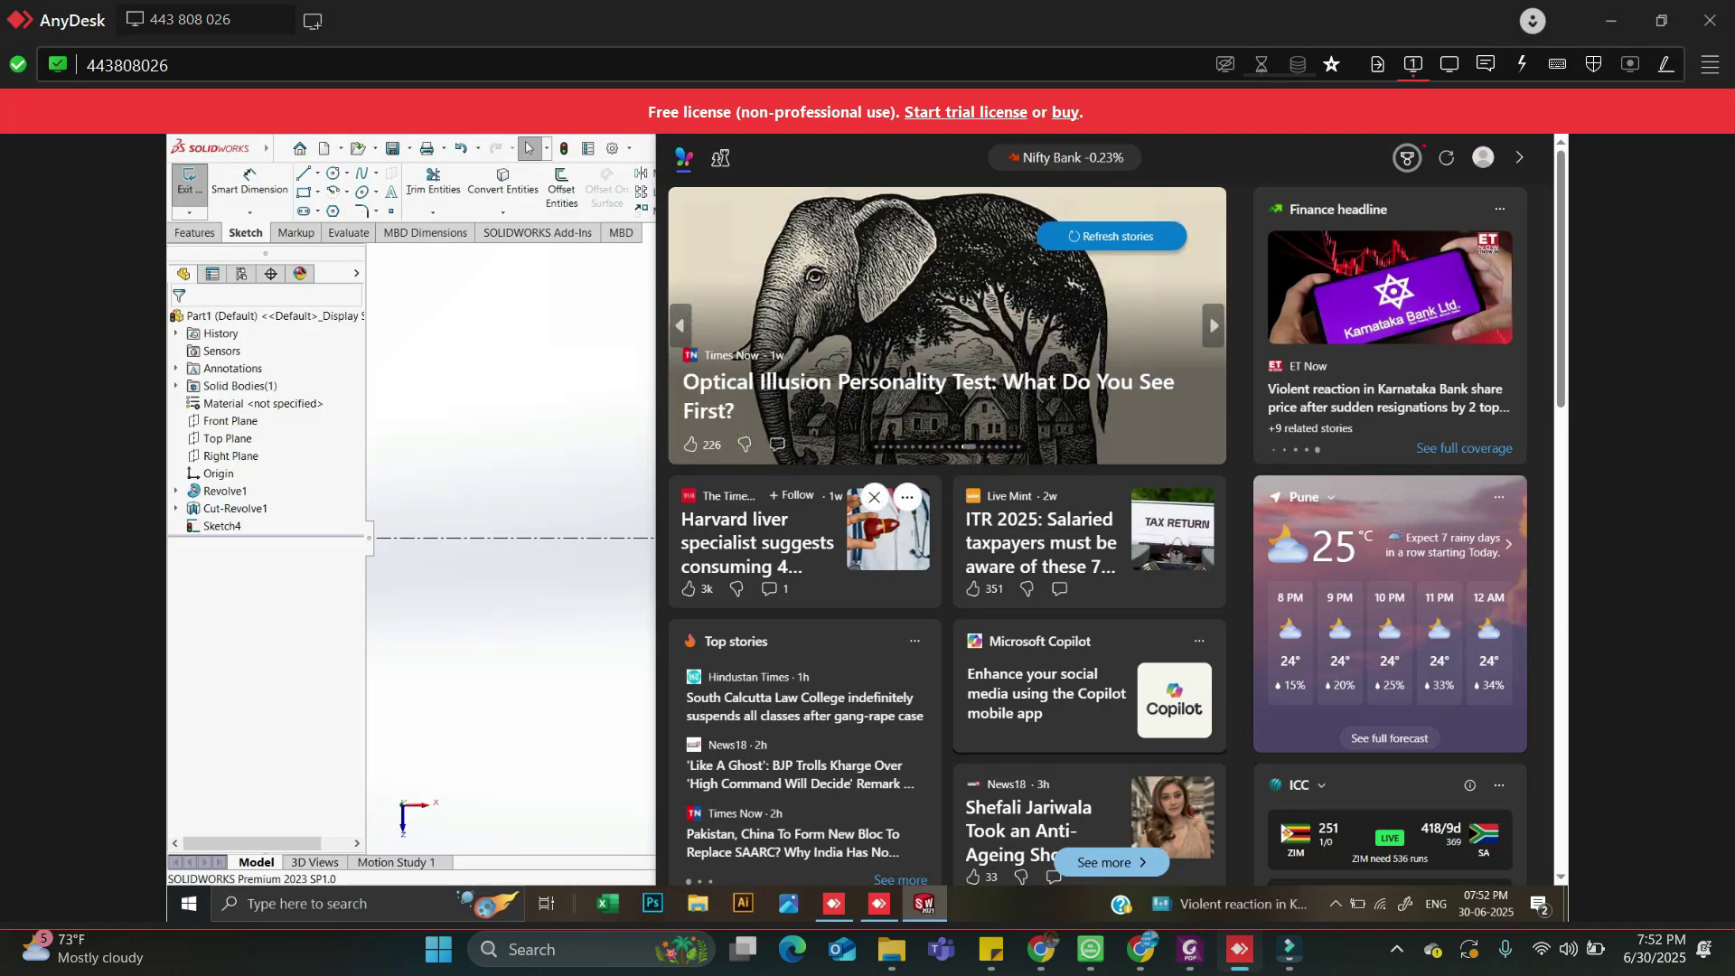
{"action": "mouse_move", "coordinate": [921, 548]}
{"action": "middle_mouse_down"}
{"action": "mouse_move", "coordinate": [955, 503]}
{"action": "mouse_move", "coordinate": [965, 387]}
{"action": "middle_mouse_up"}
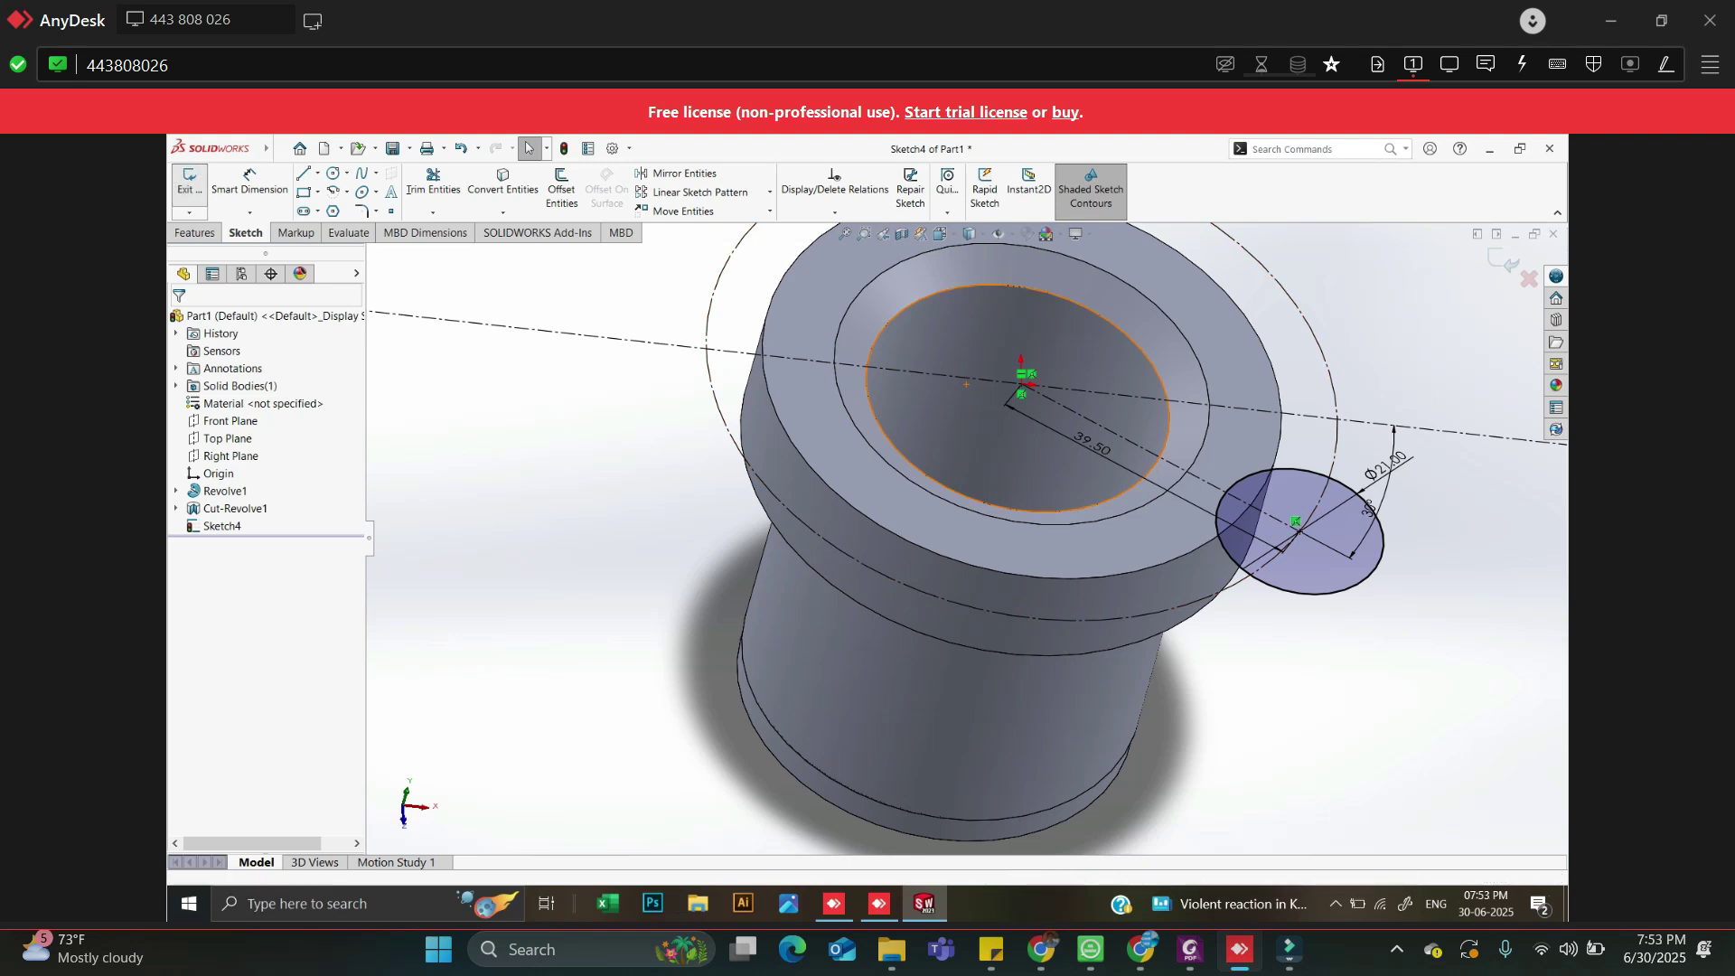
{"action": "left_click", "coordinate": [189, 185]}
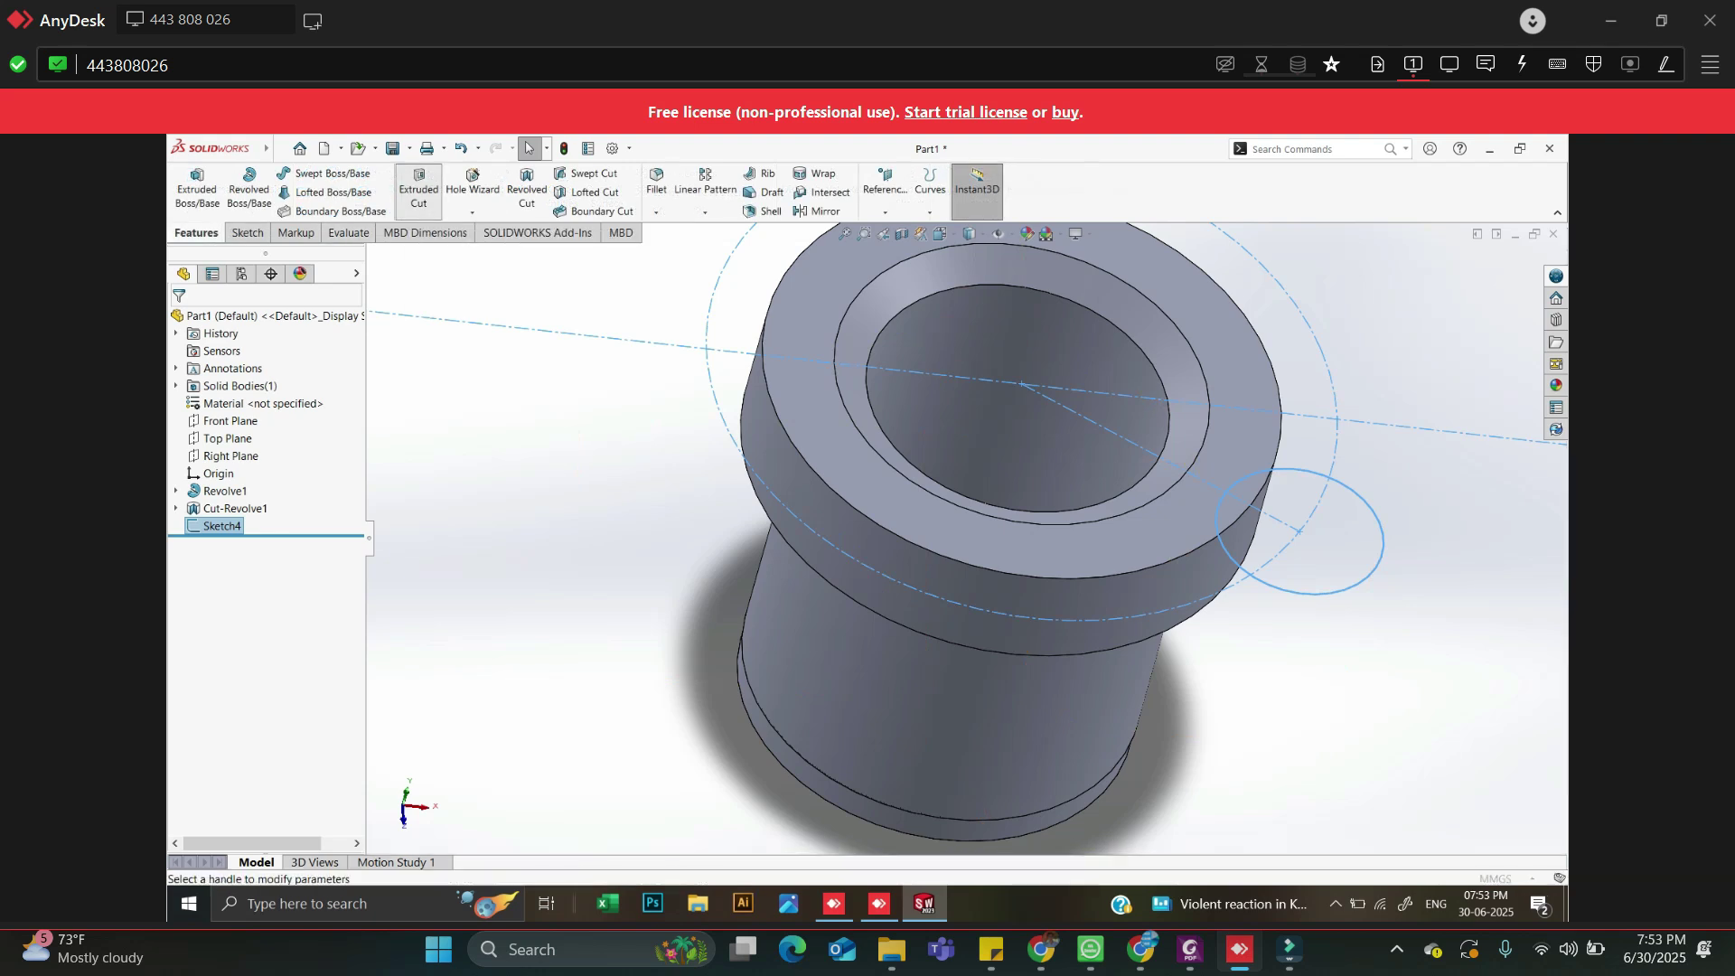
{"action": "left_click", "coordinate": [418, 189]}
{"action": "left_click", "coordinate": [274, 422]}
{"action": "left_click", "coordinate": [235, 443]}
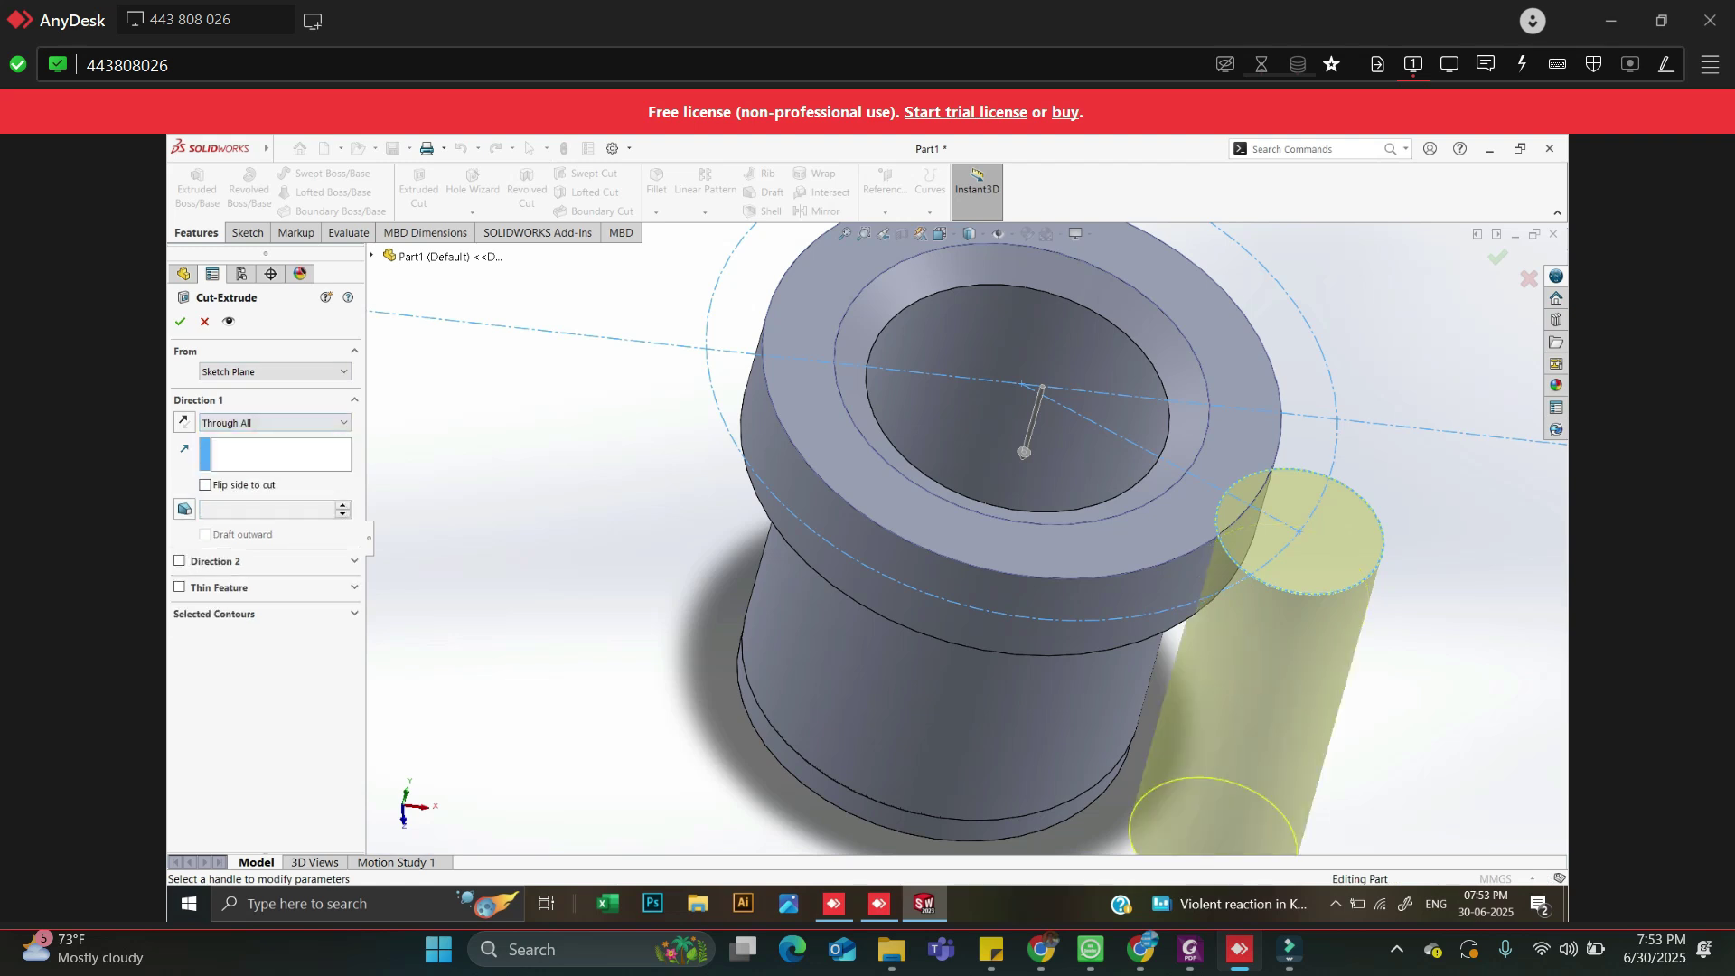
{"action": "key", "text": "Return"}
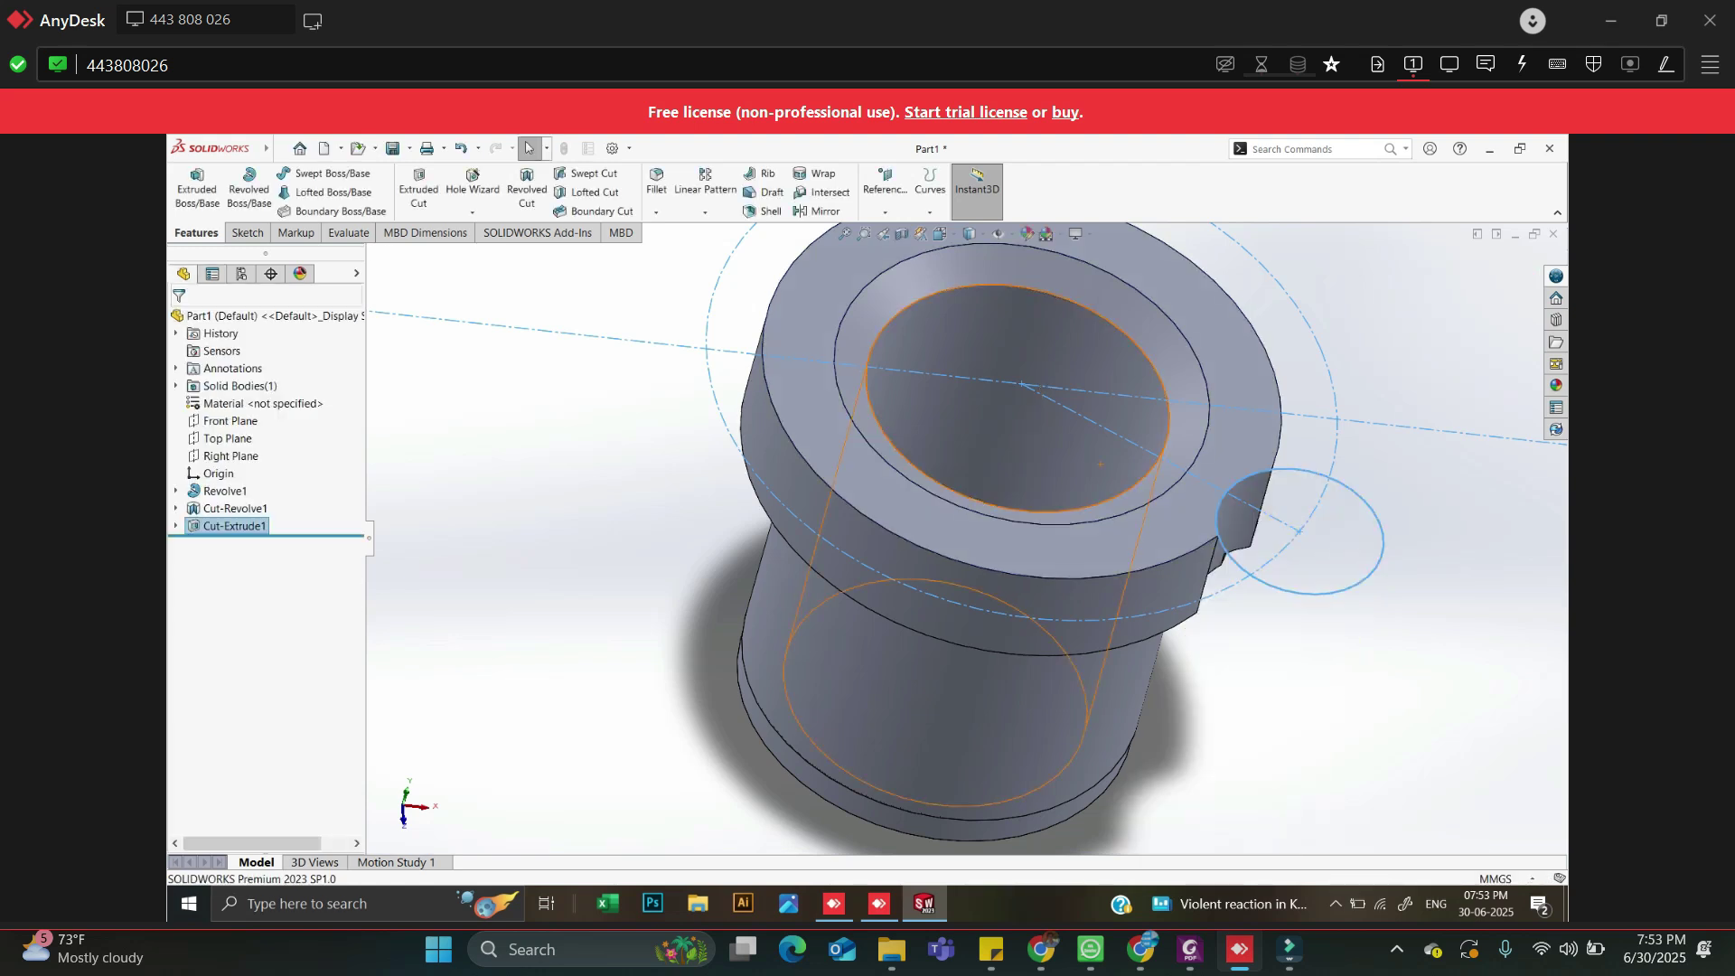
Check the flange side view and second notch radius in the Foxit PDF drawing, and in SOLIDWORKS start a sketch on the flange's top face
{"action": "middle_click_drag", "start_coordinate": [994, 507], "coordinate": [920, 548]}
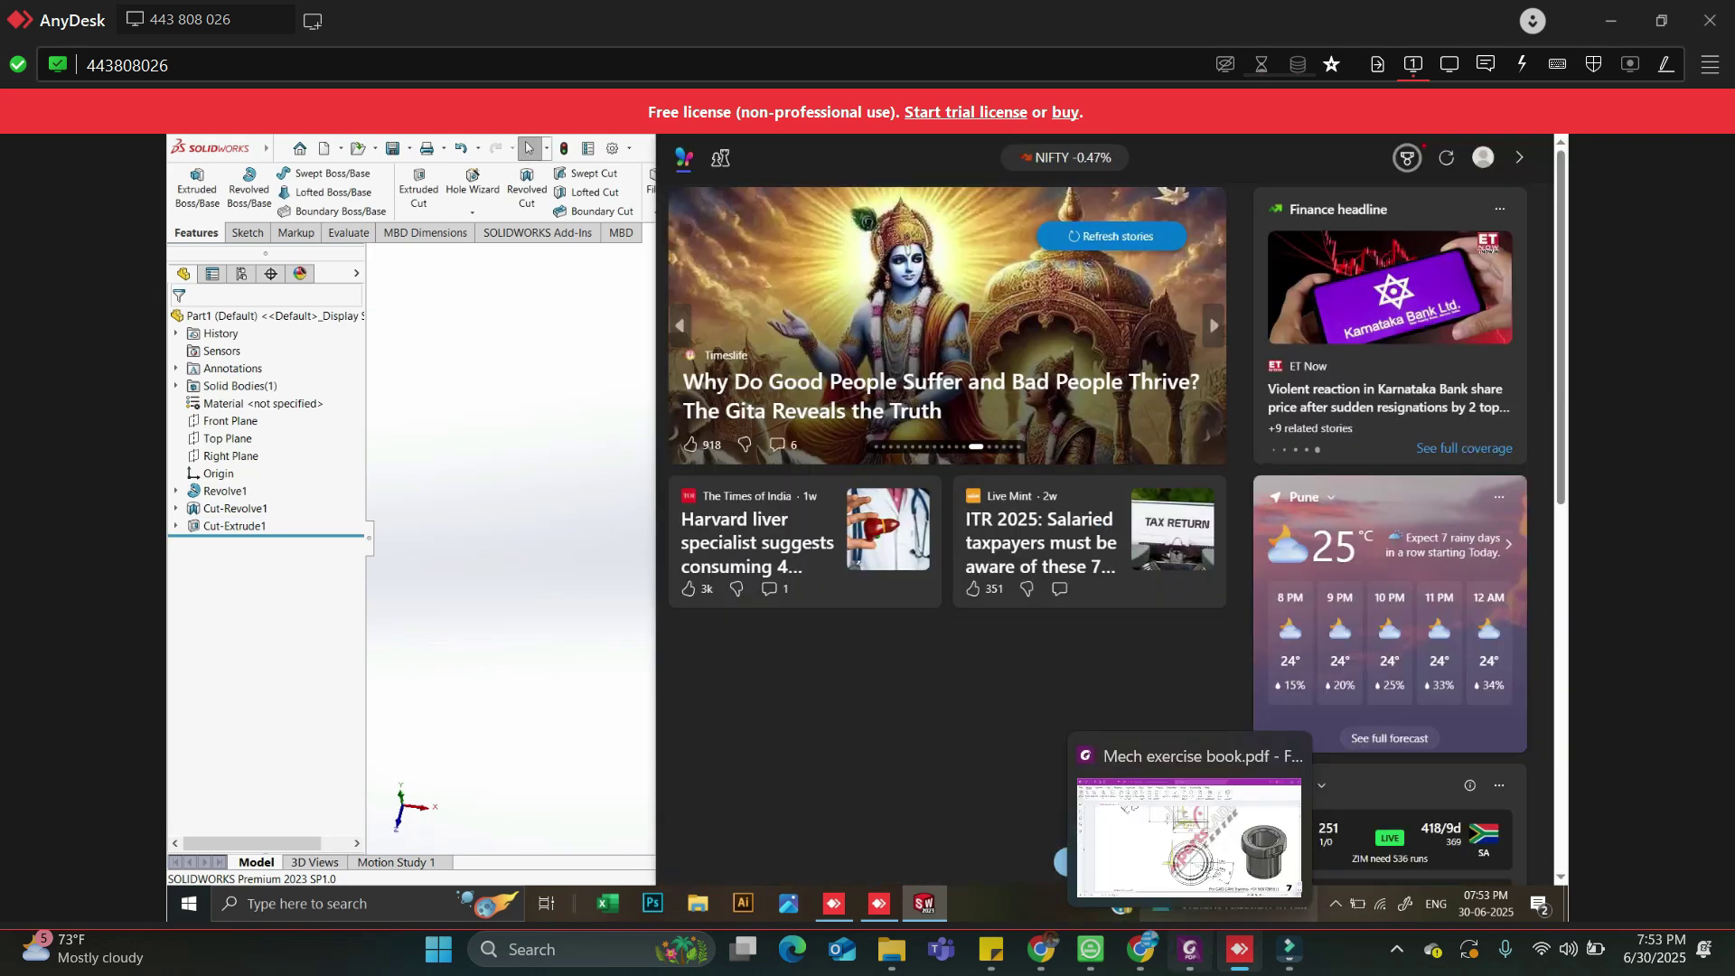
{"action": "left_click", "coordinate": [1190, 949]}
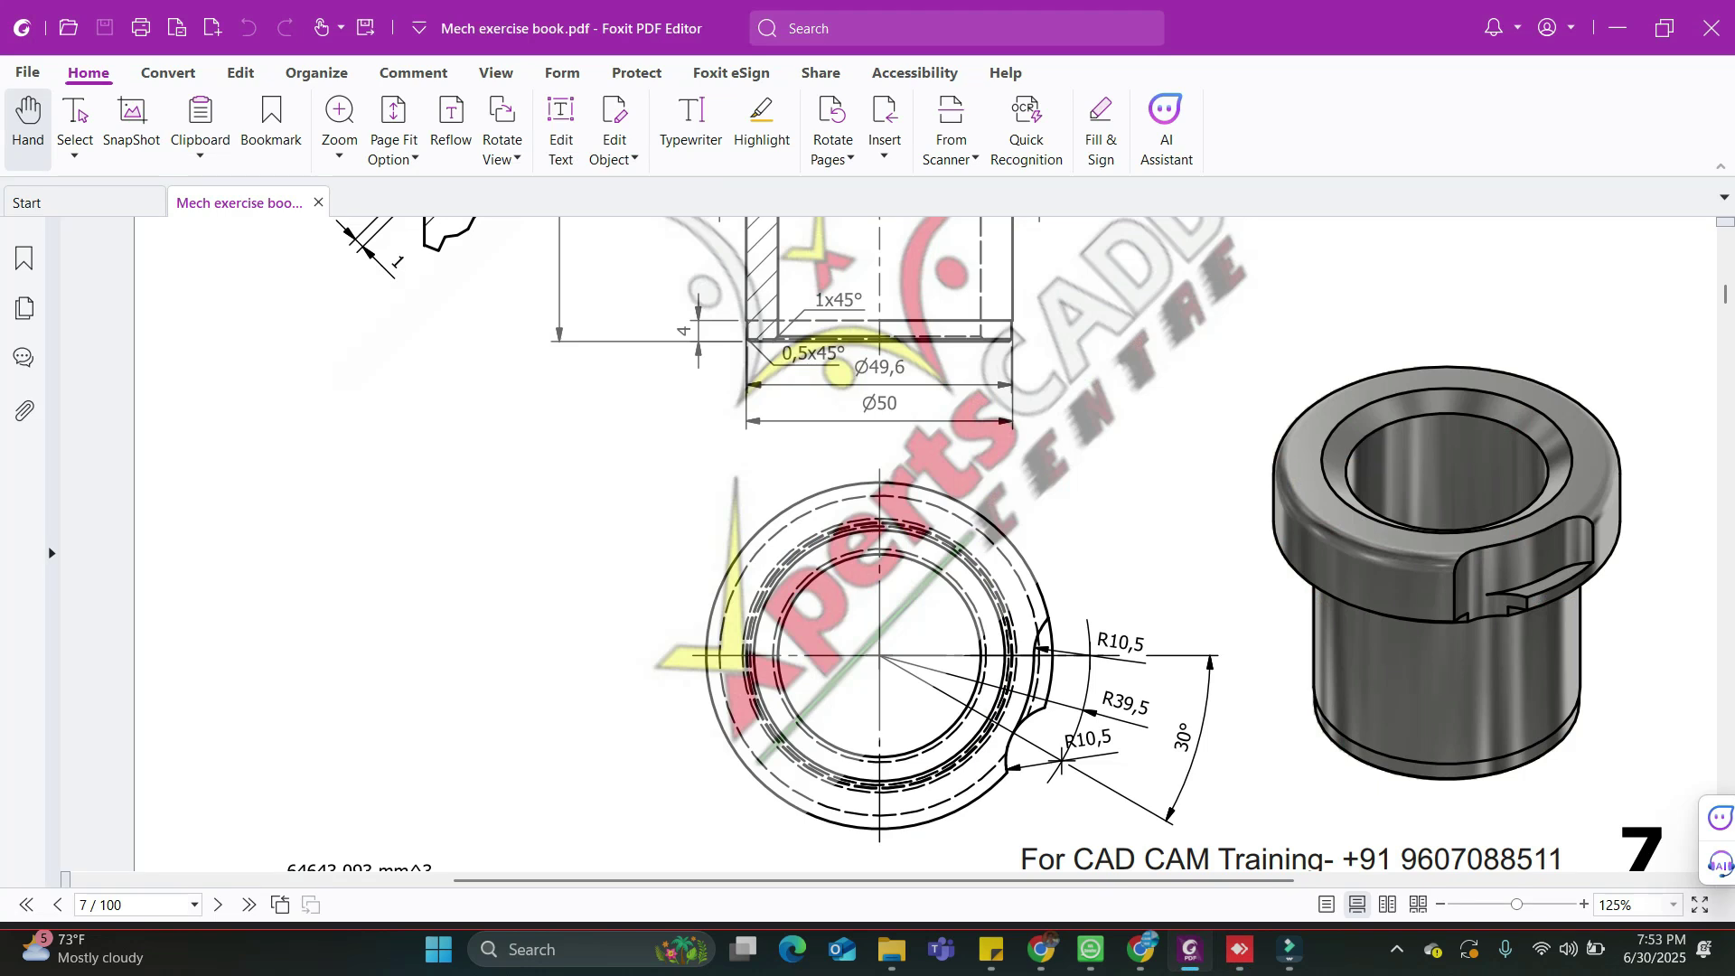
{"action": "scroll", "coordinate": [904, 542], "scroll_direction": "up", "scroll_amount": 5}
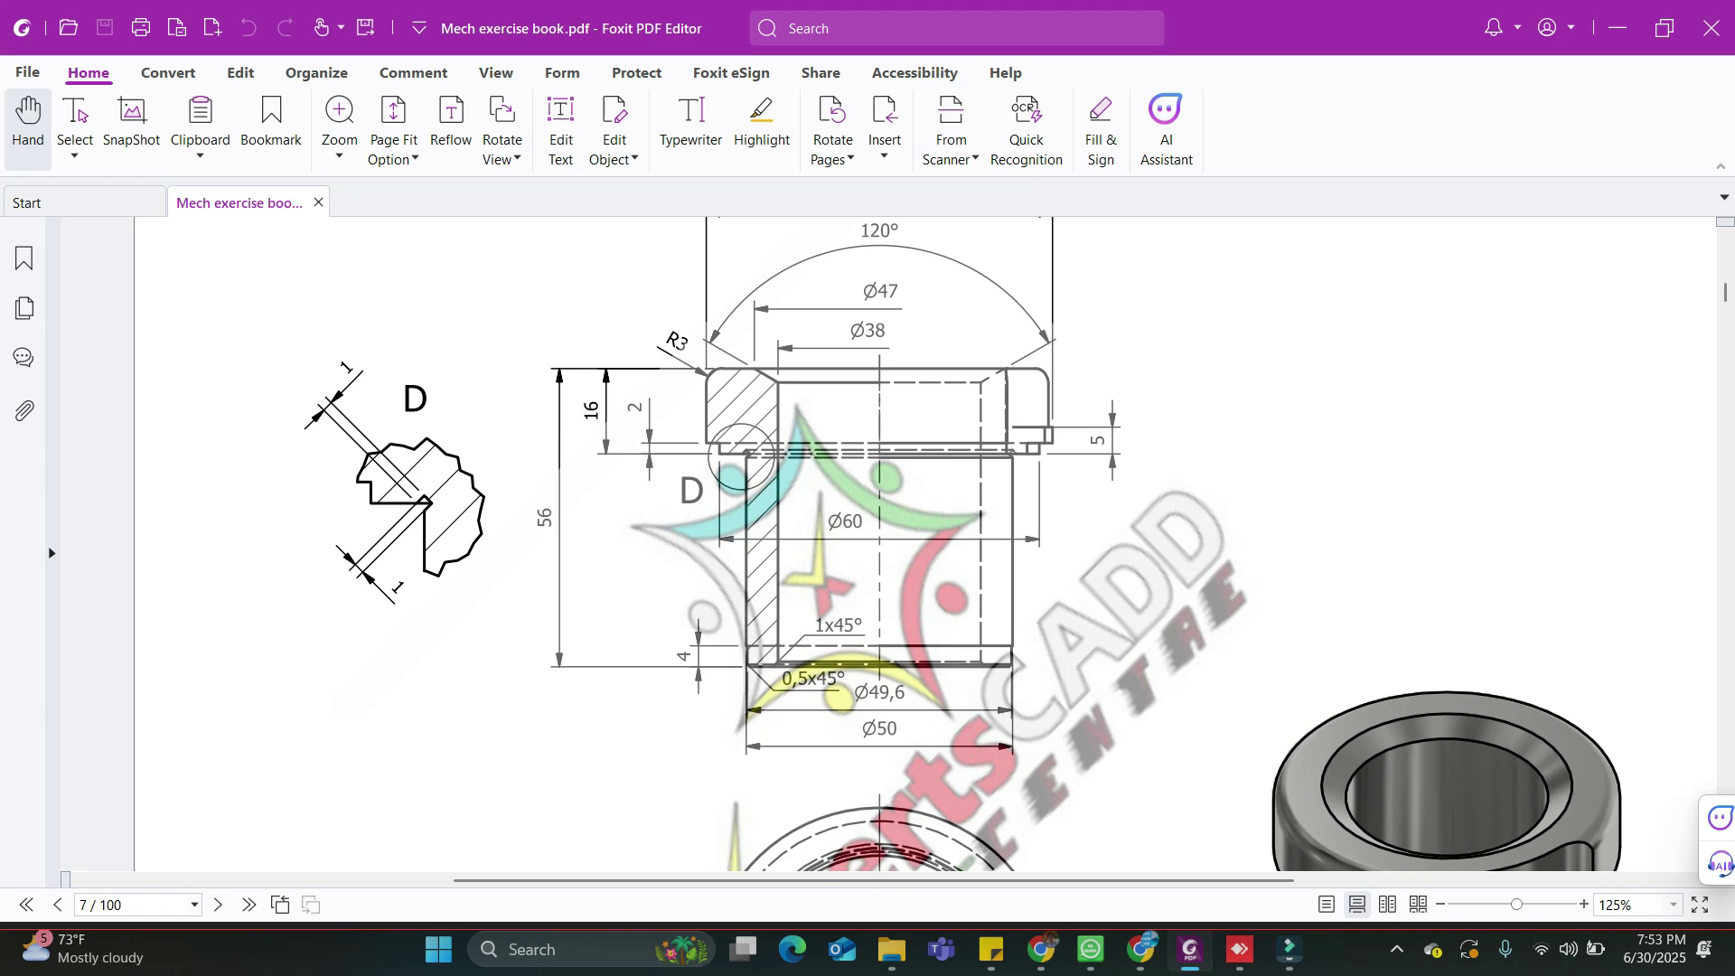
{"action": "scroll", "coordinate": [904, 542], "scroll_direction": "down", "scroll_amount": 5}
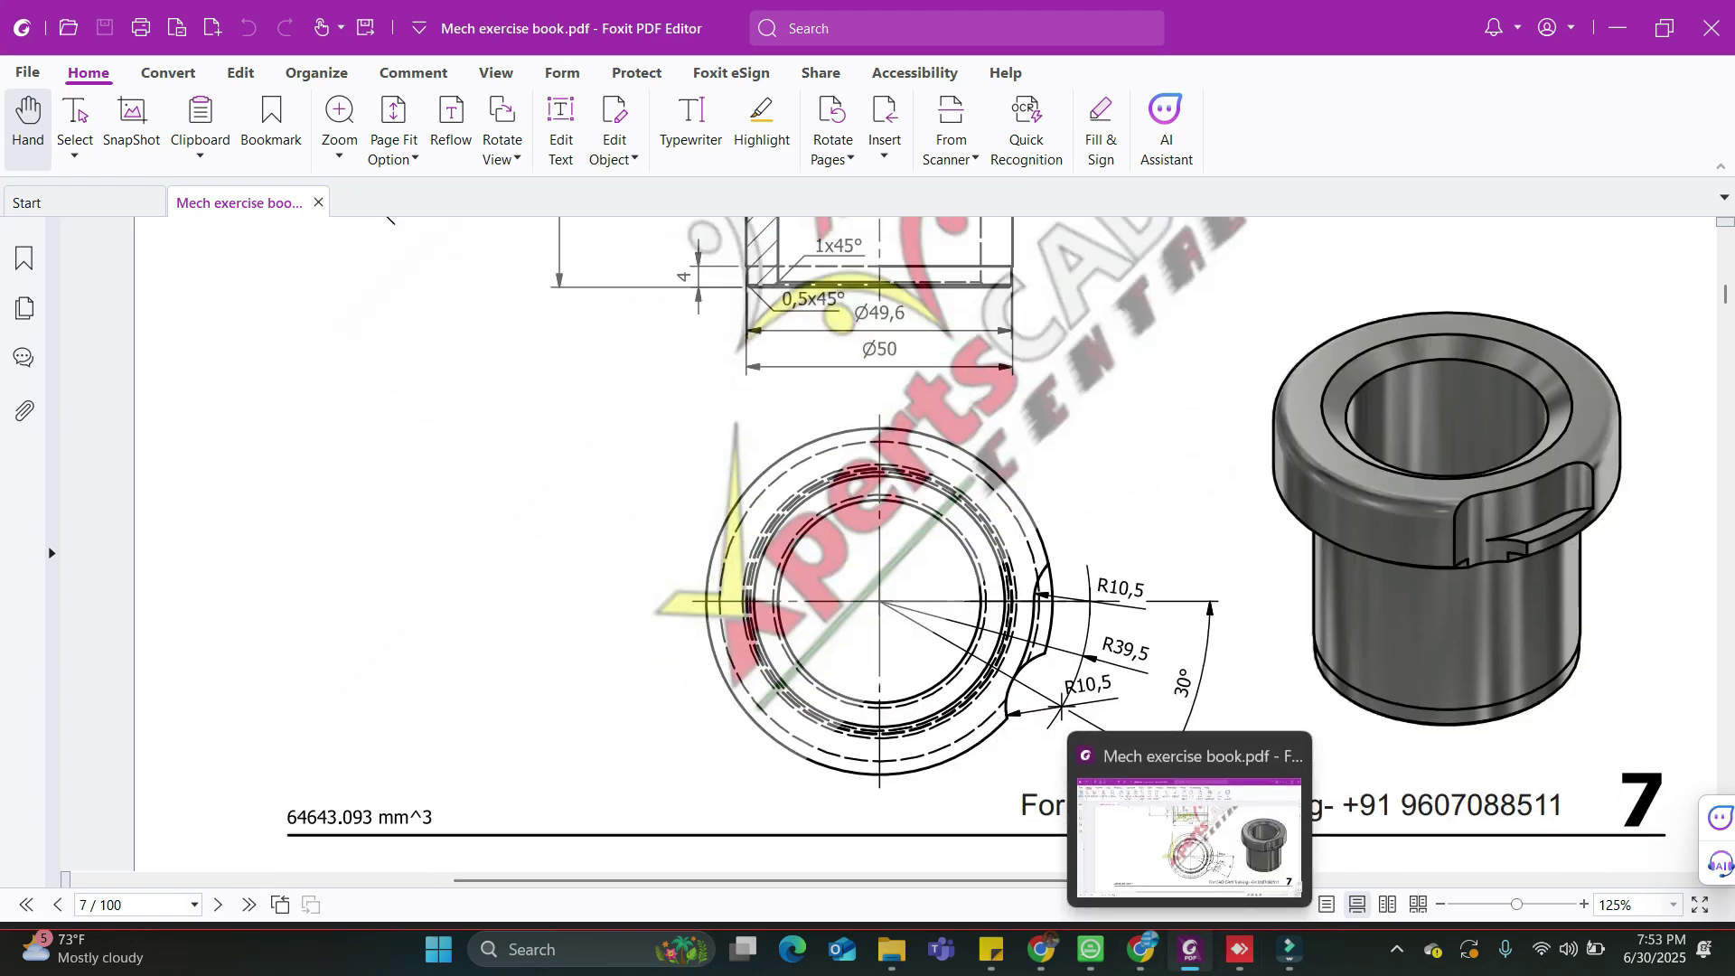
{"action": "left_click", "coordinate": [1240, 949]}
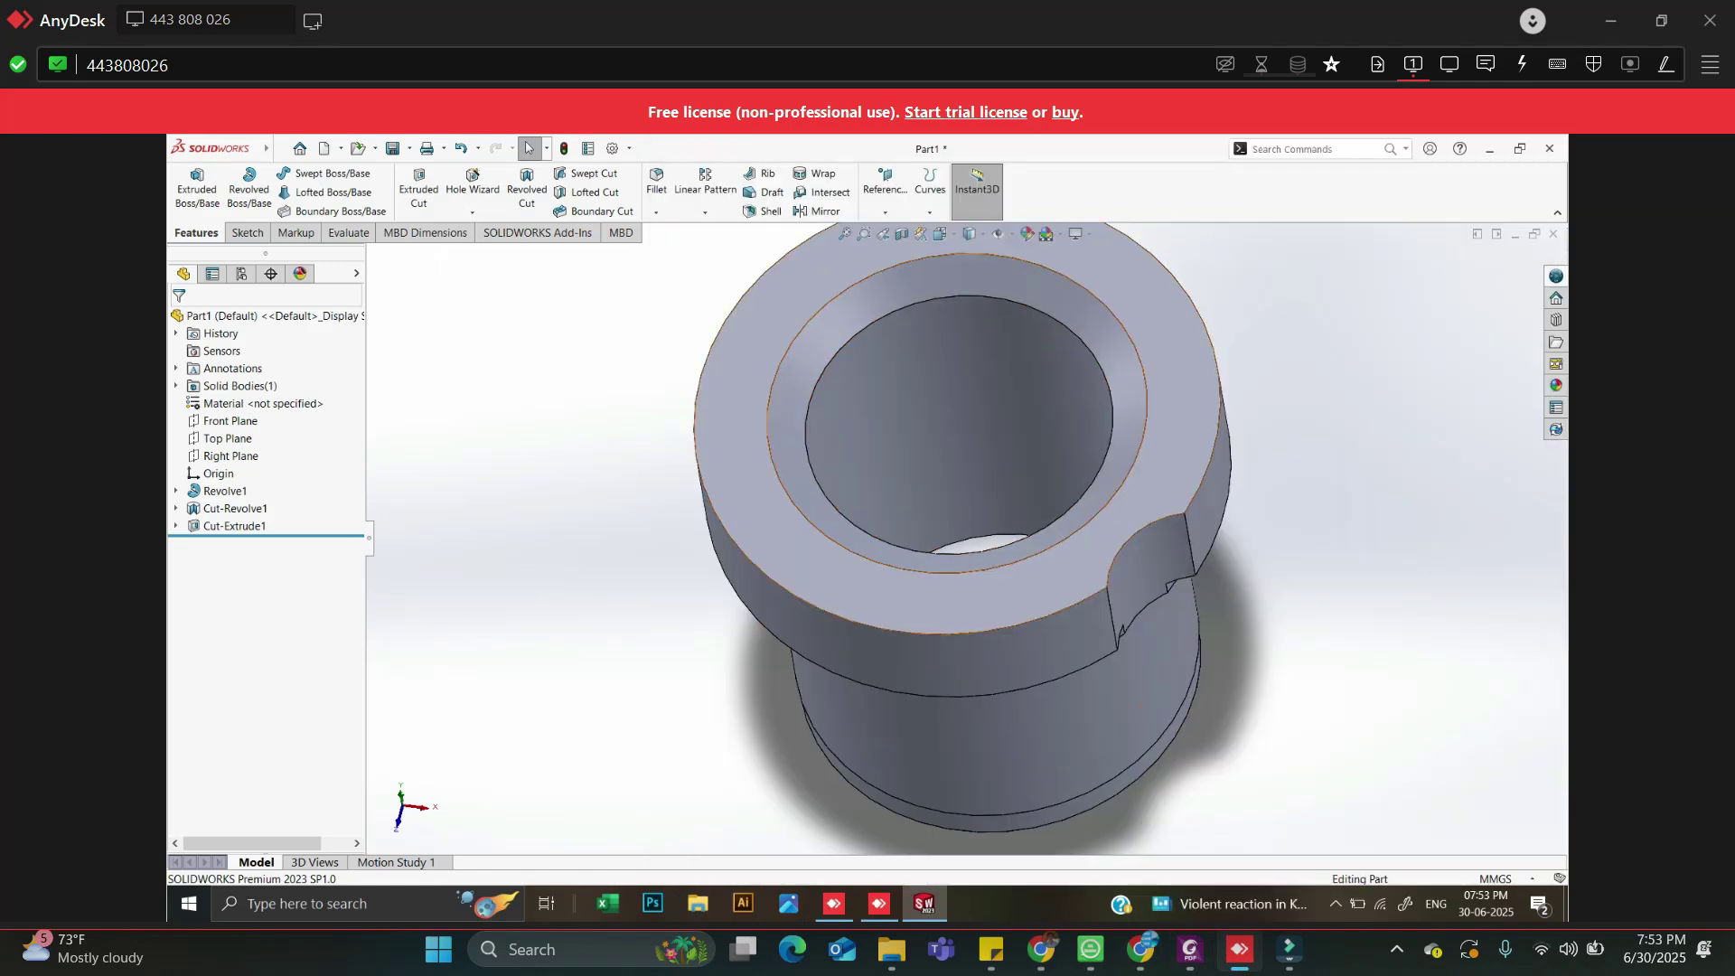
{"action": "left_click", "coordinate": [1185, 414]}
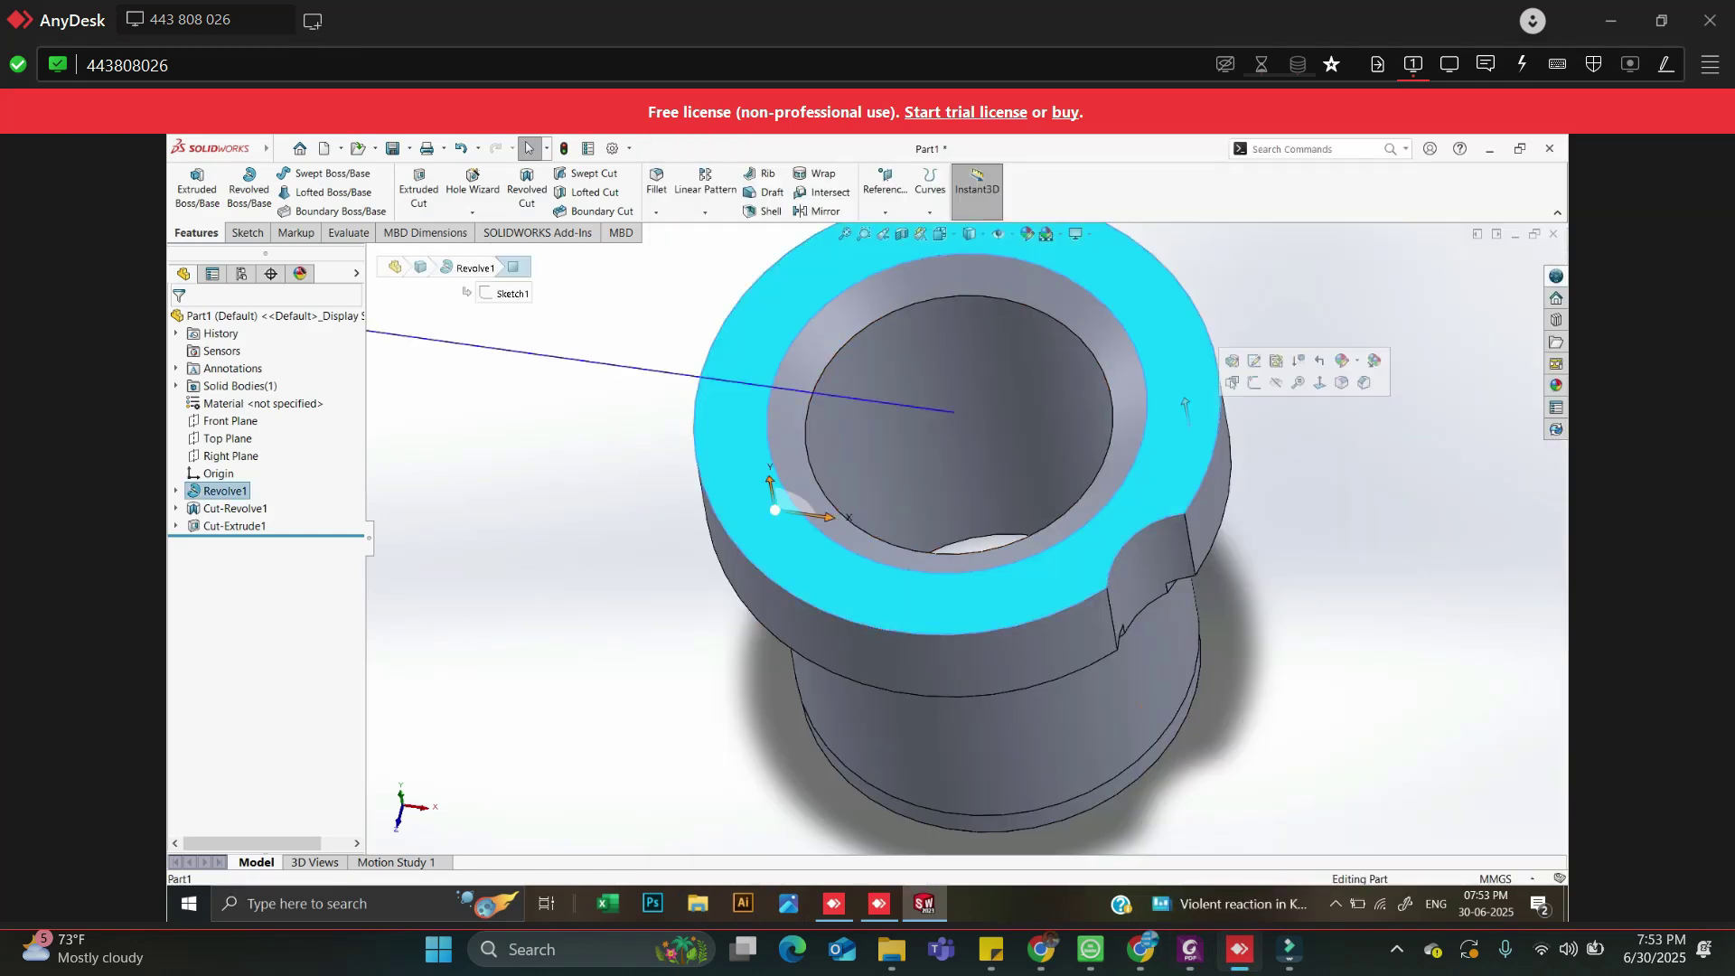
{"action": "left_click", "coordinate": [1255, 382]}
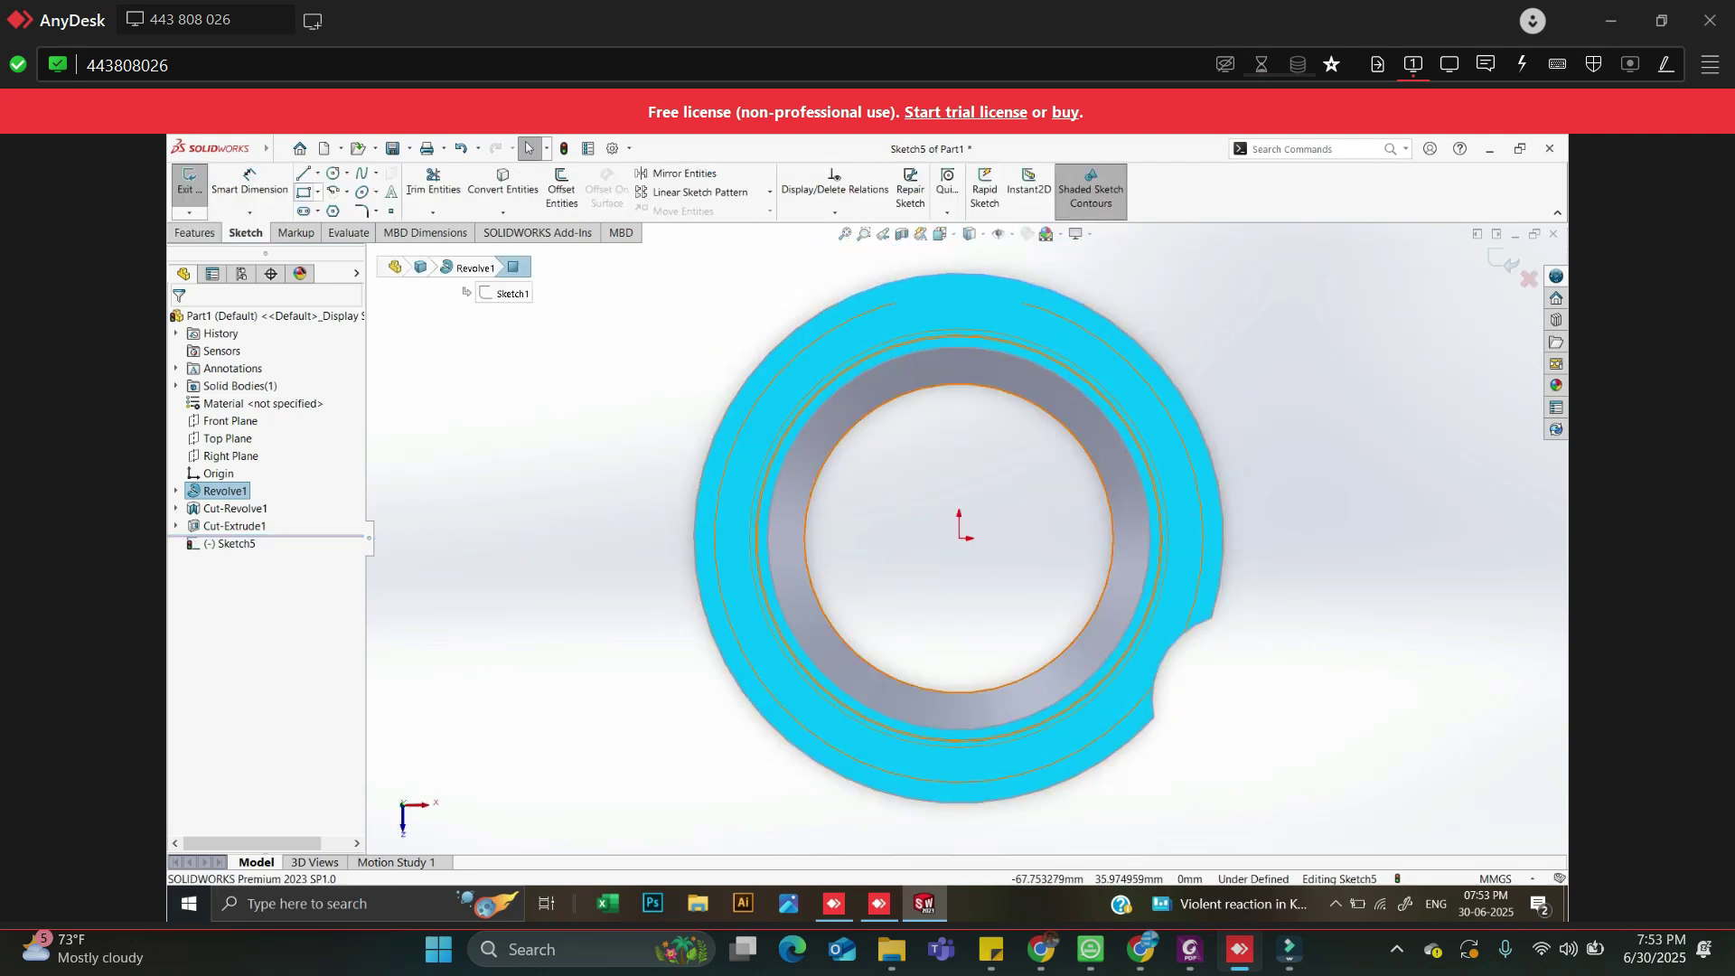
Draw a horizontal centerline of infinite length through the origin
{"action": "left_click", "coordinate": [317, 173]}
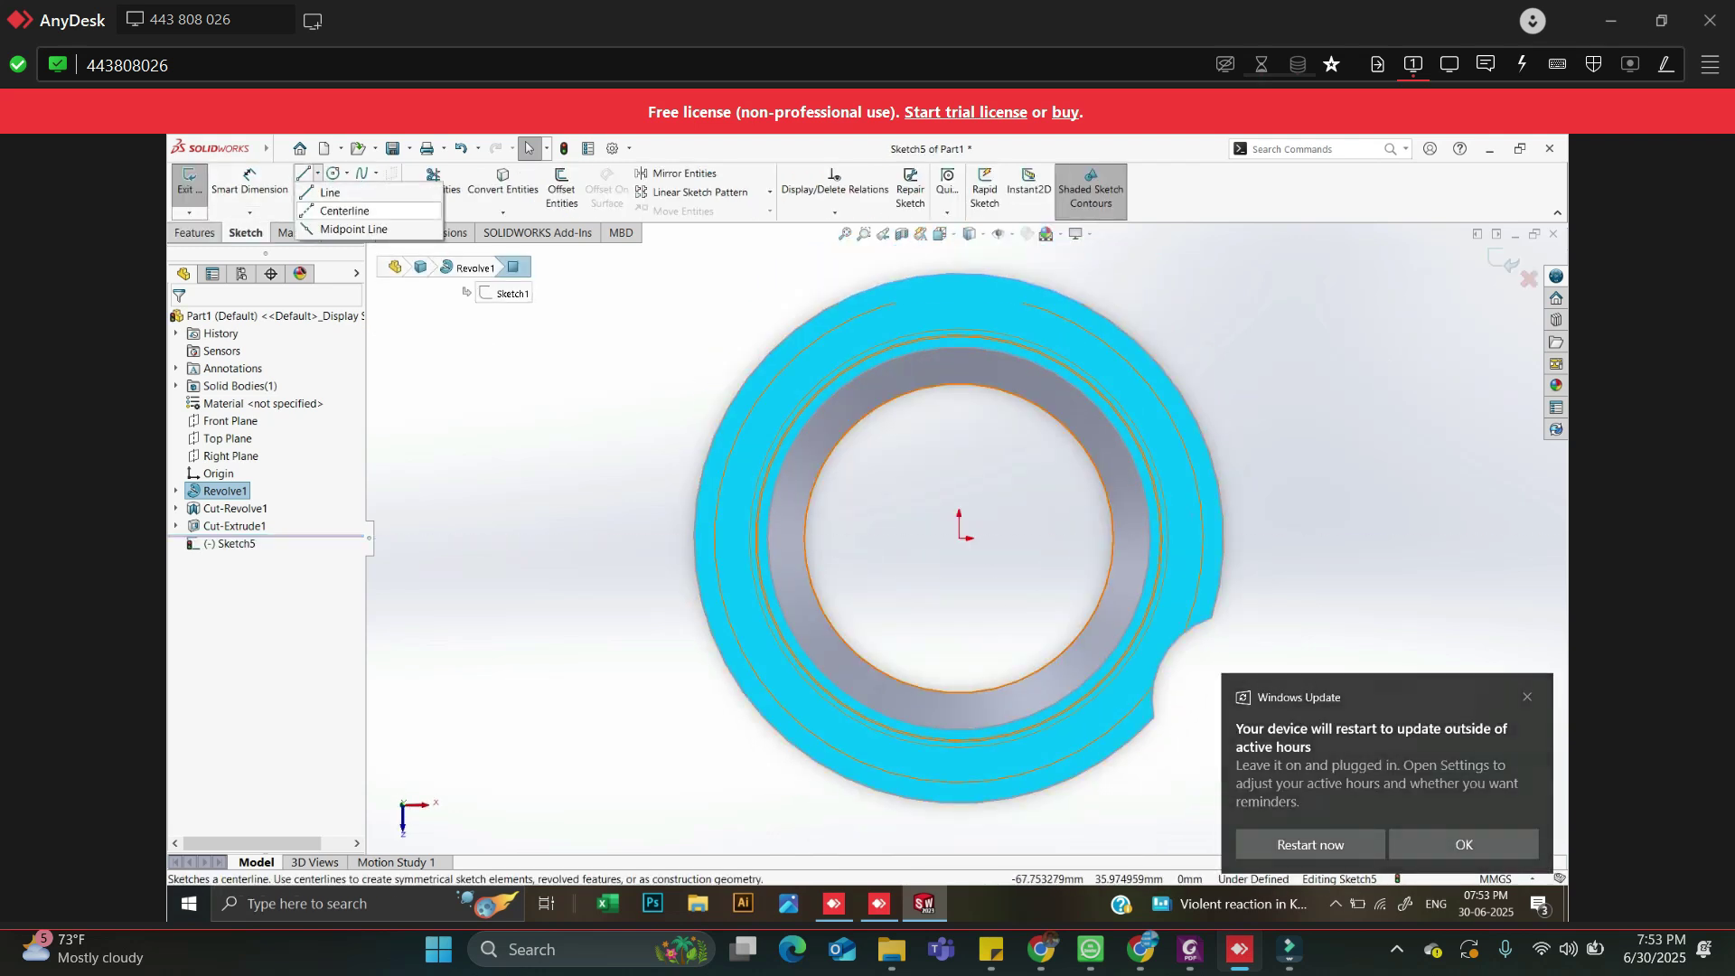
{"action": "left_click", "coordinate": [349, 211]}
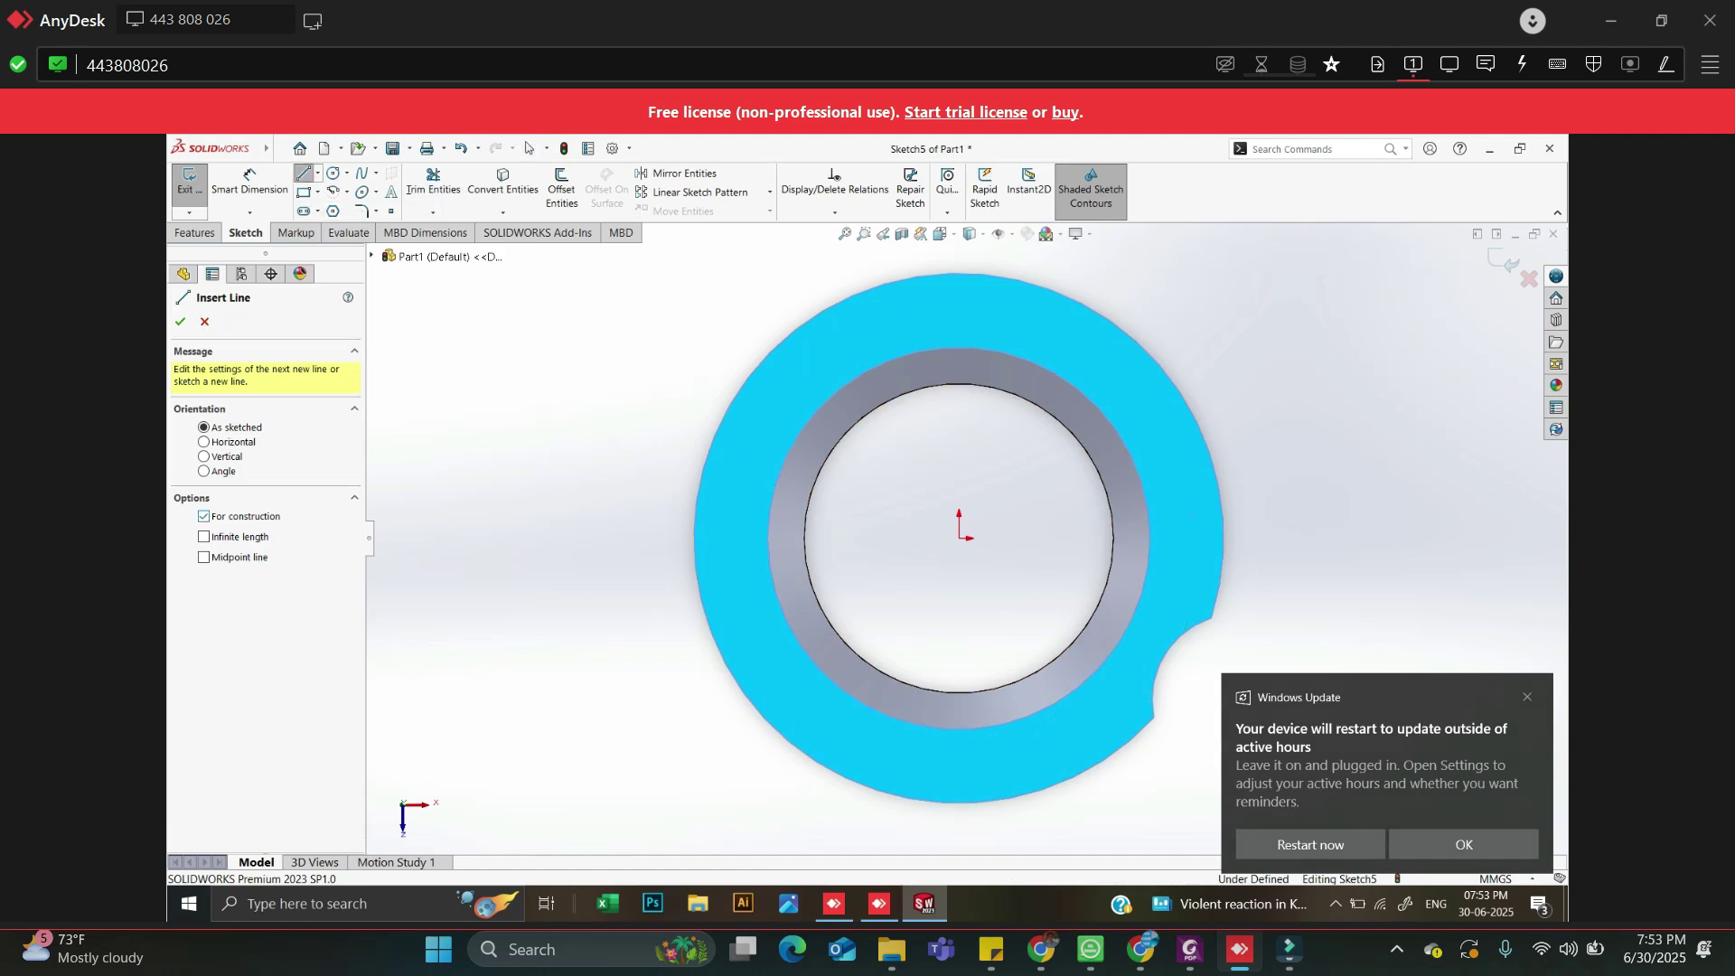
{"action": "left_click", "coordinate": [204, 442]}
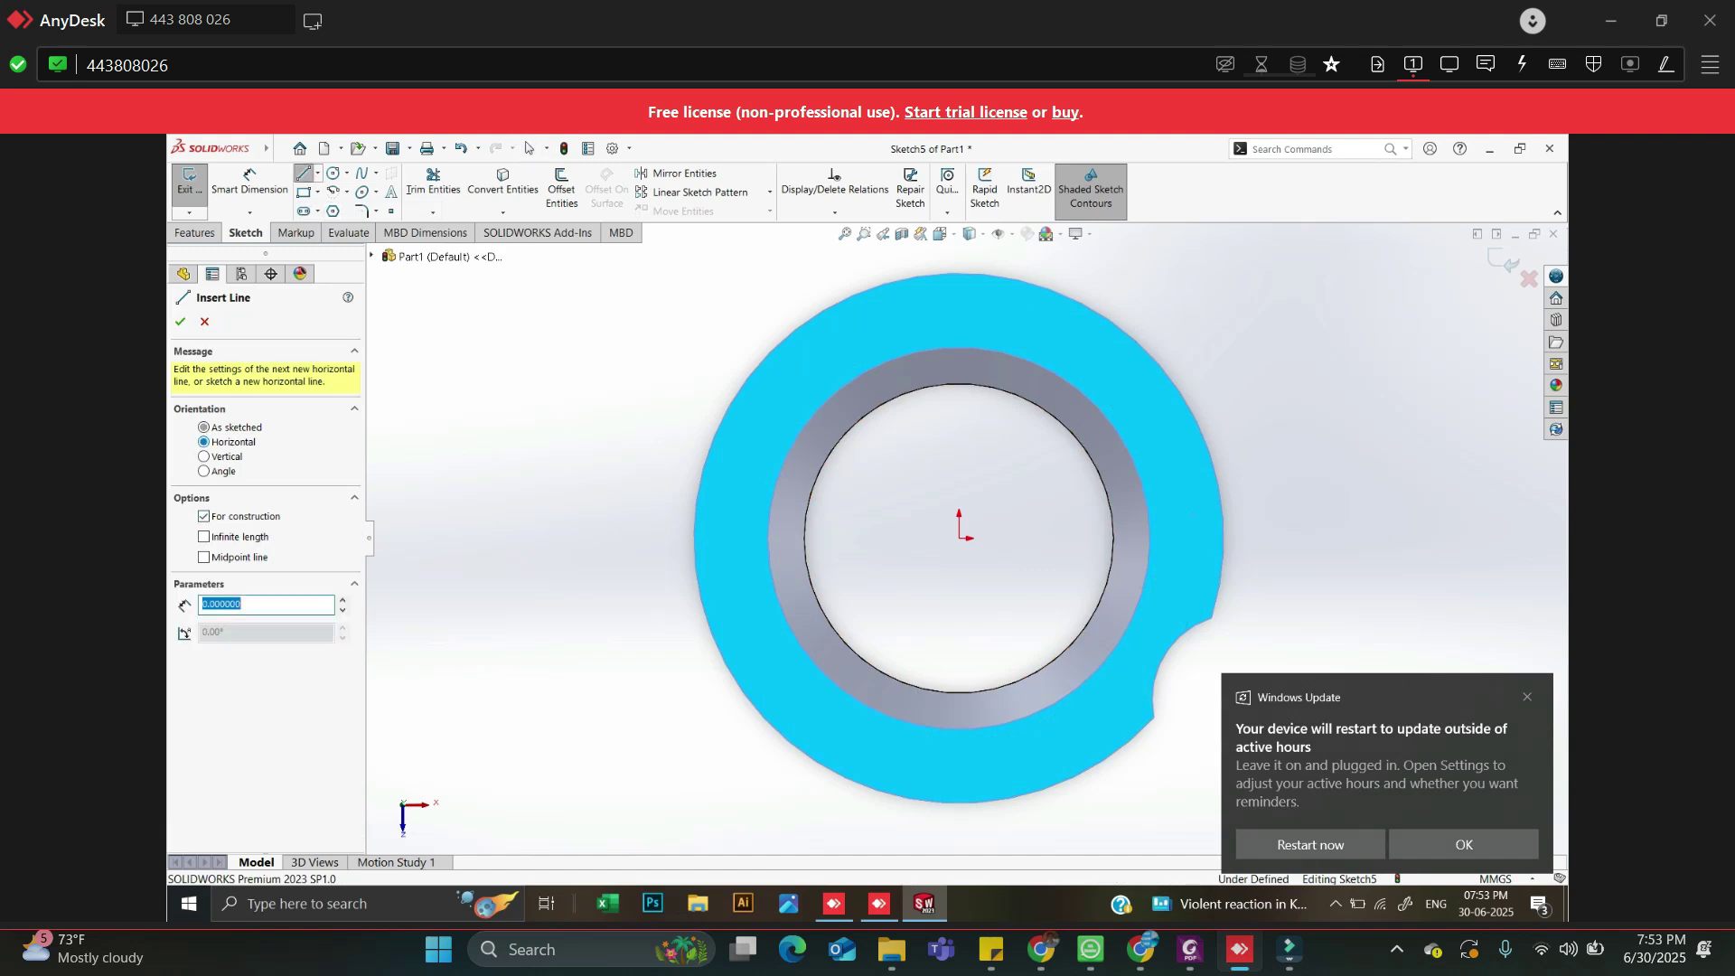
{"action": "left_click", "coordinate": [204, 537]}
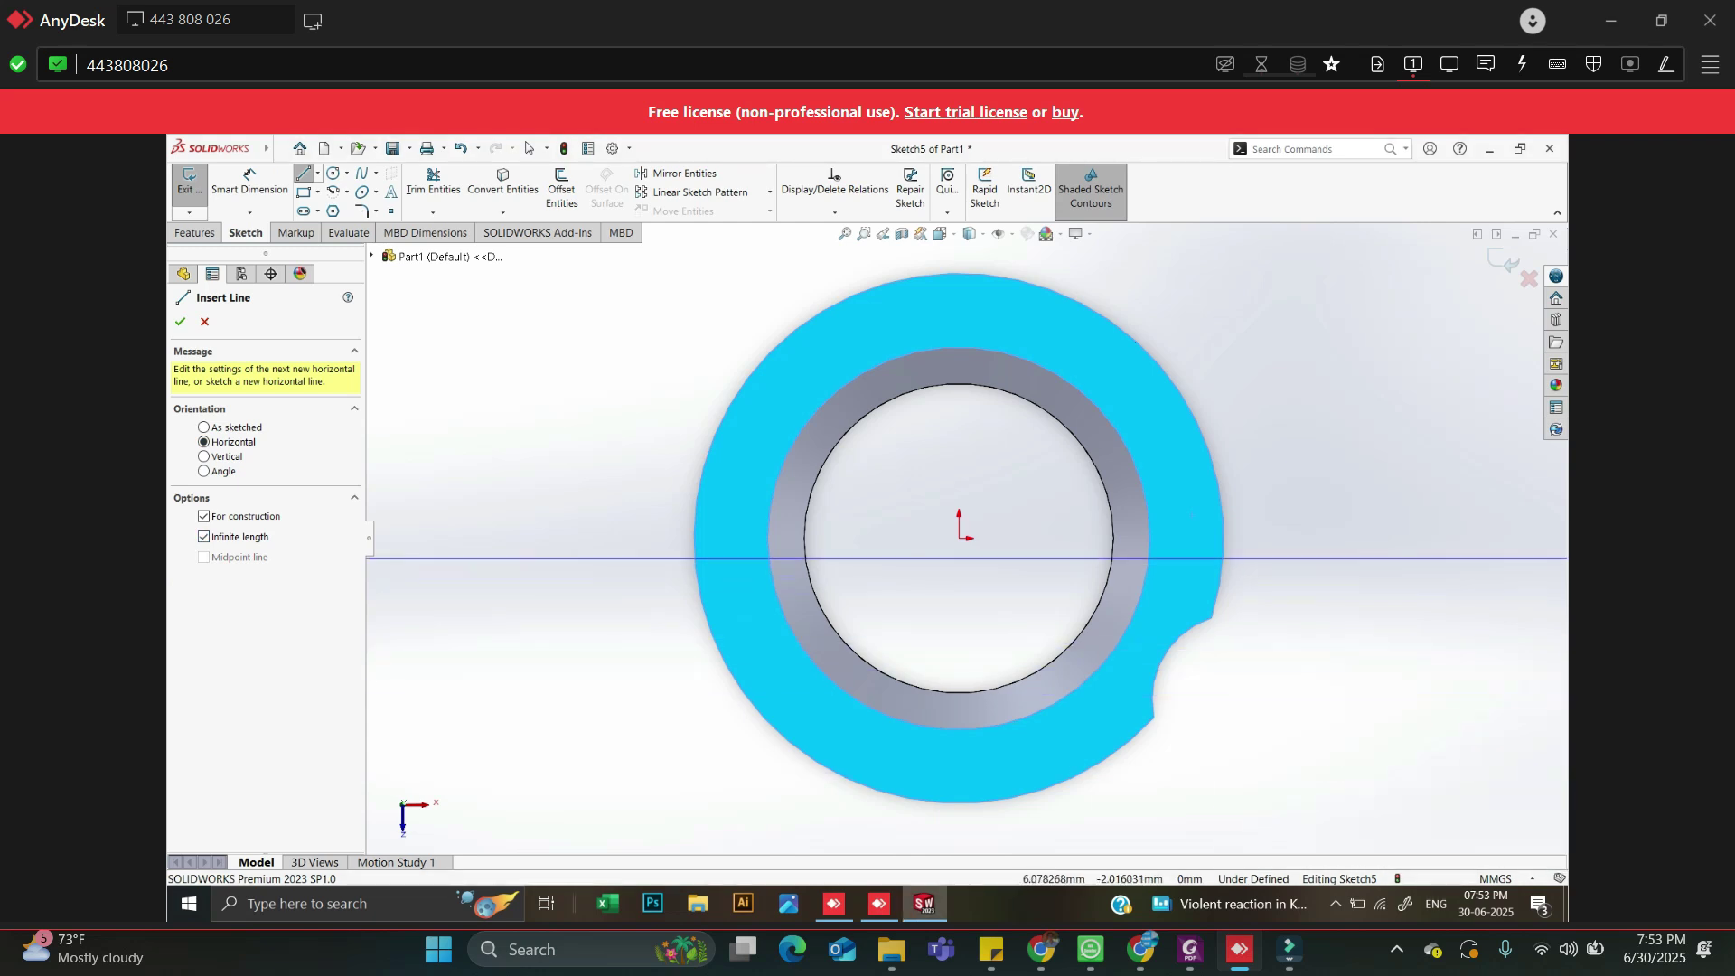
{"action": "left_click", "coordinate": [960, 538]}
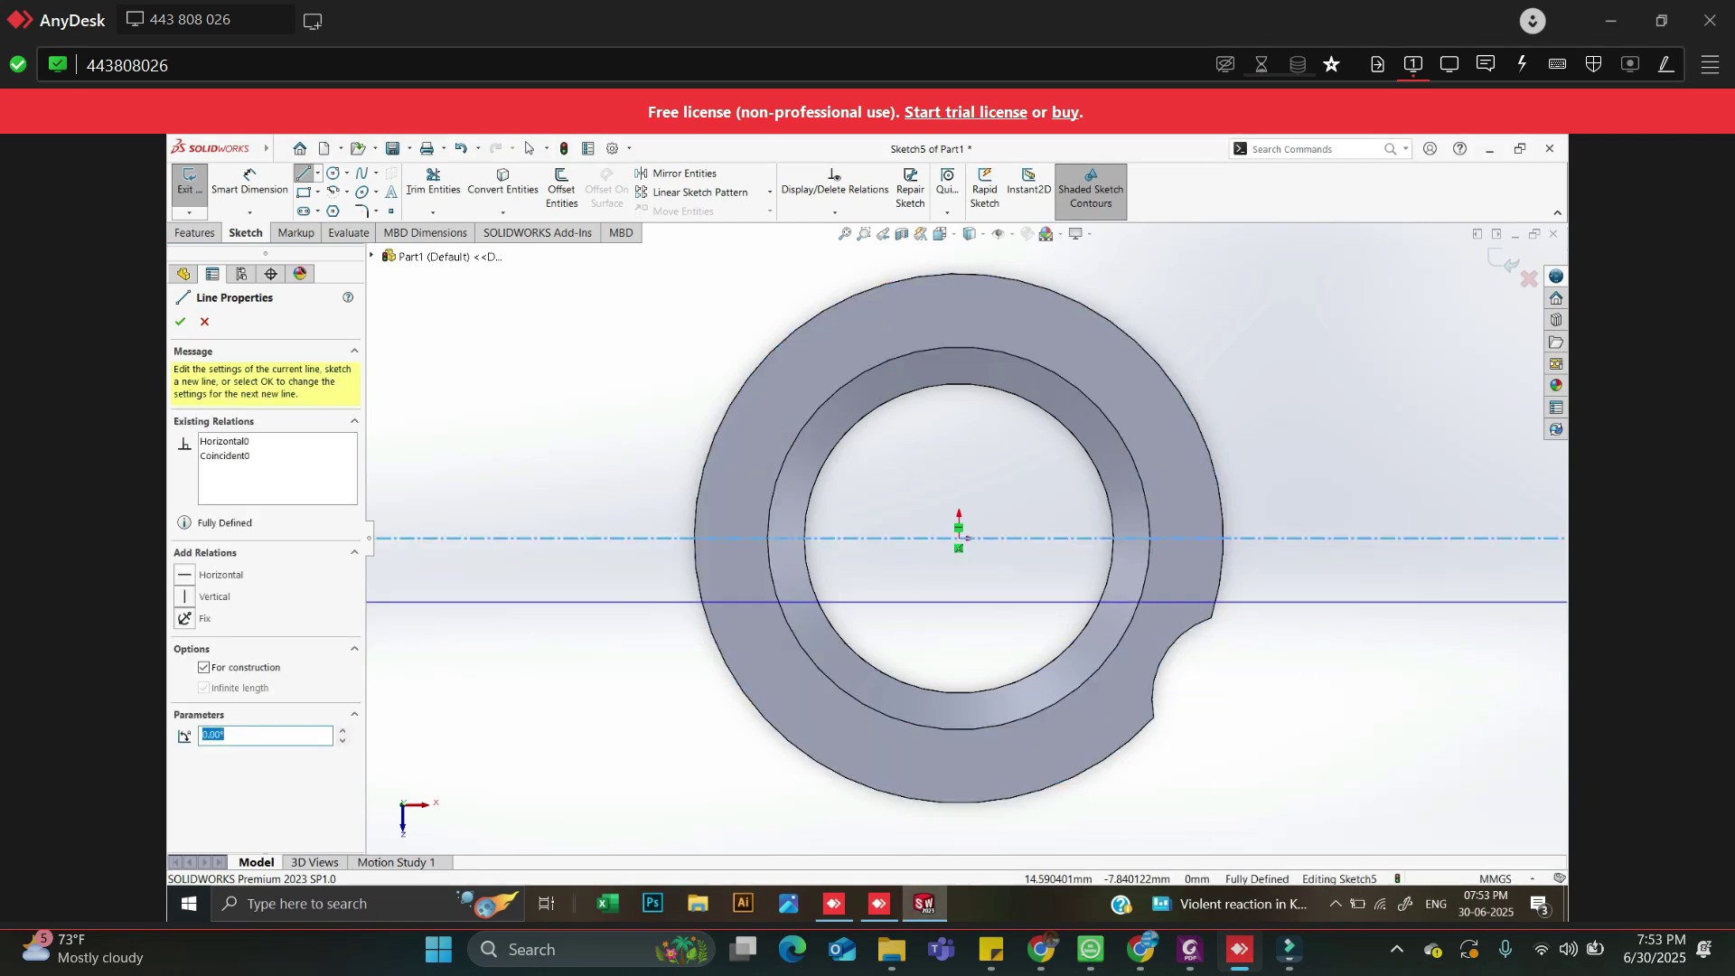
{"action": "key", "text": "Escape"}
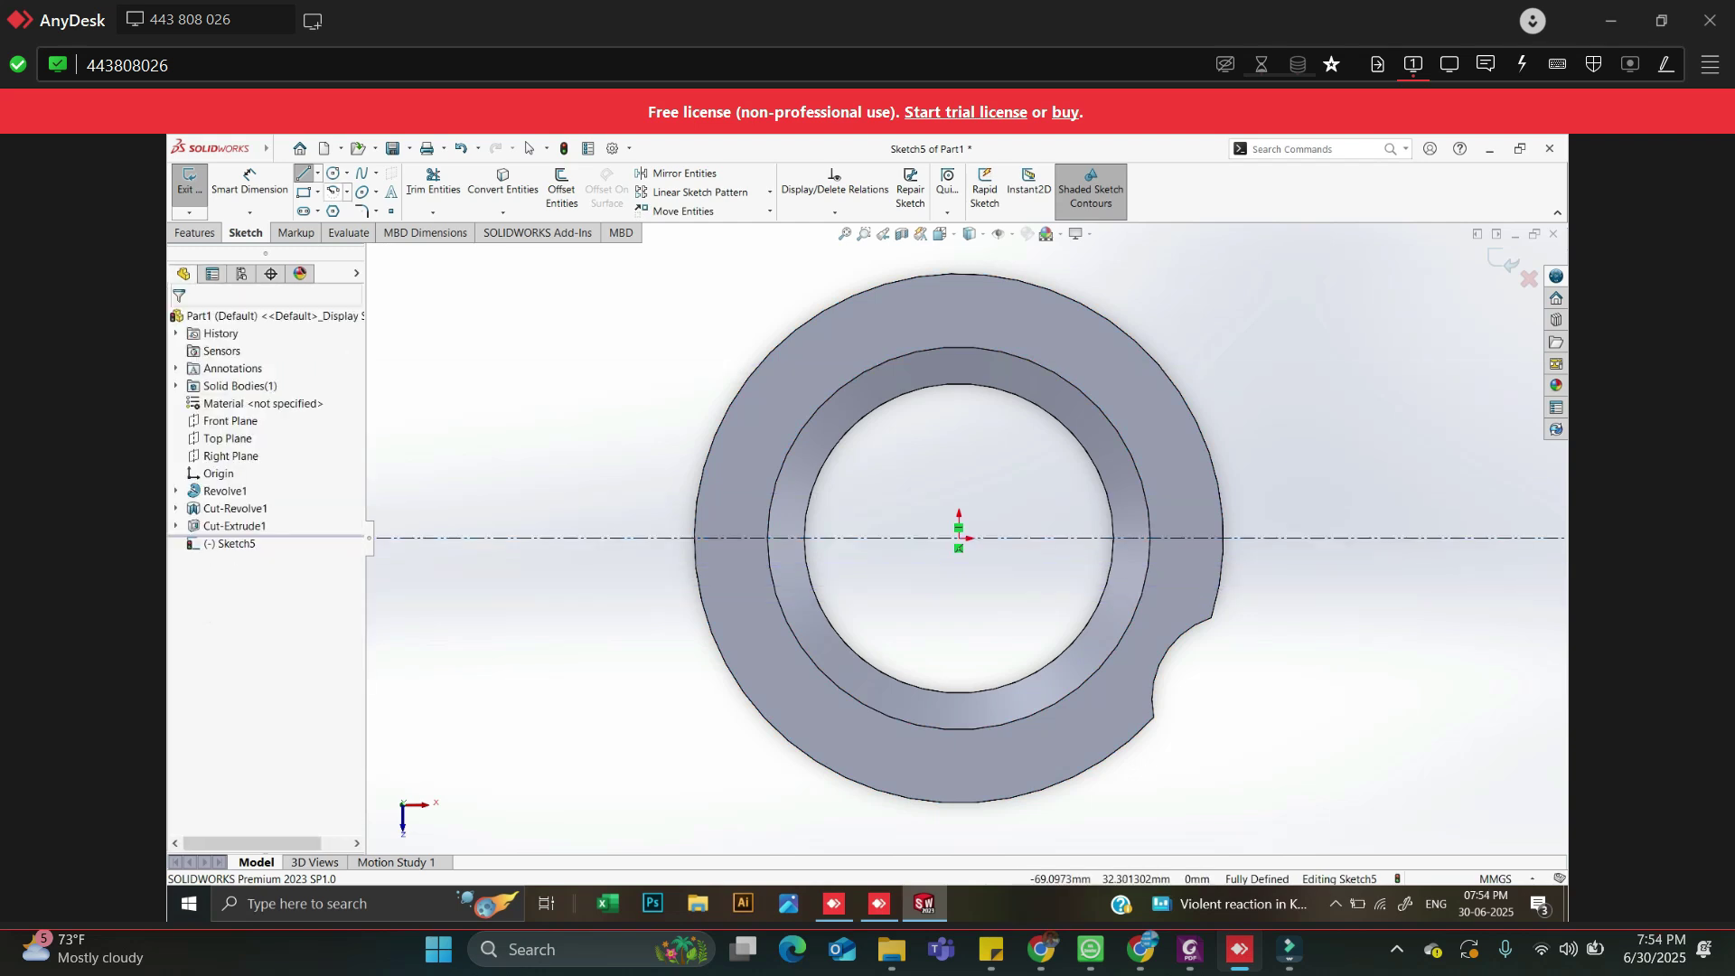
Draw a circle about 11 mm in radius on the centerline about 39.6 mm from the origin, and an origin-centered circle just outside the bore chamfer
{"action": "key", "text": "c"}
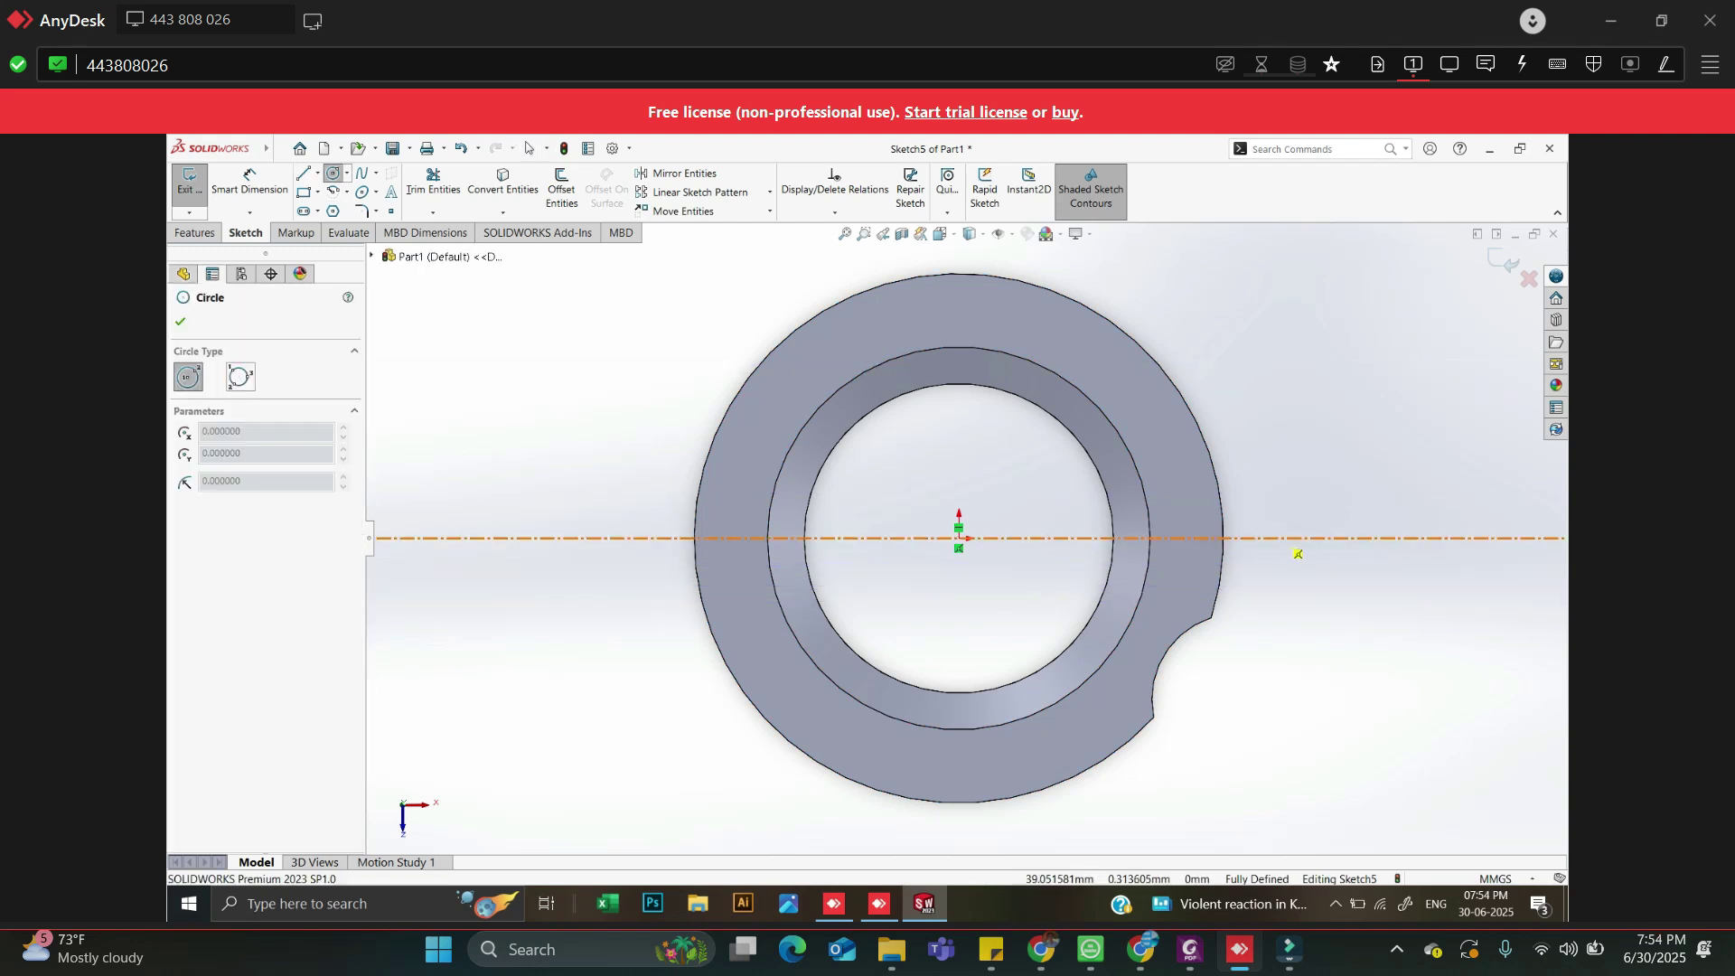
{"action": "left_click", "coordinate": [1282, 539]}
{"action": "left_click", "coordinate": [1194, 539]}
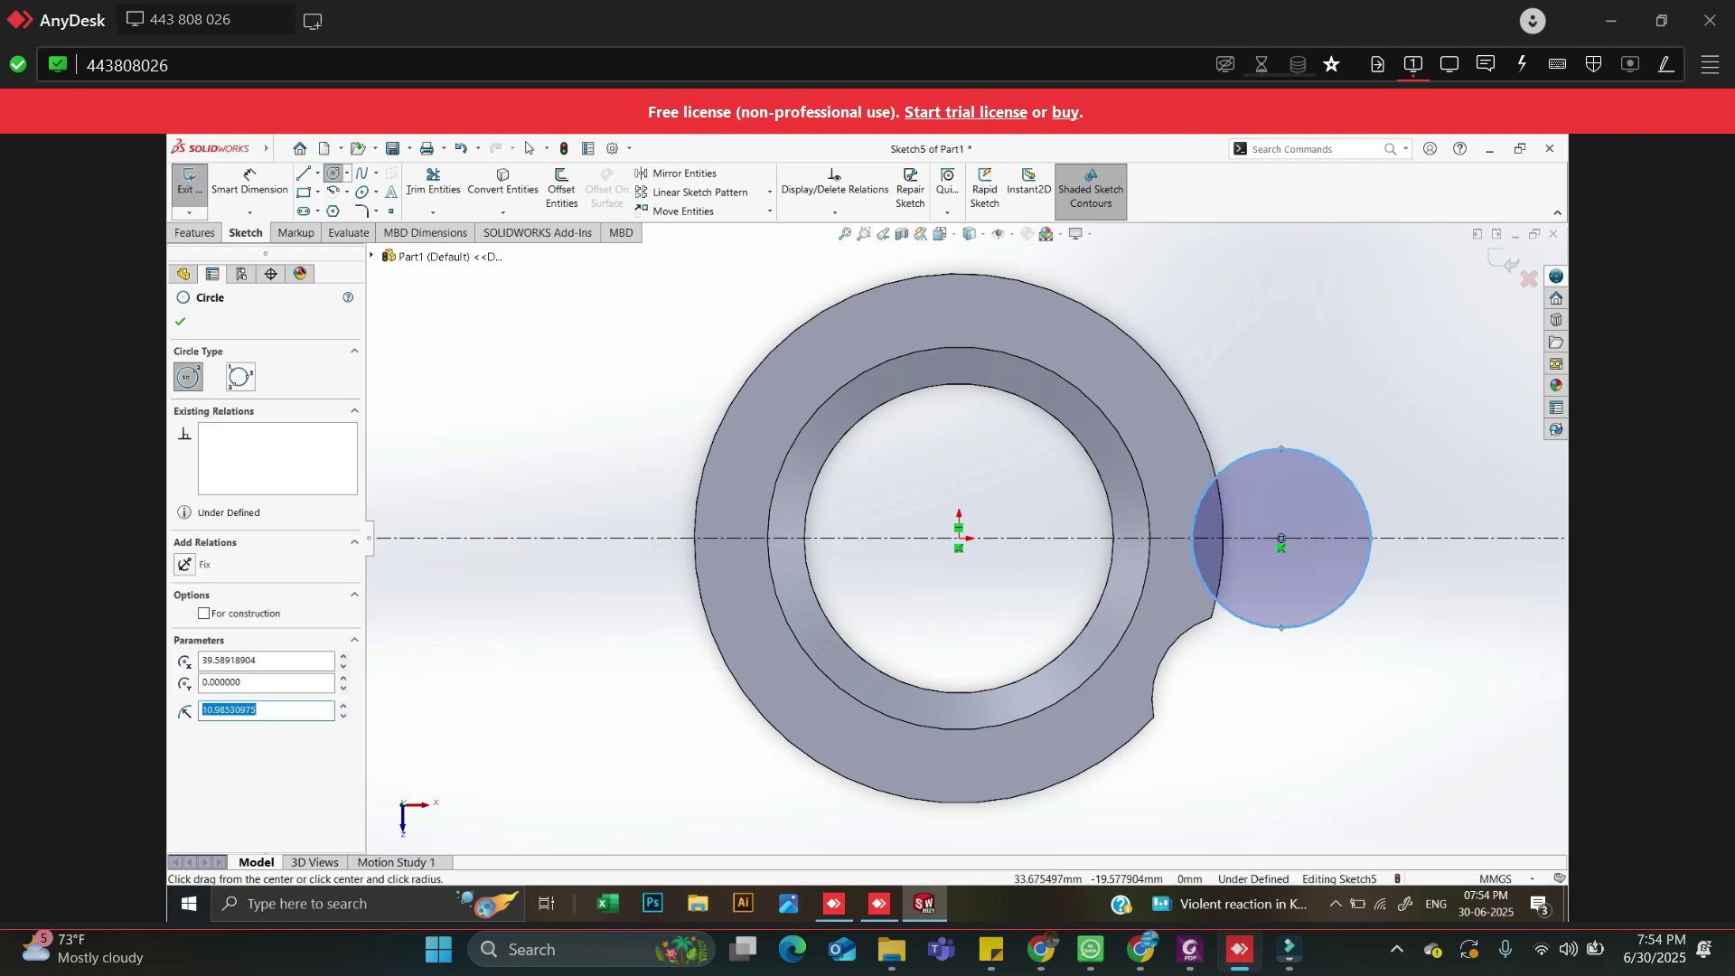
{"action": "scroll", "coordinate": [1266, 710], "scroll_direction": "down", "scroll_amount": 3}
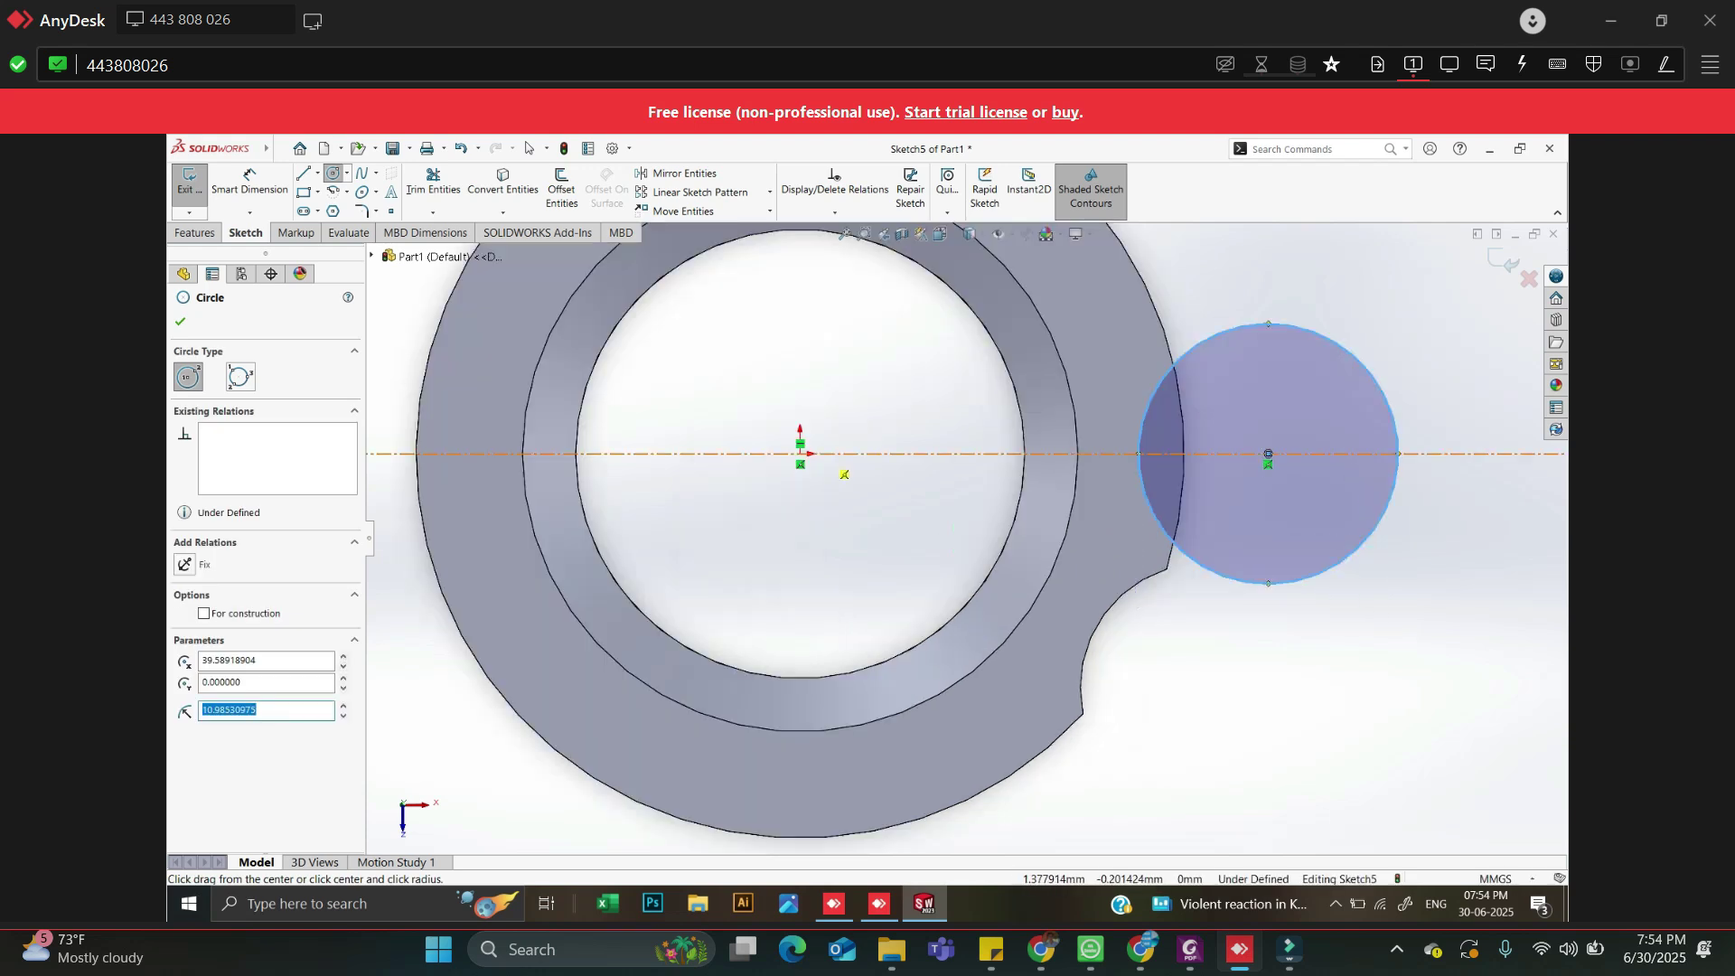
{"action": "left_click", "coordinate": [800, 454]}
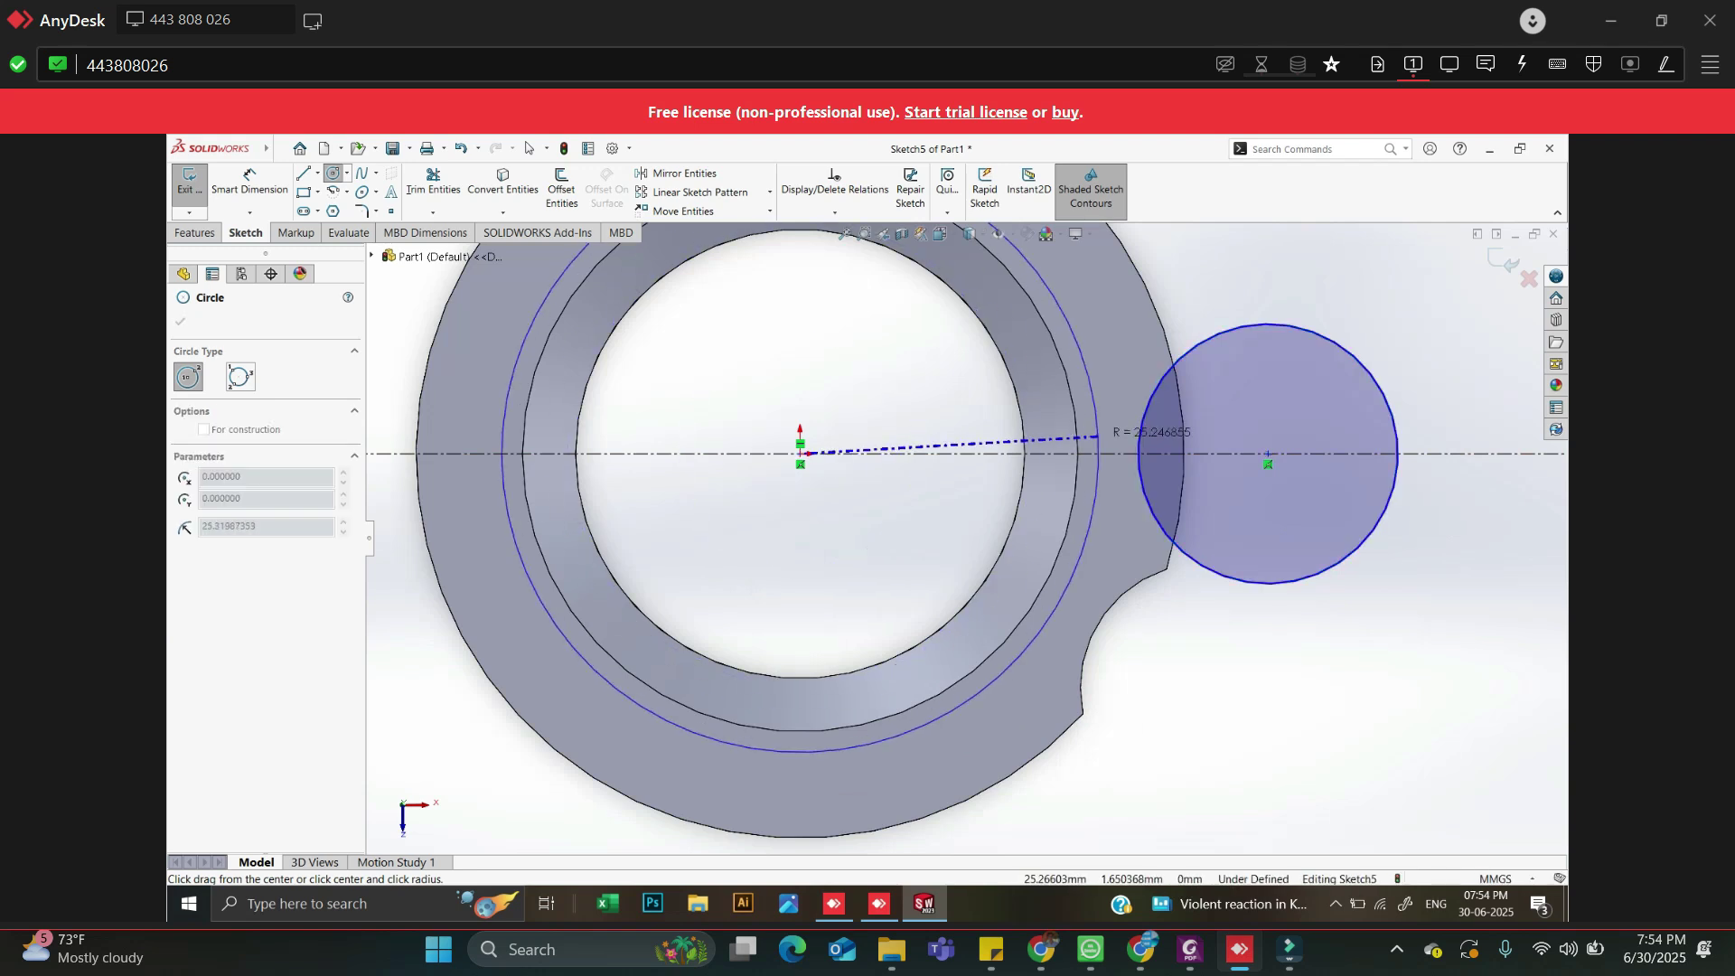
{"action": "left_click", "coordinate": [1111, 430]}
{"action": "key", "text": "Escape"}
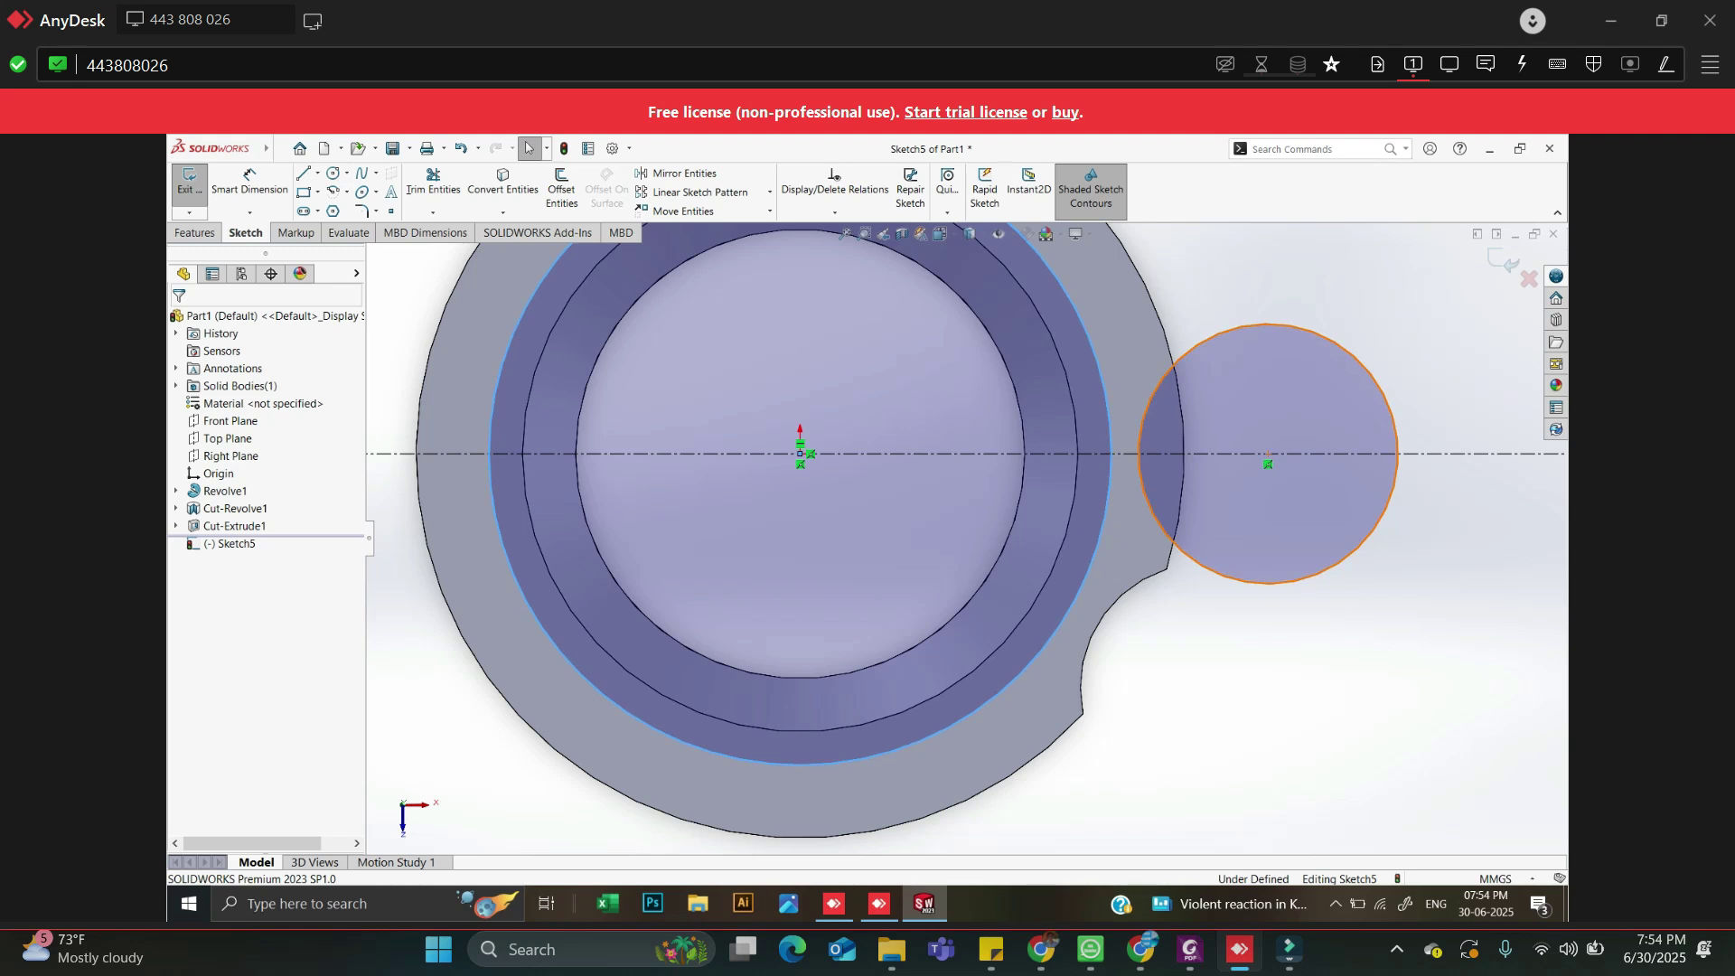
Make the small circle outside the flange edge tangent to the origin-centered circle
{"action": "left_click", "coordinate": [1154, 392], "text": "ctrl"}
{"action": "left_click", "coordinate": [1110, 430], "text": "ctrl"}
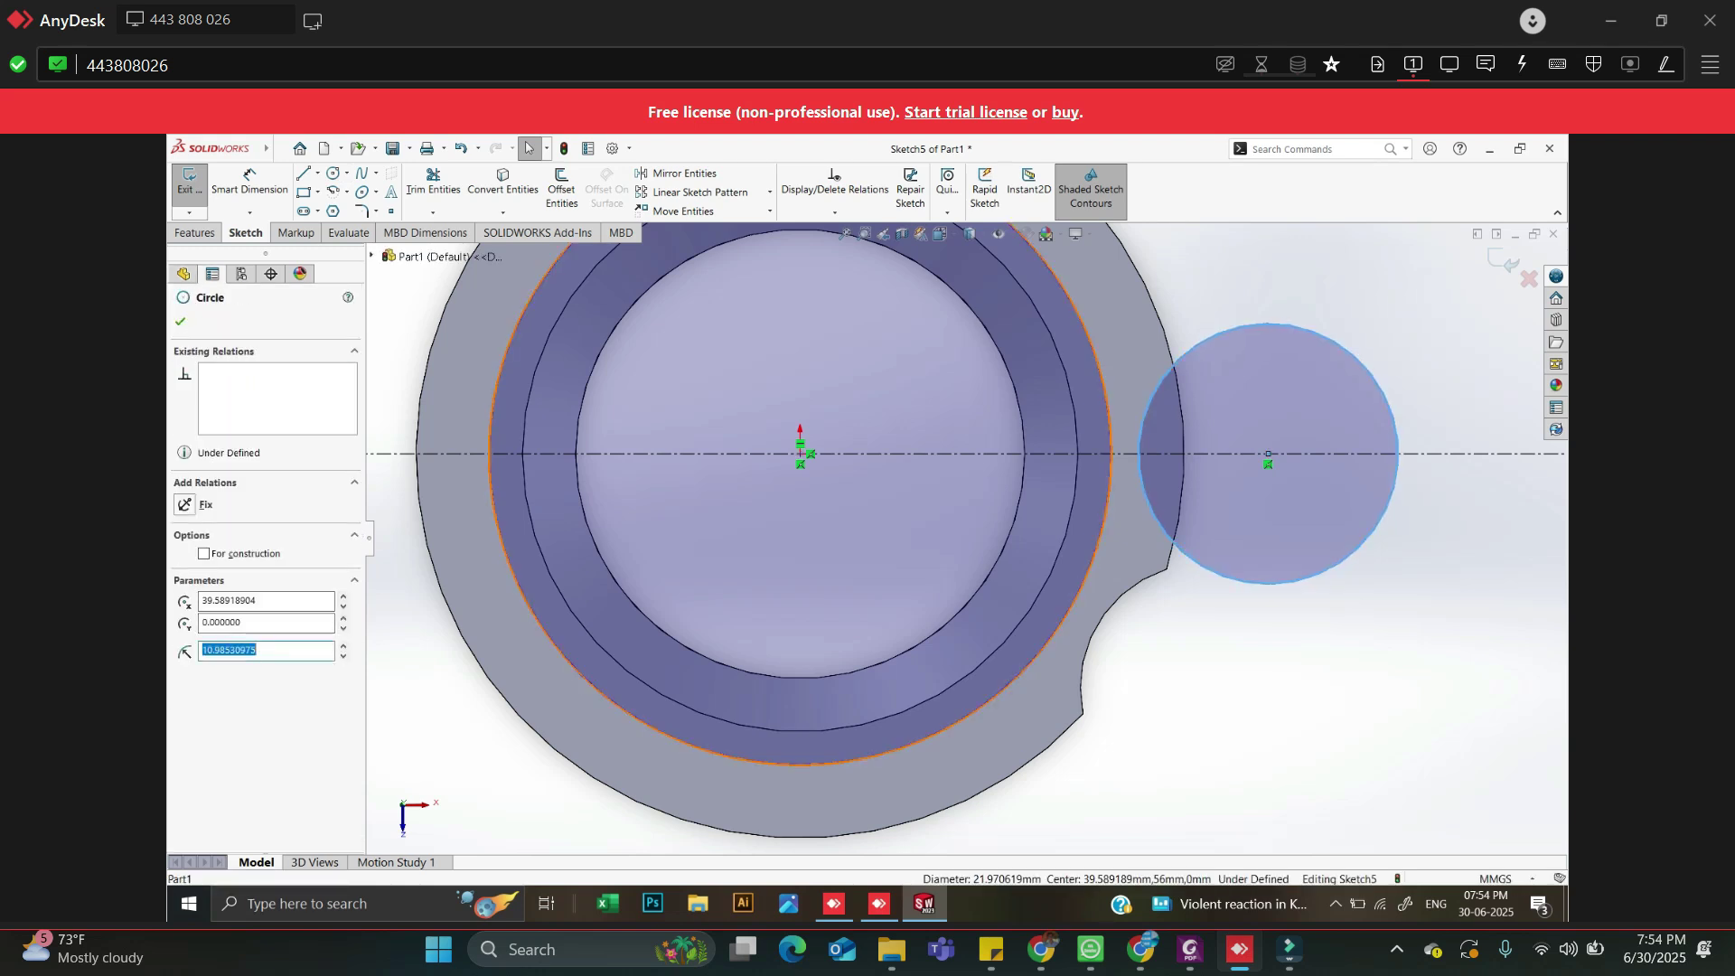
{"action": "left_click", "coordinate": [1110, 430], "text": "ctrl"}
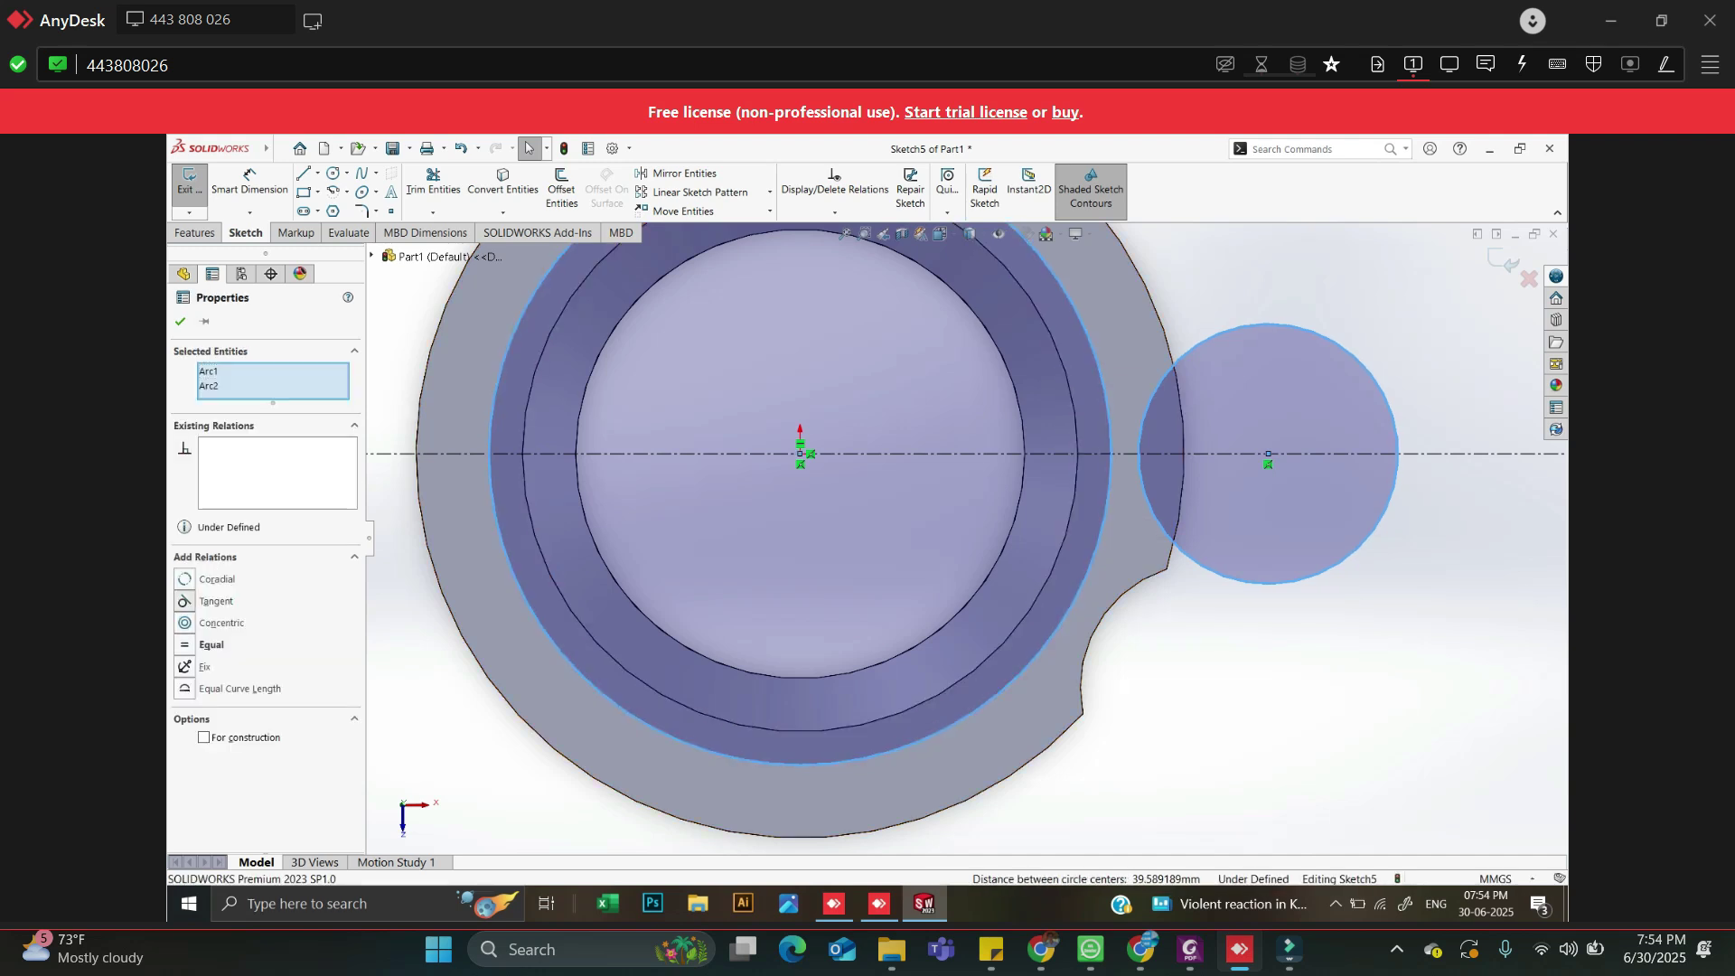
{"action": "left_click", "coordinate": [184, 601]}
{"action": "key", "text": "Escape"}
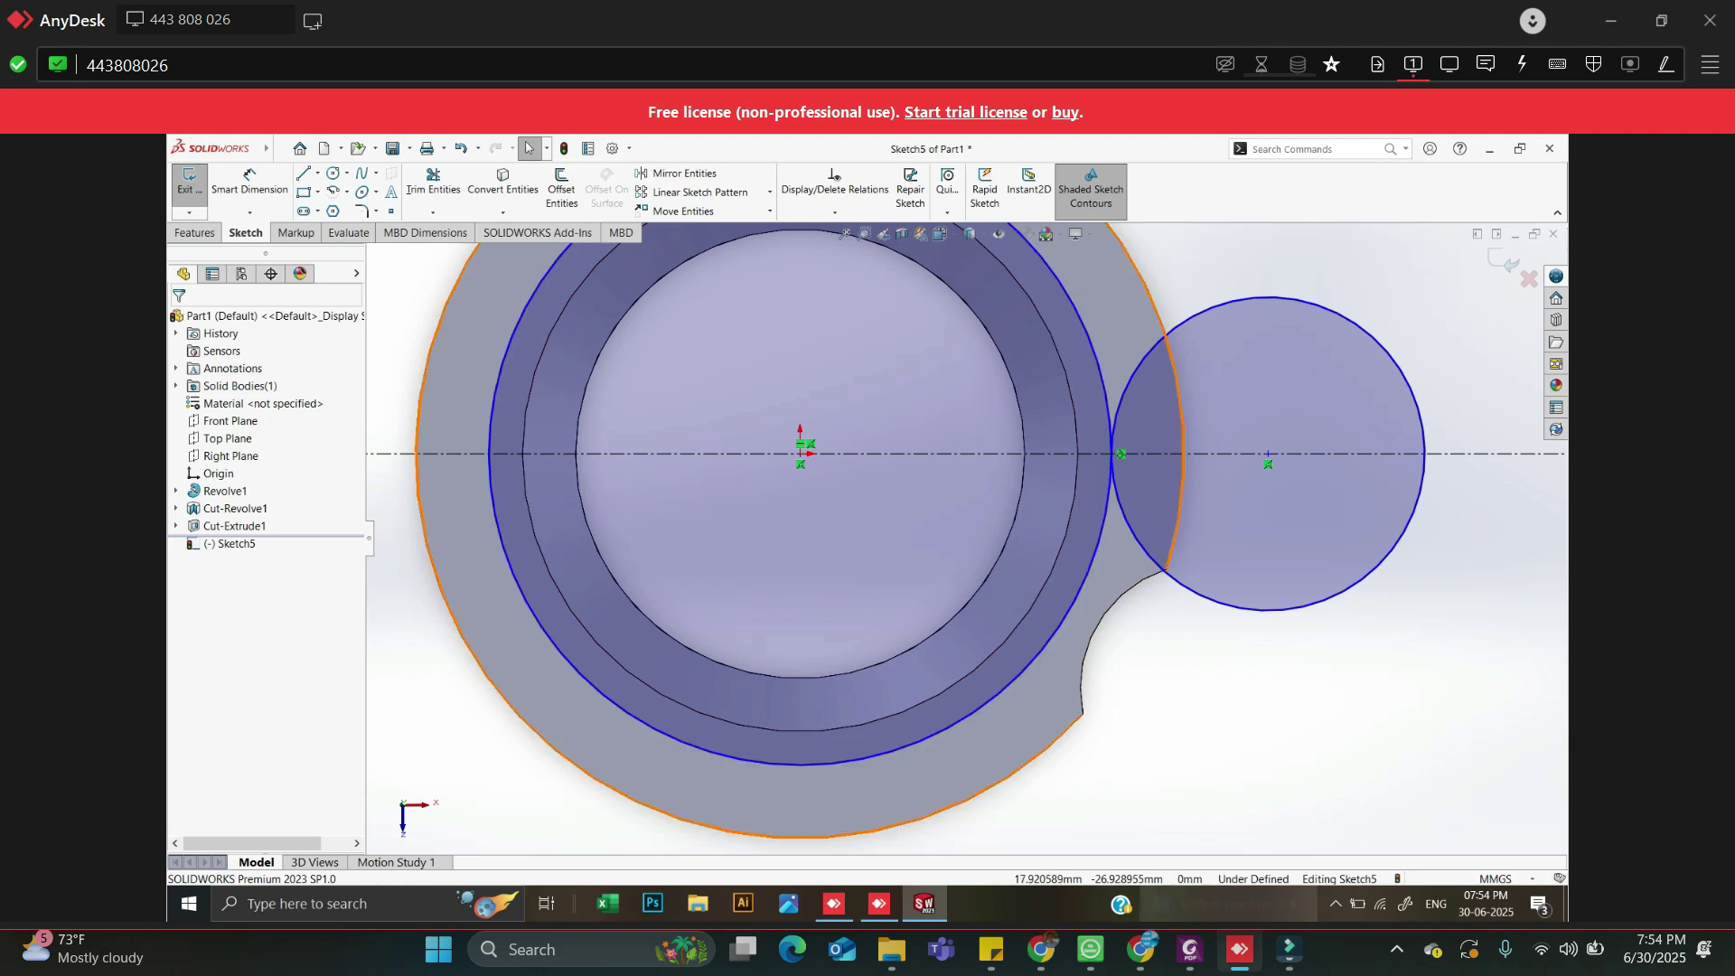
Check the notch radius in the Foxit PDF drawing, and in SOLIDWORKS dimension the small notch circle to 21 mm diameter
{"action": "left_click", "coordinate": [1190, 949]}
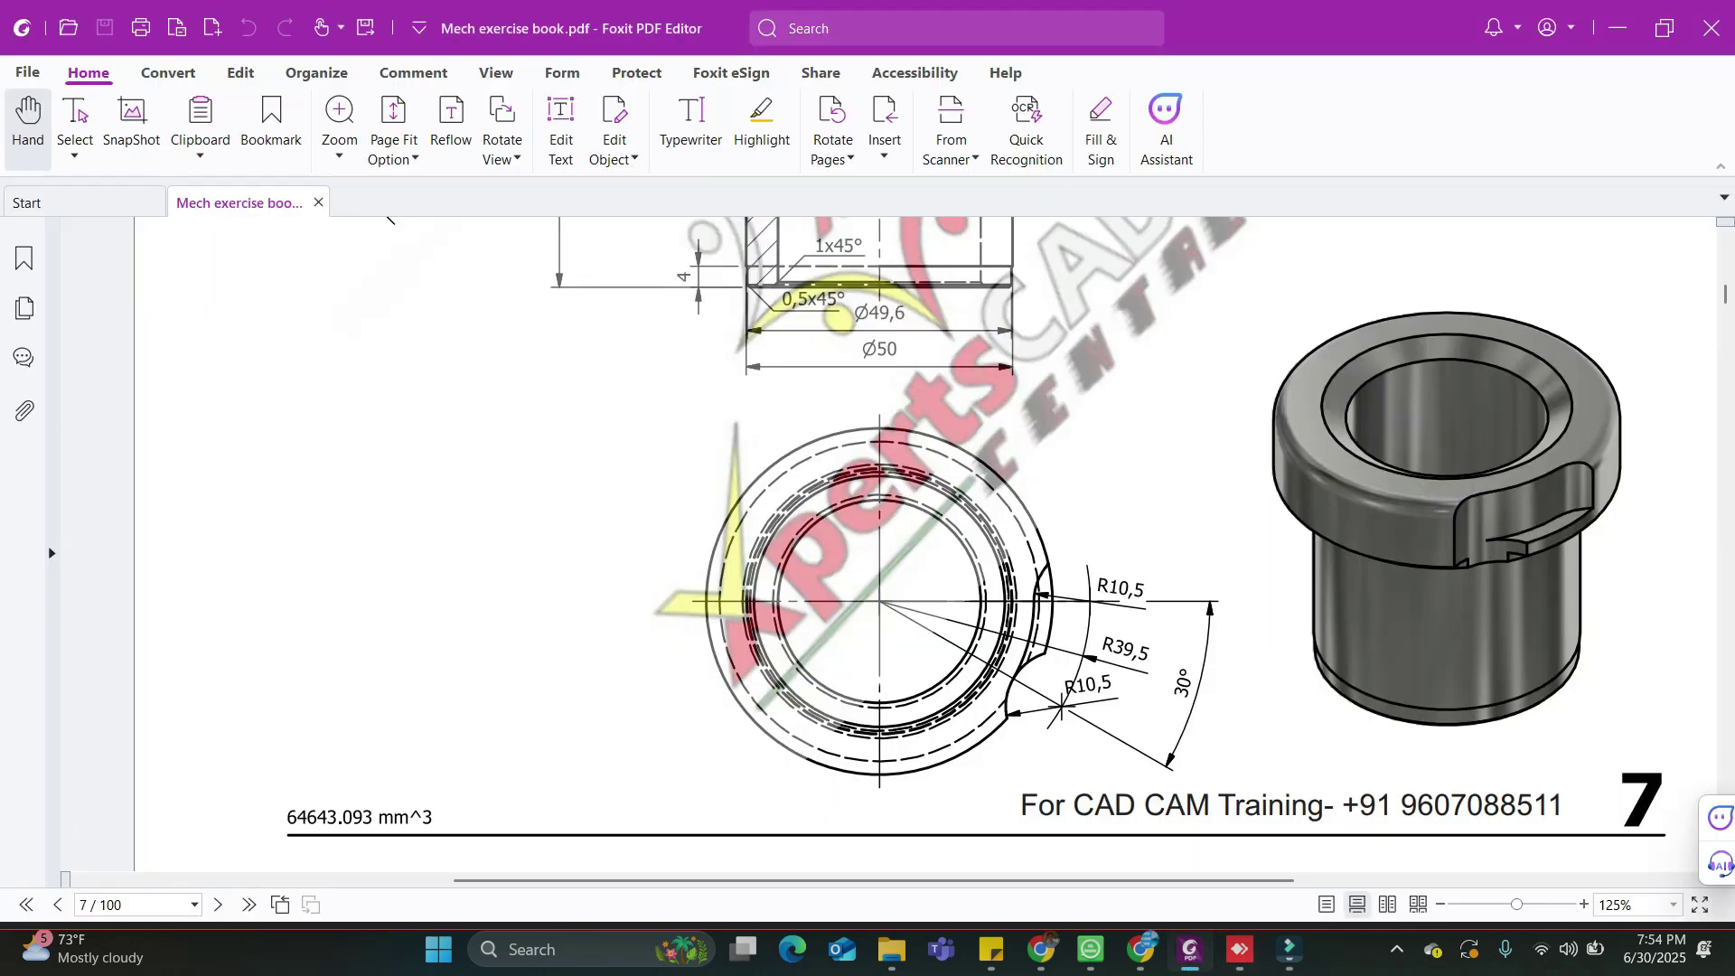
{"action": "left_click", "coordinate": [1190, 949]}
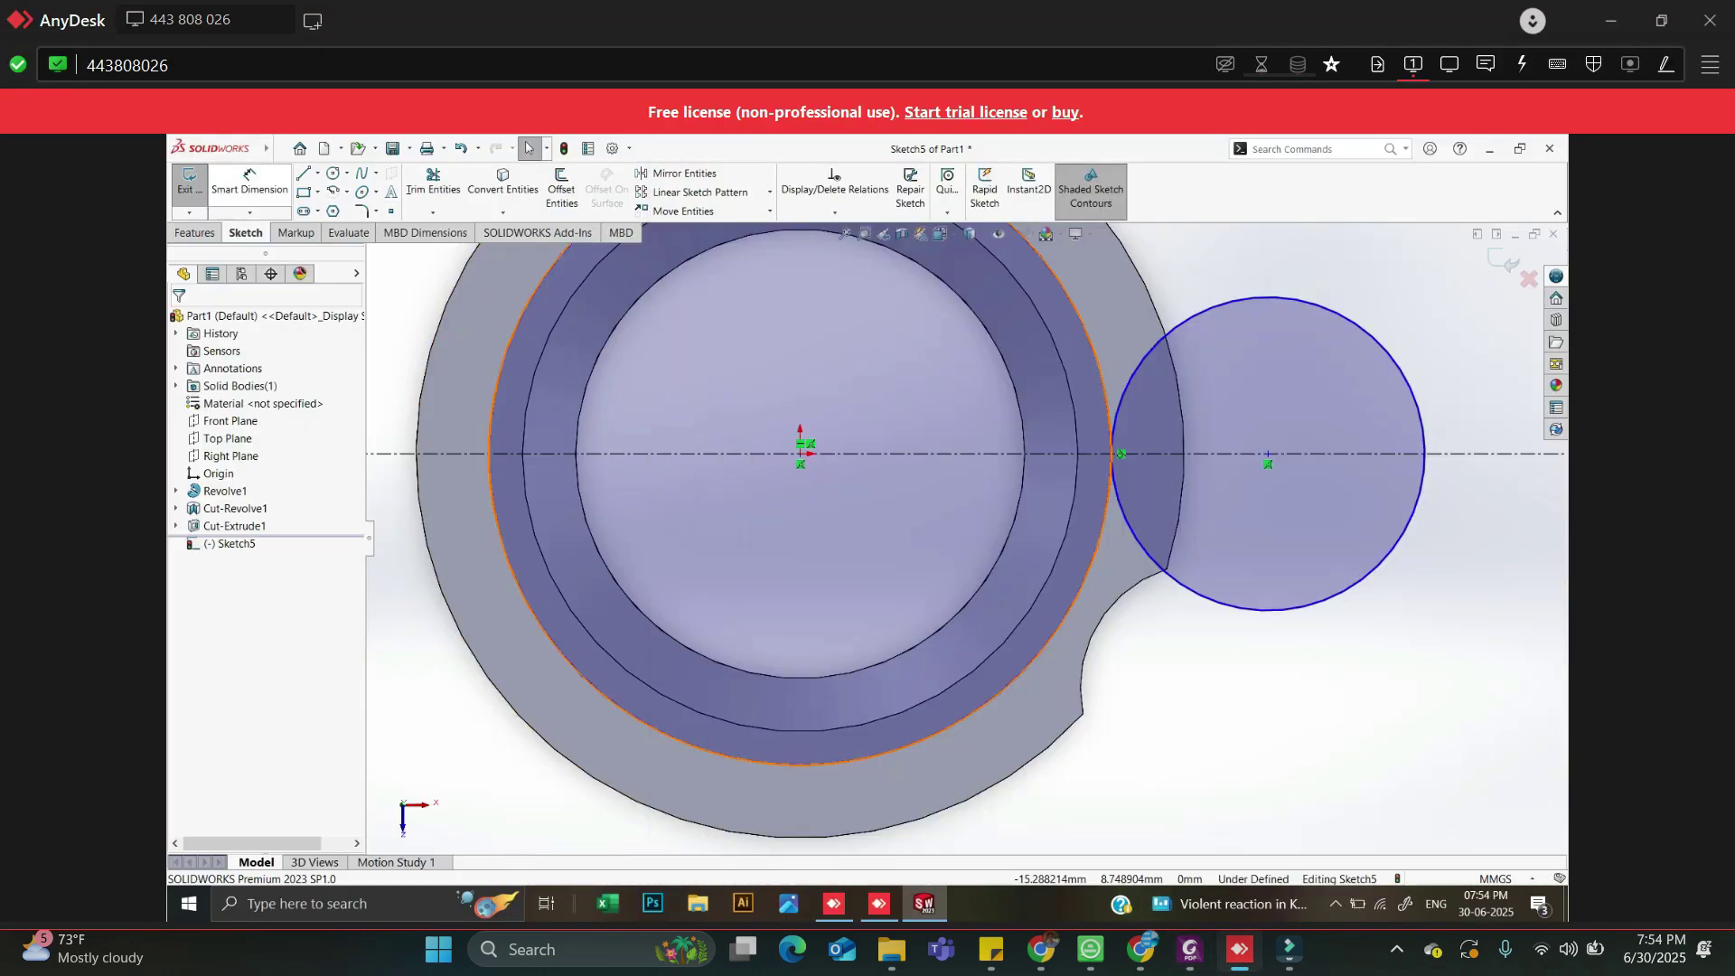
{"action": "left_click", "coordinate": [250, 186]}
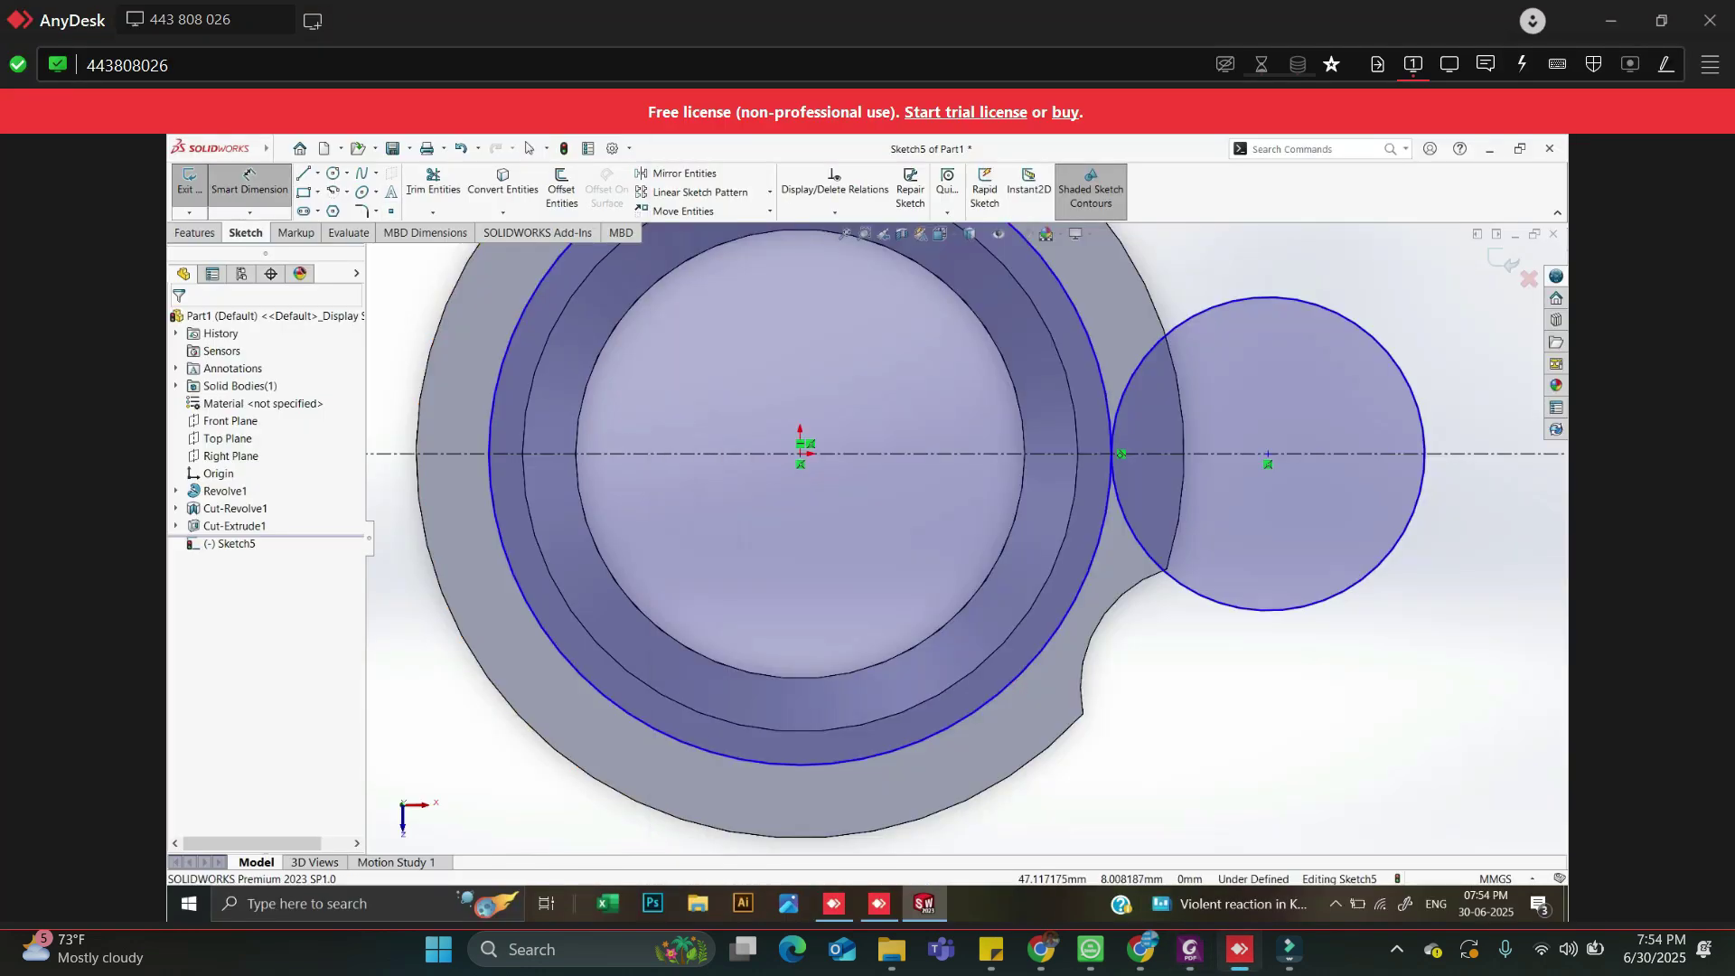
{"action": "left_click", "coordinate": [1386, 341]}
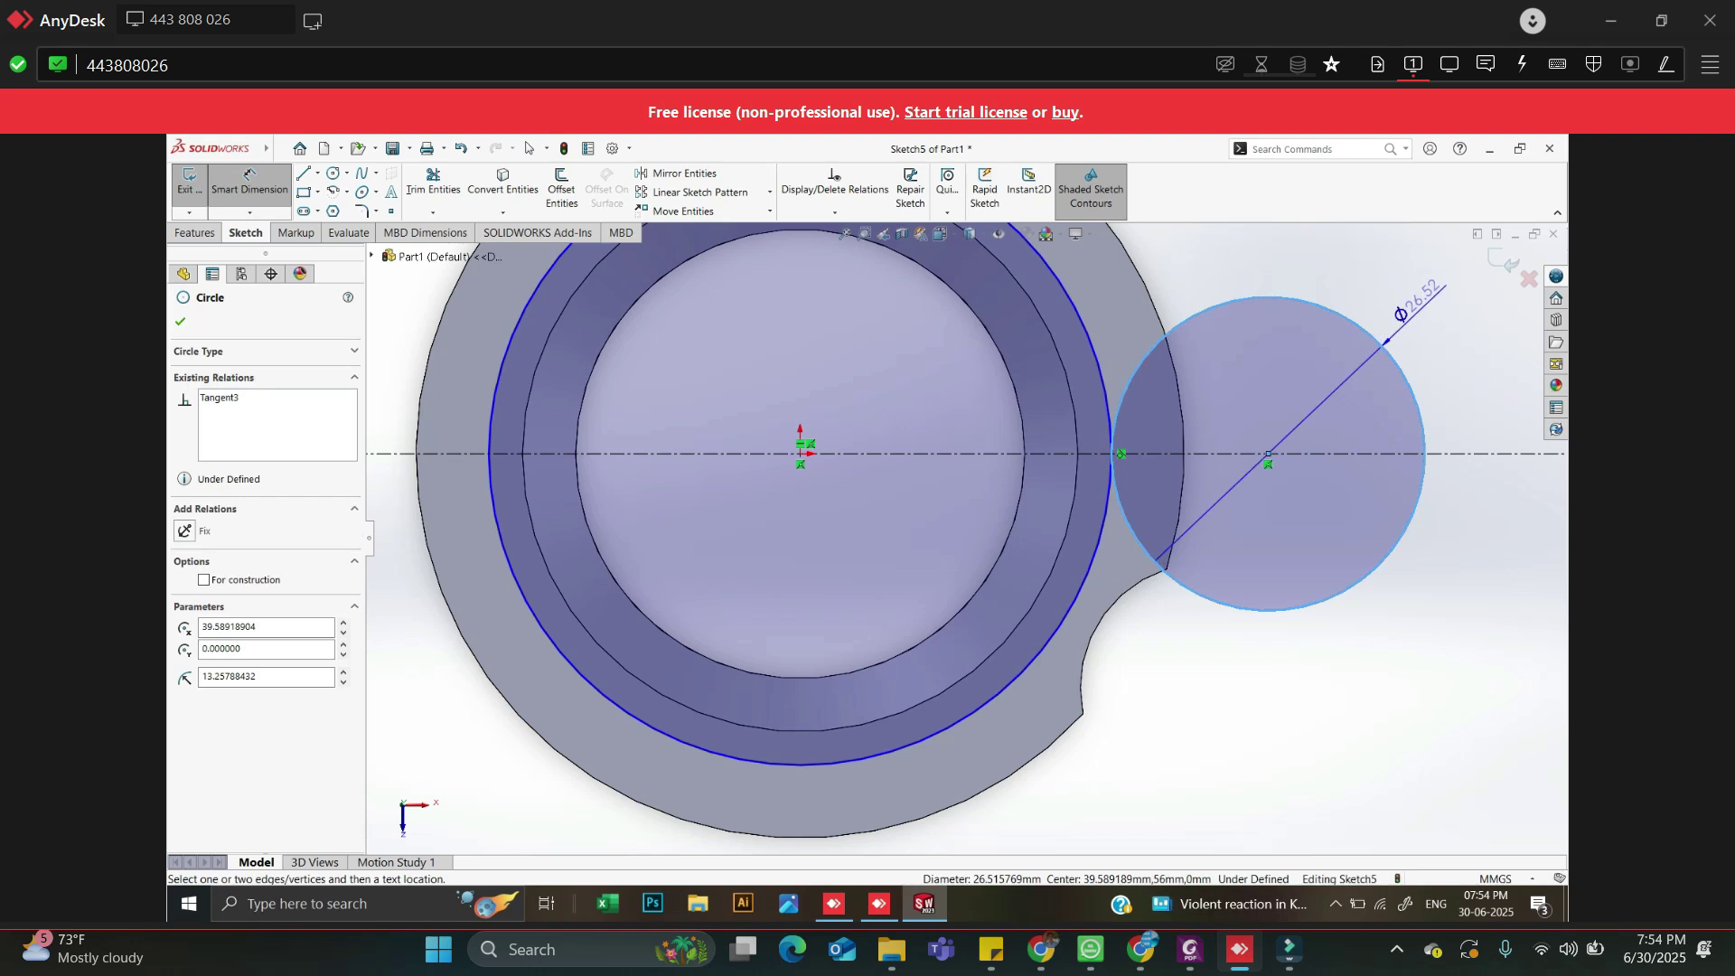
{"action": "left_click", "coordinate": [1444, 287]}
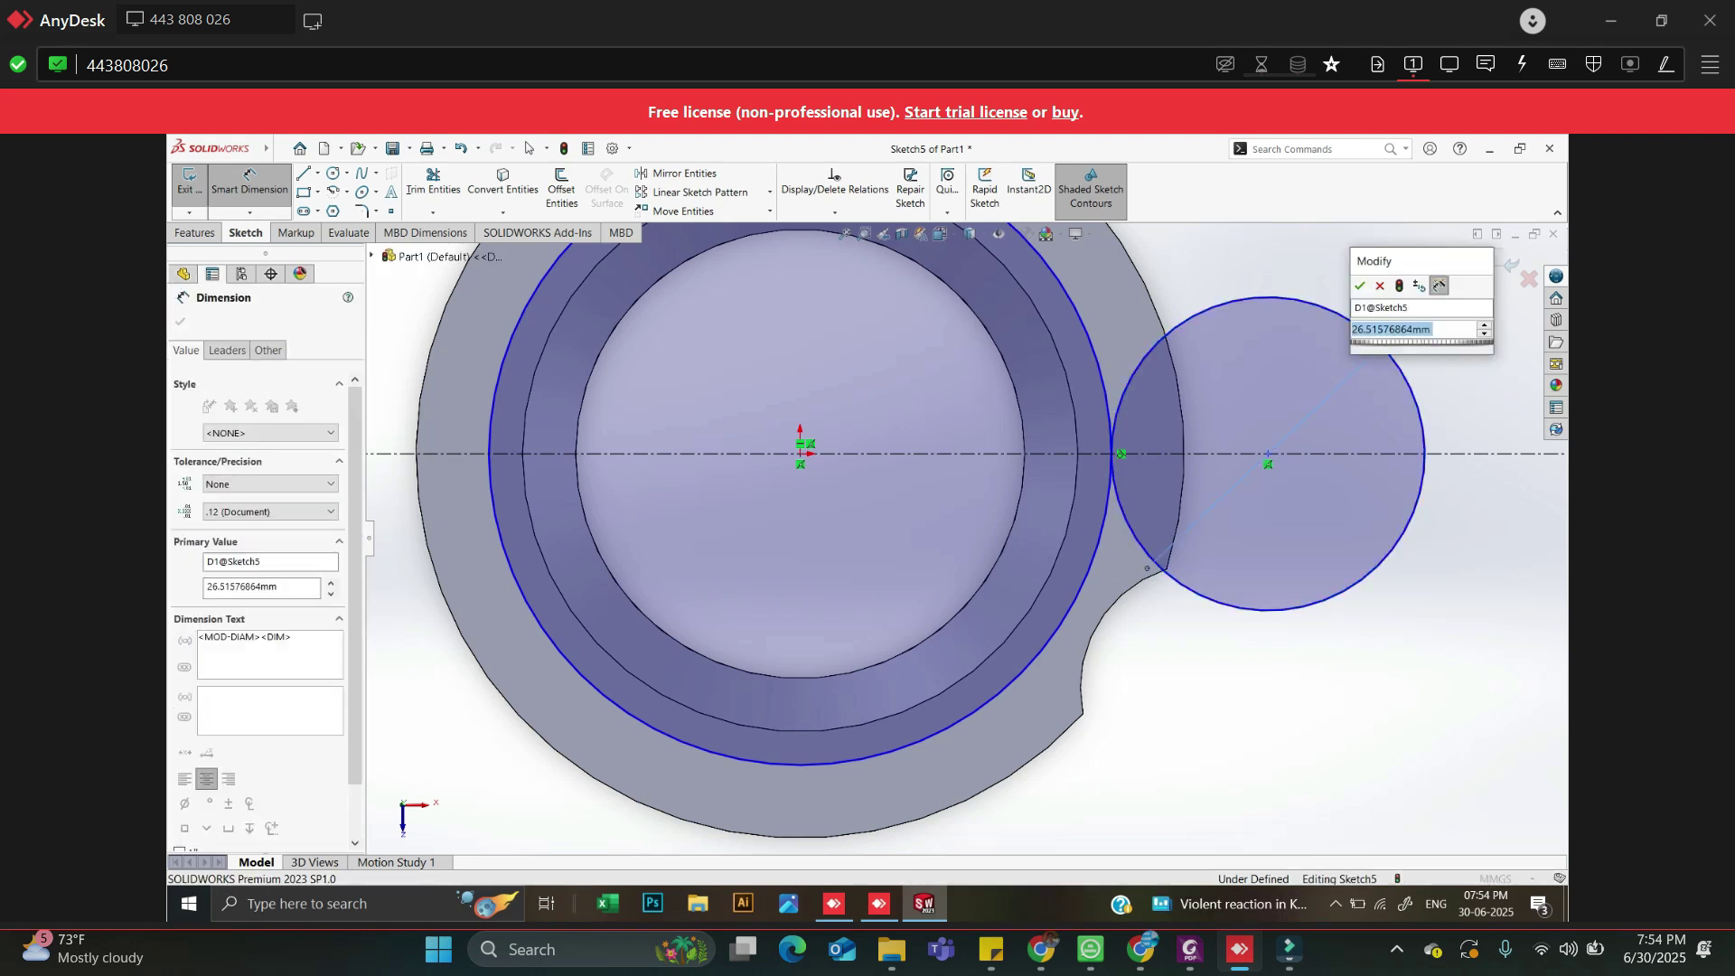
{"action": "type", "text": "21"}
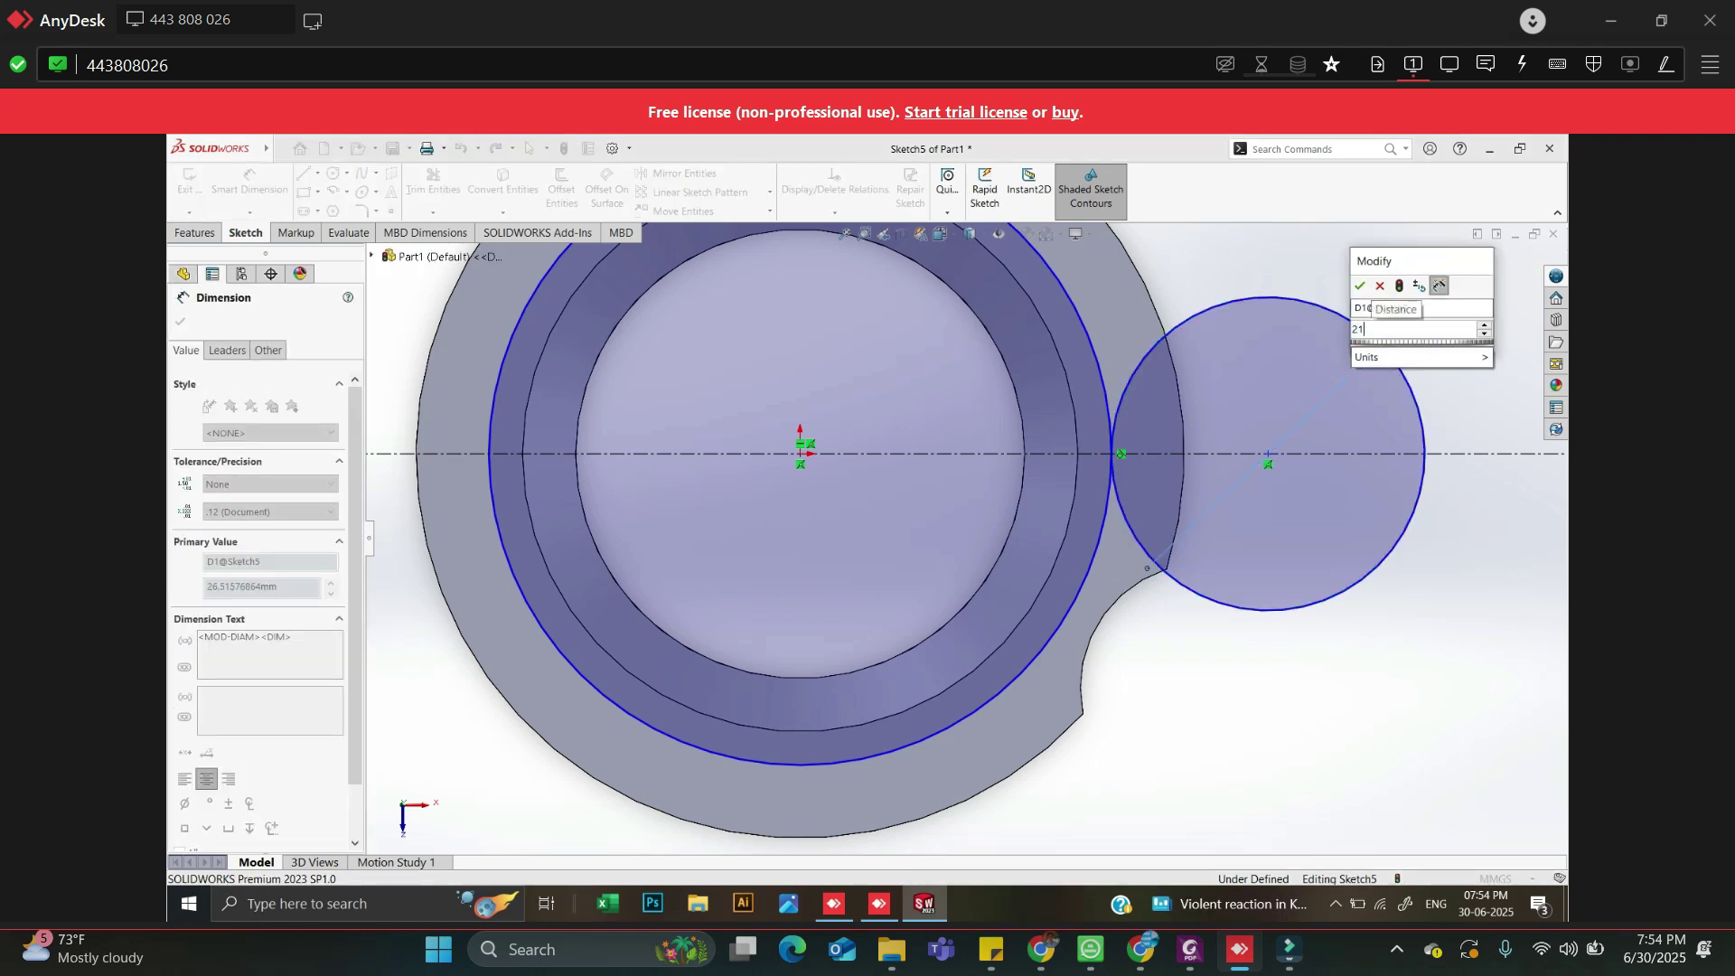
{"action": "key", "text": "Escape"}
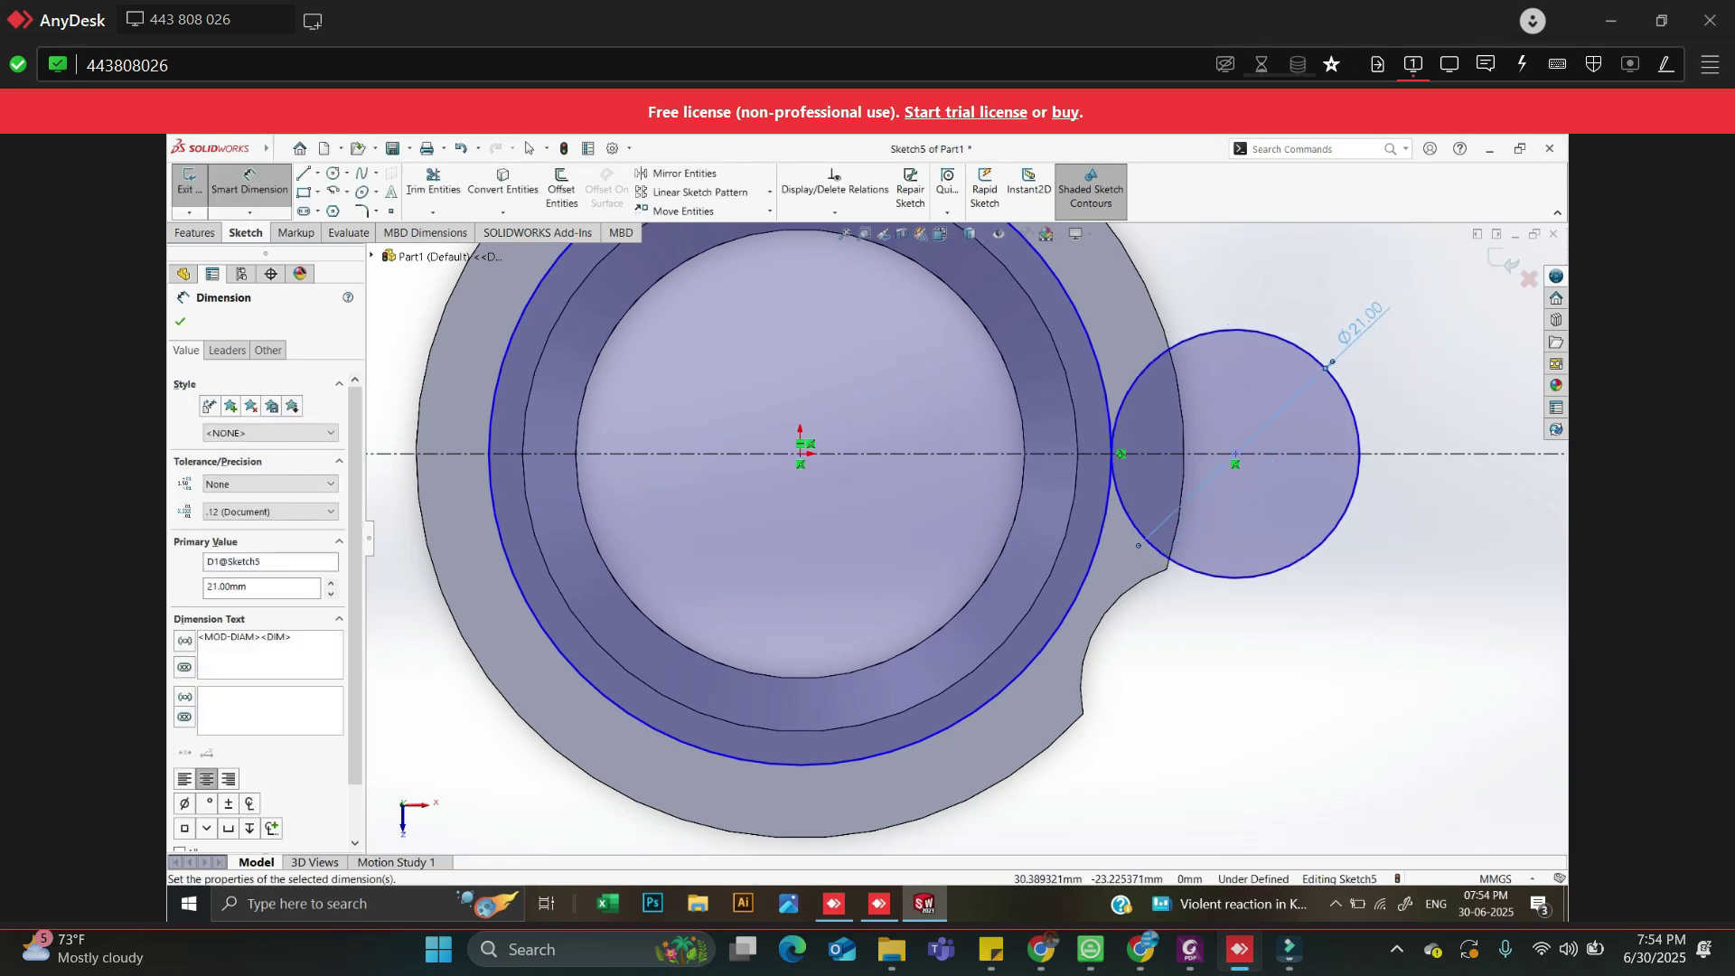
Check the two notches' transition in the Foxit PDF, and in SOLIDWORKS make the origin-centered circle tangent to the existing notch edge
{"action": "key", "text": "alt+Tab"}
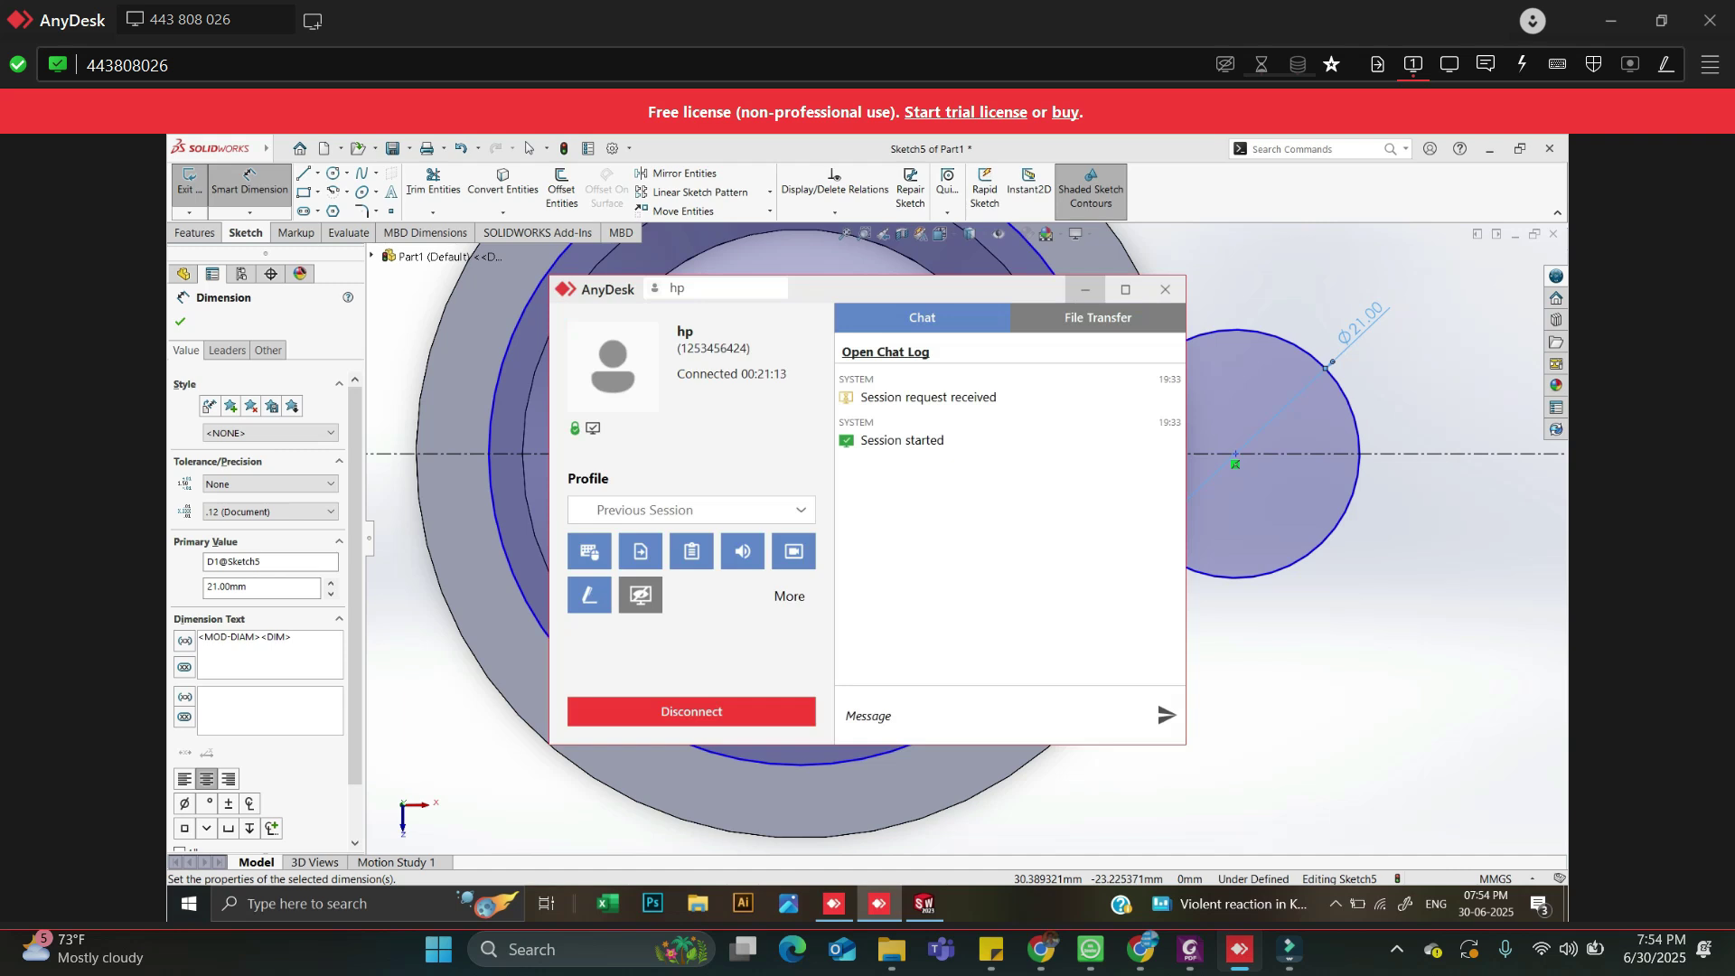
{"action": "left_click", "coordinate": [1190, 949]}
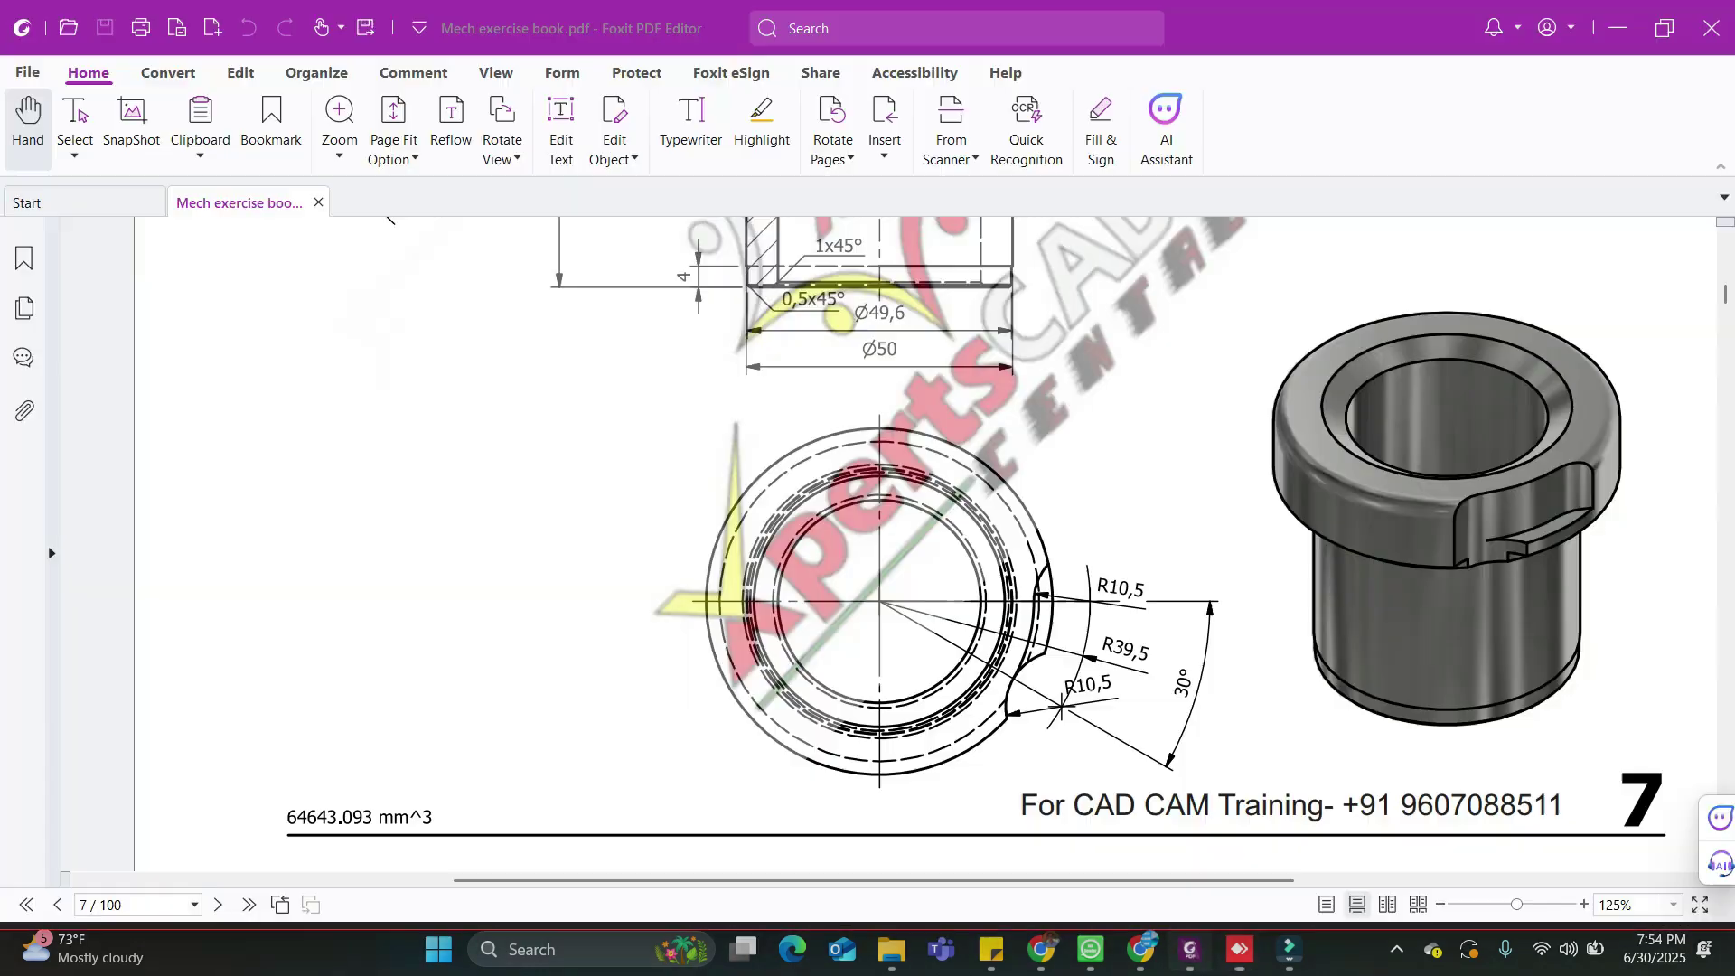
{"action": "scroll", "coordinate": [1038, 619], "scroll_direction": "up", "scroll_amount": 4, "text": "ctrl"}
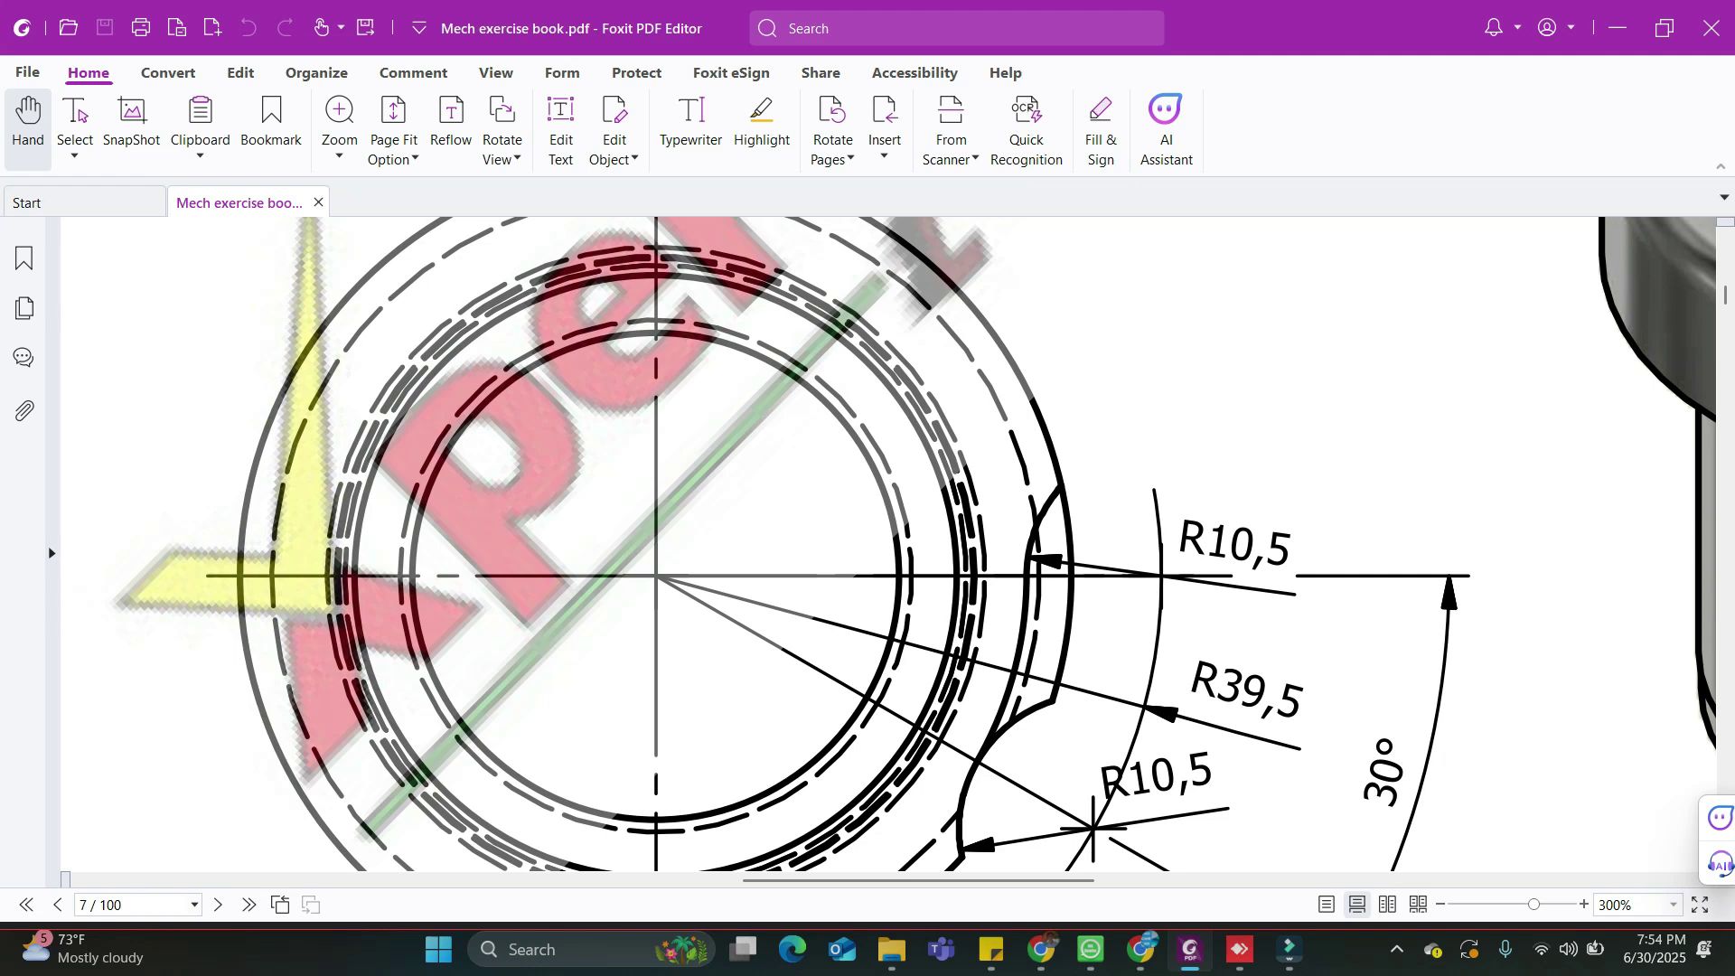
{"action": "key", "text": "alt+Tab"}
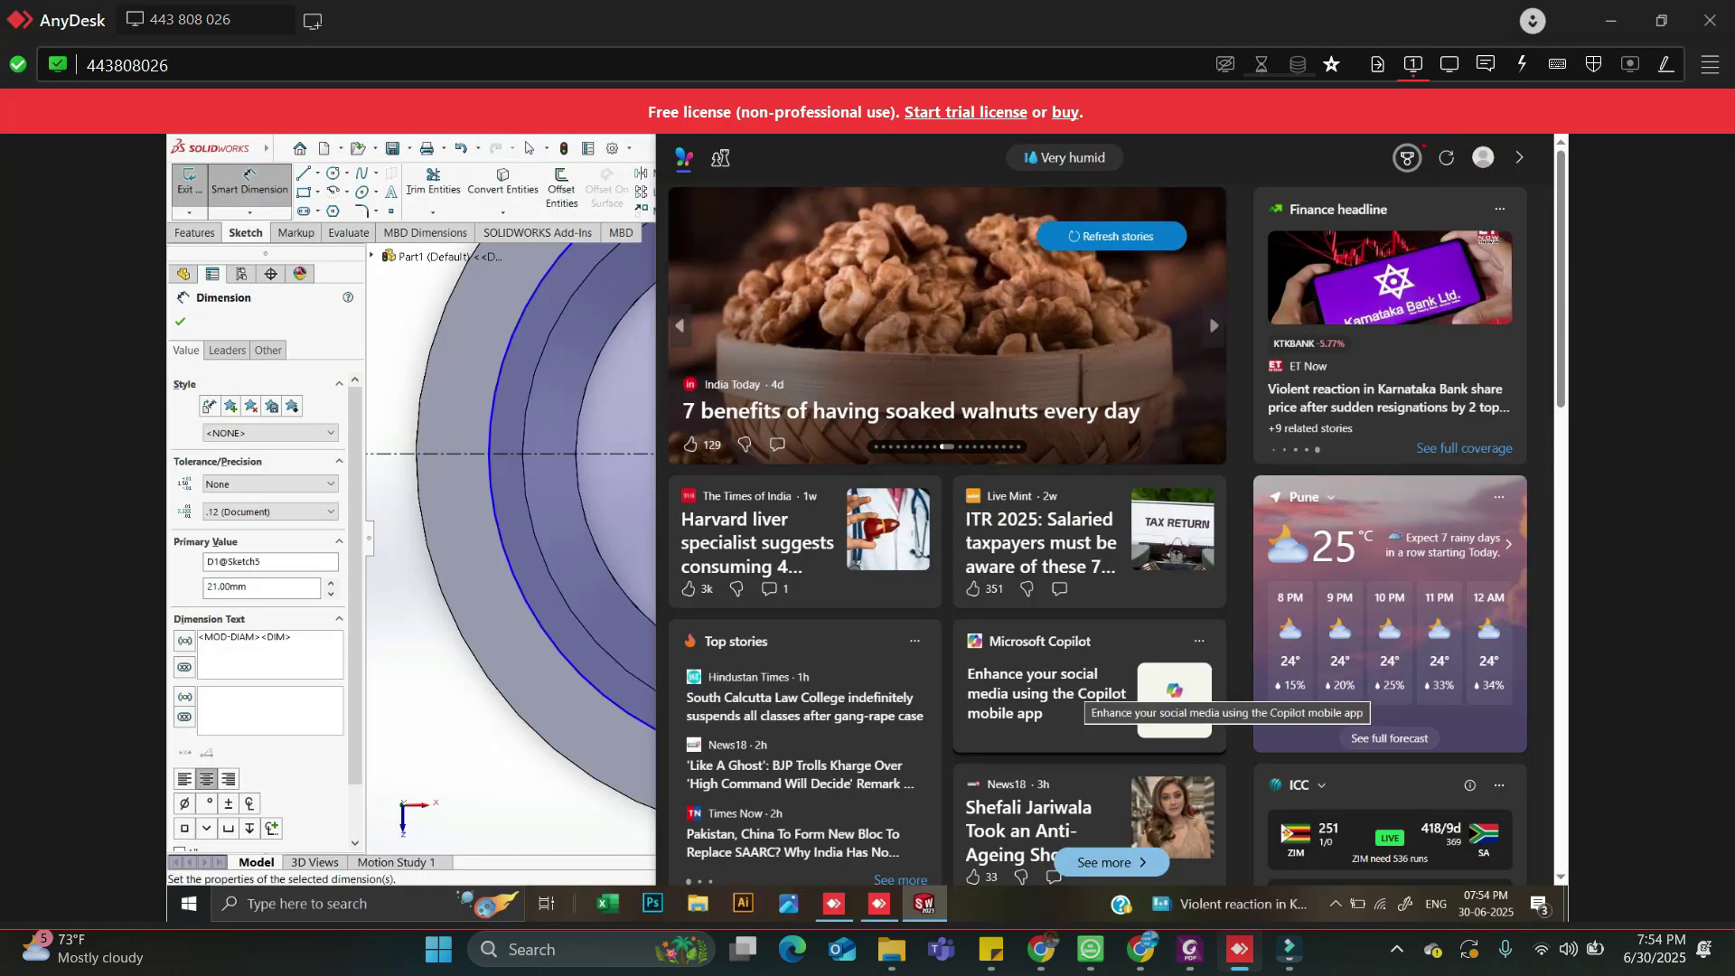
{"action": "key", "text": "Escape"}
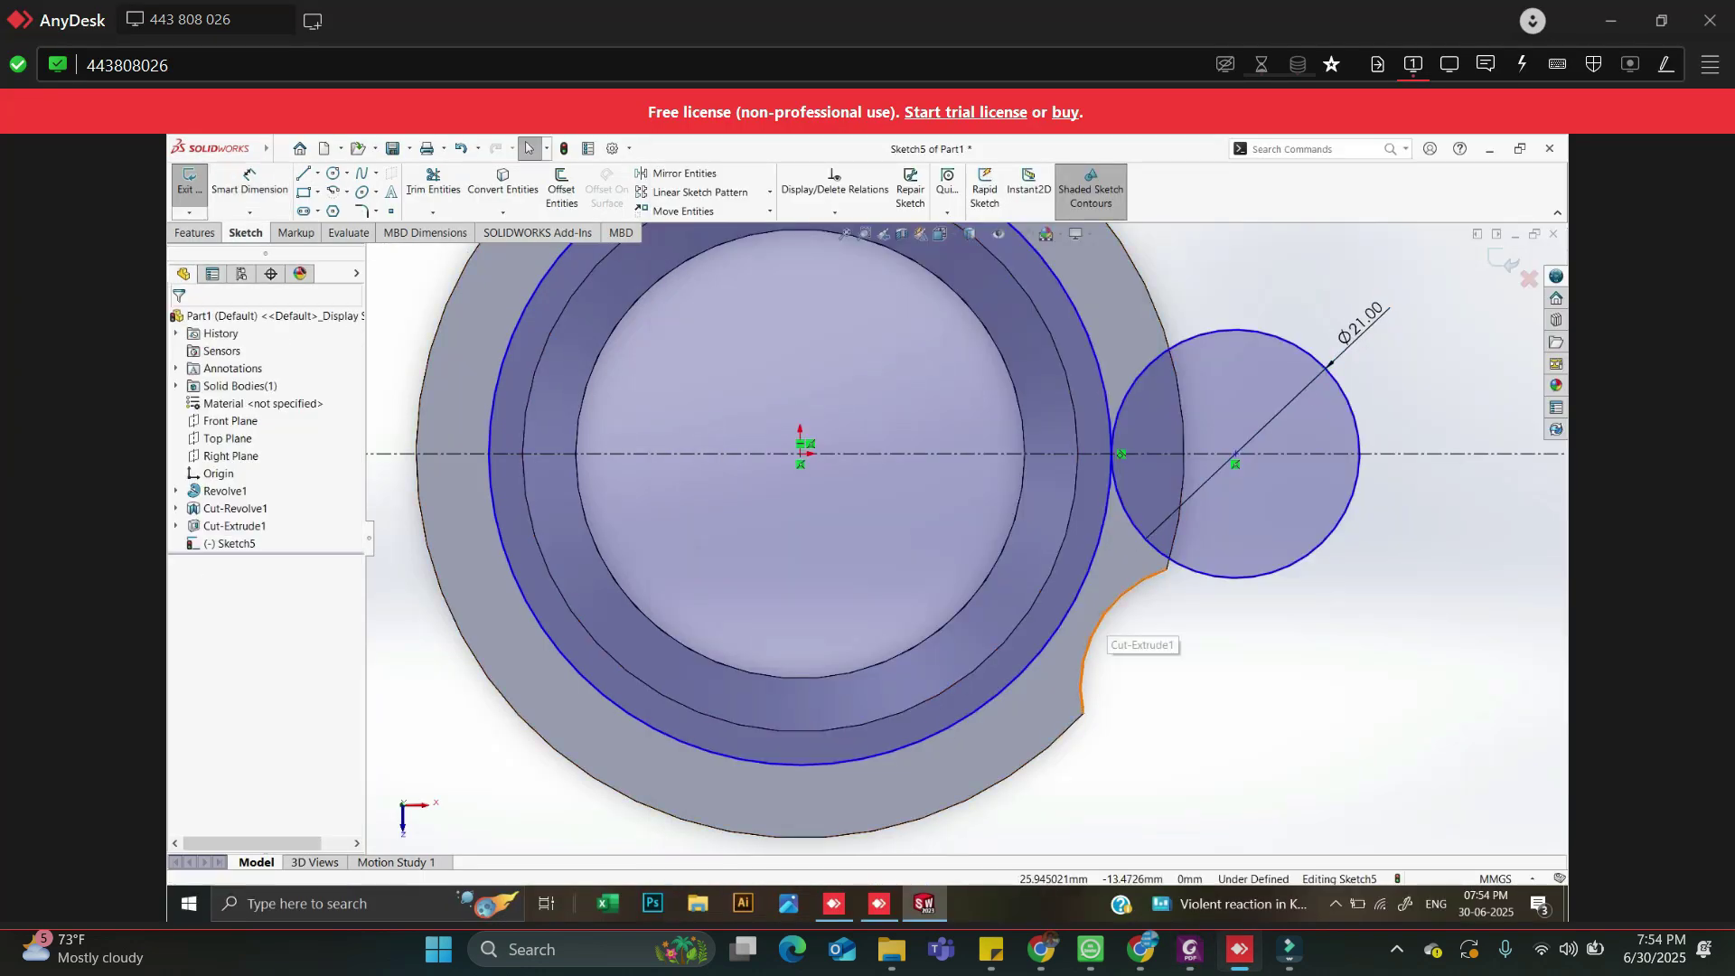
{"action": "left_click", "coordinate": [1069, 609], "text": "ctrl"}
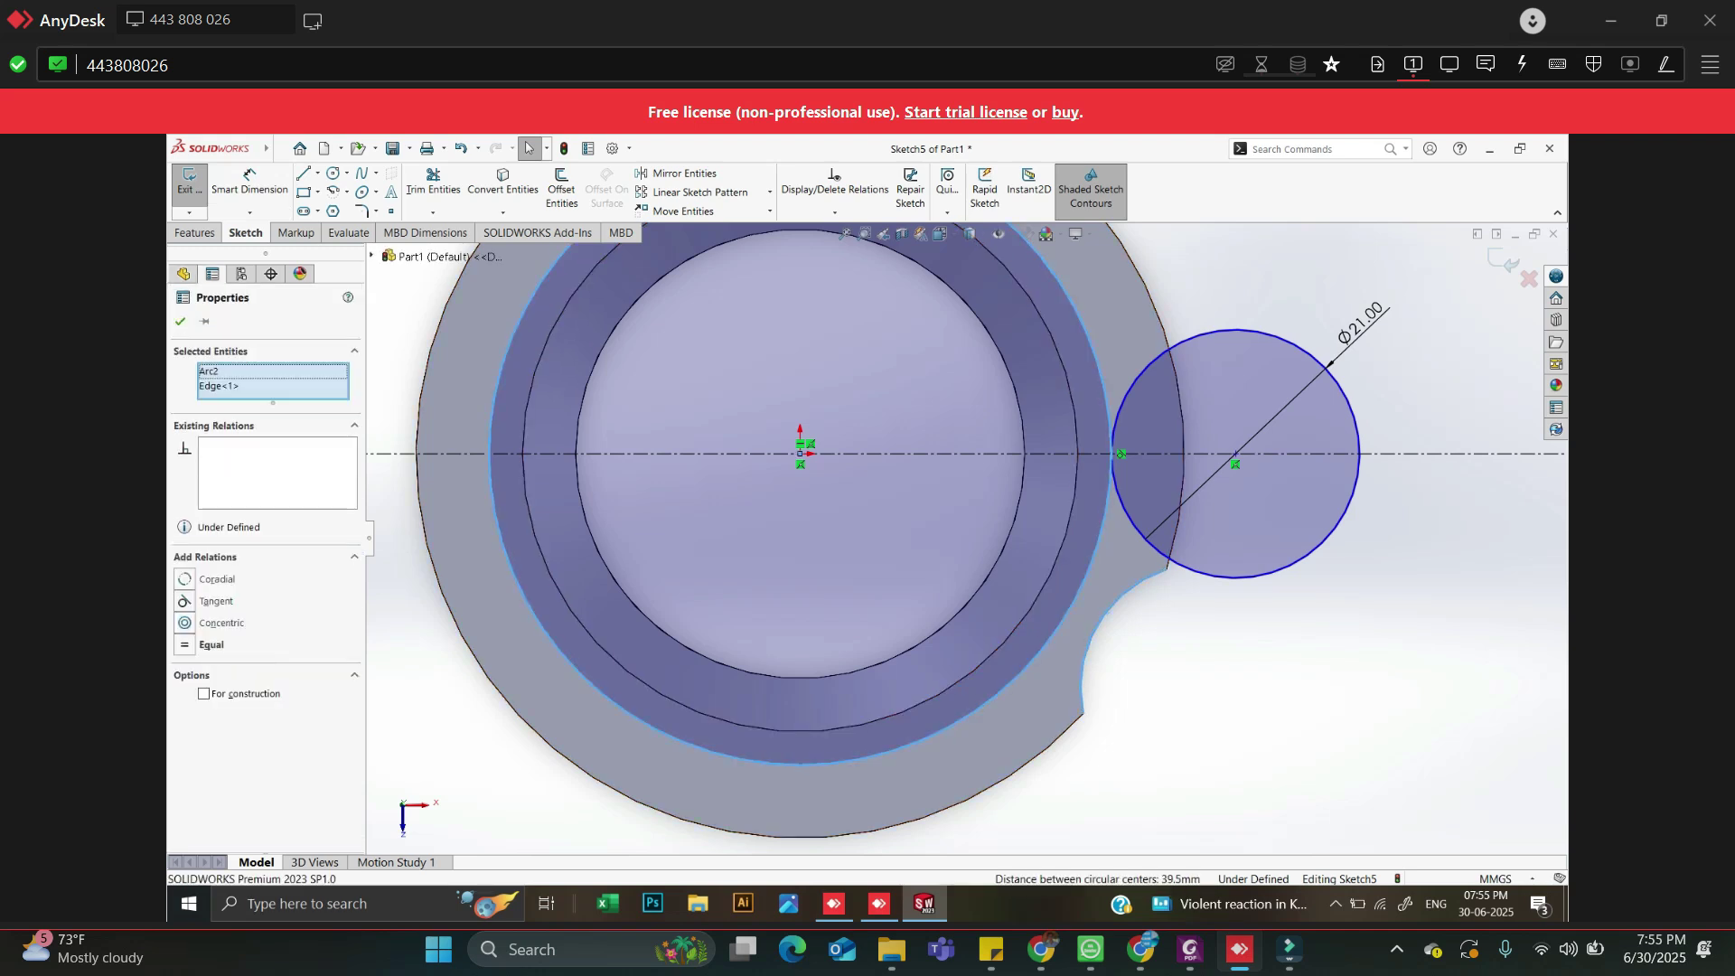
{"action": "left_click", "coordinate": [184, 601]}
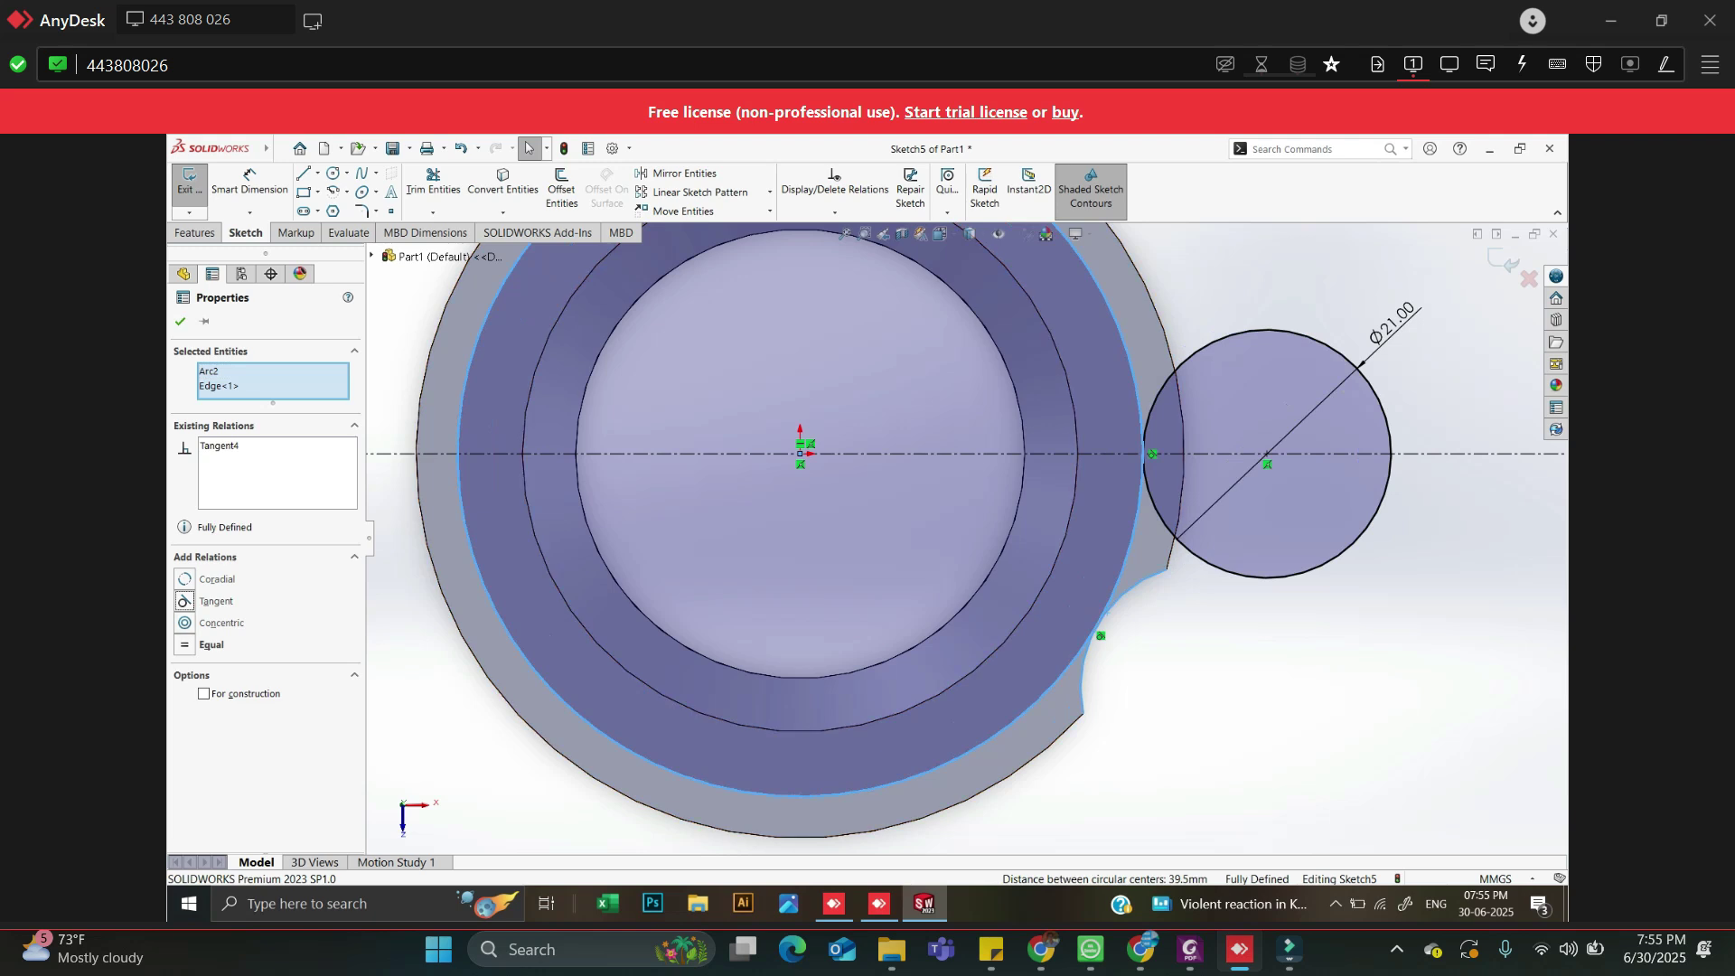
{"action": "key", "text": "Escape"}
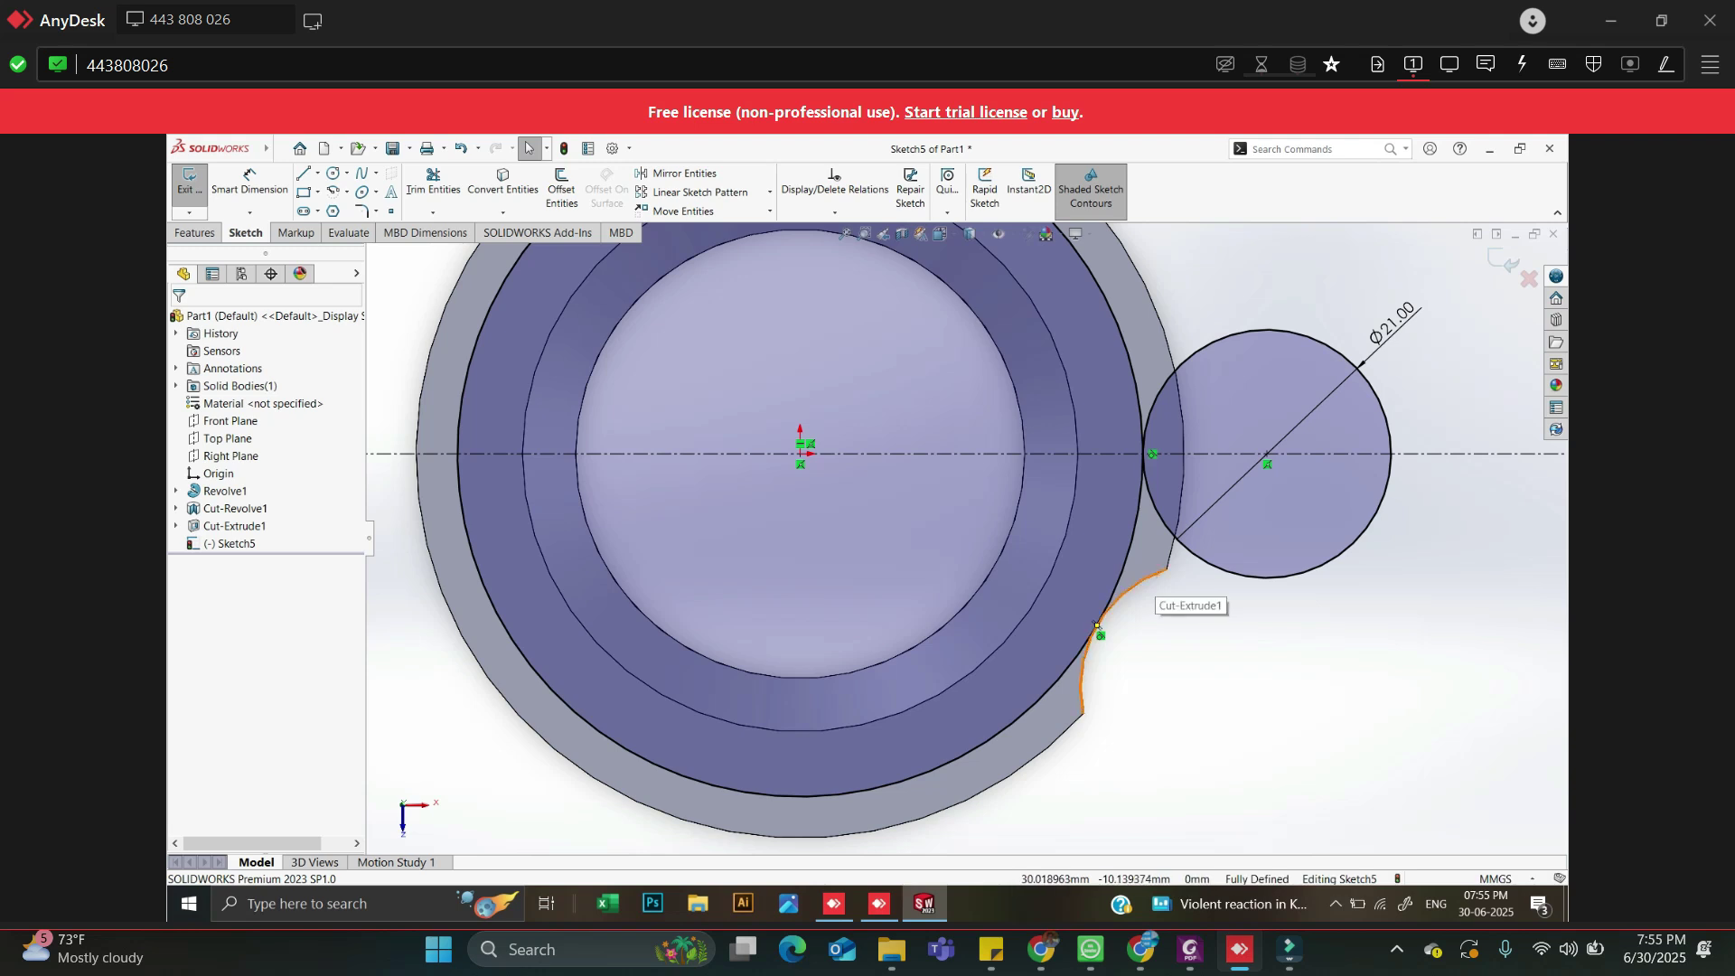
Convert the existing notch edge into the sketch and trim the origin-centered circle to the short arc joining both notches
{"action": "left_click", "coordinate": [1097, 626]}
{"action": "left_click", "coordinate": [502, 187]}
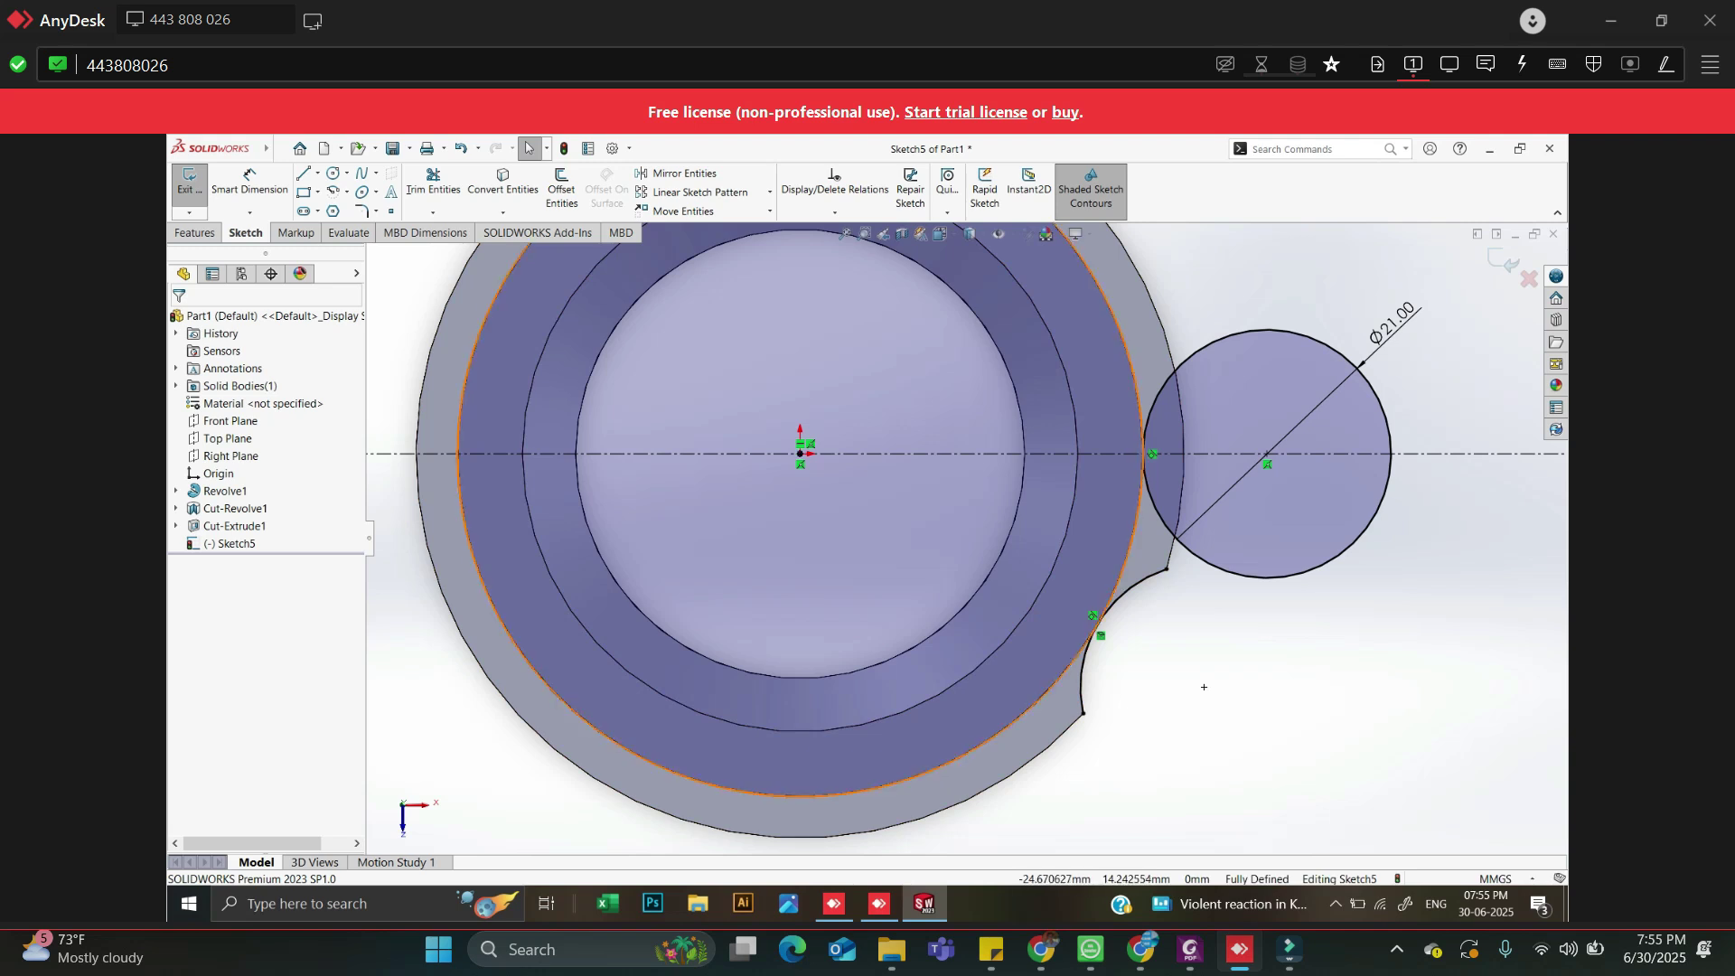
{"action": "left_click", "coordinate": [433, 185]}
{"action": "scroll", "coordinate": [968, 540], "scroll_direction": "up", "scroll_amount": 1}
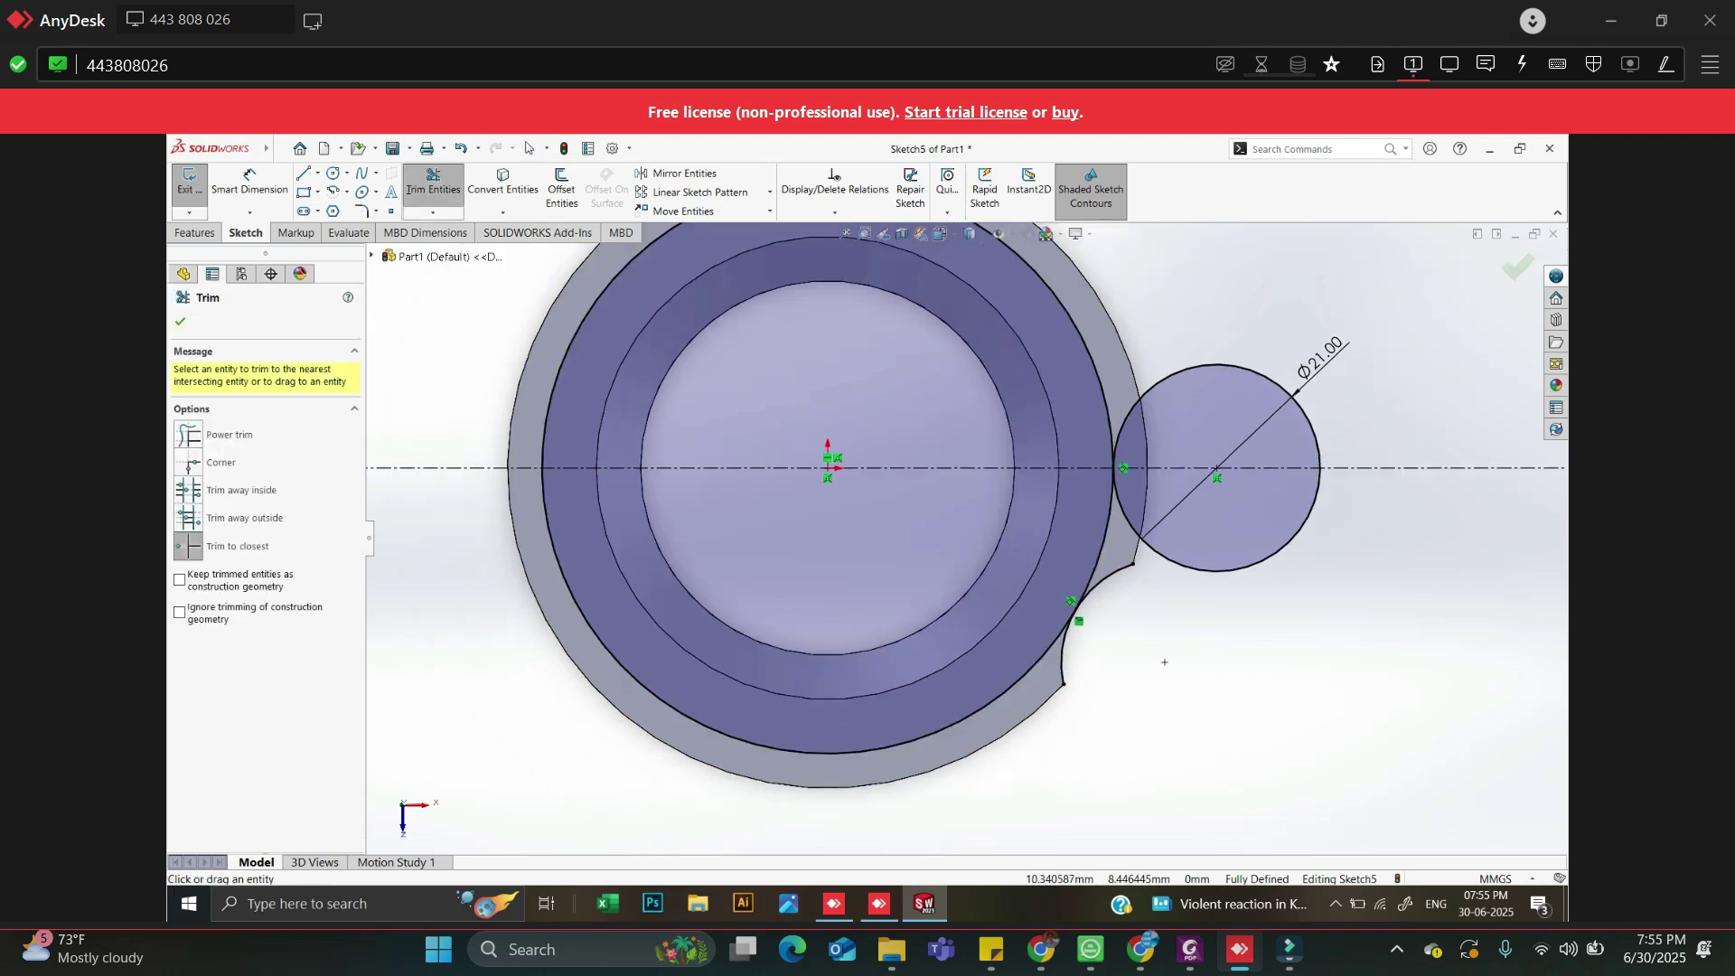
{"action": "left_click", "coordinate": [562, 367]}
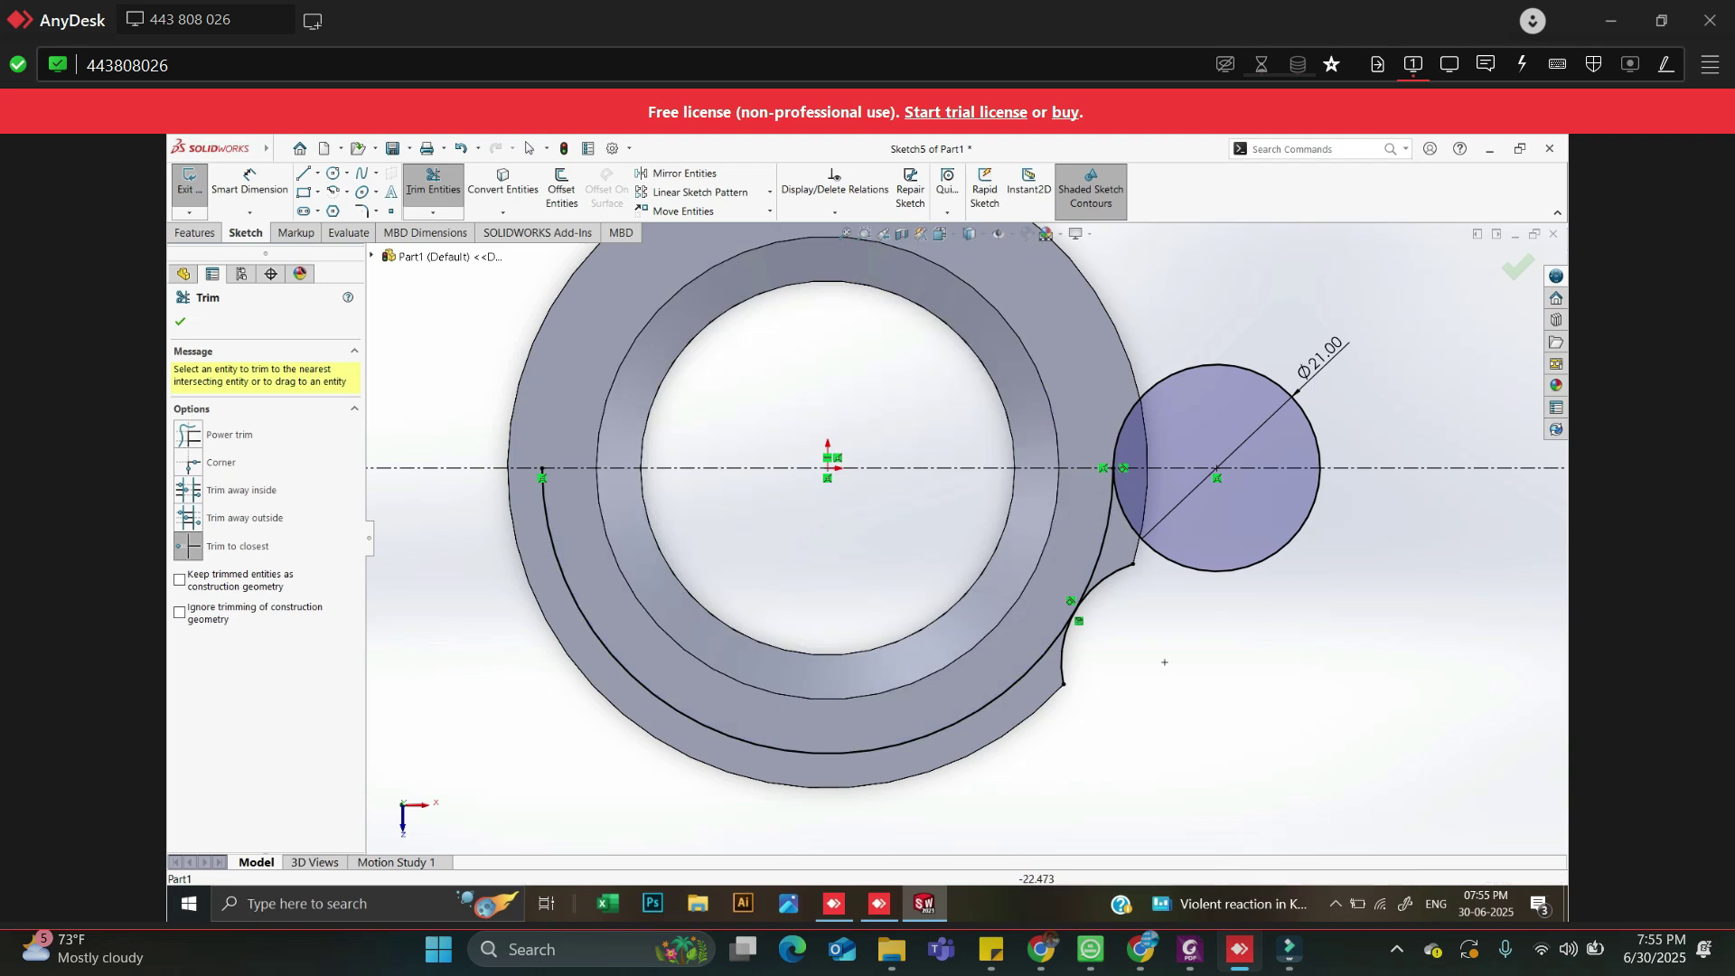
{"action": "left_click", "coordinate": [573, 597]}
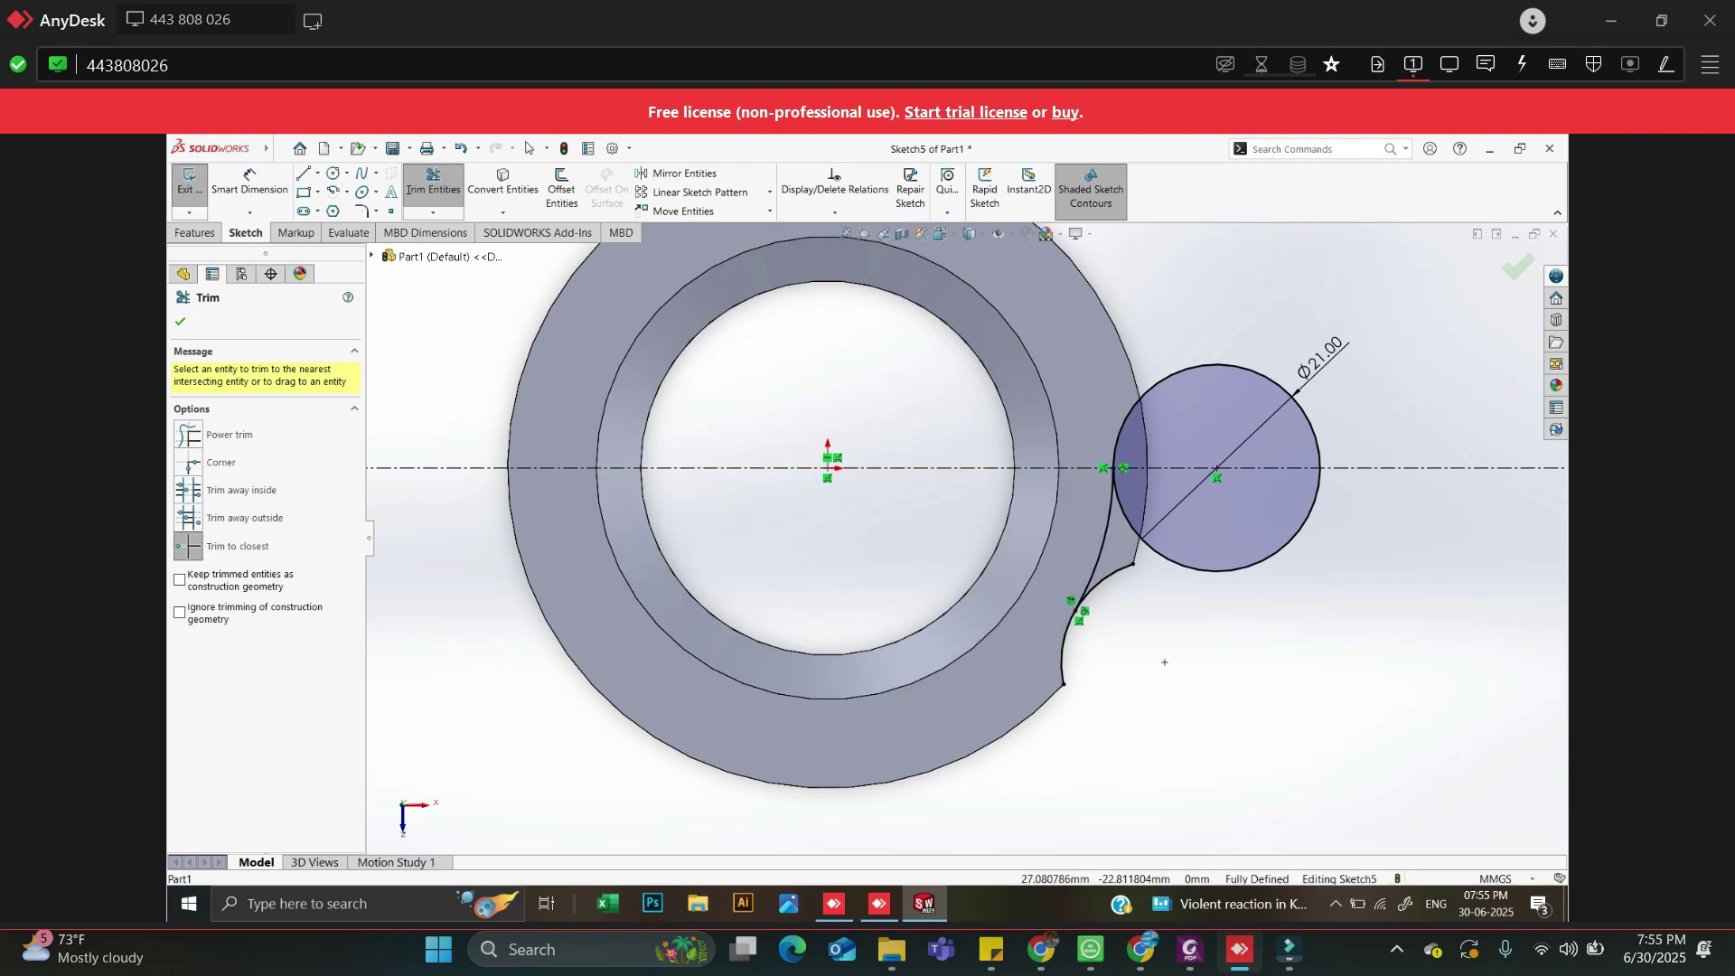
{"action": "scroll", "coordinate": [1165, 663], "scroll_direction": "down", "scroll_amount": 1}
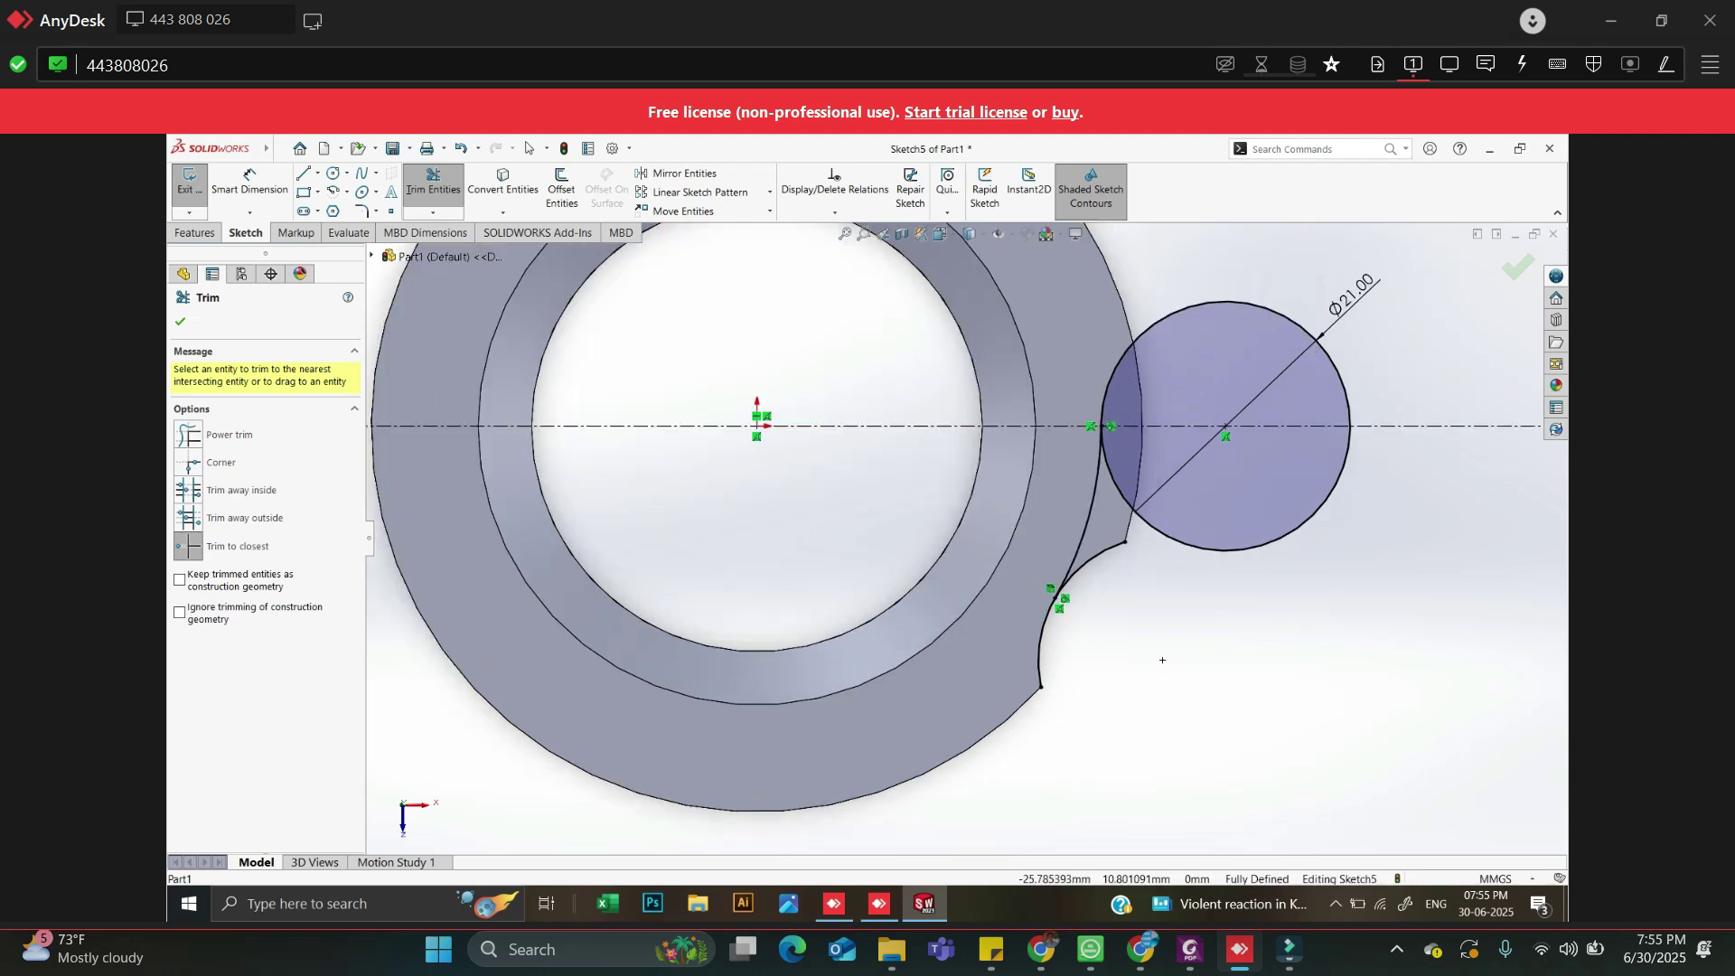
{"action": "key", "text": "Escape"}
Draw connected lines from the notch arc's lower end: about 29.6 mm horizontal, vertical to the centerline, and about 15.1 mm slanted across the circle
{"action": "key", "text": "l"}
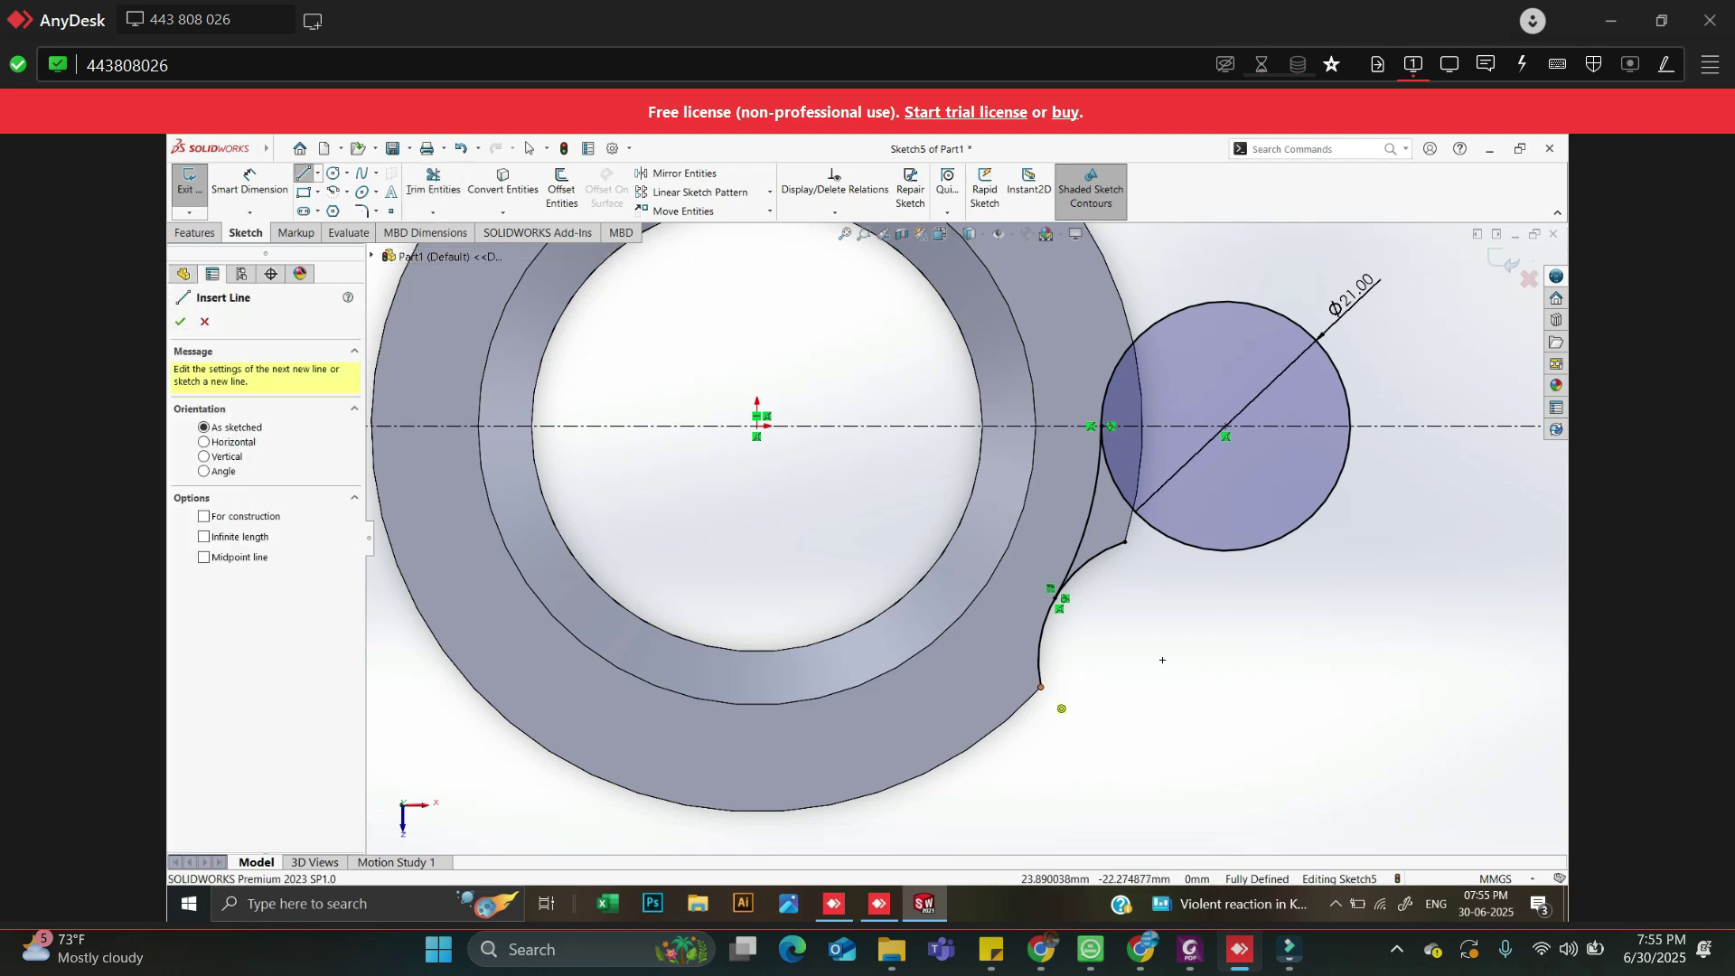
{"action": "left_click", "coordinate": [1041, 687]}
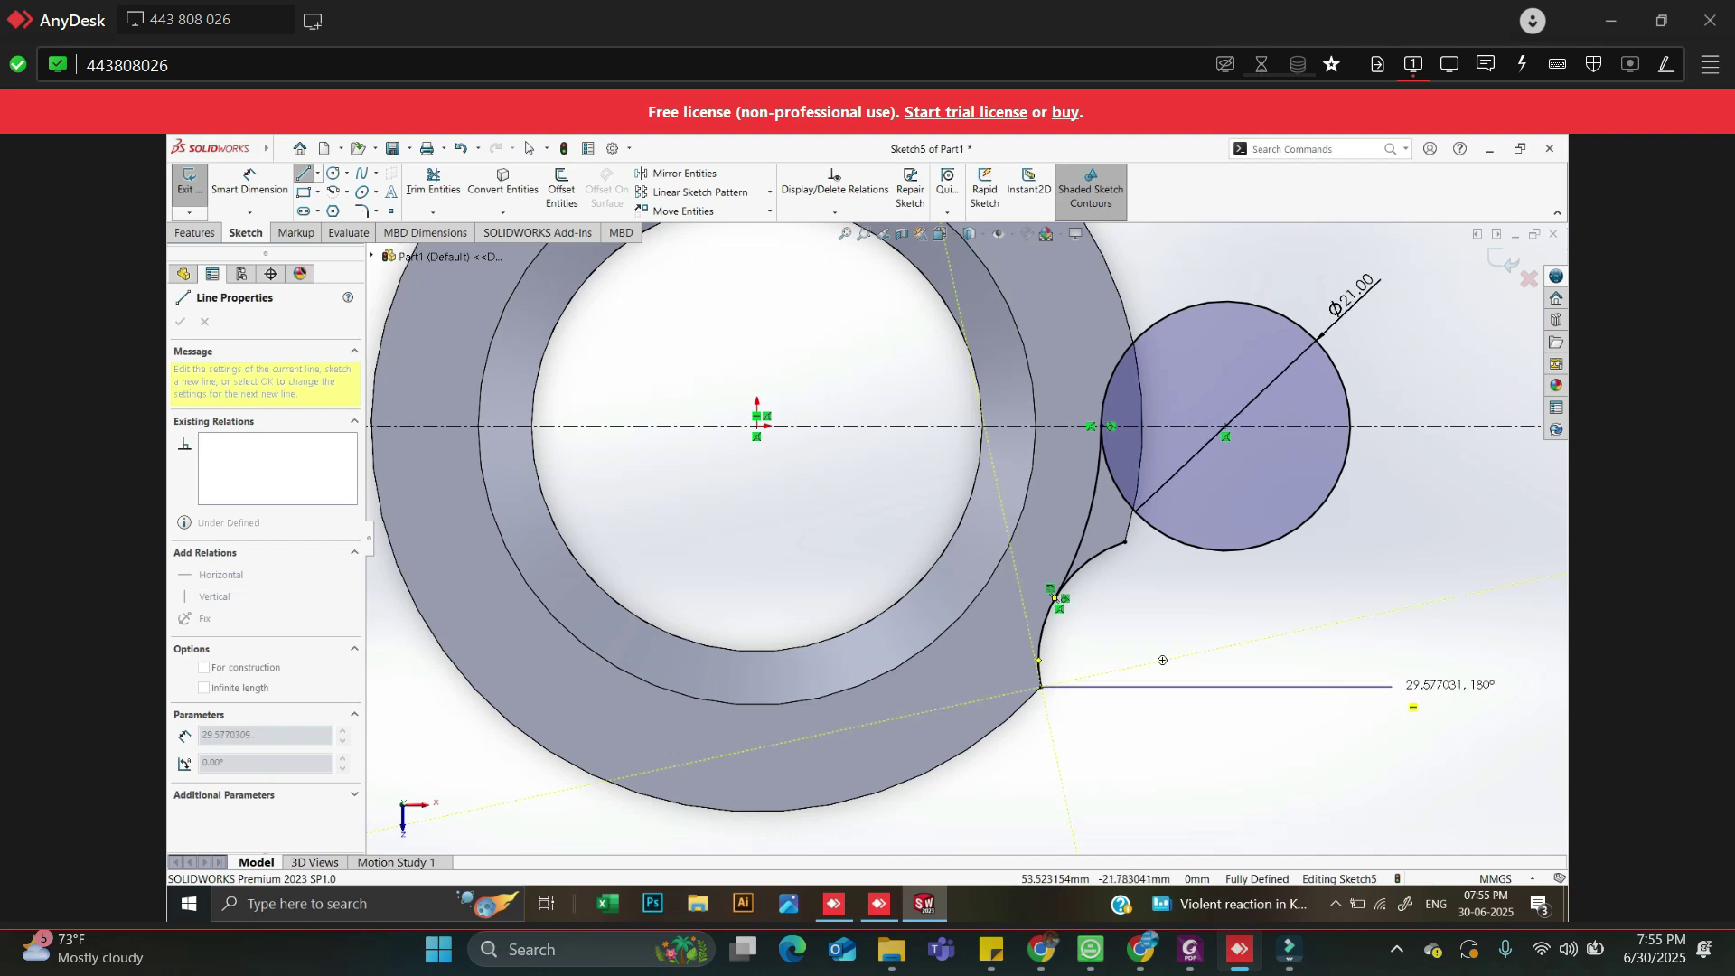
{"action": "left_click", "coordinate": [1393, 687]}
{"action": "left_click", "coordinate": [1392, 426]}
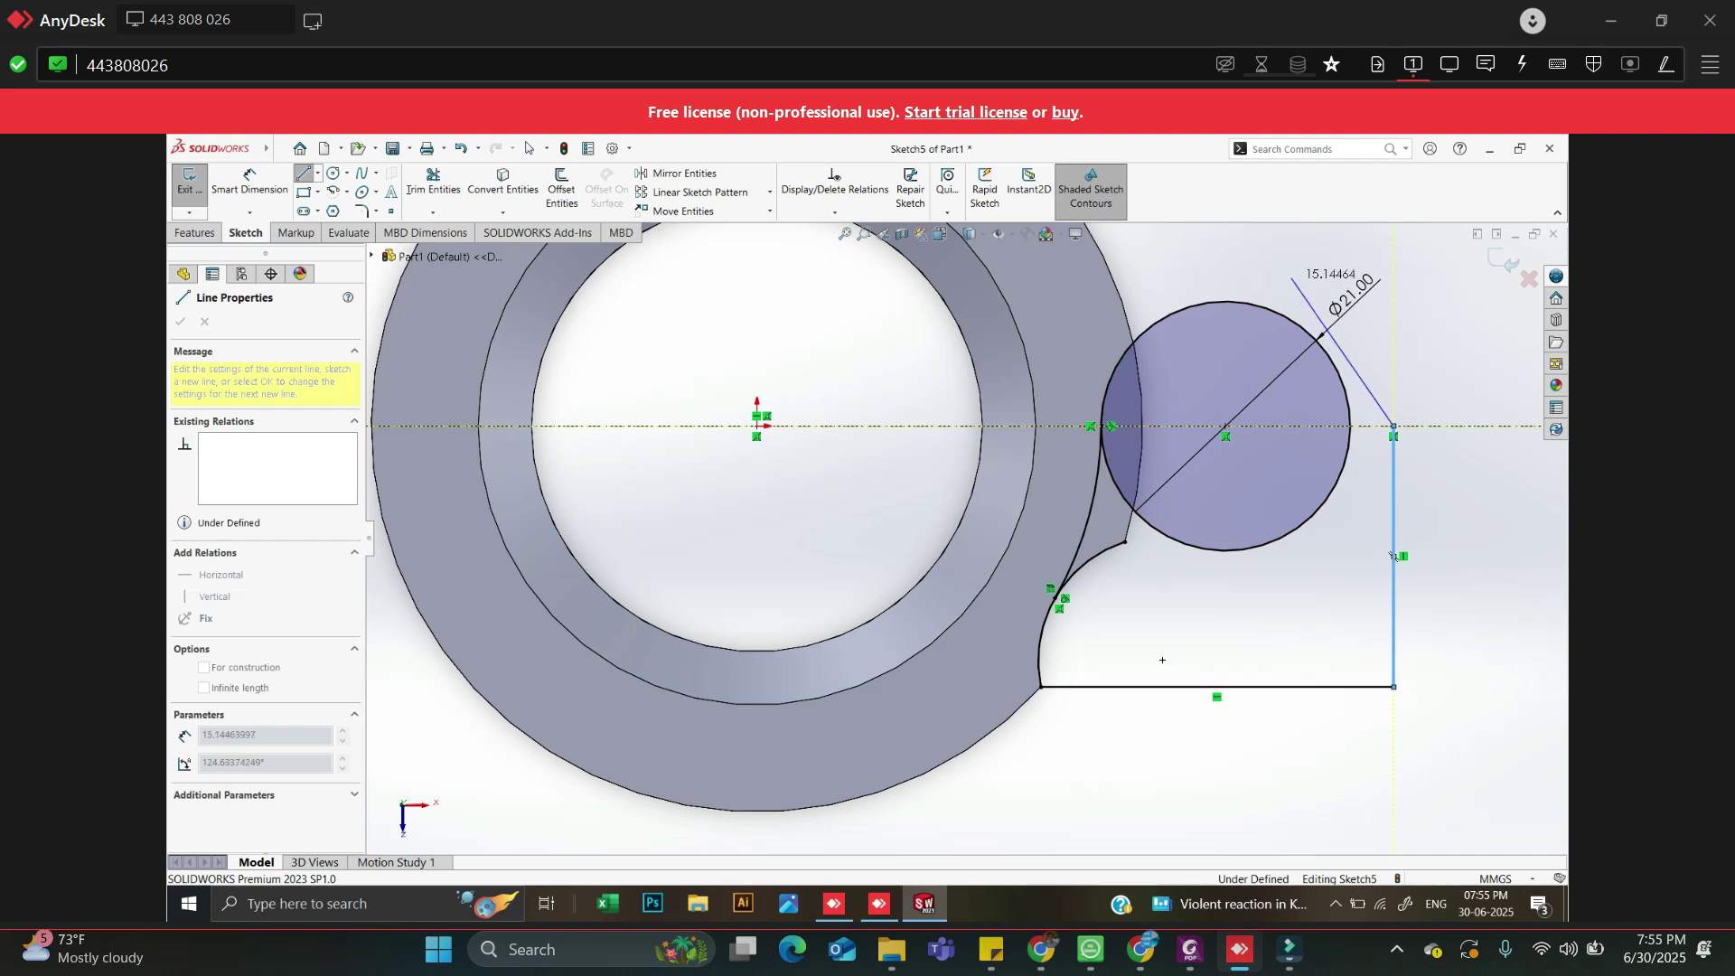
{"action": "left_click", "coordinate": [1293, 278]}
{"action": "key", "text": "Escape"}
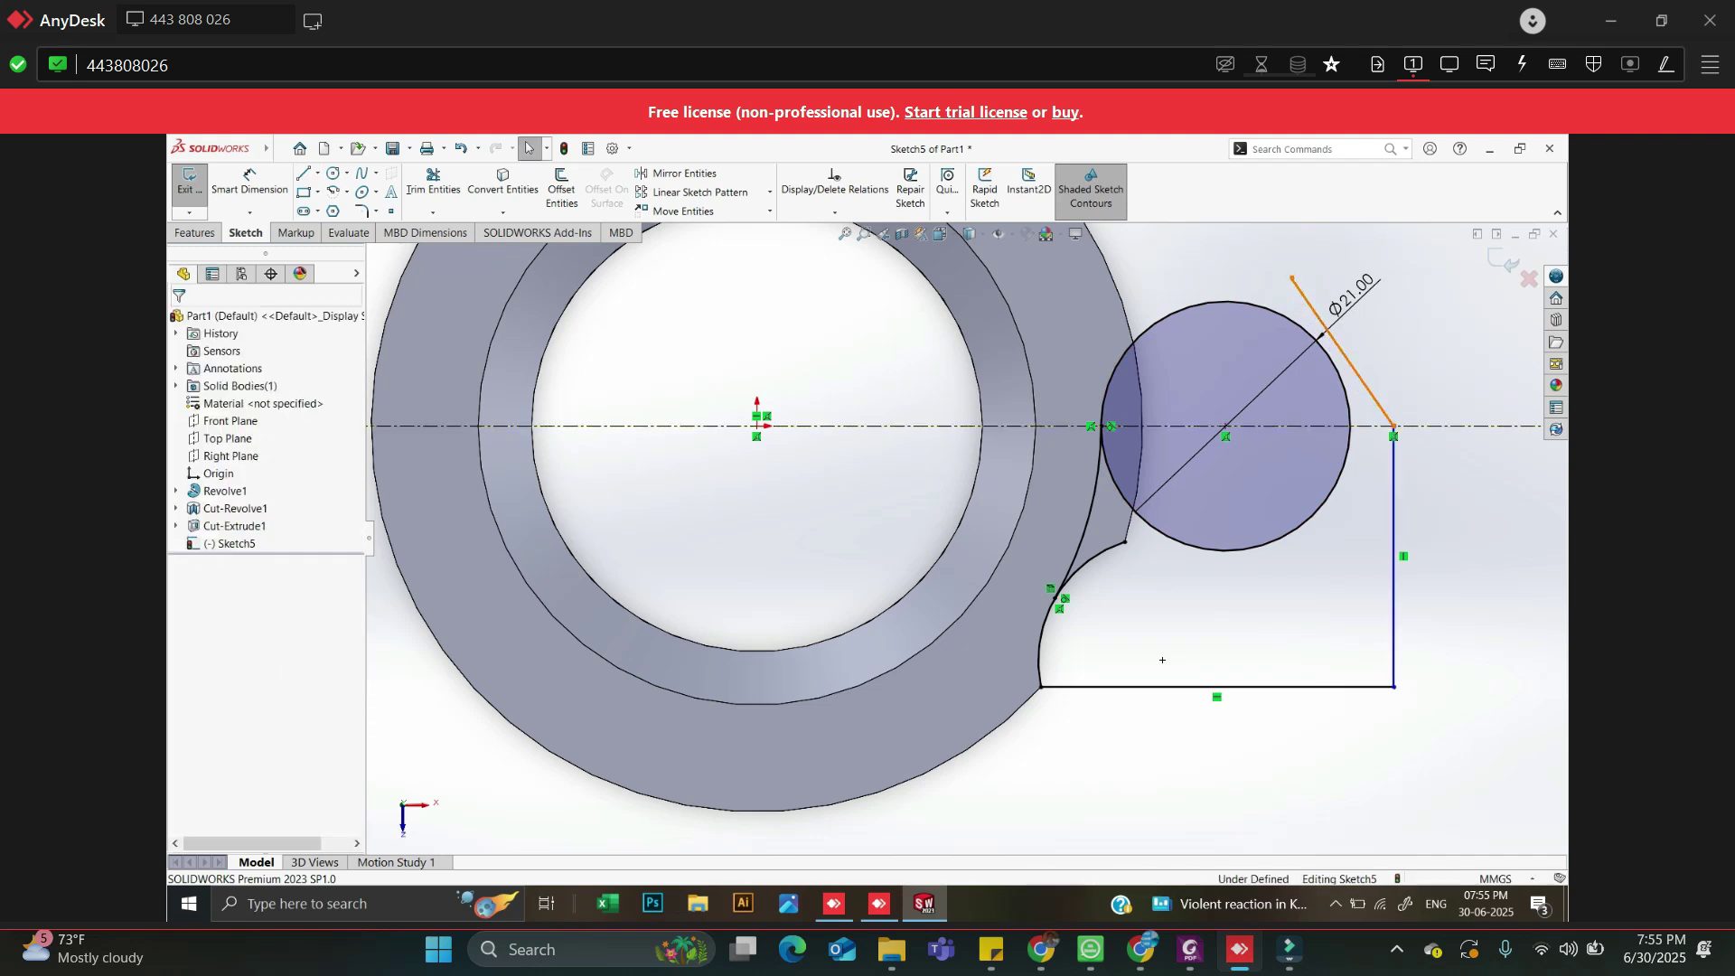
Make the slanted line tangent to the 21 mm circle
{"action": "left_click", "coordinate": [1349, 360]}
{"action": "left_click", "coordinate": [1332, 358], "text": "ctrl"}
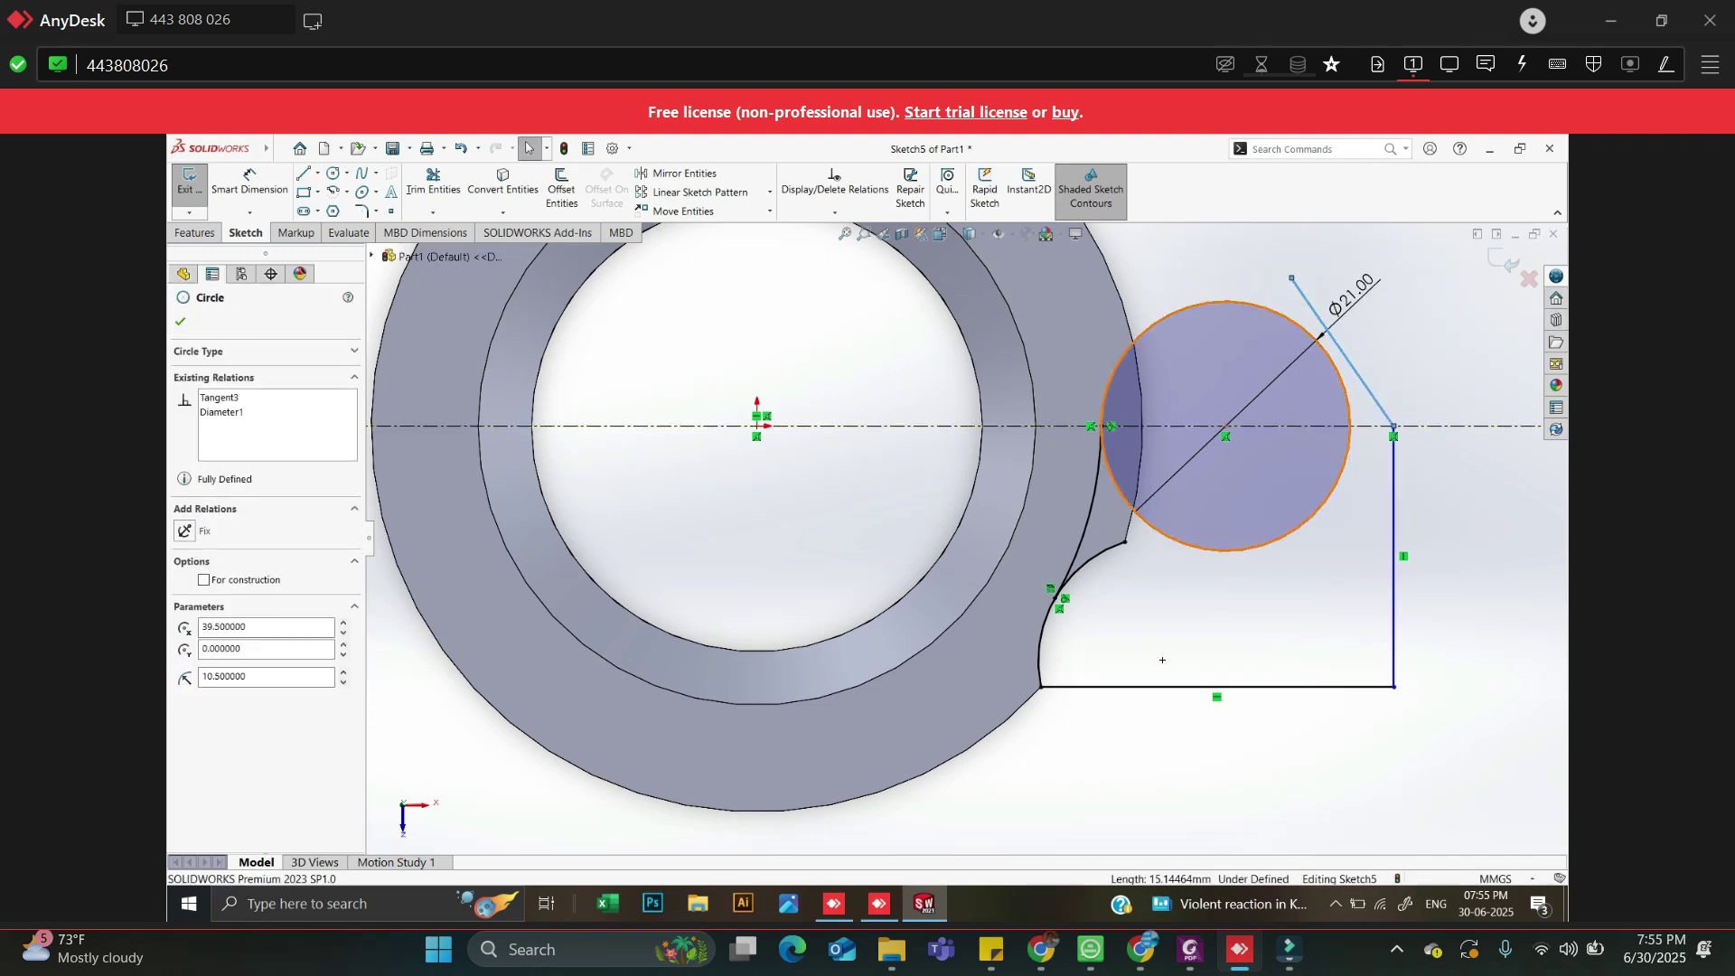
{"action": "left_click", "coordinate": [184, 579]}
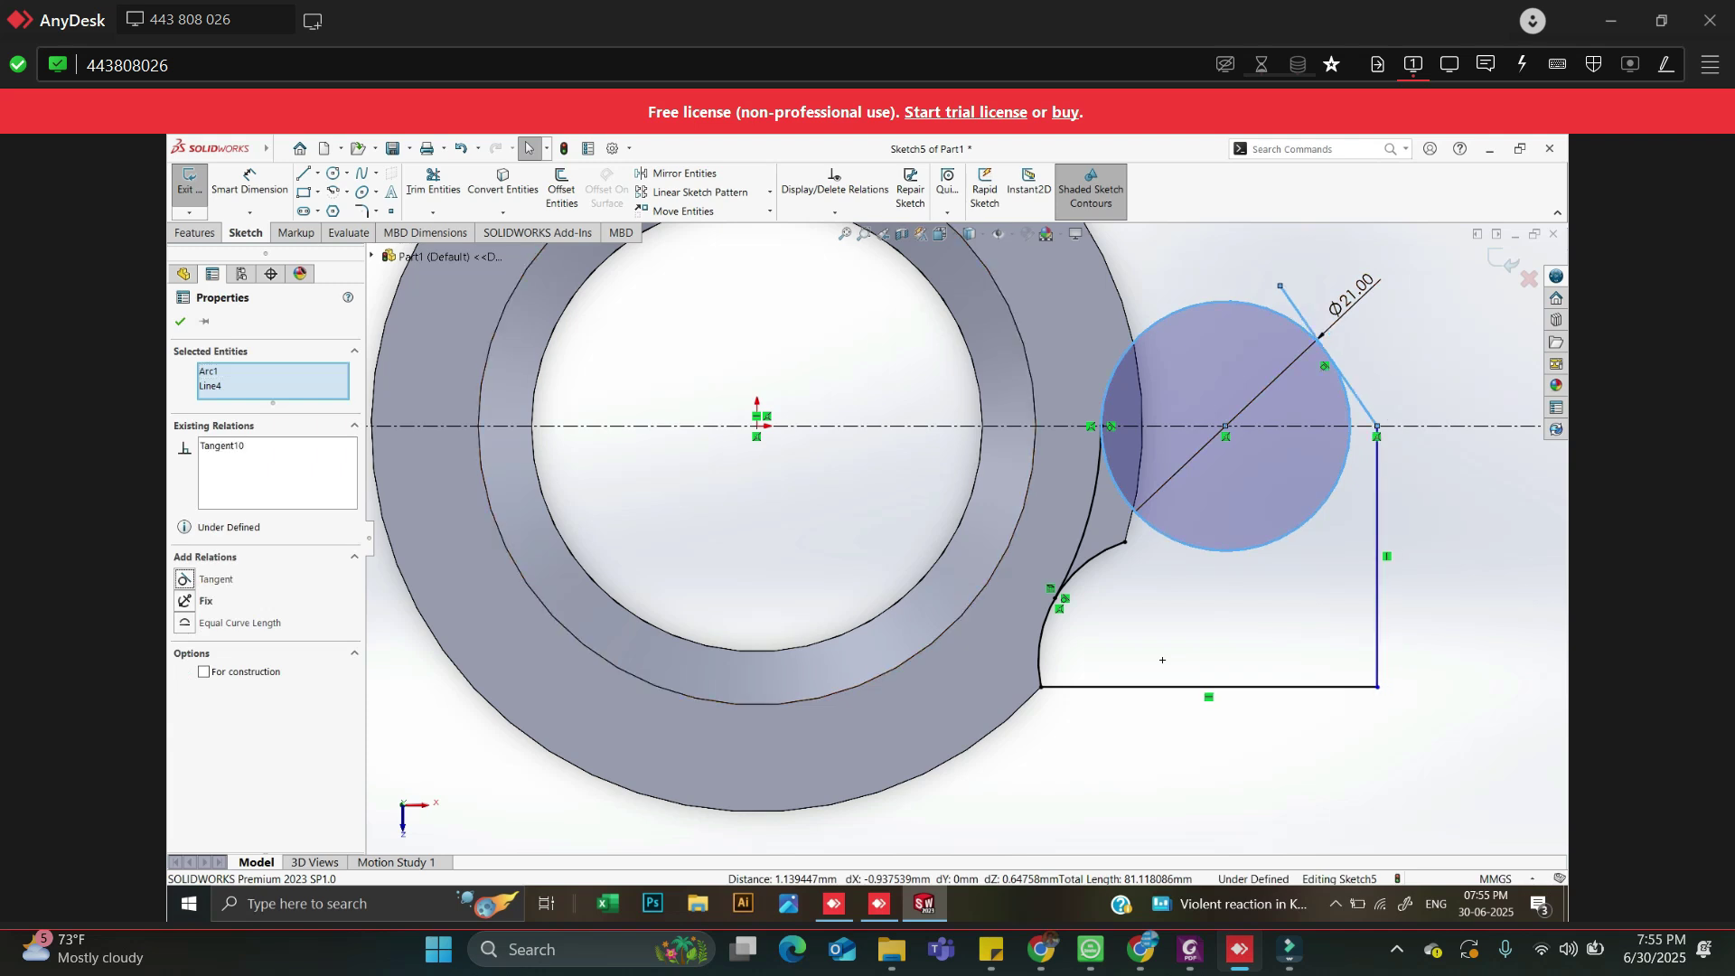
{"action": "left_click", "coordinate": [678, 361]}
Trim the excess circle, converted notch arc and slanted line segments to leave one closed notch profile
{"action": "left_click", "coordinate": [433, 183]}
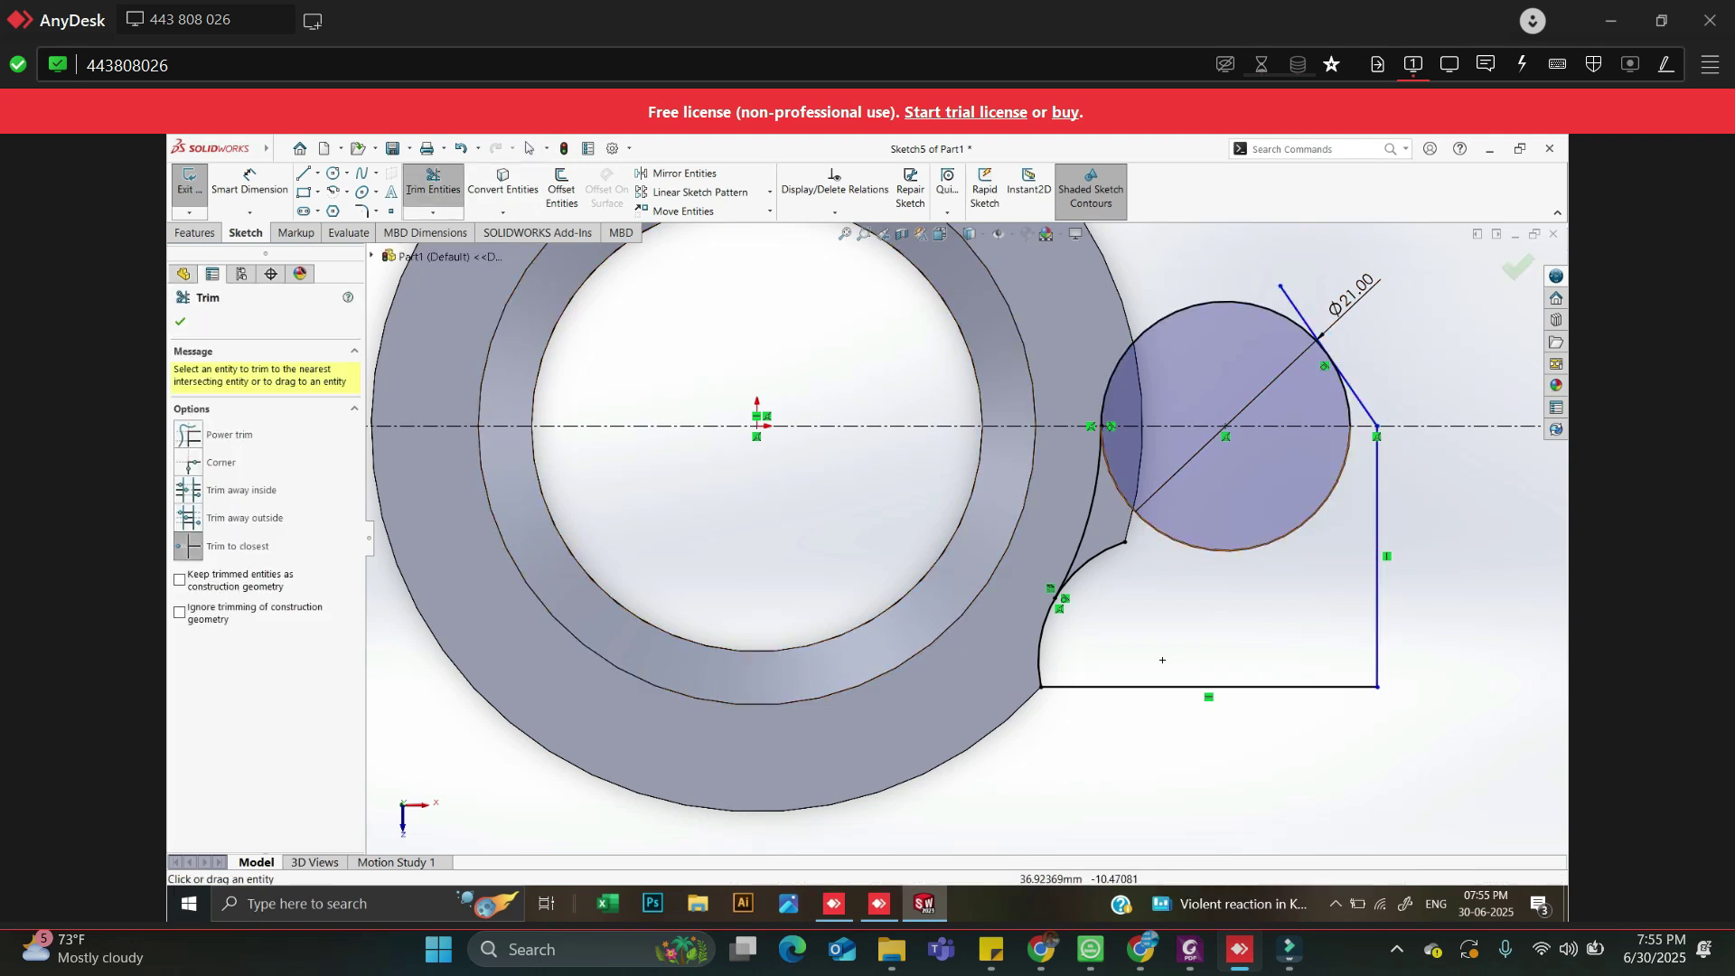
{"action": "left_click", "coordinate": [1119, 490]}
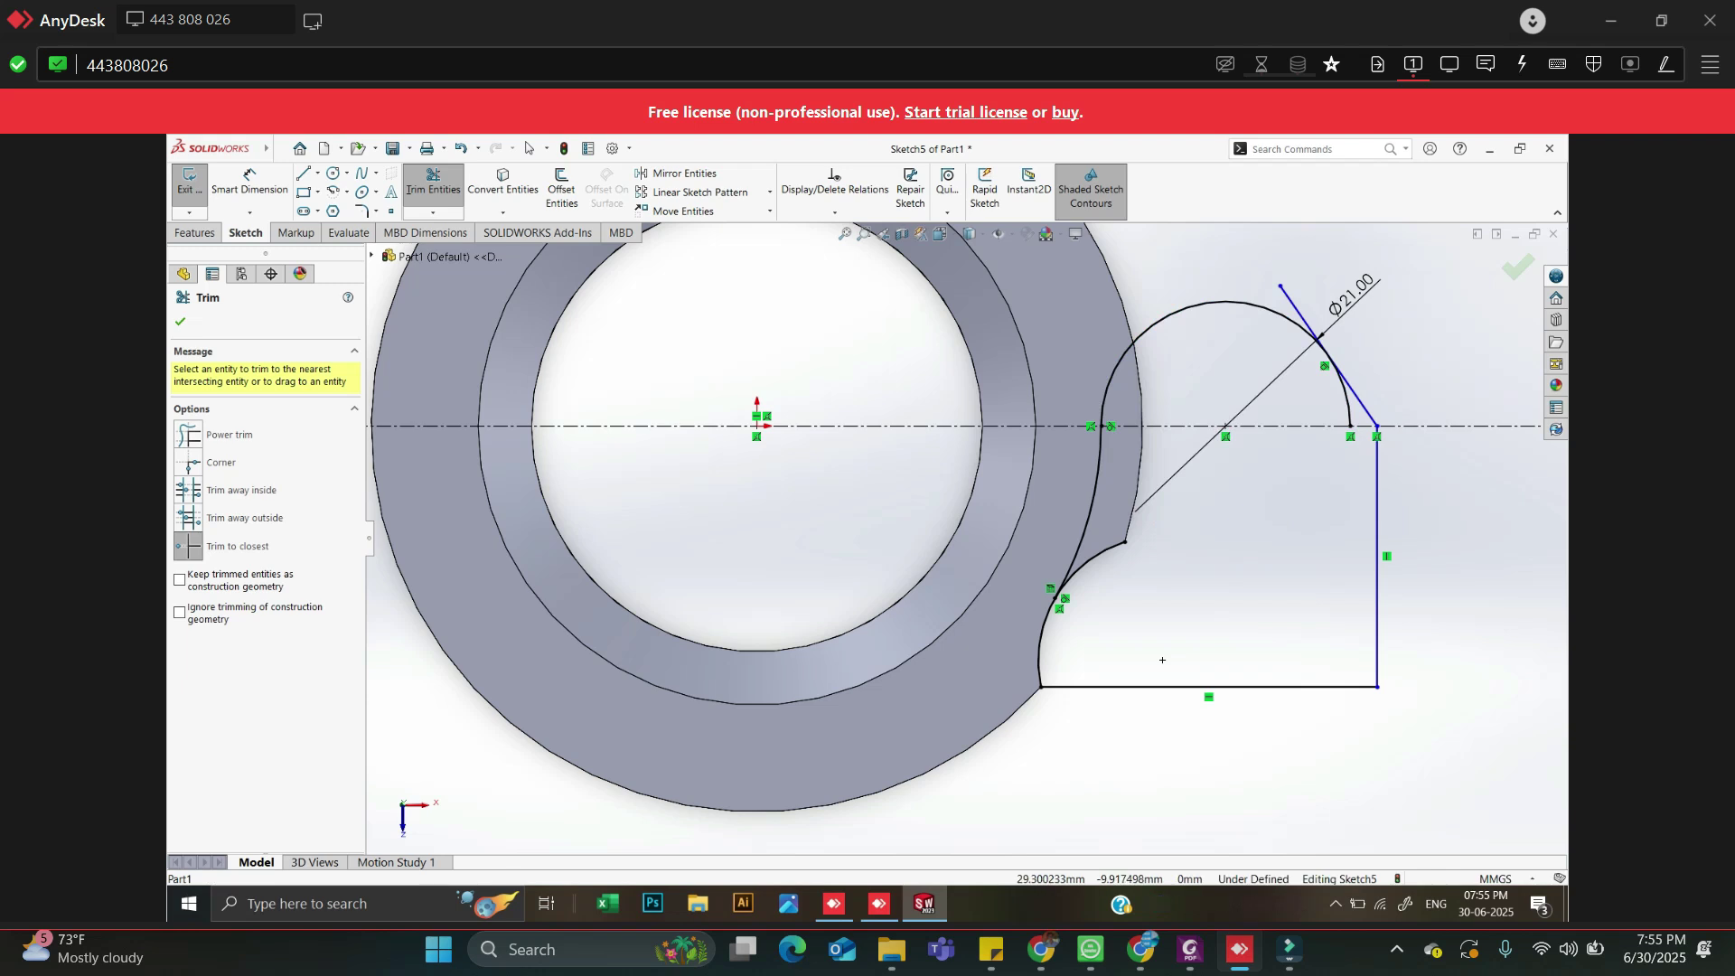
{"action": "left_click", "coordinate": [1341, 384]}
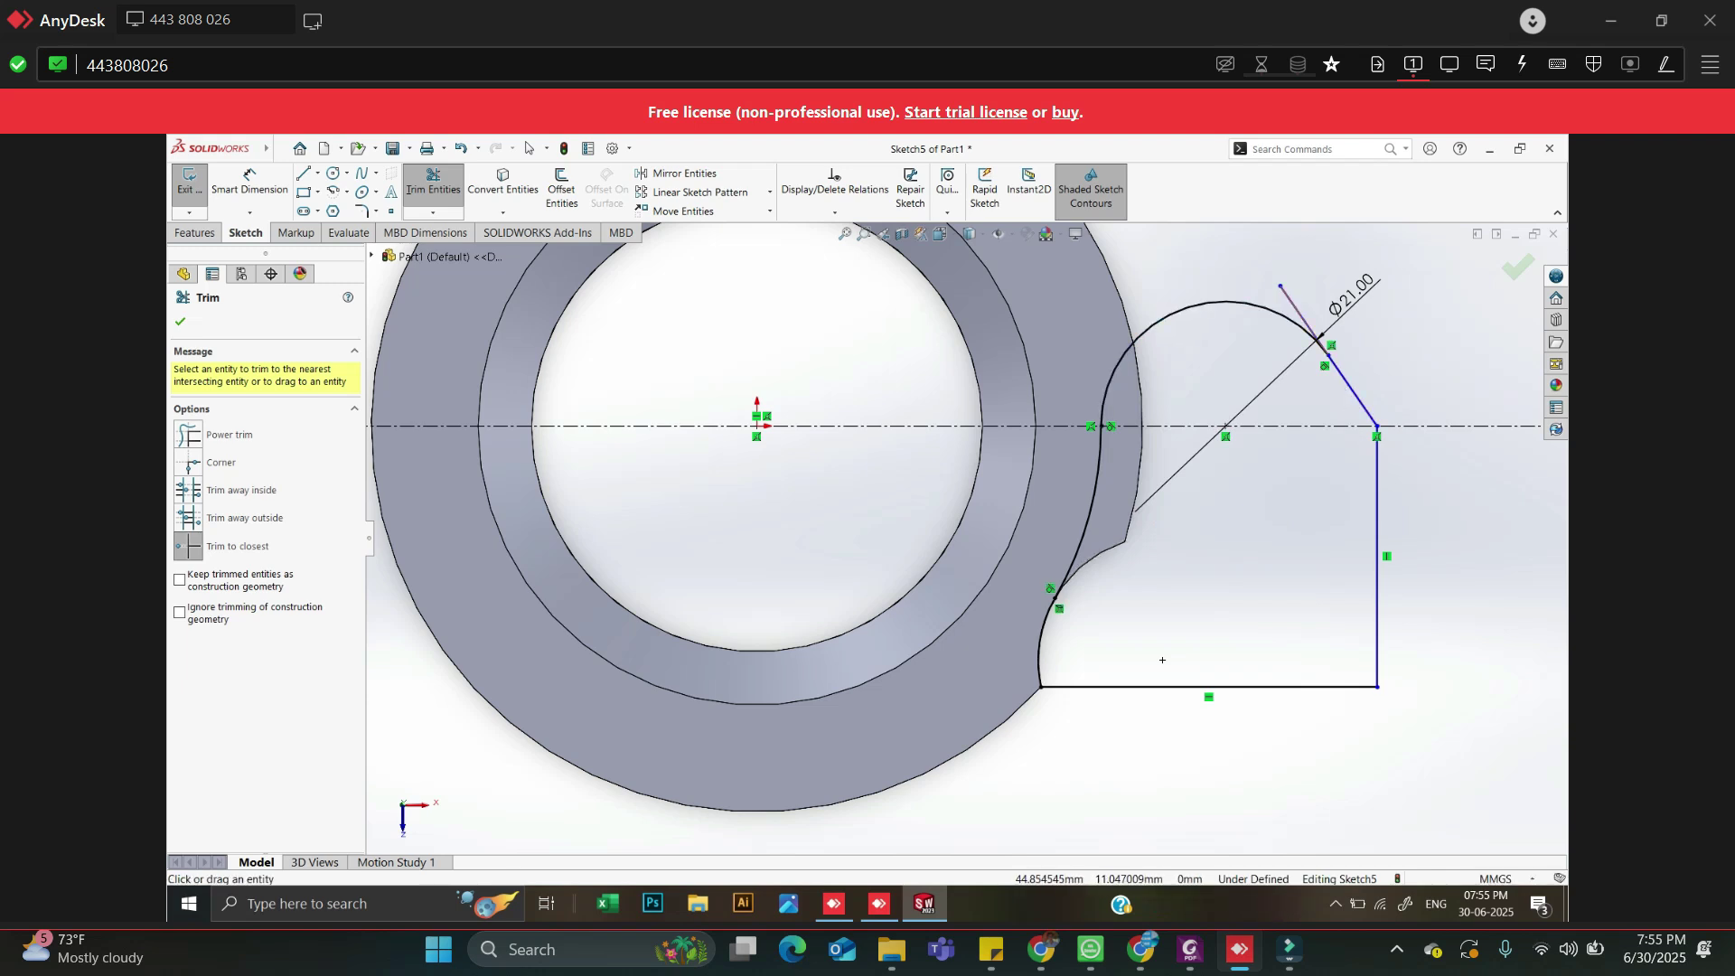
{"action": "left_click", "coordinate": [1288, 294]}
{"action": "key", "text": "Escape"}
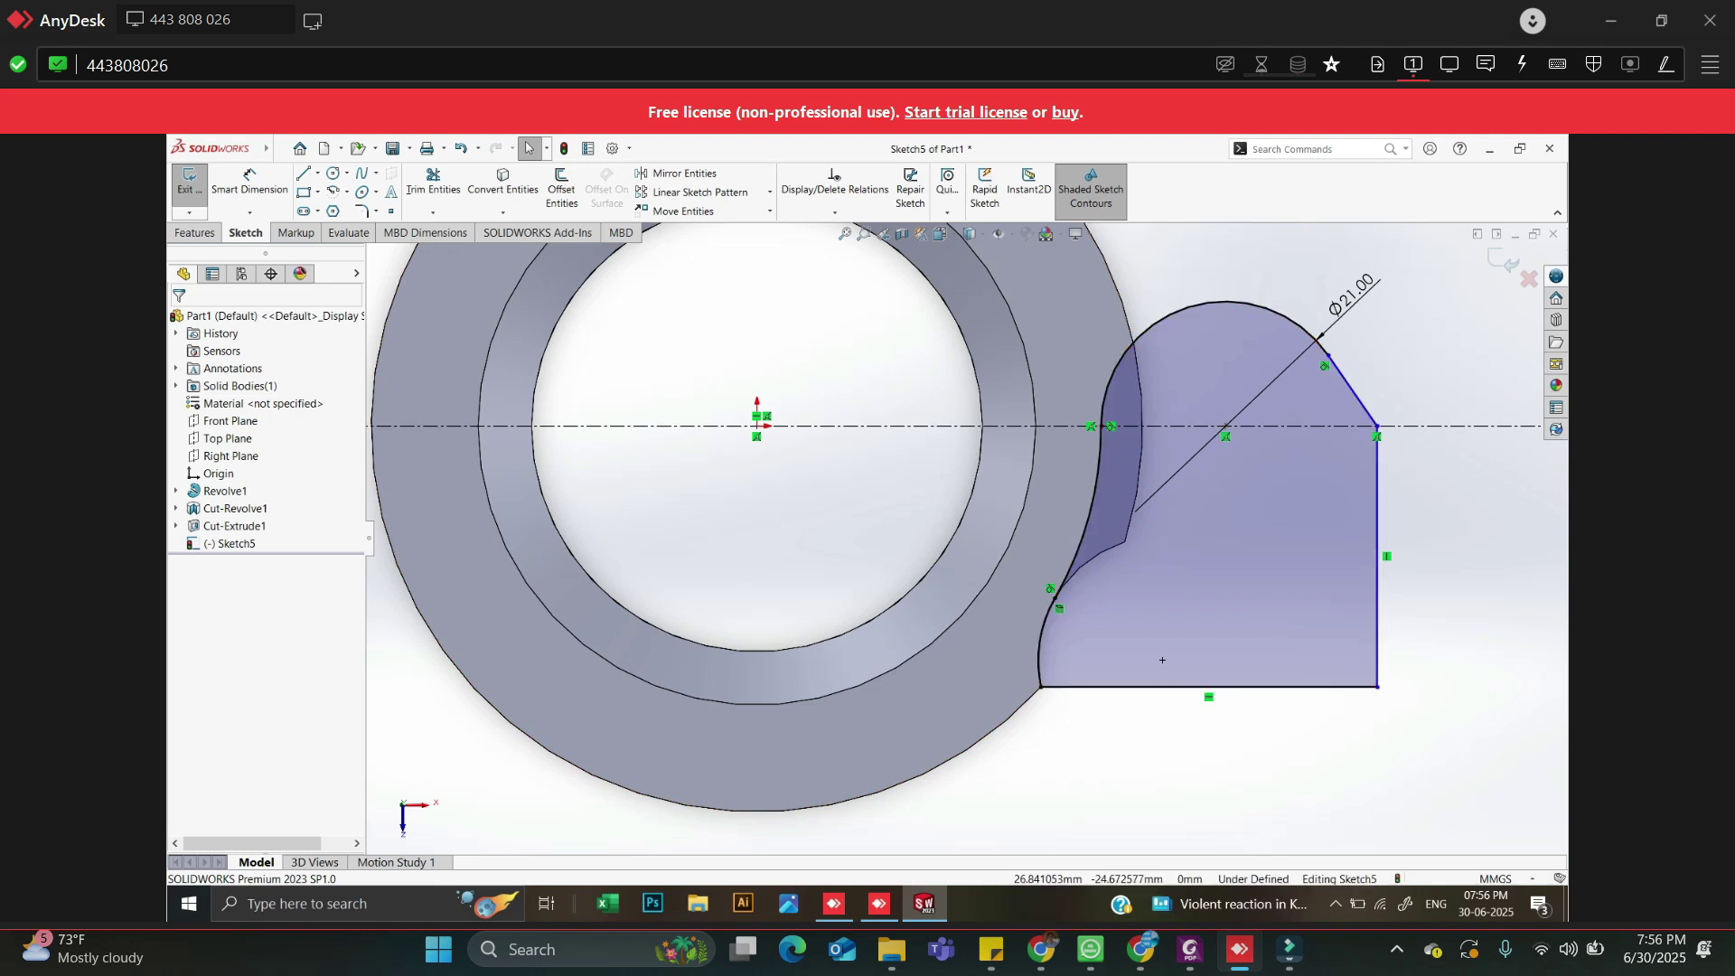
Inspect the radius of the arc joining the notches and compare the profile with the Foxit PDF drawing
{"action": "left_click", "coordinate": [1090, 514]}
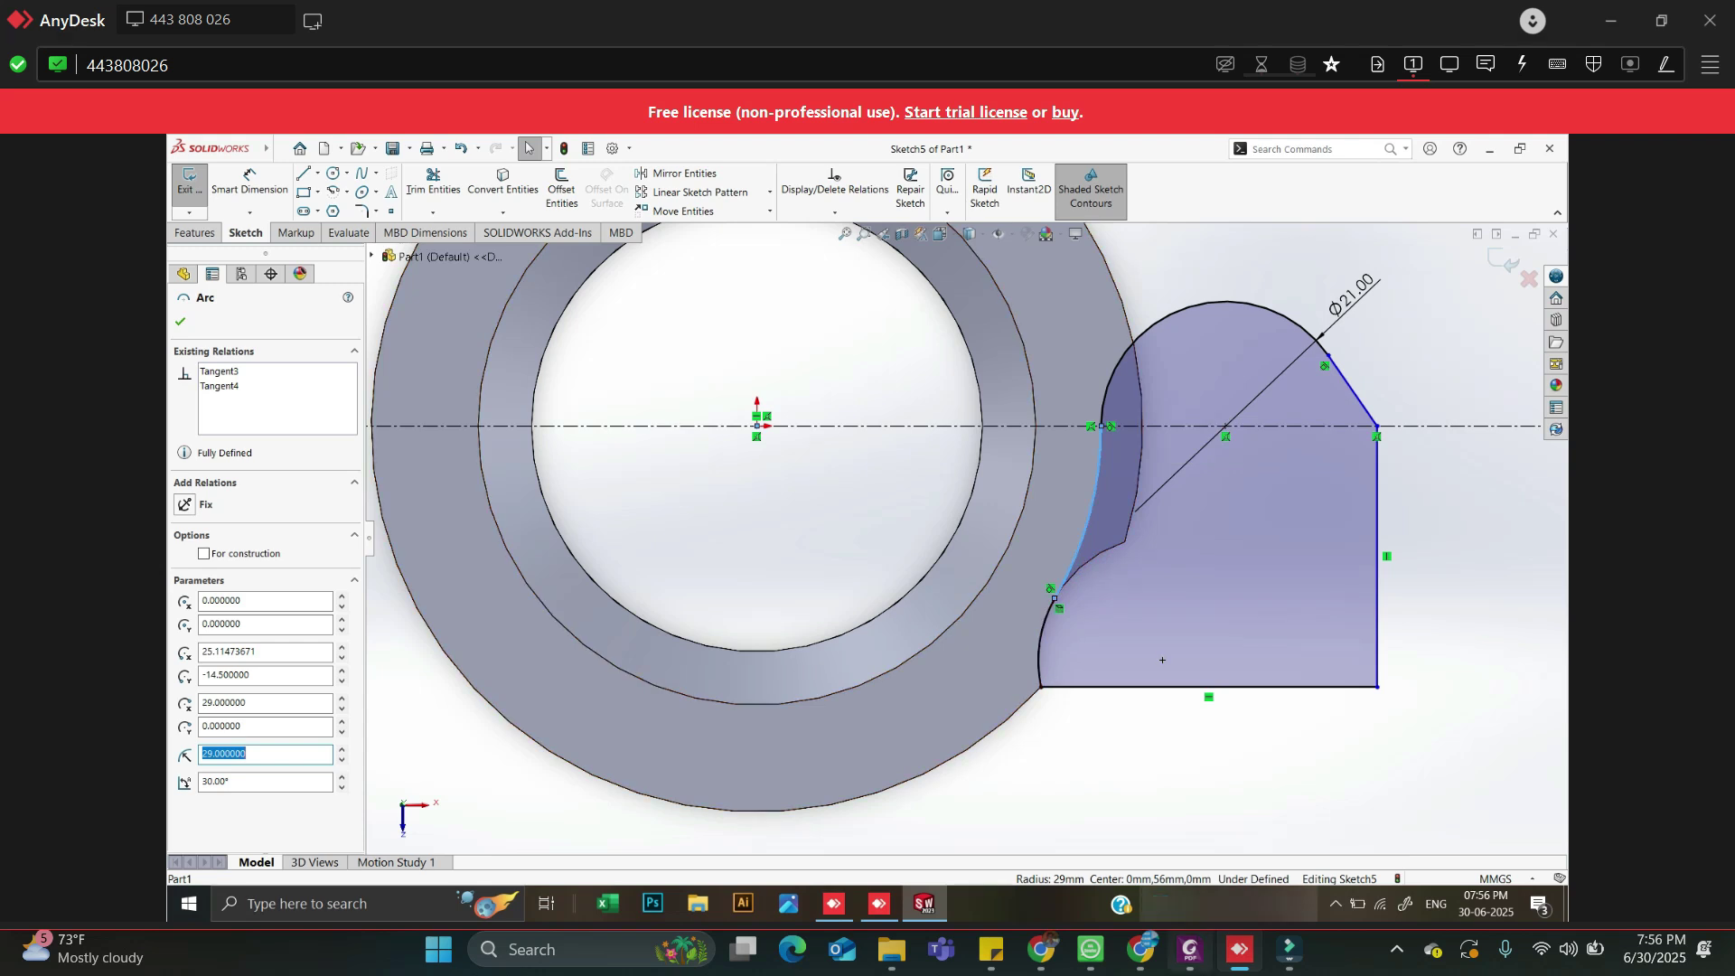
{"action": "left_click", "coordinate": [1190, 949]}
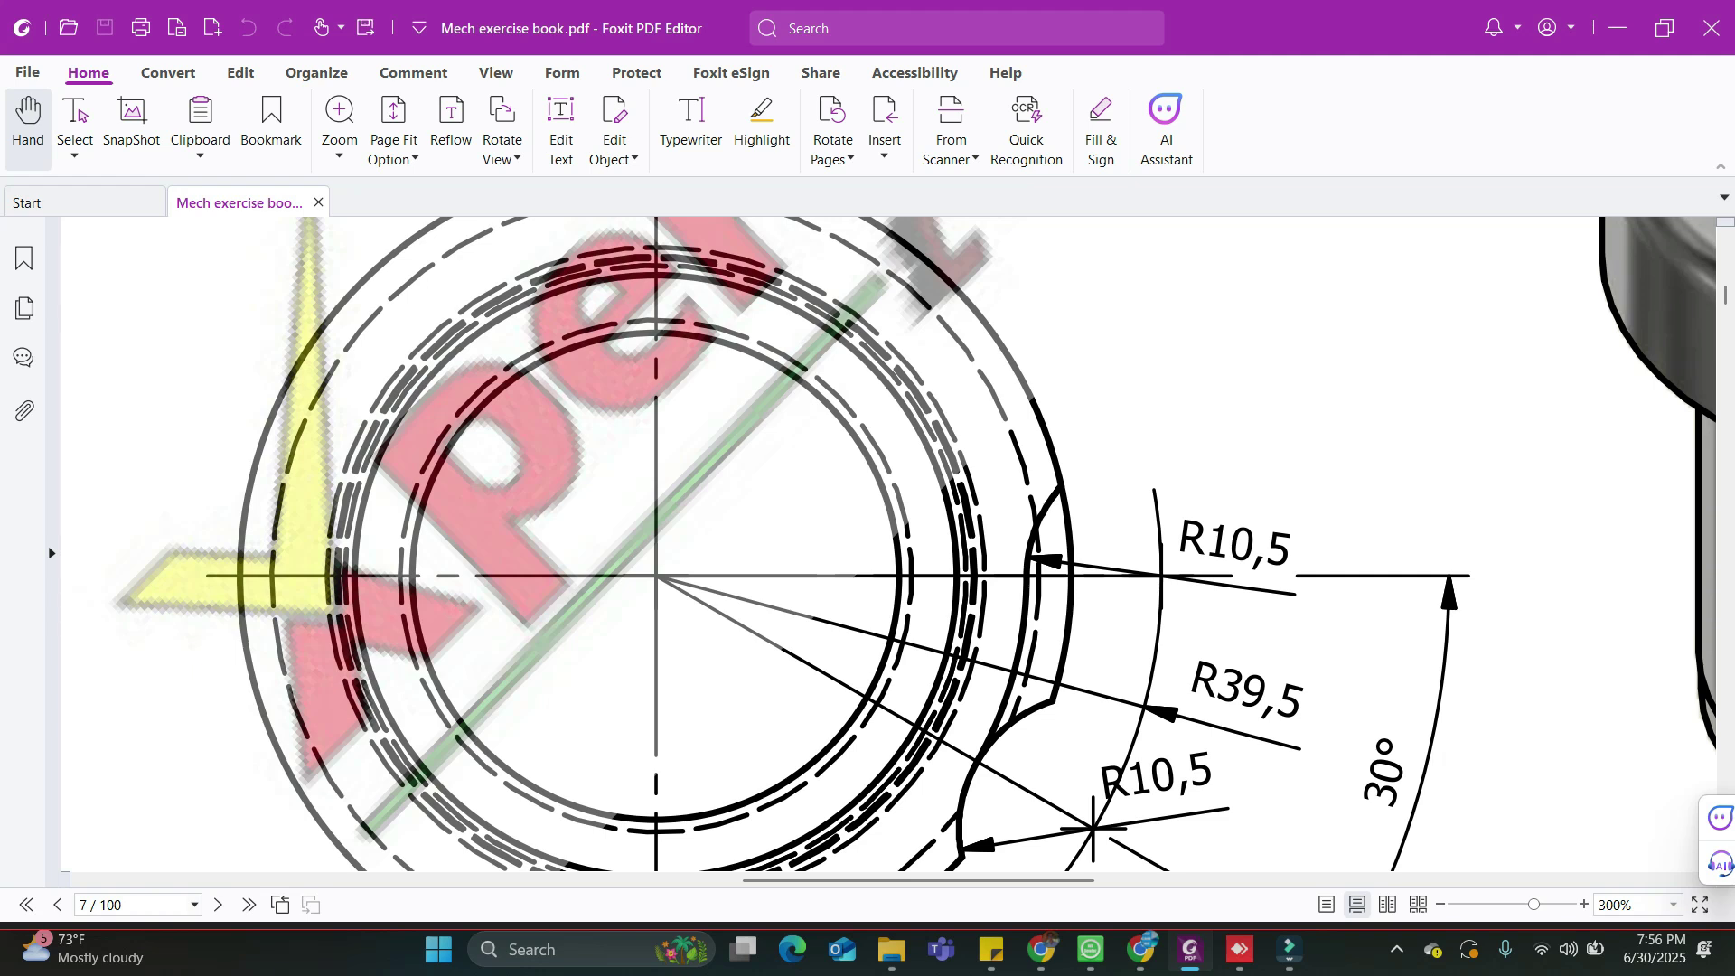
{"action": "left_click", "coordinate": [1240, 949]}
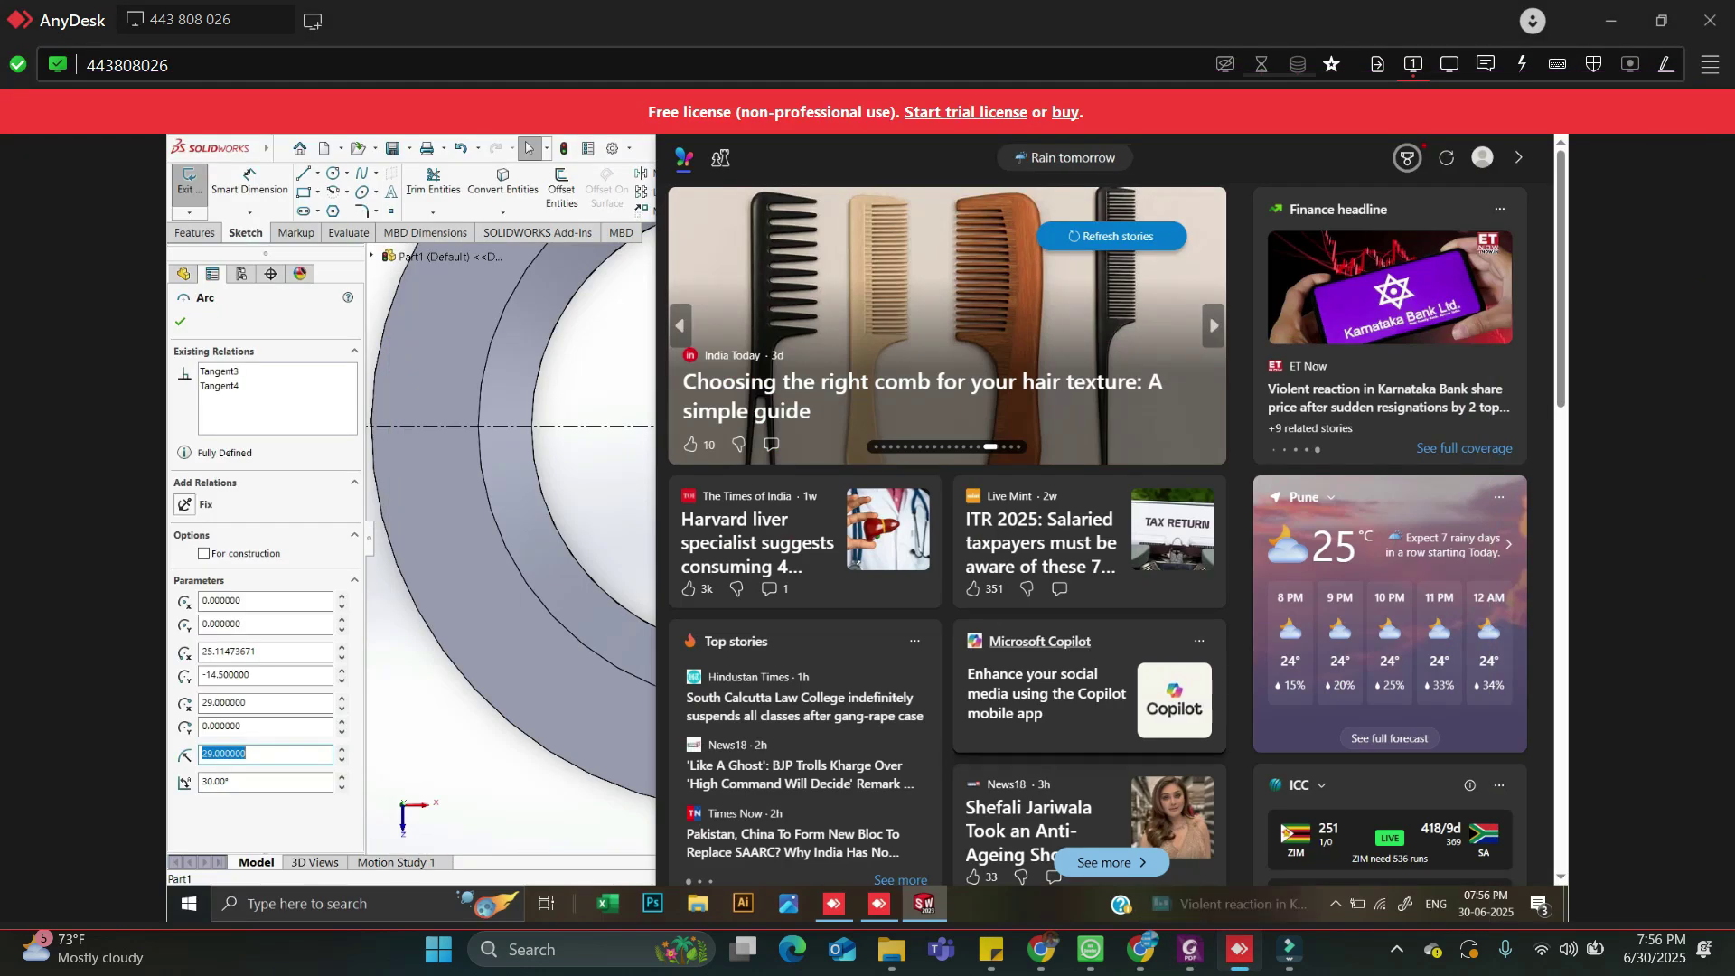
{"action": "key", "text": "Escape"}
{"action": "scroll", "coordinate": [970, 535], "scroll_direction": "up", "scroll_amount": 2}
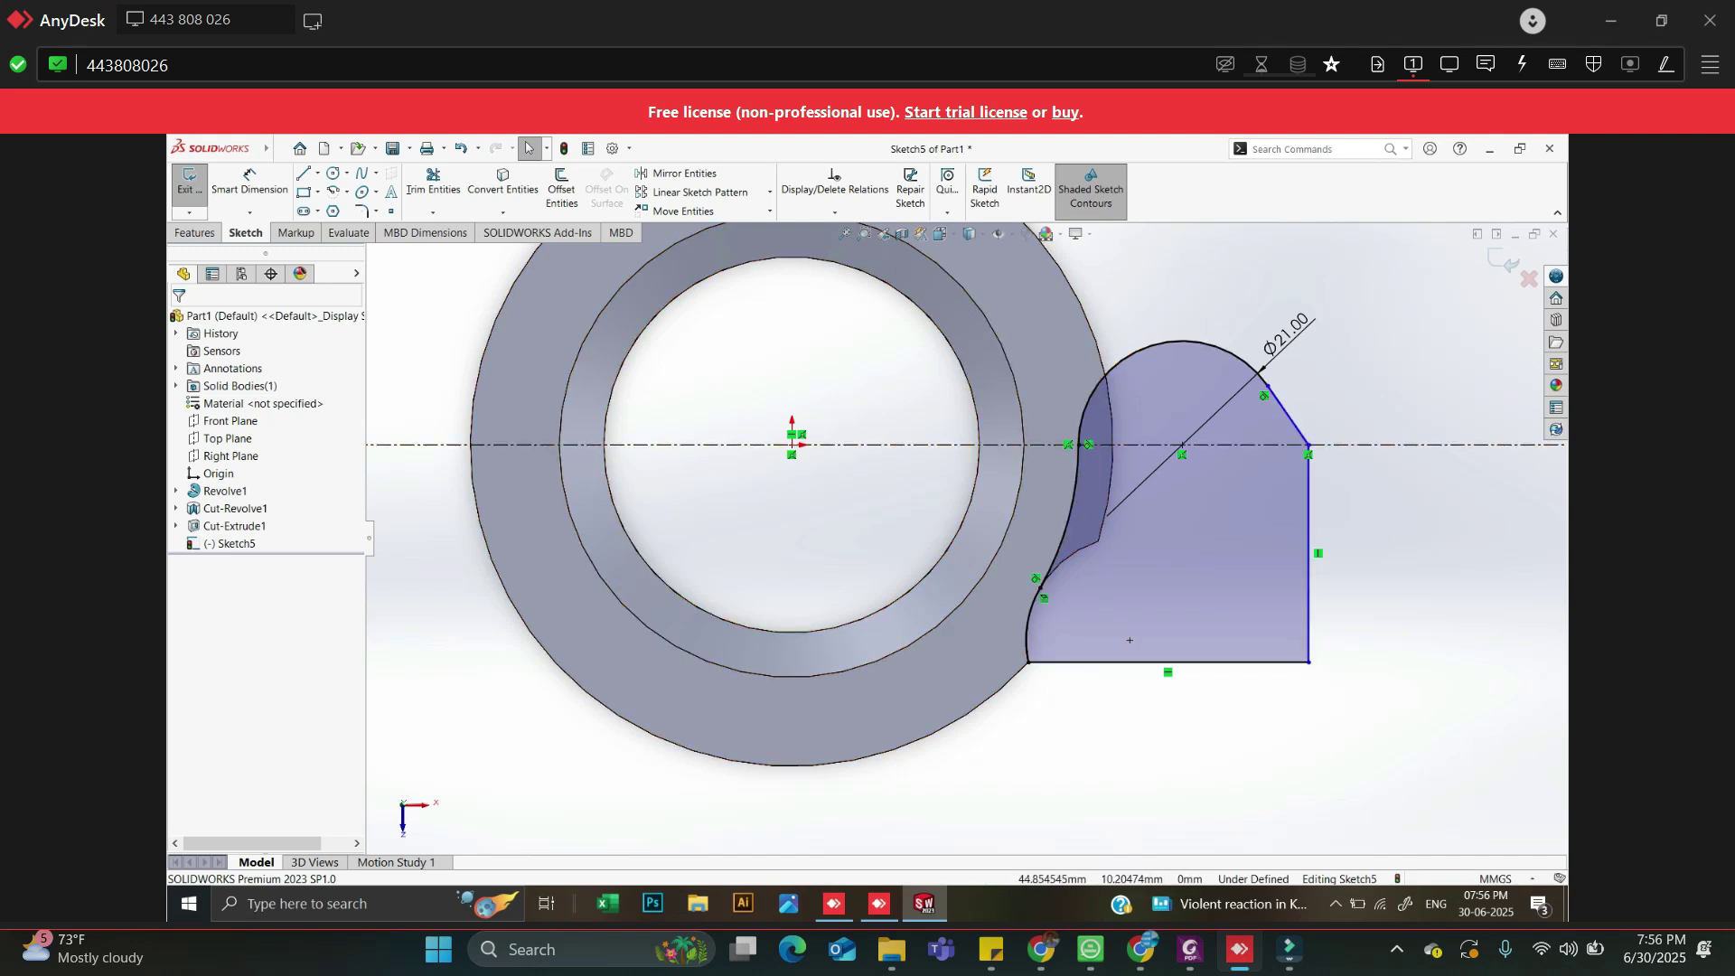
Try to dimension the length of the vertical line closing the notch profile
{"action": "left_click", "coordinate": [250, 185]}
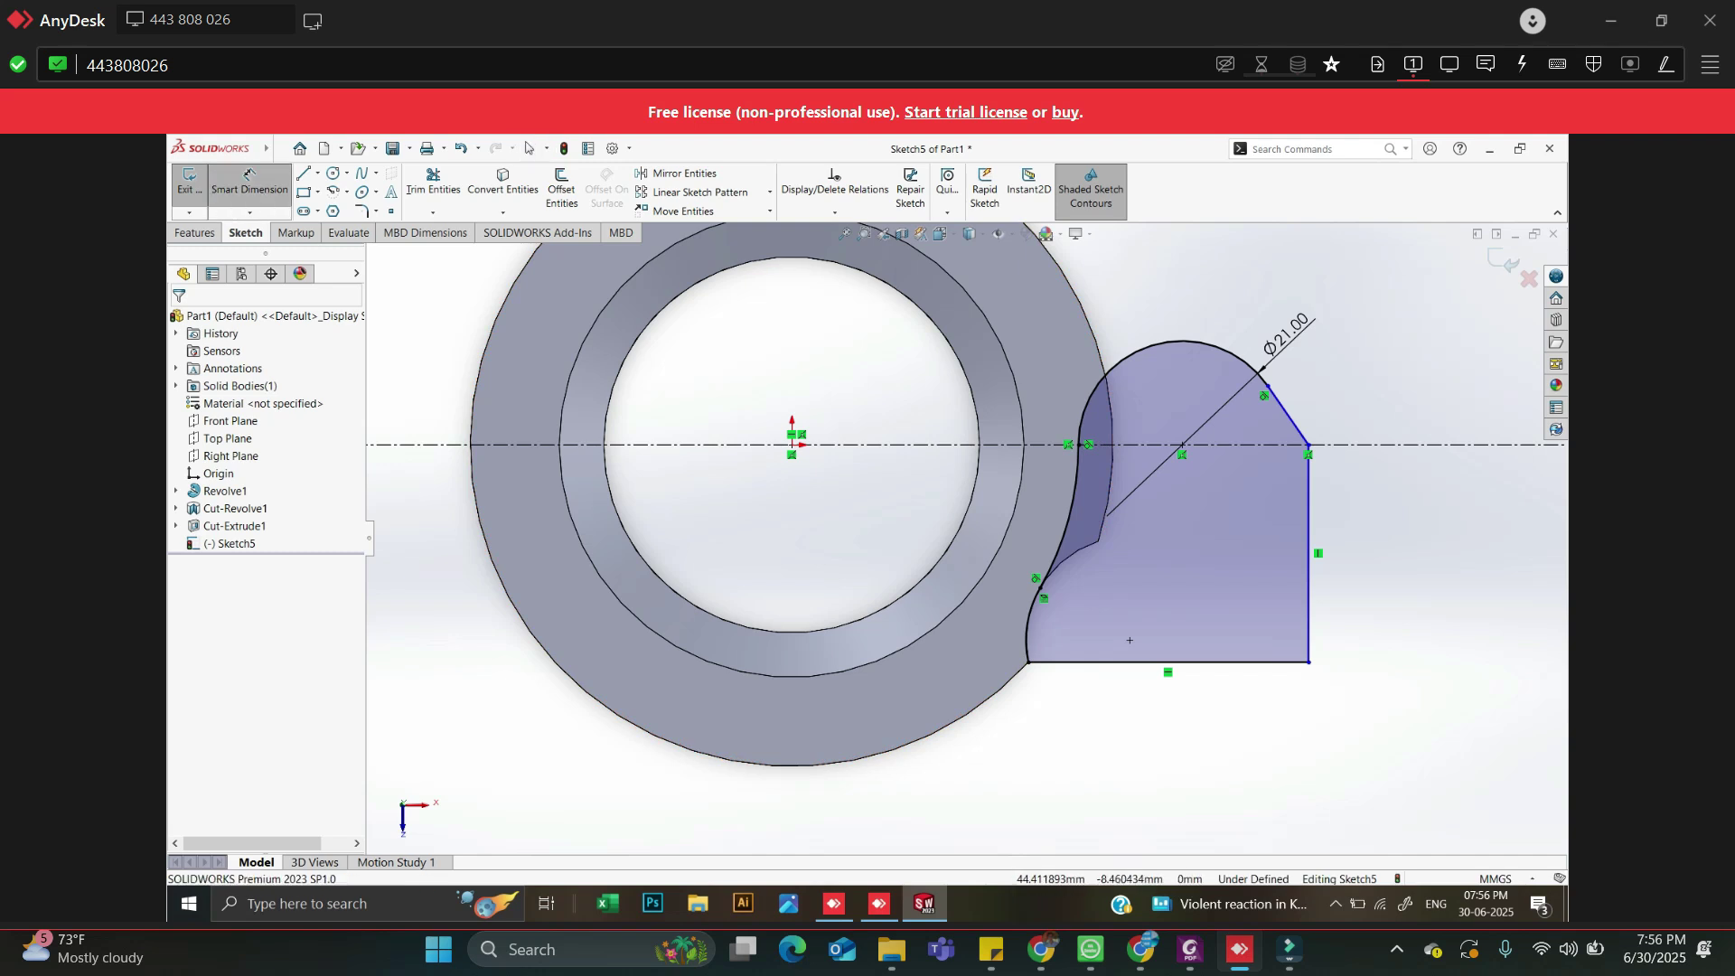
{"action": "left_click", "coordinate": [1309, 542]}
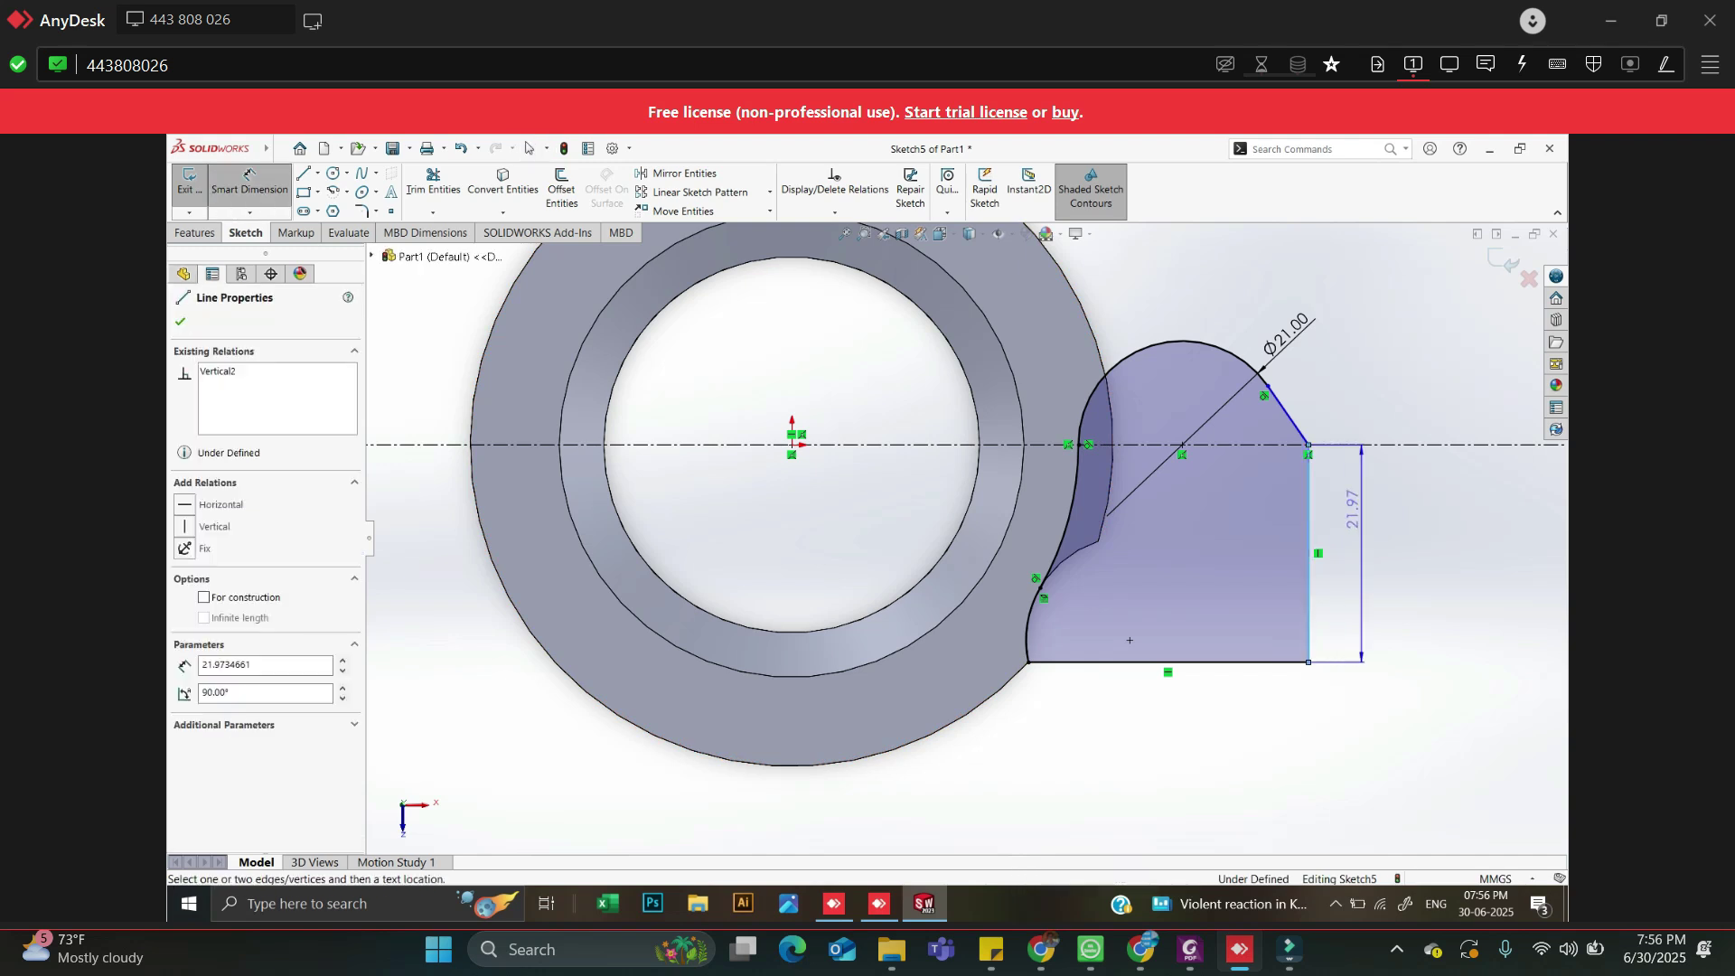
{"action": "left_click", "coordinate": [1373, 542]}
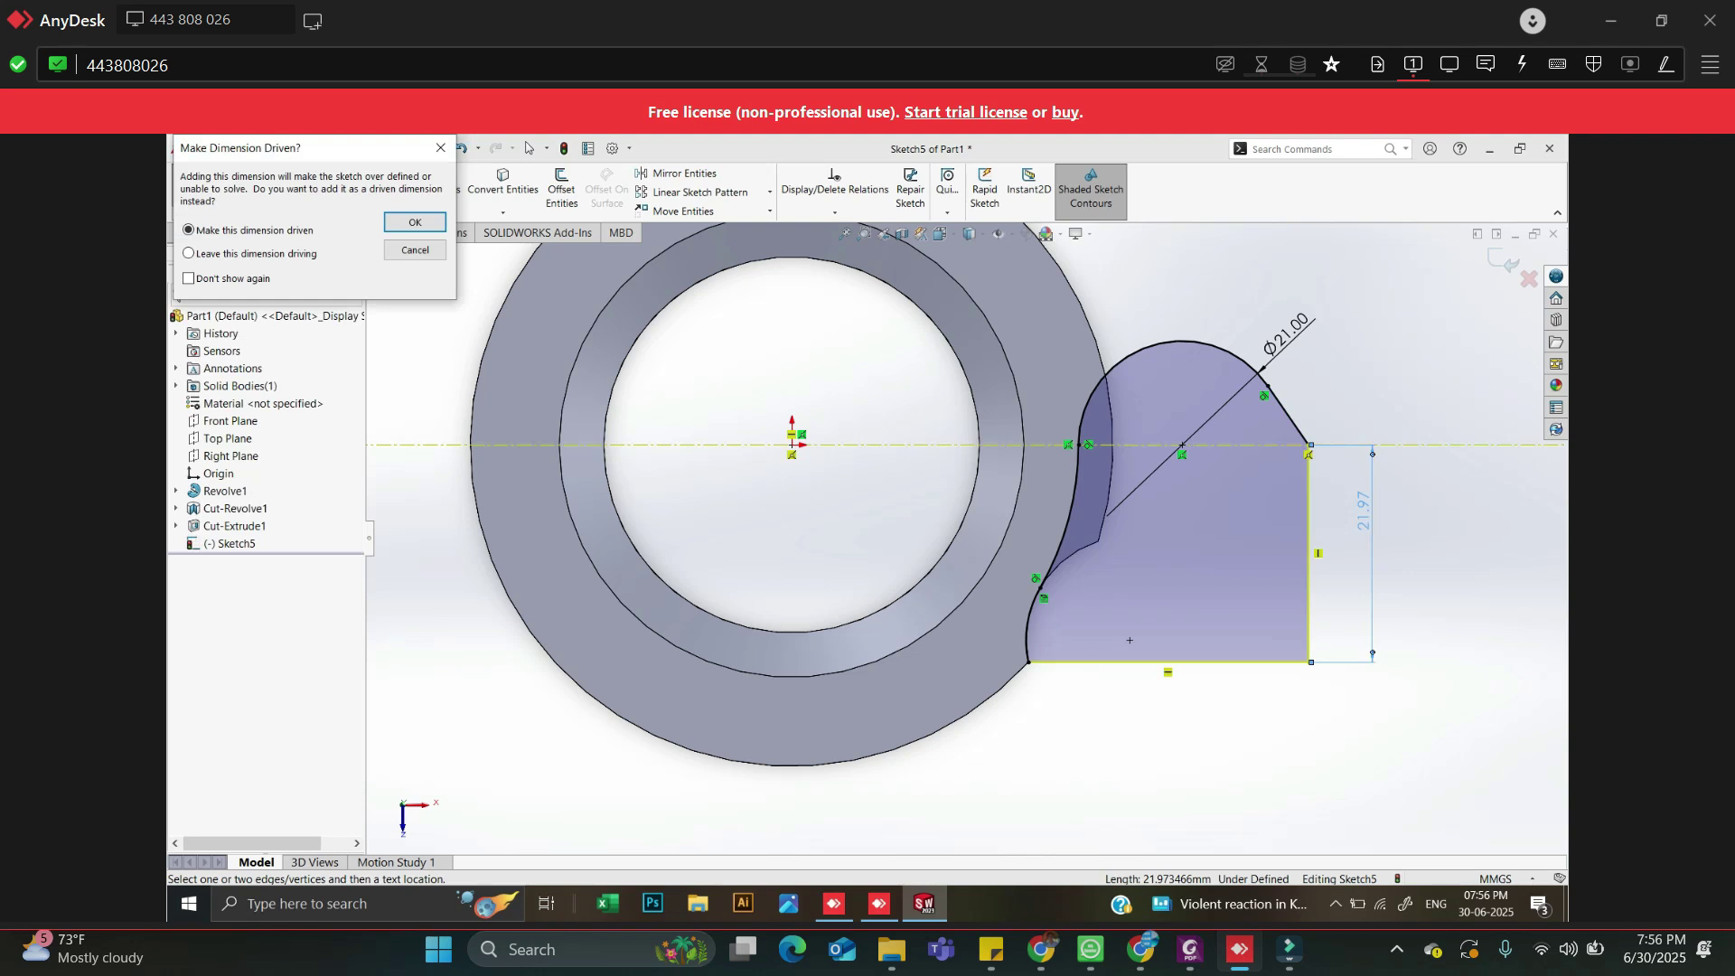
{"action": "key", "text": "Return"}
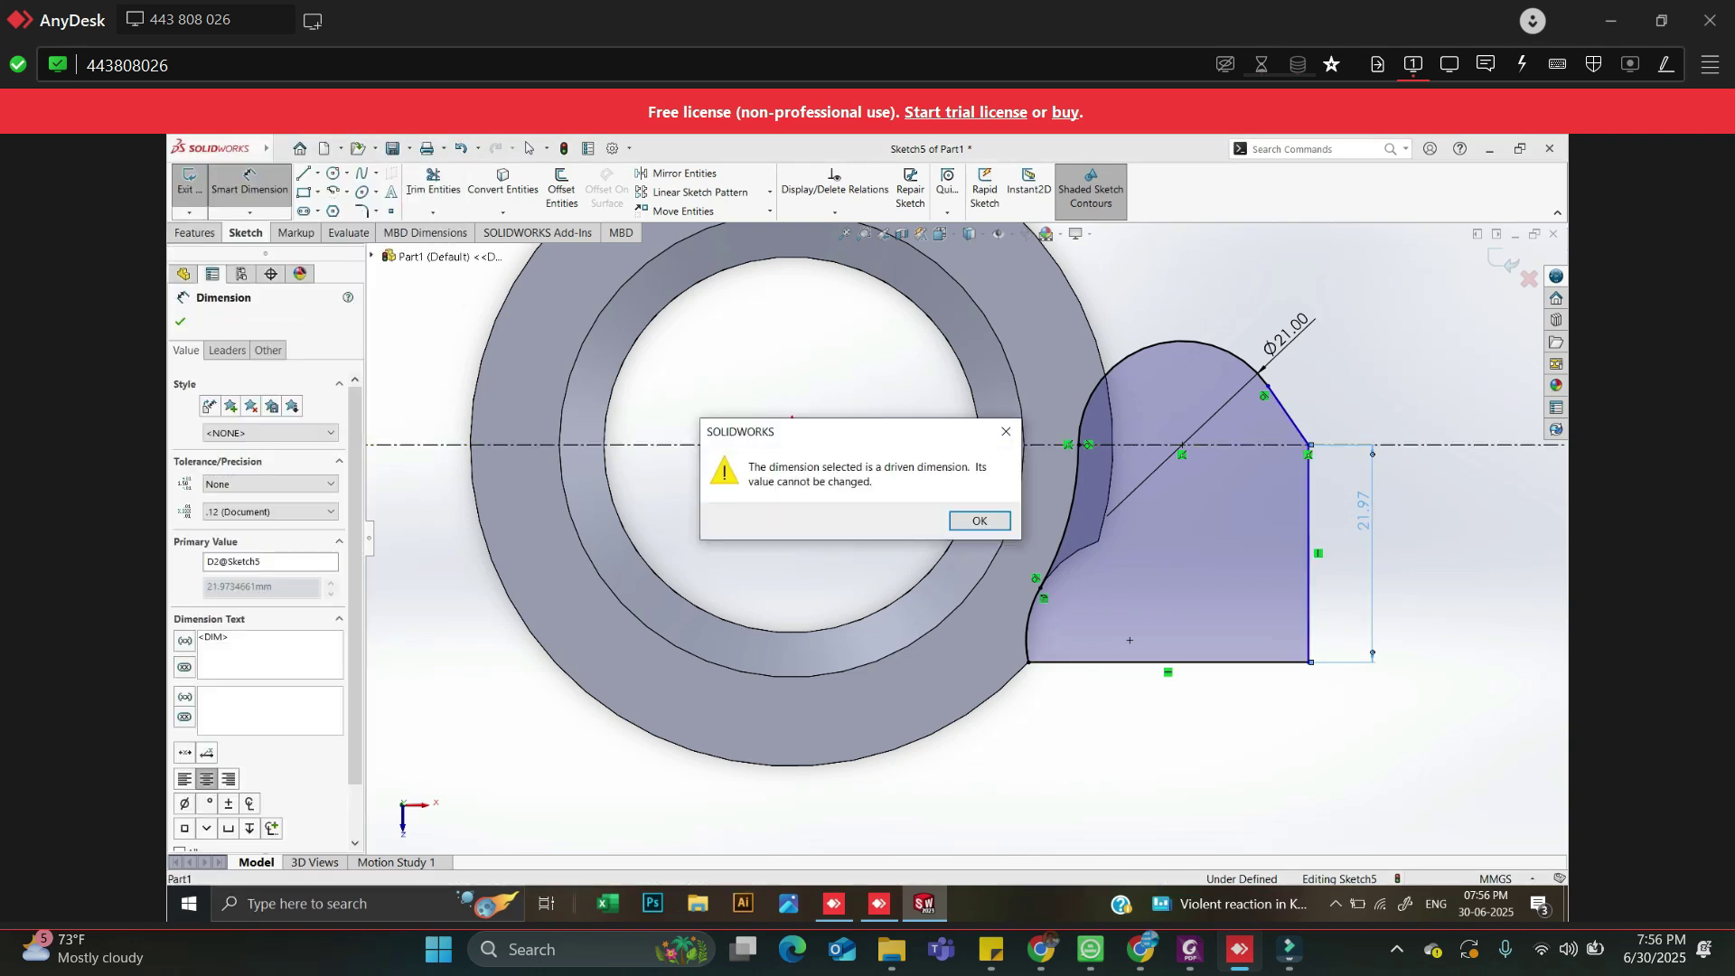
{"action": "key", "text": "Return"}
{"action": "key", "text": "Escape"}
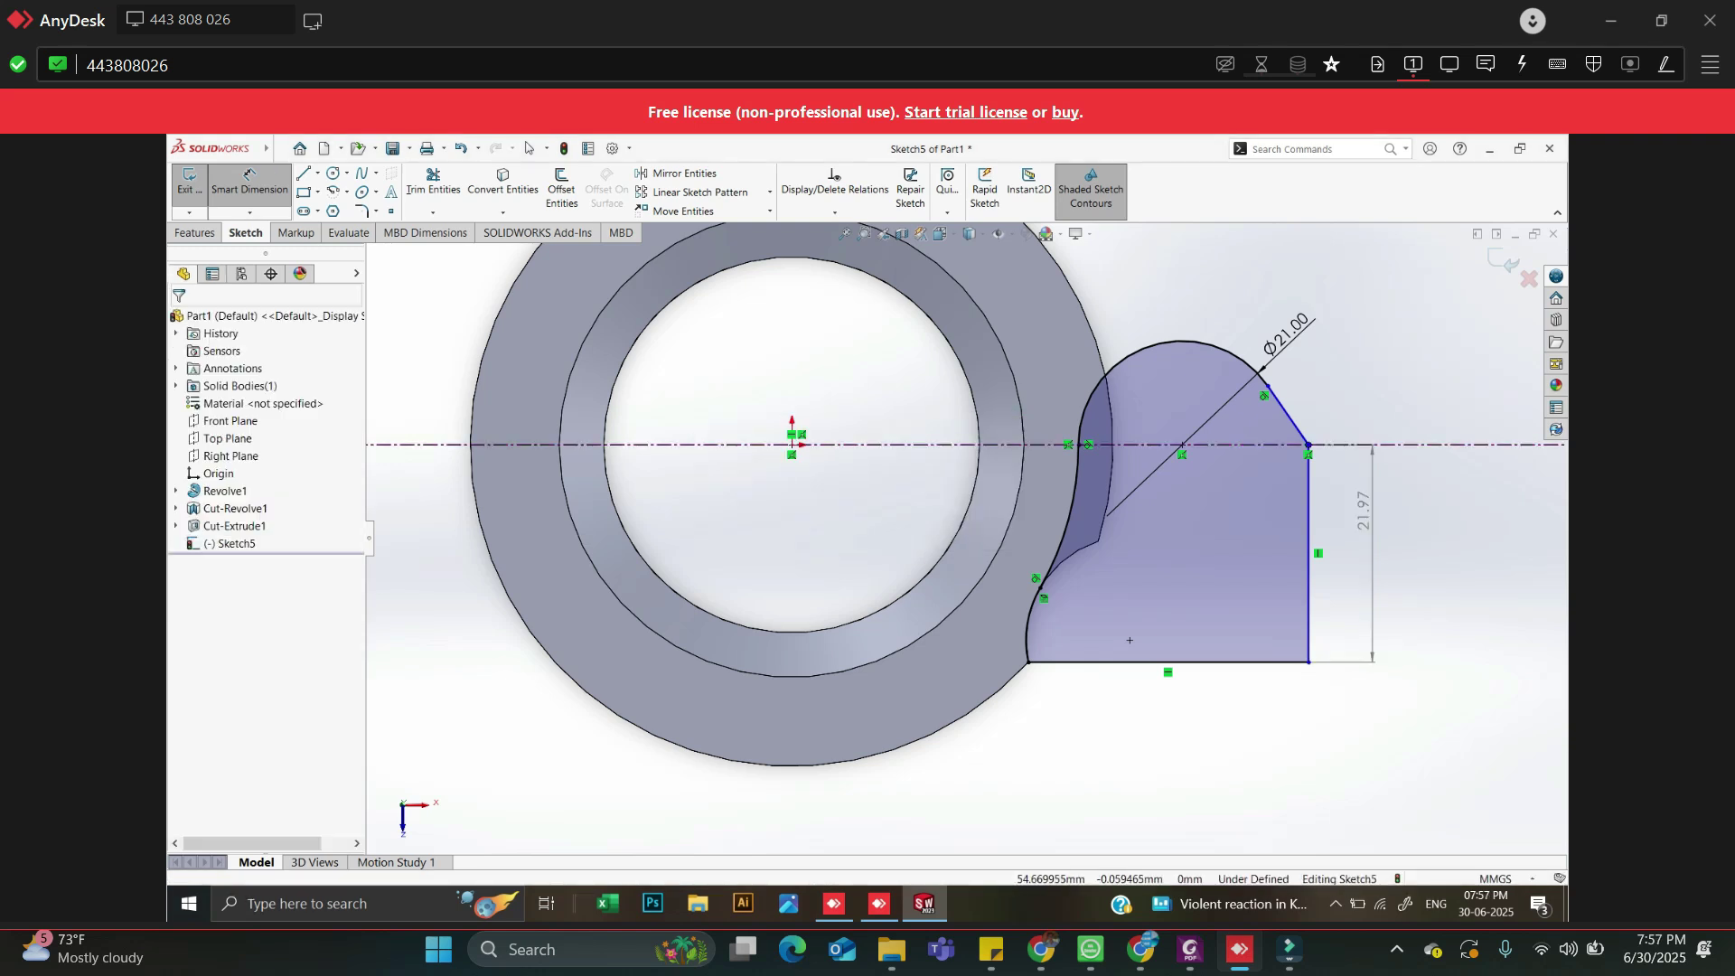
{"action": "scroll", "coordinate": [1403, 428], "scroll_direction": "down", "scroll_amount": 2}
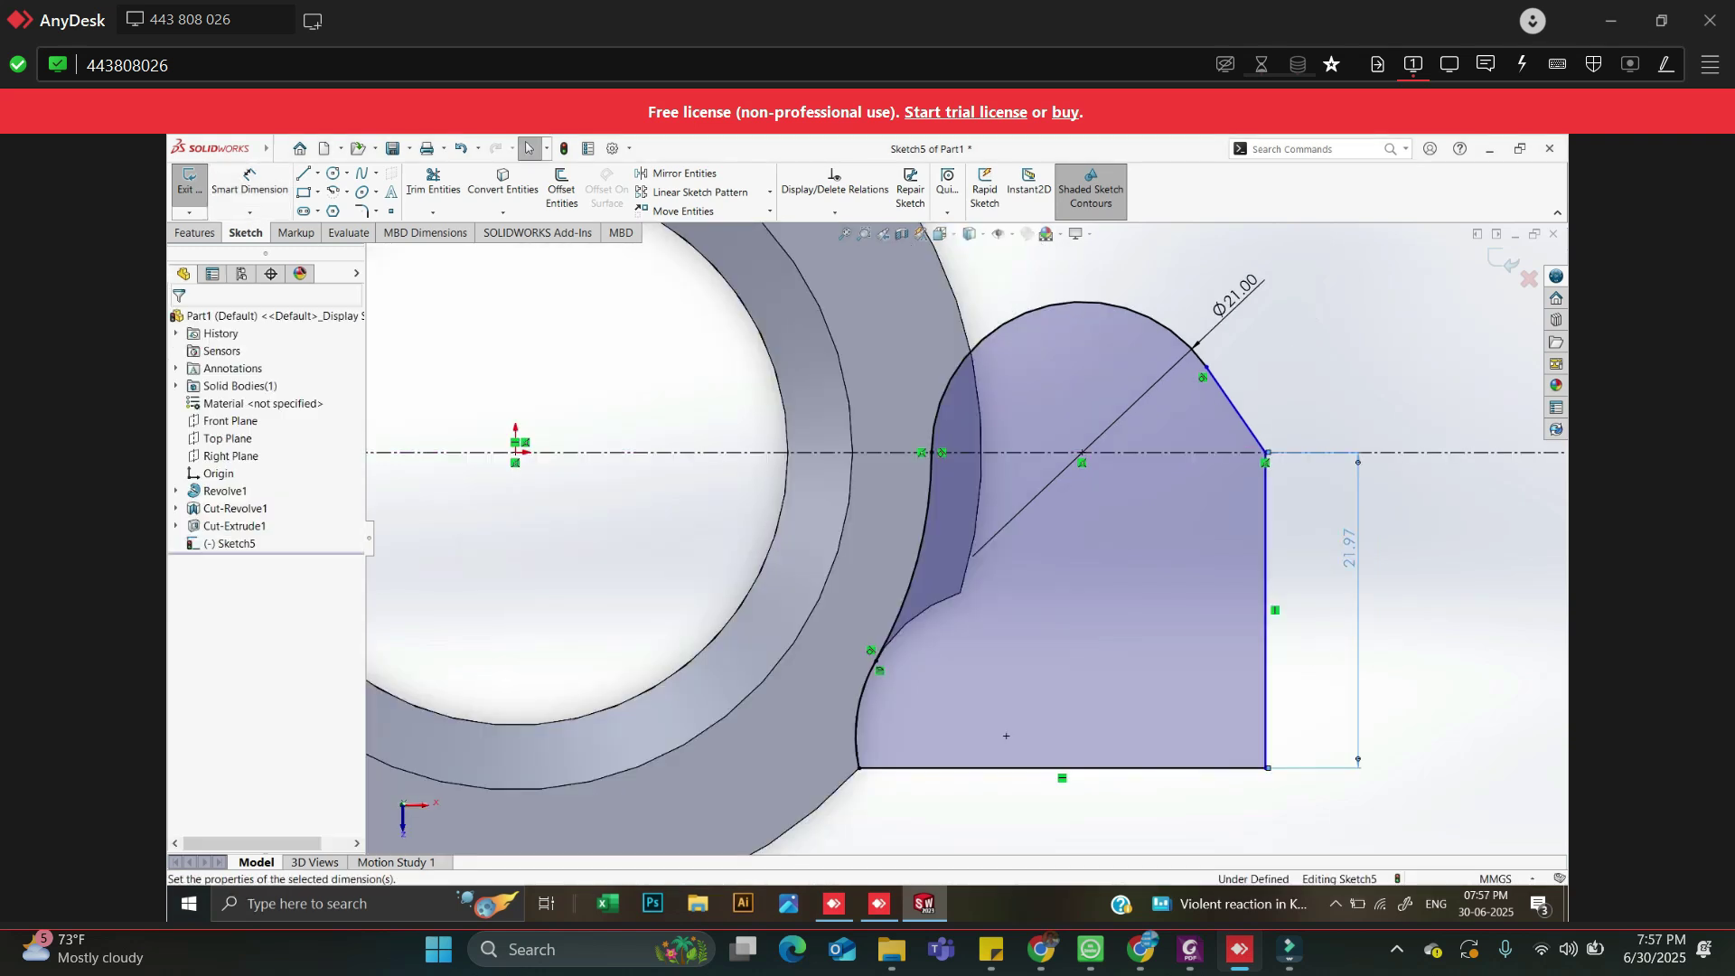
Set the length of the slanted line tangent to the 21 mm arc to 8 mm and check the arc's radius
{"action": "key", "text": "d"}
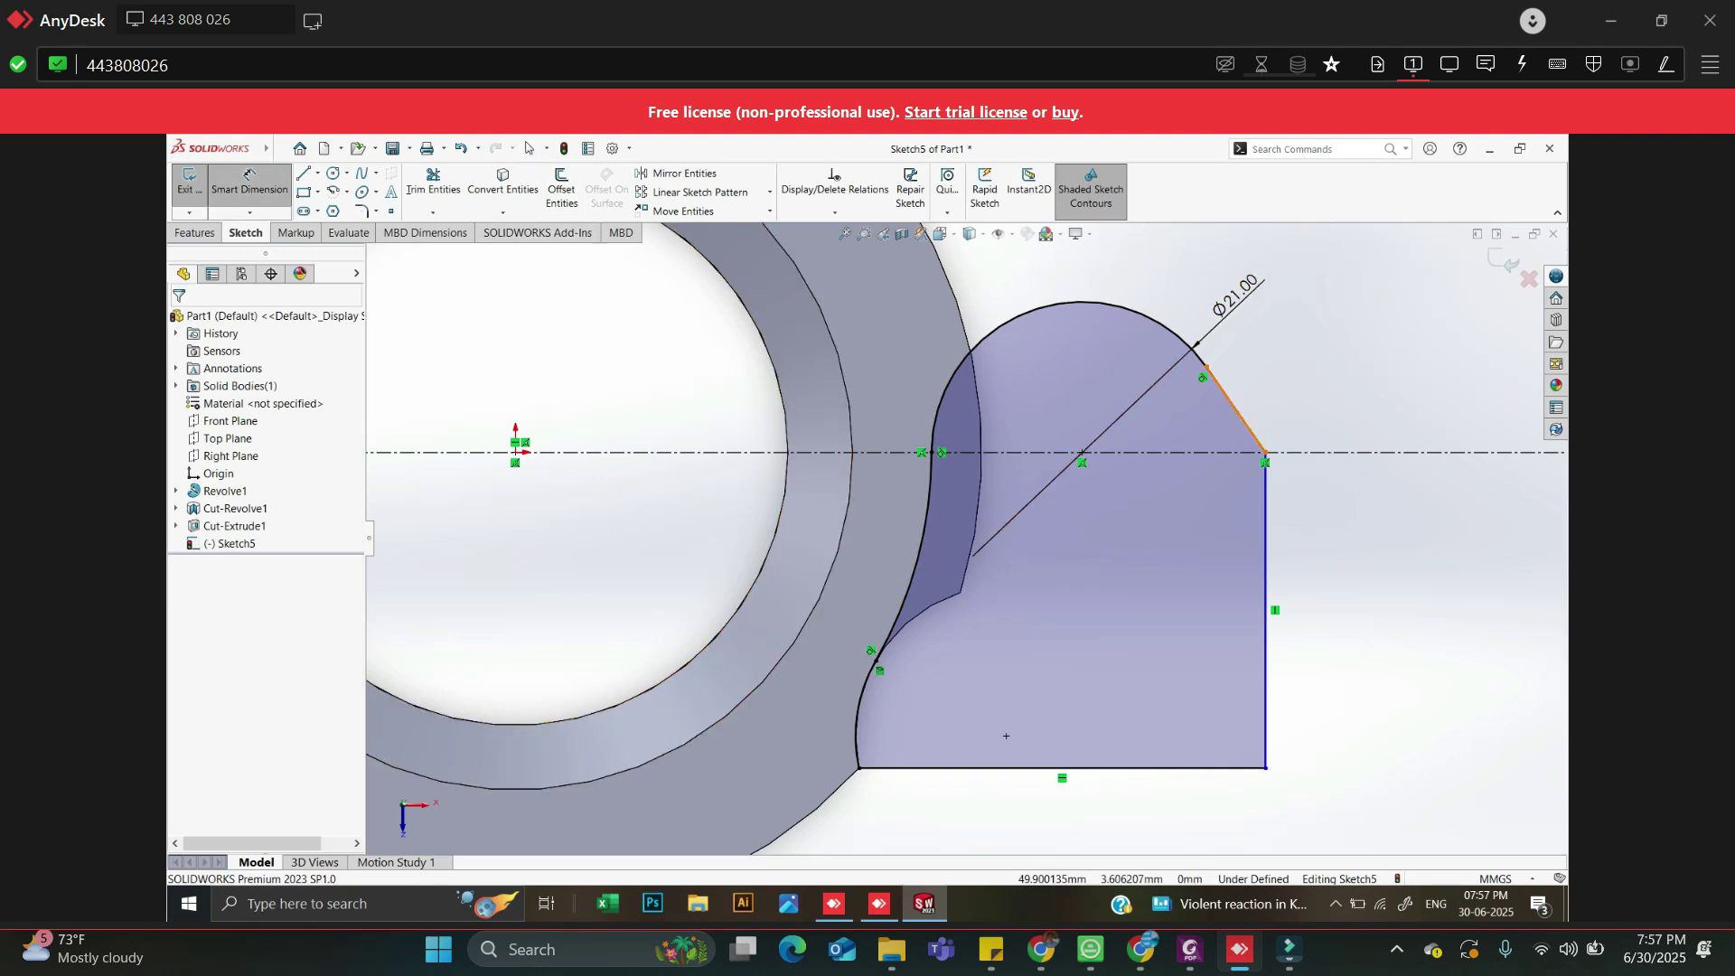
{"action": "left_click", "coordinate": [1235, 408]}
{"action": "left_click", "coordinate": [1277, 357]}
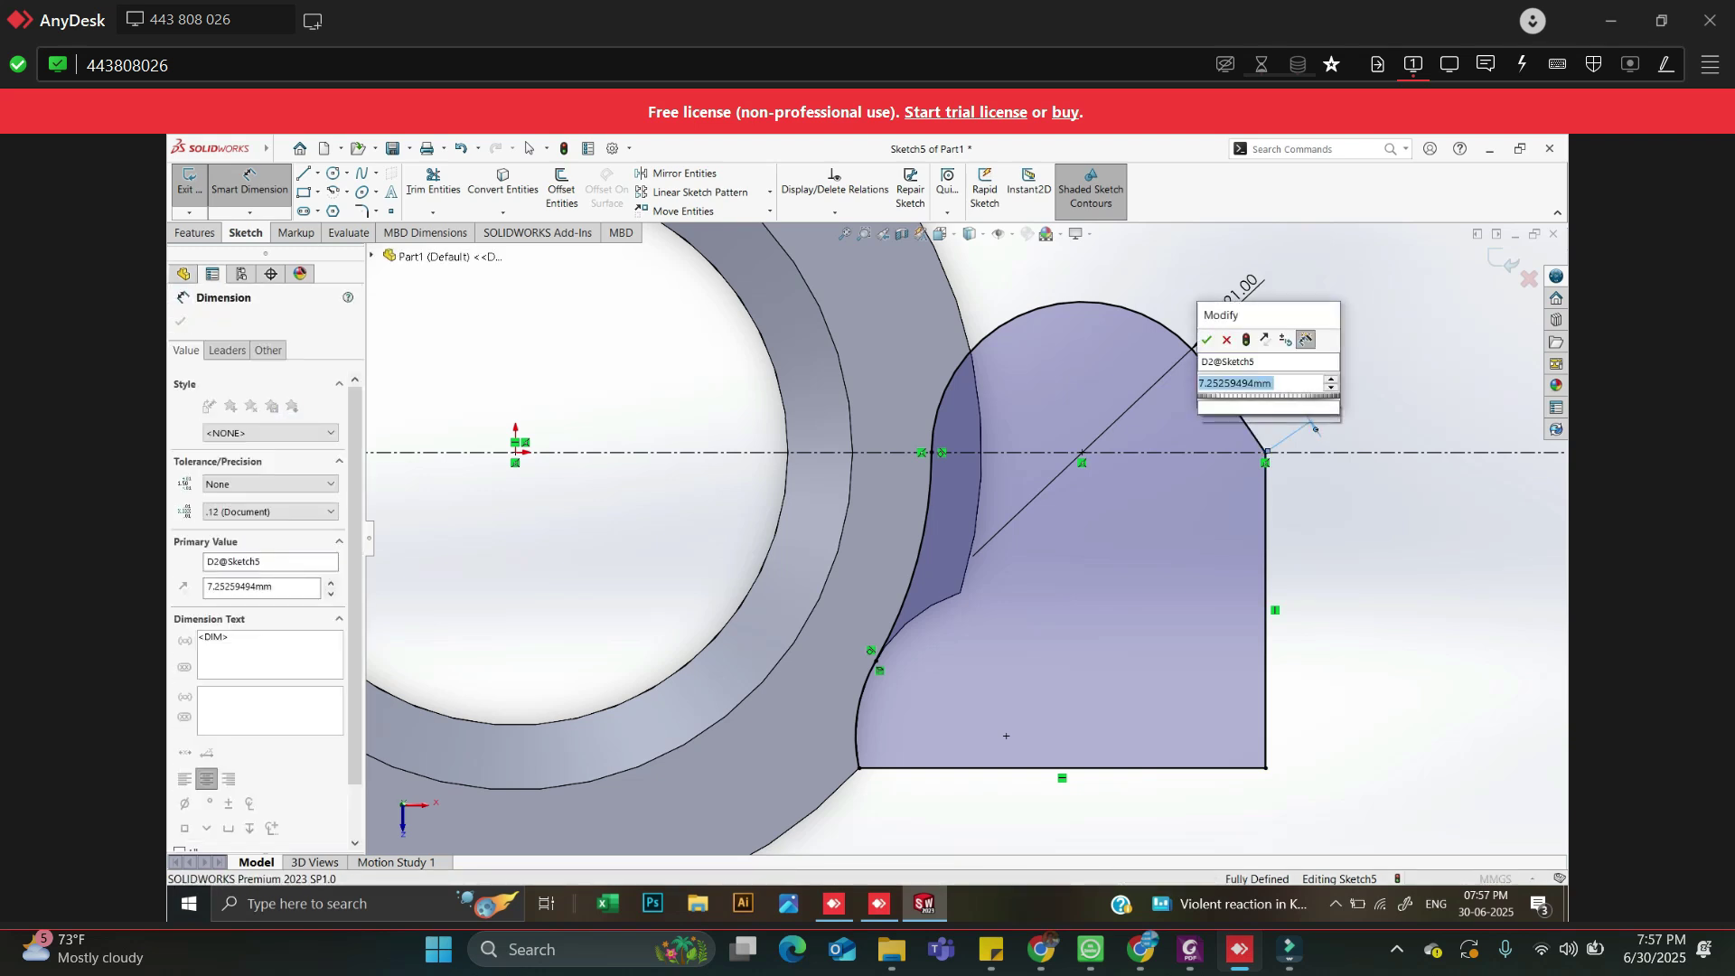
{"action": "key", "text": "Return"}
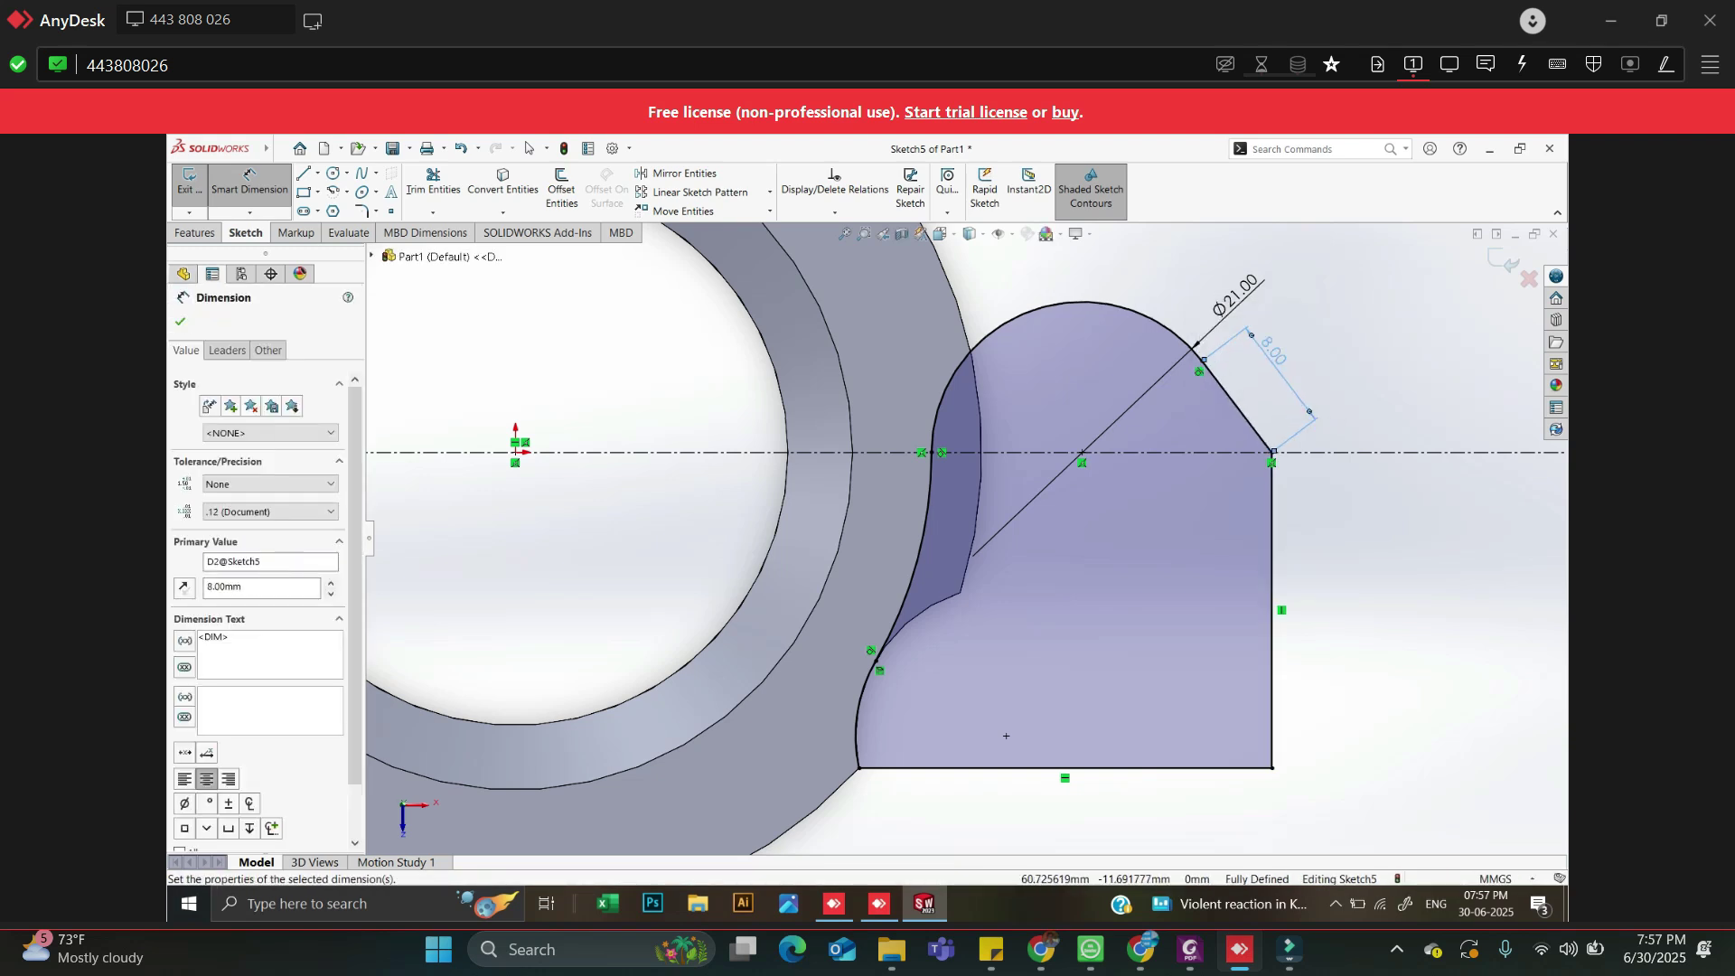
{"action": "key", "text": "Escape"}
{"action": "scroll", "coordinate": [983, 543], "scroll_direction": "up", "scroll_amount": 1}
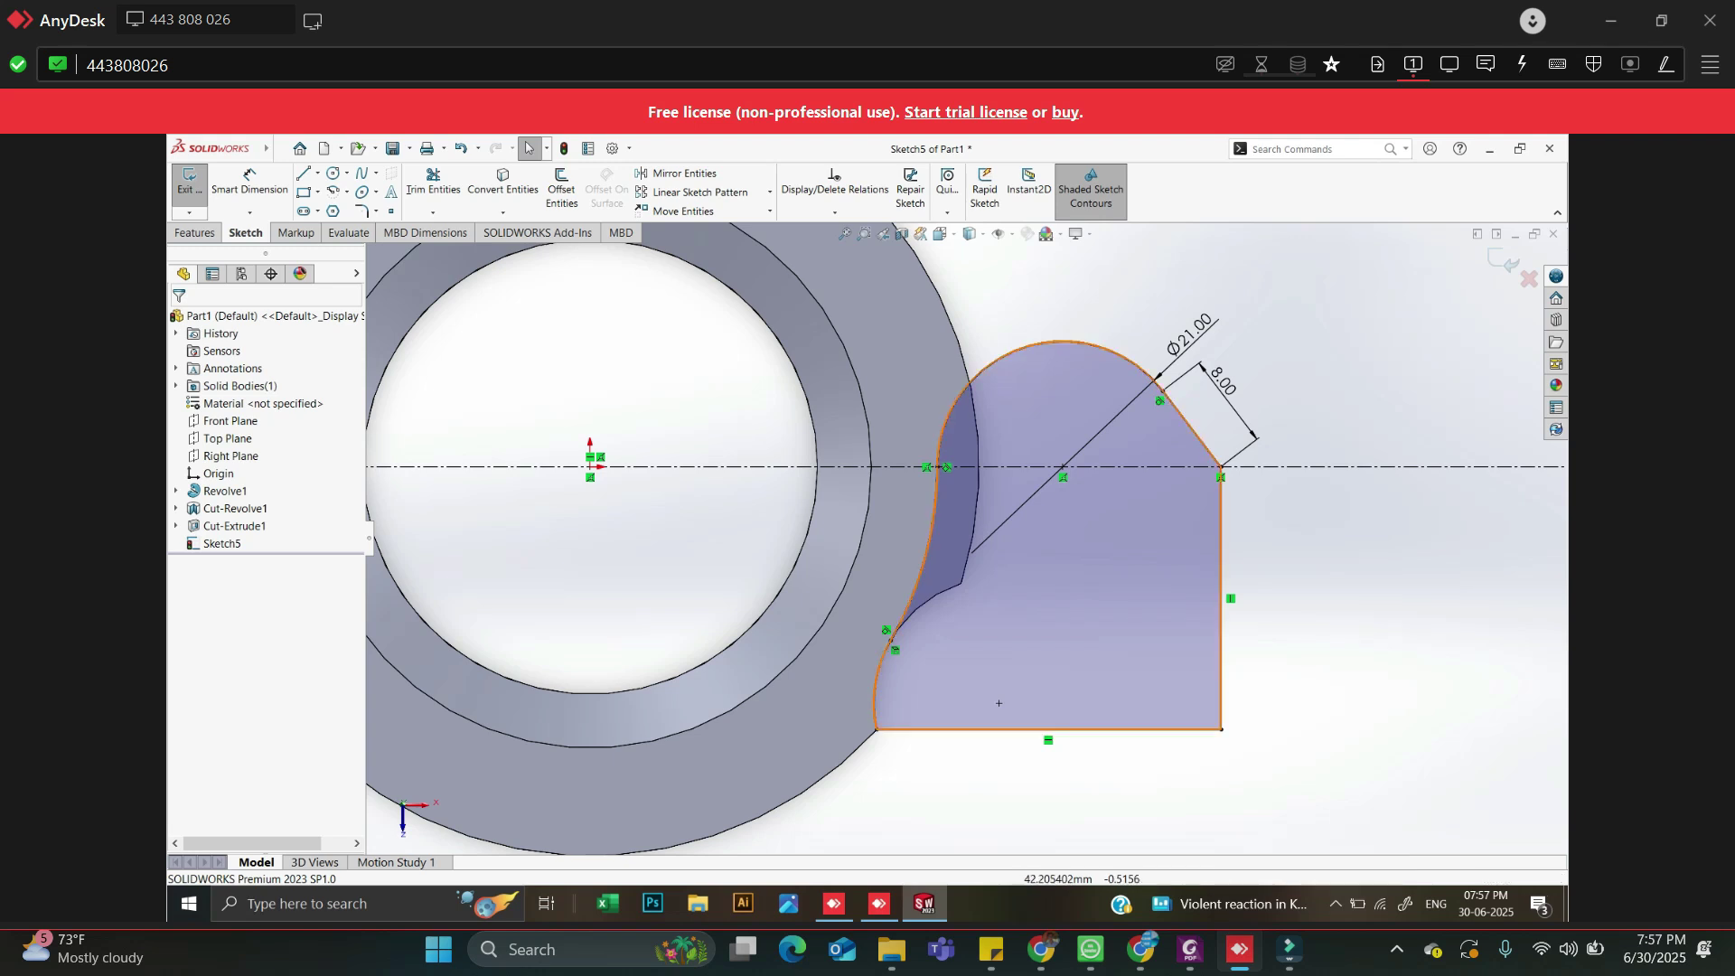
{"action": "left_click", "coordinate": [1063, 342]}
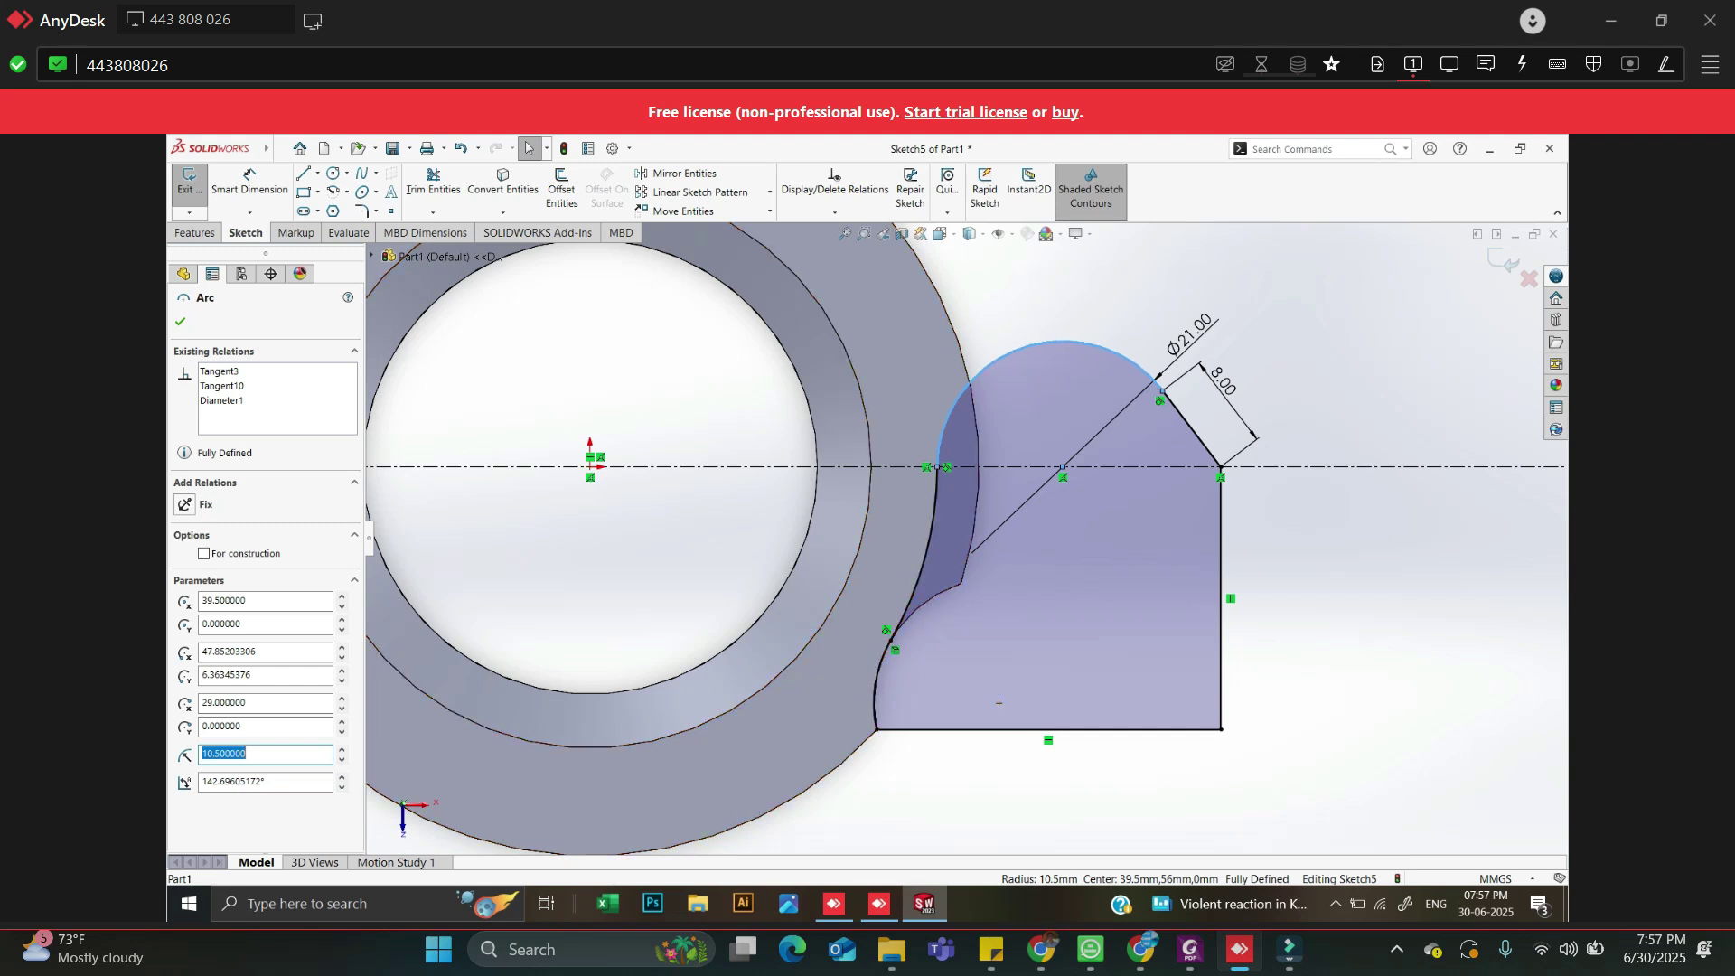
Exit the sketch and cut the notch profile into the flange with a Blind extruded cut 11 mm deep
{"action": "middle_click_drag", "start_coordinate": [998, 704], "coordinate": [973, 675]}
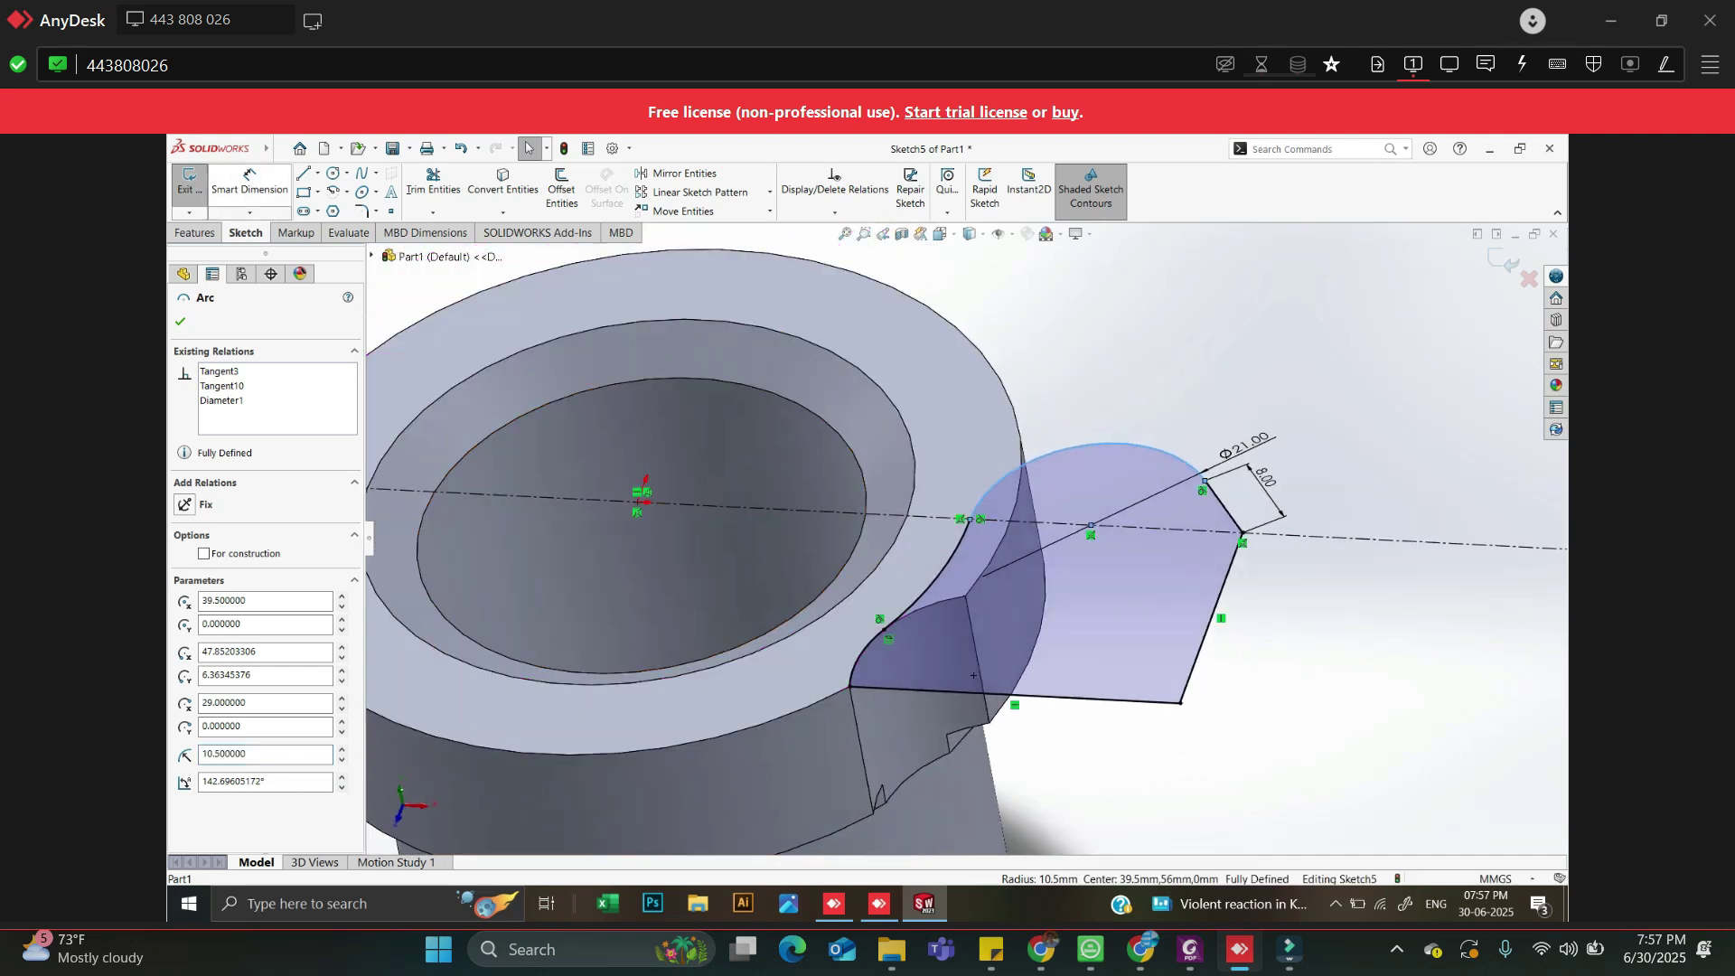
{"action": "key", "text": "Escape"}
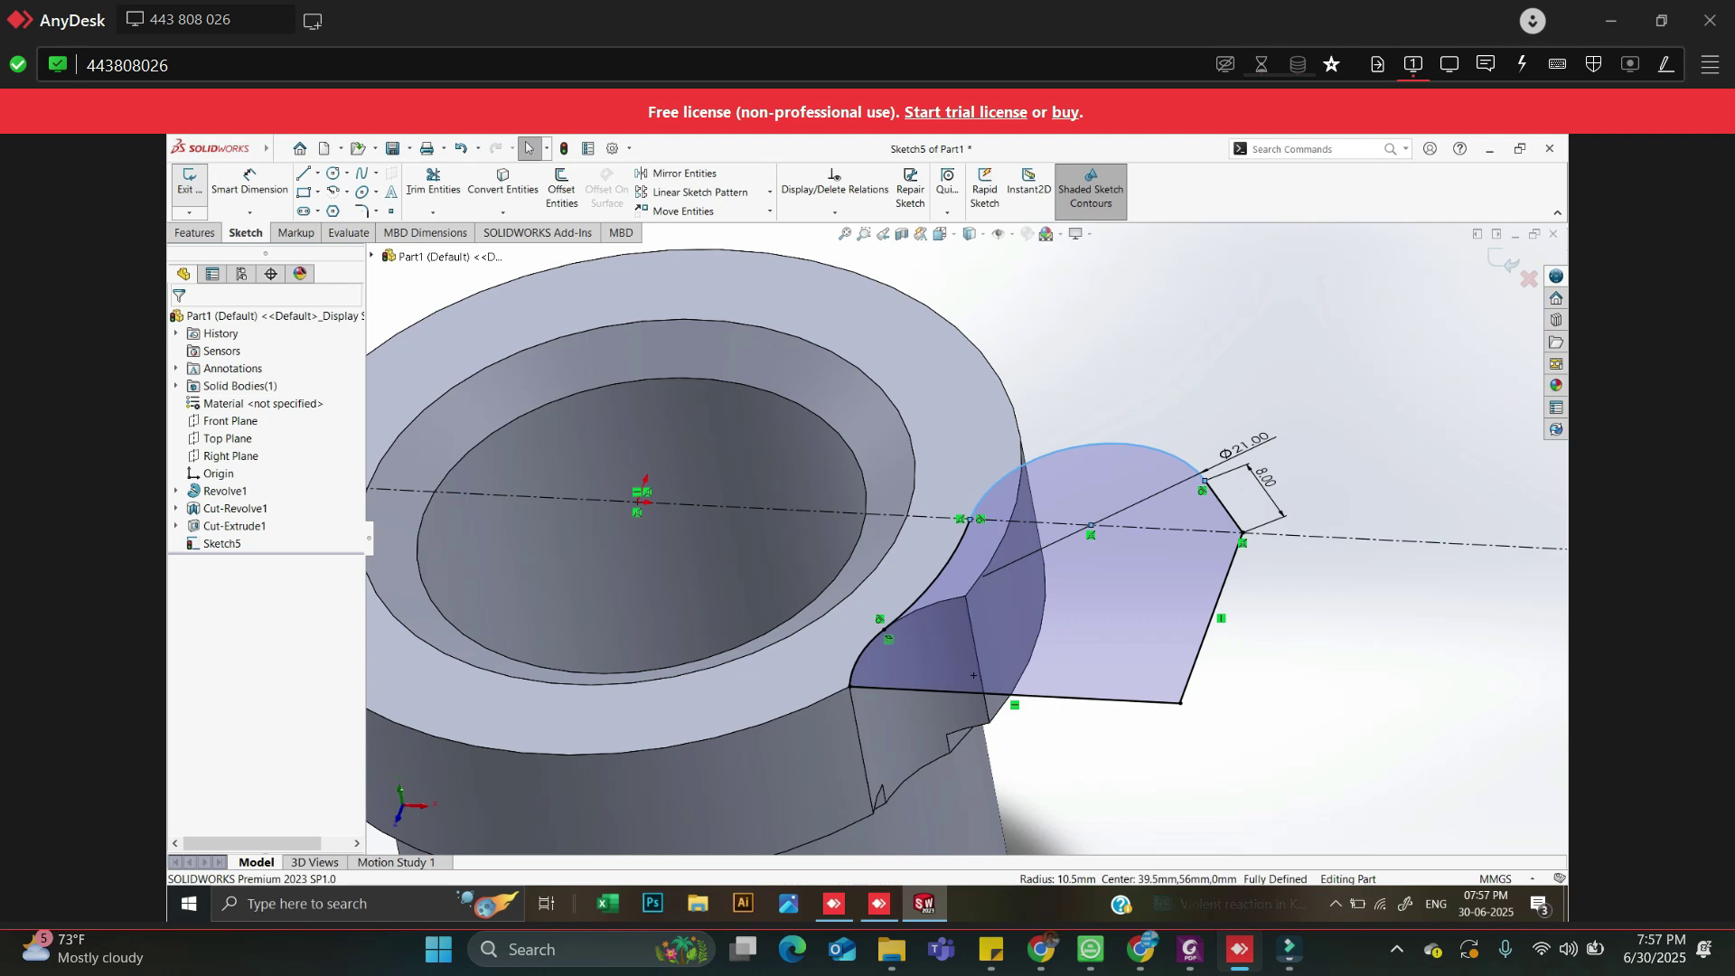
{"action": "left_click", "coordinate": [190, 183]}
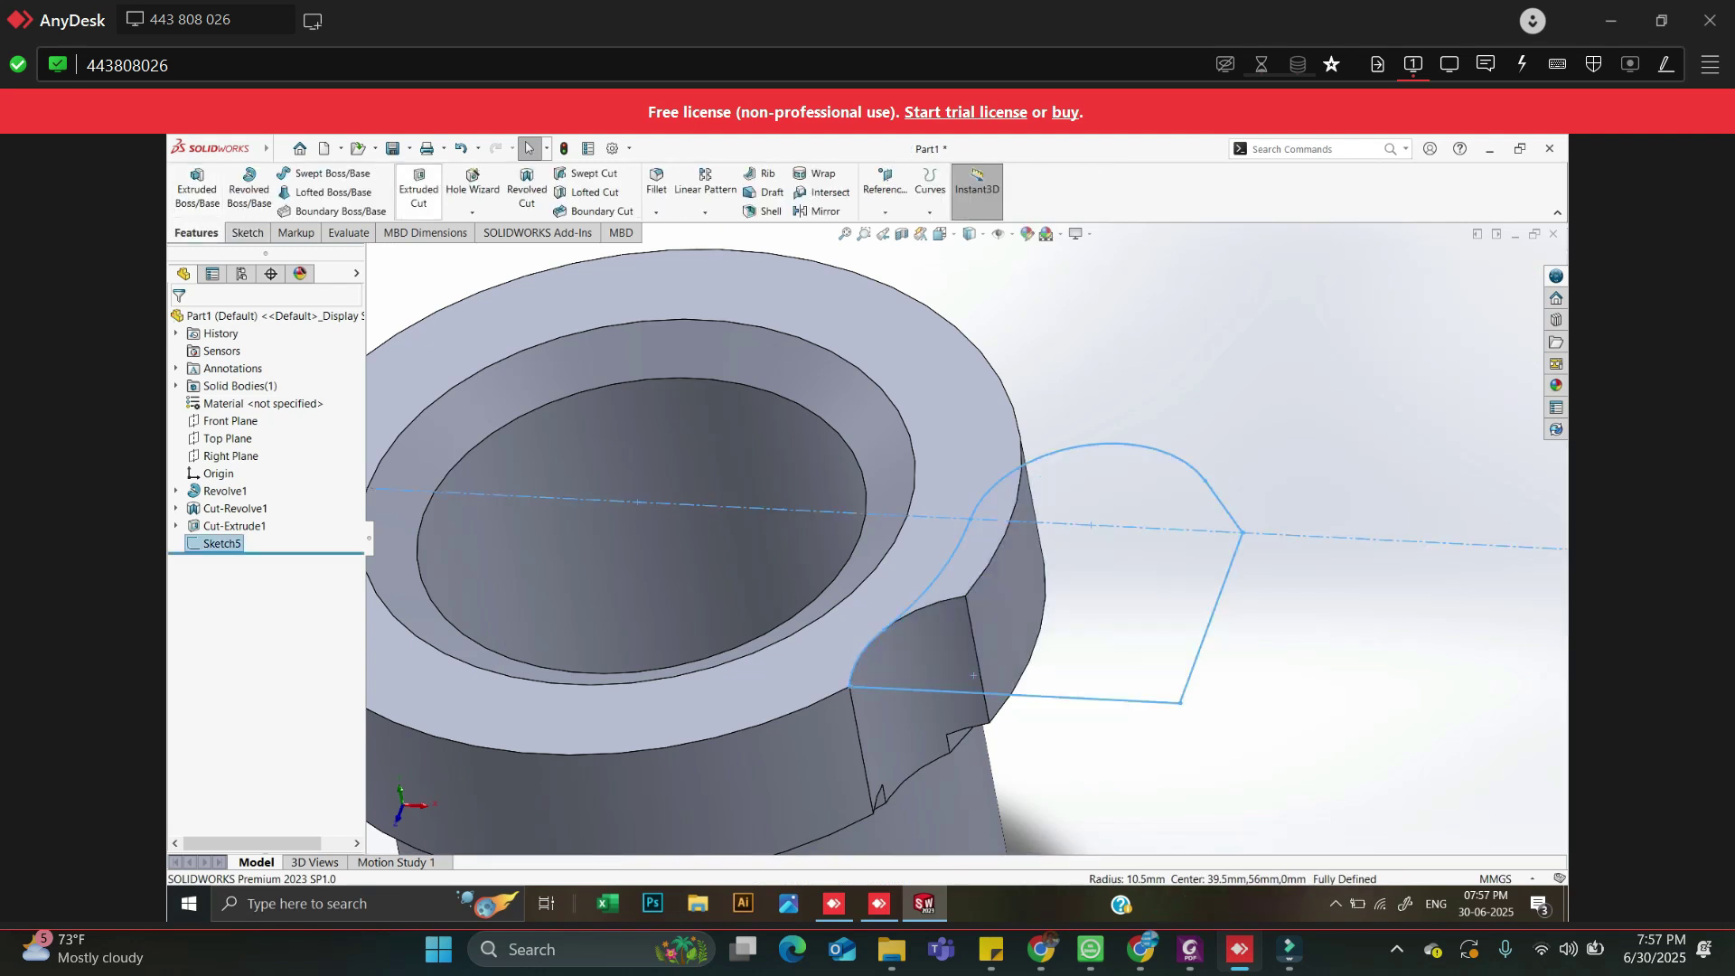
{"action": "left_click", "coordinate": [418, 192]}
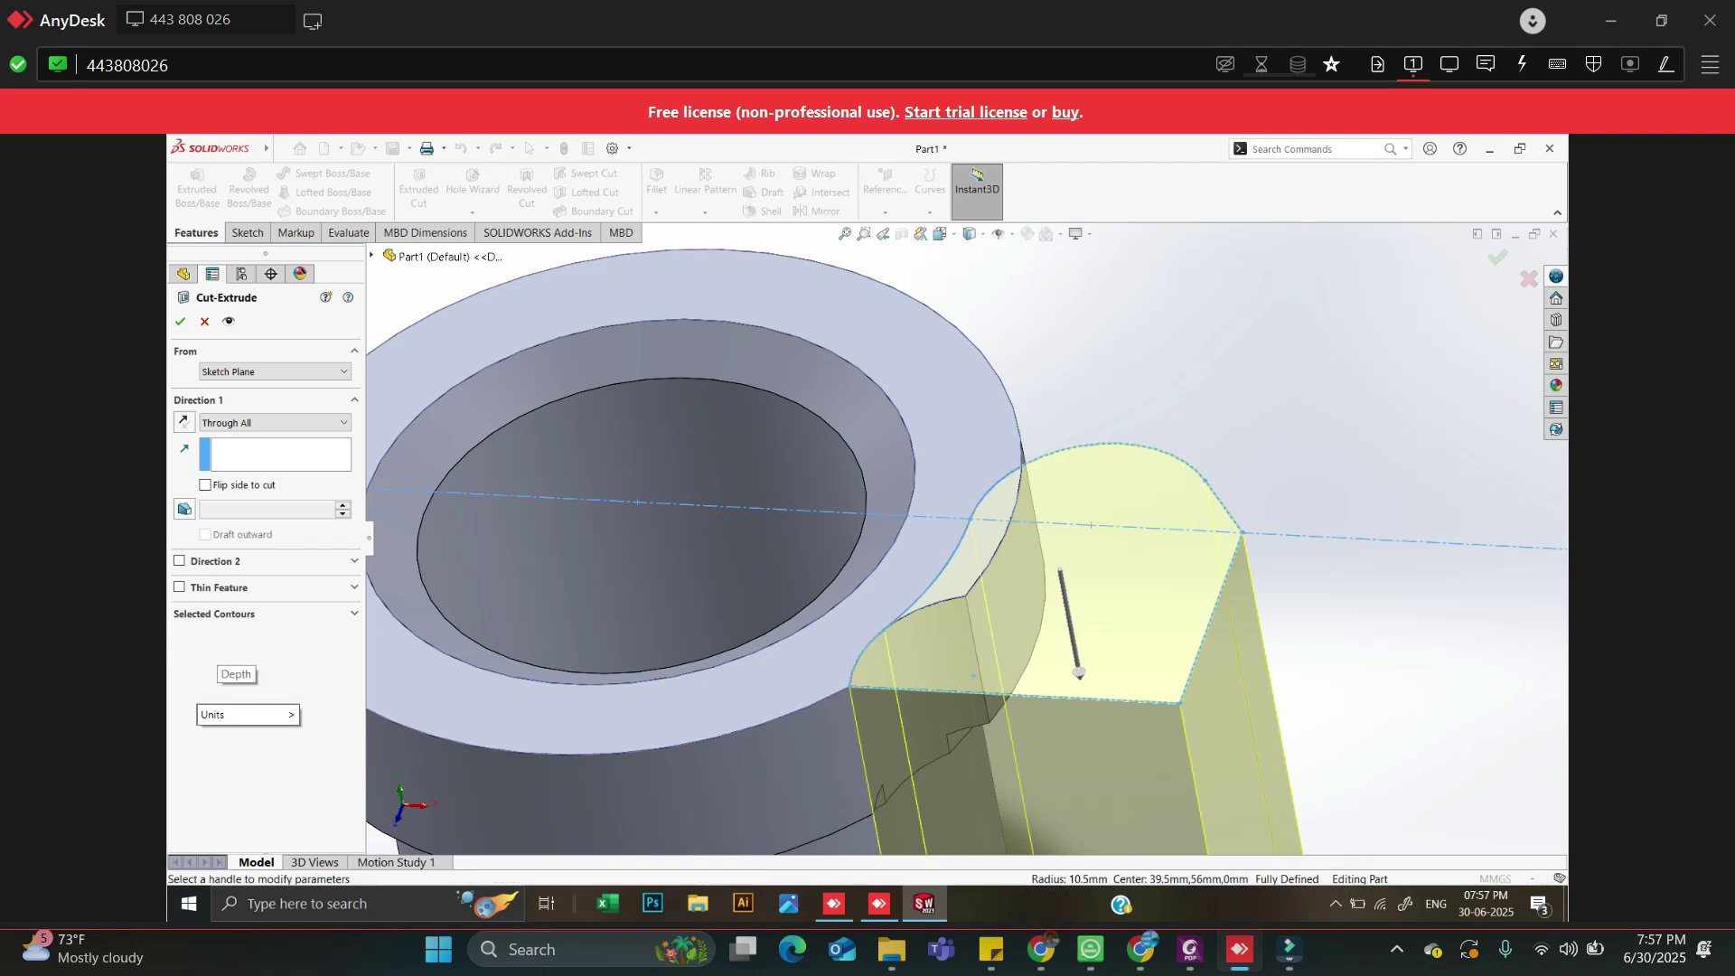
{"action": "left_click", "coordinate": [275, 422]}
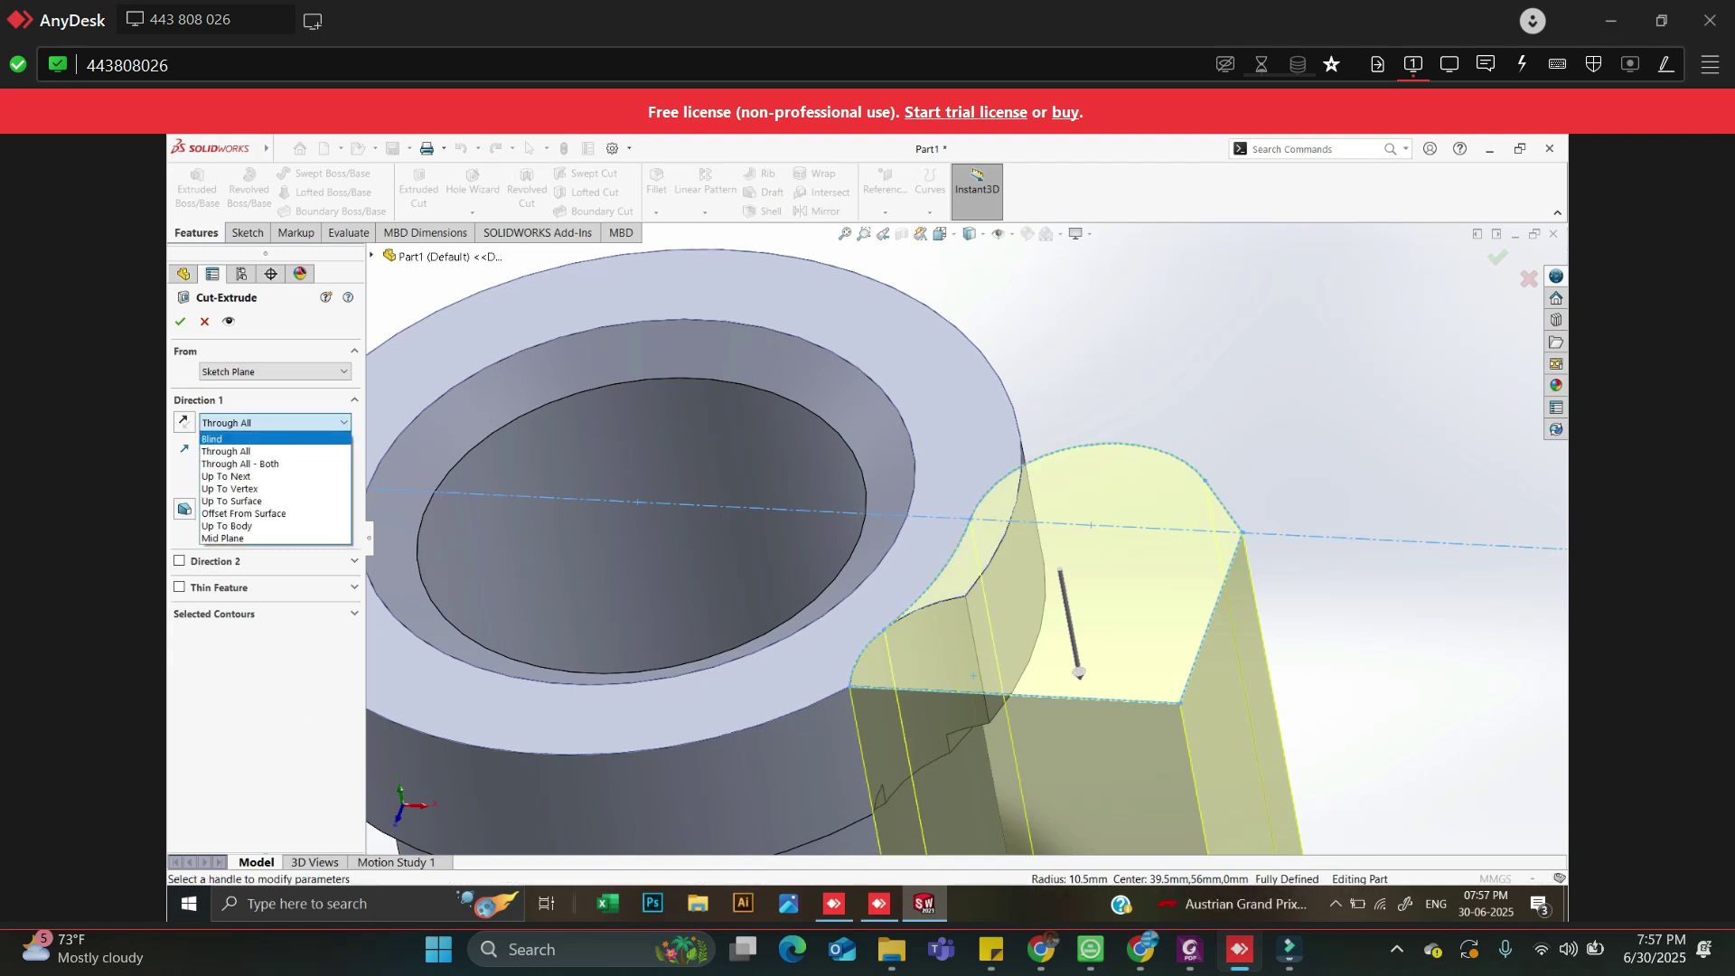
{"action": "left_click", "coordinate": [217, 438]}
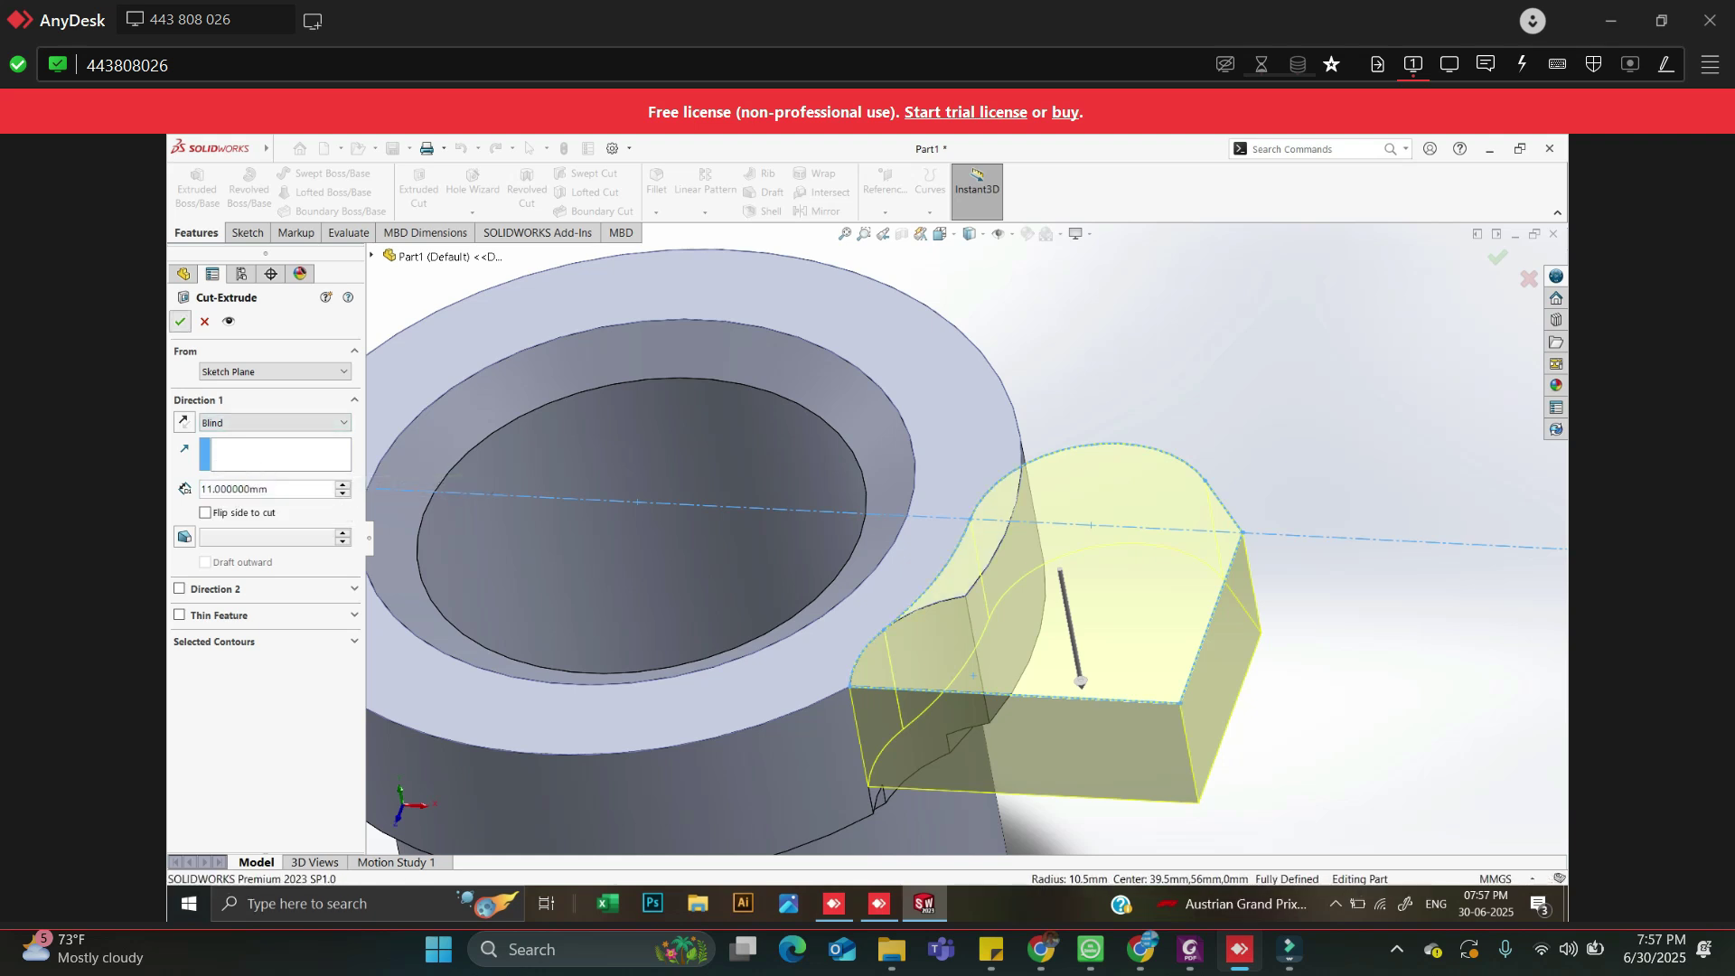
{"action": "key", "text": "Return"}
{"action": "key", "text": "Escape"}
{"action": "scroll", "coordinate": [967, 543], "scroll_direction": "up", "scroll_amount": 2}
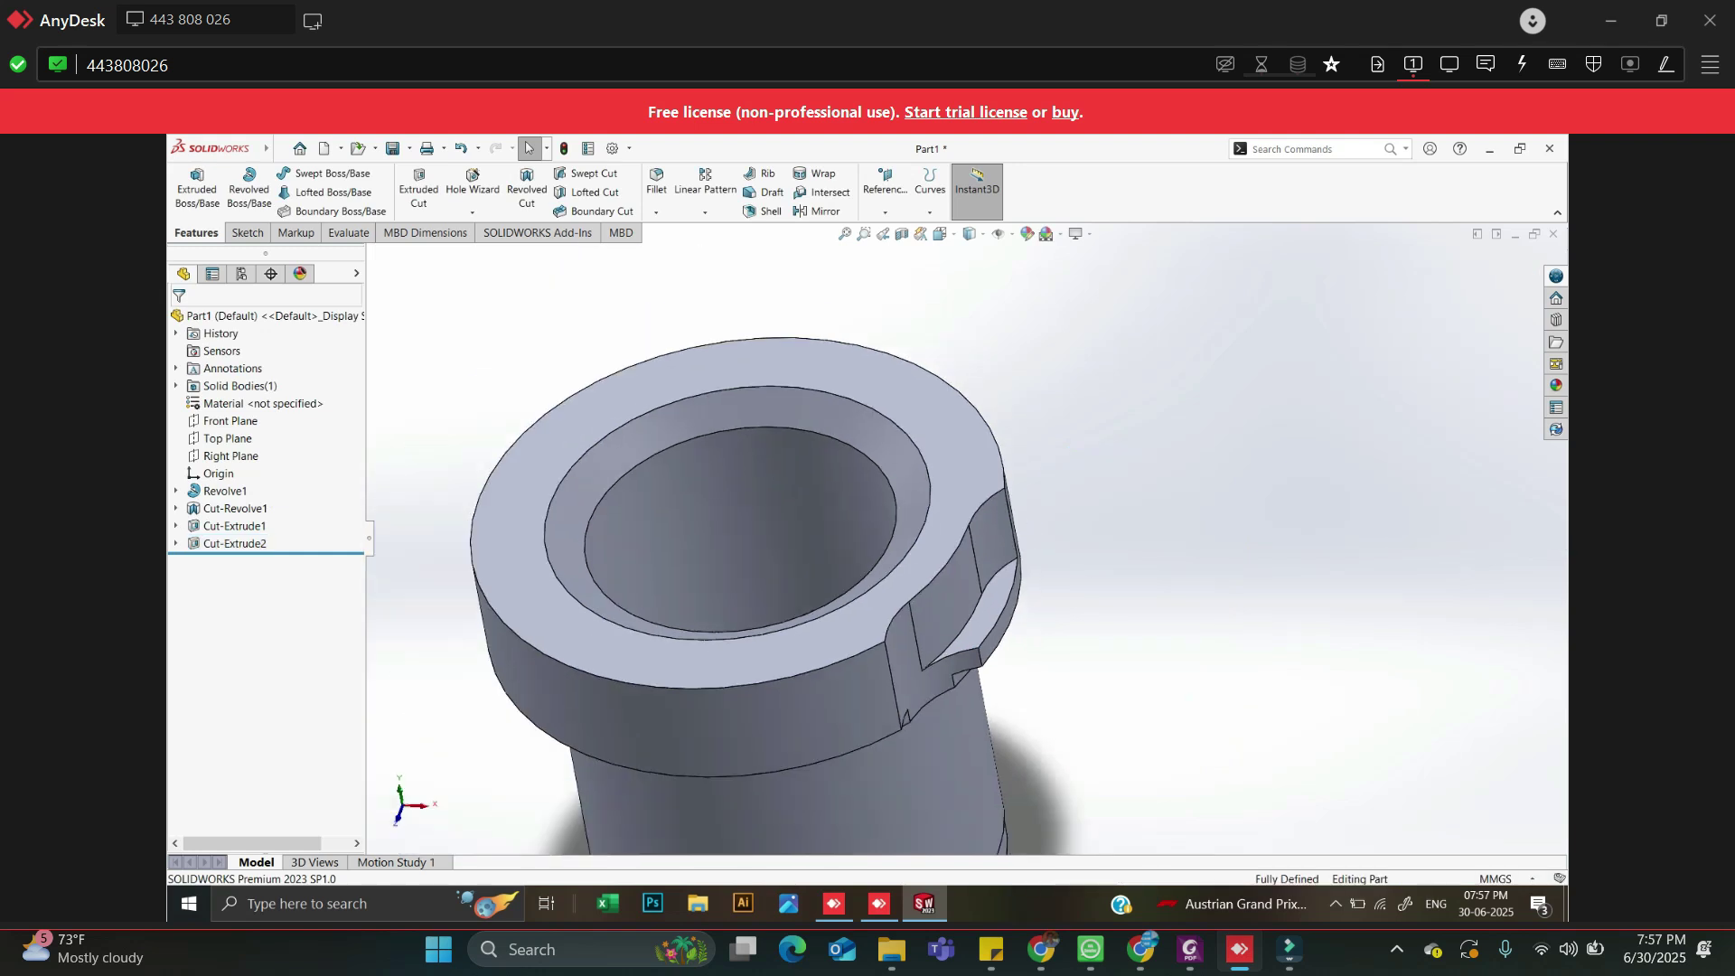
{"action": "middle_click_drag", "start_coordinate": [967, 507], "coordinate": [955, 538]}
{"action": "scroll", "coordinate": [954, 533], "scroll_direction": "up", "scroll_amount": 2}
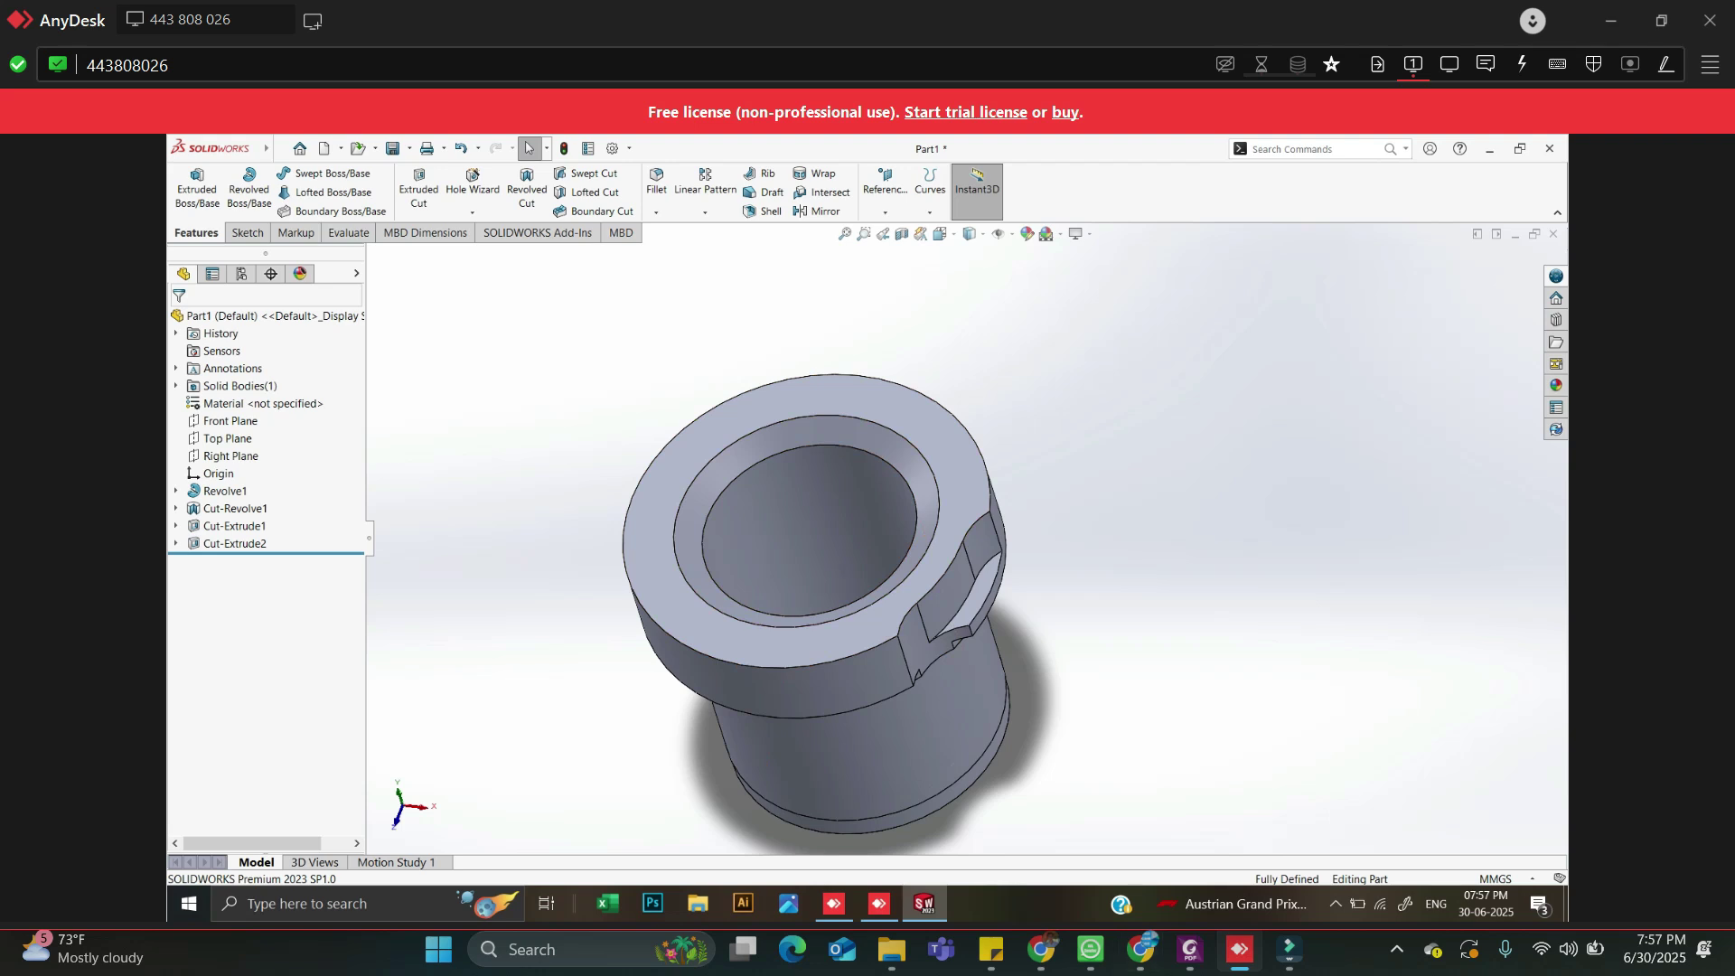
Check the flange rounding in the Foxit PDF drawing and fillet the flange's top outer edge with a 3 mm radius
{"action": "left_click", "coordinate": [1190, 949]}
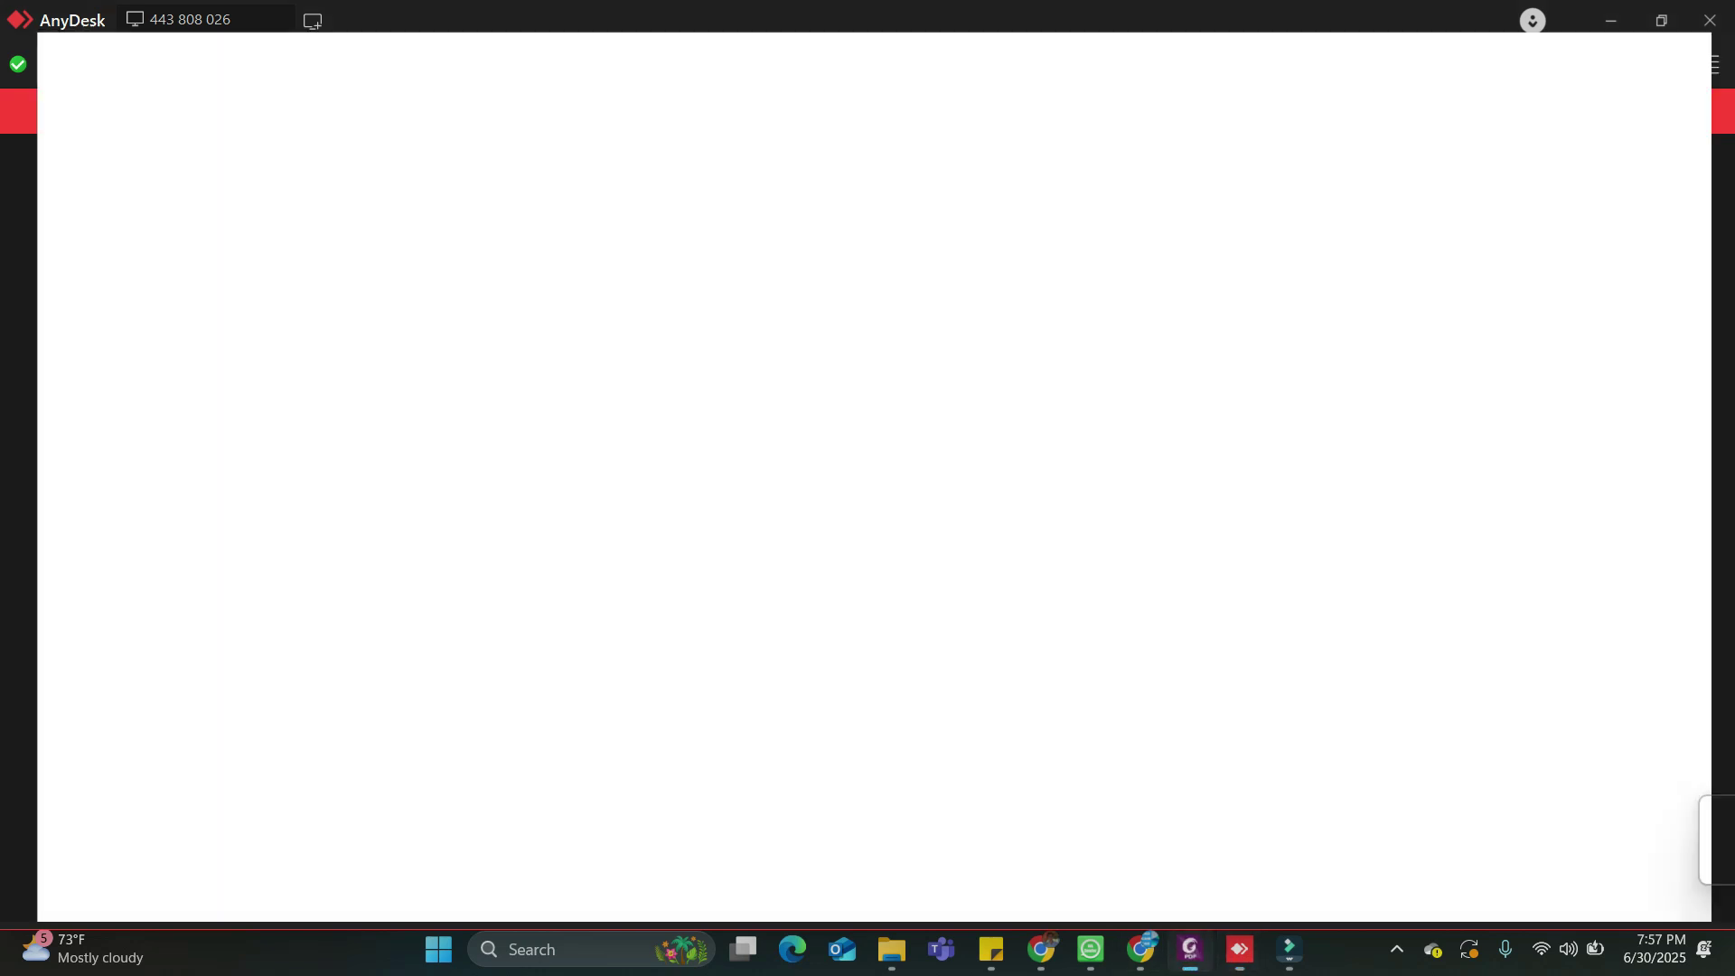
{"action": "scroll", "coordinate": [1108, 626], "scroll_direction": "down", "scroll_amount": 5, "text": "ctrl"}
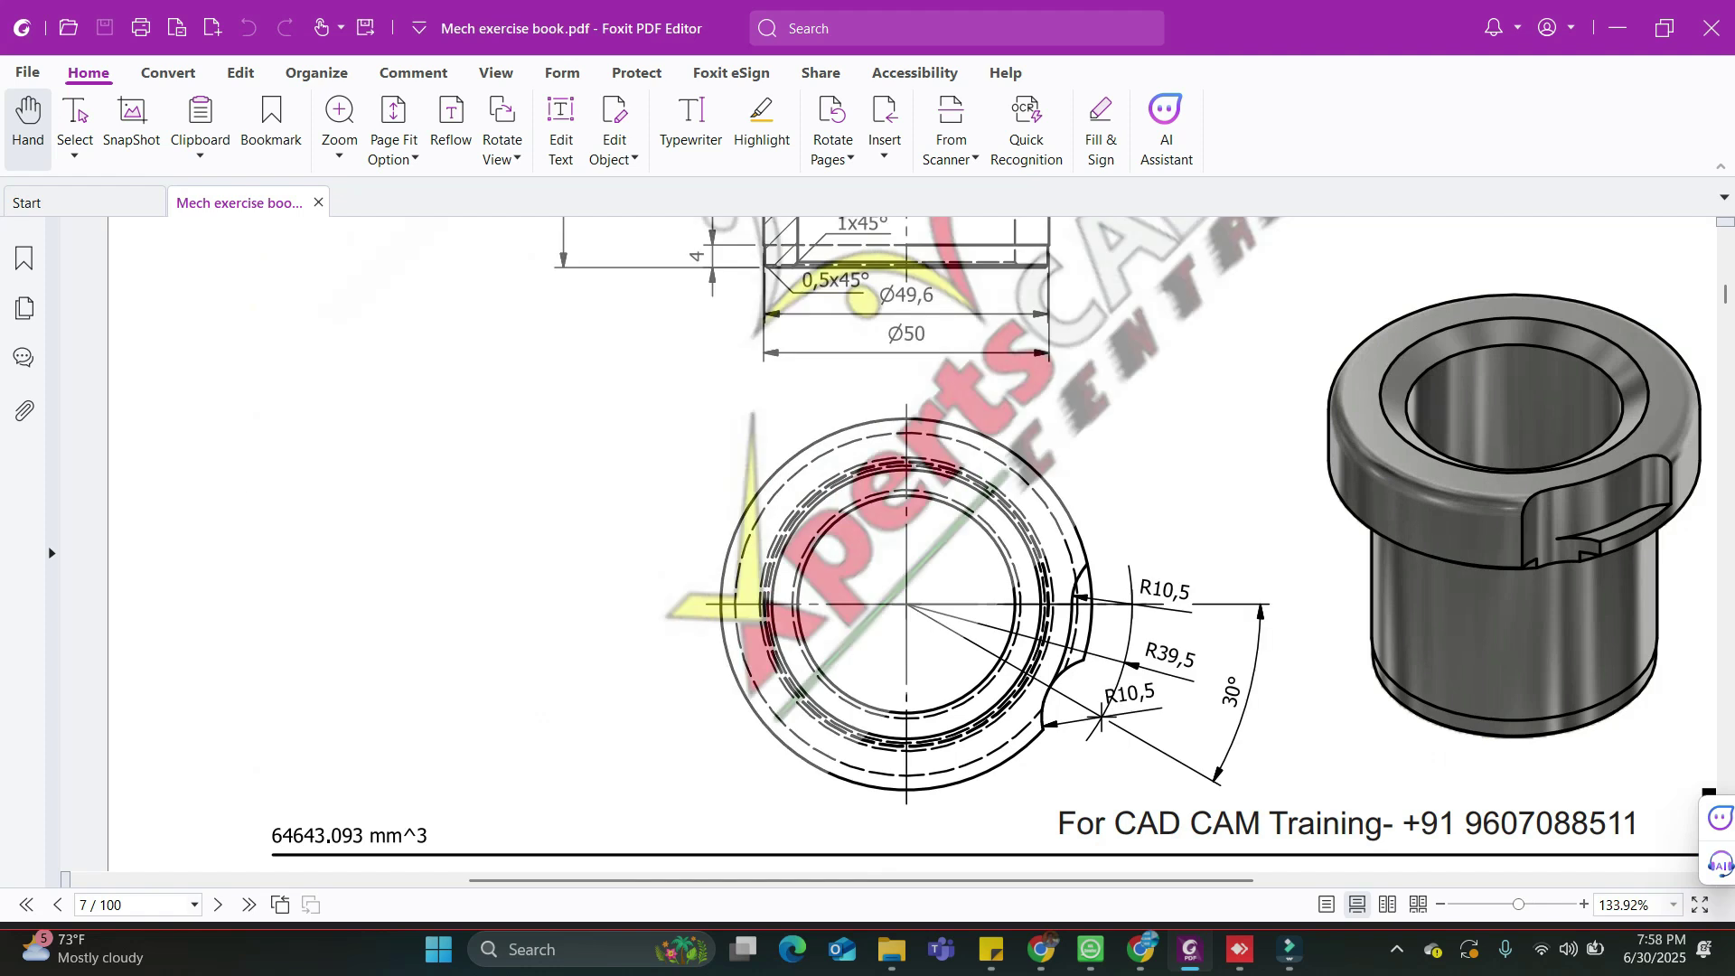
{"action": "scroll", "coordinate": [904, 542], "scroll_direction": "up", "scroll_amount": 3}
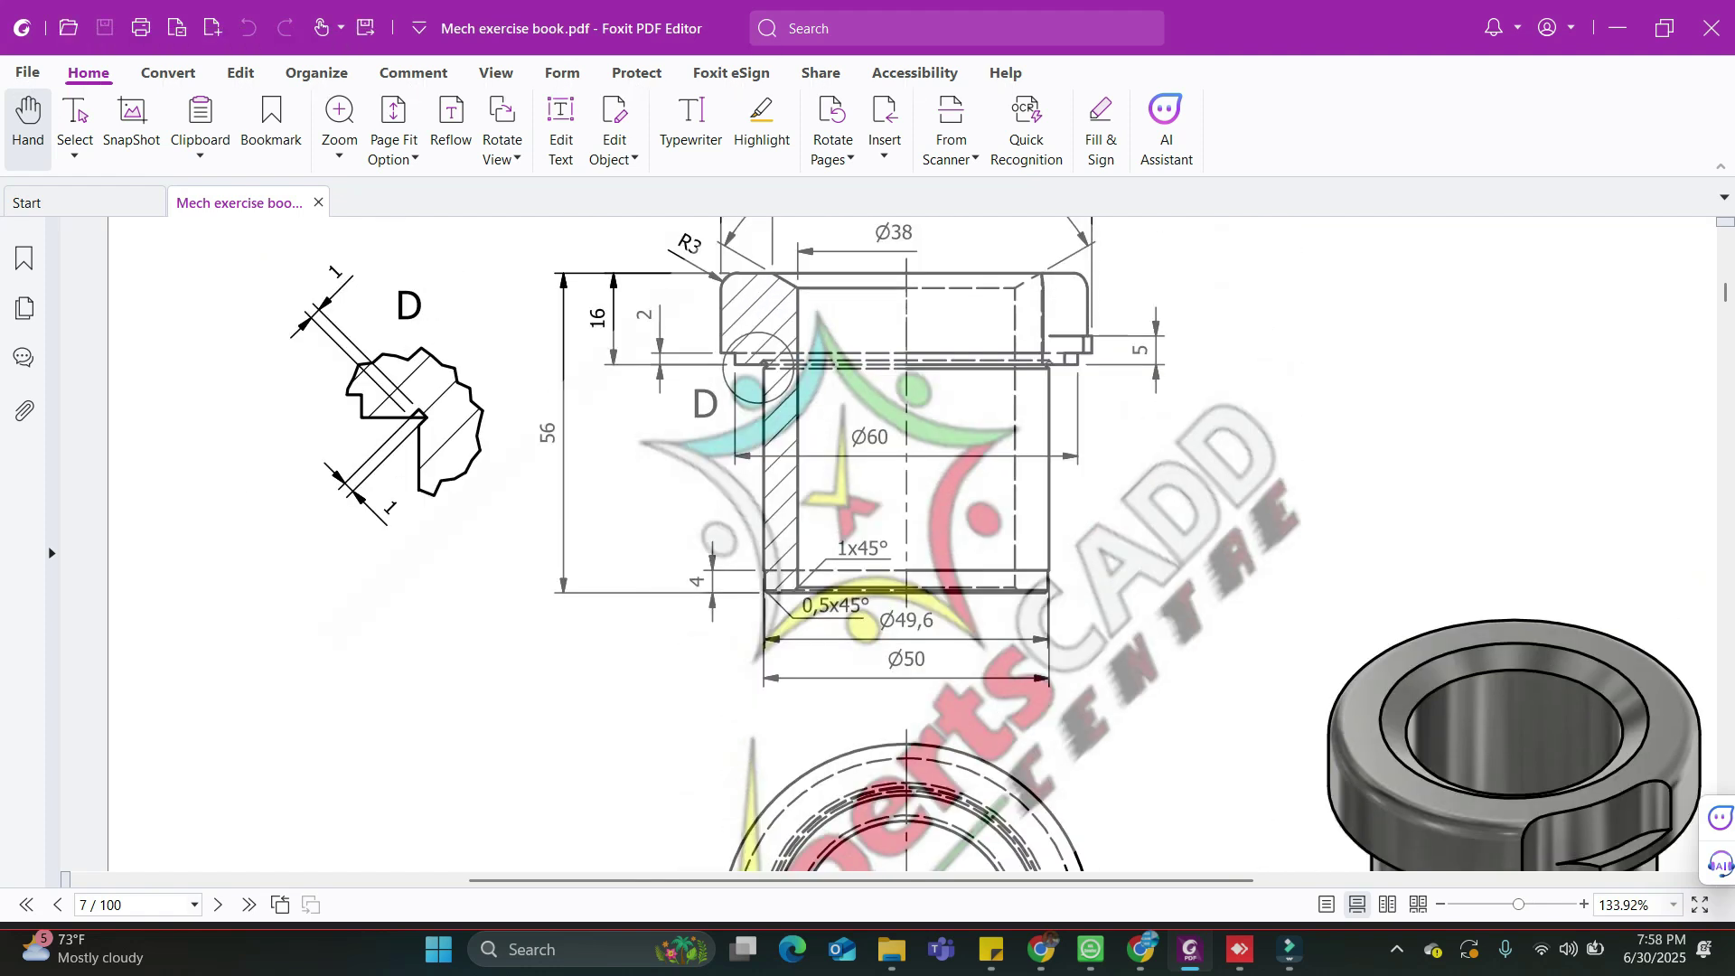
{"action": "key", "text": "alt+Tab"}
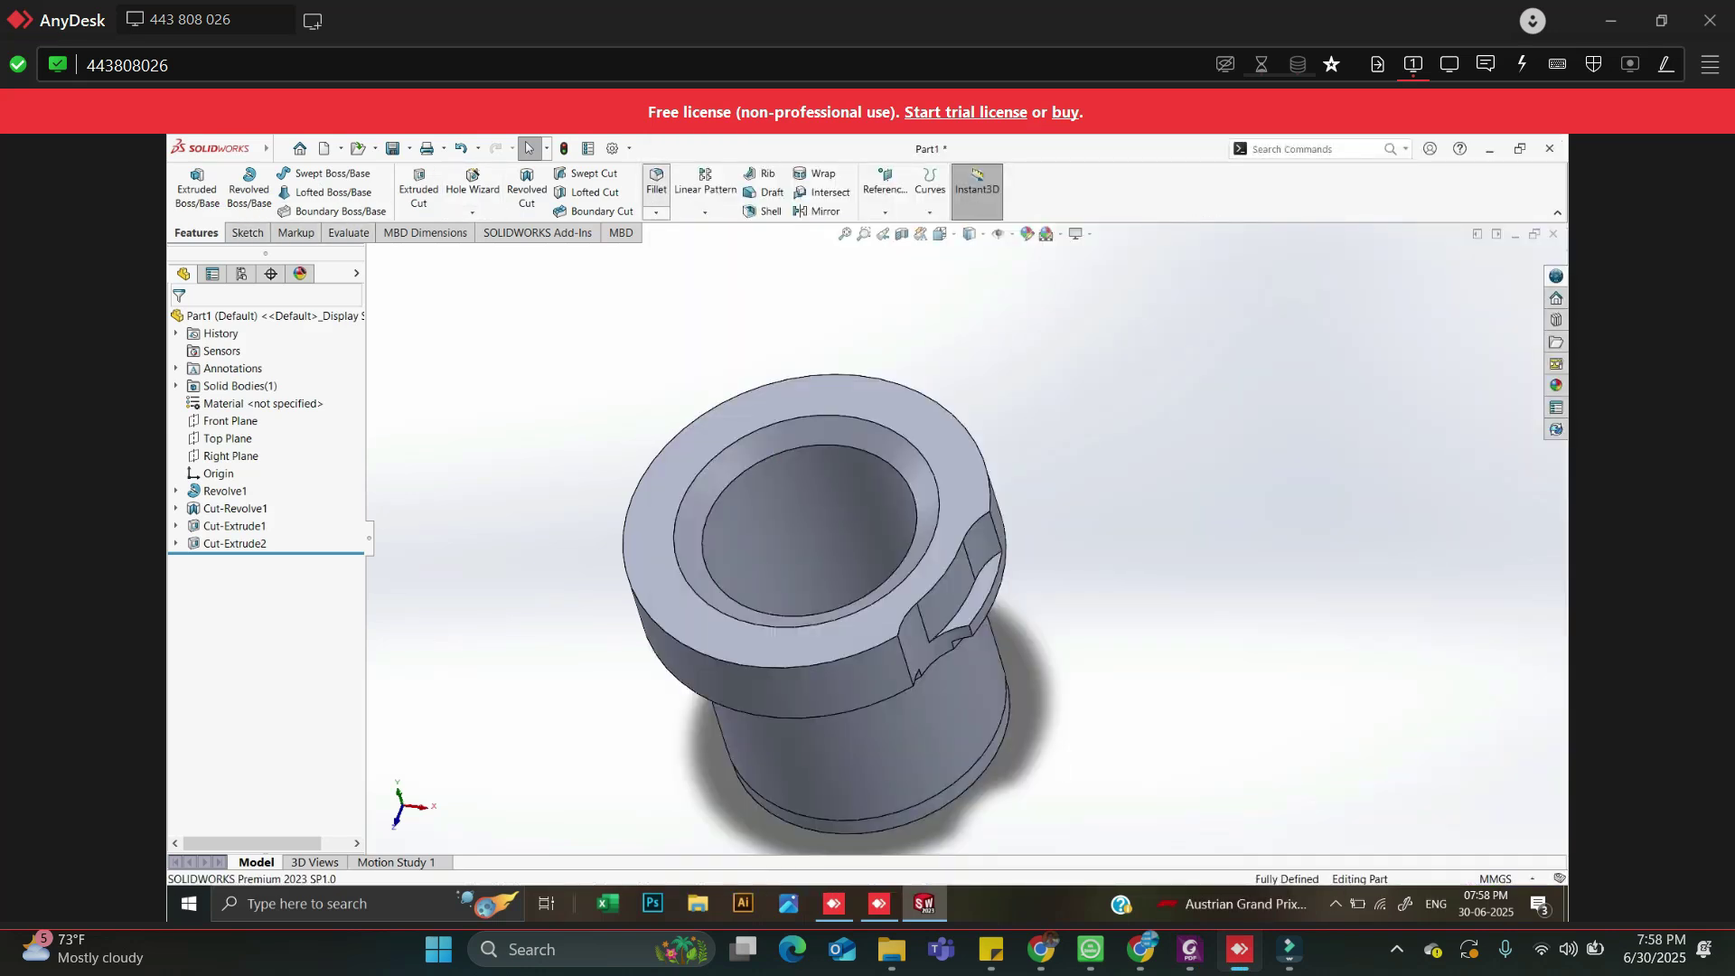
{"action": "left_click", "coordinate": [656, 188]}
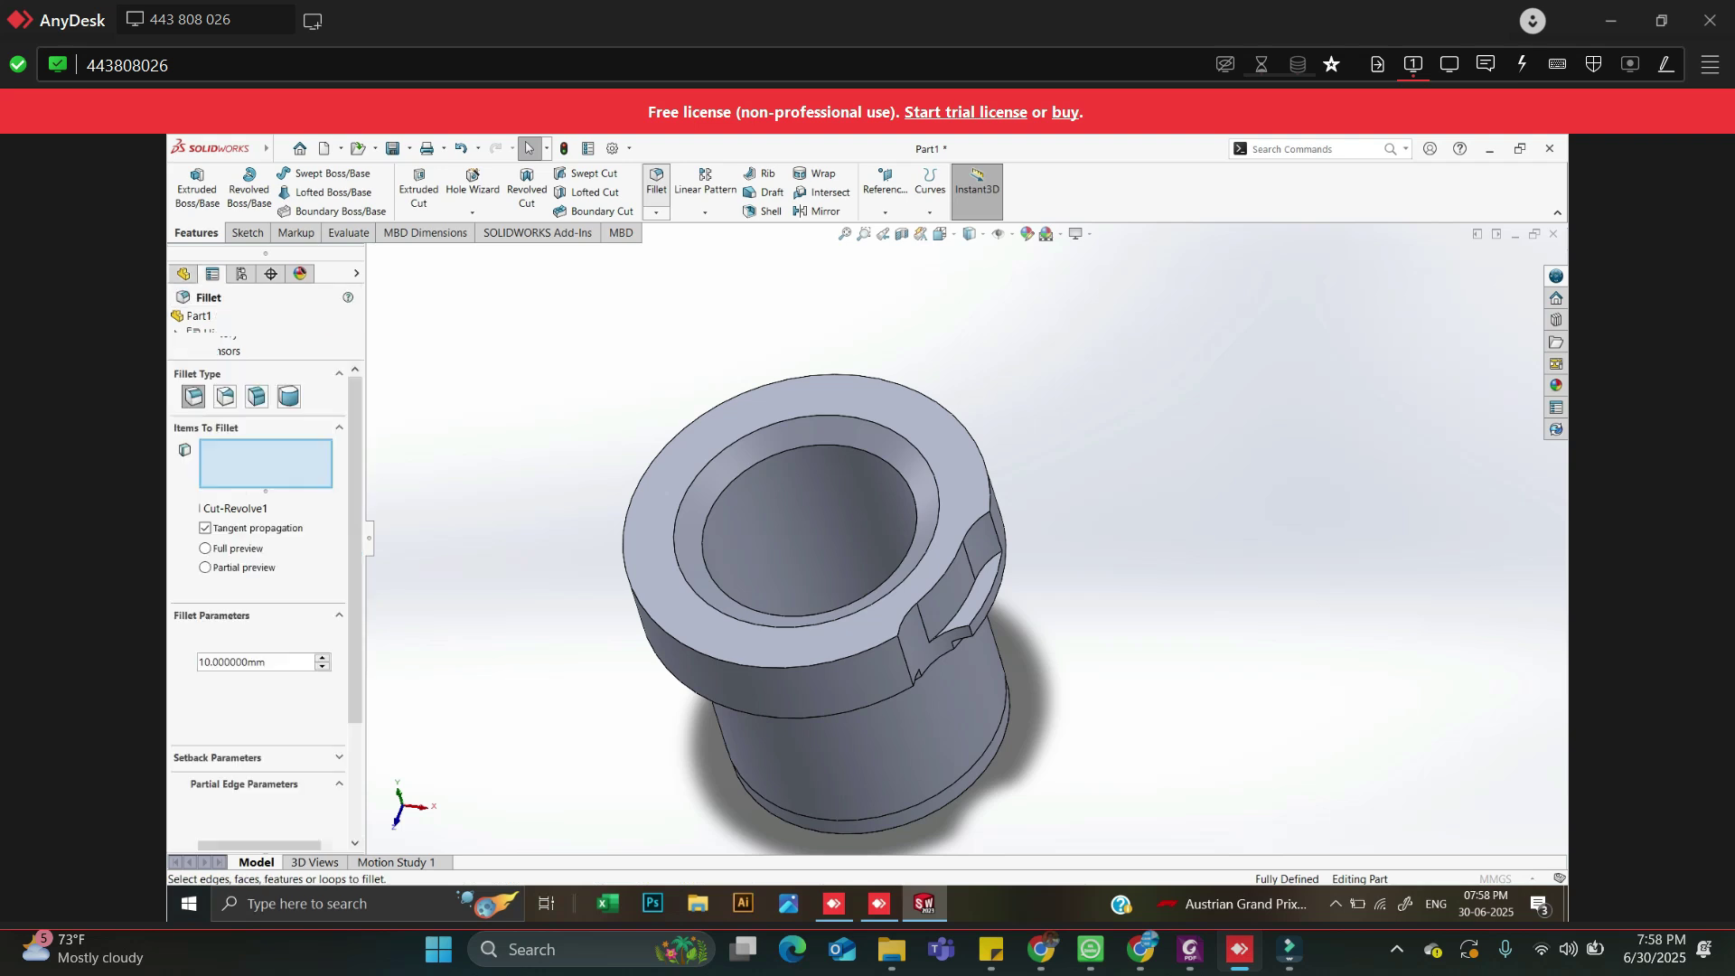
{"action": "left_click", "coordinate": [975, 439]}
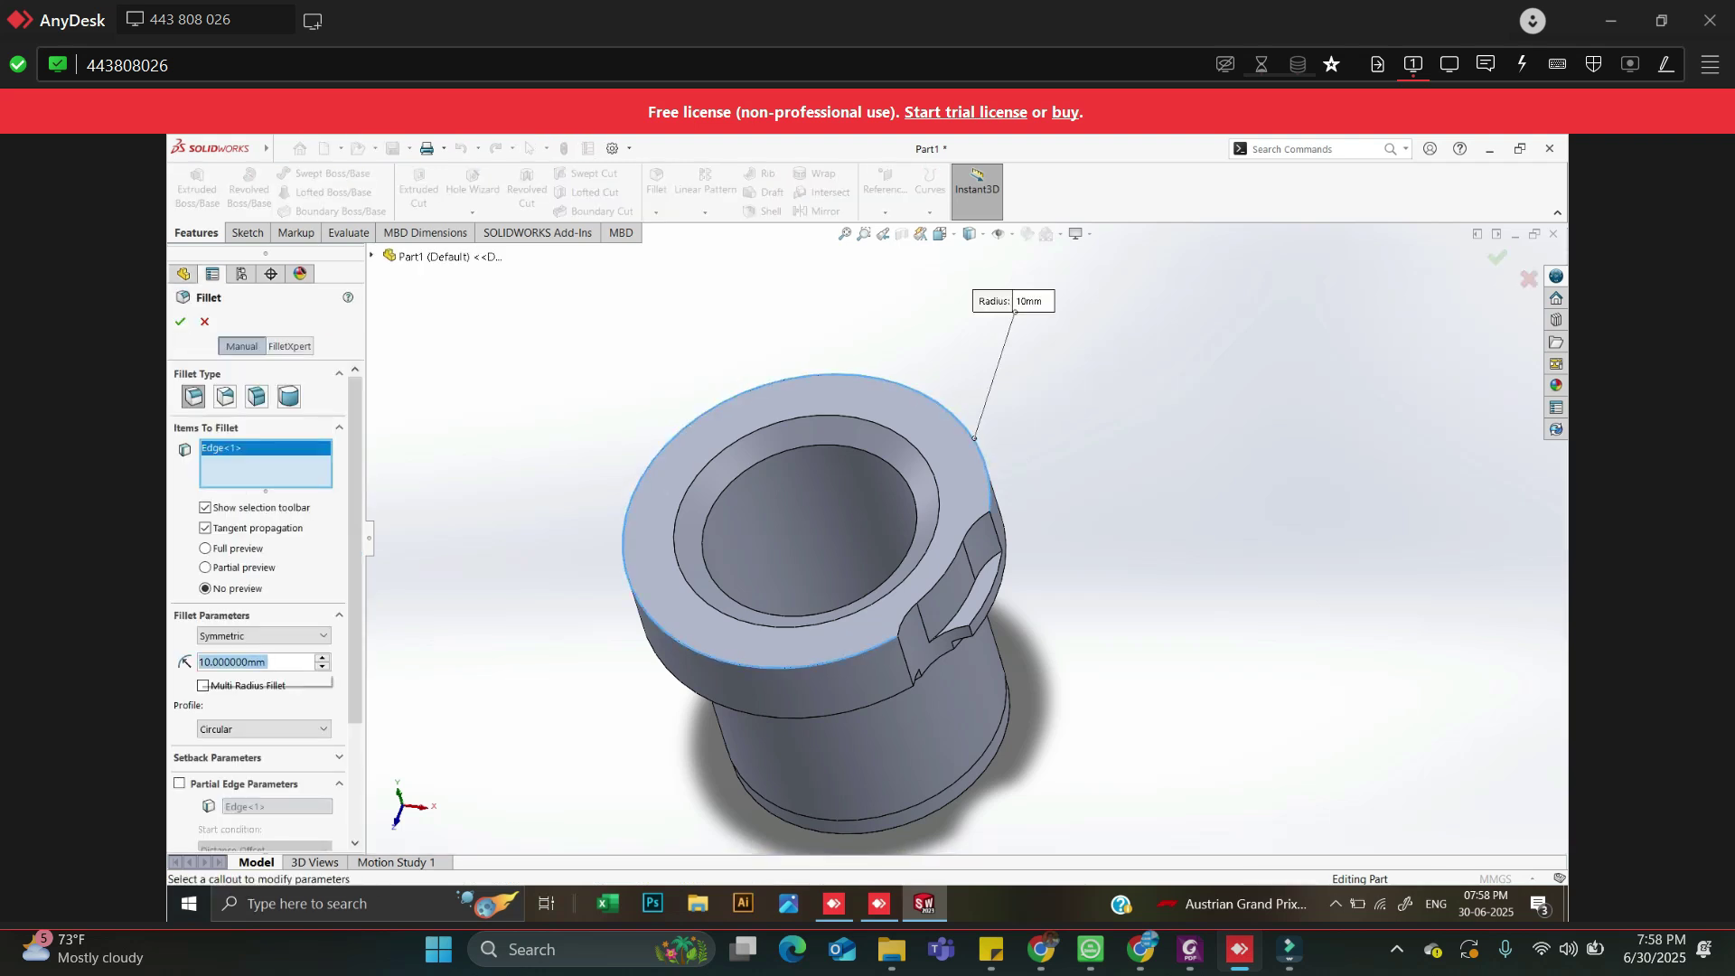
{"action": "type", "text": "3"}
{"action": "key", "text": "Return"}
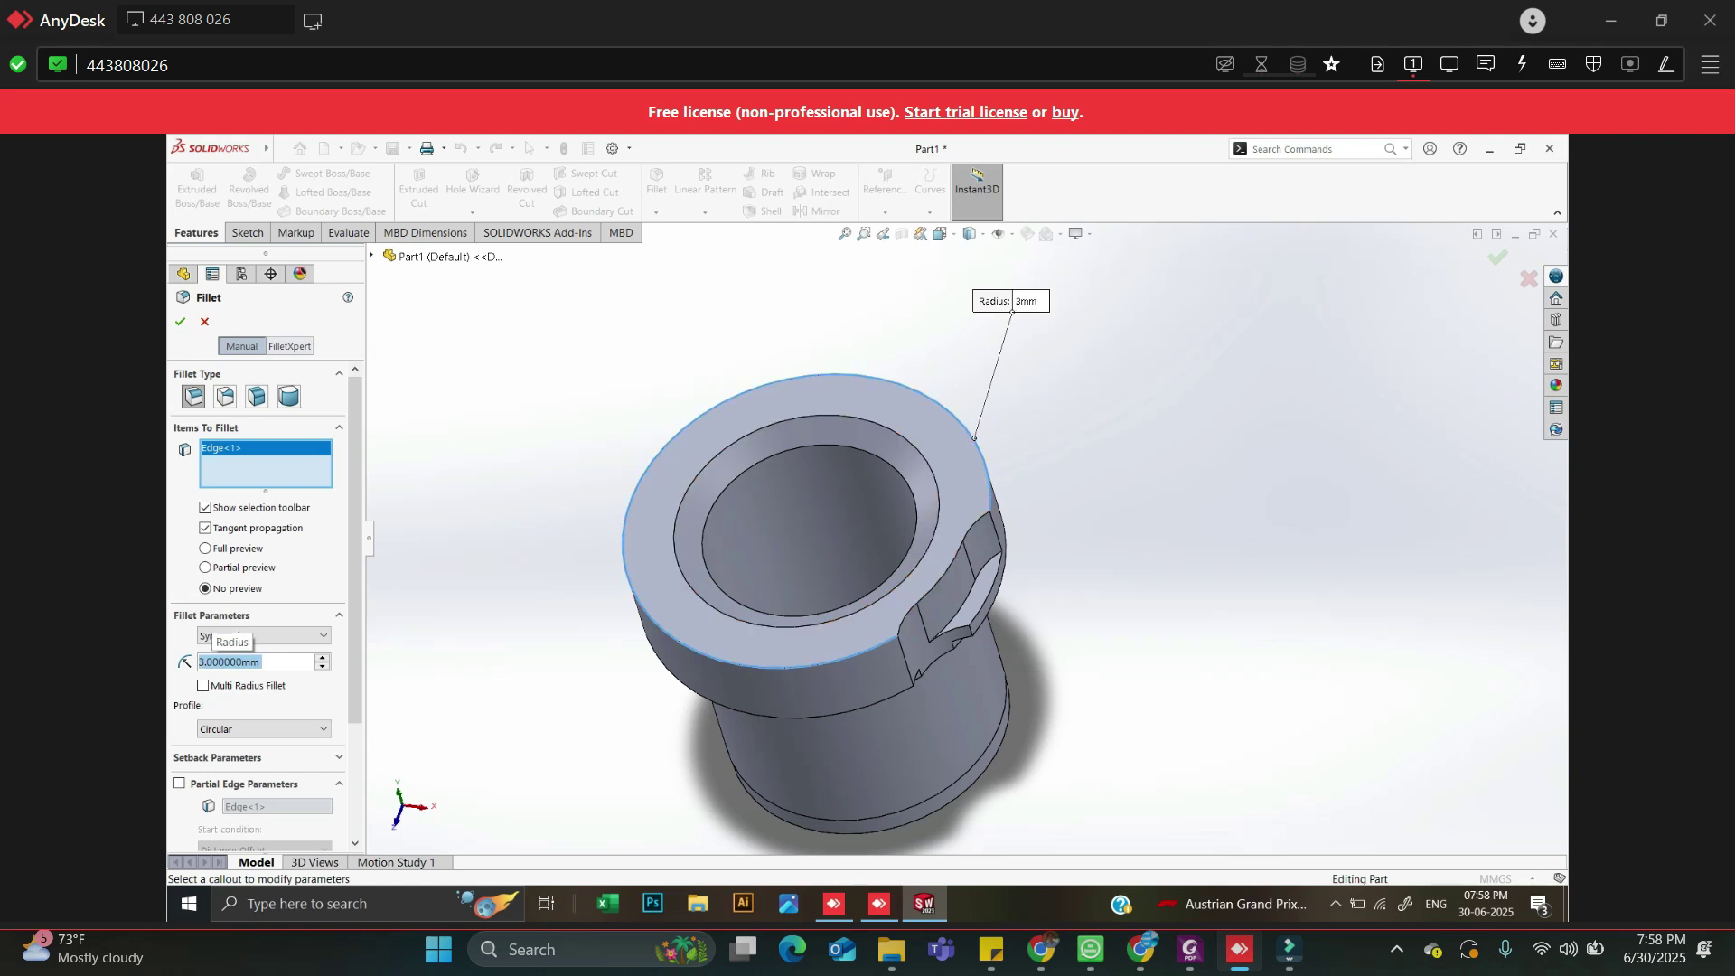
{"action": "left_click", "coordinate": [180, 321]}
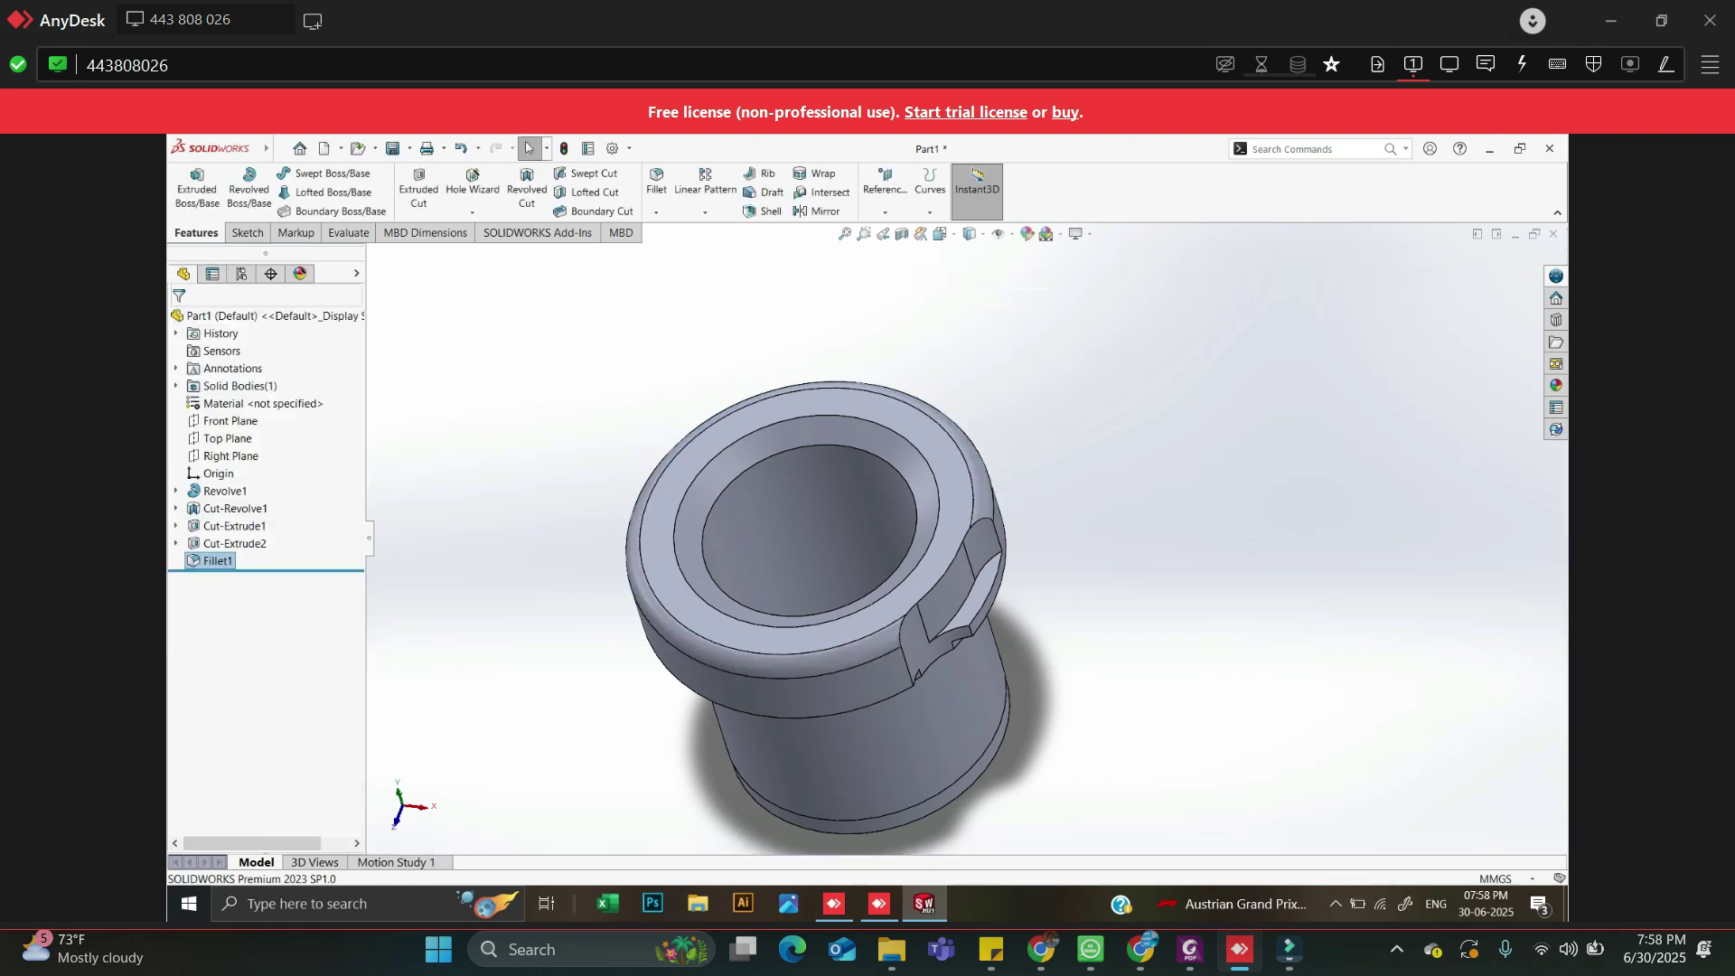
Switch to the Foxit PDF drawing and check the chamfer callouts at the sleeve's lower end
{"action": "middle_click_drag", "start_coordinate": [859, 597], "coordinate": [891, 542]}
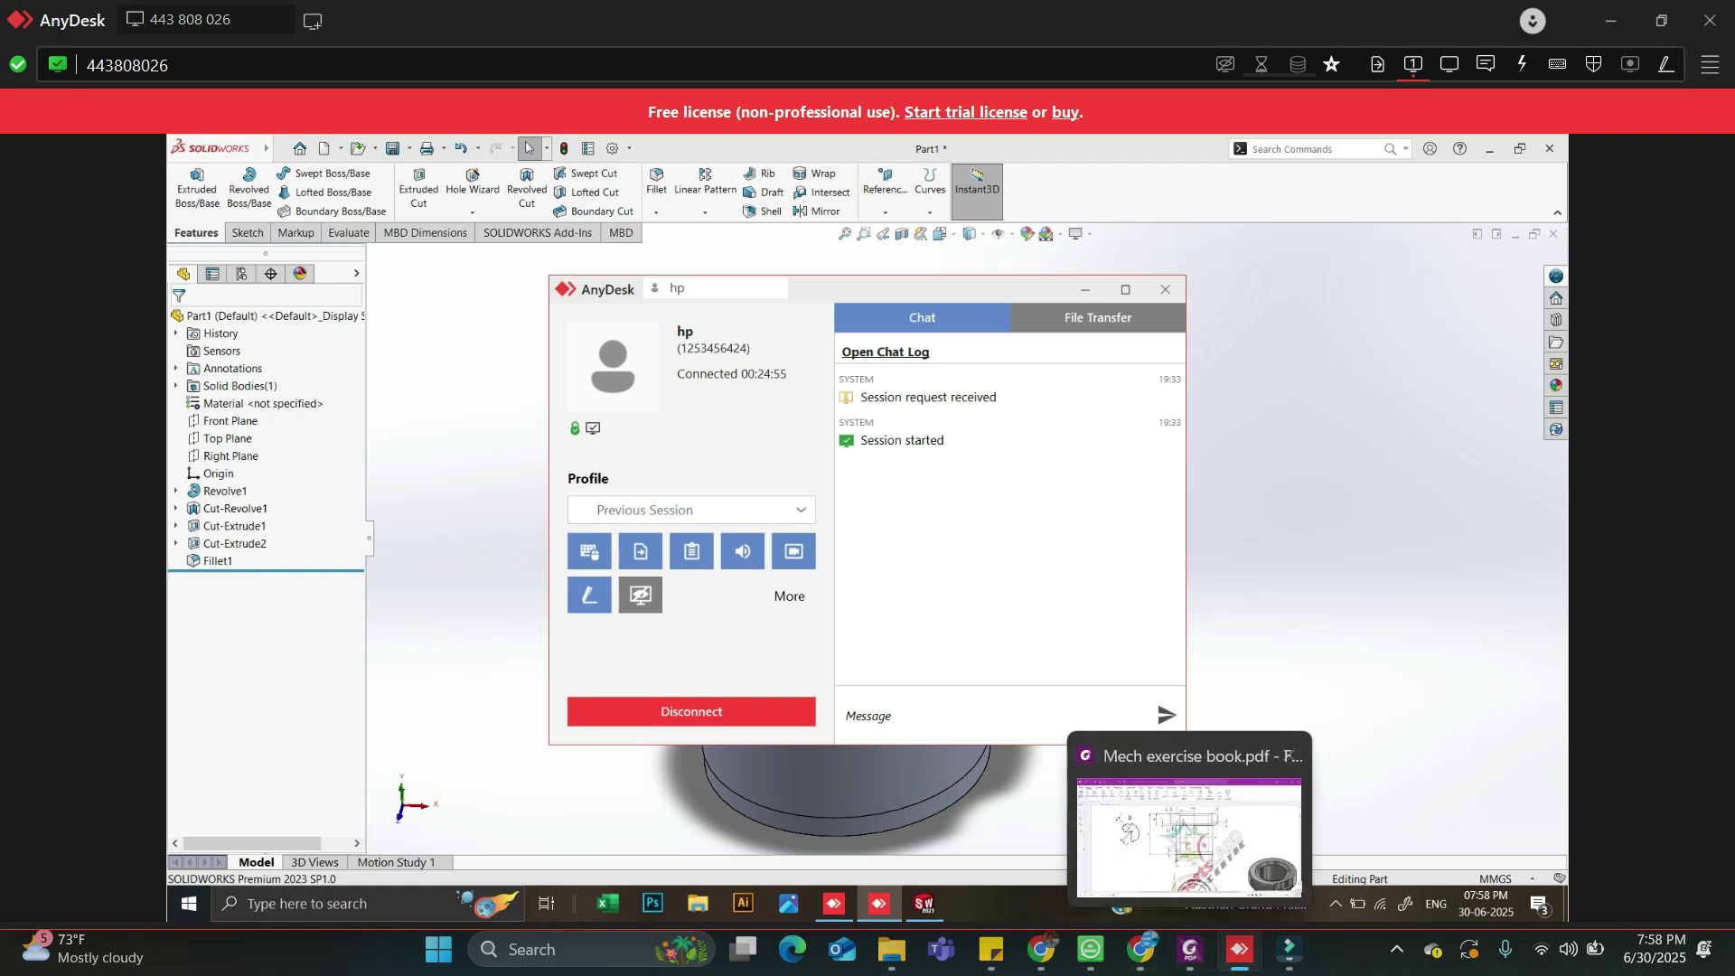
{"action": "left_click", "coordinate": [1085, 289]}
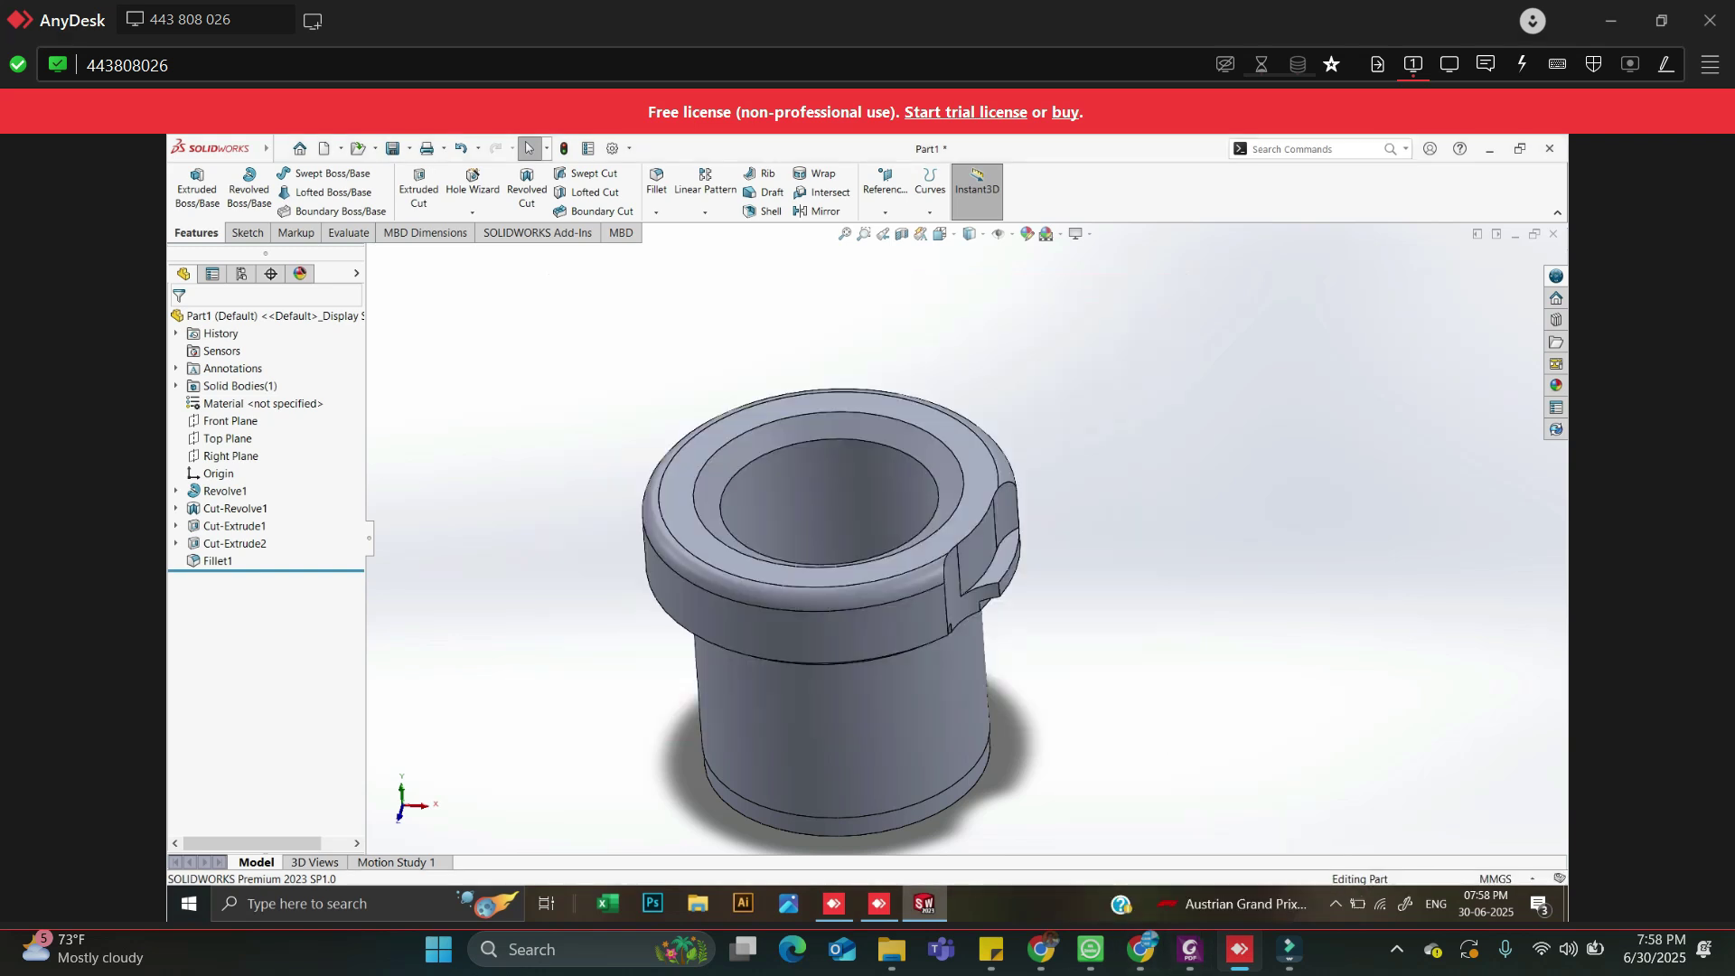
{"action": "left_click", "coordinate": [1191, 949]}
{"action": "scroll", "coordinate": [868, 542], "scroll_direction": "down", "scroll_amount": 2}
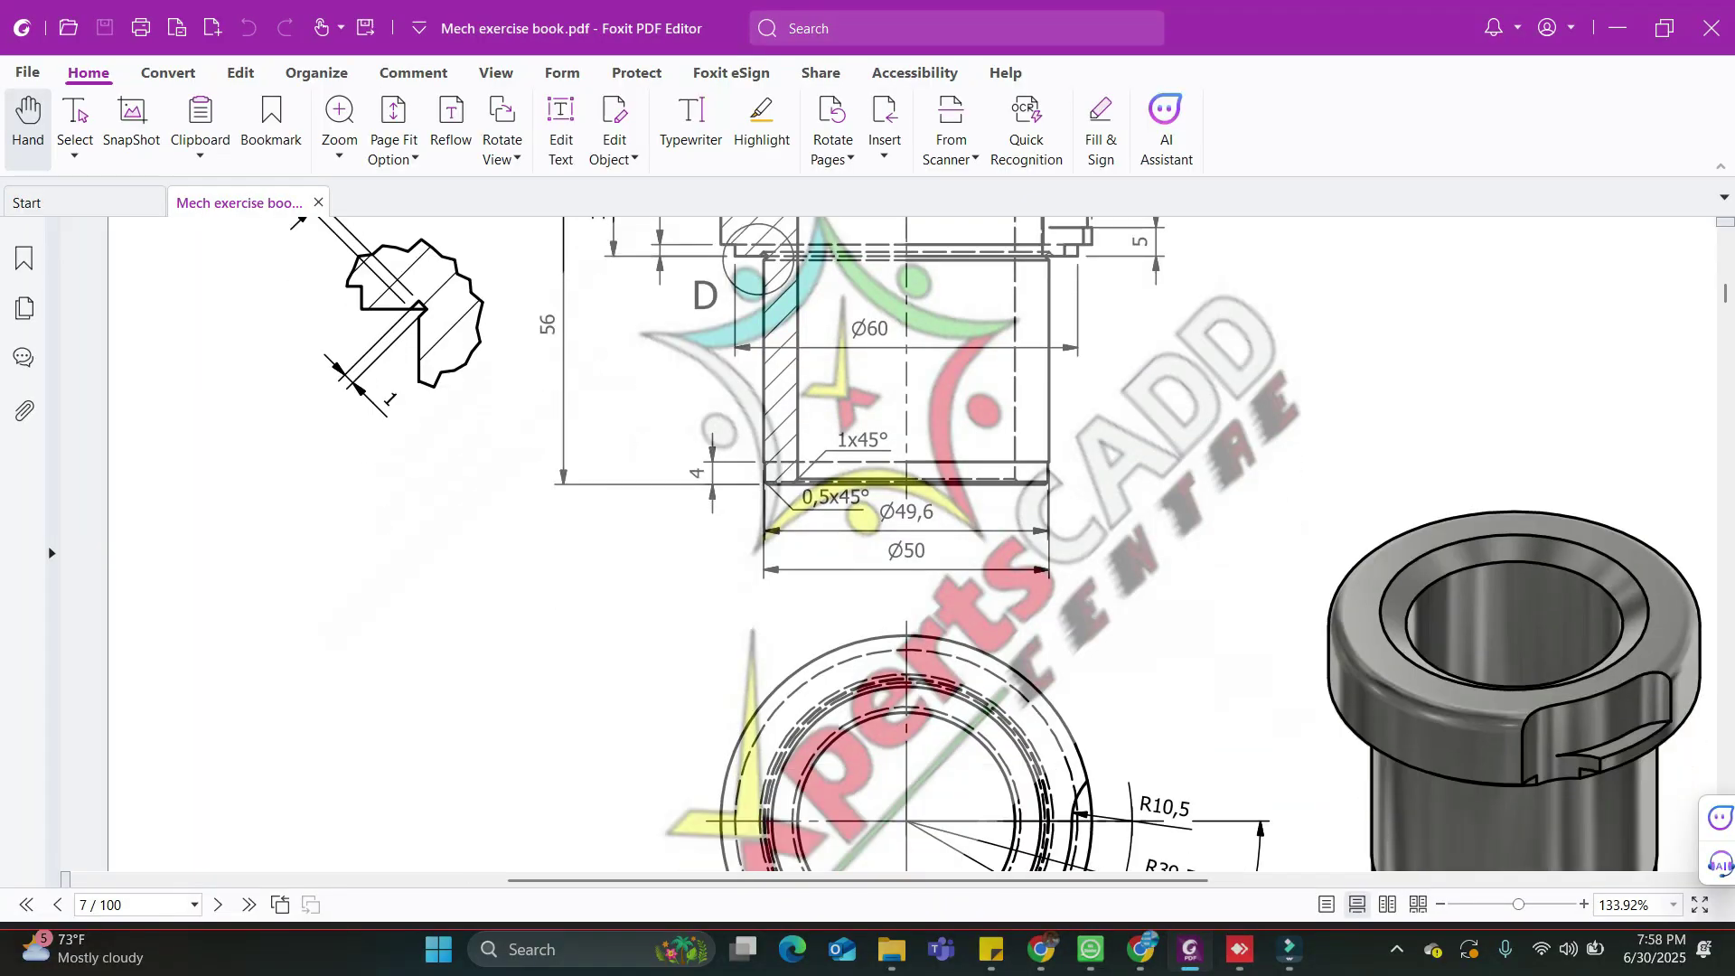
{"action": "scroll", "coordinate": [828, 542], "scroll_direction": "up", "scroll_amount": 1, "text": "ctrl"}
{"action": "scroll", "coordinate": [837, 461], "scroll_direction": "up", "scroll_amount": 5, "text": "ctrl"}
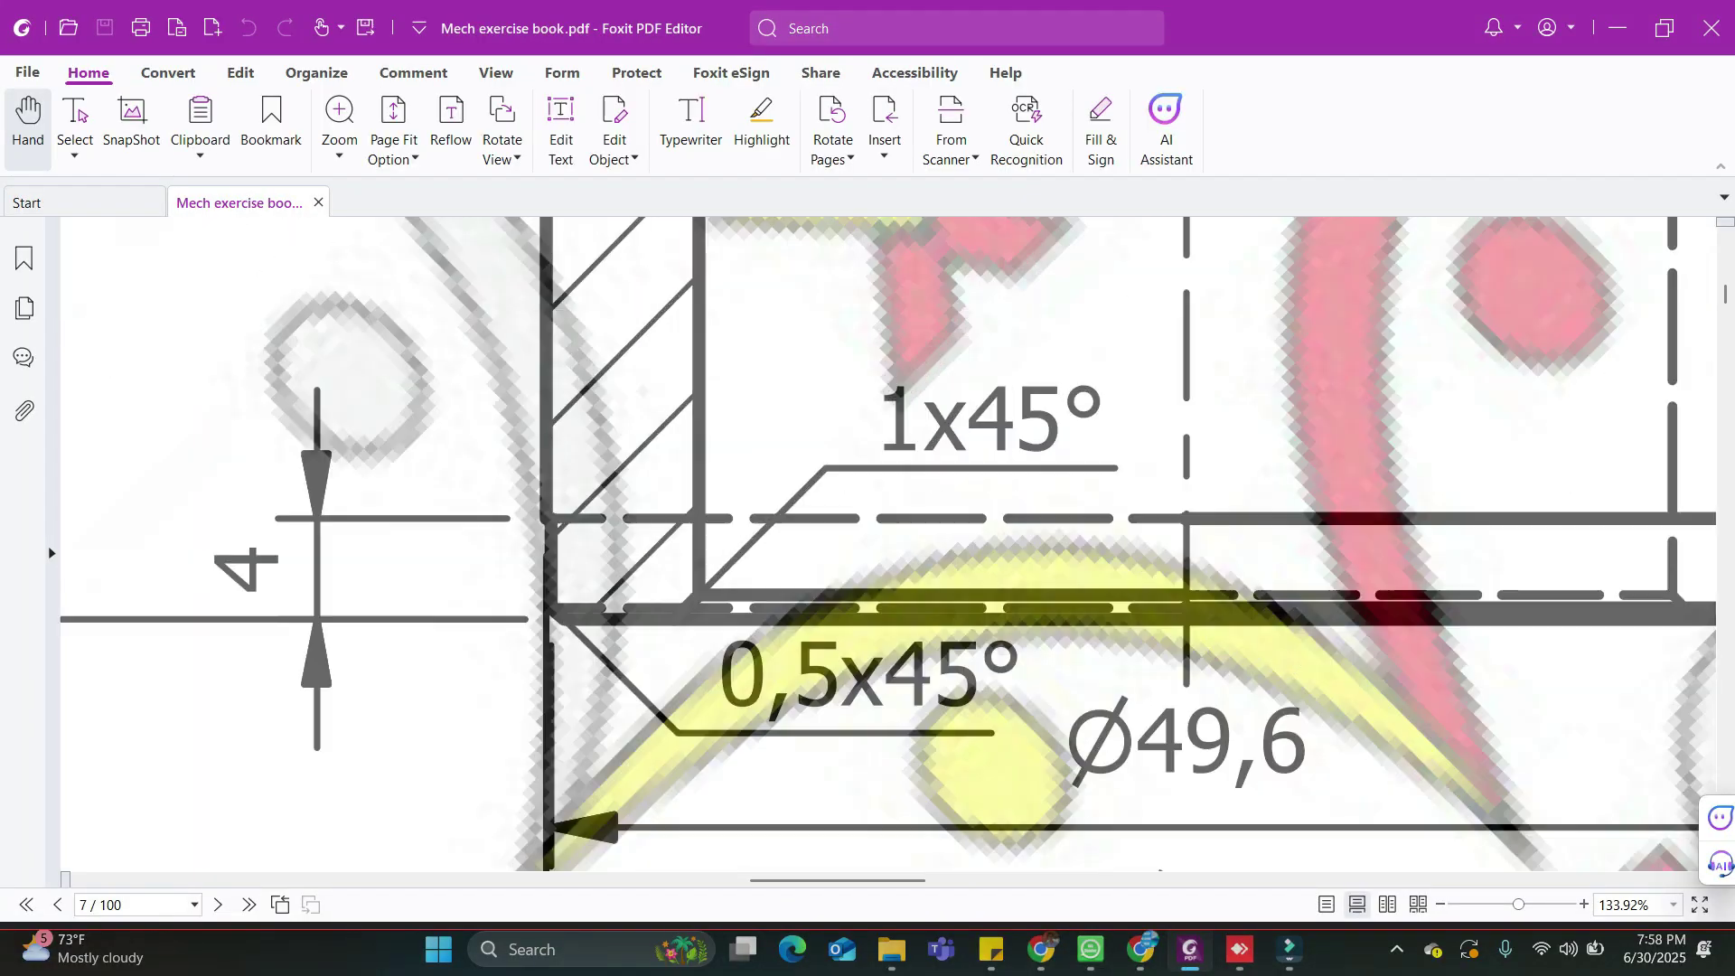
Return to SOLIDWORKS in the AnyDesk session and chamfer the bore's edge at the sleeve's lower end by 1 mm at 45 degrees
{"action": "left_click", "coordinate": [1240, 949]}
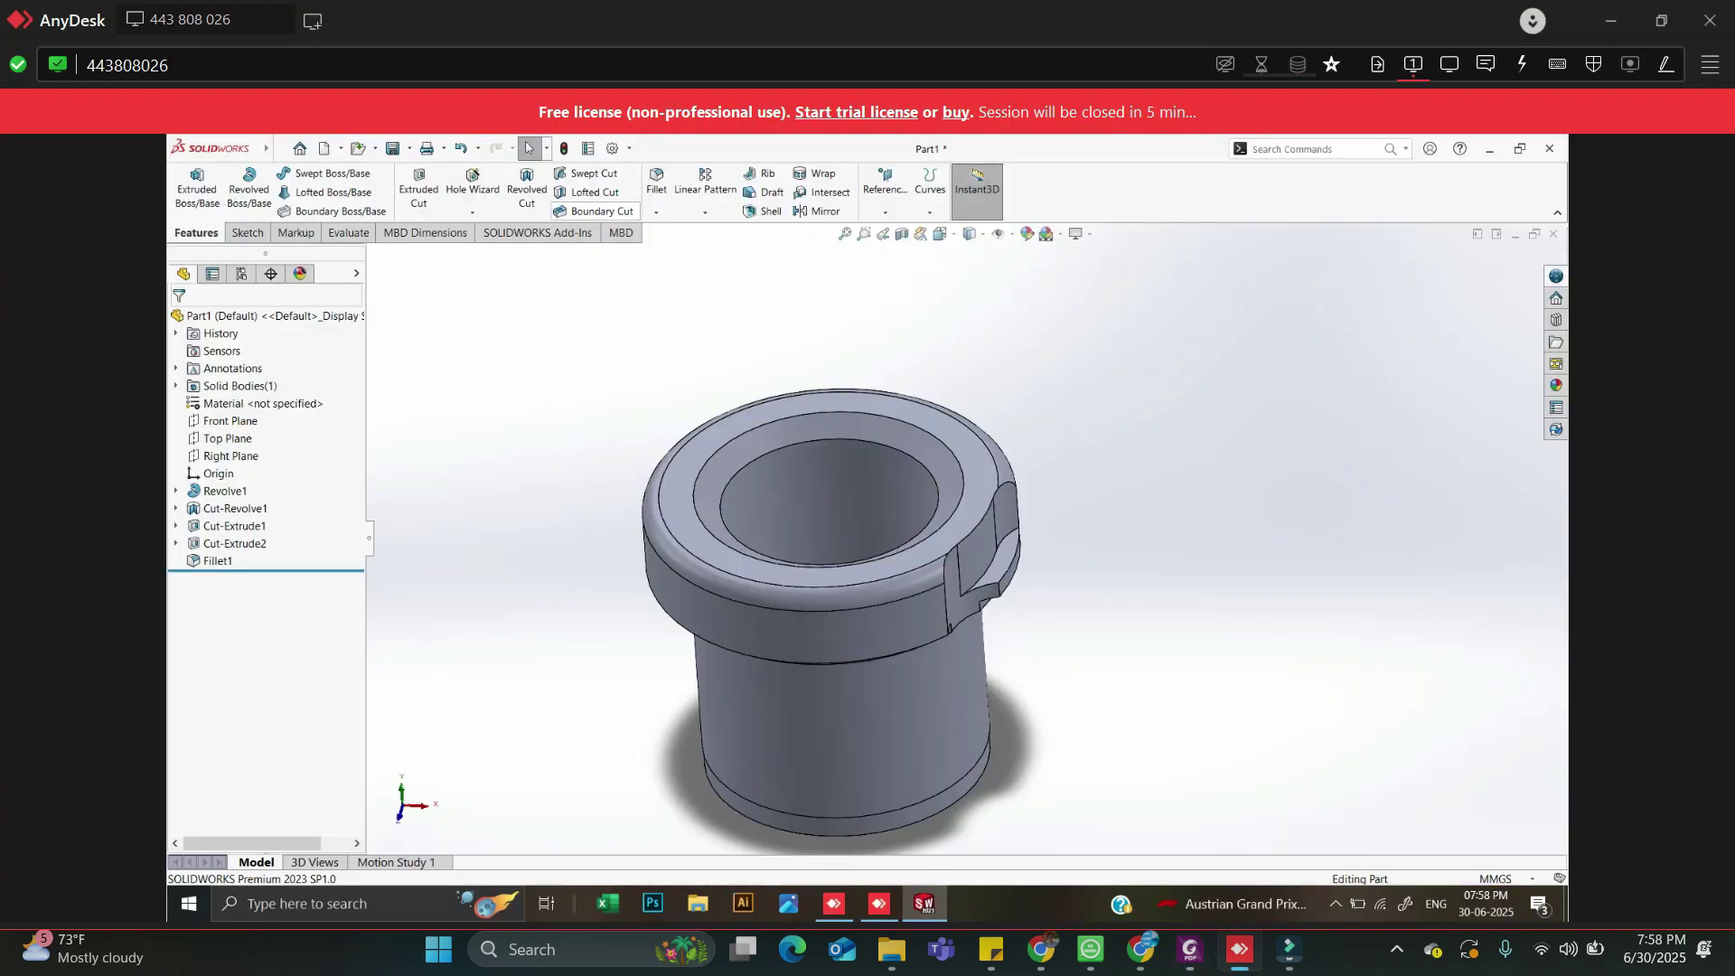
{"action": "left_click", "coordinate": [656, 213]}
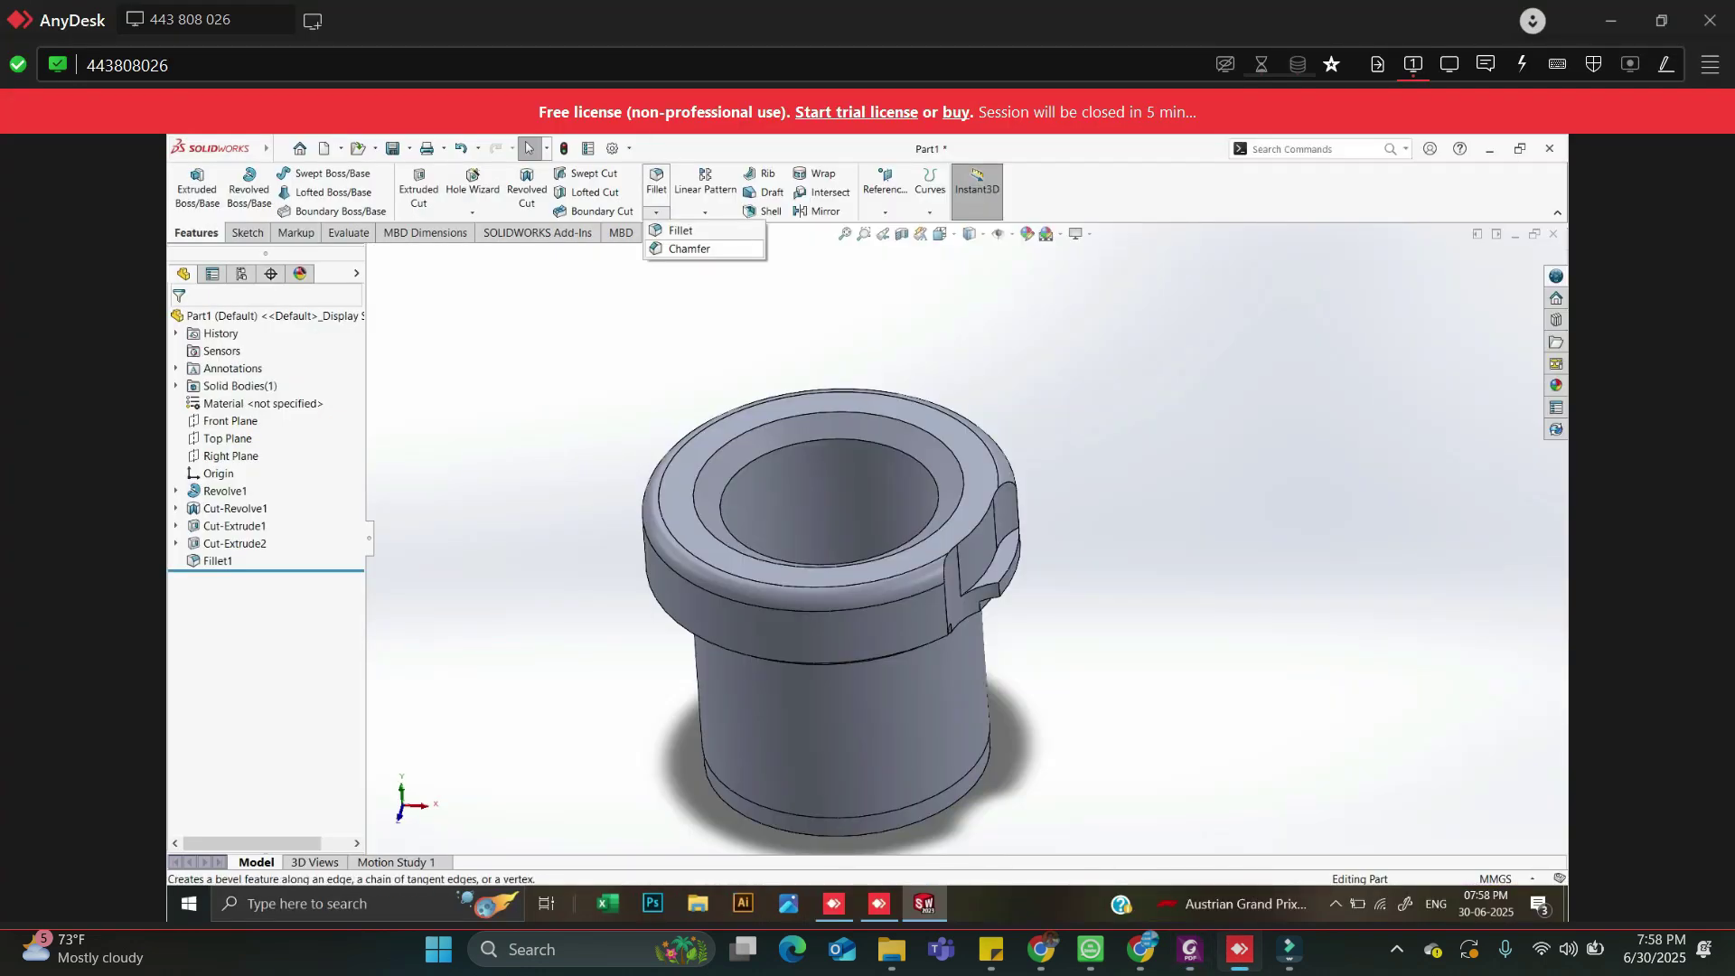
{"action": "left_click", "coordinate": [689, 248]}
{"action": "middle_click_drag", "start_coordinate": [841, 651], "coordinate": [904, 561]}
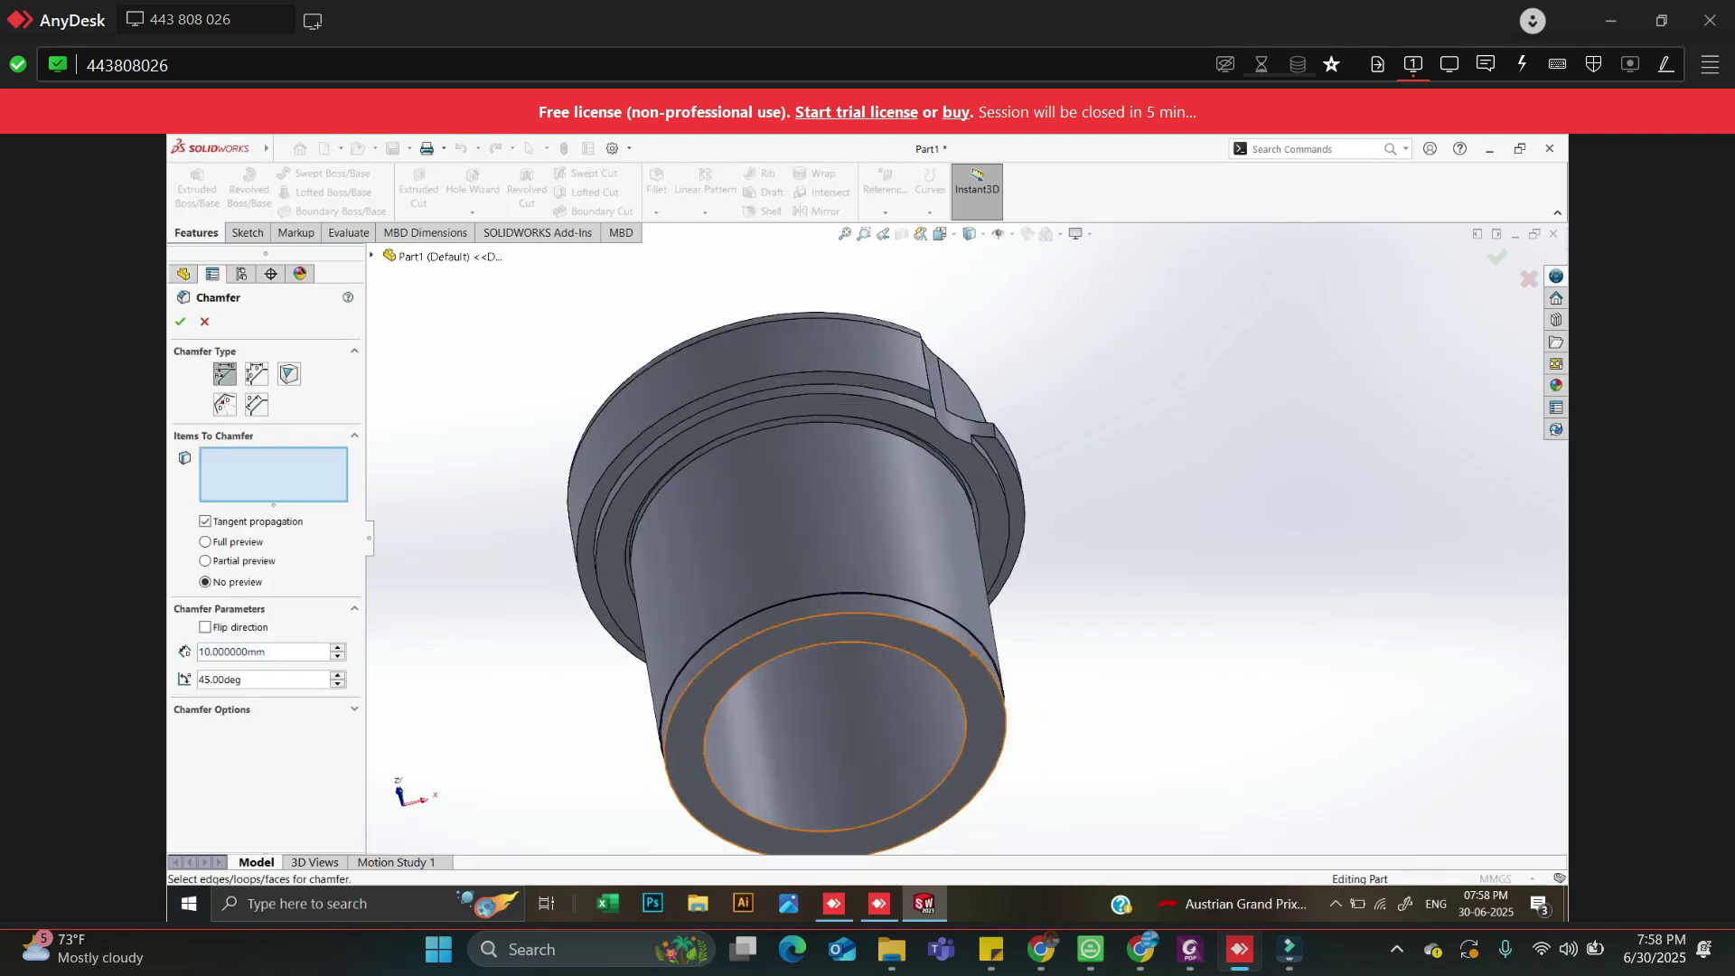
{"action": "scroll", "coordinate": [969, 705], "scroll_direction": "down", "scroll_amount": 8}
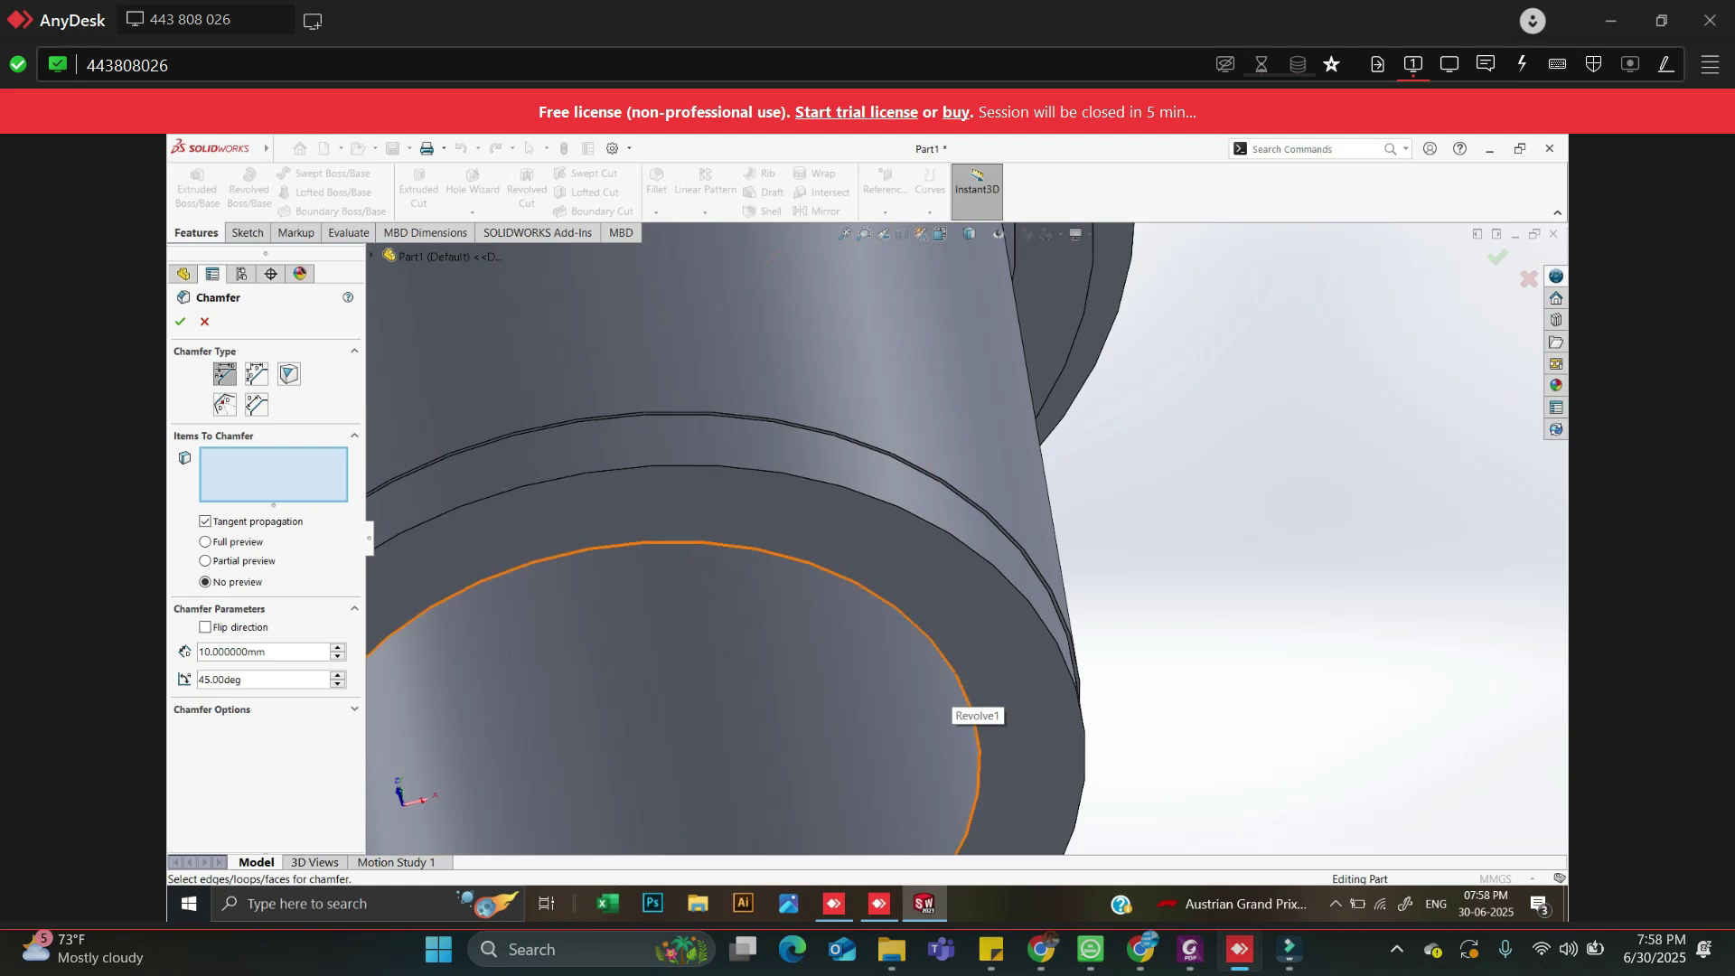
{"action": "left_click", "coordinate": [965, 698]}
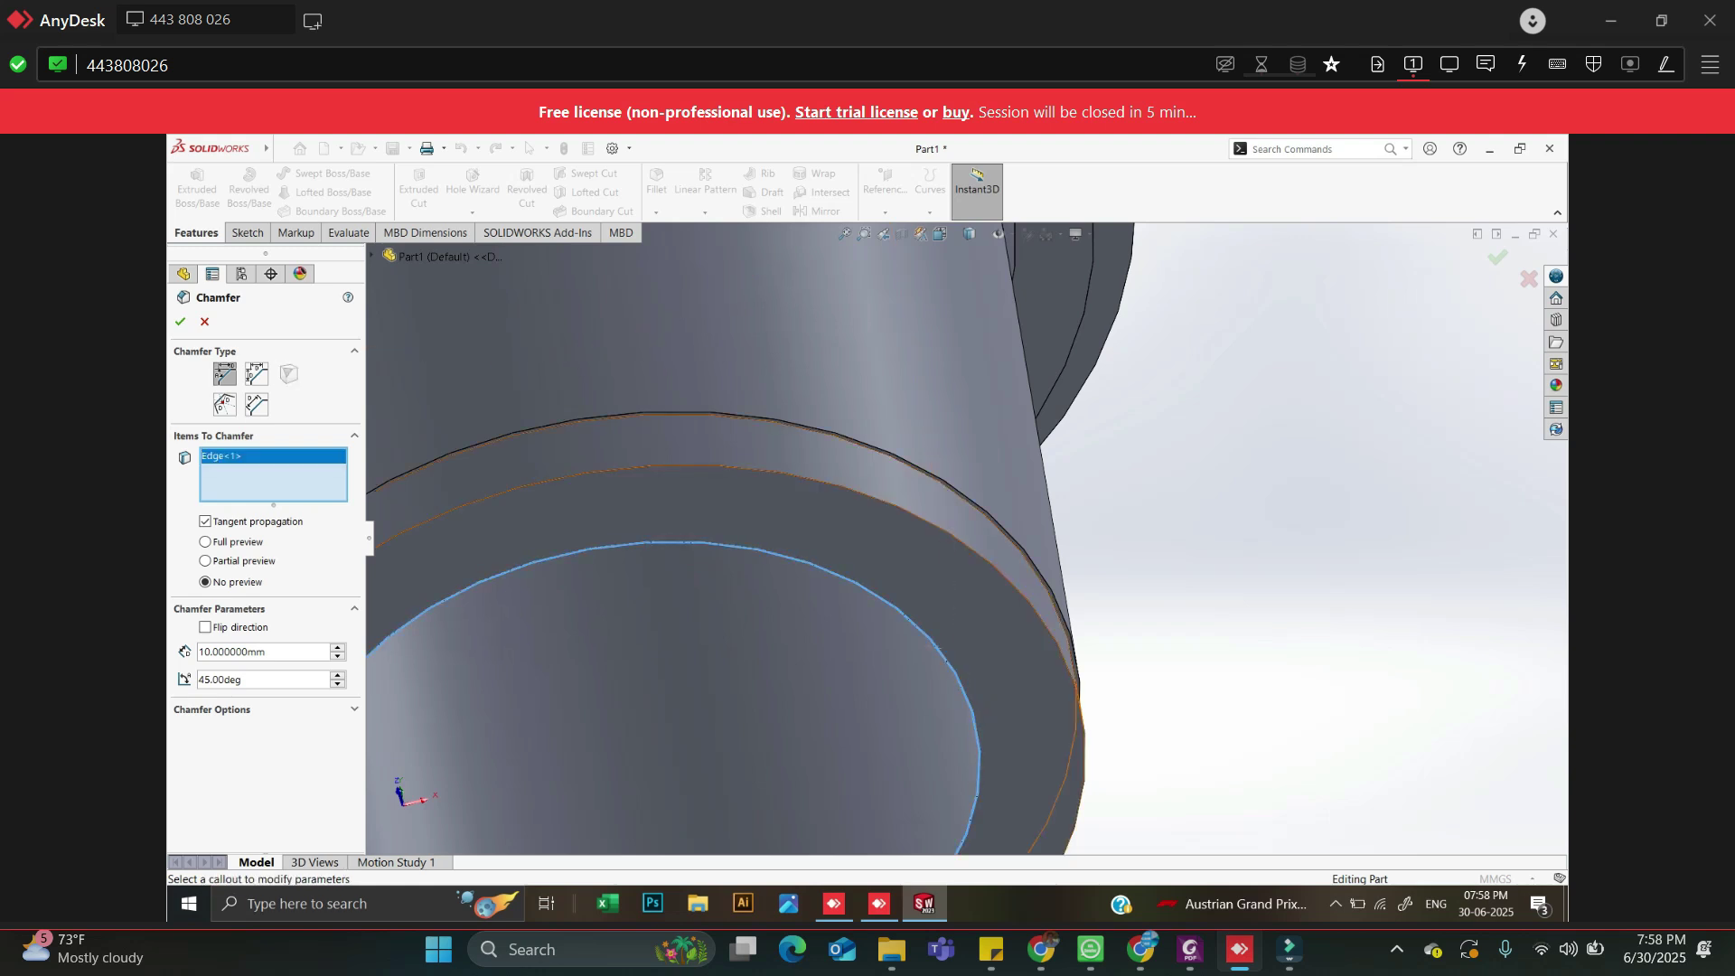
{"action": "left_click", "coordinate": [291, 652]}
{"action": "type", "text": "1"}
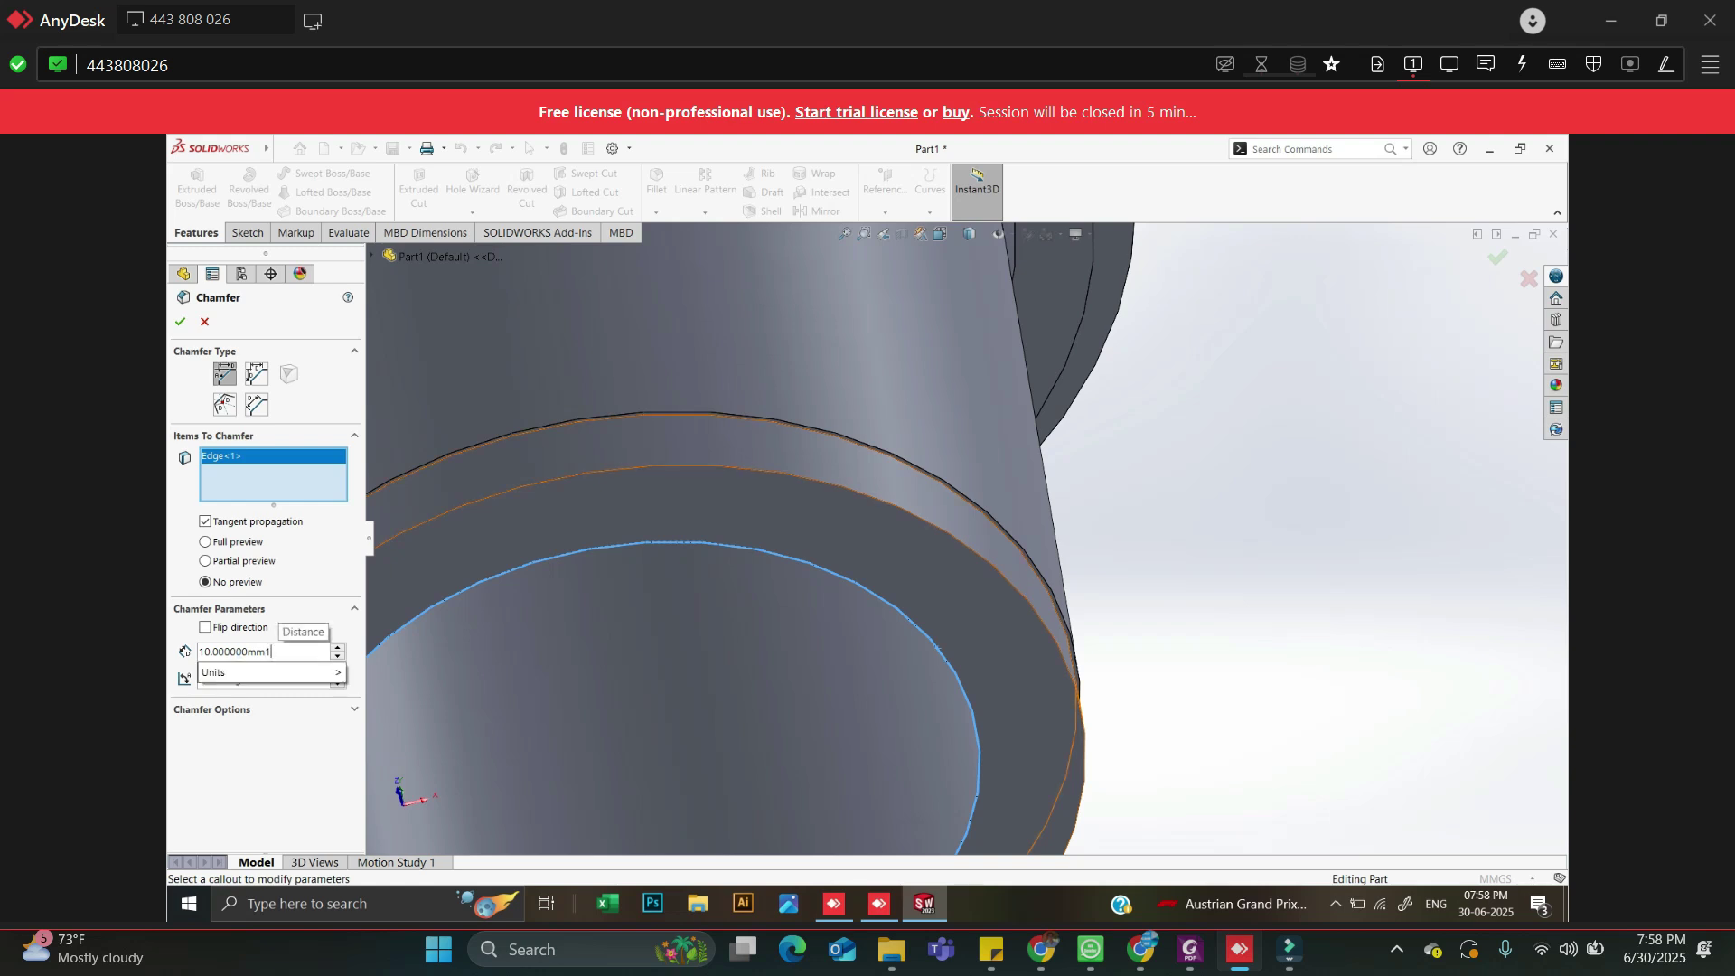
{"action": "key", "text": "ctrl+a"}
{"action": "type", "text": "1"}
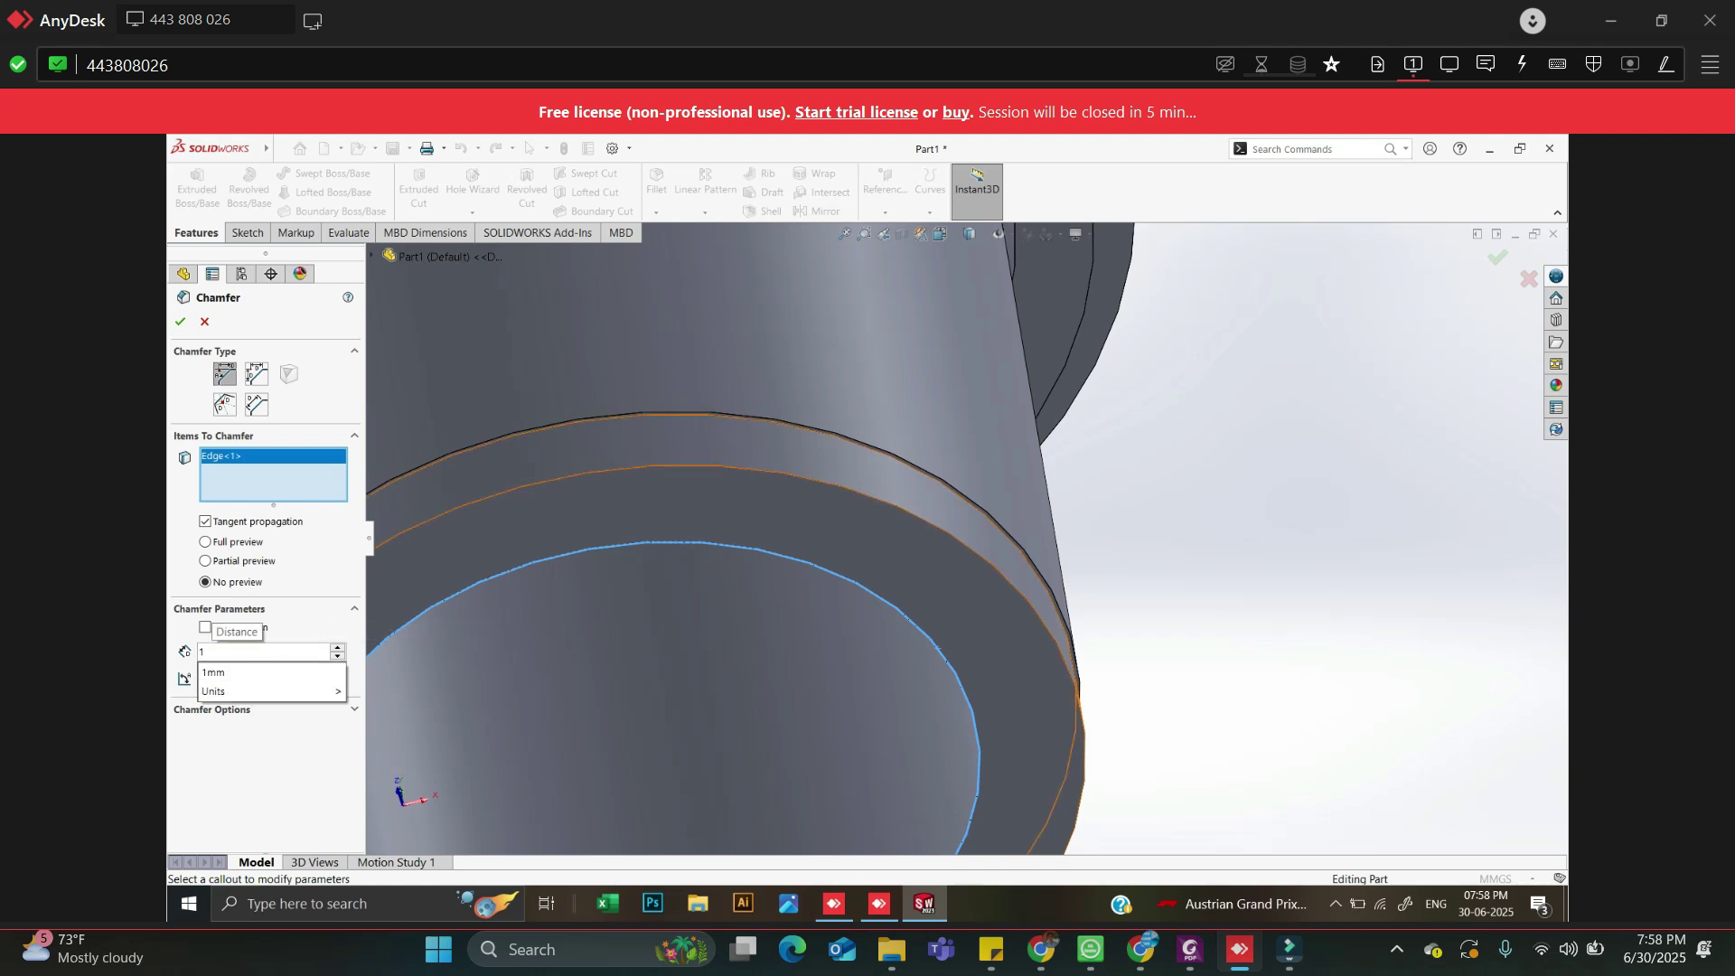
{"action": "key", "text": "Return"}
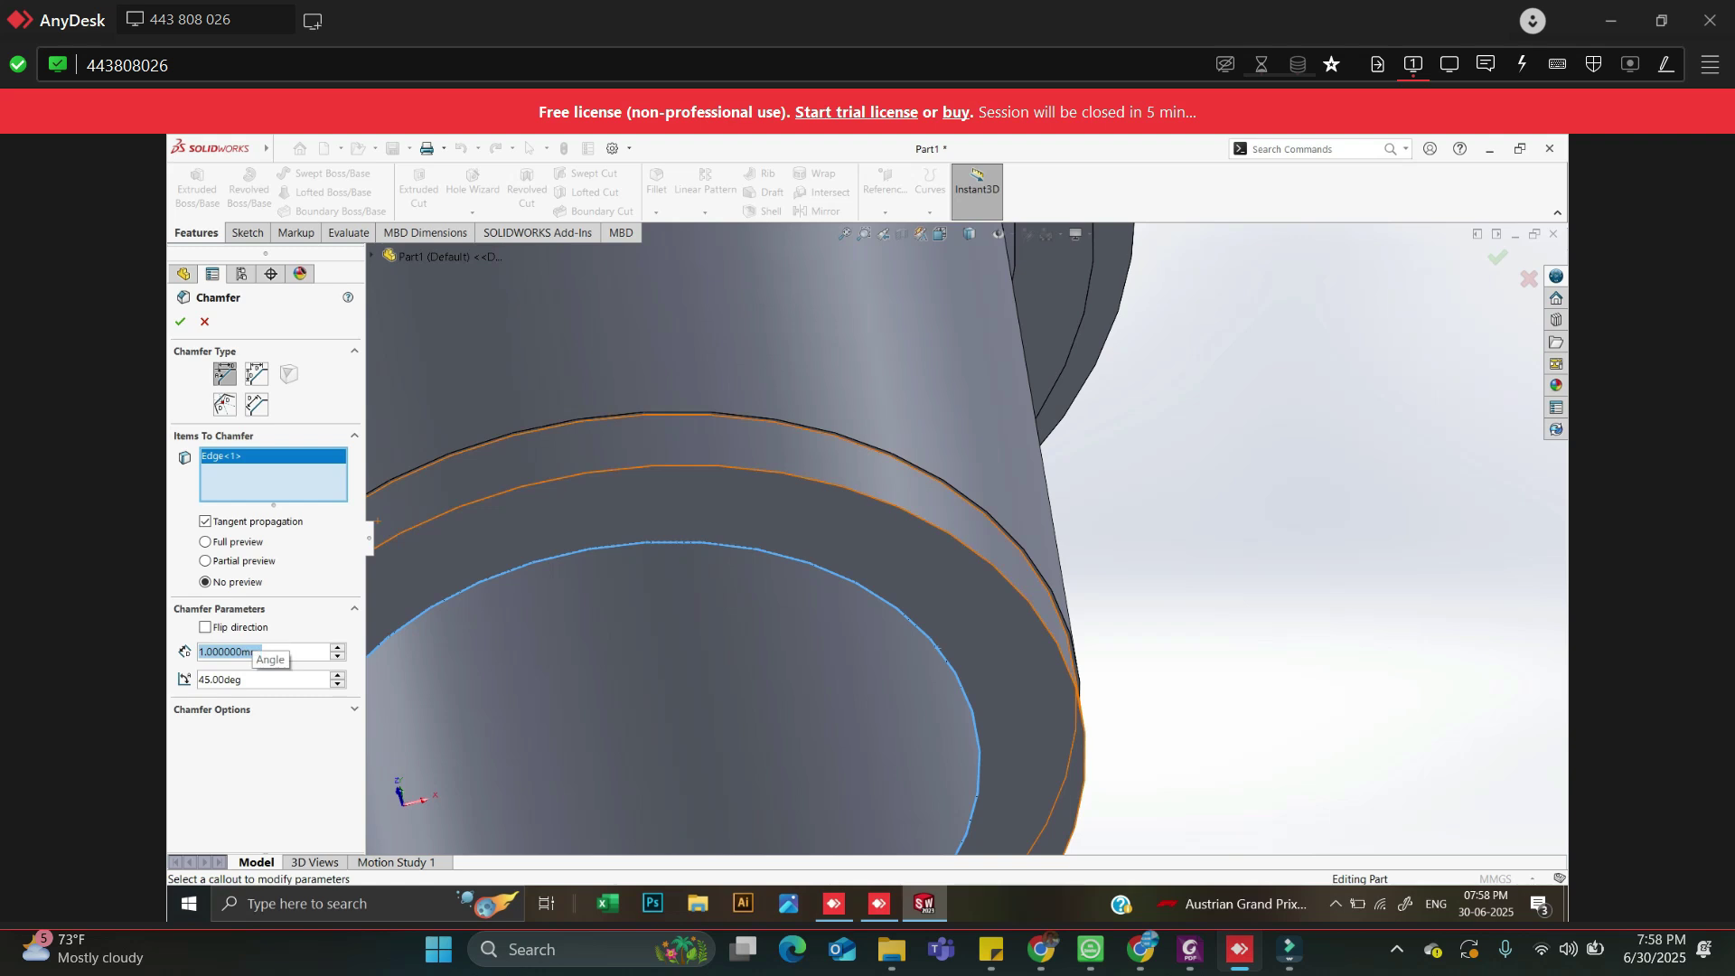
{"action": "left_click", "coordinate": [180, 322]}
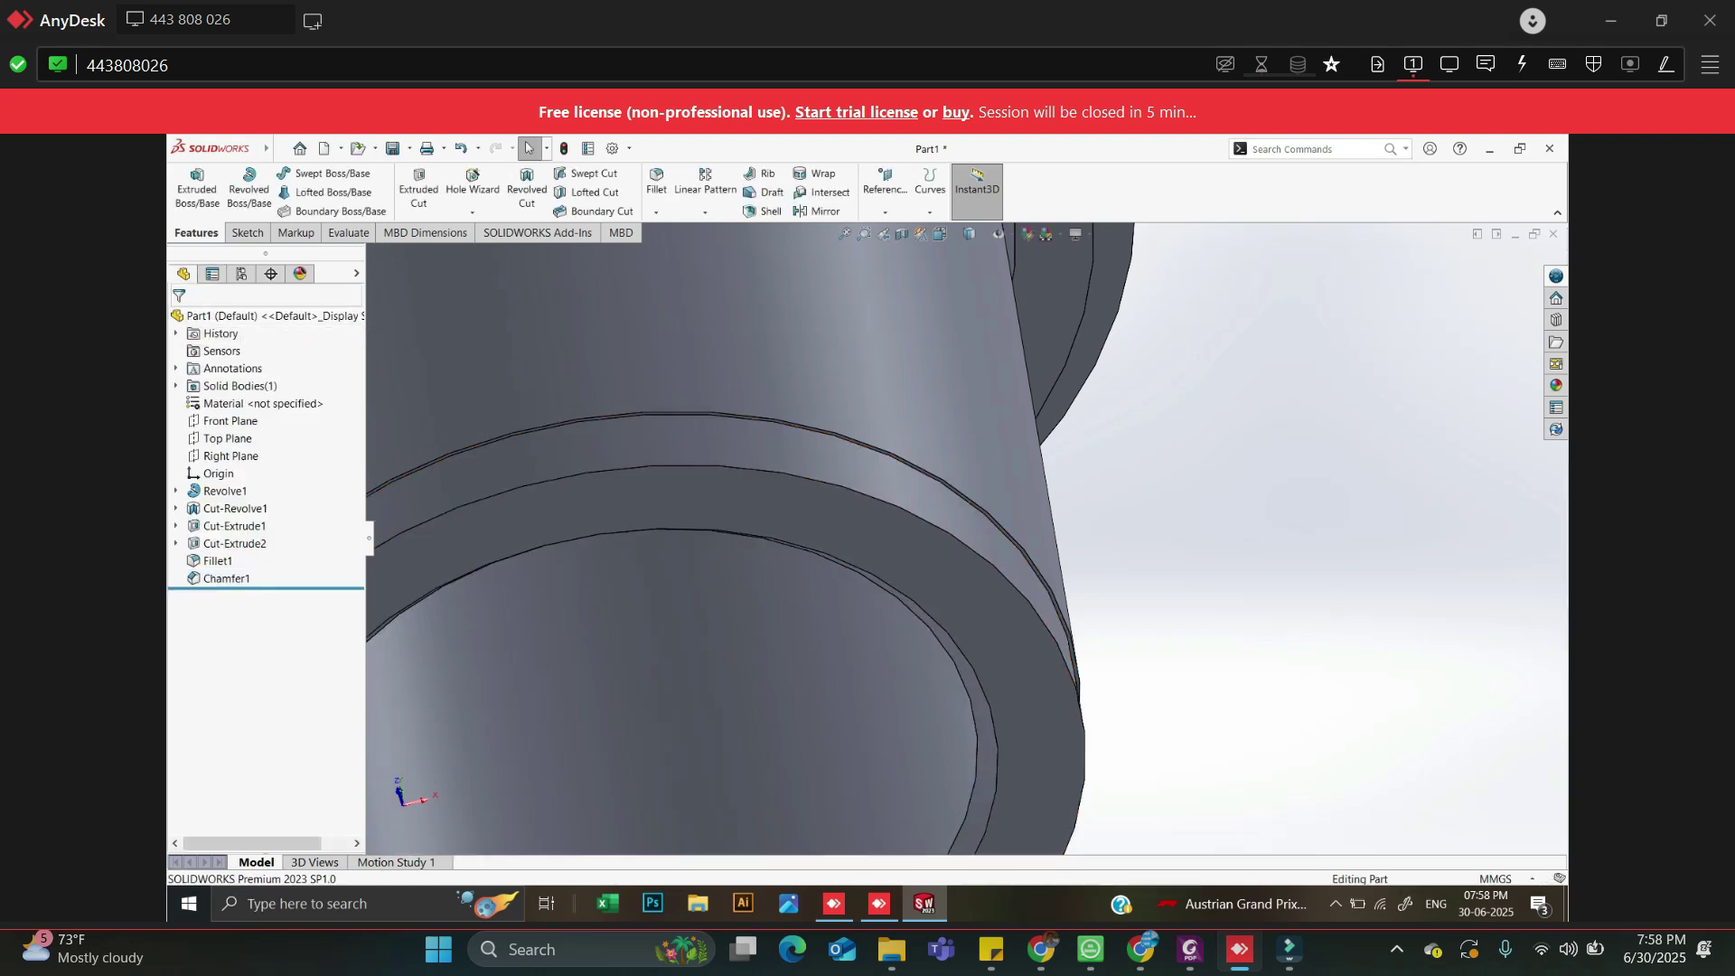
Chamfer the outer edge of the sleeve's lower end face by 0.5 mm at 45 degrees
{"action": "left_click", "coordinate": [656, 212]}
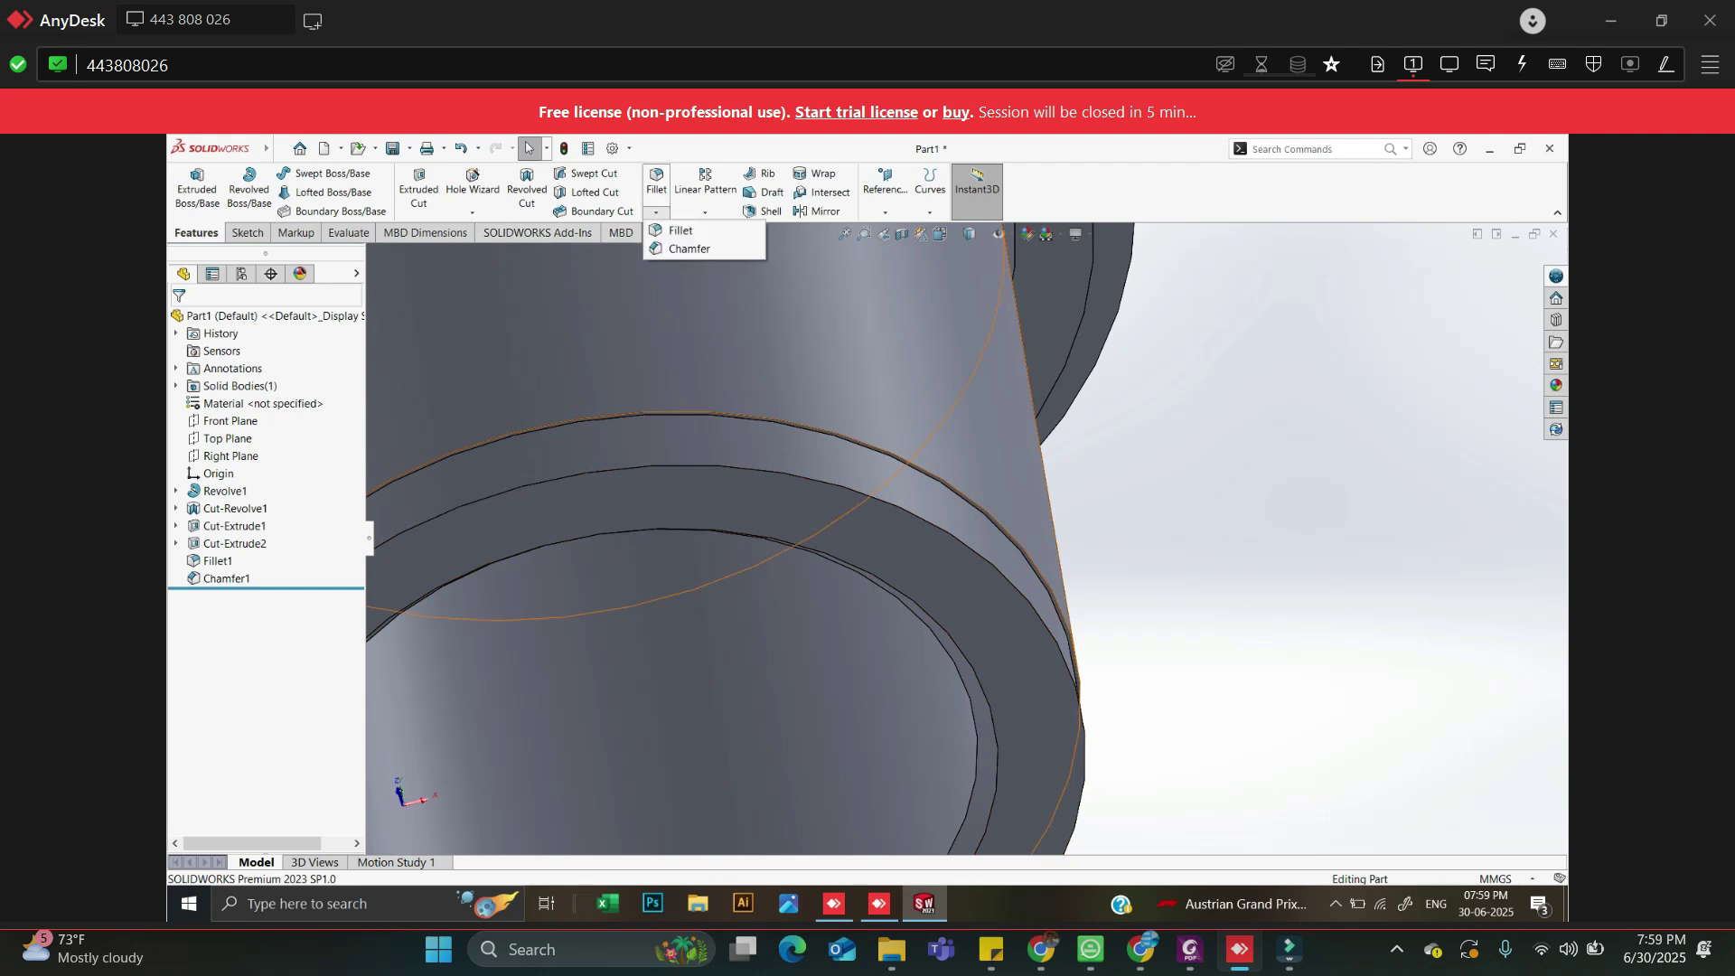
{"action": "left_click", "coordinate": [689, 248]}
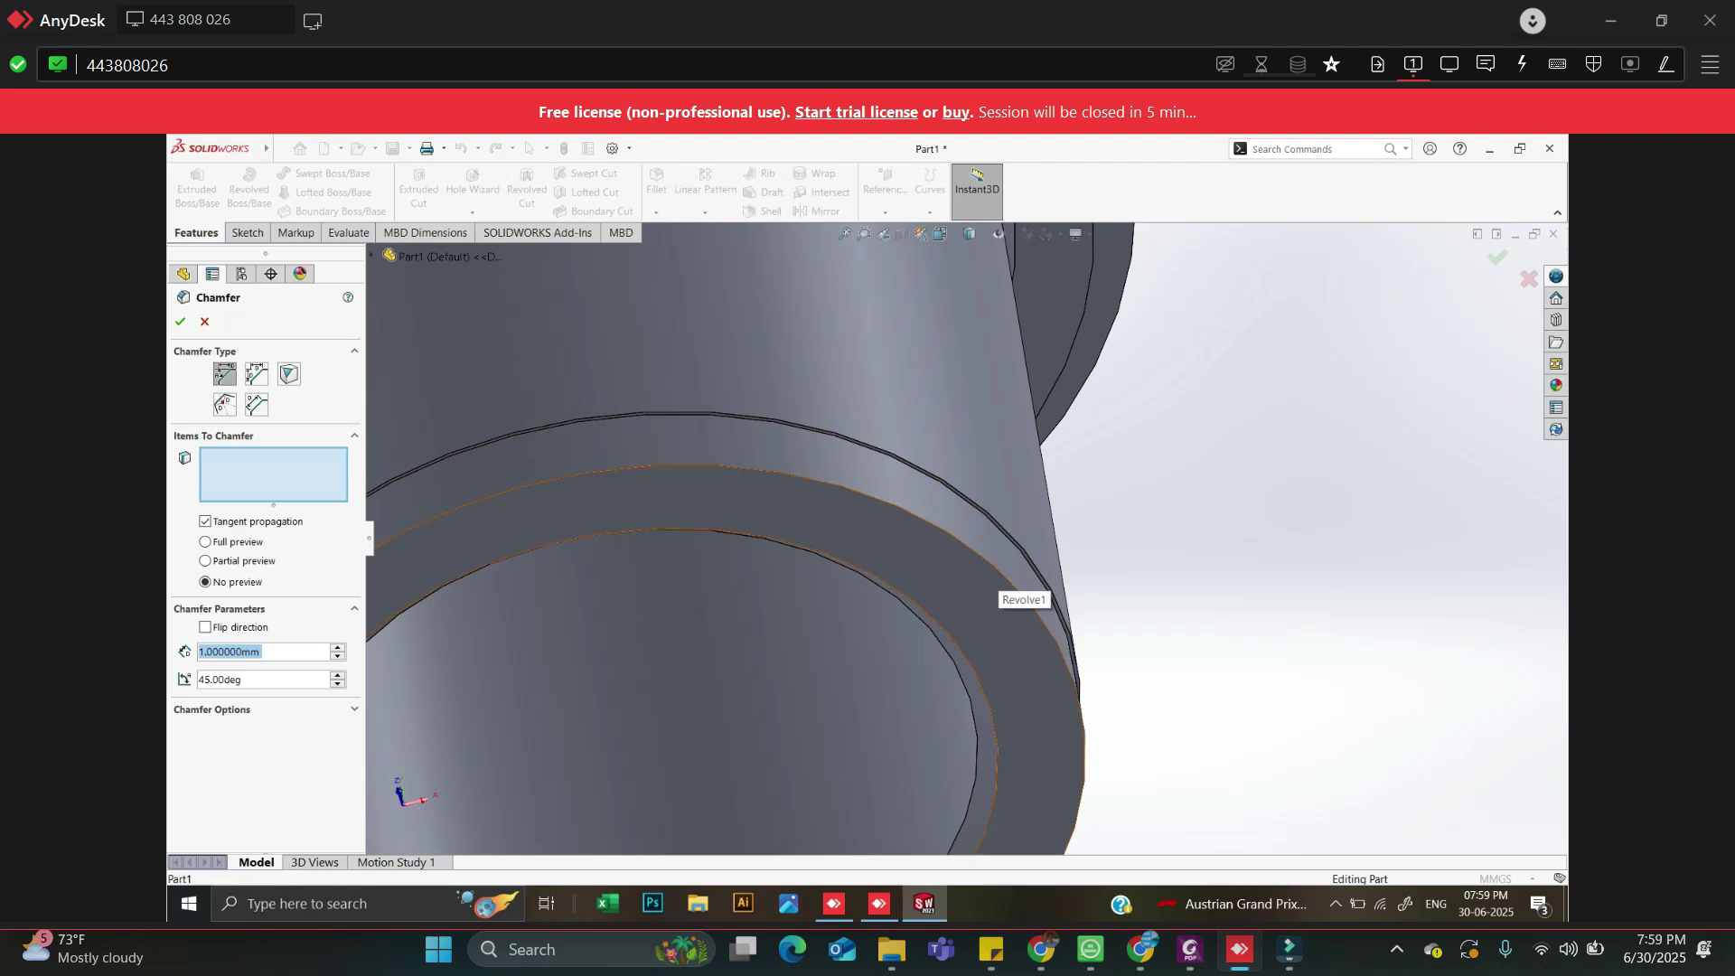
{"action": "left_click", "coordinate": [1003, 588]}
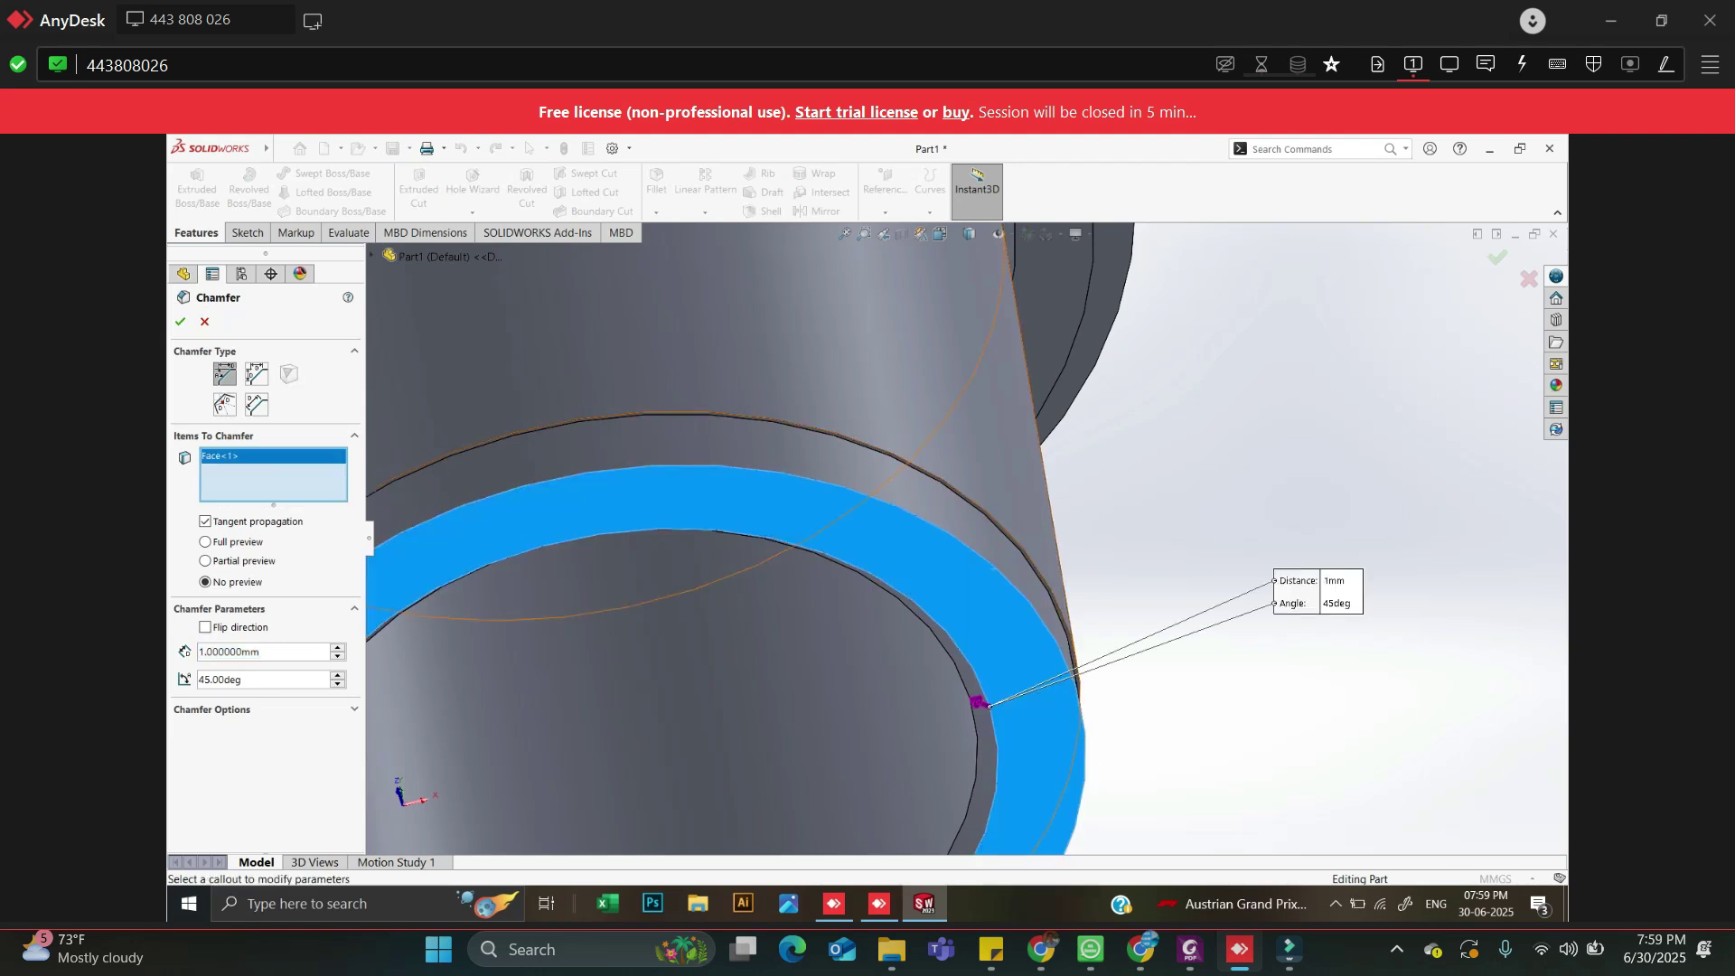
{"action": "key", "text": "Delete"}
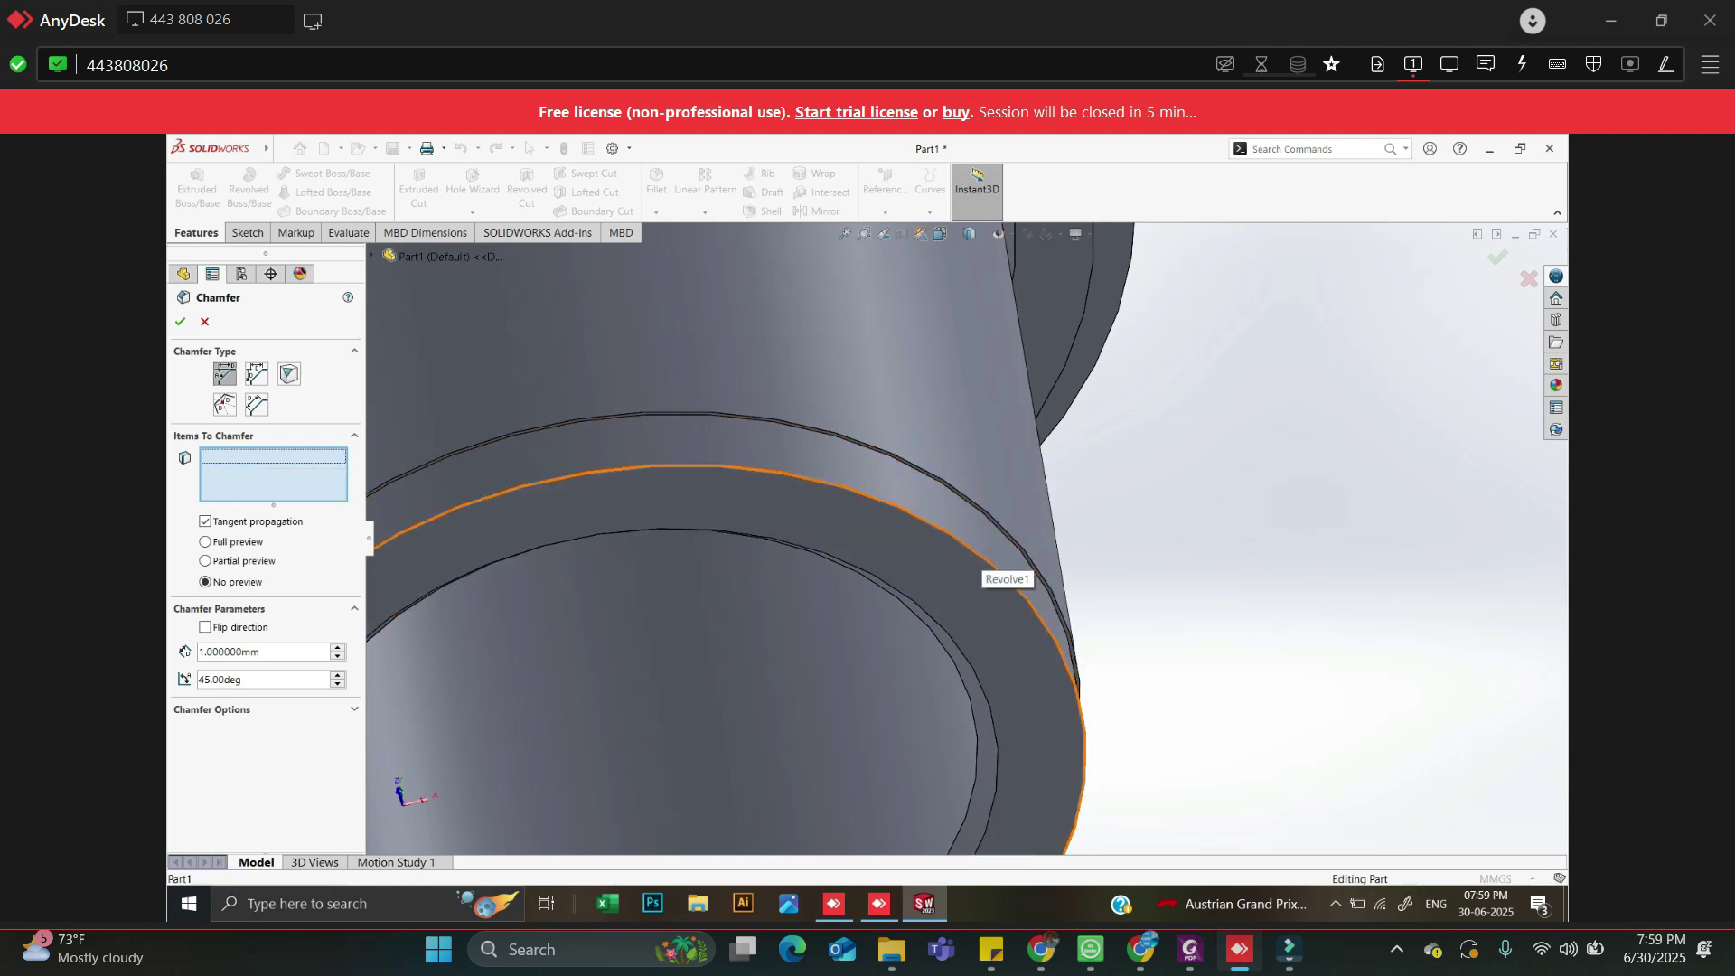
{"action": "left_click", "coordinate": [983, 566]}
{"action": "key", "text": "ctrl+a"}
{"action": "type", "text": "0.5"}
{"action": "key", "text": "Return"}
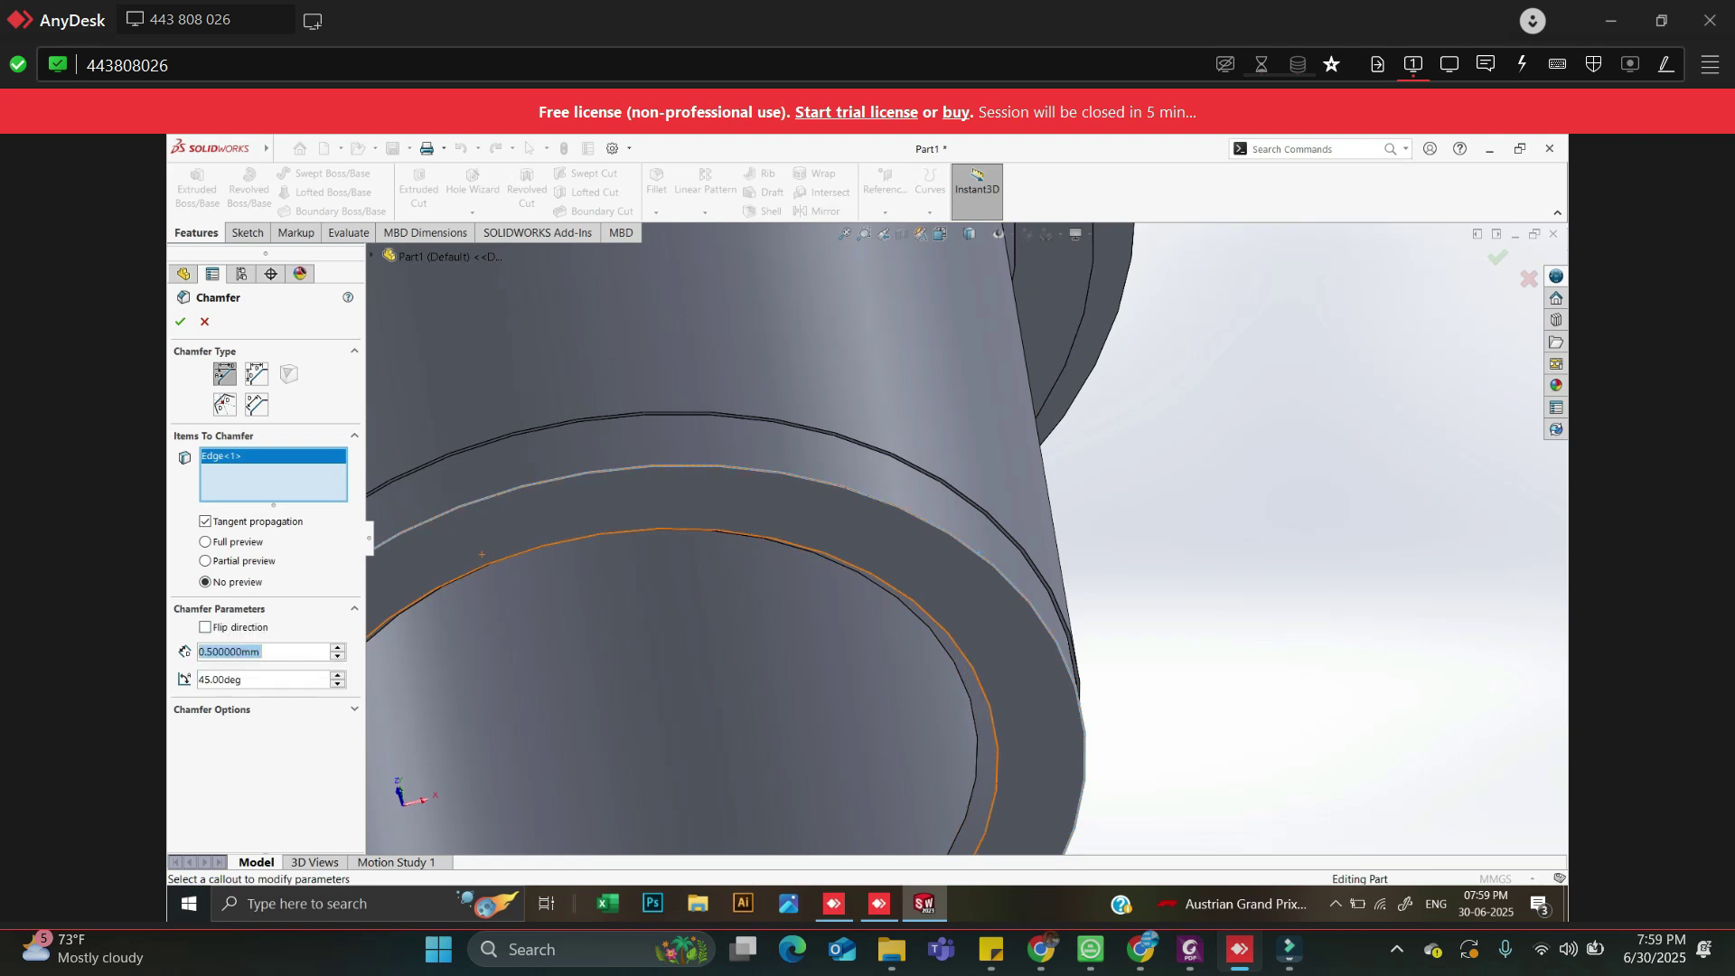
{"action": "key", "text": "Return"}
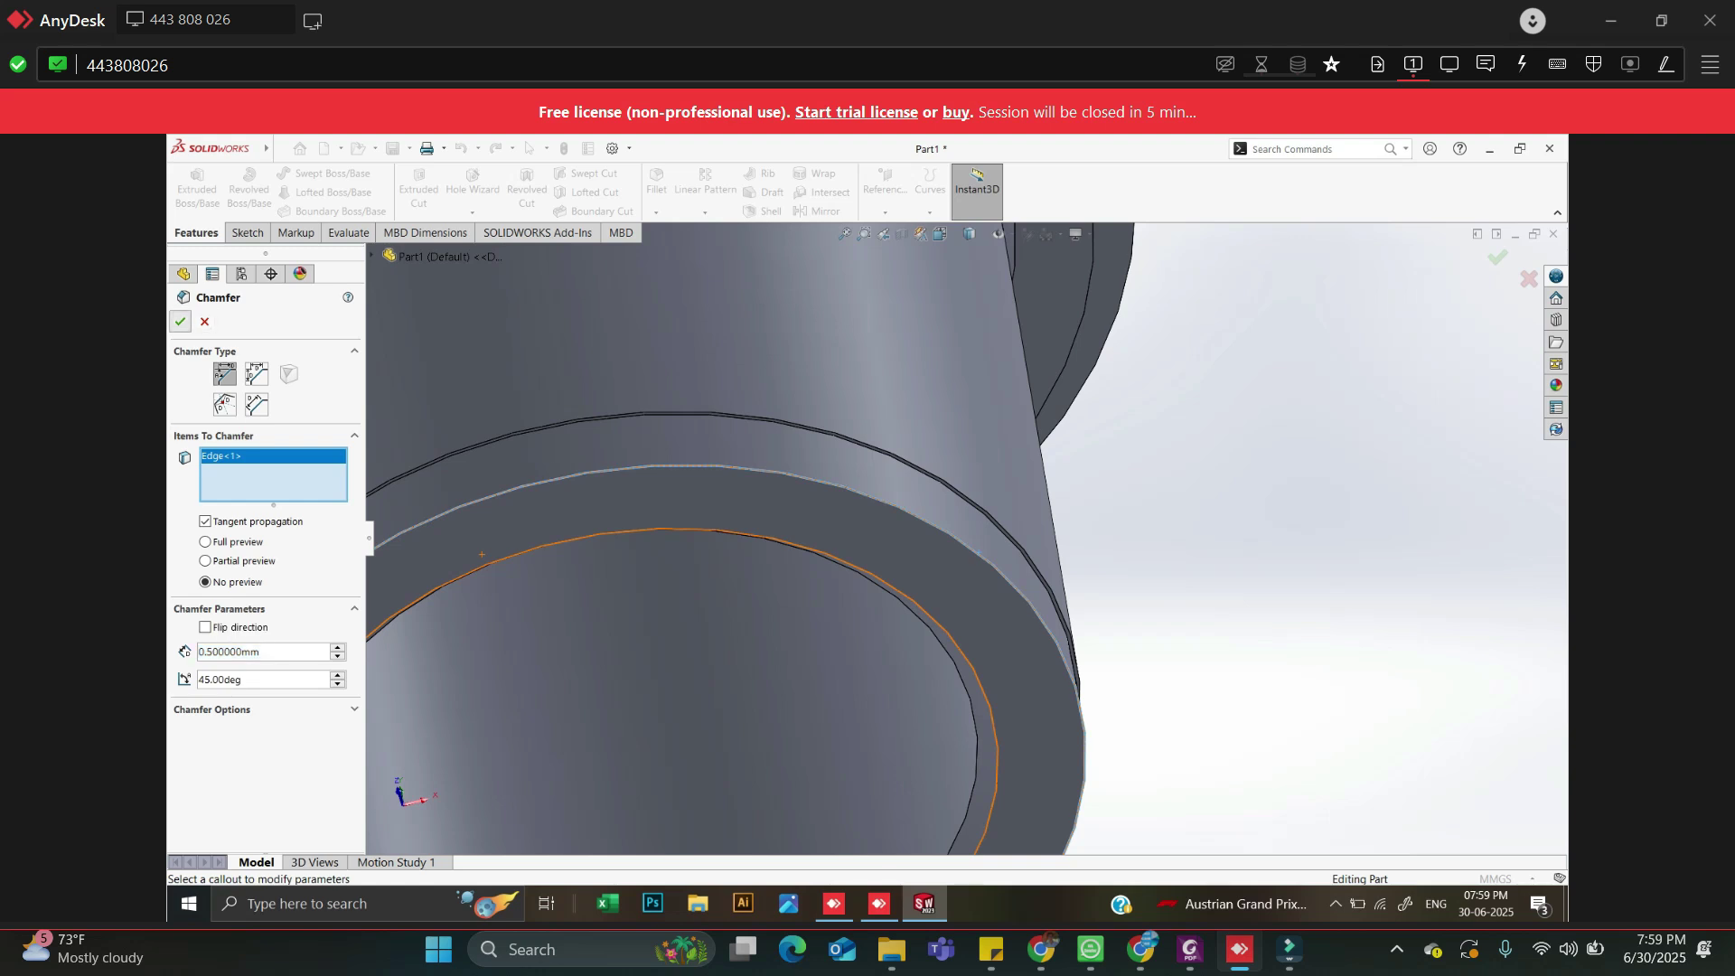
{"action": "key", "text": "Escape"}
{"action": "middle_click_drag", "start_coordinate": [1035, 431], "coordinate": [1211, 375]}
{"action": "scroll", "coordinate": [958, 533], "scroll_direction": "up", "scroll_amount": 10}
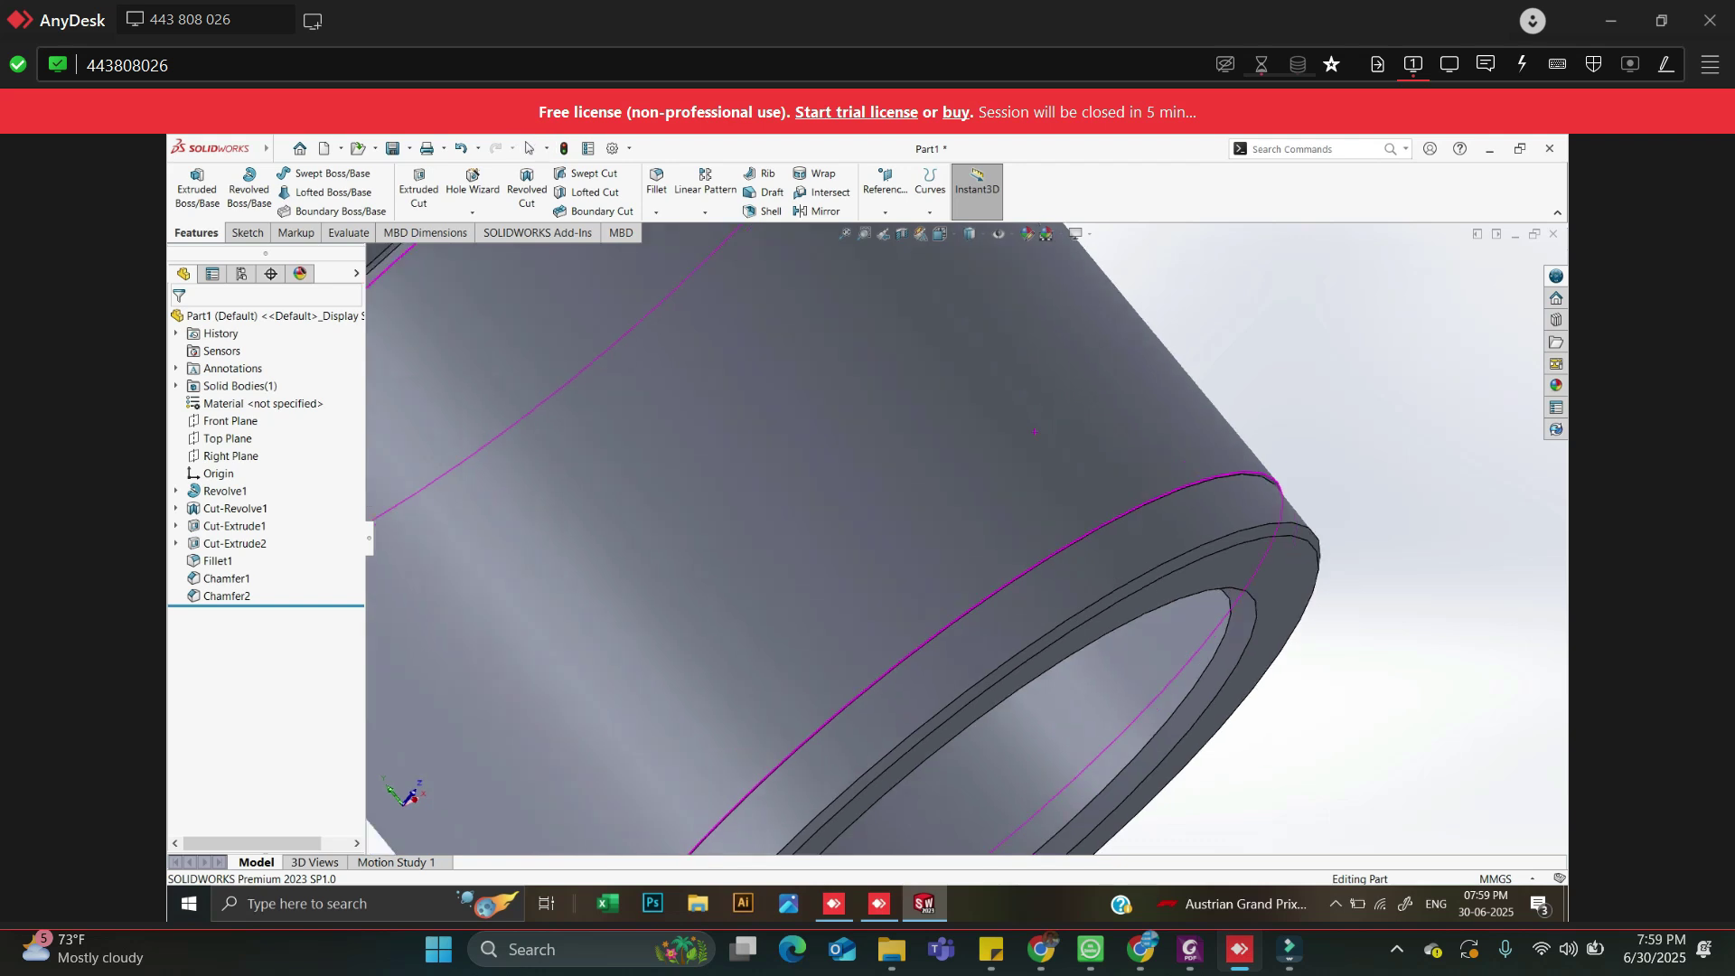
{"action": "scroll", "coordinate": [949, 519], "scroll_direction": "down", "scroll_amount": 6}
{"action": "scroll", "coordinate": [994, 623], "scroll_direction": "down", "scroll_amount": 8}
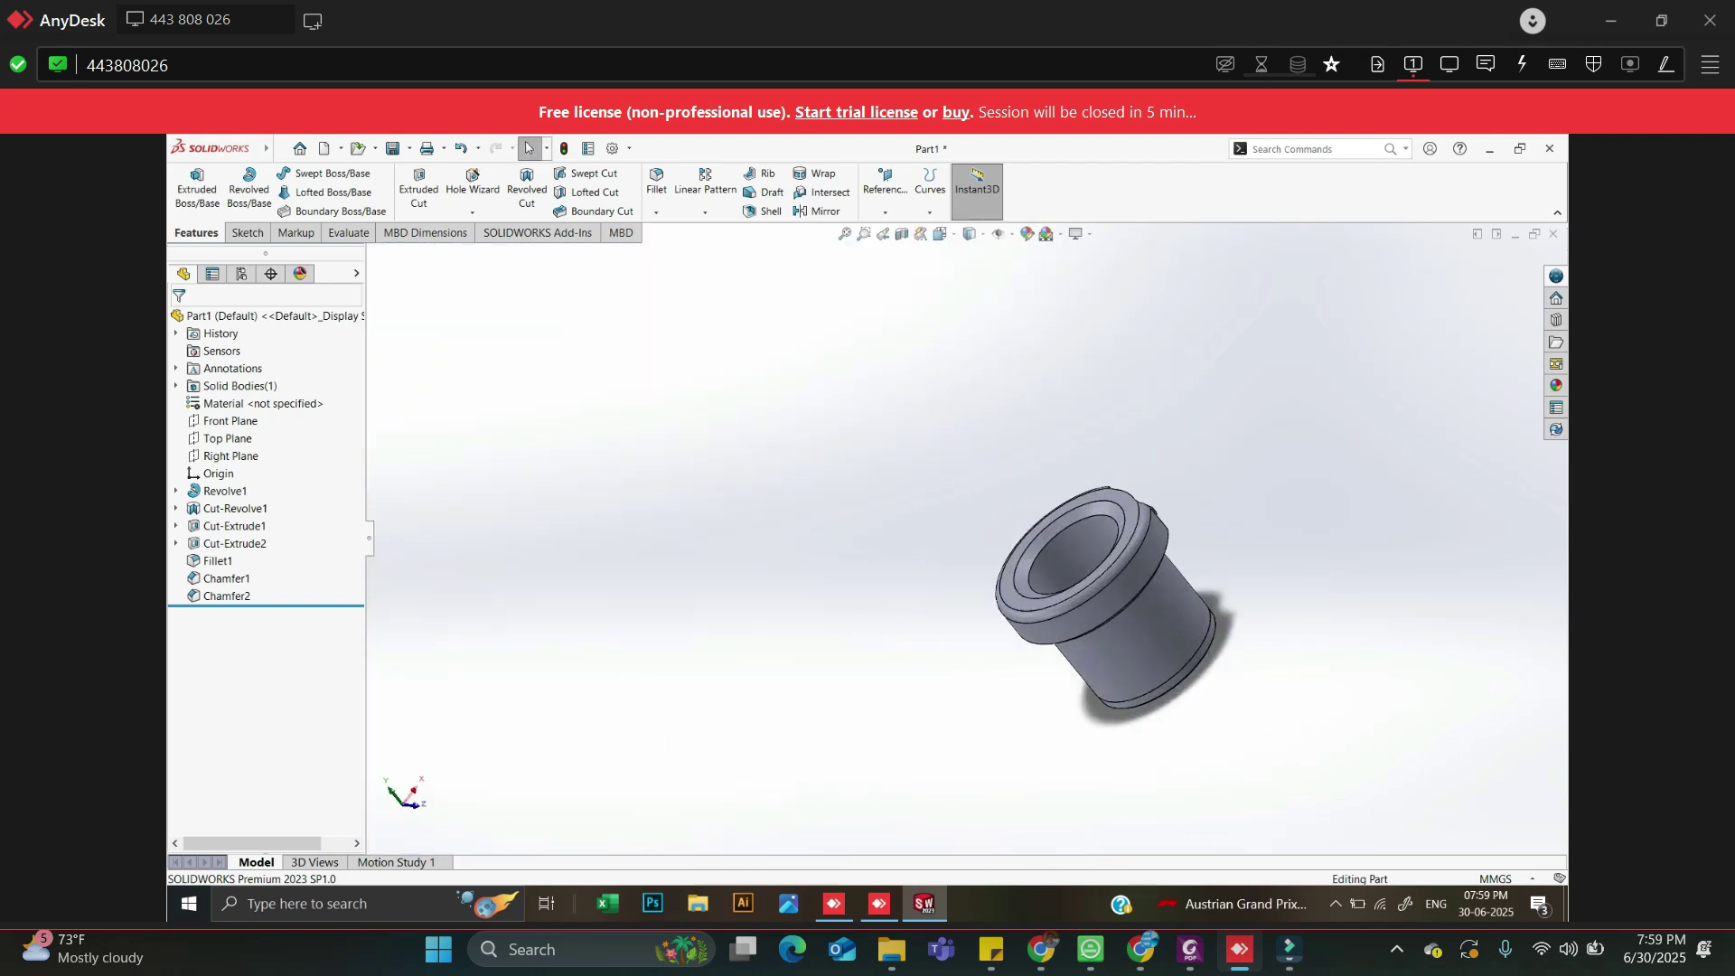